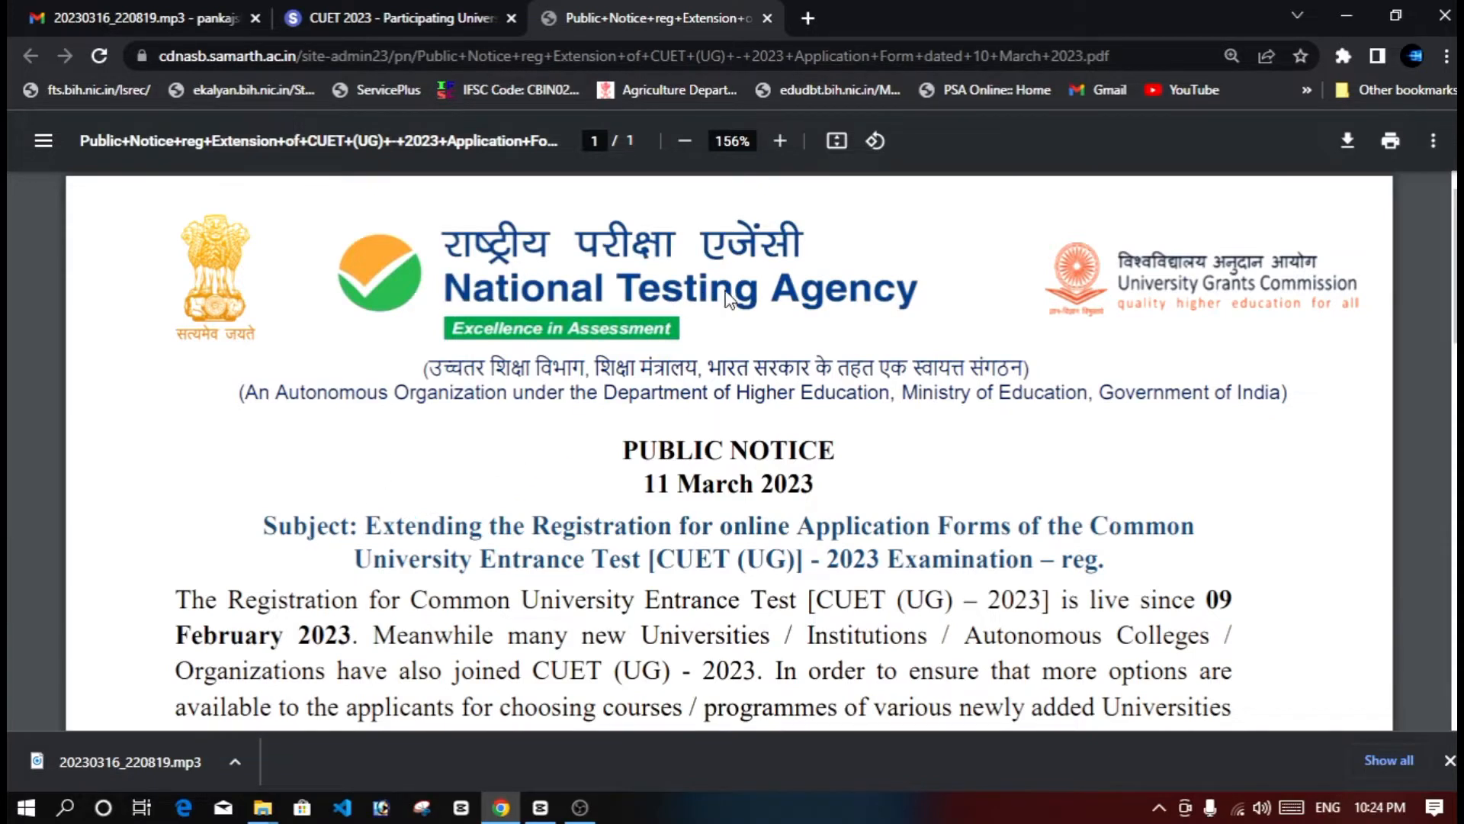
- Scroll through the CUET (UG) 2023 extension notice PDF to read the revised deadlines table
scroll(704, 412, down, 2)
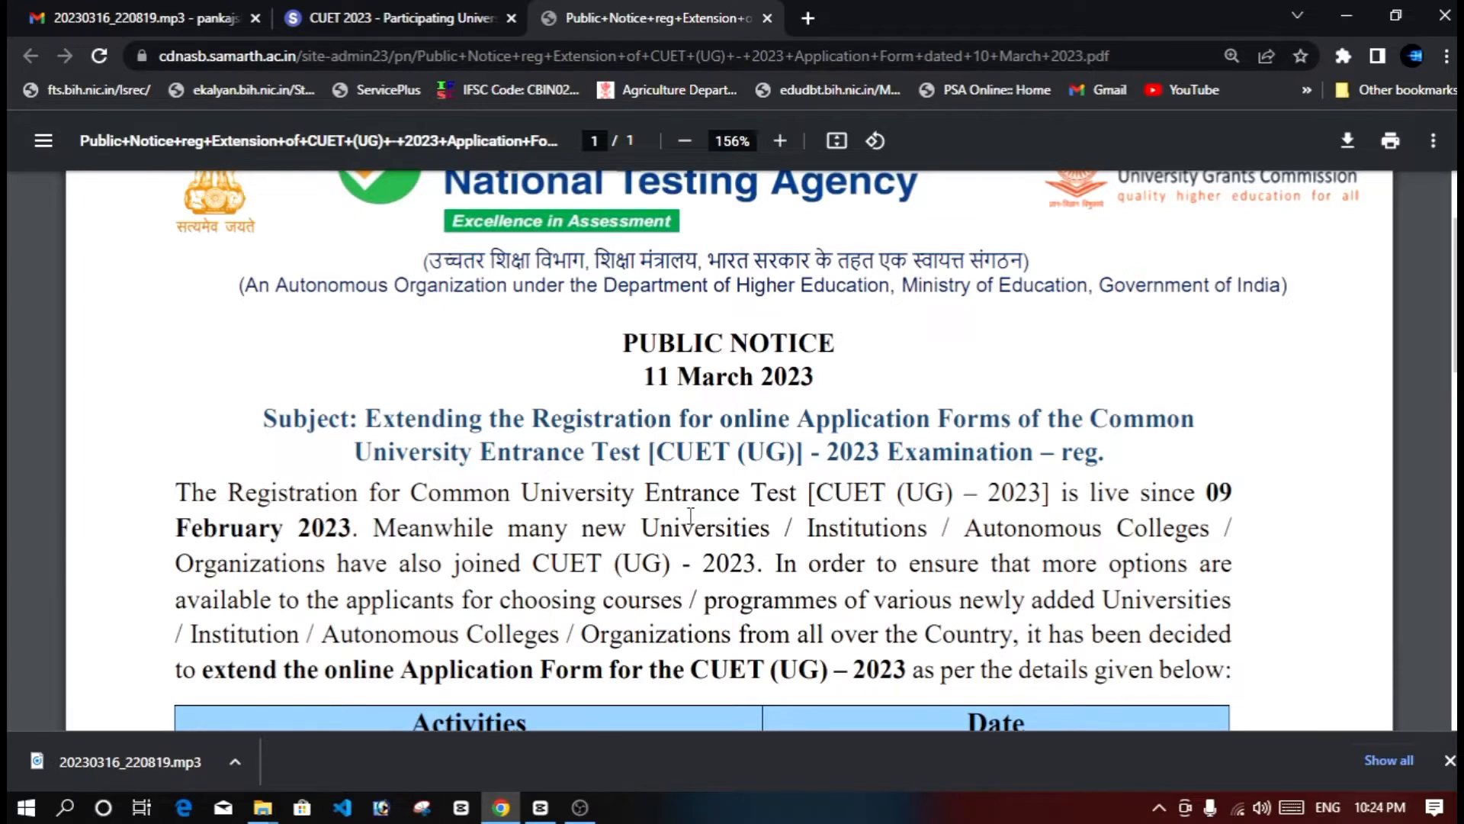
scroll(690, 517, down, 4)
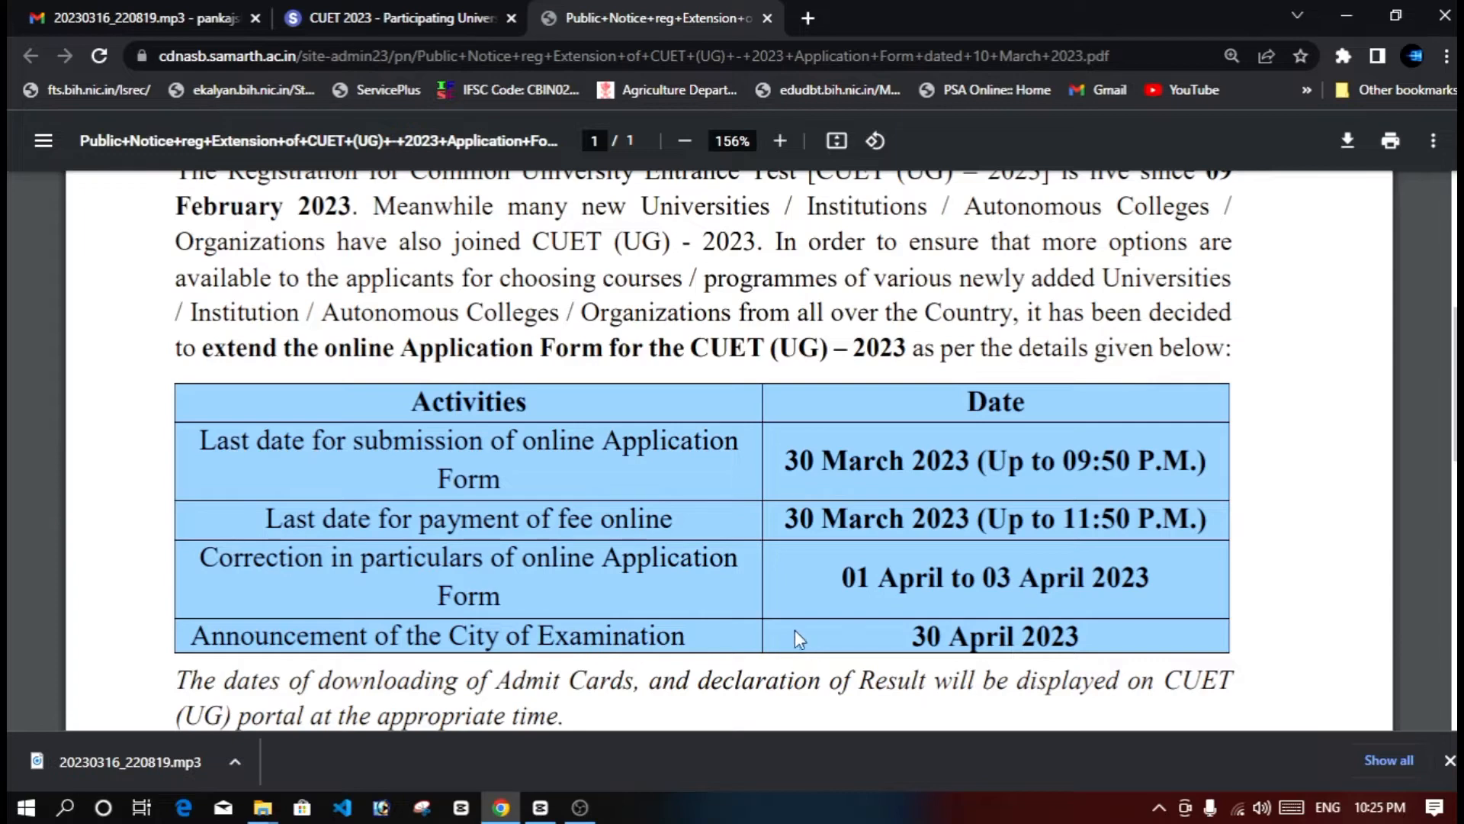
scroll(774, 615, up, 5)
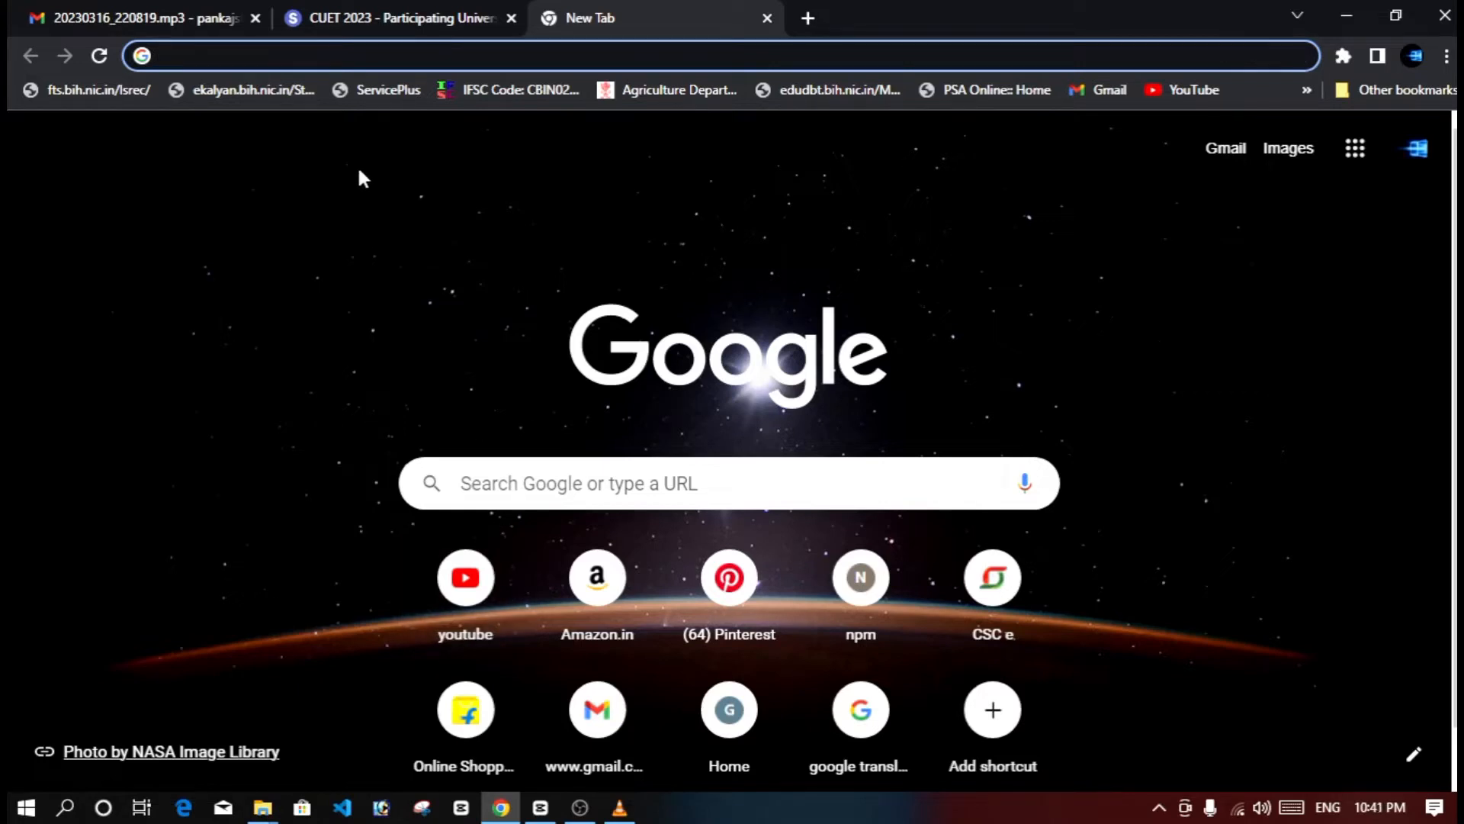
- Load cuet.samarth.ac.in from the address bar and start a new registration
text(cuet)
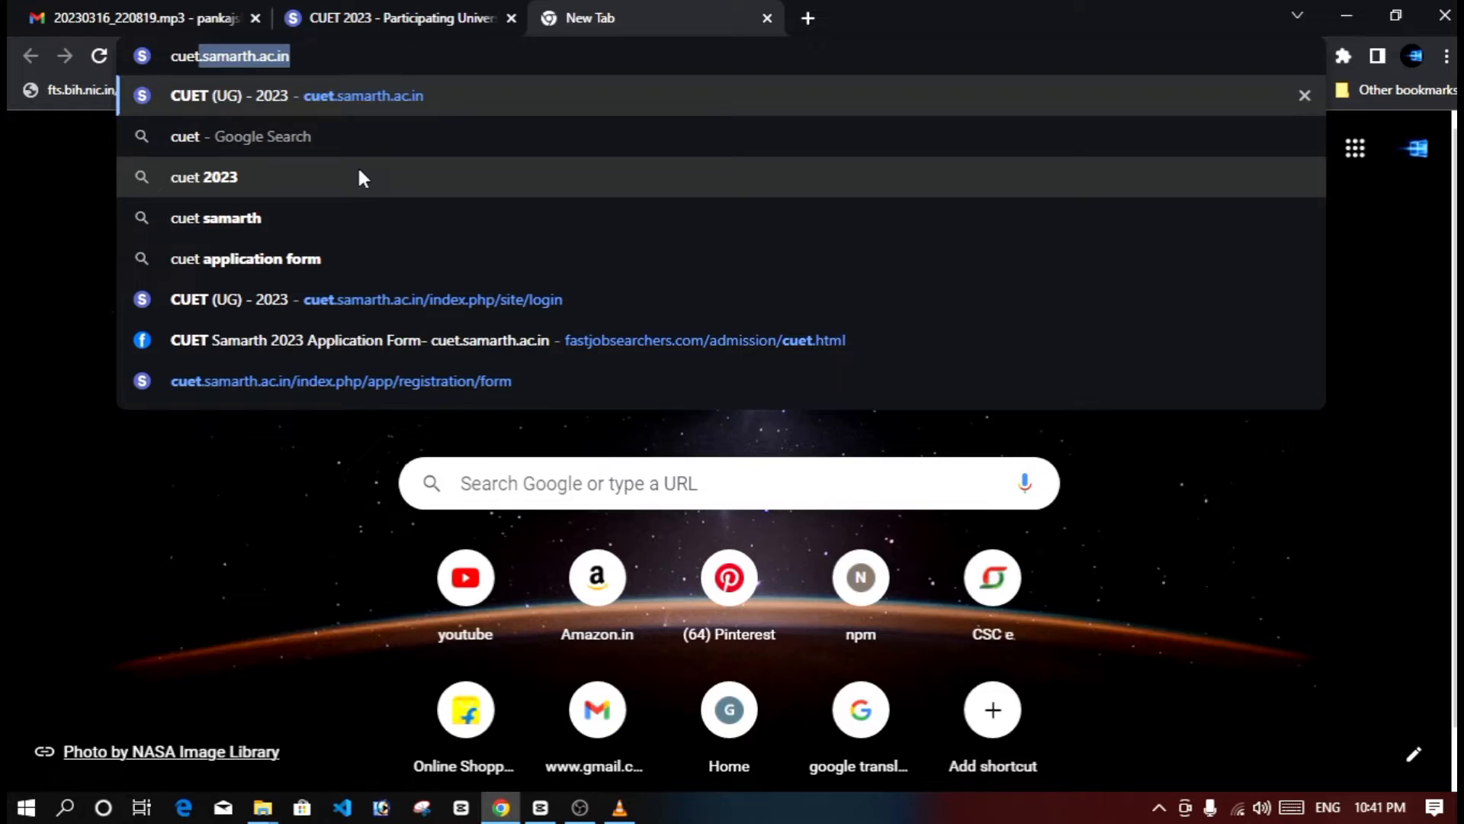
key(Return)
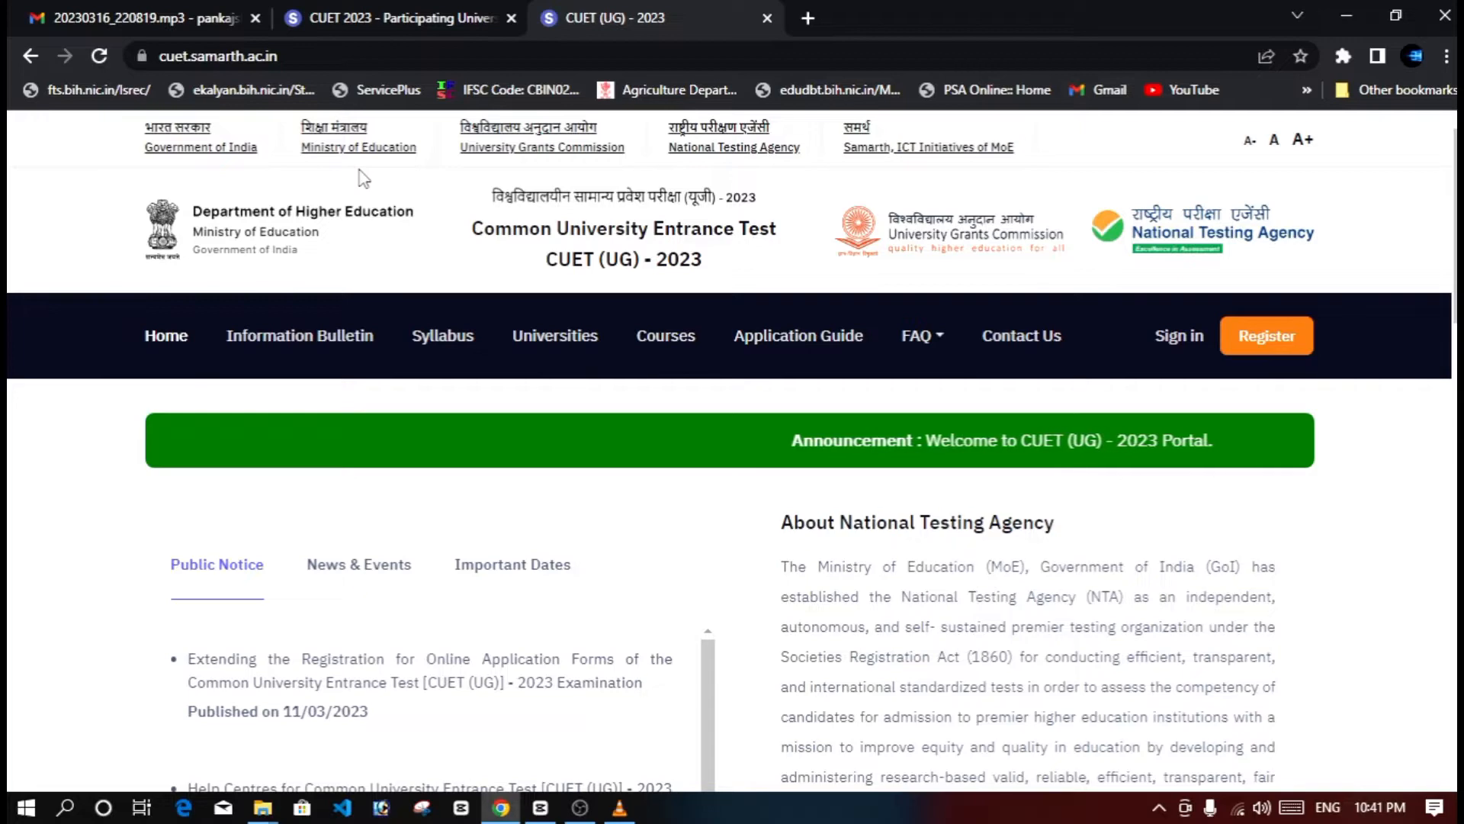
click(1245, 352)
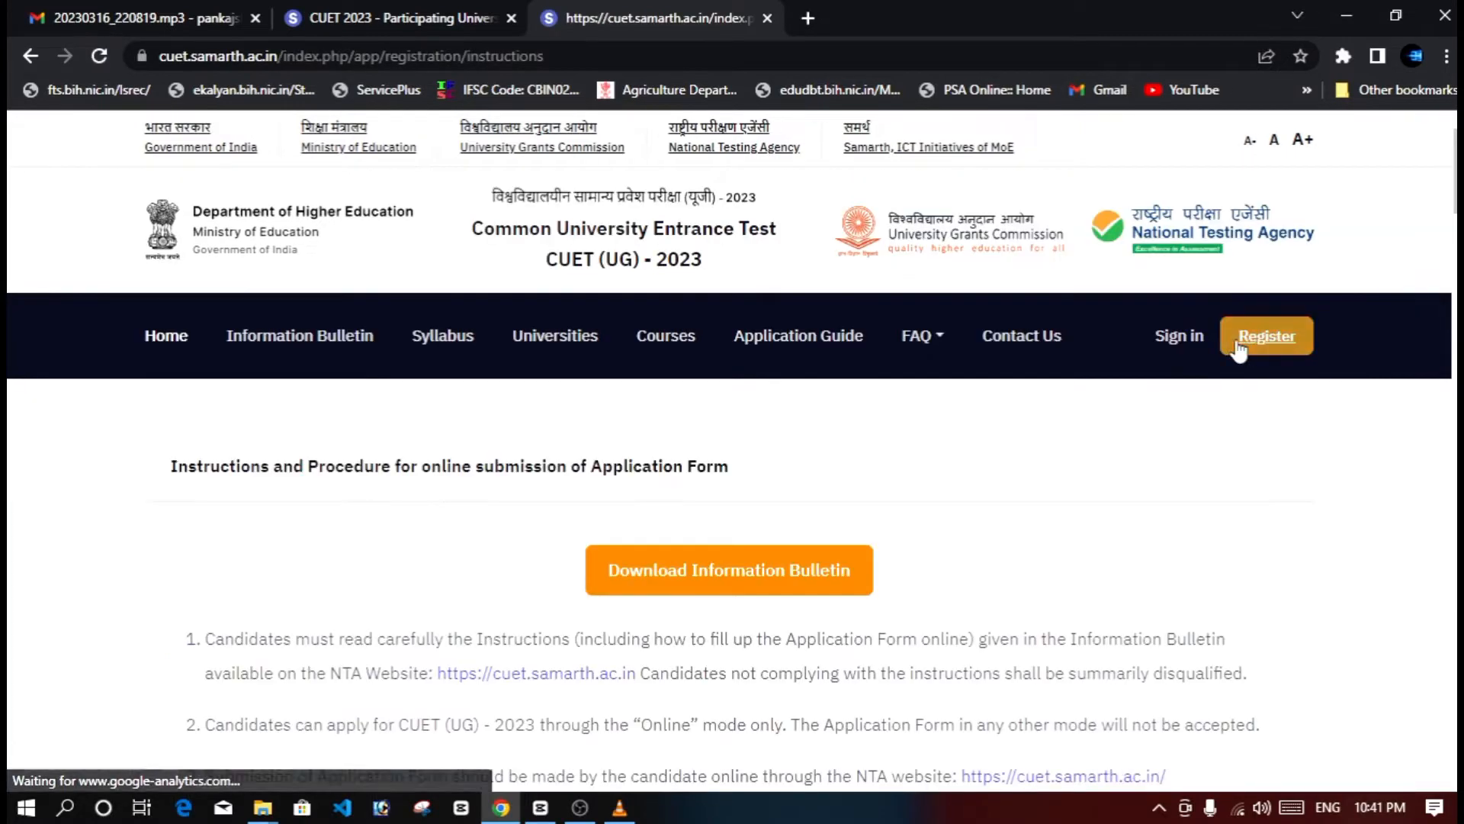
- Read the registration instructions, tick the declaration checkbox and proceed to the registration form
scroll(808, 480, down, 5)
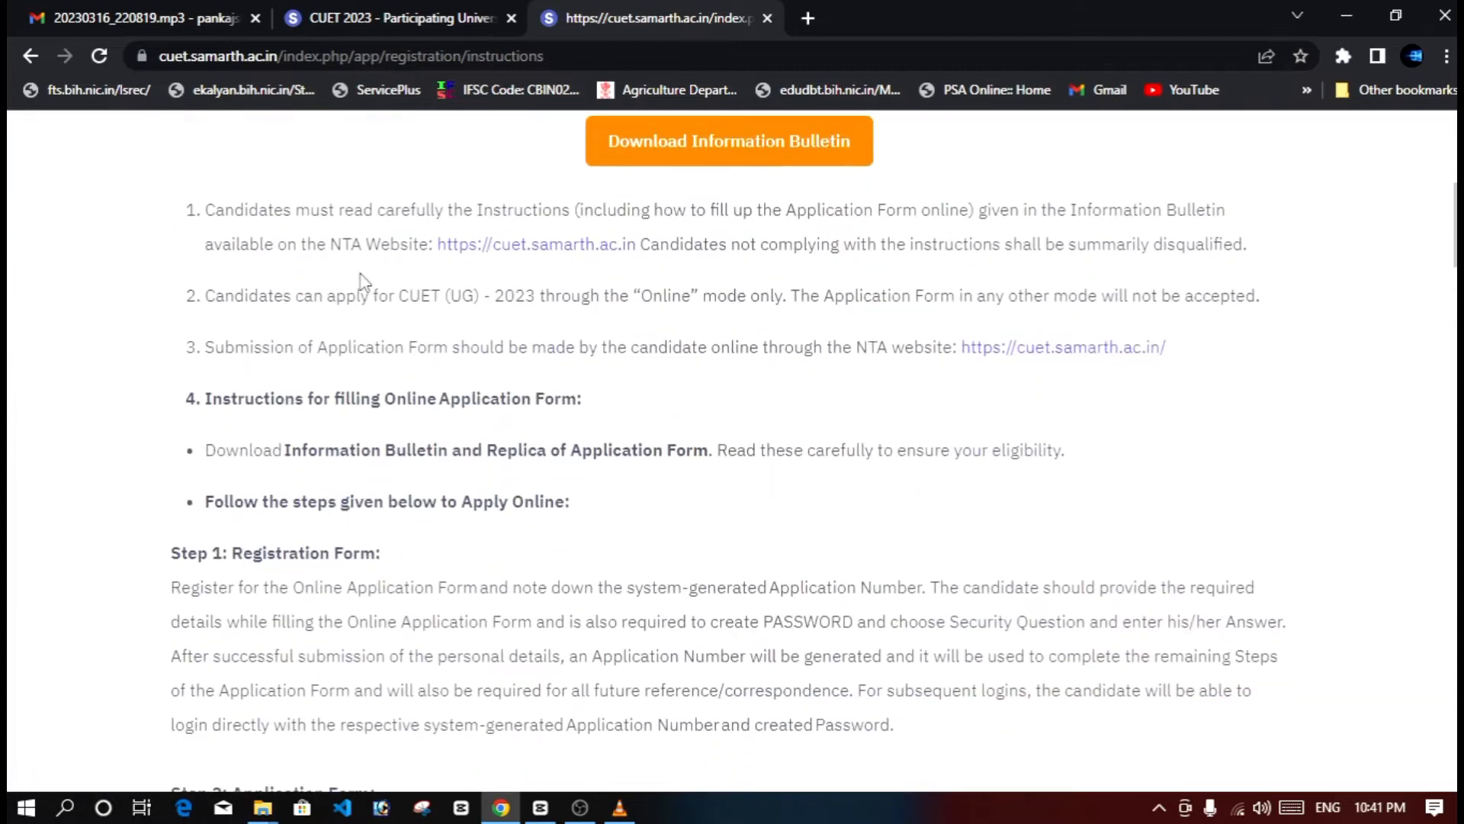
scroll(410, 304, down, 20)
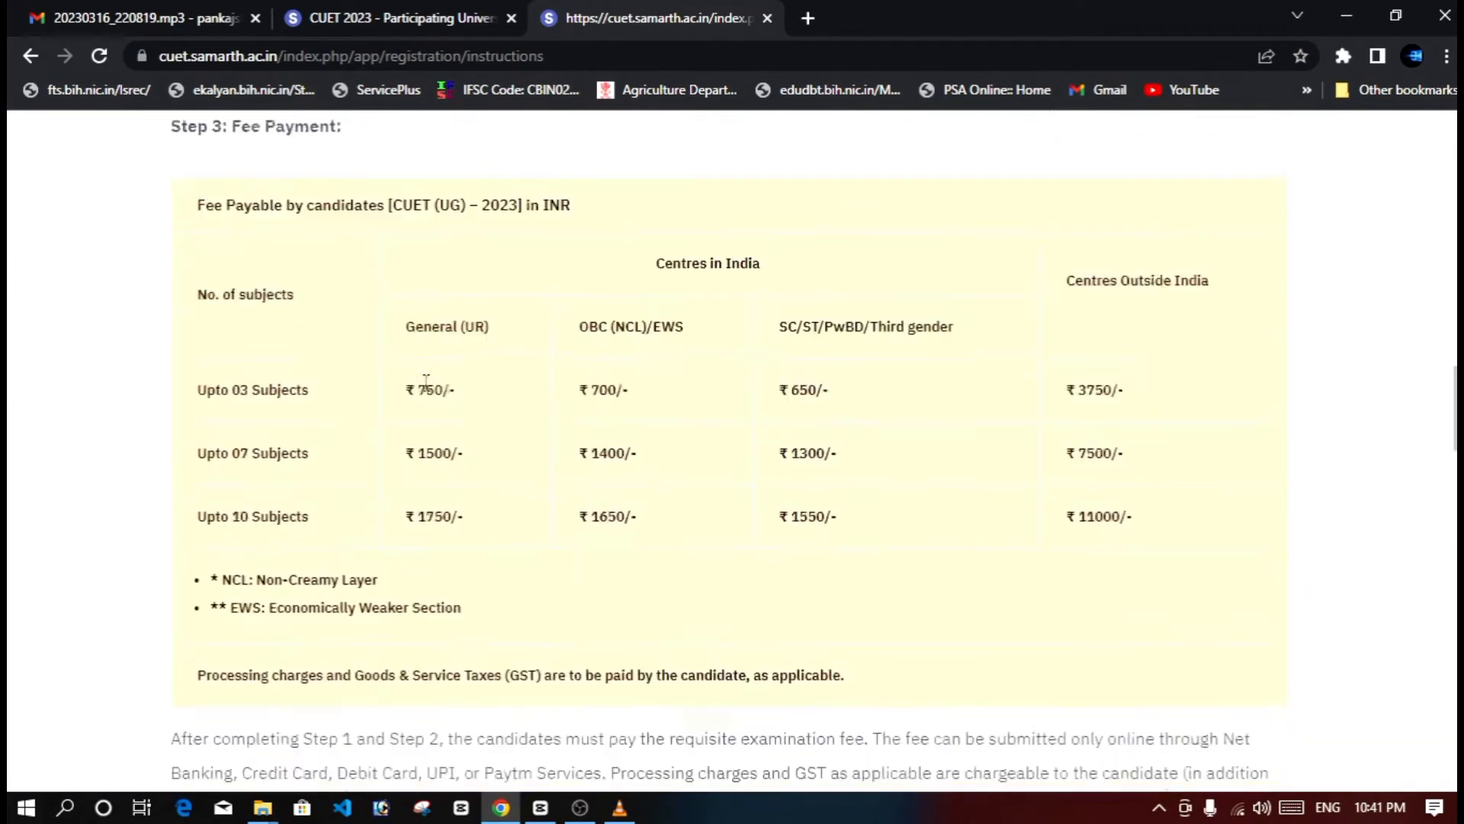
scroll(425, 382, up, 5)
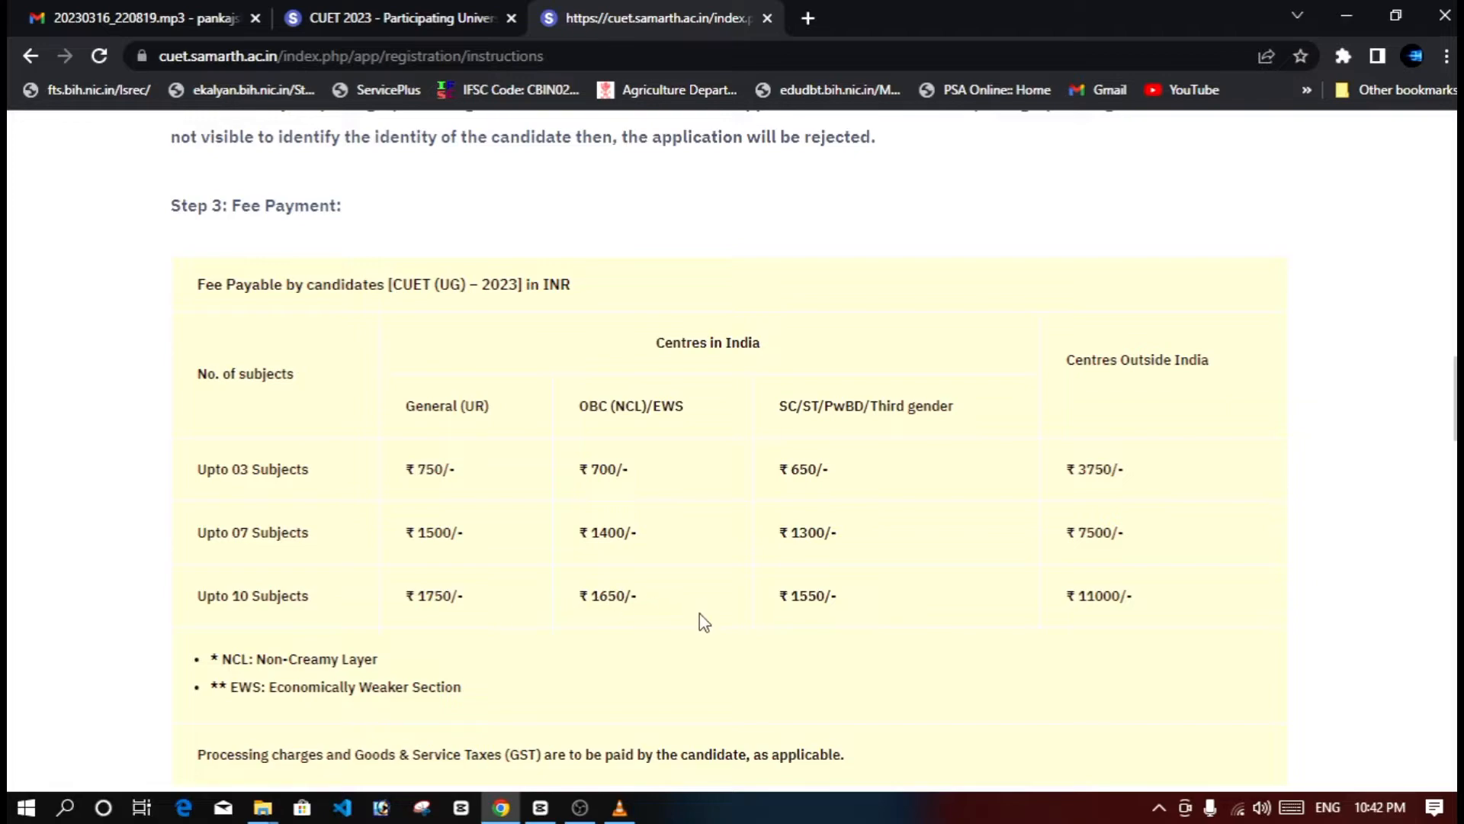
scroll(738, 605, down, 4)
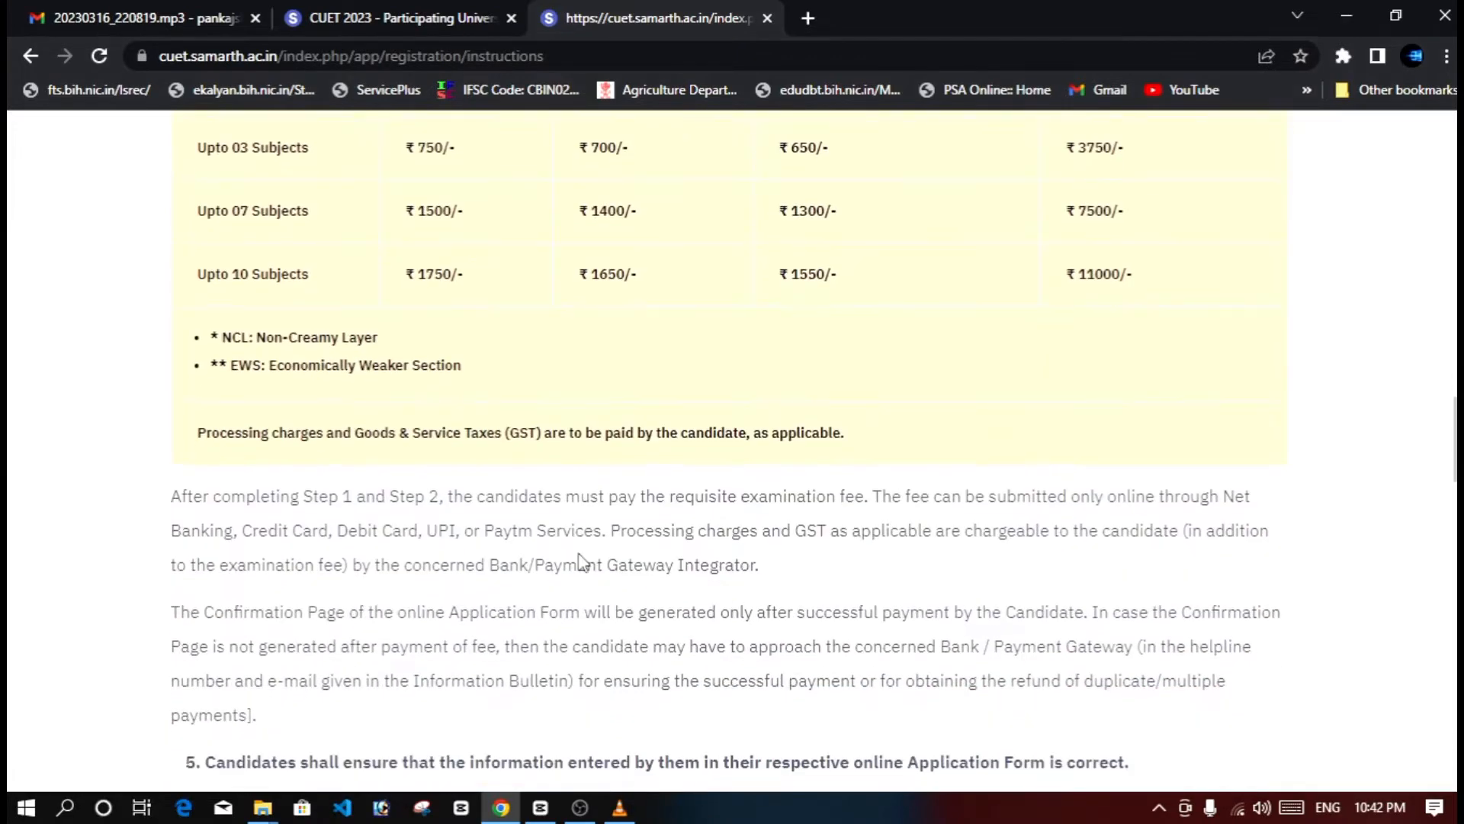
scroll(581, 562, down, 20)
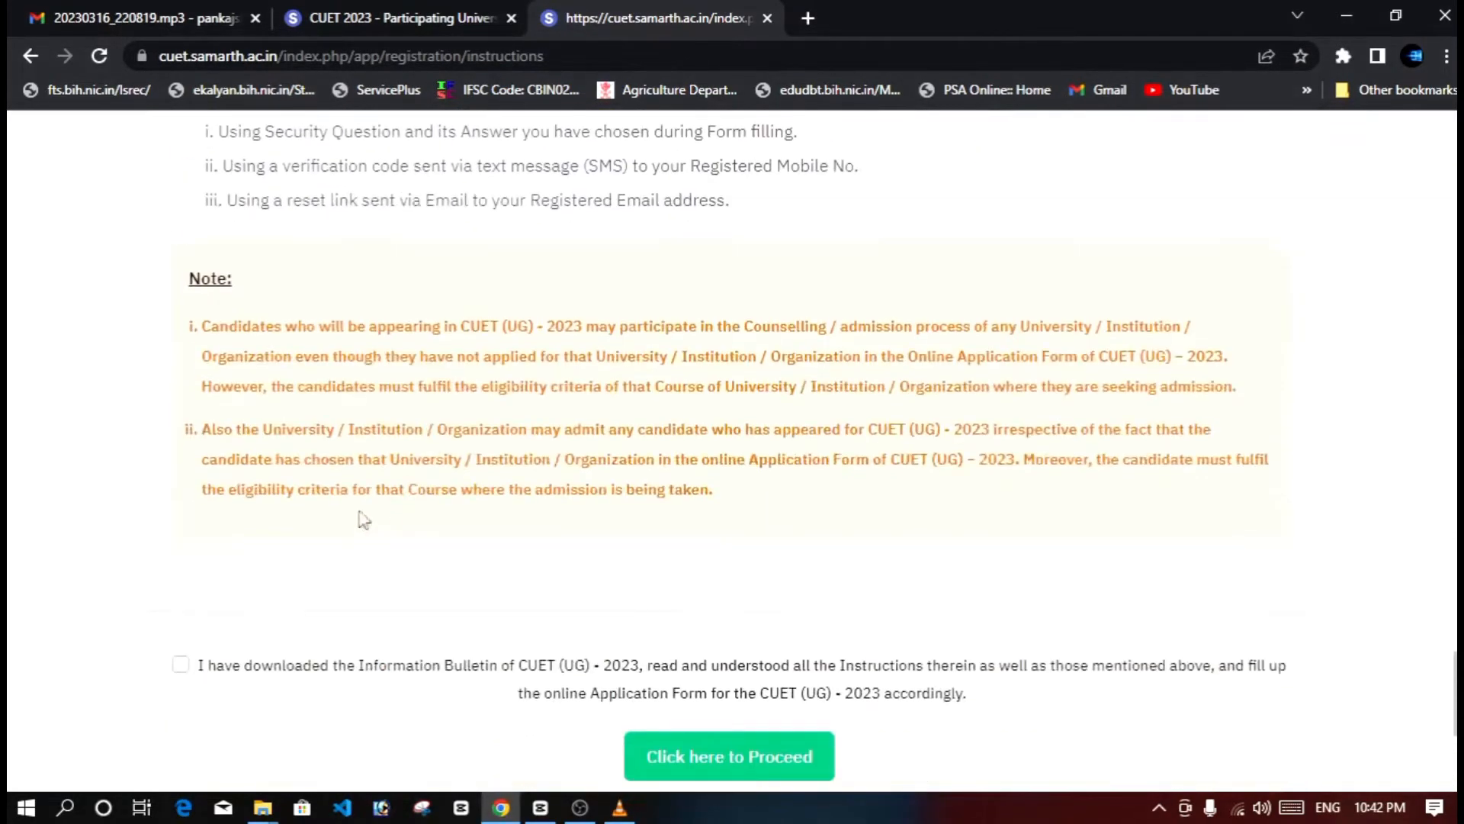
scroll(363, 519, down, 3)
click(181, 450)
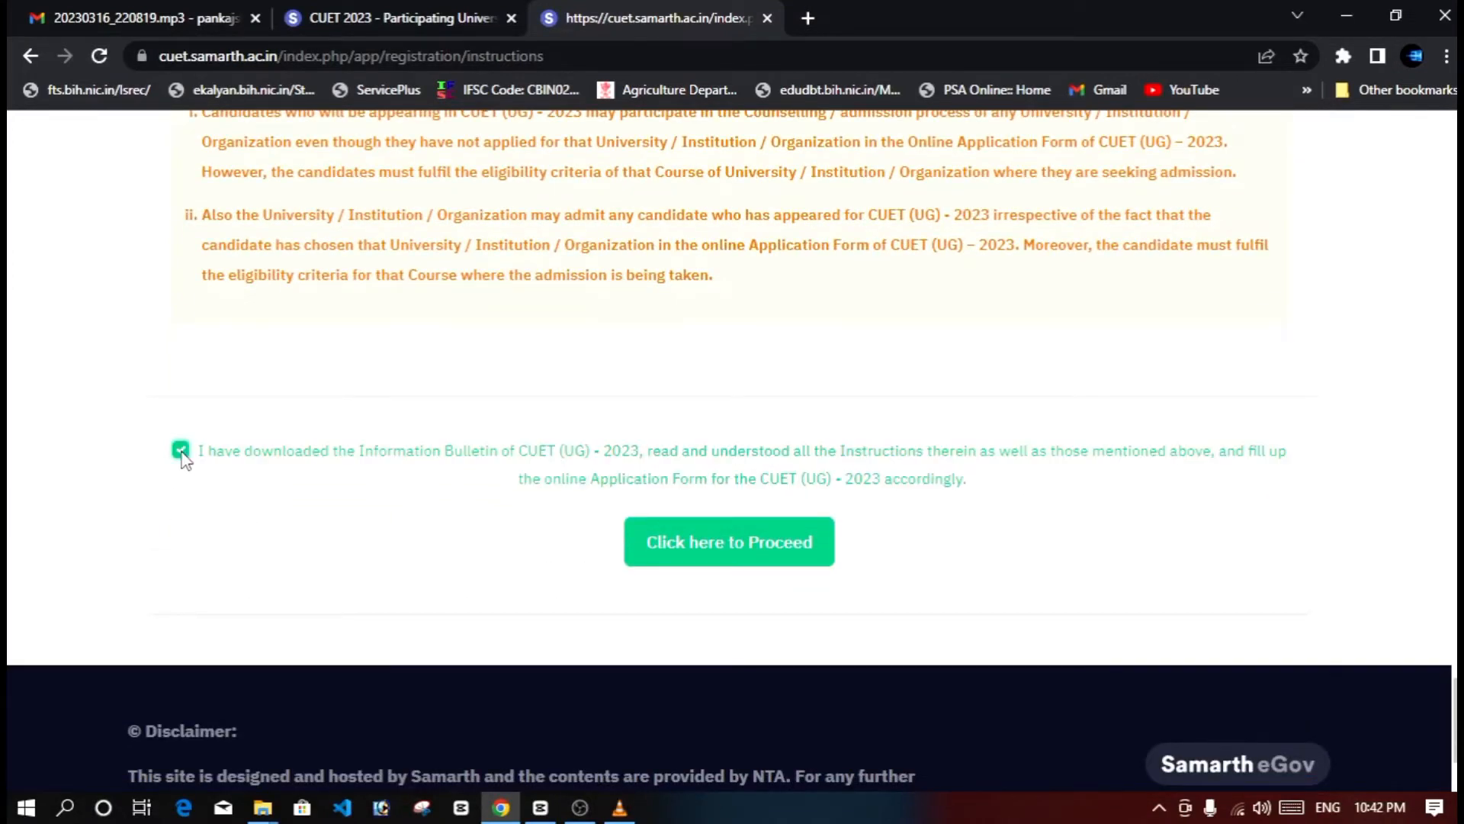
click(792, 542)
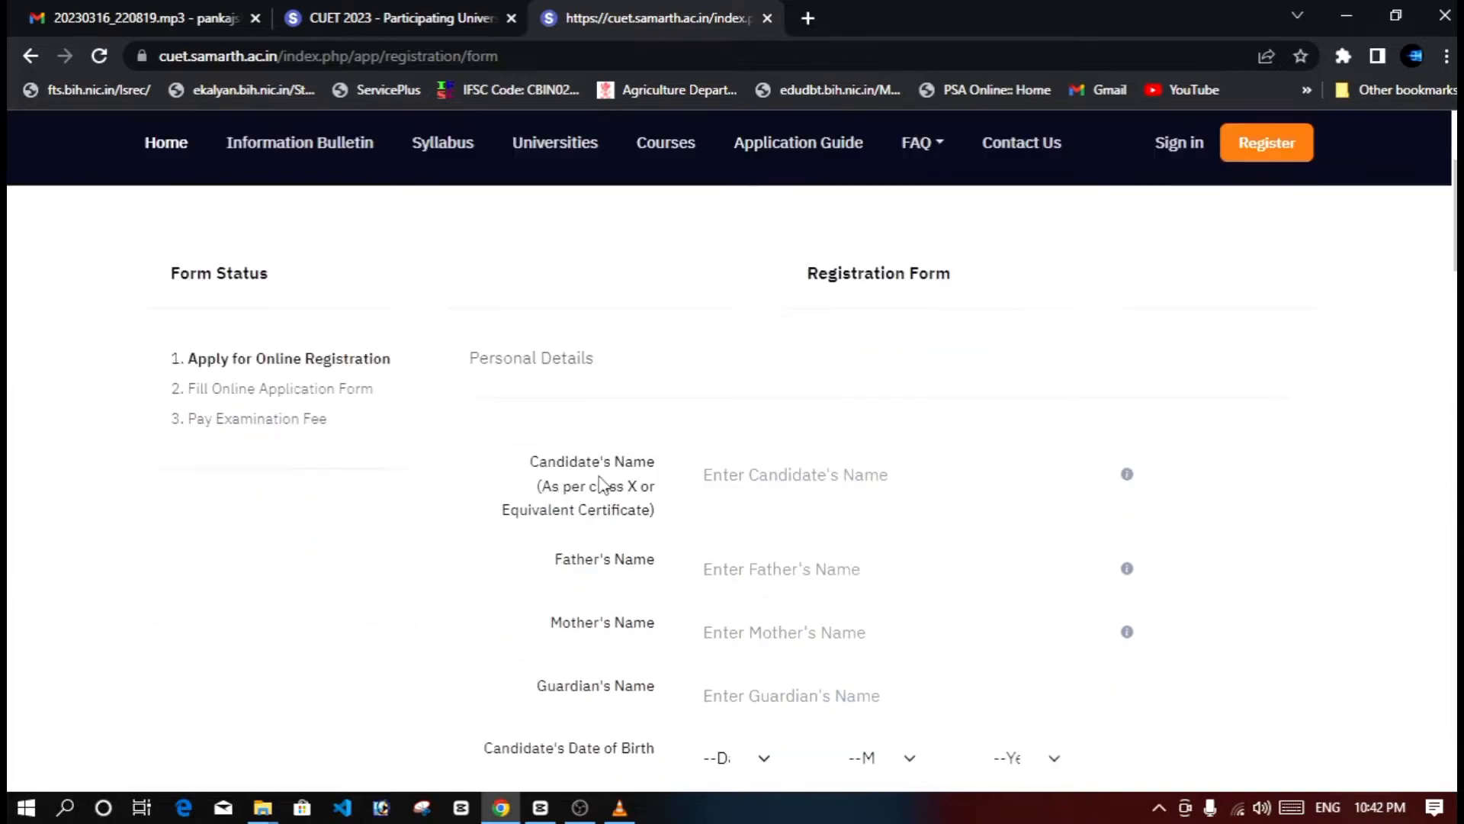
- Enter the candidate's, father's, mother's and guardian's names
scroll(603, 485, down, 1)
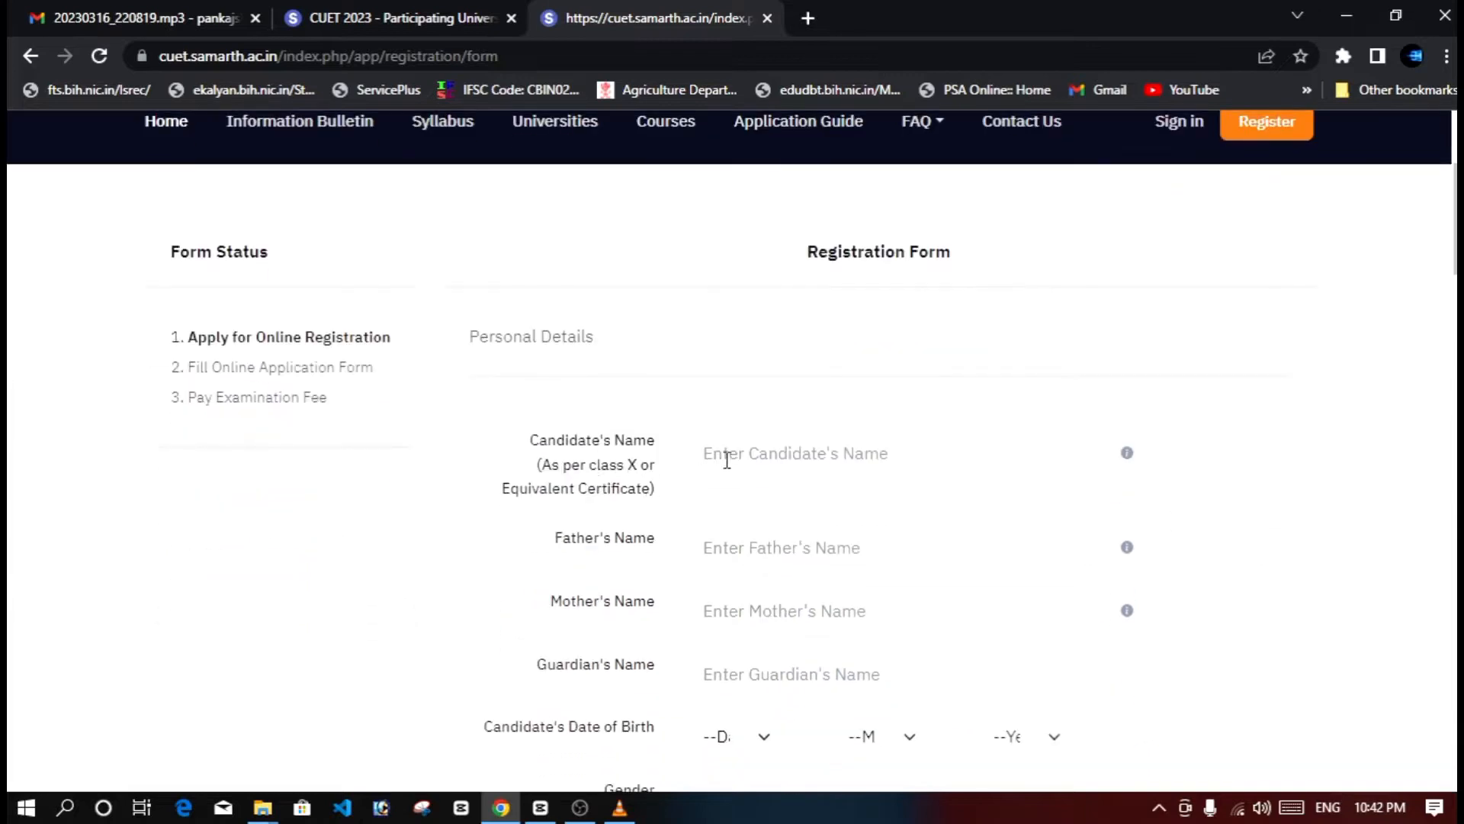
click(787, 457)
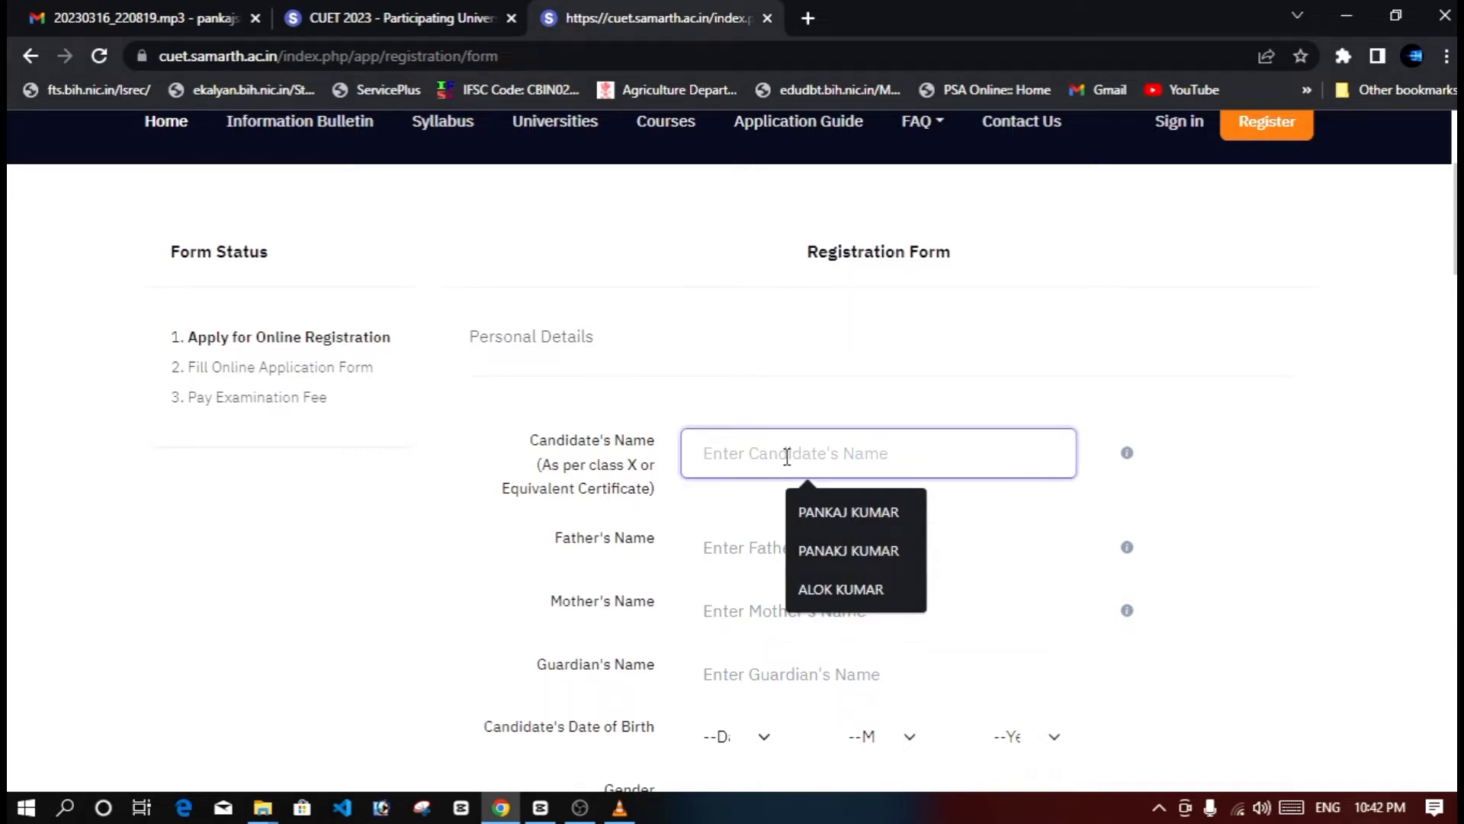
scroll(683, 553, down, 1)
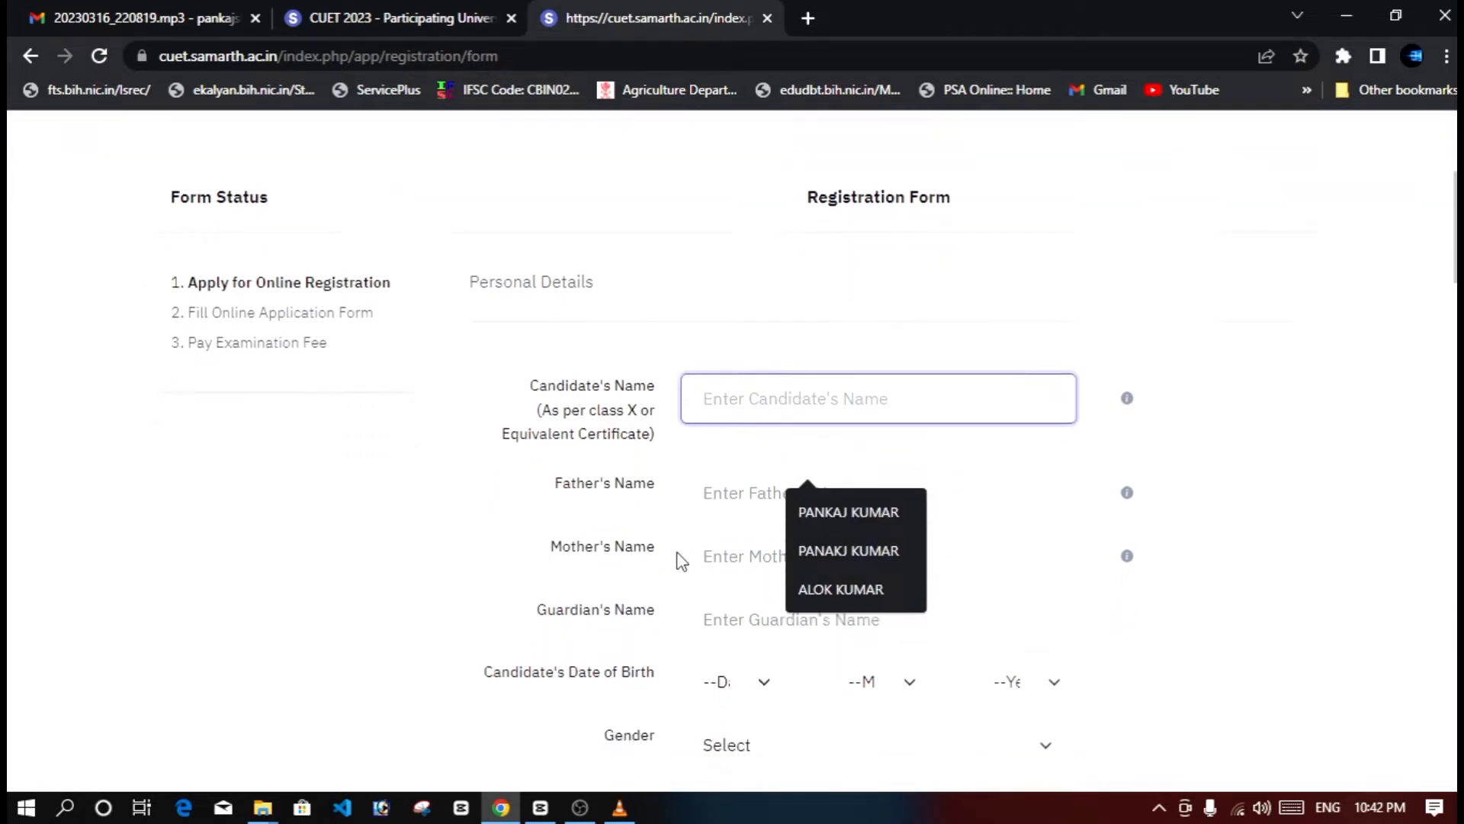
click(744, 446)
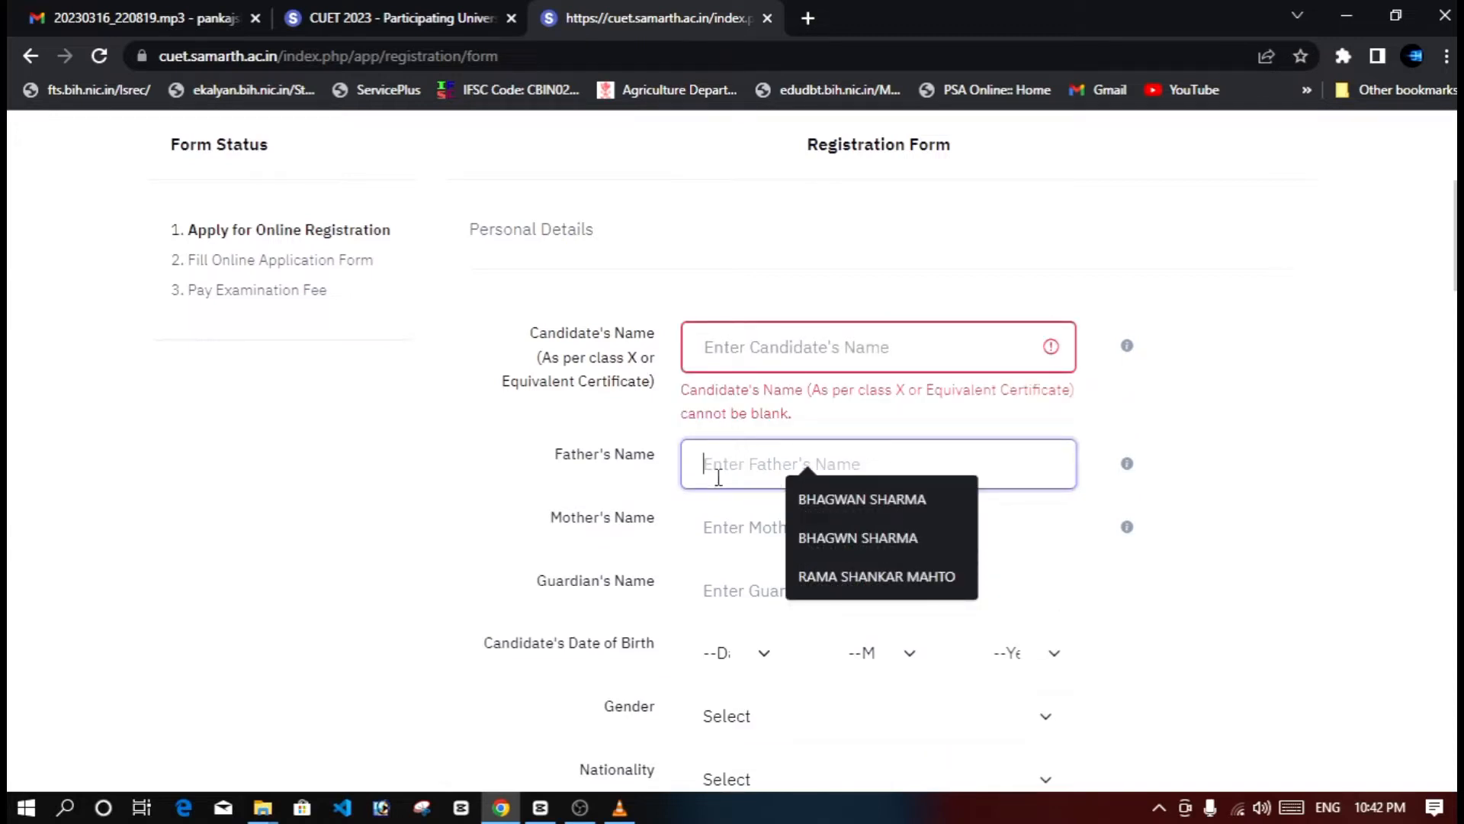
click(731, 532)
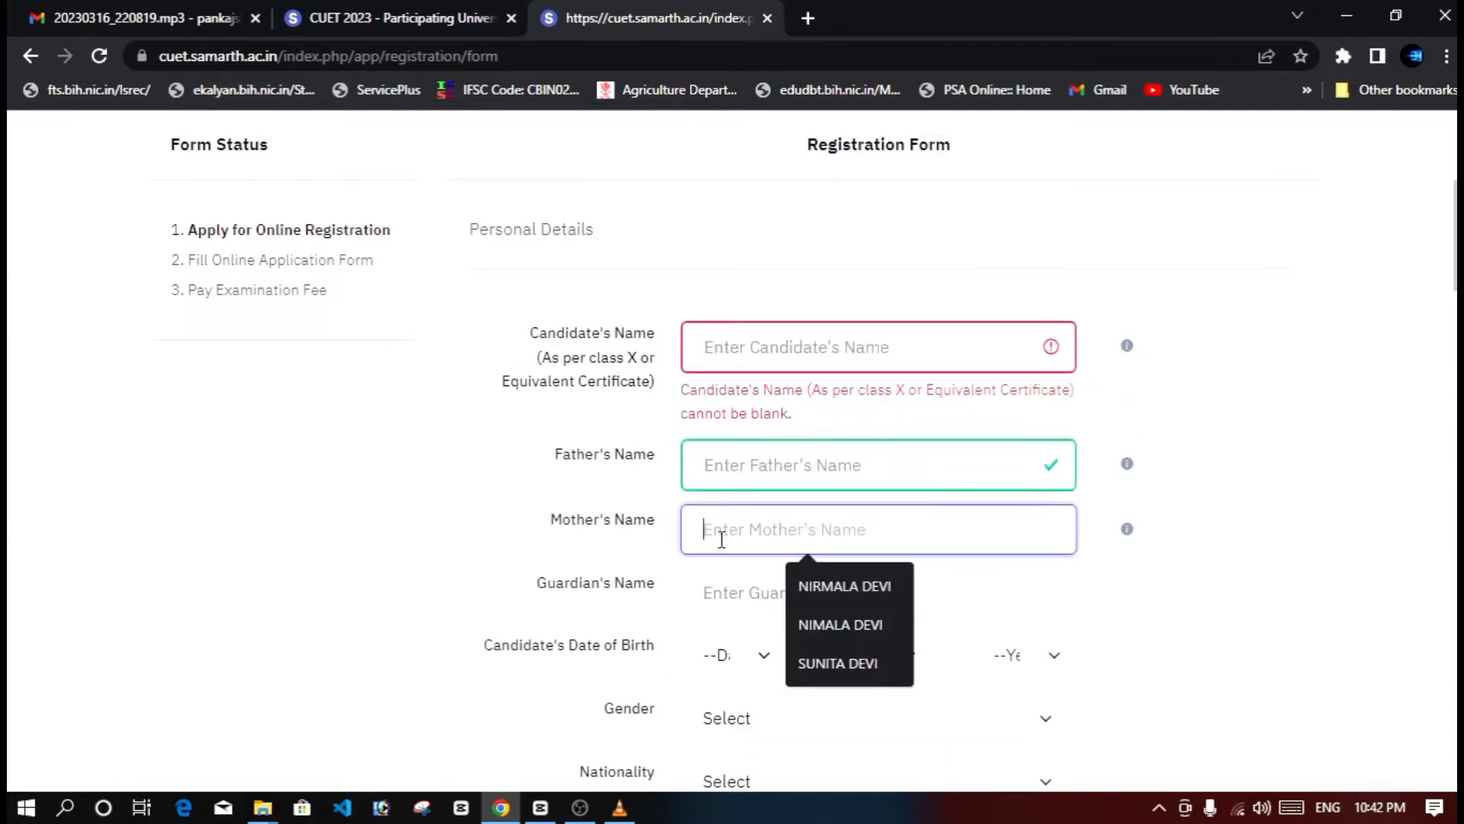
click(729, 595)
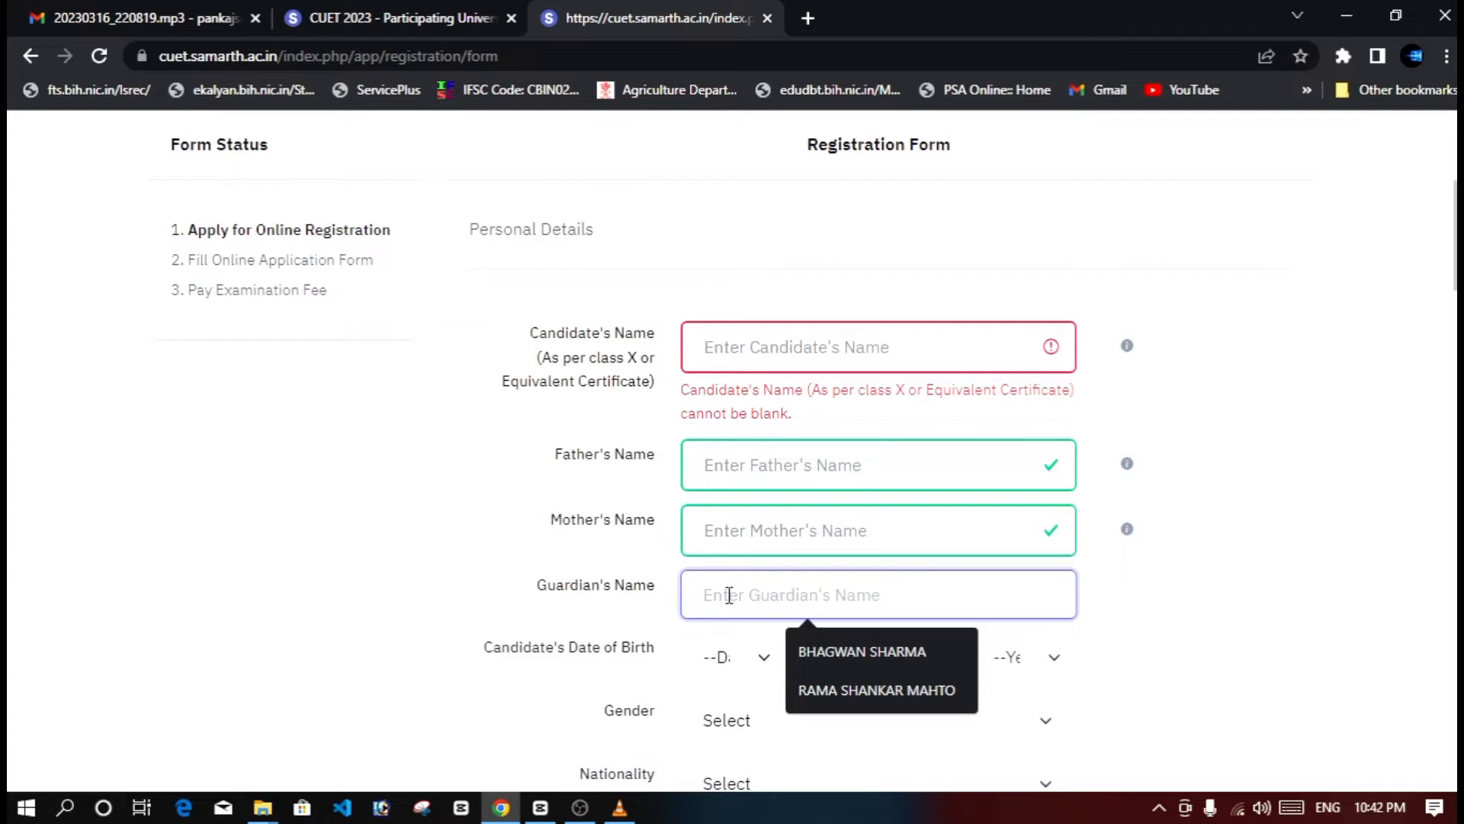
- Set the January 1999 date of birth and check the Gender and Nationality selections
scroll(729, 595, down, 3)
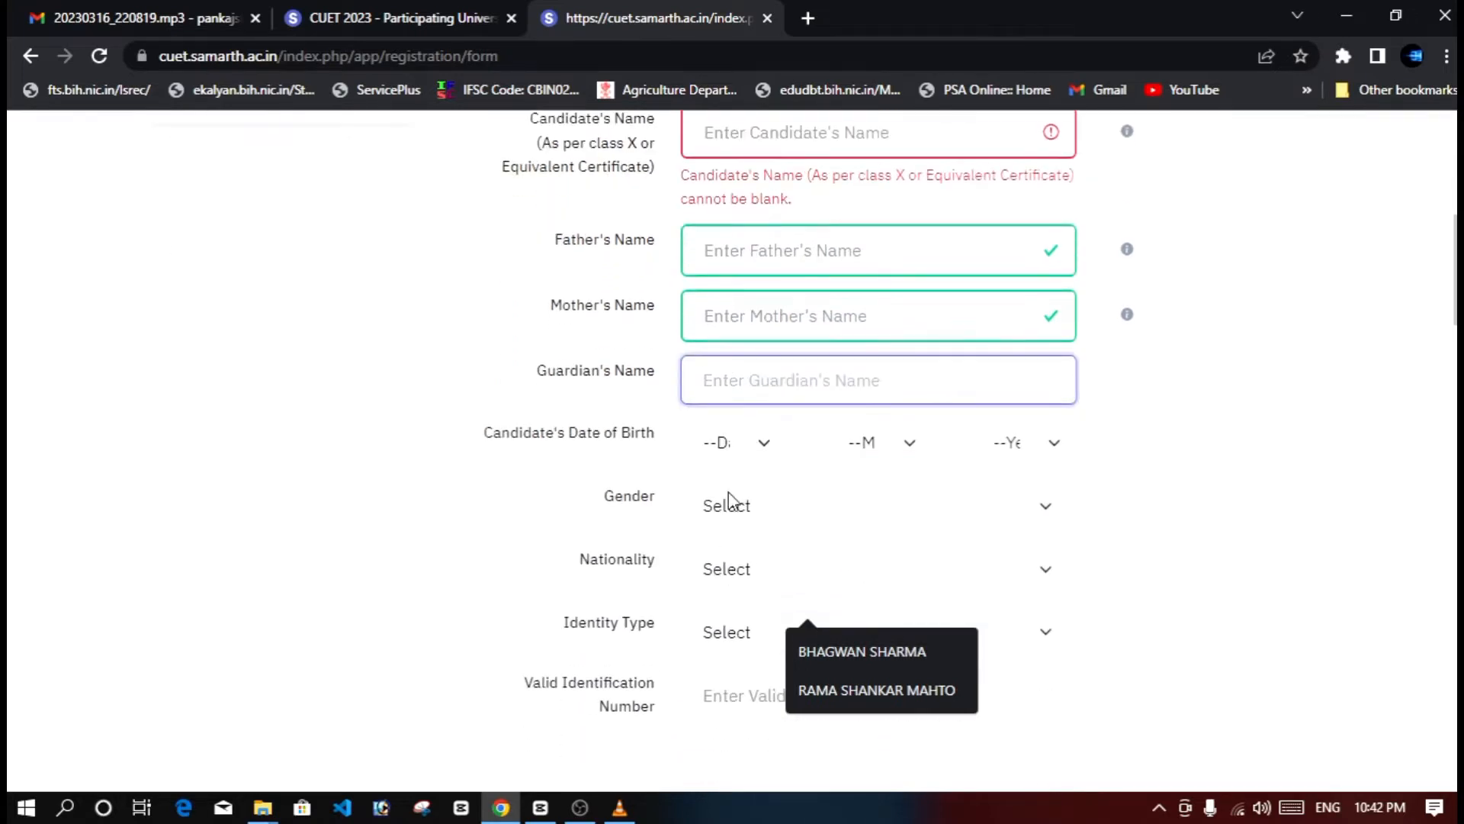
click(758, 448)
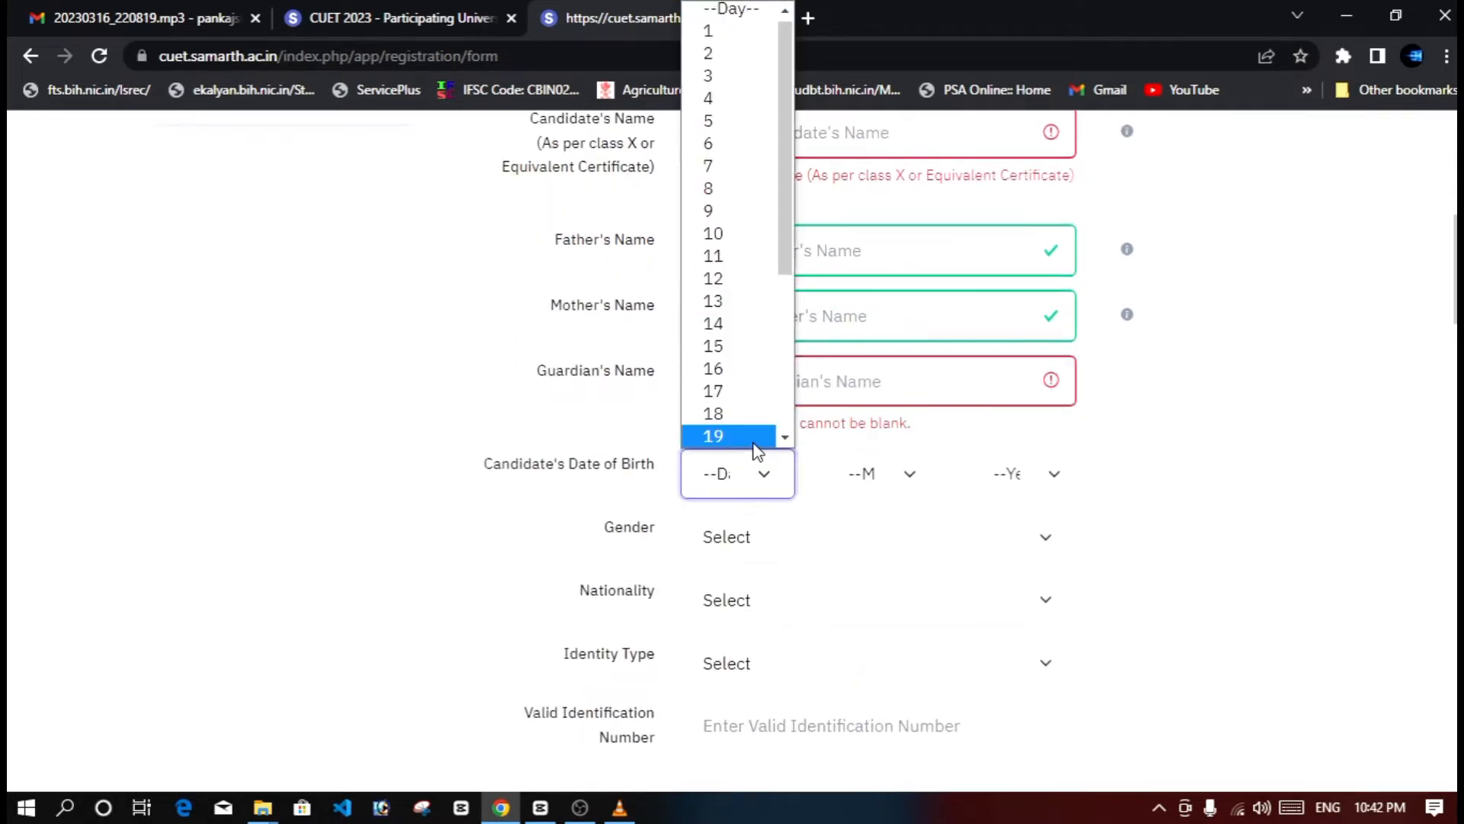
click(863, 479)
click(1019, 479)
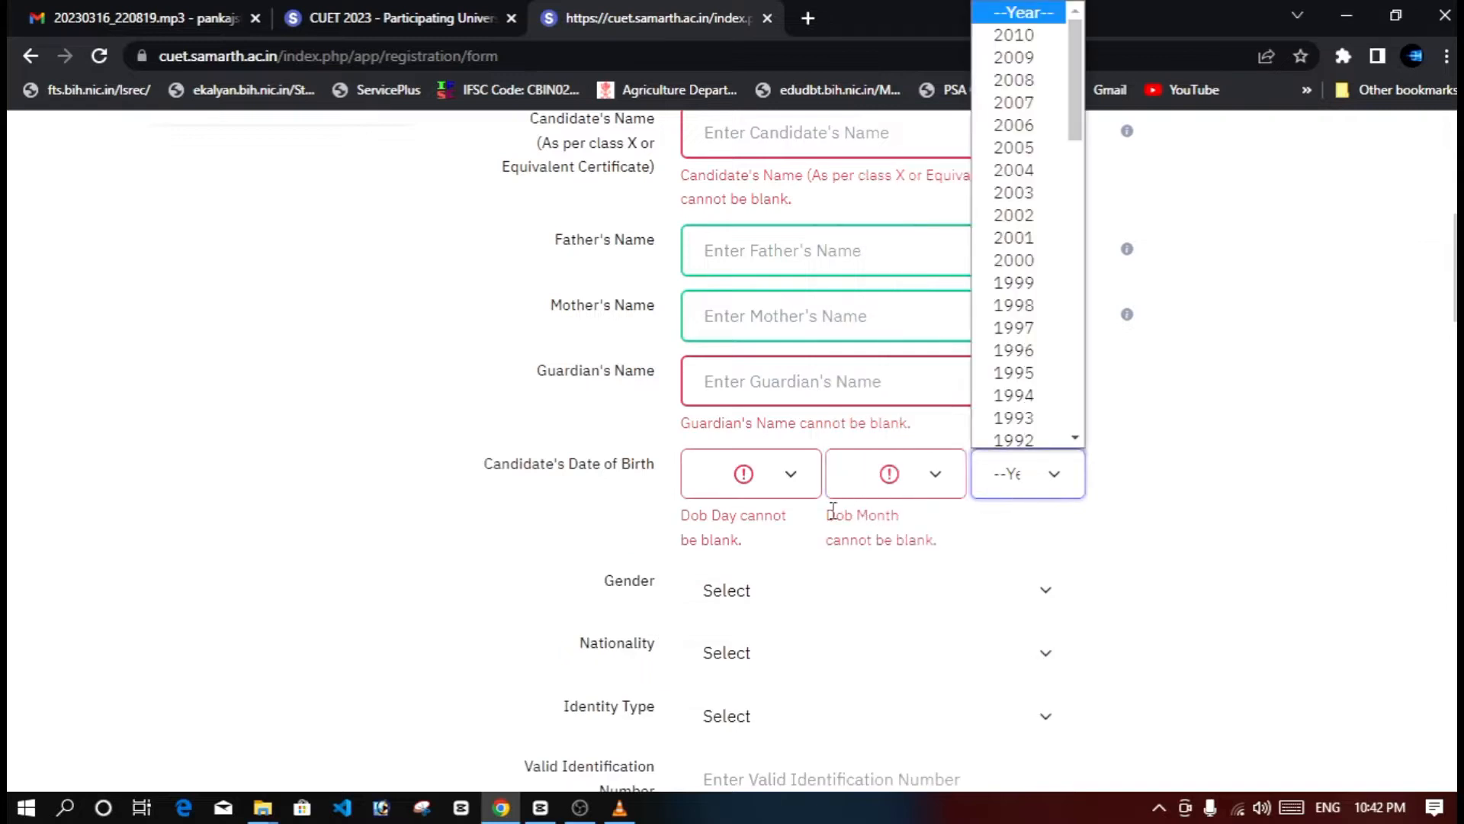
scroll(765, 483, down, 1)
click(766, 484)
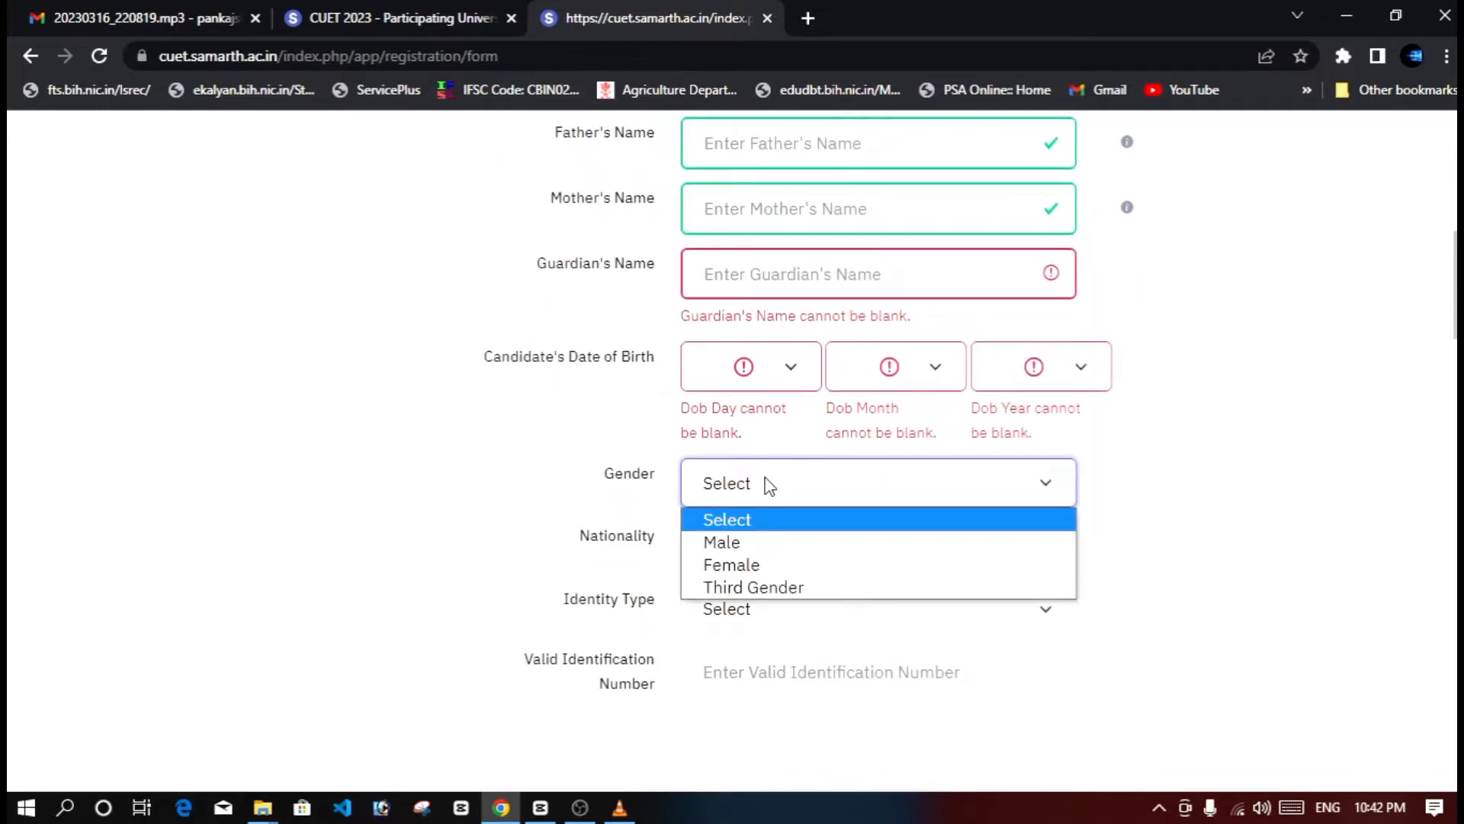
click(766, 484)
click(739, 548)
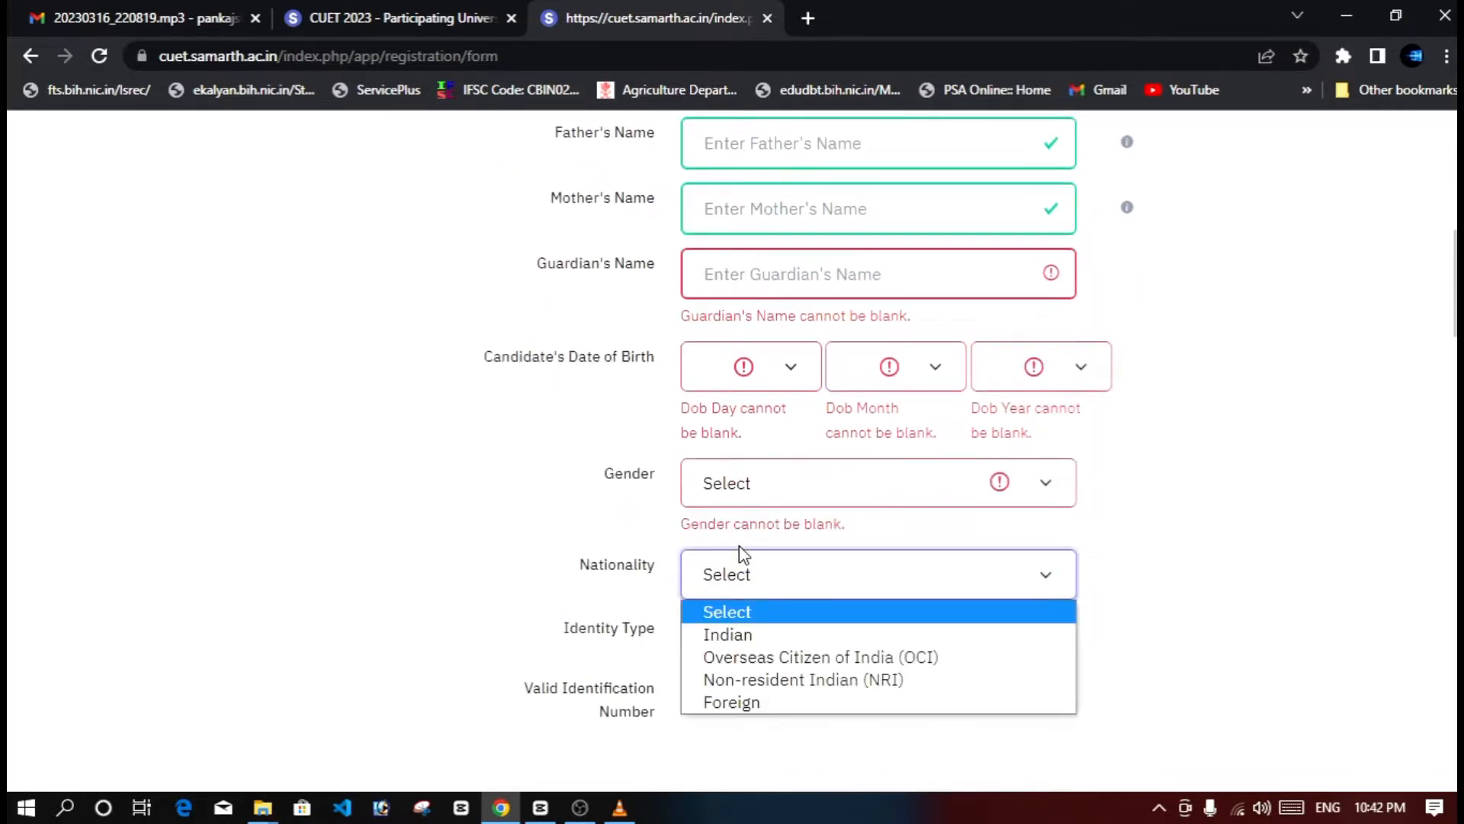
click(744, 573)
- Choose 'Other Valid Govt Identity with photograph' as Identity Type and enter the ID number
scroll(717, 595, down, 1)
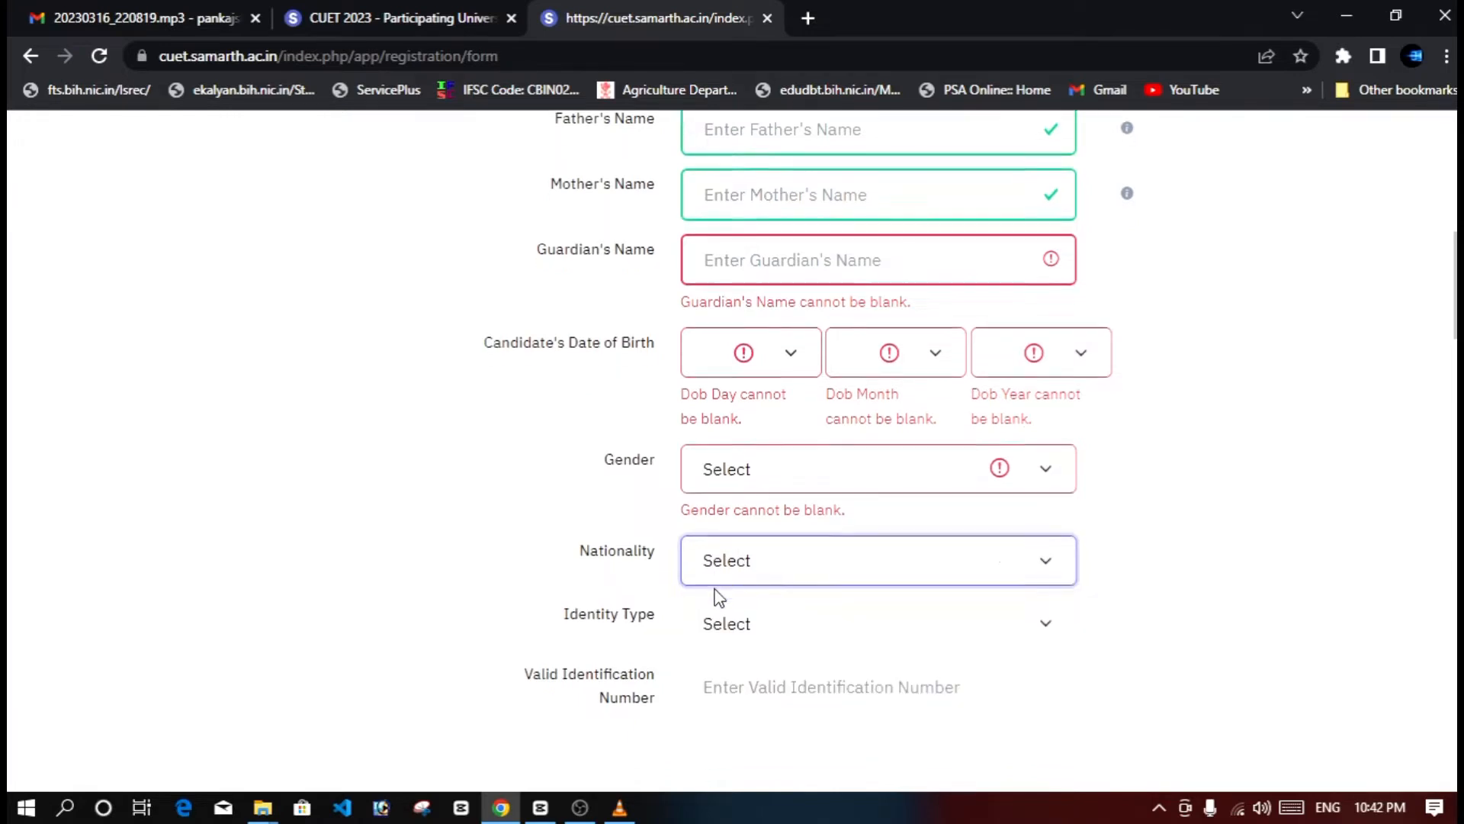
scroll(690, 549, down, 1)
scroll(745, 539, down, 1)
click(749, 457)
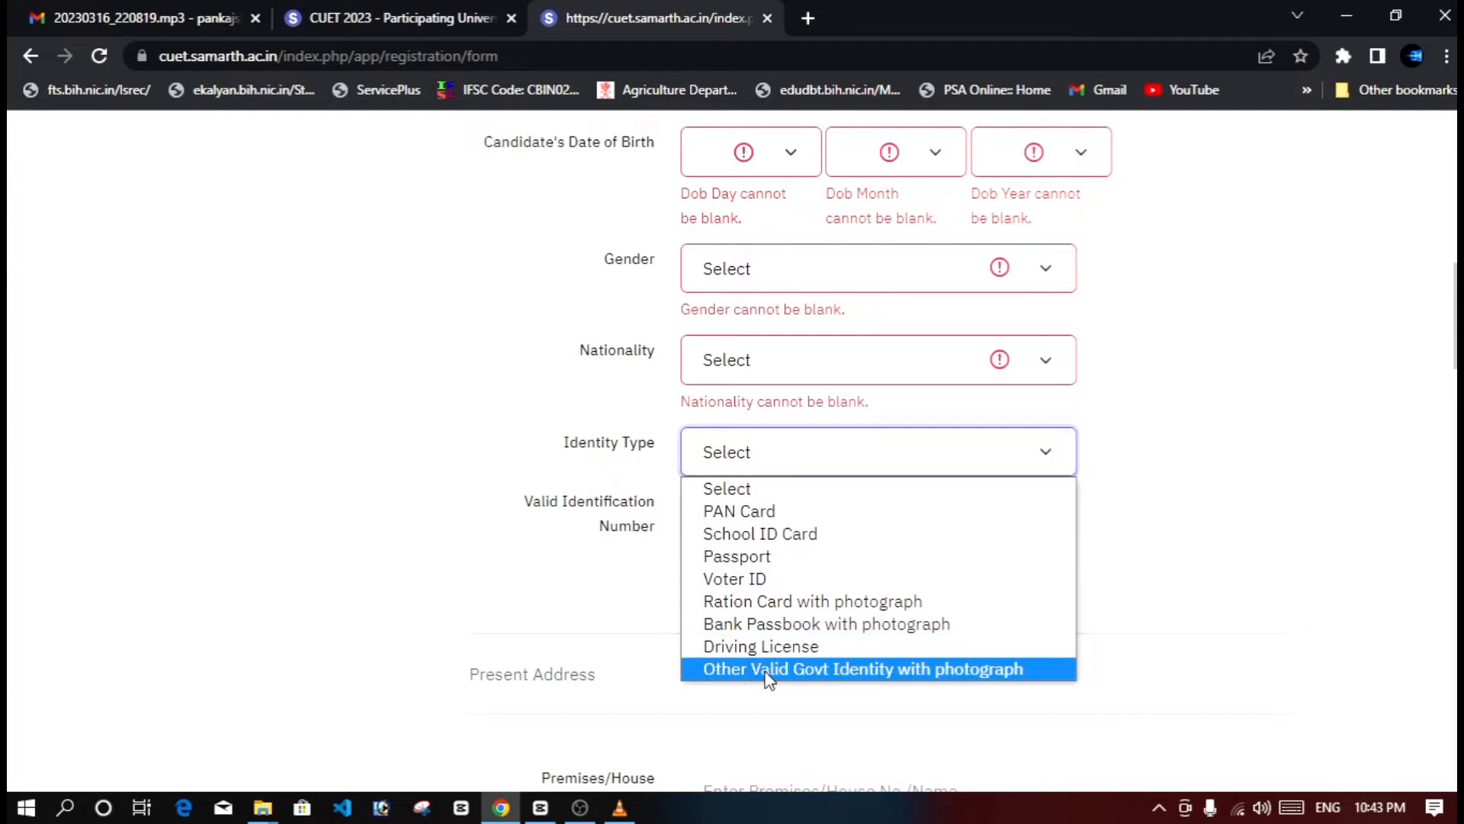
click(949, 671)
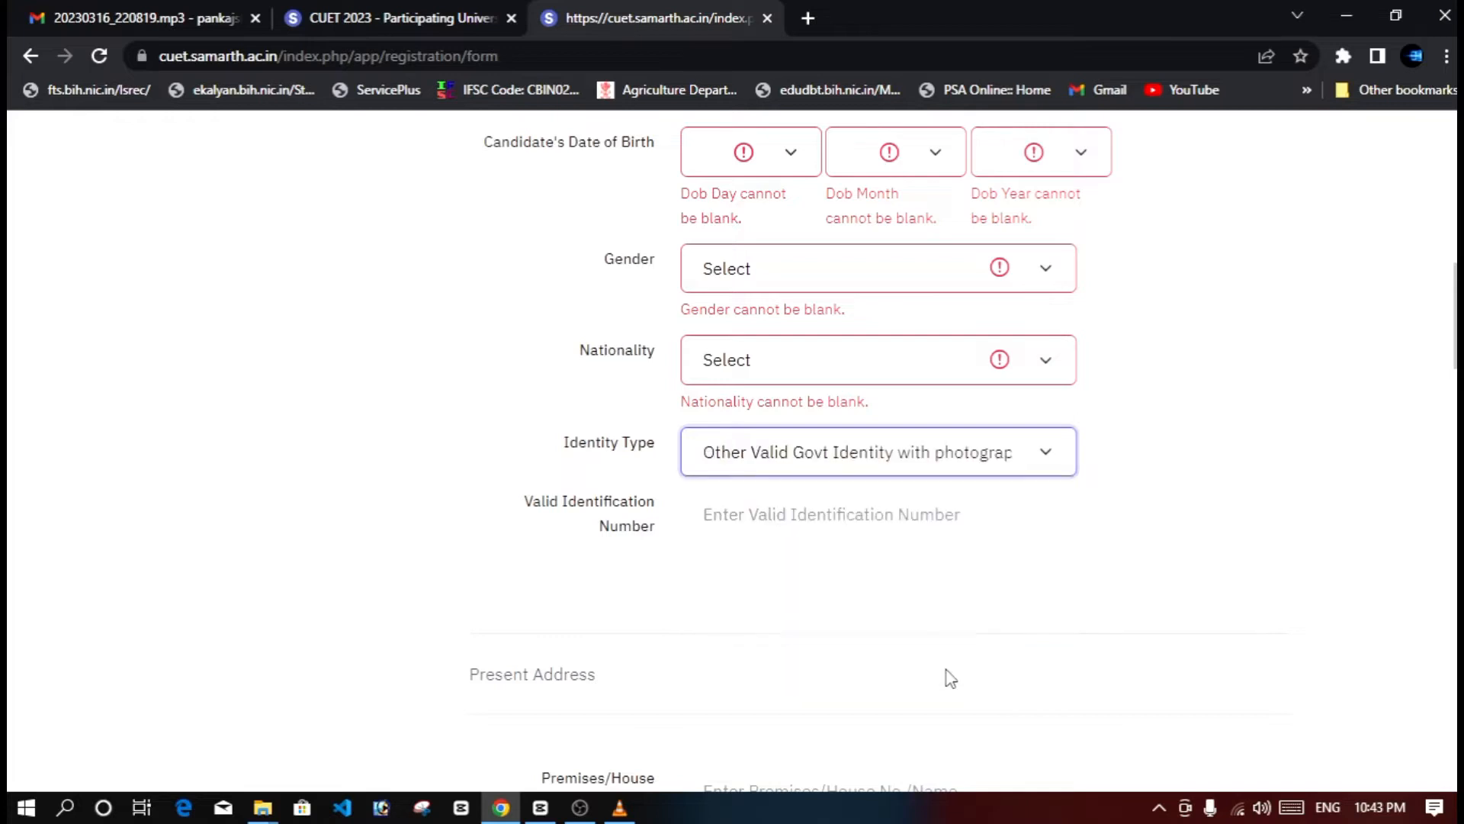
click(730, 523)
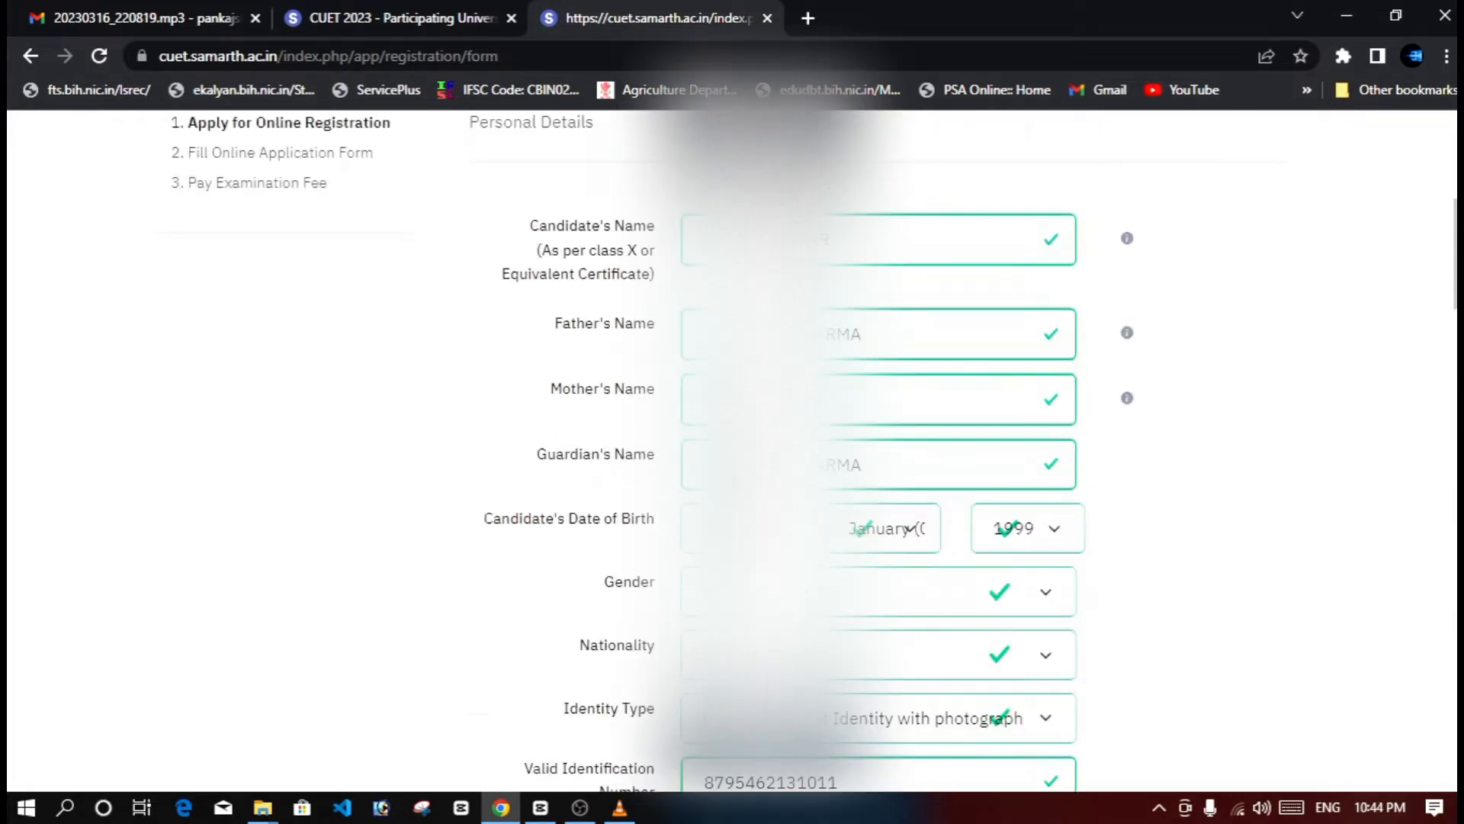
scroll(646, 453, down, 3)
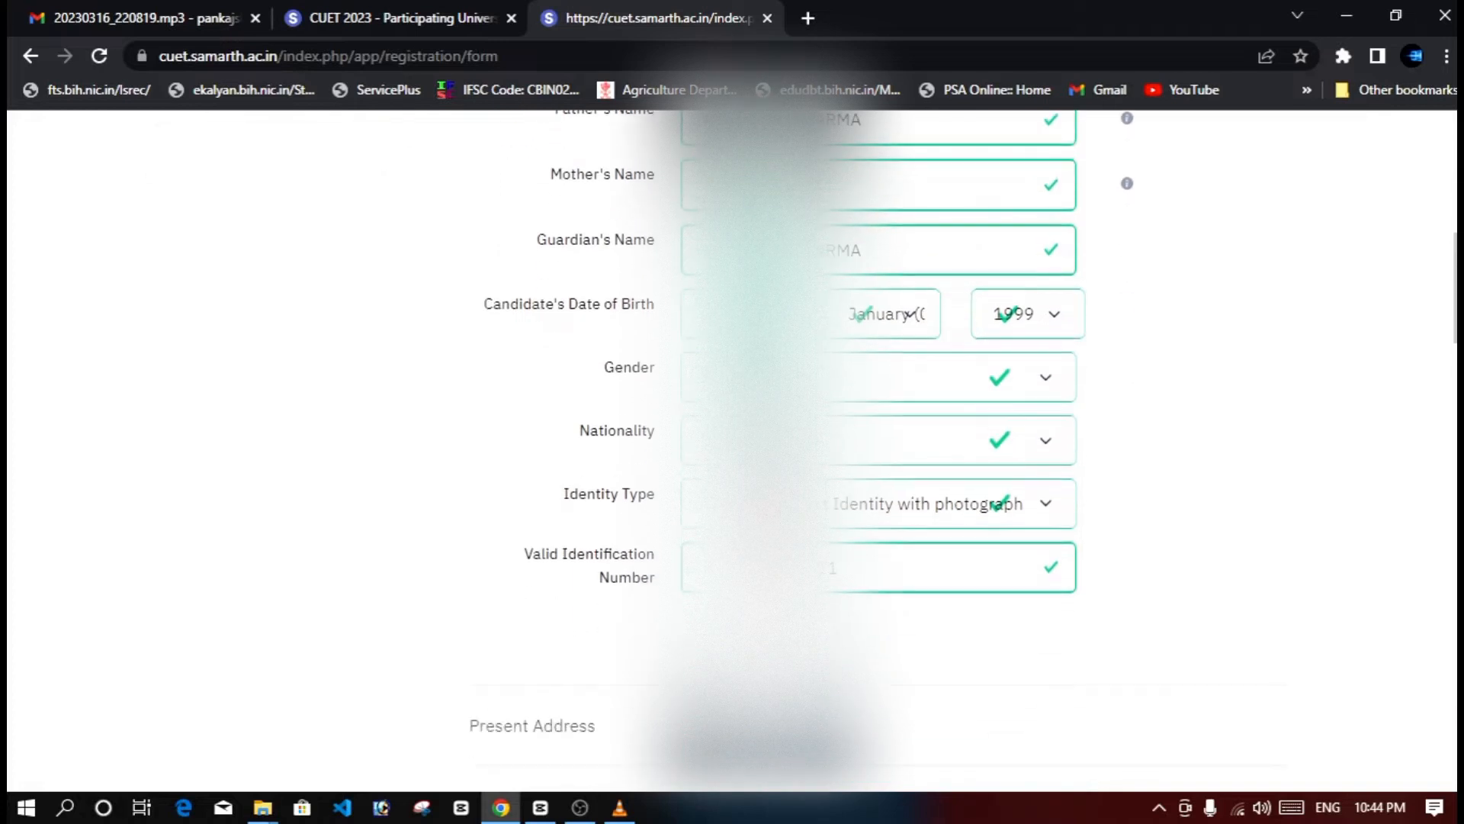
scroll(732, 450, down, 1)
scroll(732, 450, up, 3)
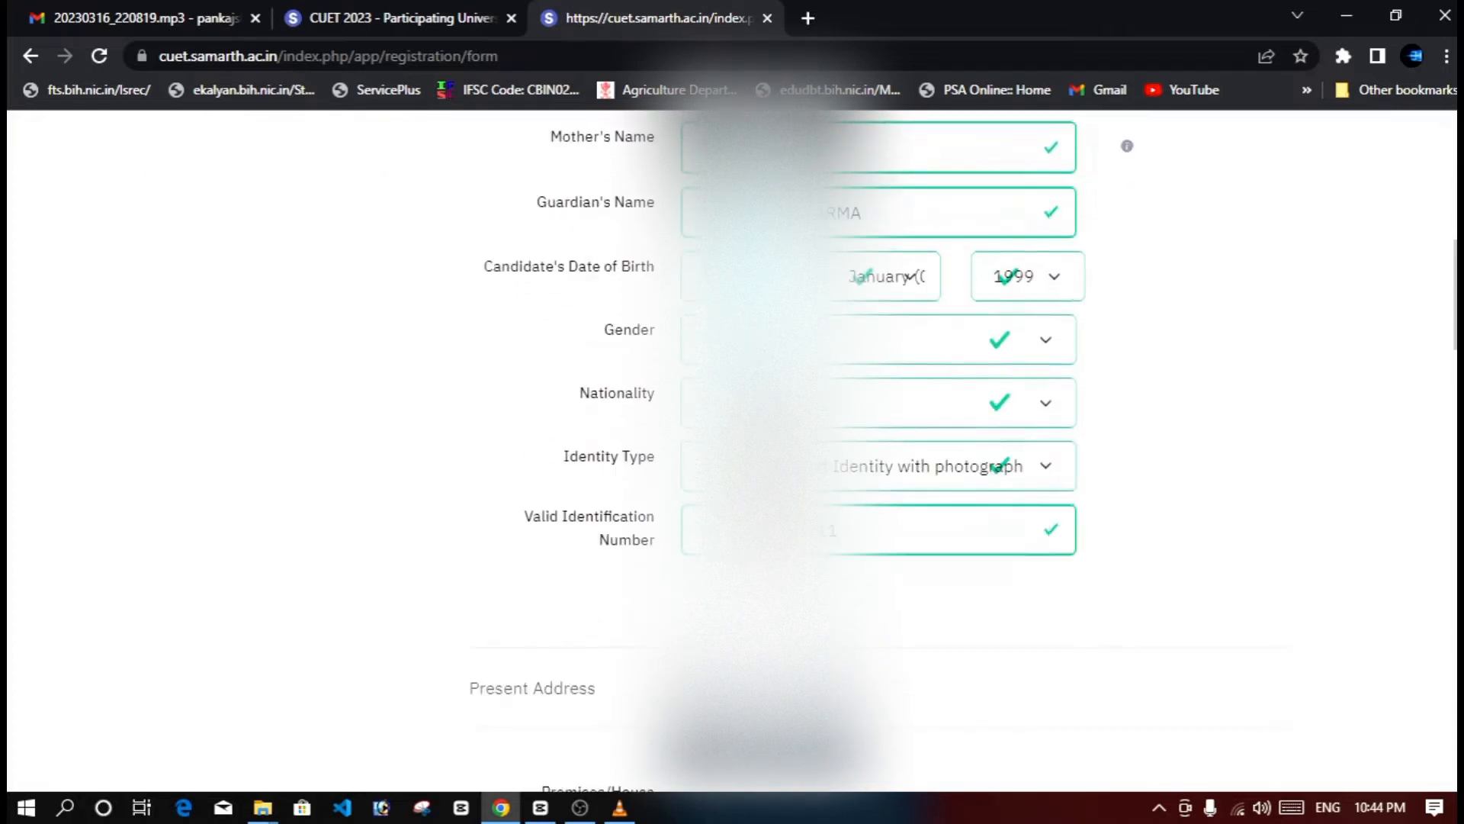
scroll(678, 425, down, 6)
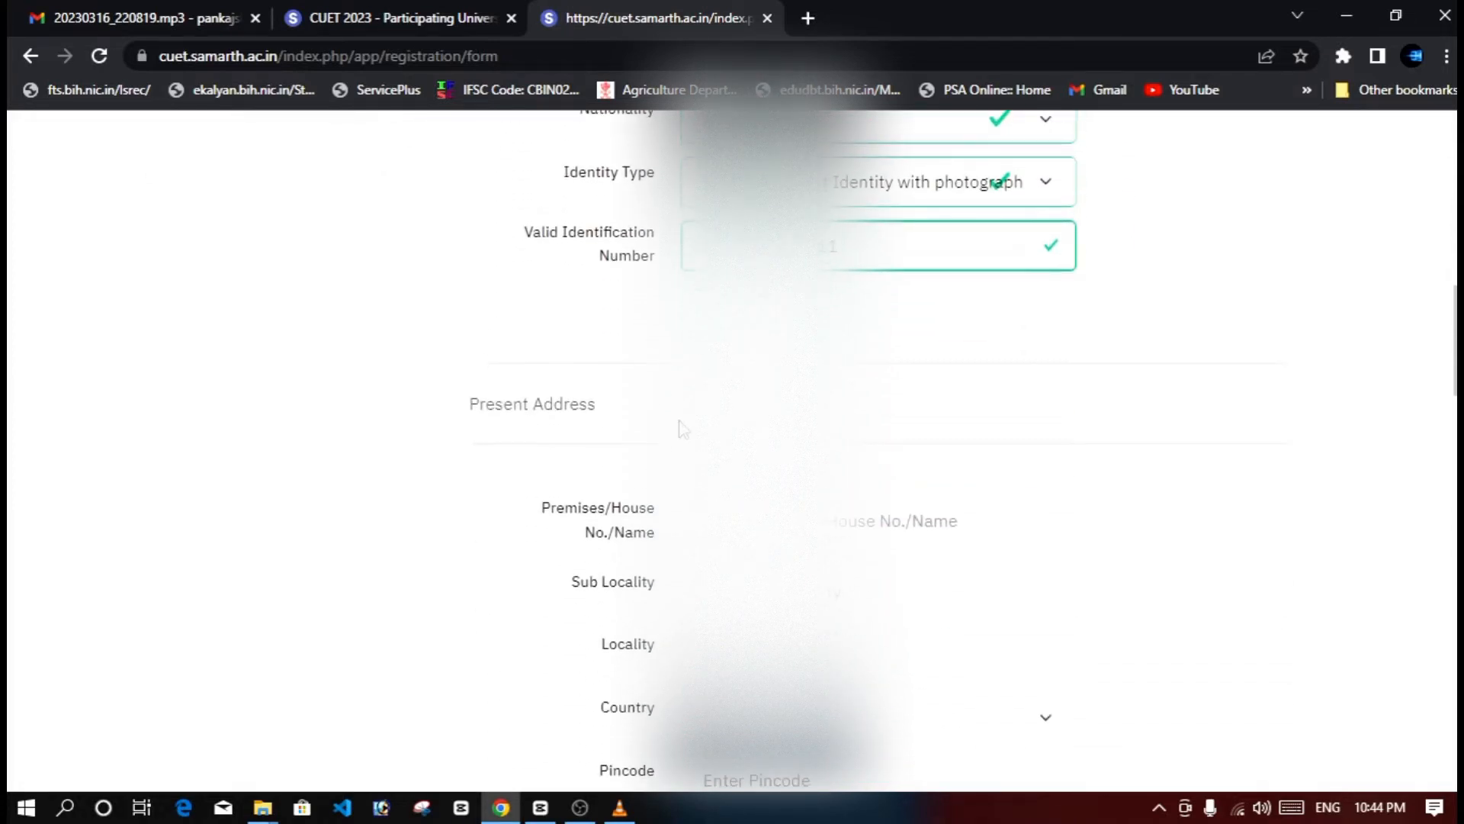
scroll(625, 435, down, 1)
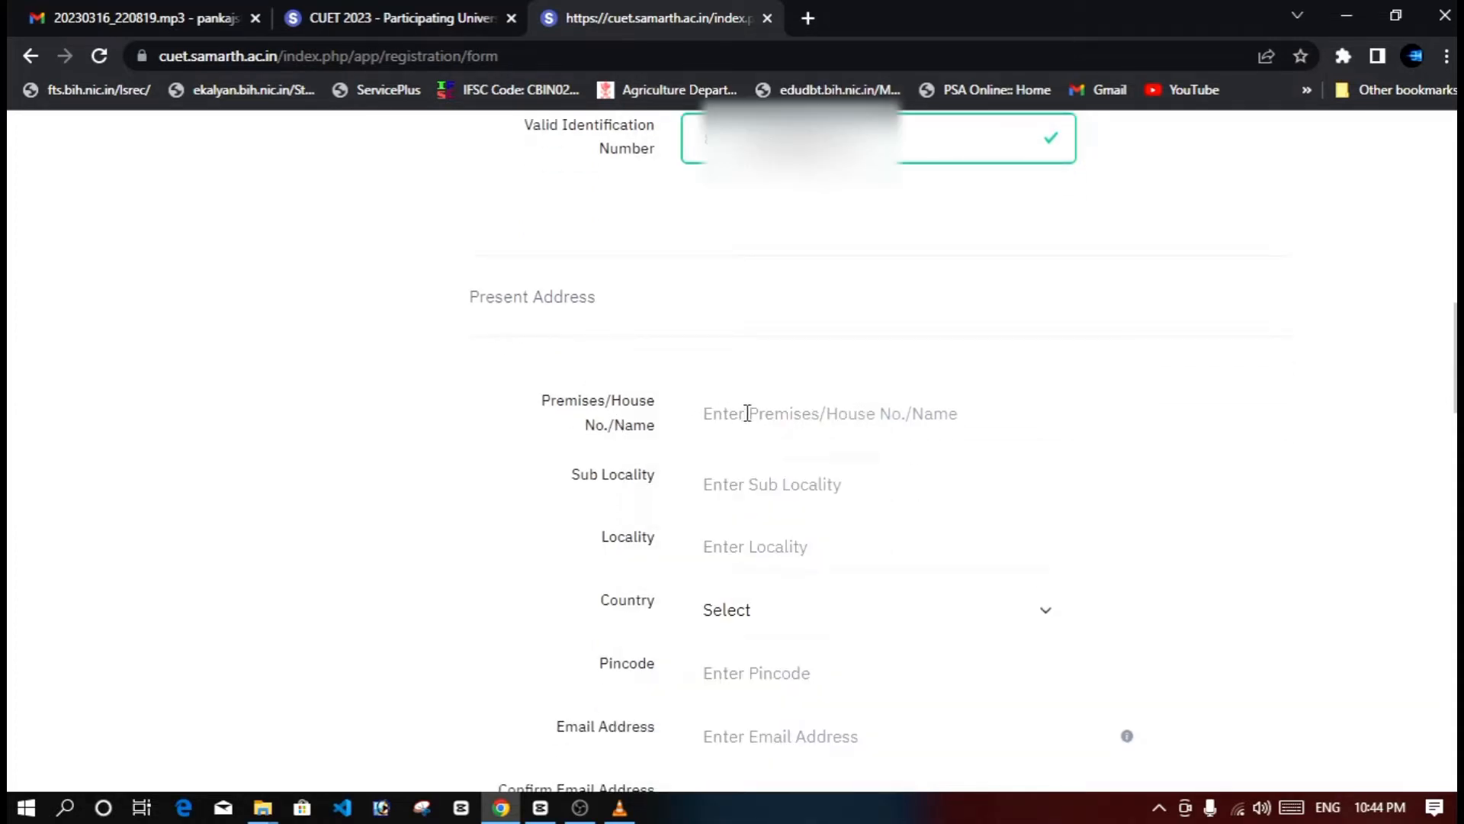
scroll(751, 416, down, 1)
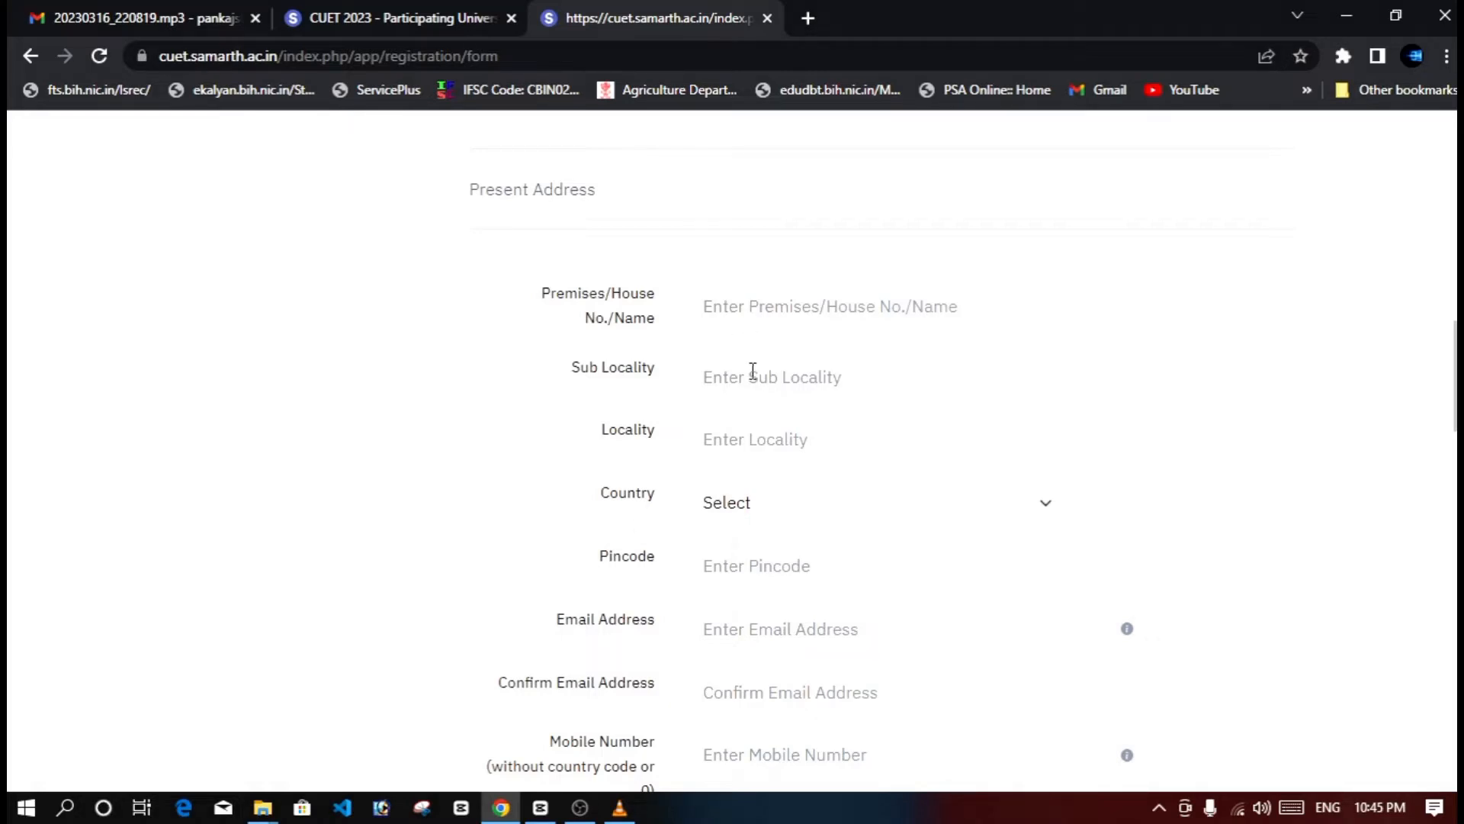
scroll(708, 368, down, 6)
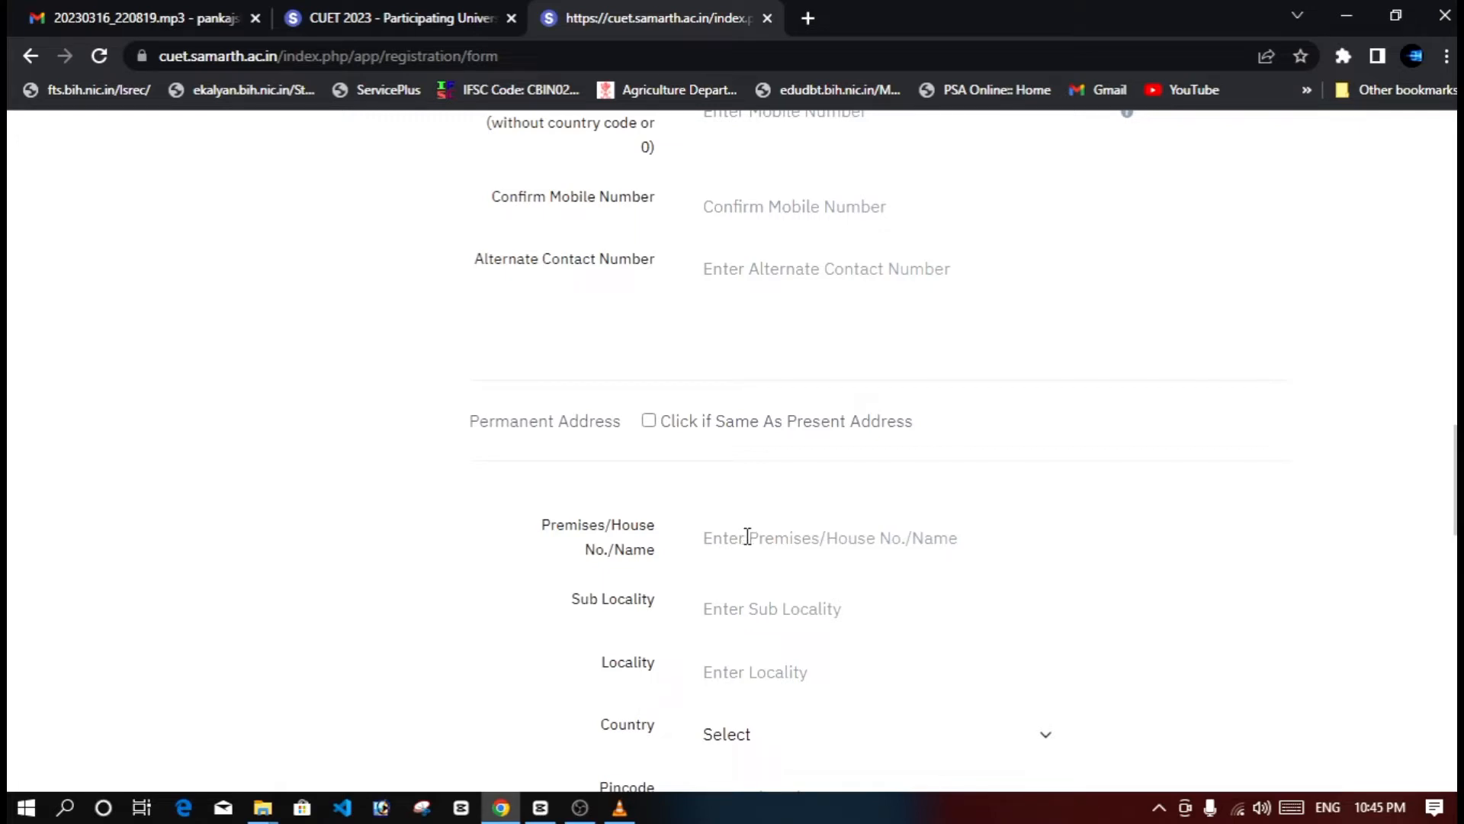
scroll(748, 536, up, 10)
- Fill the premises field from autofill and enter the locality of the present address
click(745, 414)
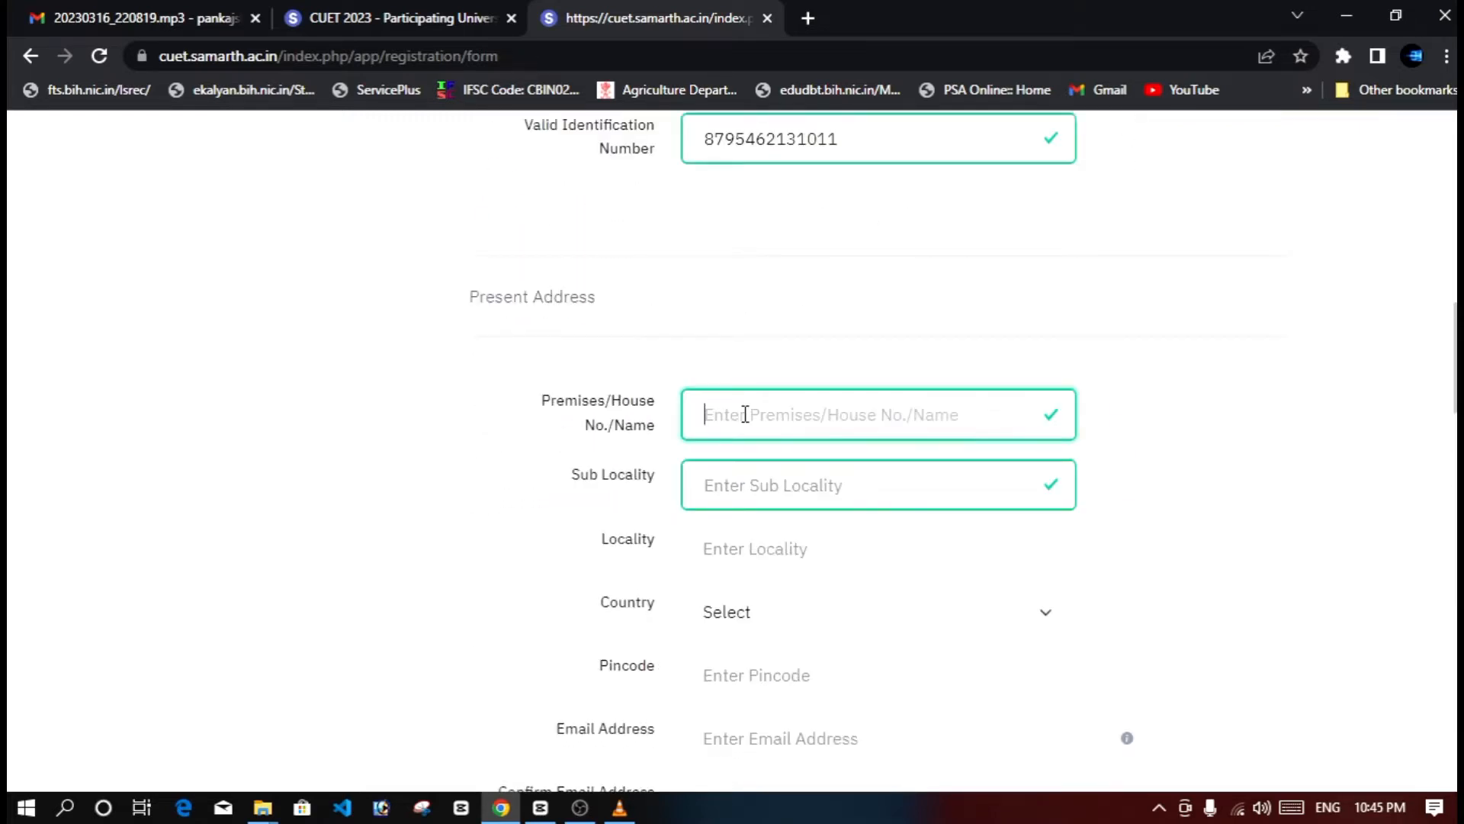
click(745, 414)
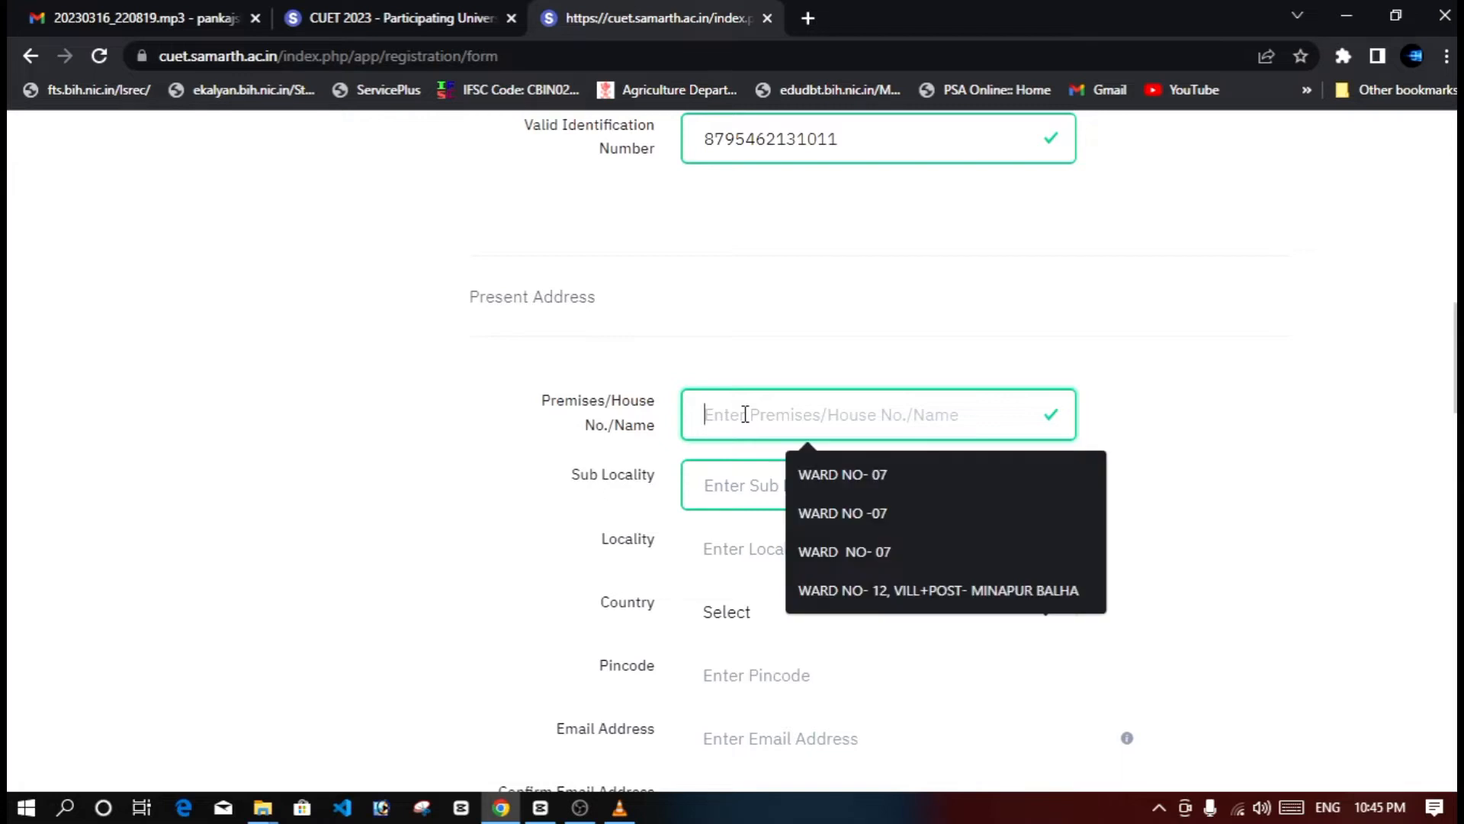
key(Down)
key(Return)
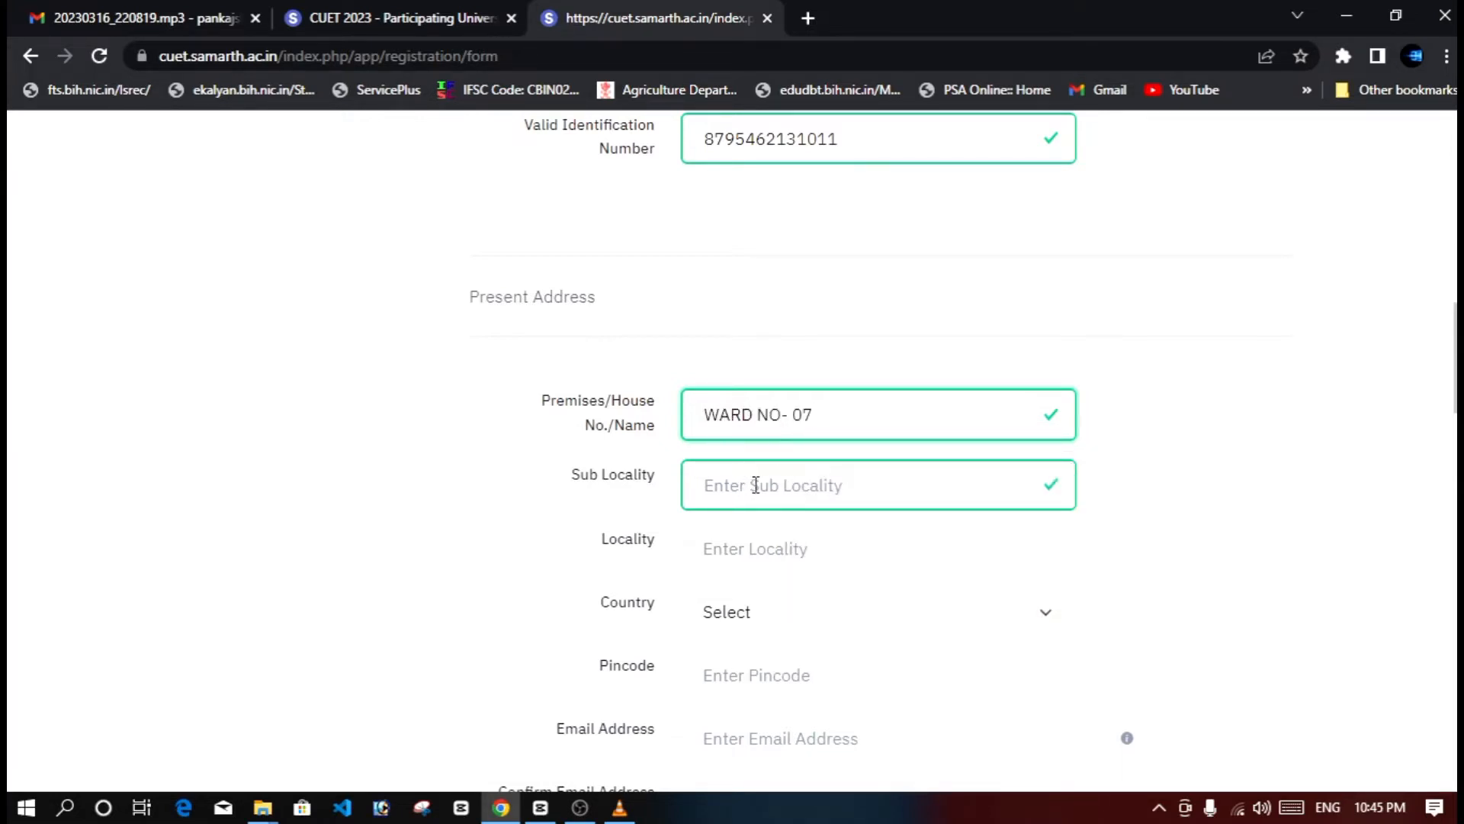
click(773, 560)
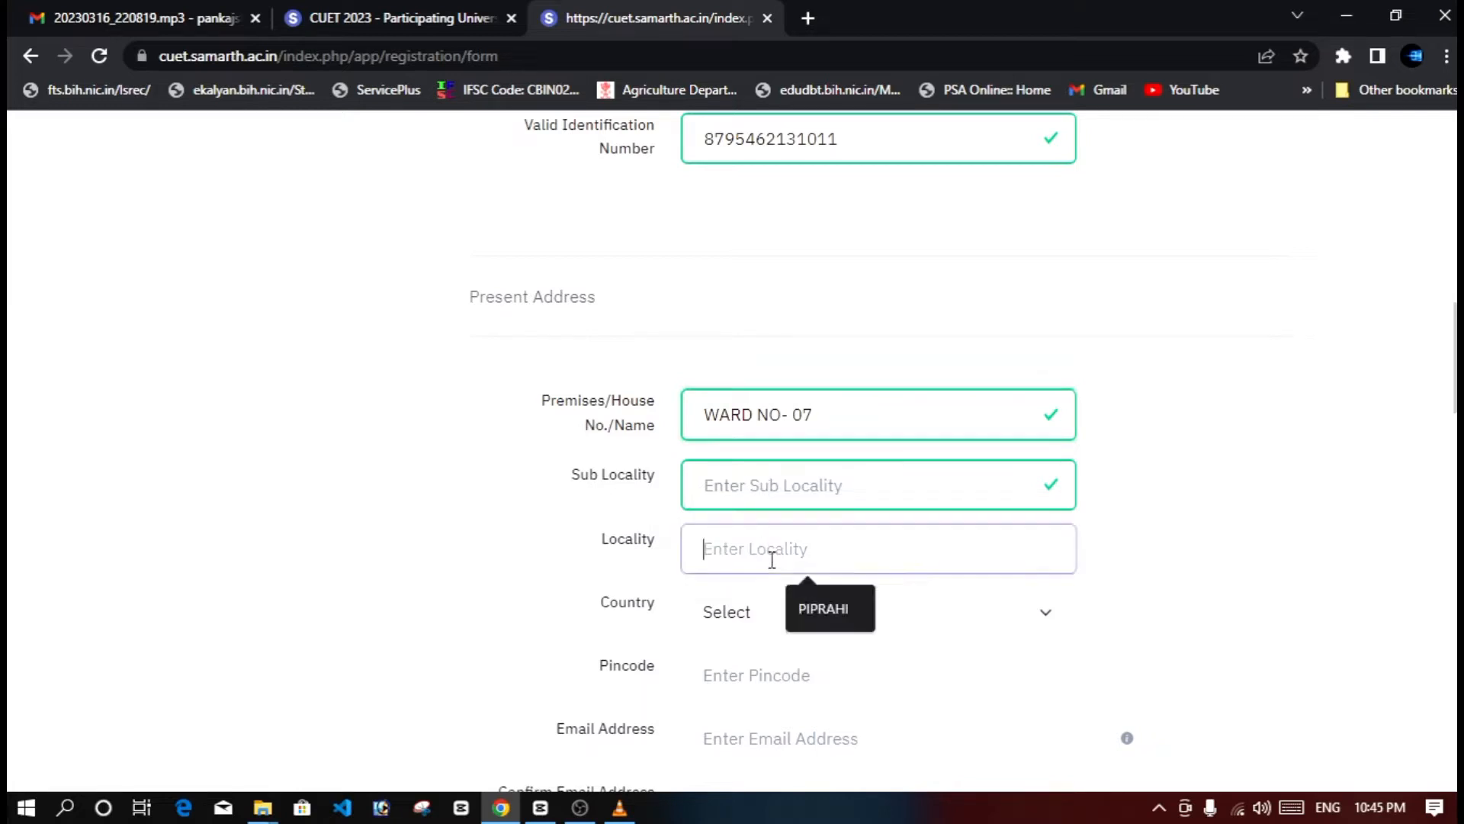
text(PIPR)
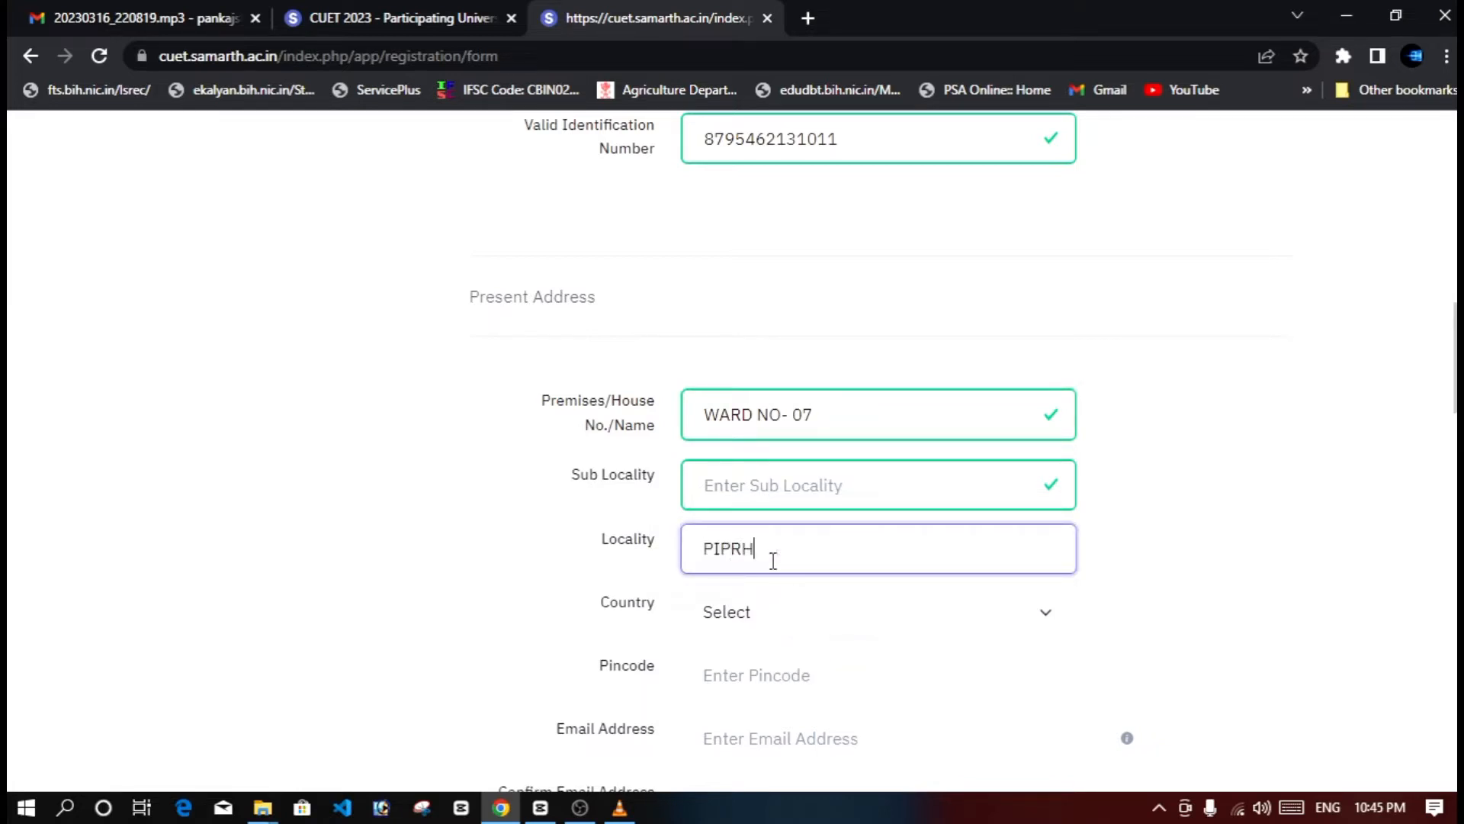
text(AHI)
key(Tab)
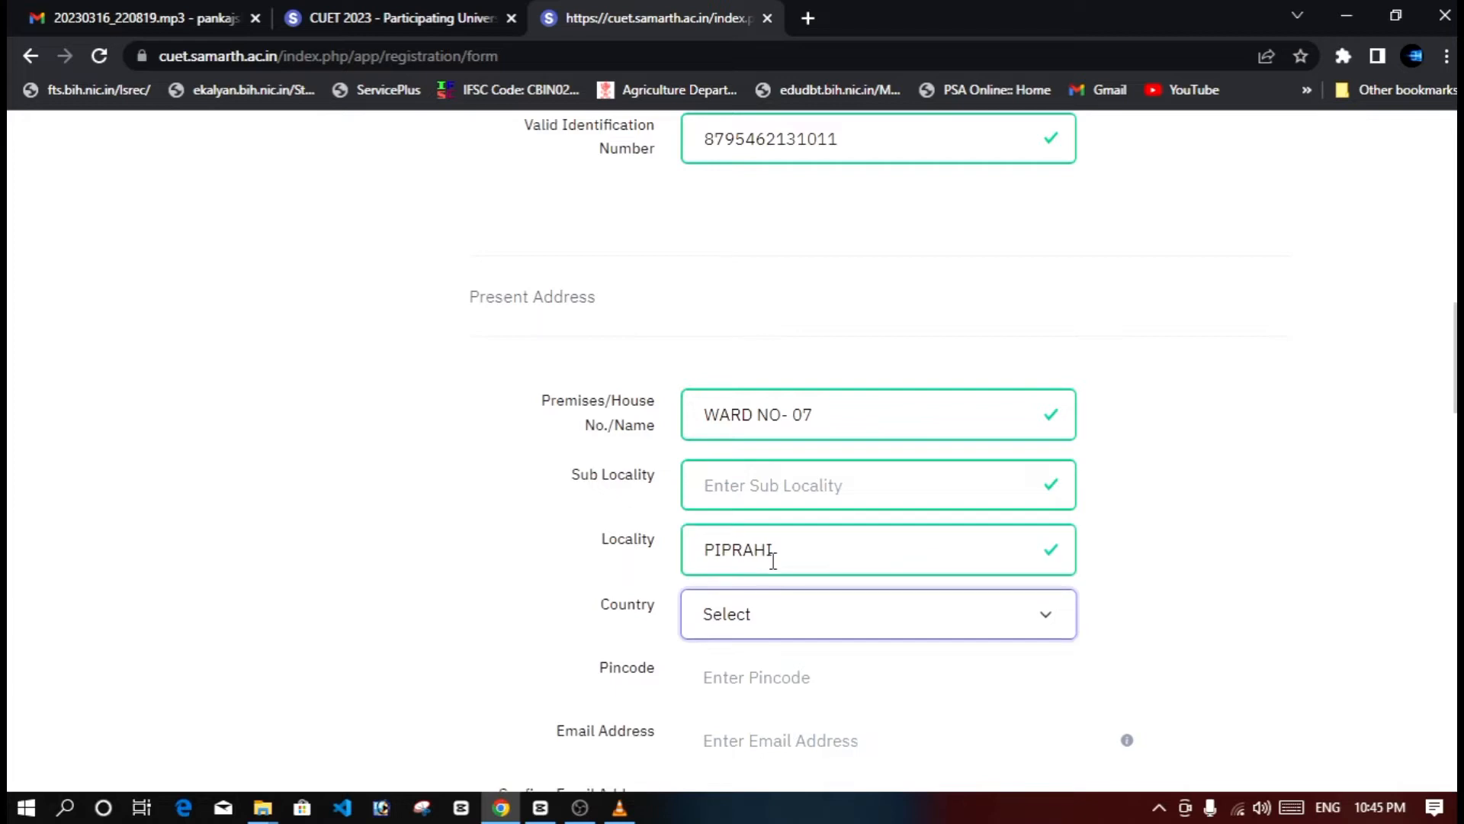
- Set country India, state BIHAR, choose the district and enter the pincode
key(i)
key(Tab)
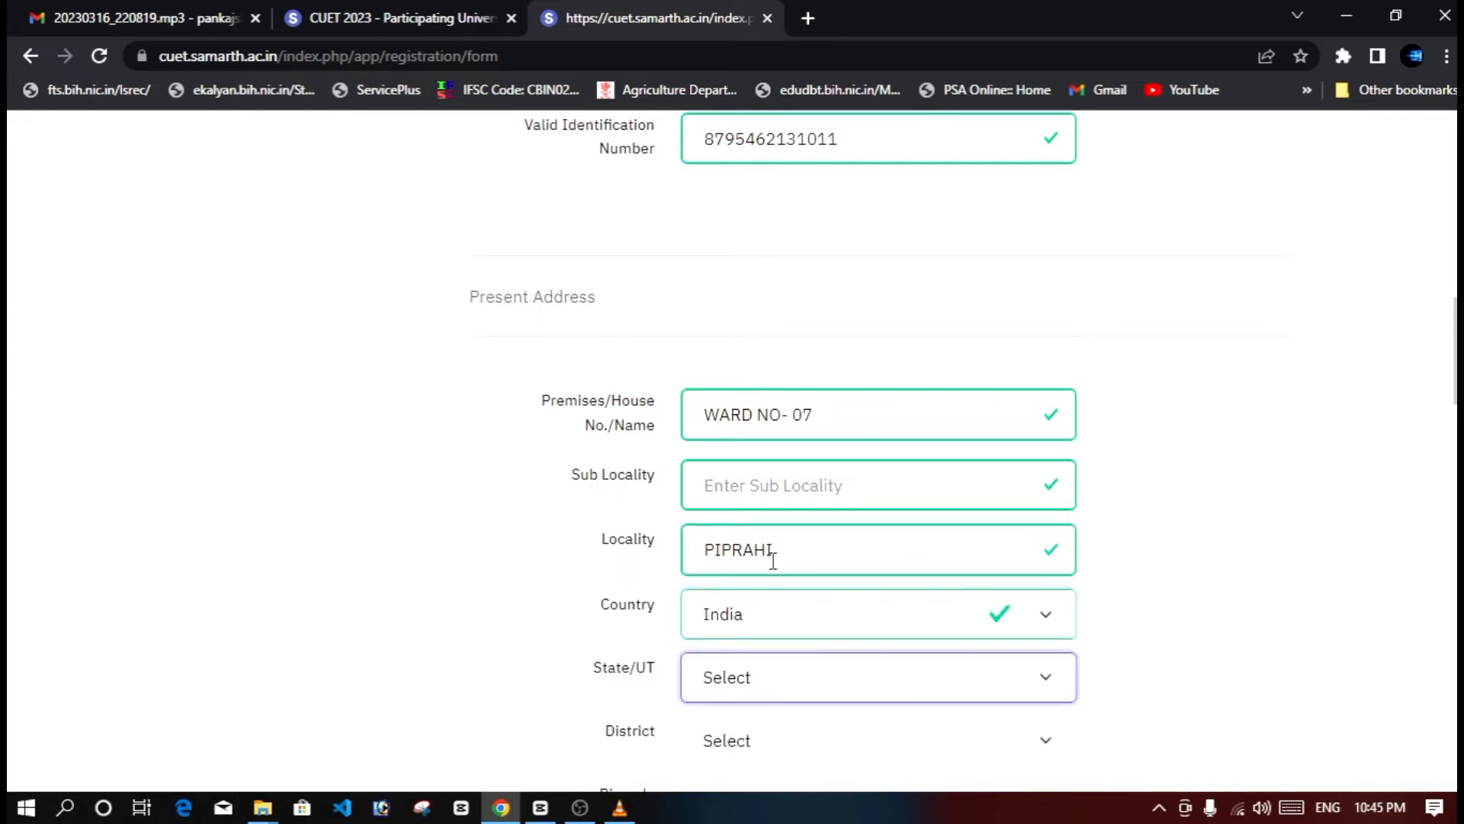
key(b)
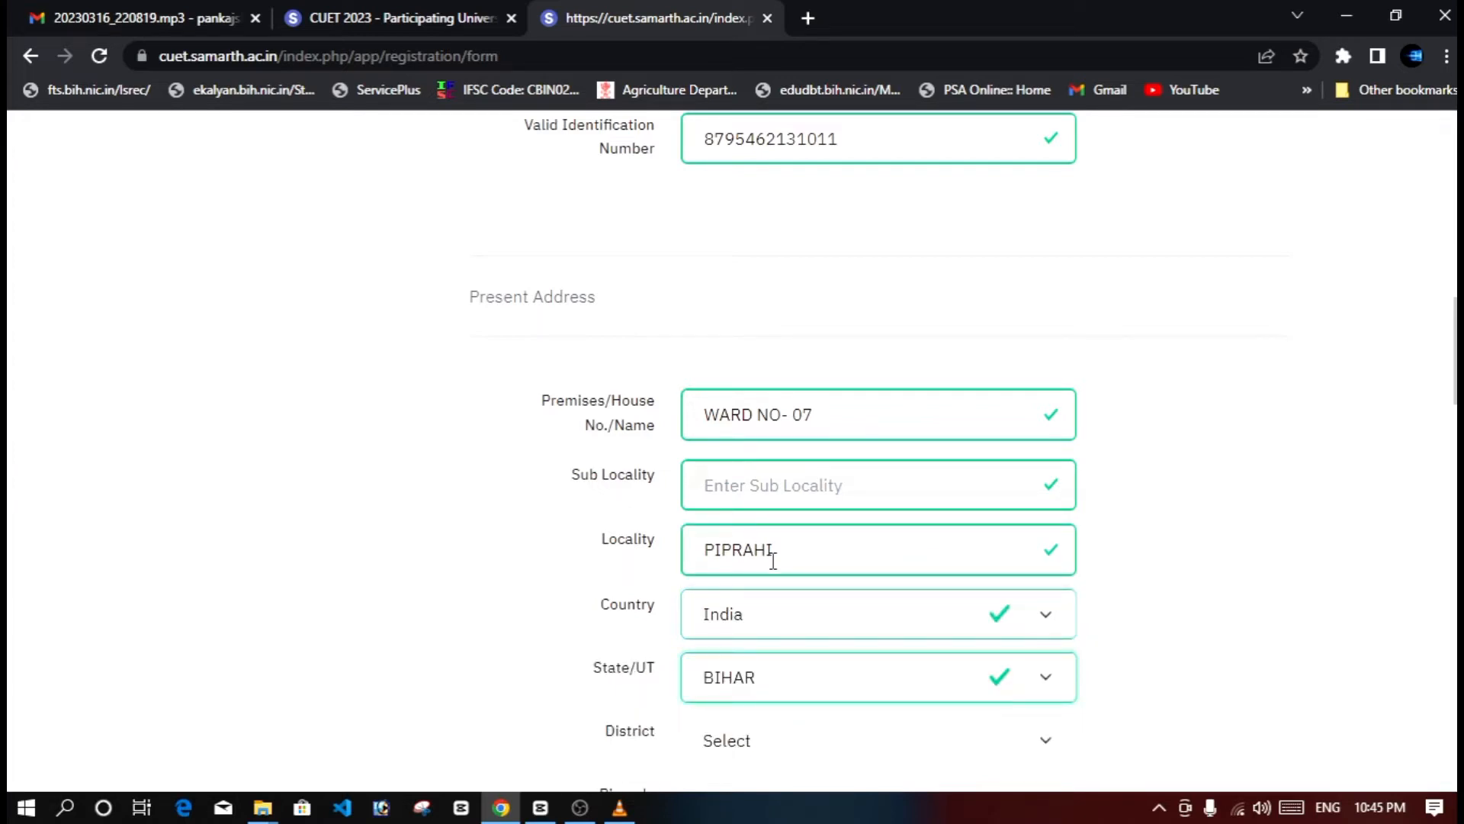
key(Tab)
key(s)
key(h)
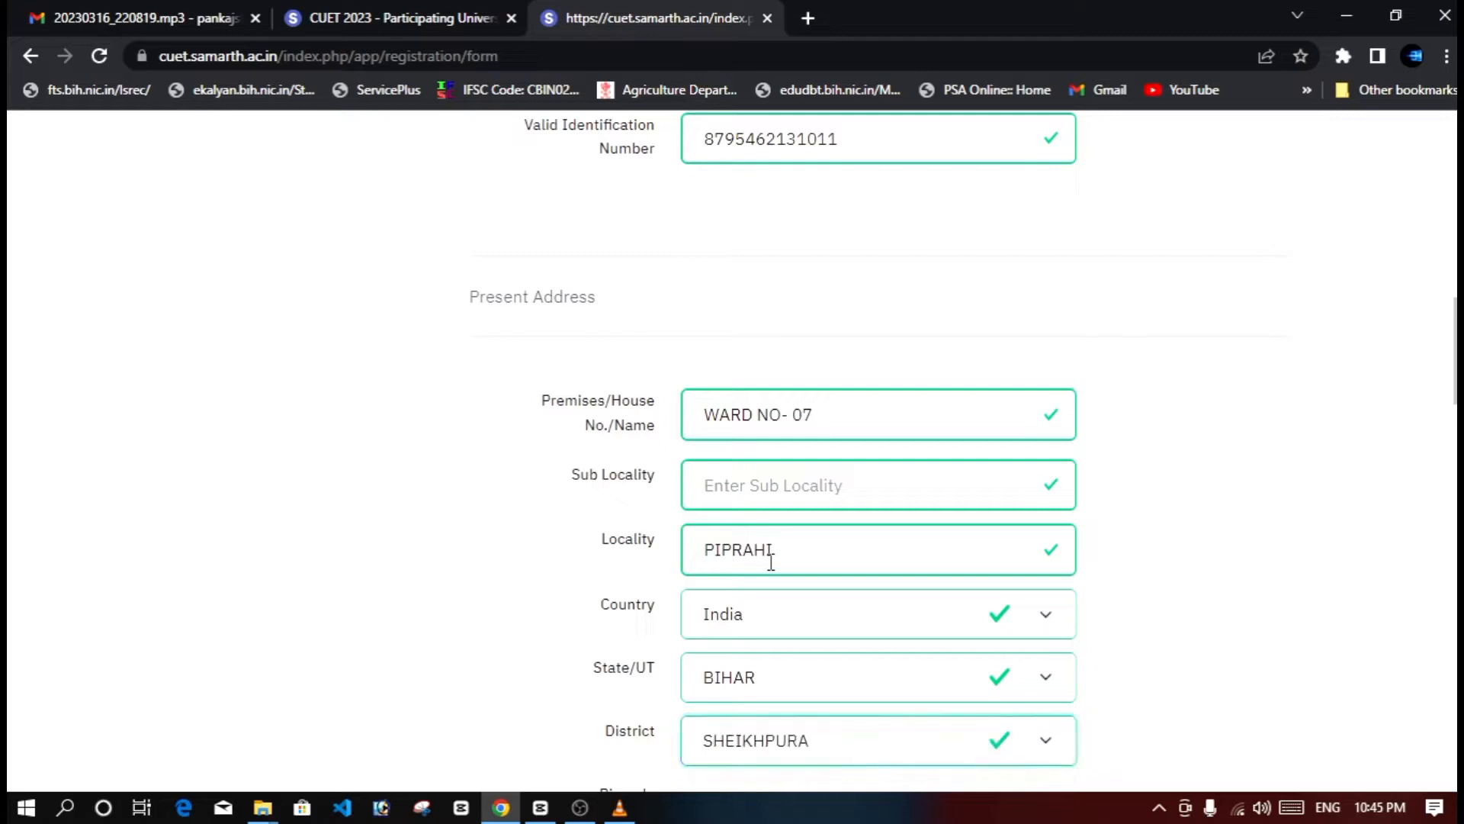
key(e)
key(o)
scroll(771, 563, down, 3)
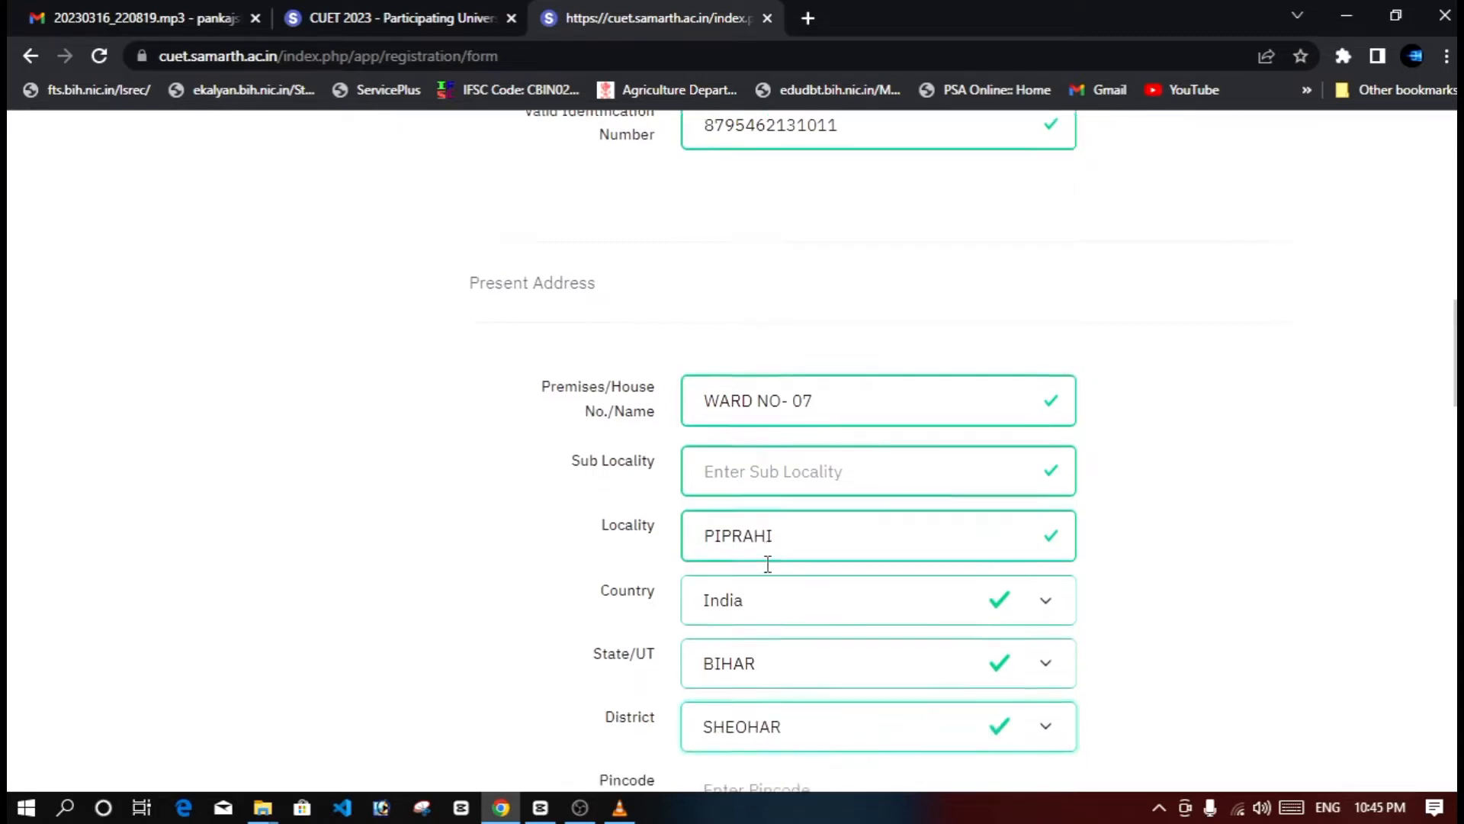
click(754, 595)
text(84)
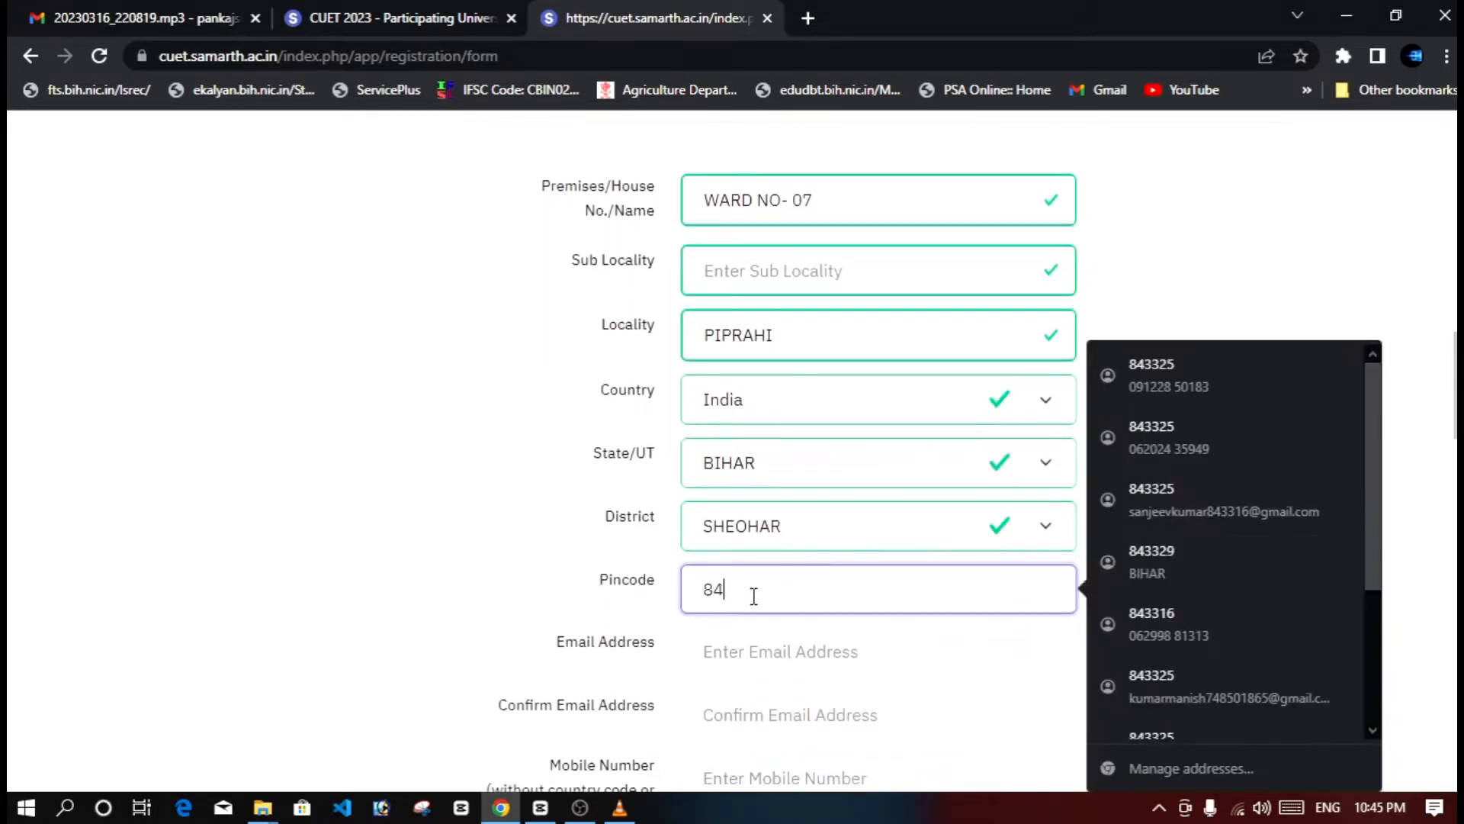
text(3325)
key(Tab)
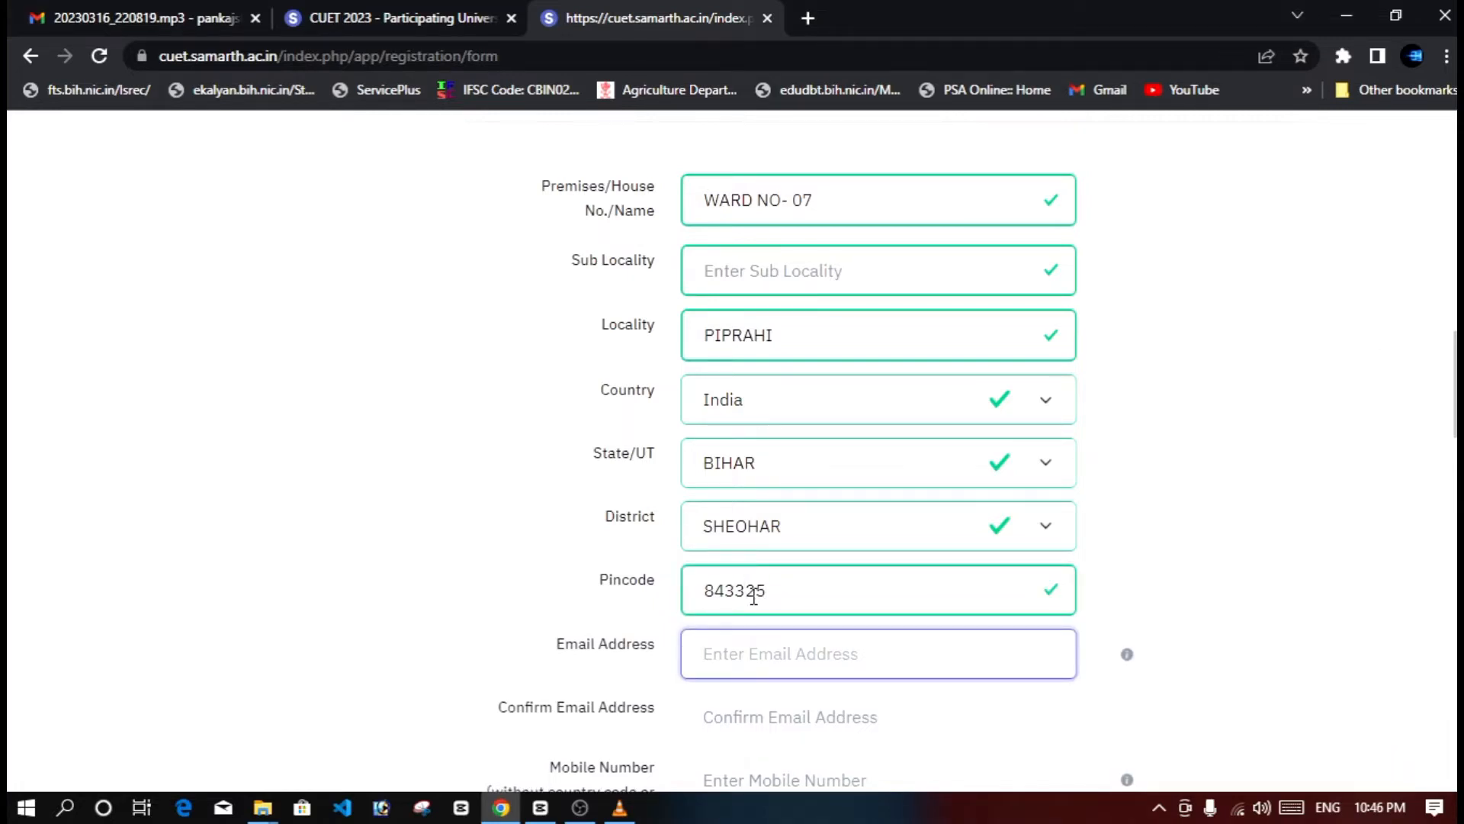
- Enter the applicant's e-mail address and its confirmation using the autofill suggestion
key(ctrl+v)
key(Tab)
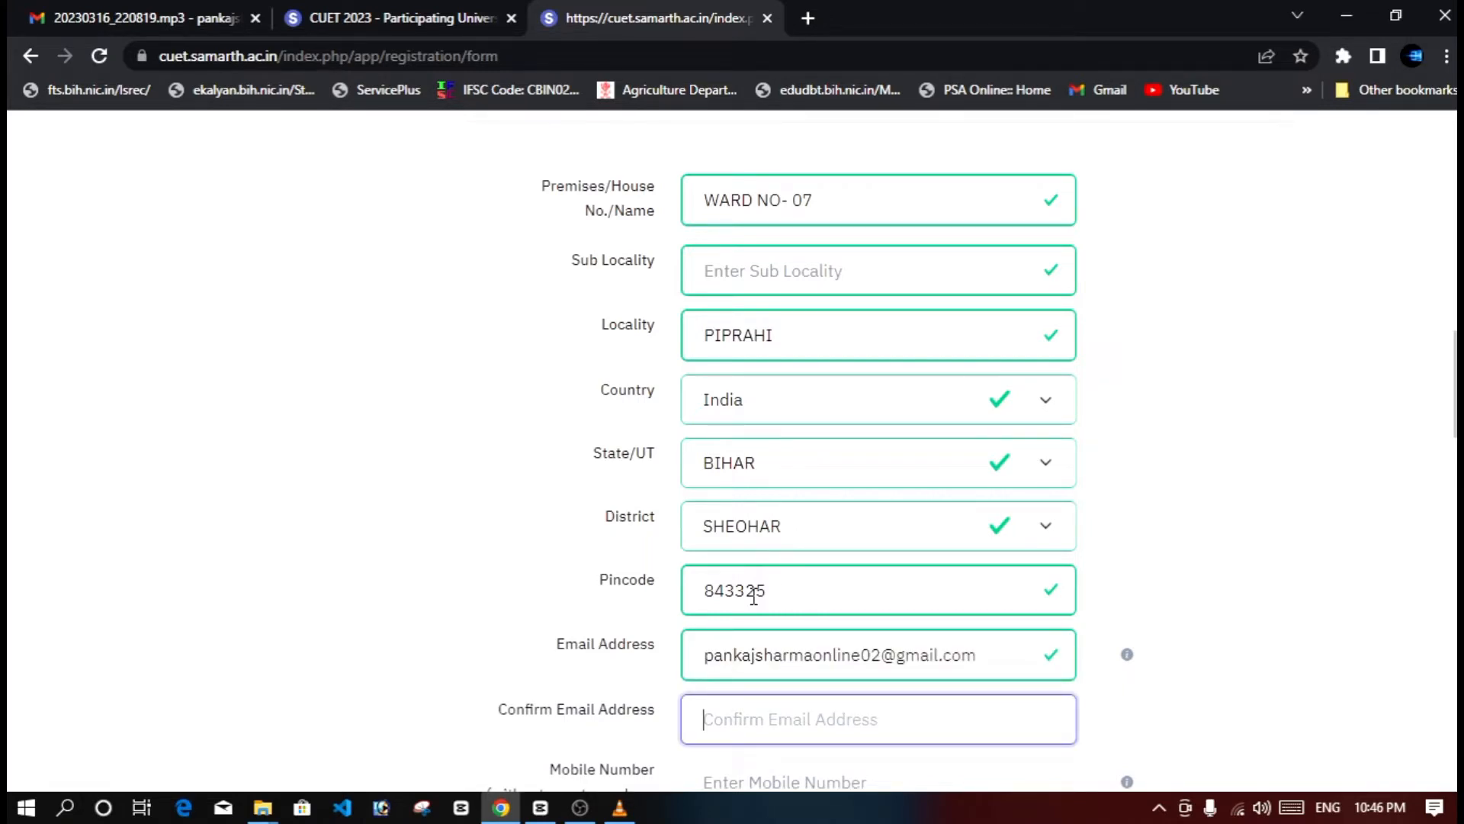
text(pankaj)
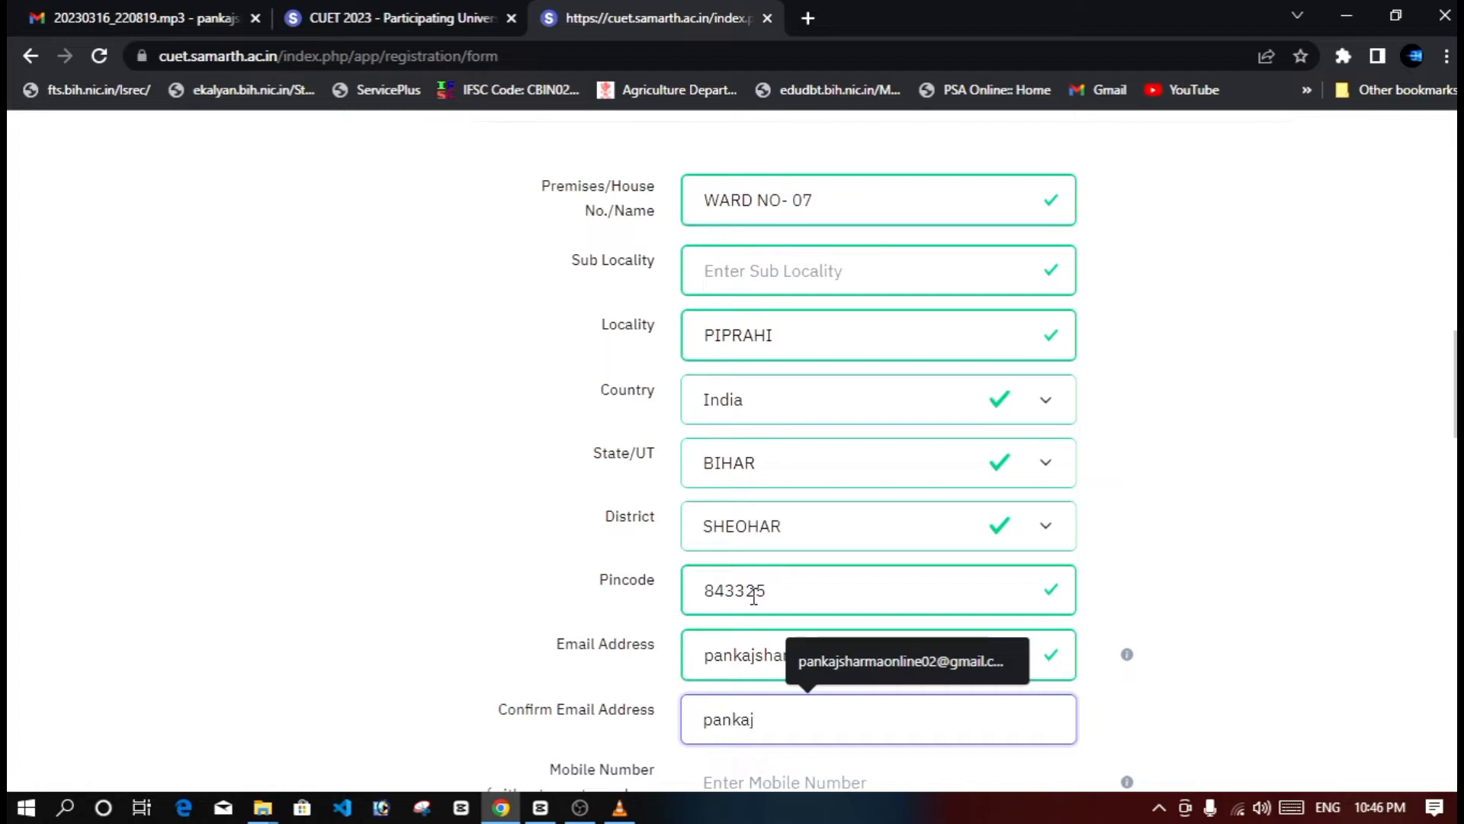
key(Down)
key(Return)
key(Tab)
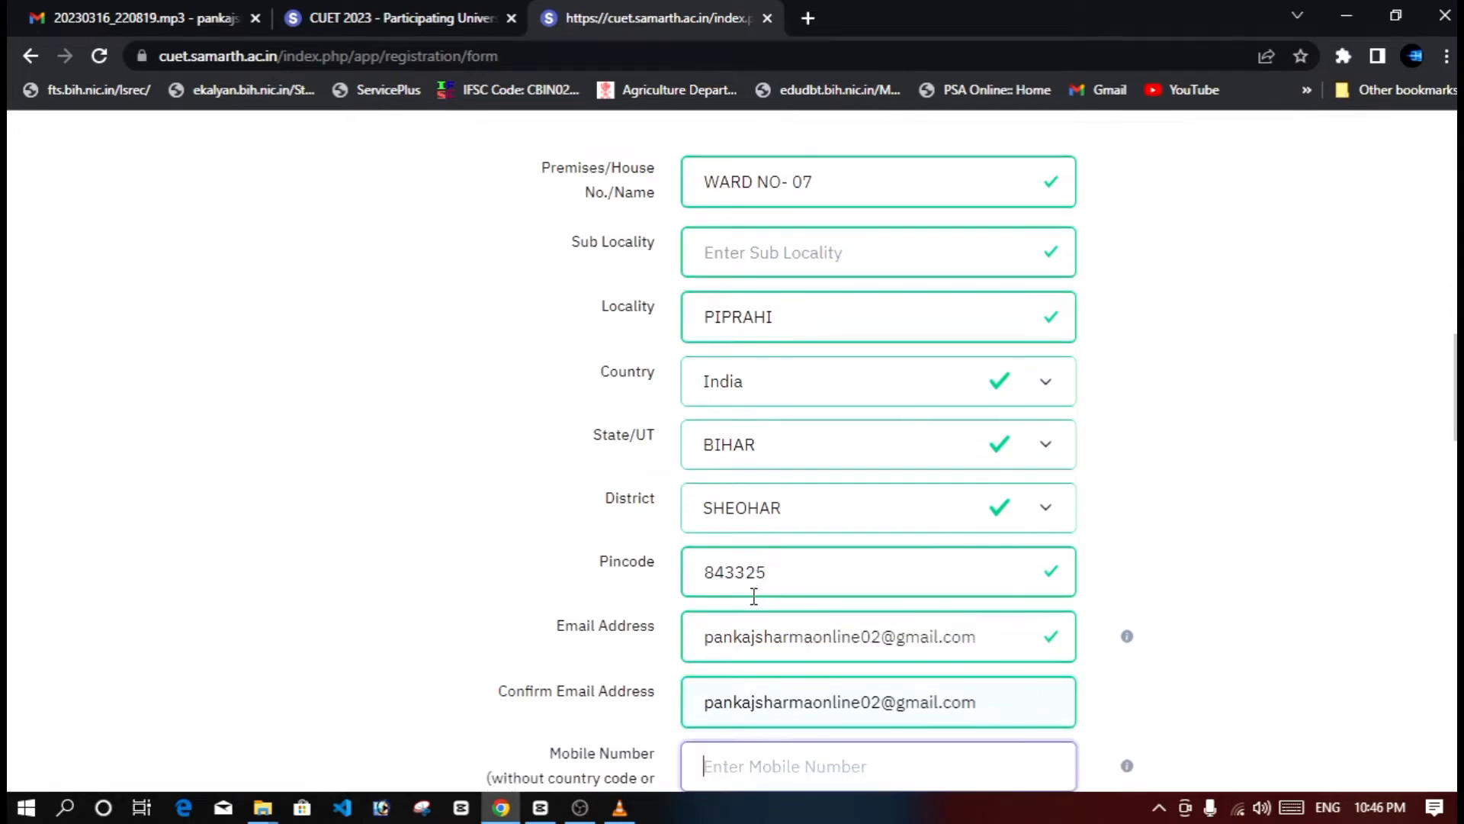
- Enter the applicant's mobile number and confirm it from the suggested entry
scroll(754, 596, down, 2)
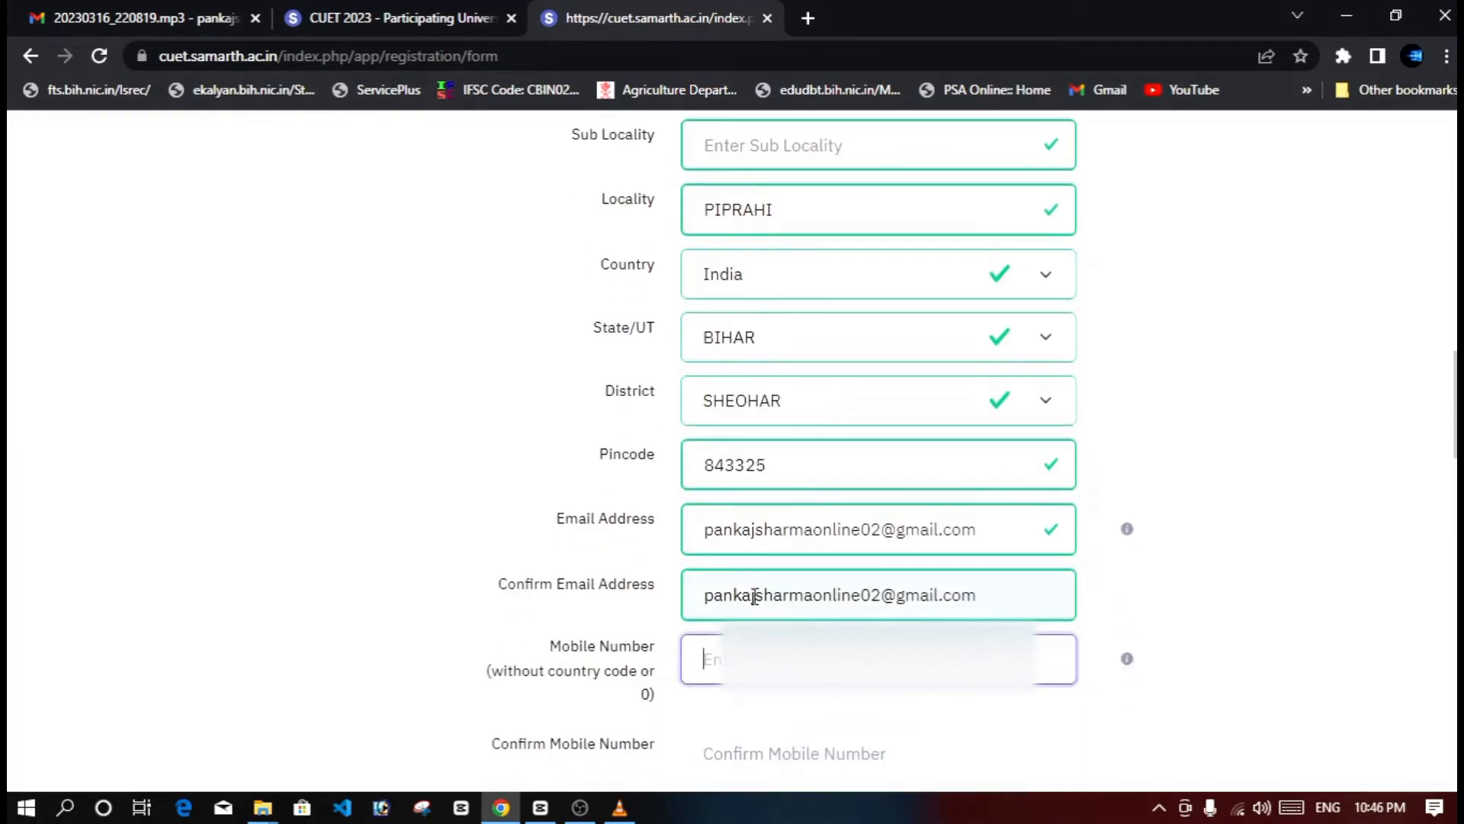
text(62)
key(BackSpace)
key(BackSpace)
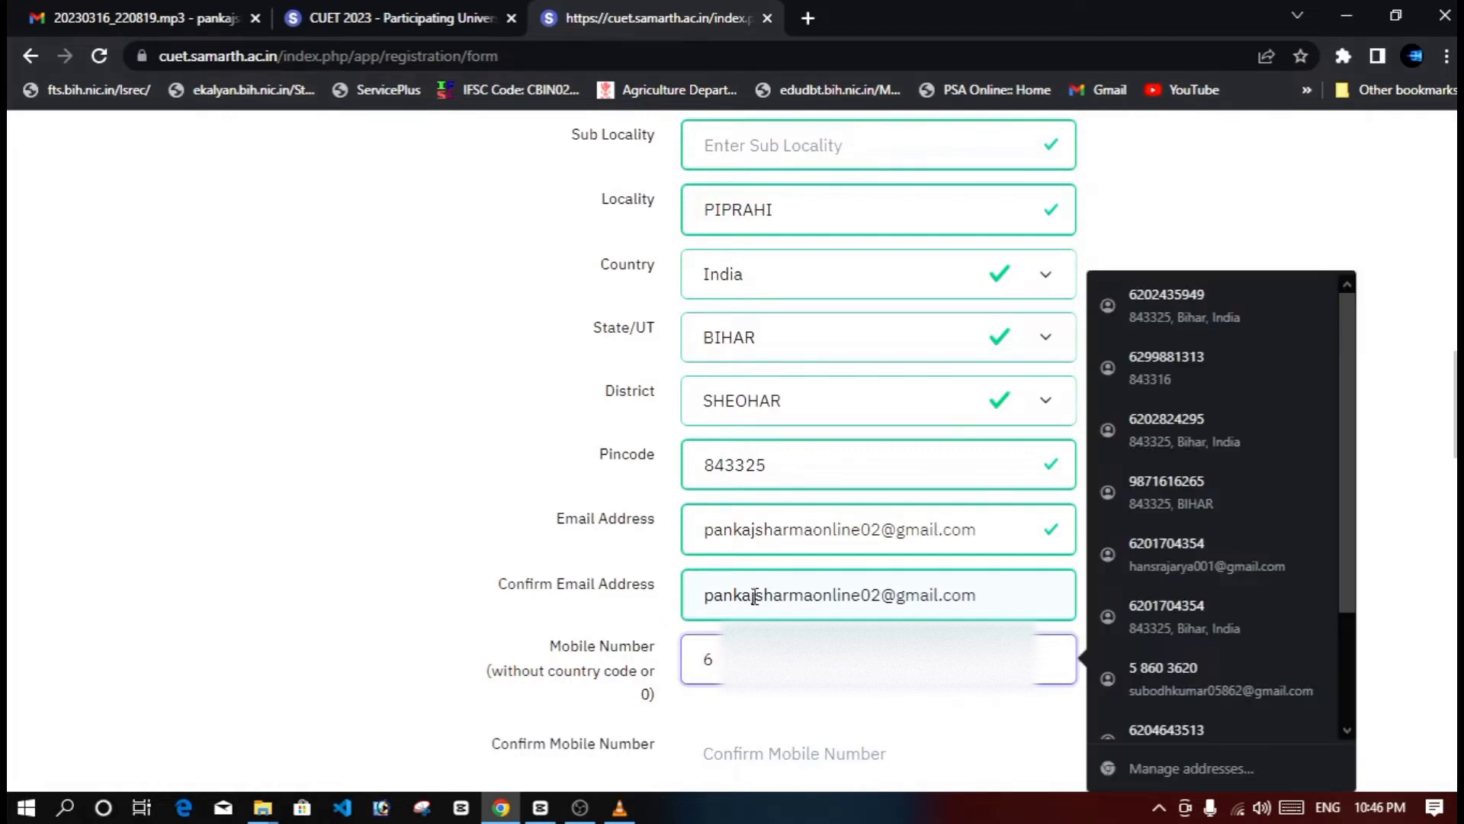
text(62)
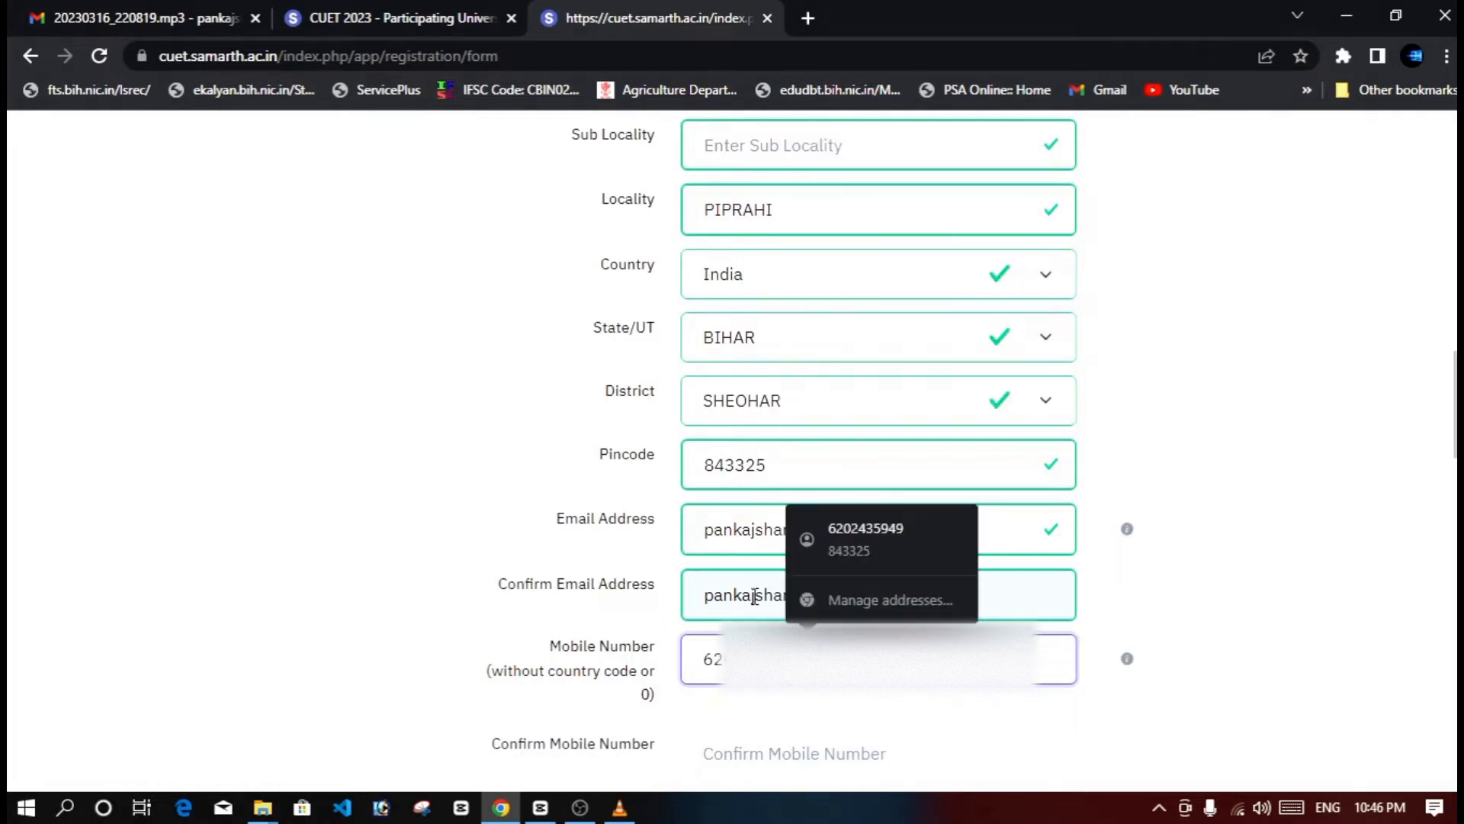
key(Tab)
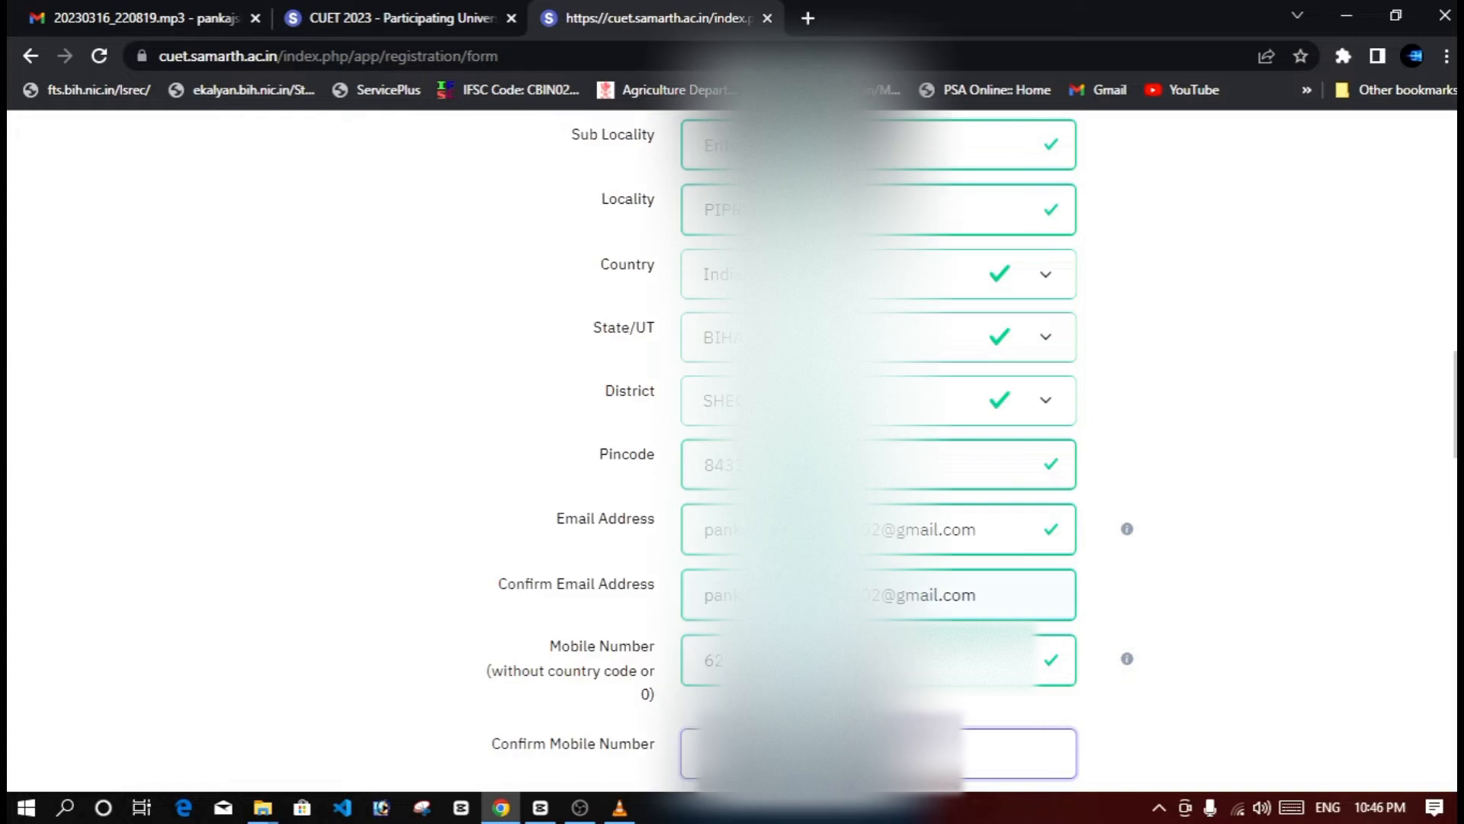
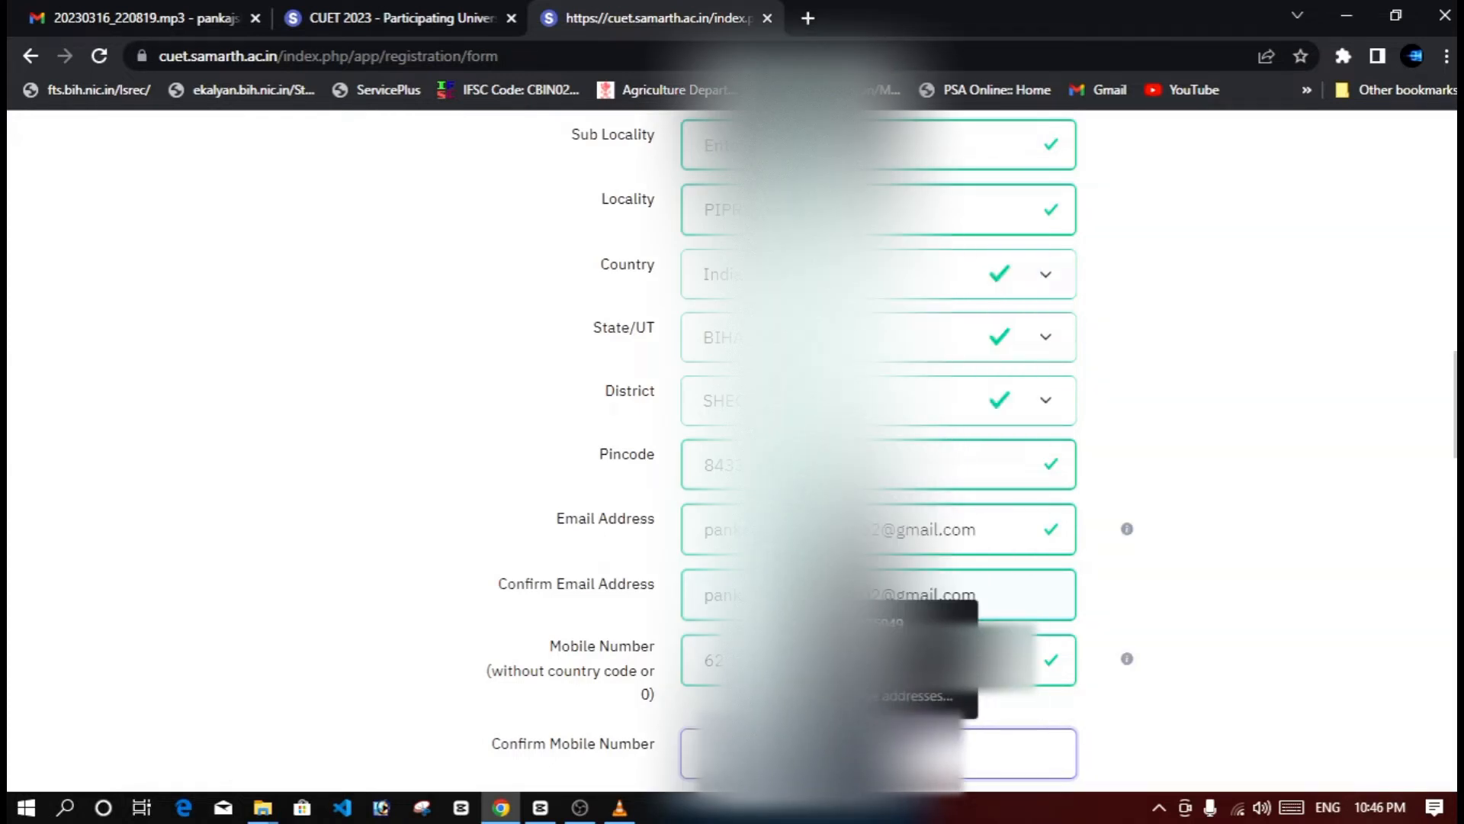
scroll(731, 607, down, 2)
click(731, 608)
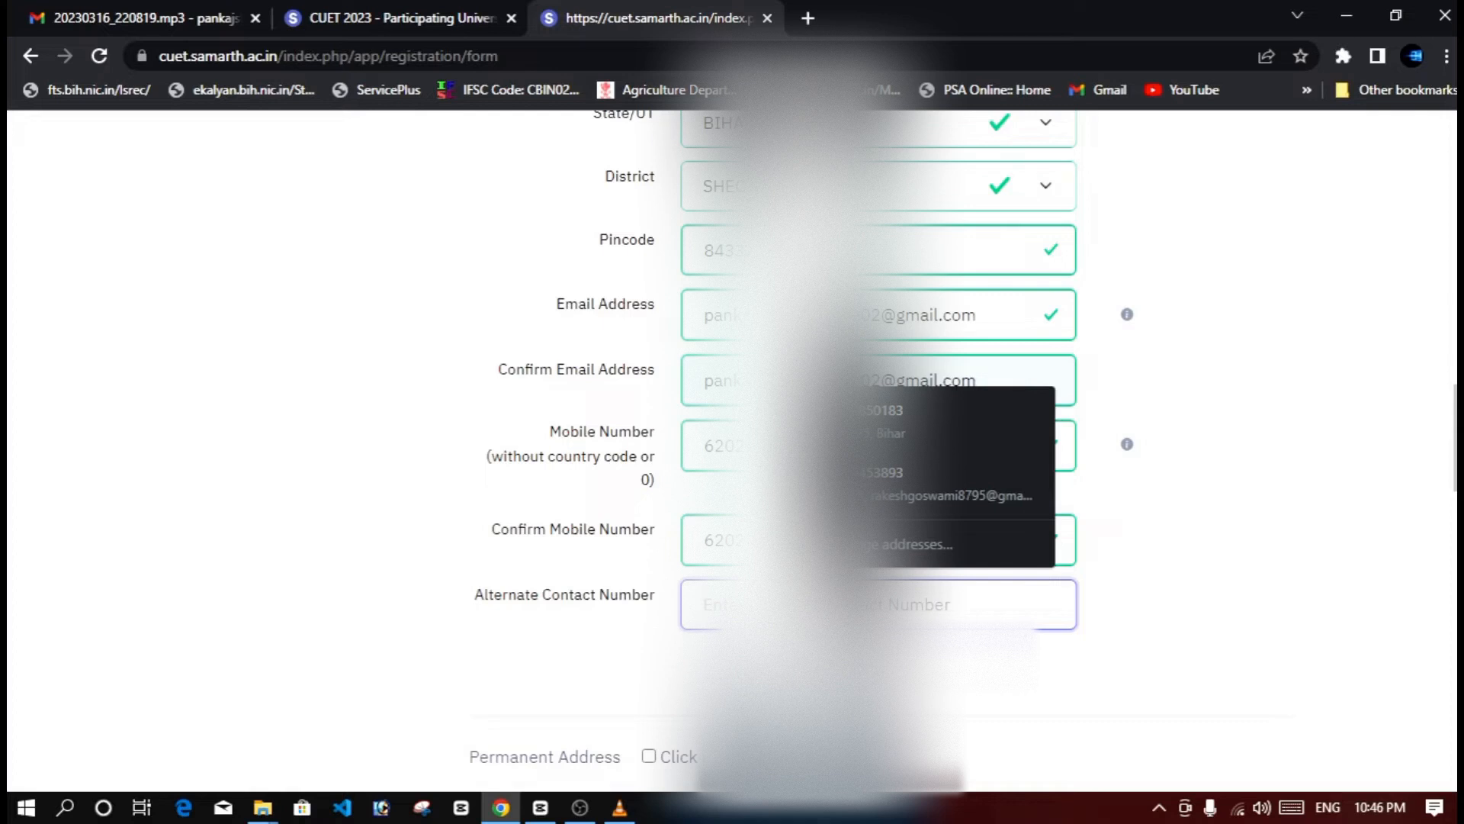
scroll(708, 544, down, 4)
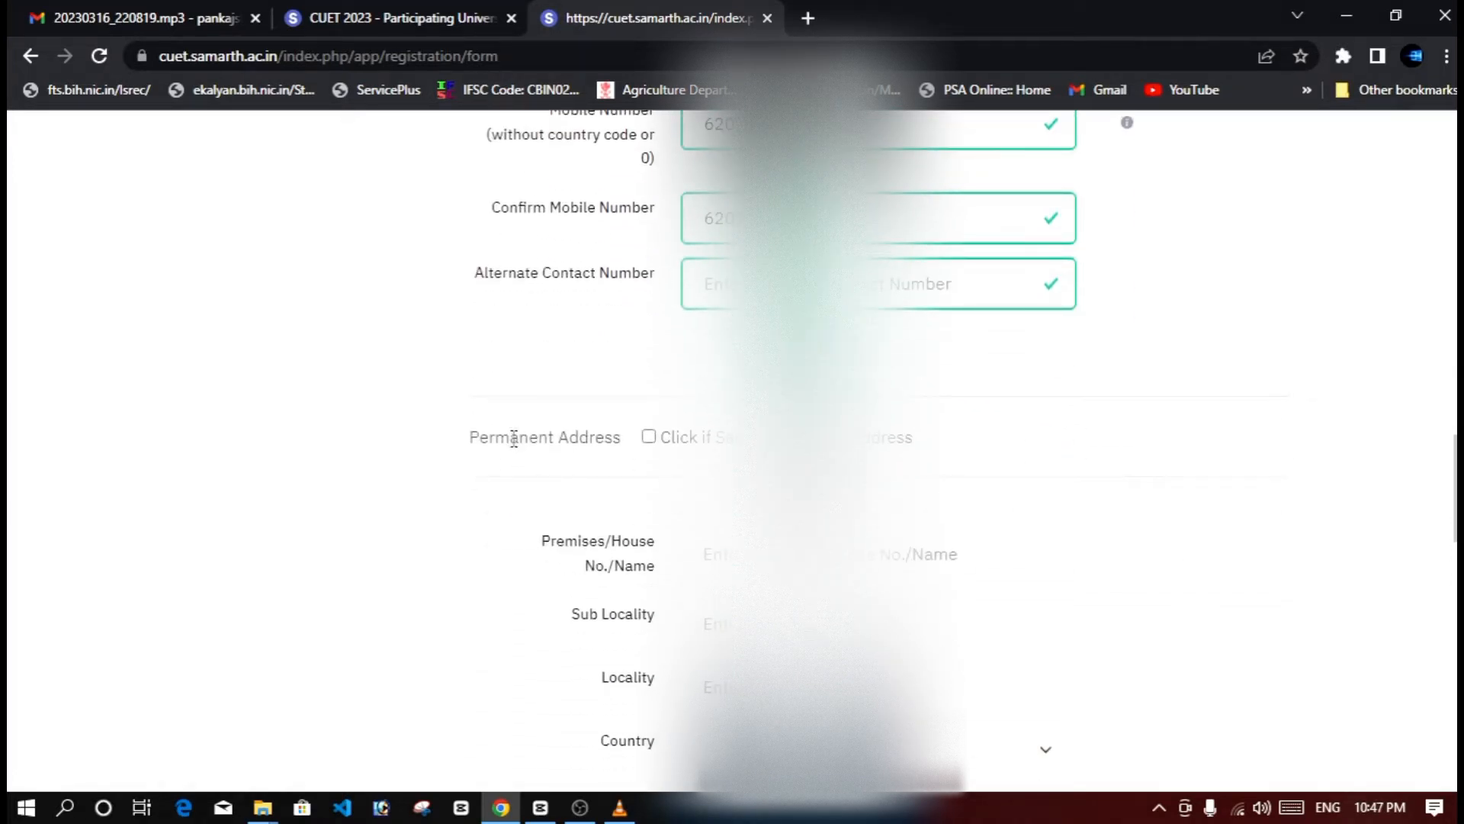
scroll(515, 439, up, 7)
- Tick 'Click if Same As Present Address' for the permanent address and scroll to Choose Password
scroll(493, 382, down, 5)
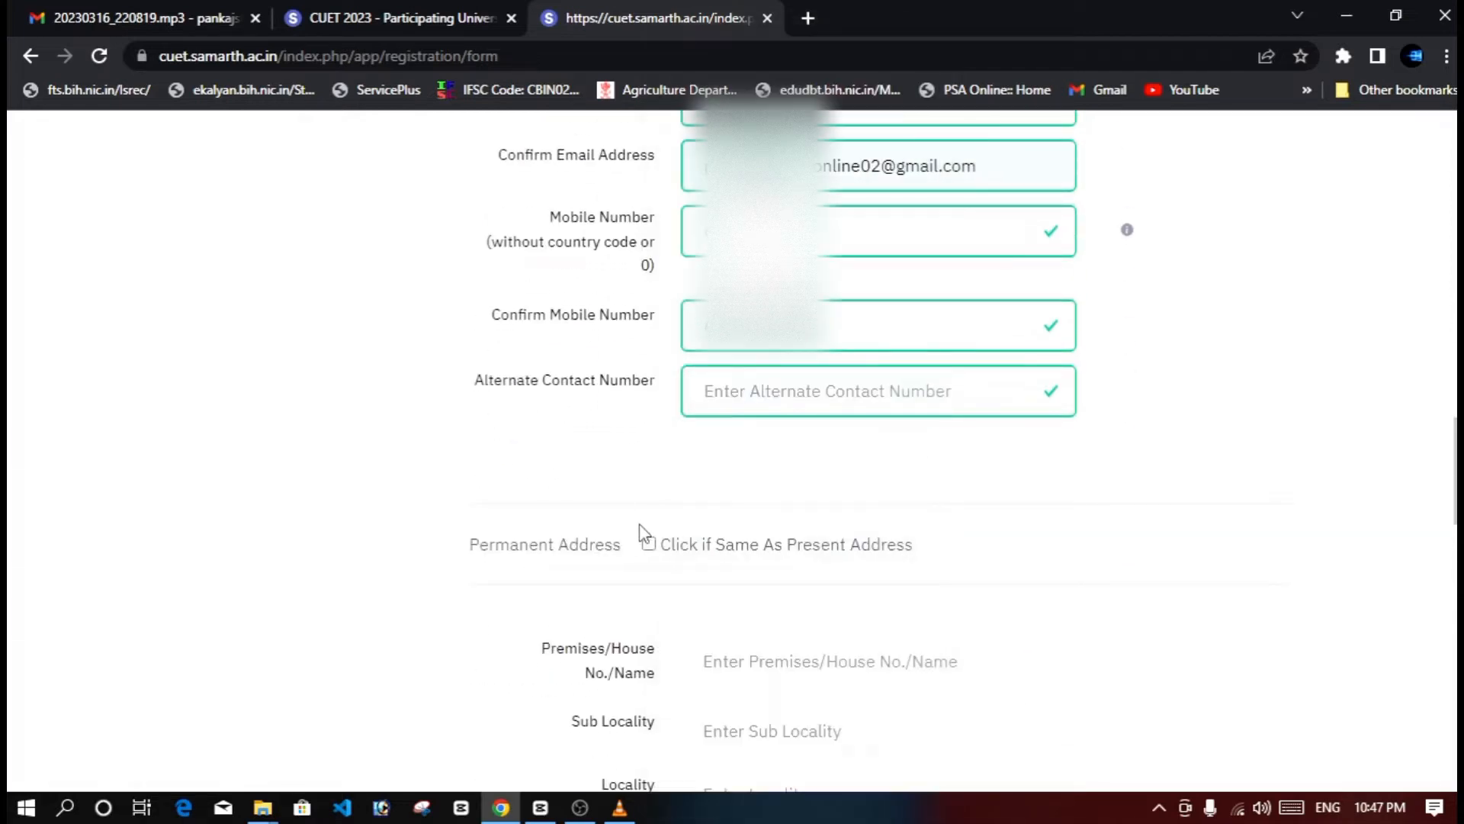
click(648, 545)
scroll(712, 542, down, 10)
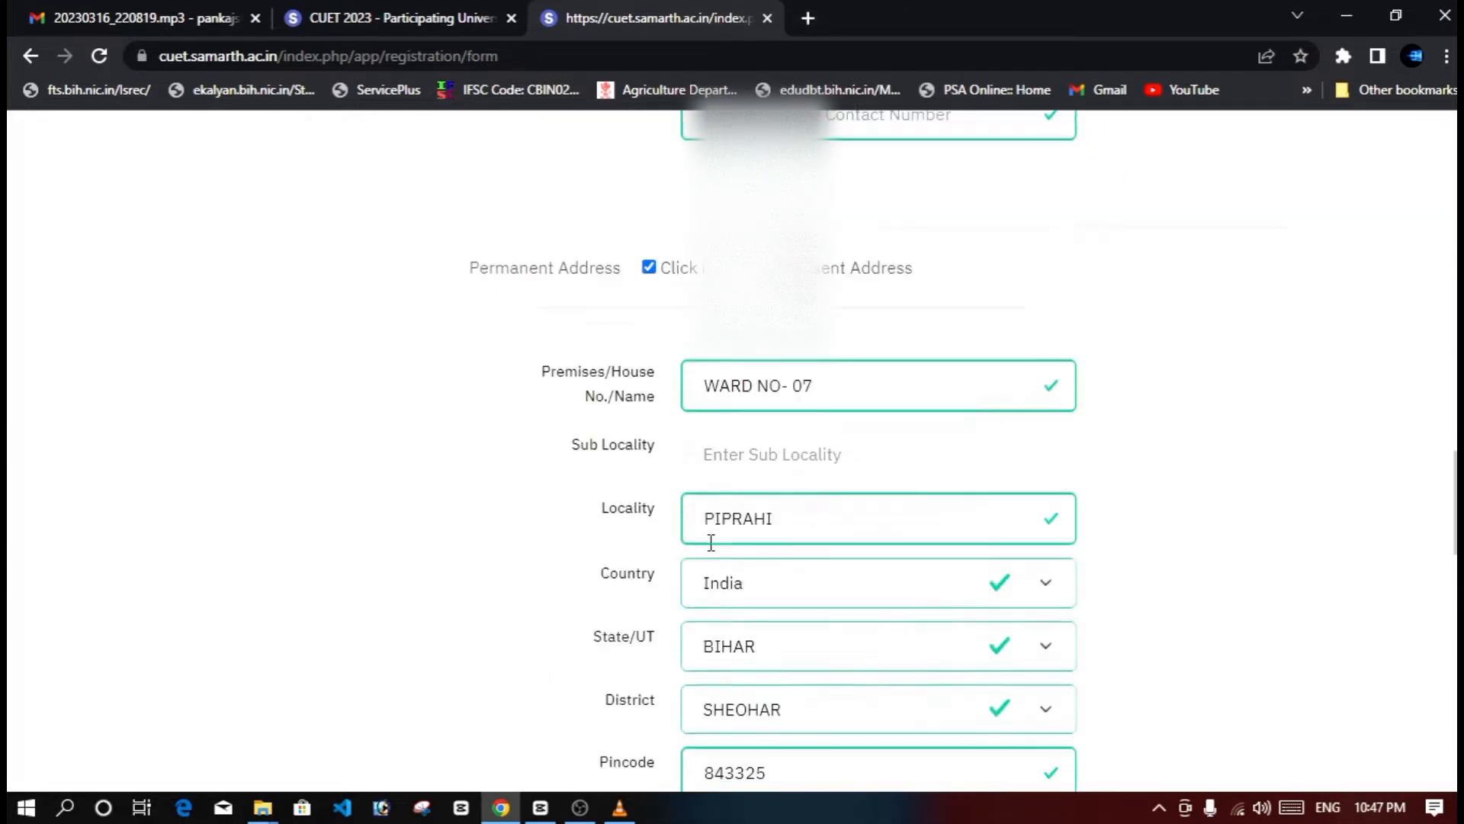
scroll(686, 523, down, 3)
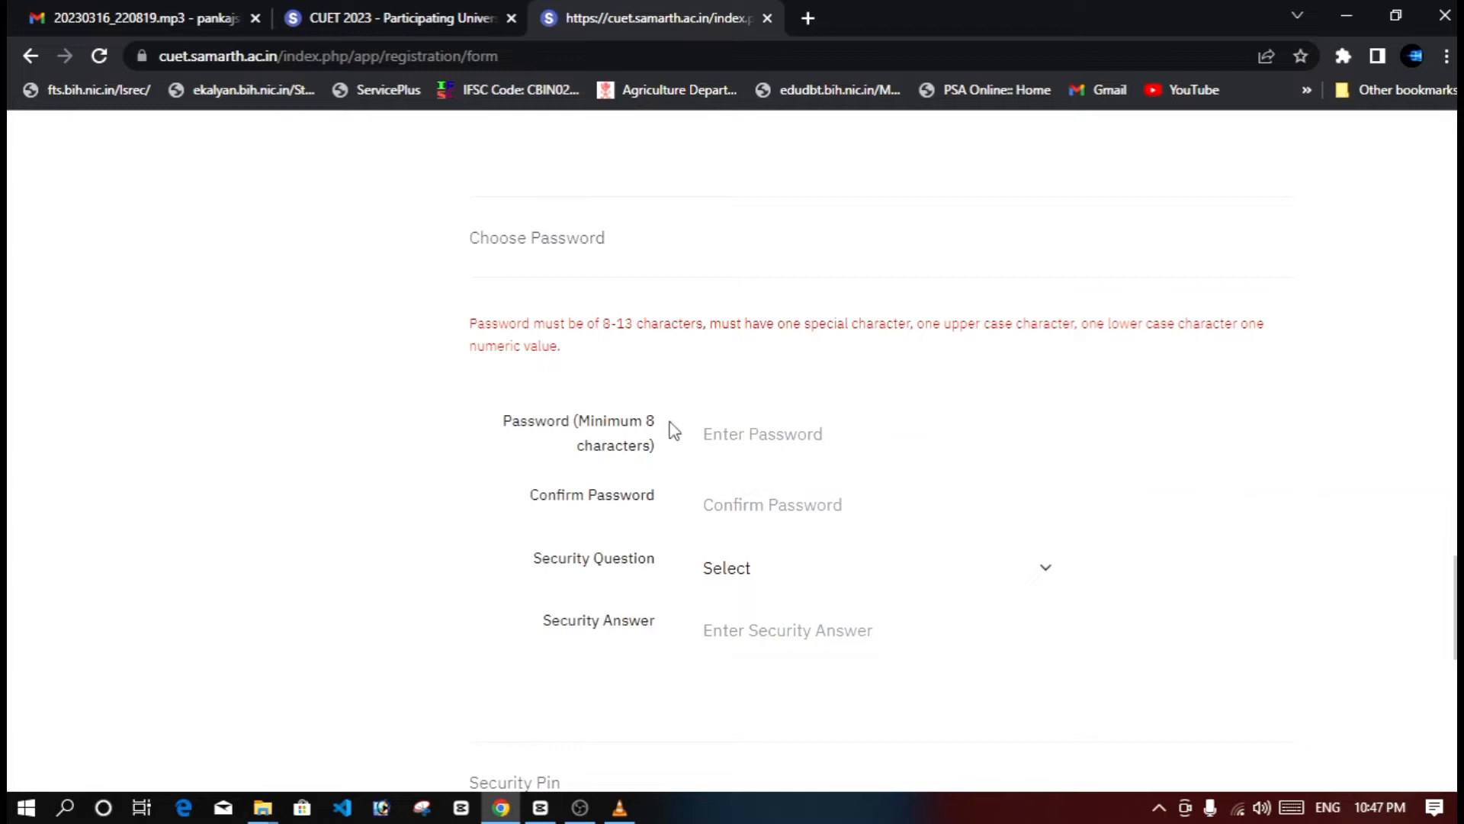
- Type the account password in Password and Confirm Password, then open the Security Question list
click(753, 431)
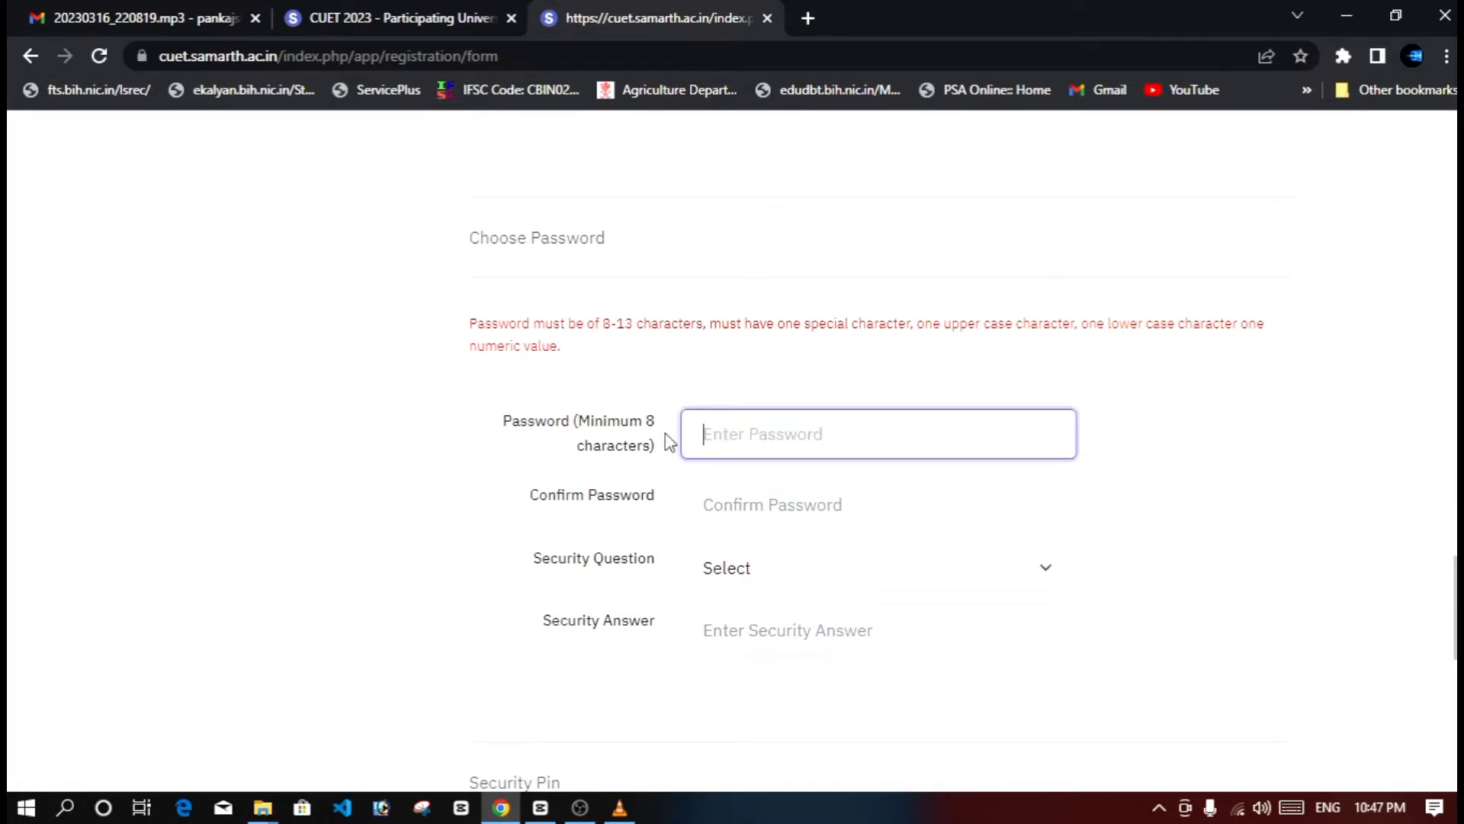
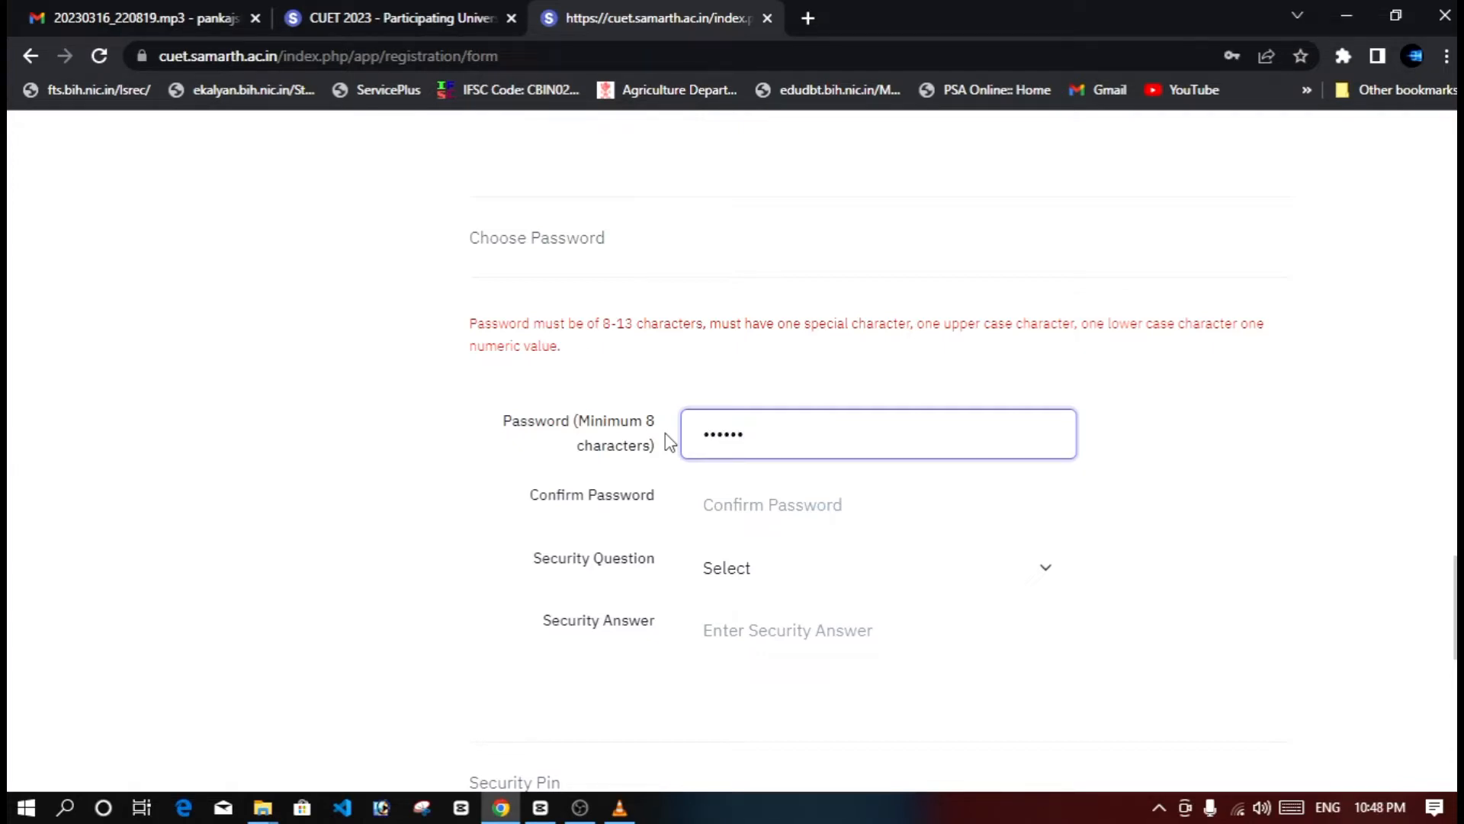
click(735, 514)
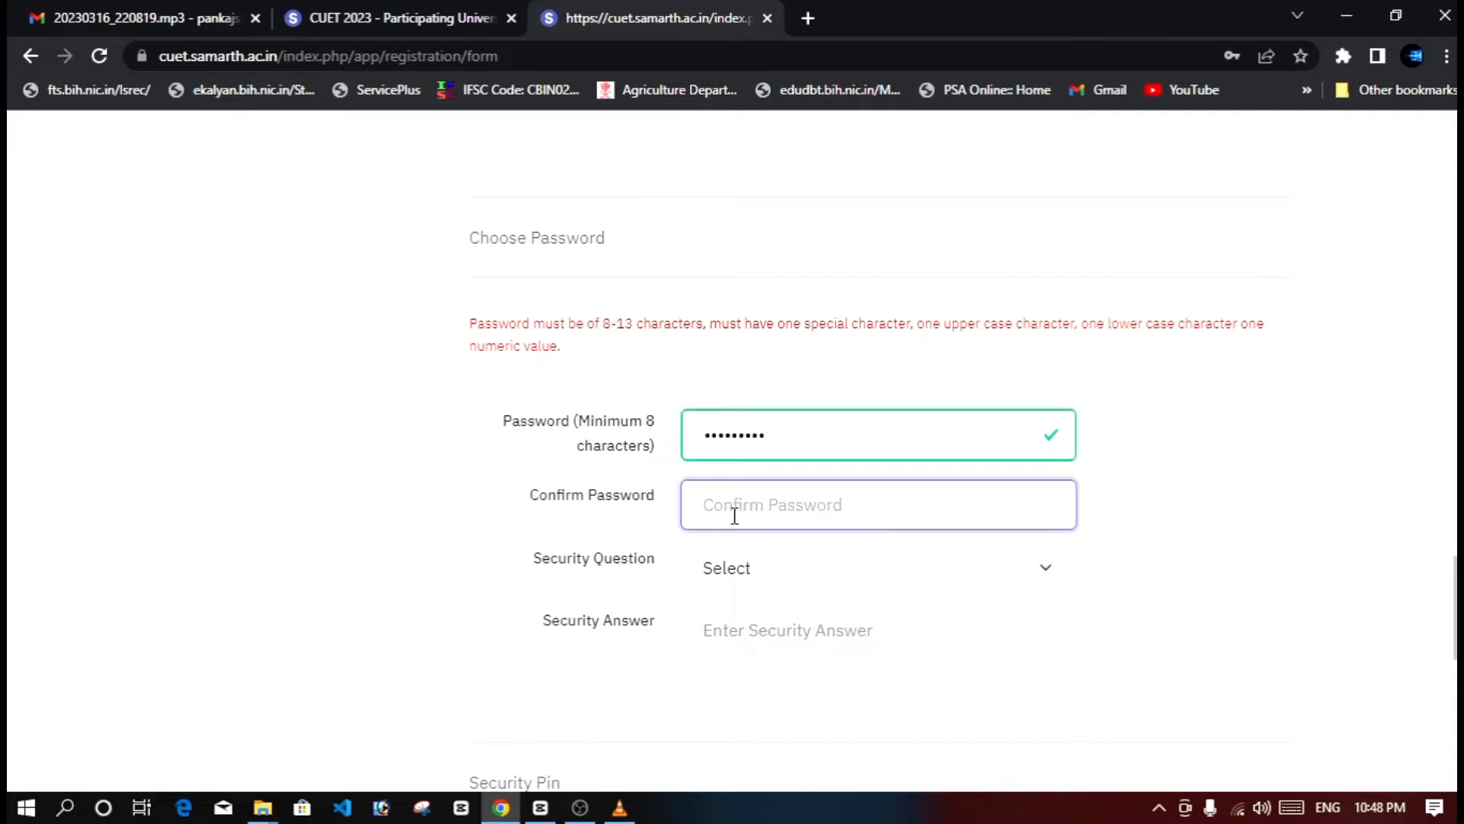
key(ctrl+v)
scroll(748, 560, down, 1)
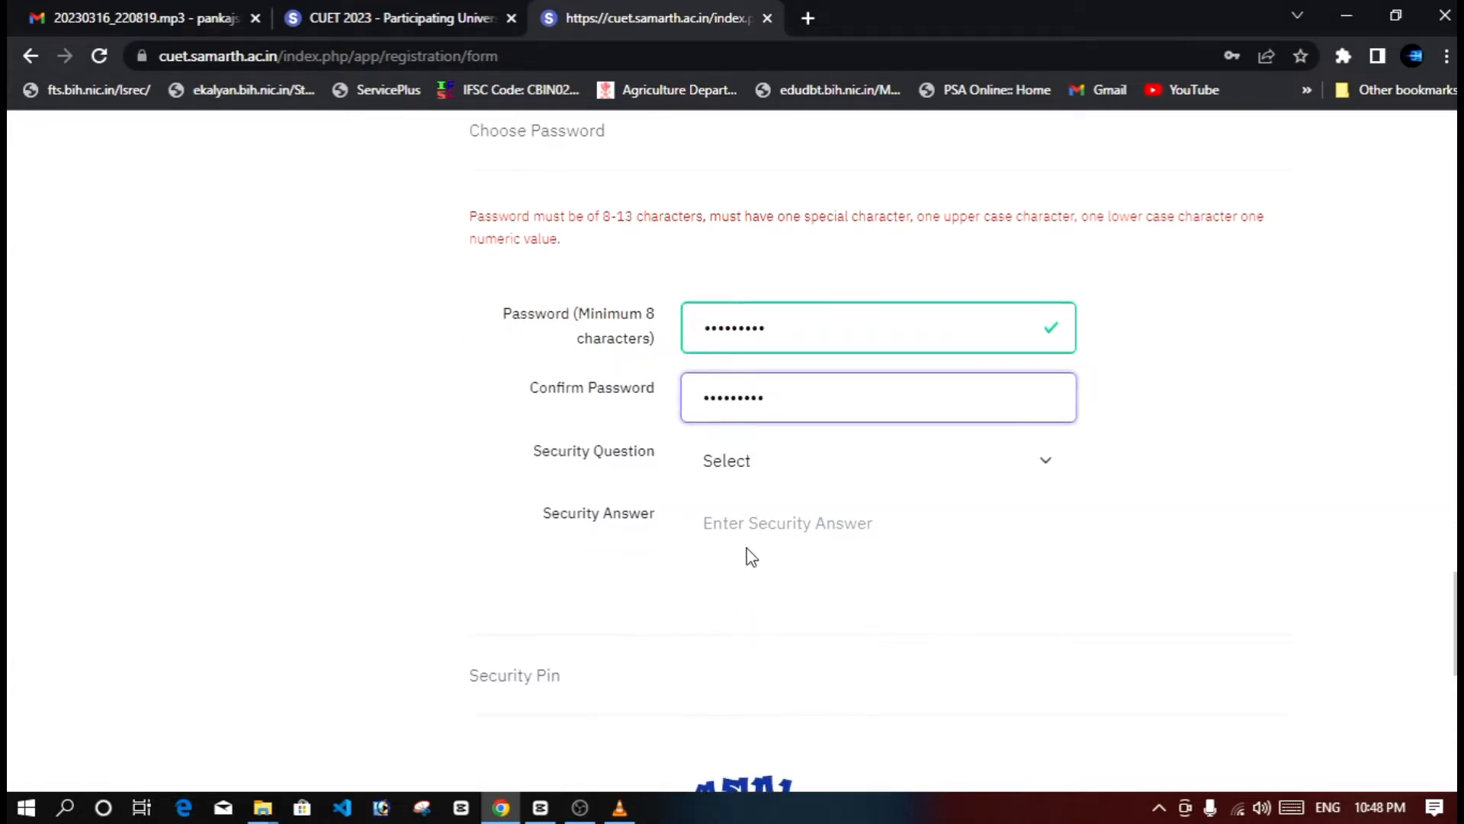
click(750, 469)
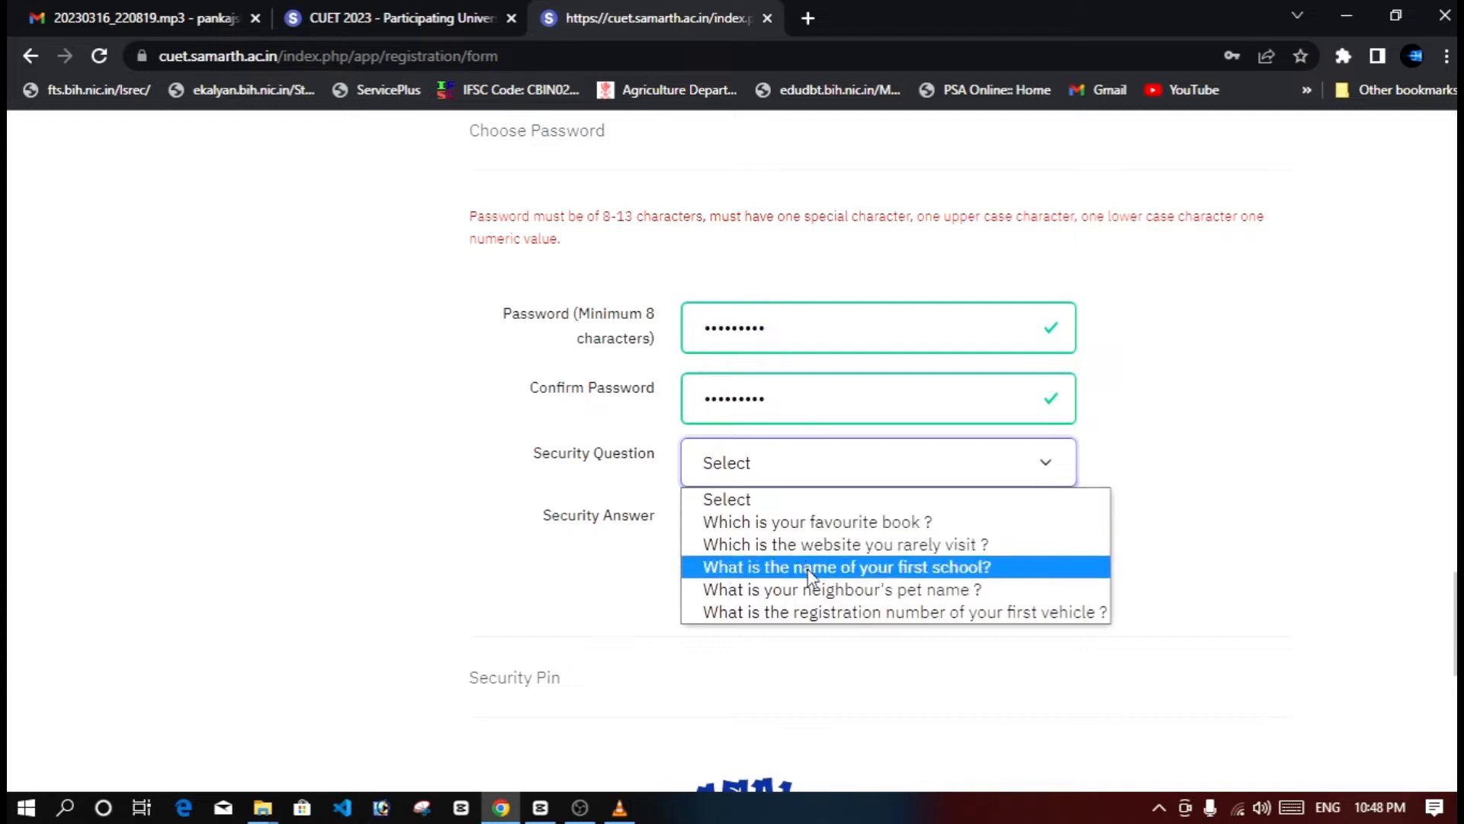
- Select 'Which is your favourite book ?' as the security question and type the answer
click(803, 527)
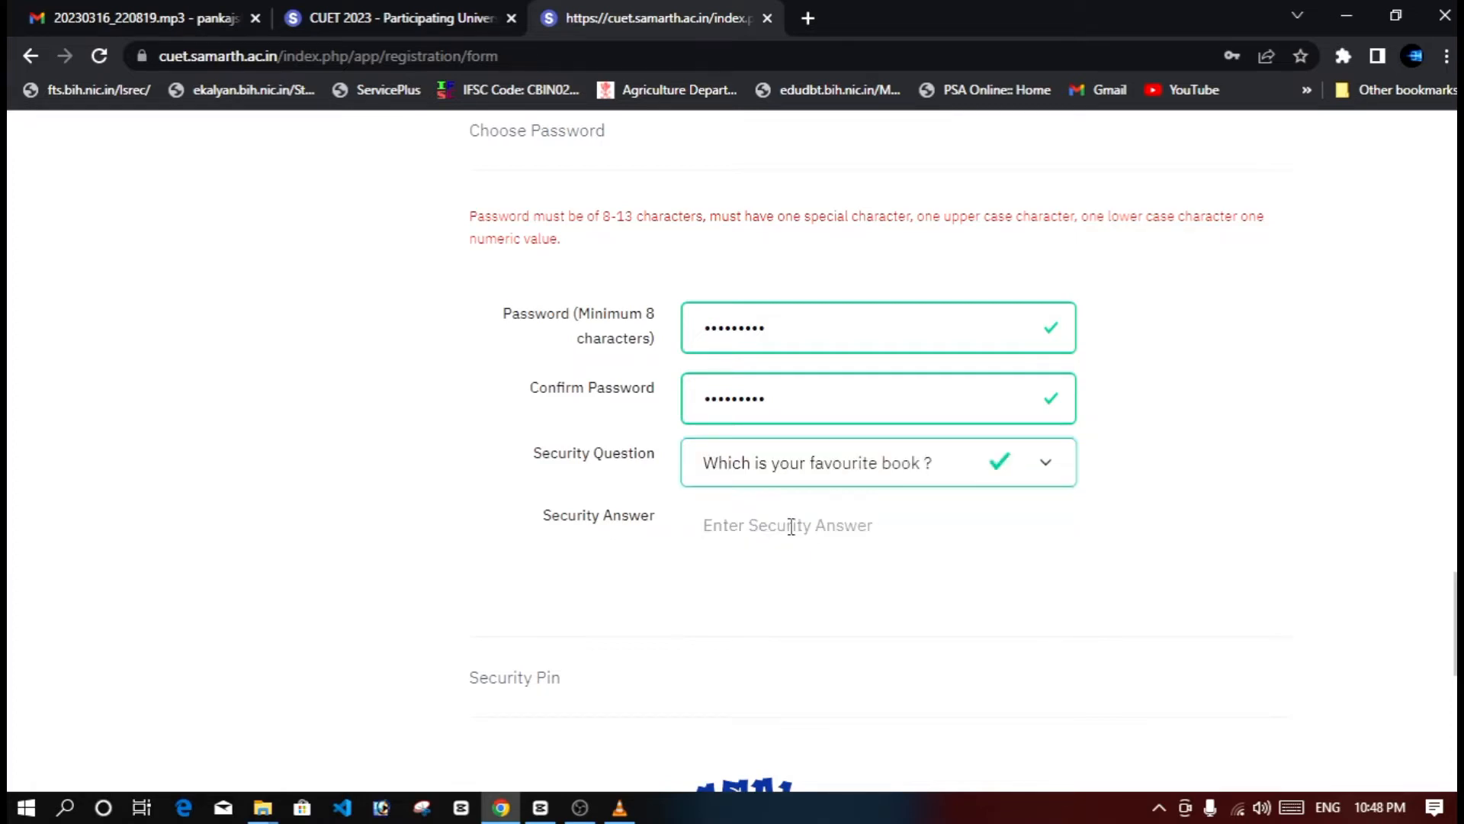
click(751, 521)
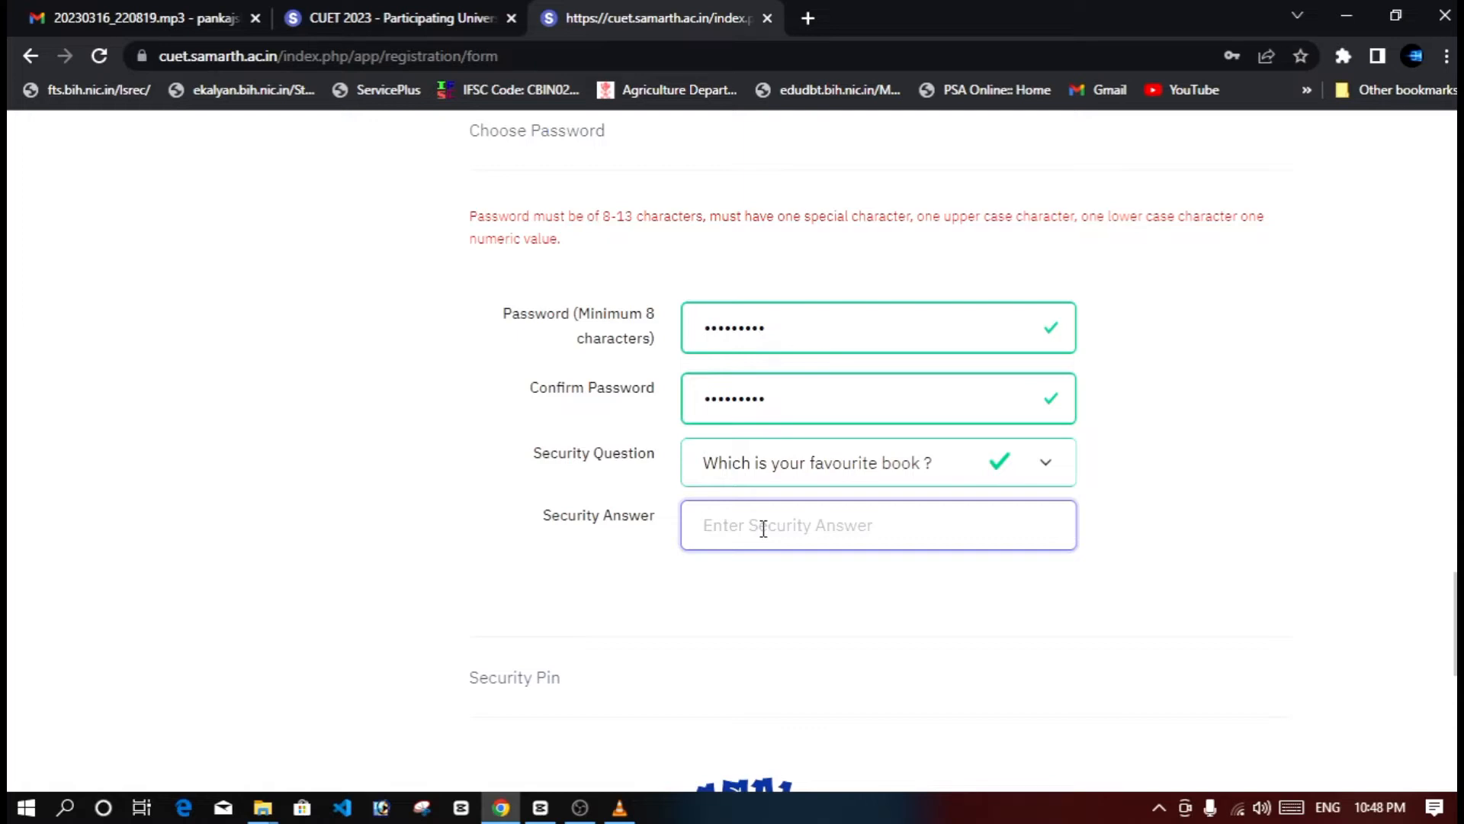
text(*******)
- Enter the captcha in Security Pin and submit the registration form
scroll(762, 526, down, 3)
scroll(675, 551, down, 1)
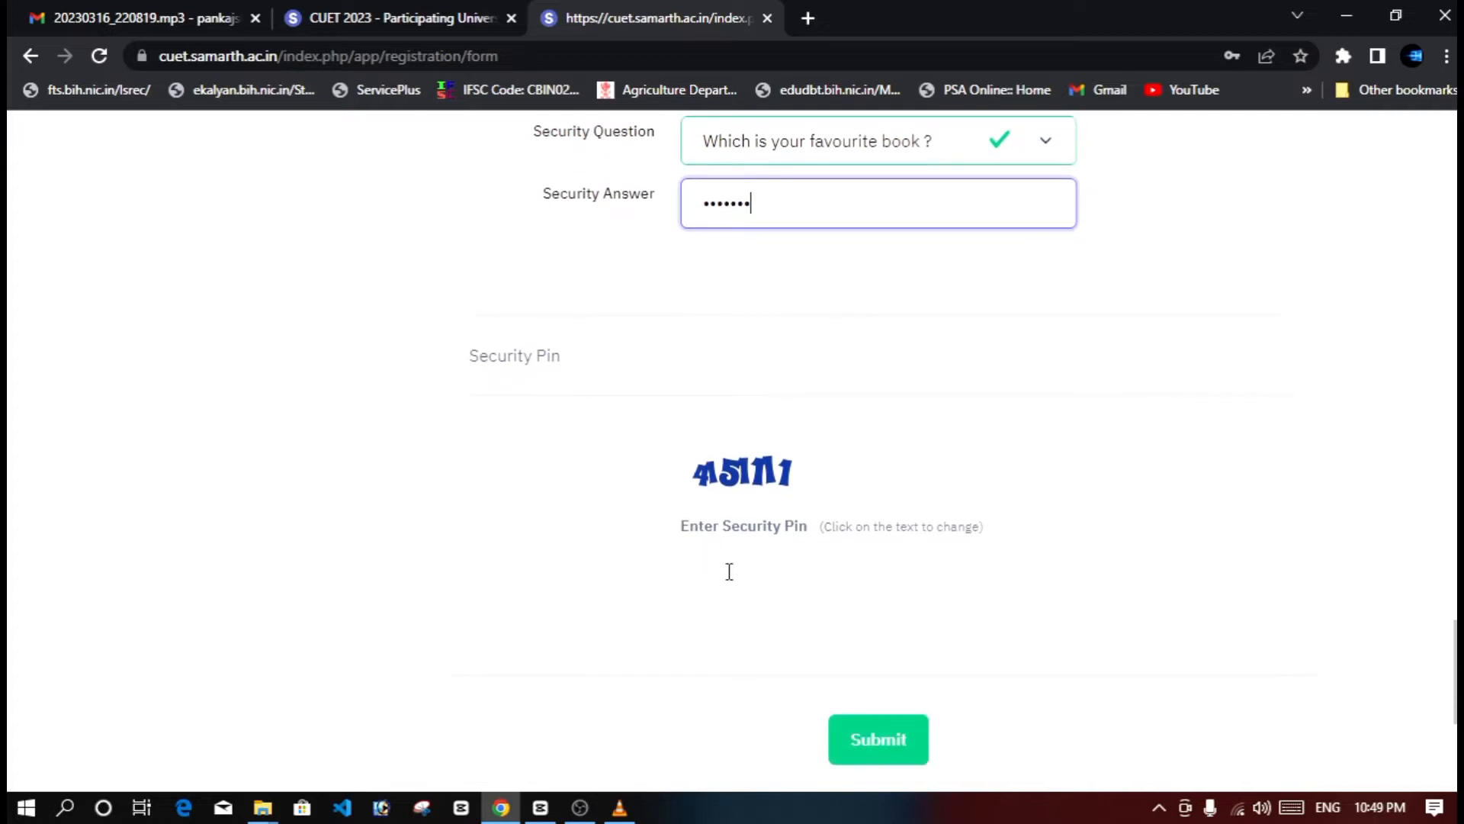
click(742, 580)
text(4151111)
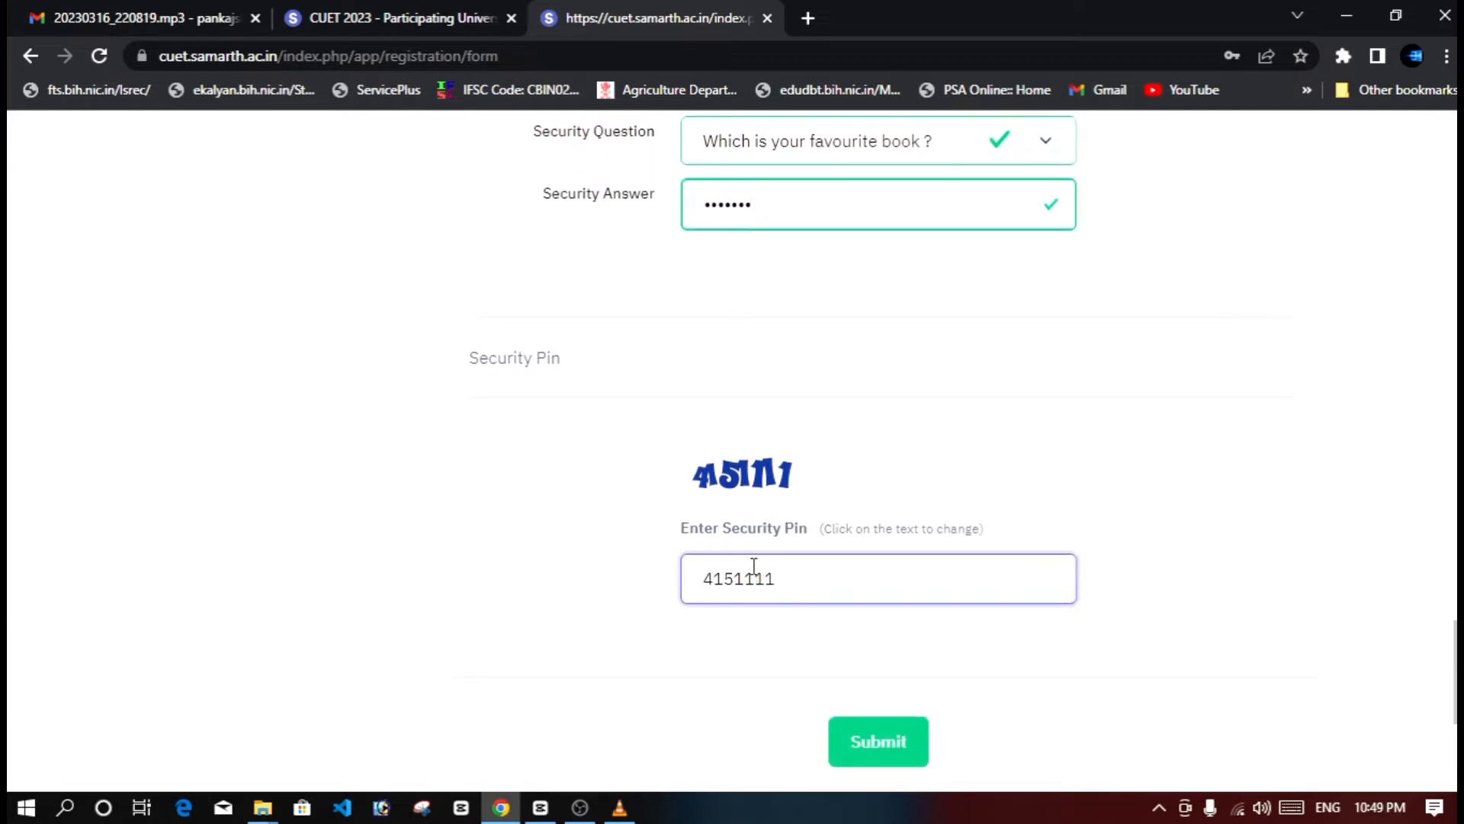
scroll(839, 661, down, 1)
scroll(839, 661, down, 3)
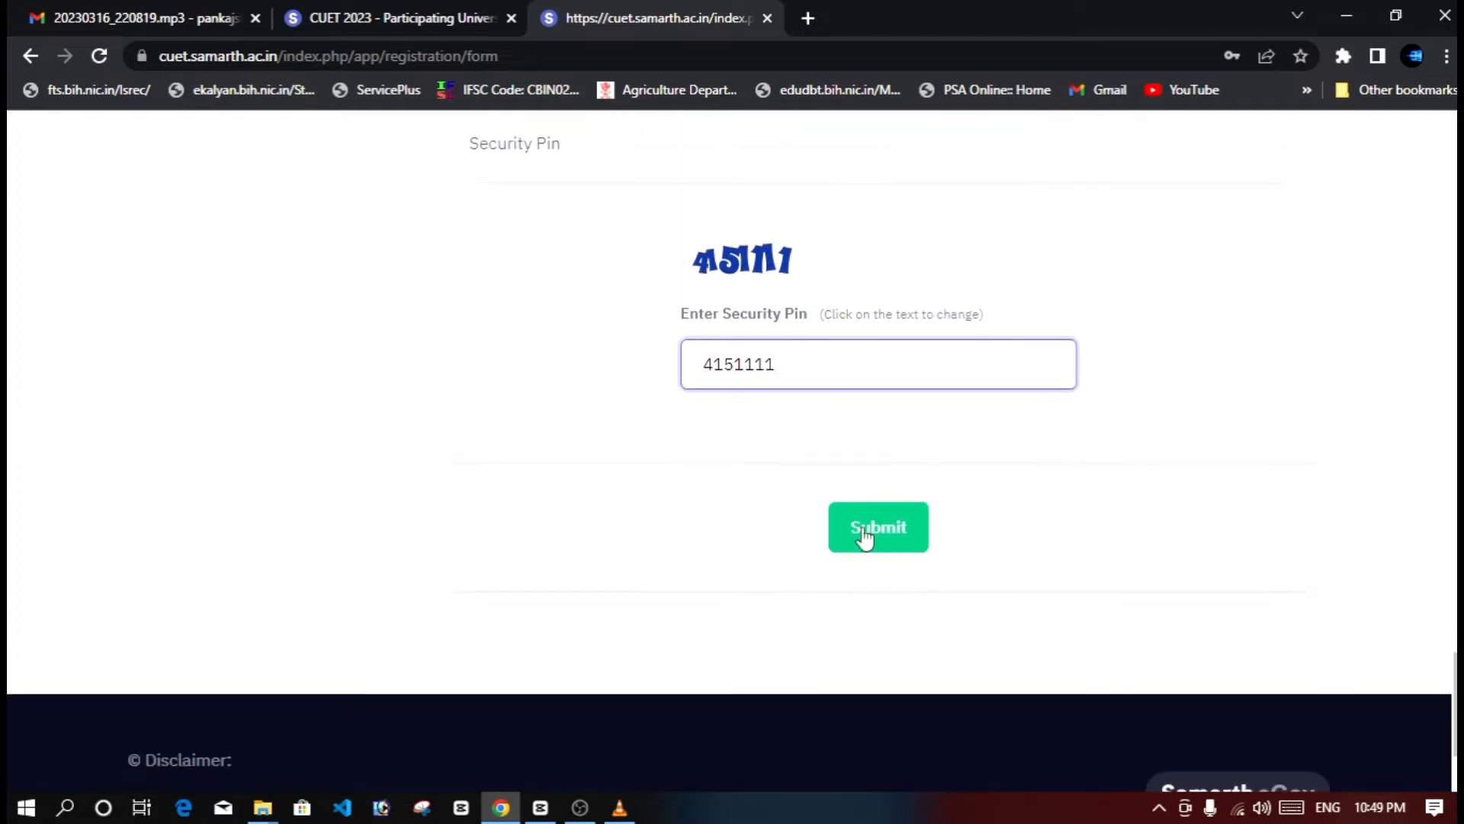
click(879, 537)
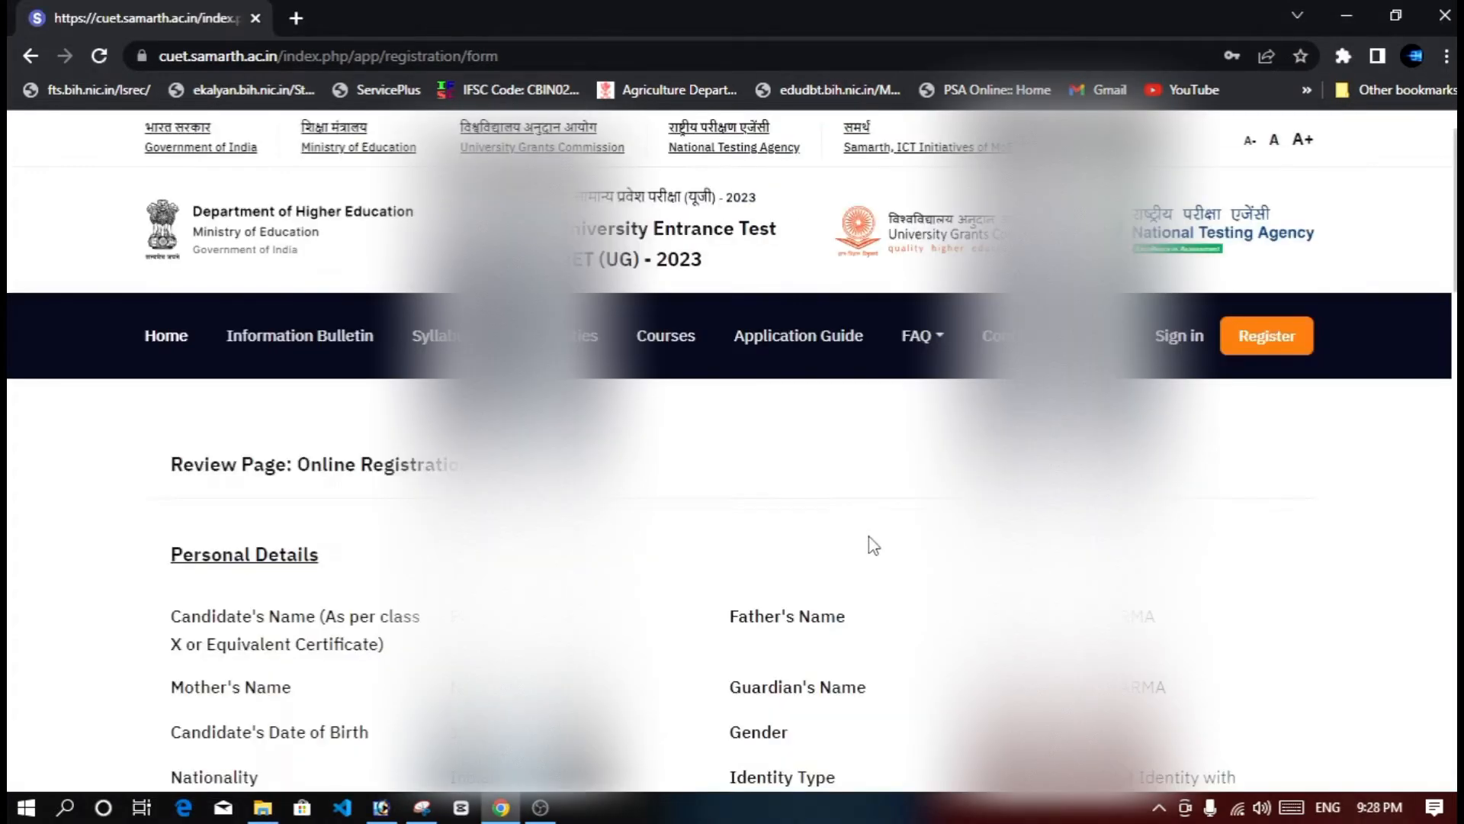
- Tick all eight checklist items, from My Name through Permanent Address
scroll(838, 542, down, 3)
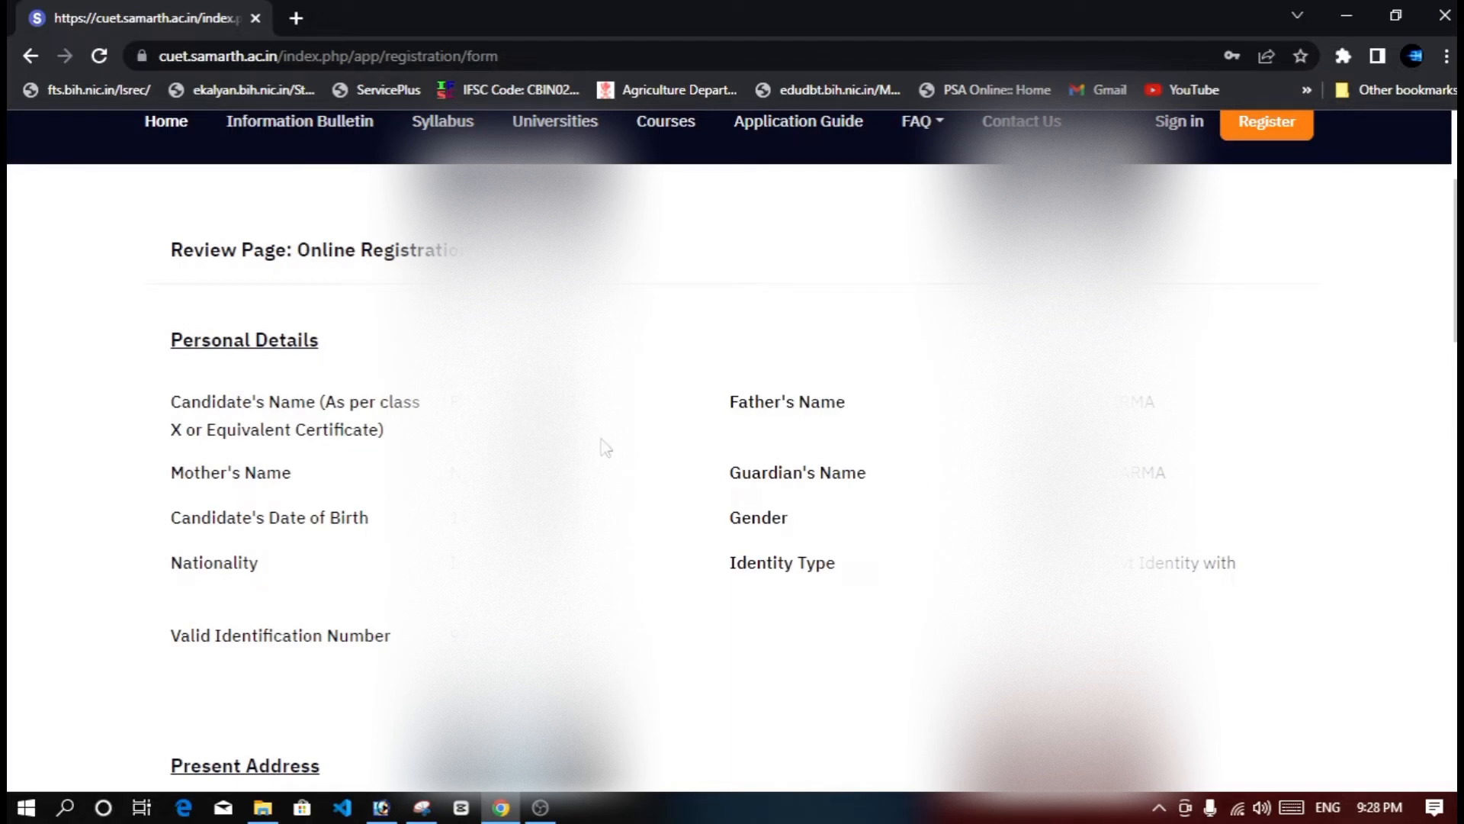
scroll(582, 542, down, 15)
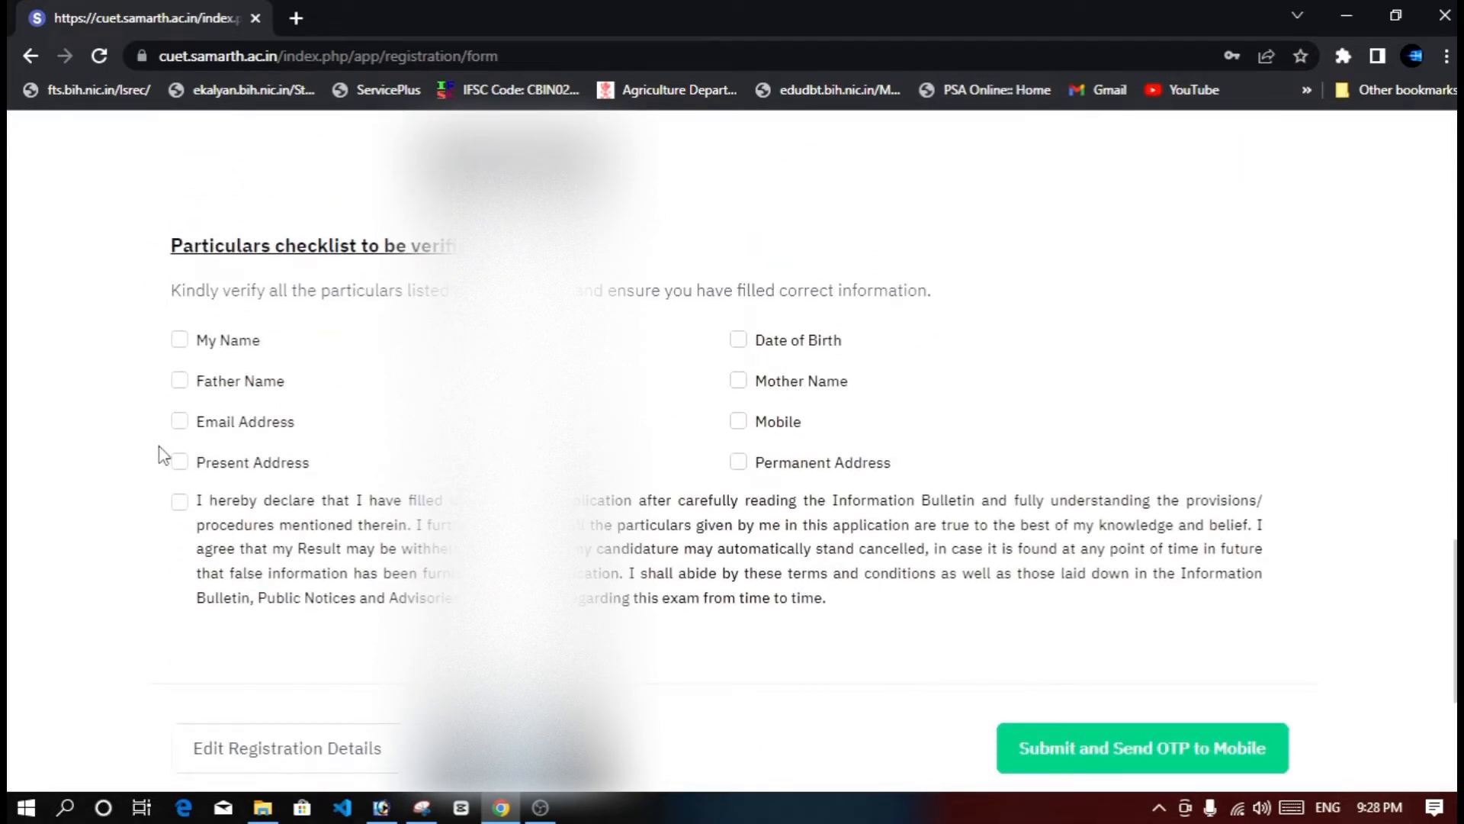
click(180, 340)
click(179, 380)
click(180, 421)
click(179, 462)
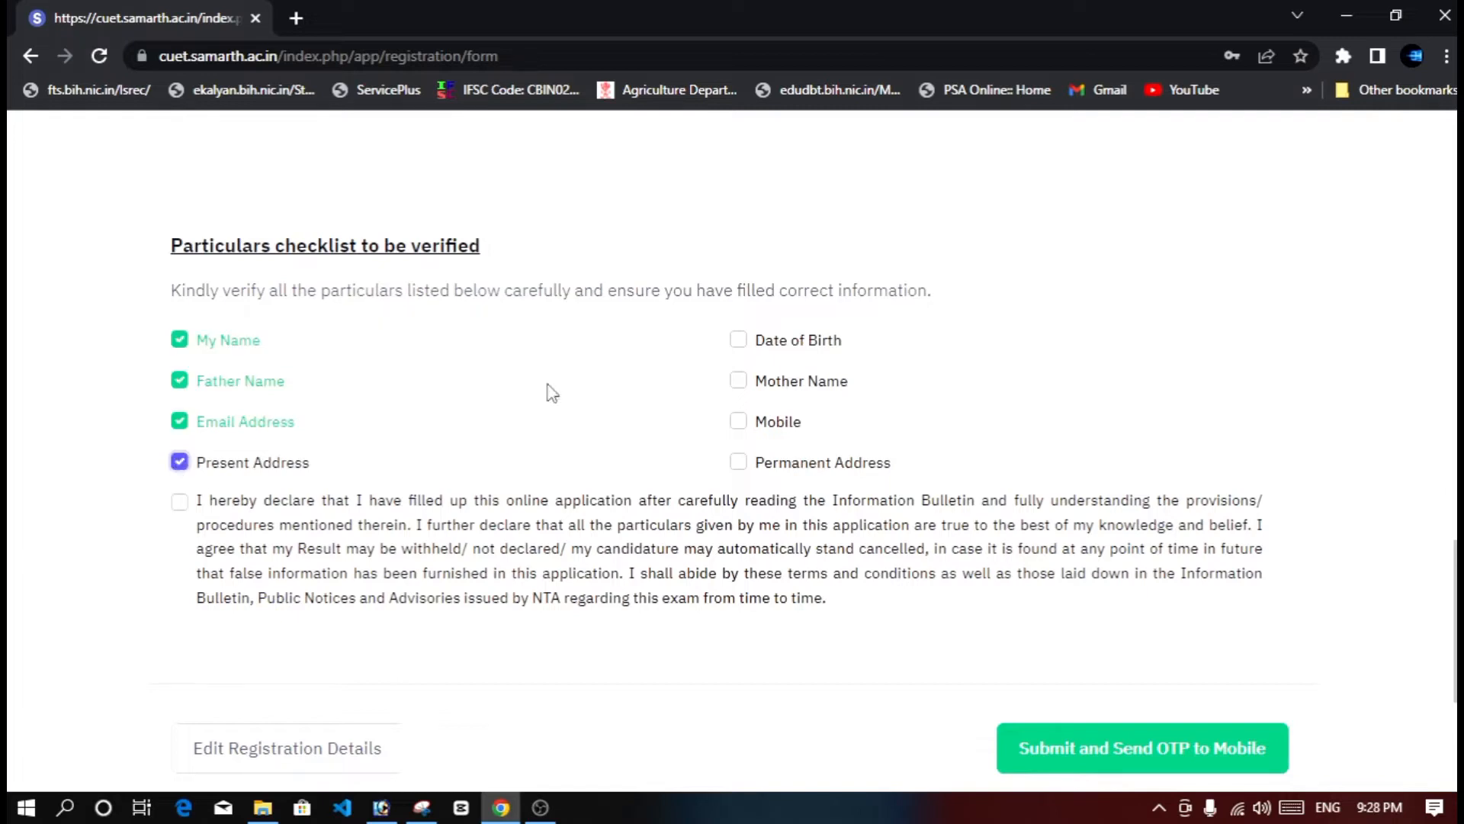
click(739, 340)
click(738, 380)
click(738, 421)
click(739, 462)
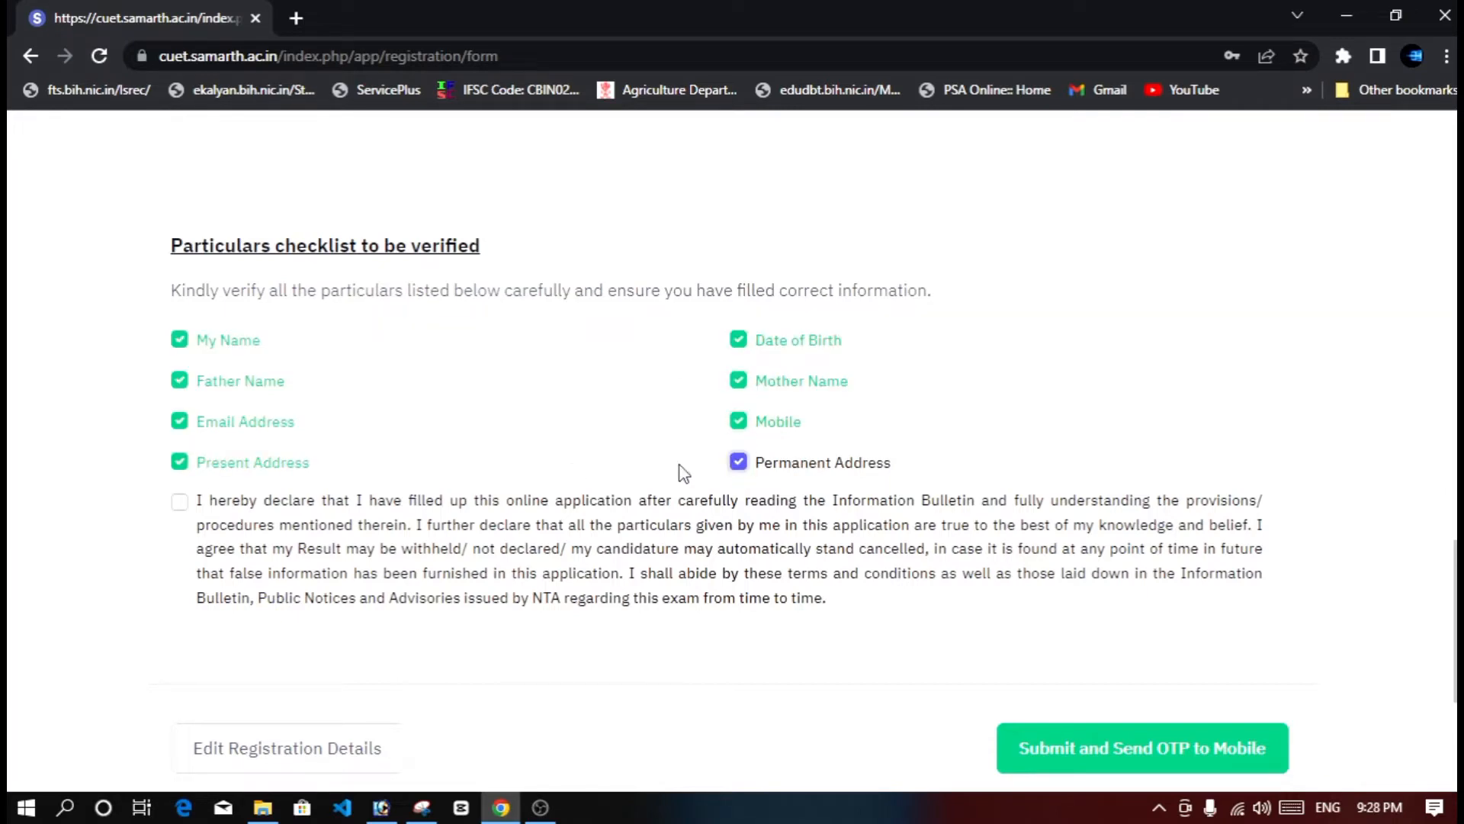
- Accept the application declaration and look over the ticked review page
click(179, 501)
scroll(376, 462, up, 3)
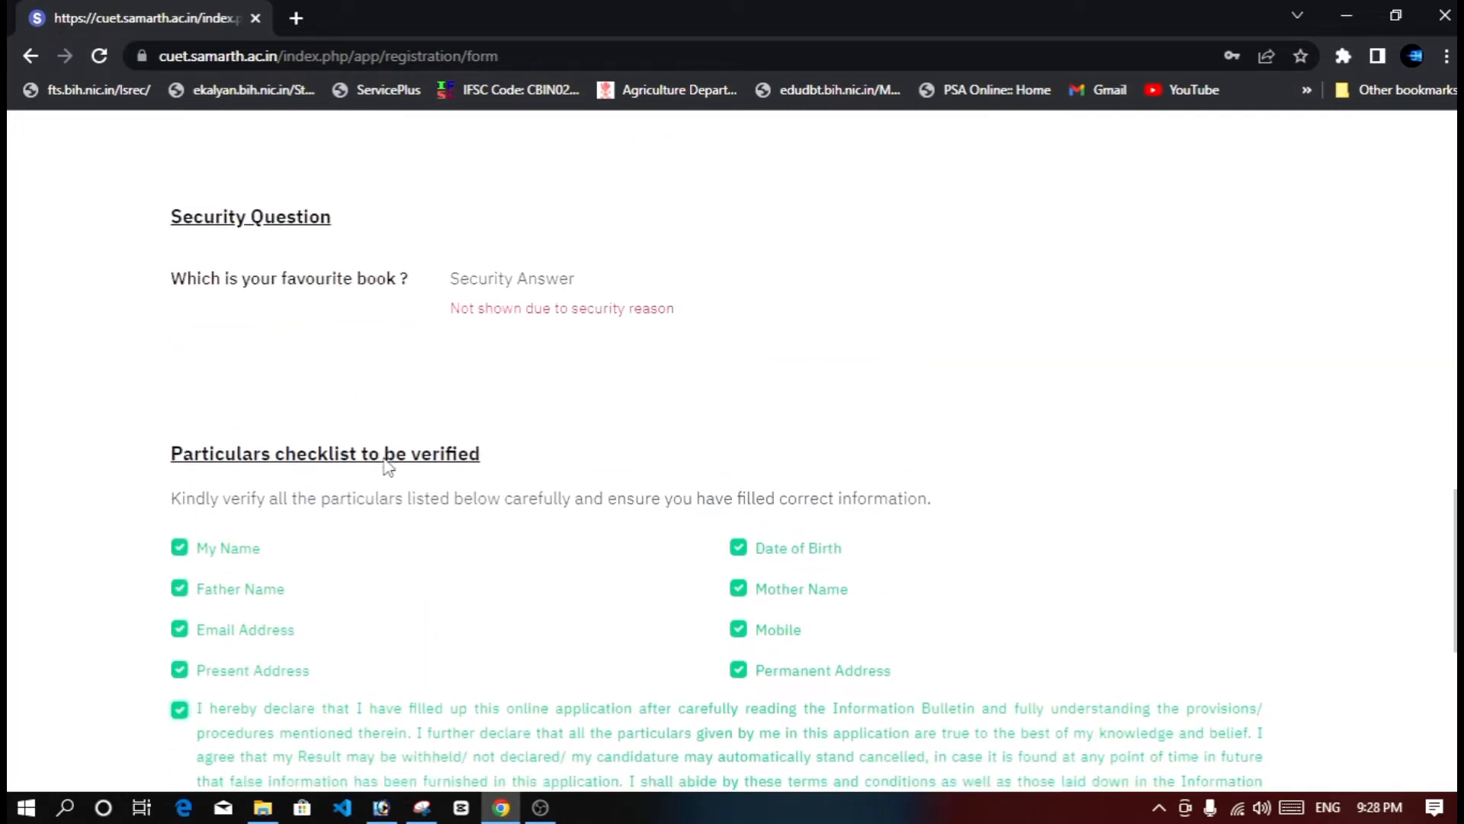
scroll(386, 467, down, 3)
scroll(389, 470, up, 15)
scroll(458, 423, down, 15)
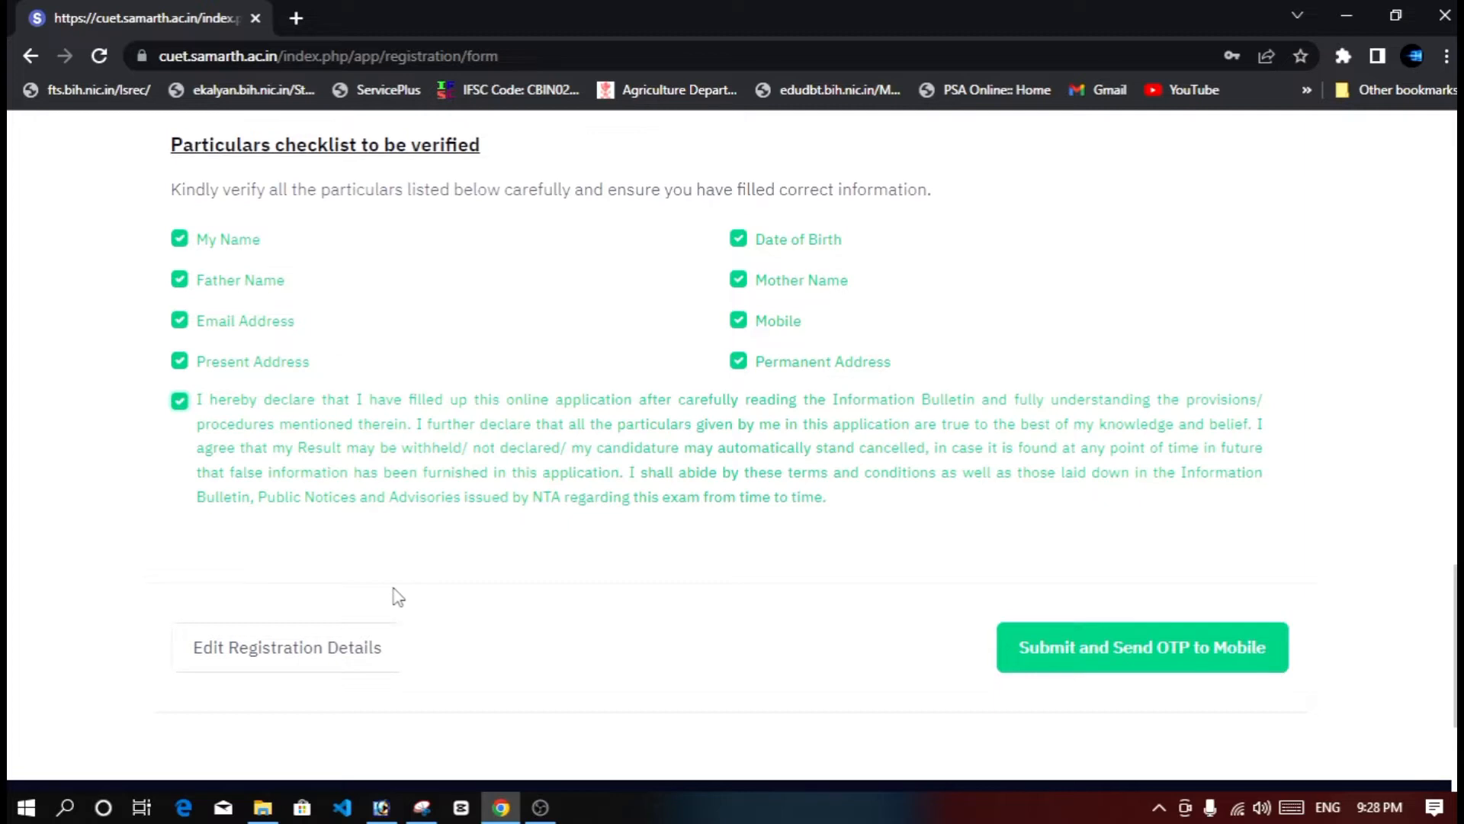
scroll(397, 598, up, 8)
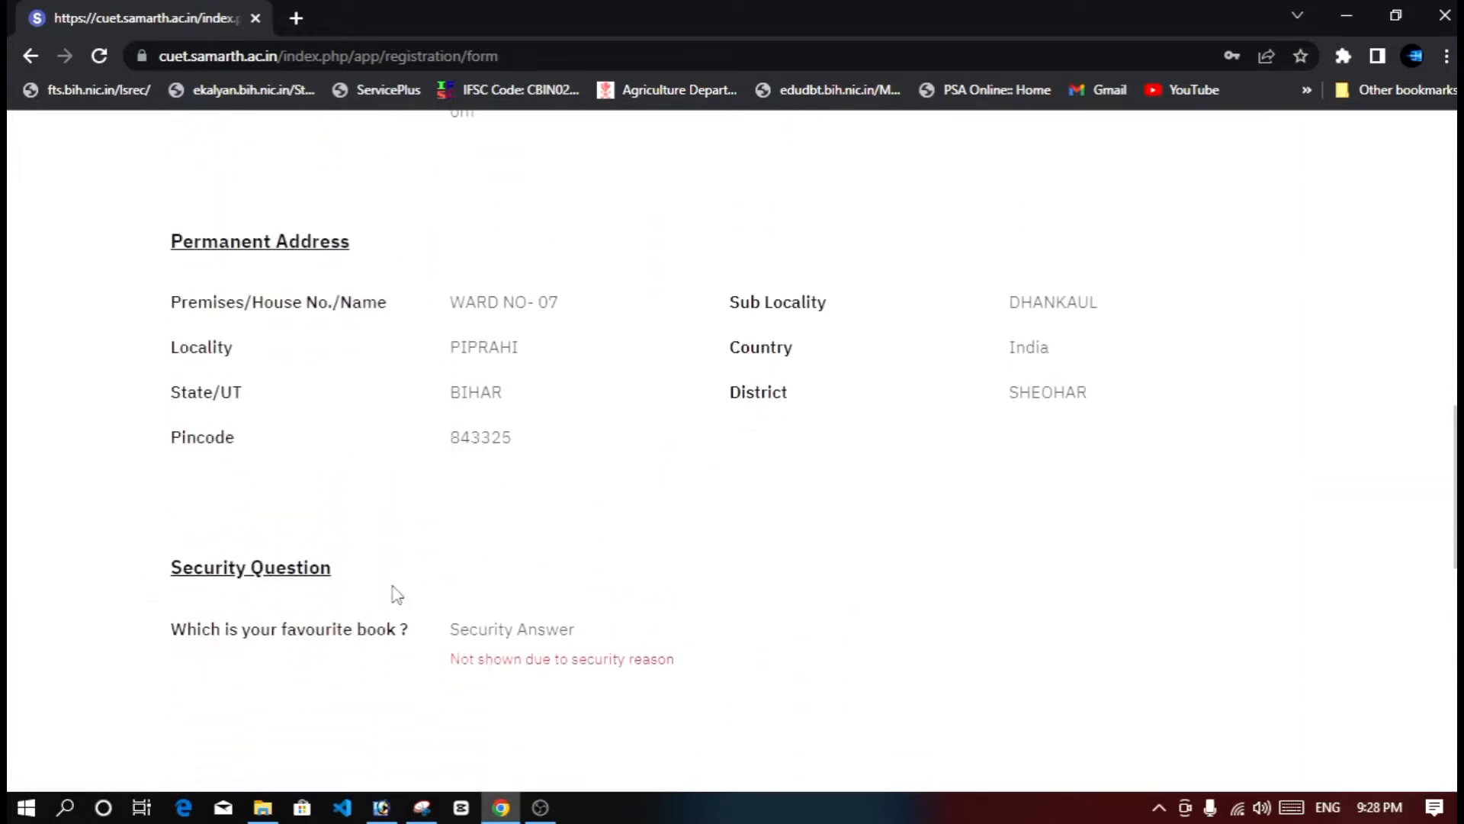
scroll(392, 592, down, 7)
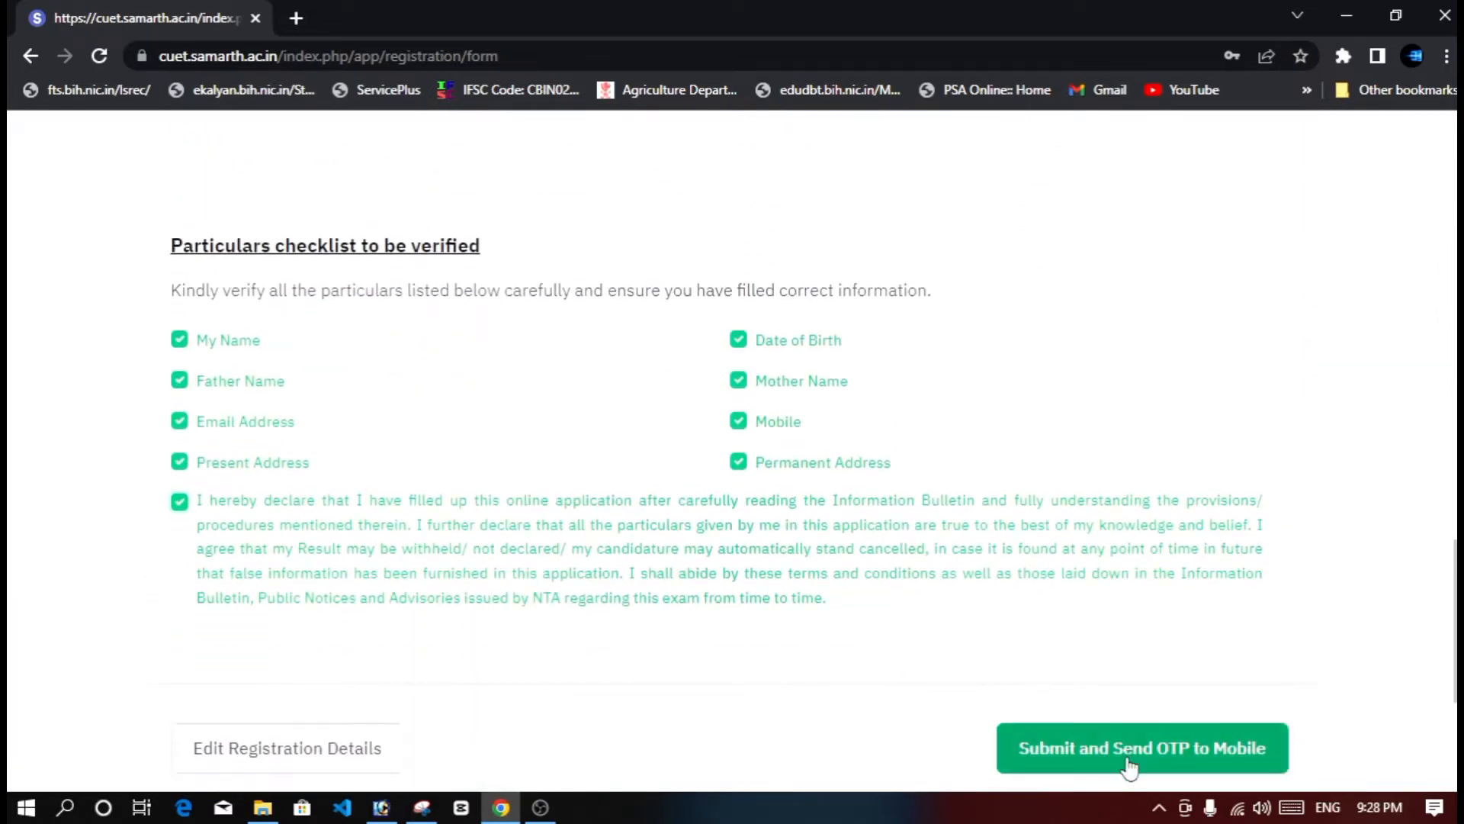
scroll(598, 506, up, 3)
scroll(598, 506, down, 7)
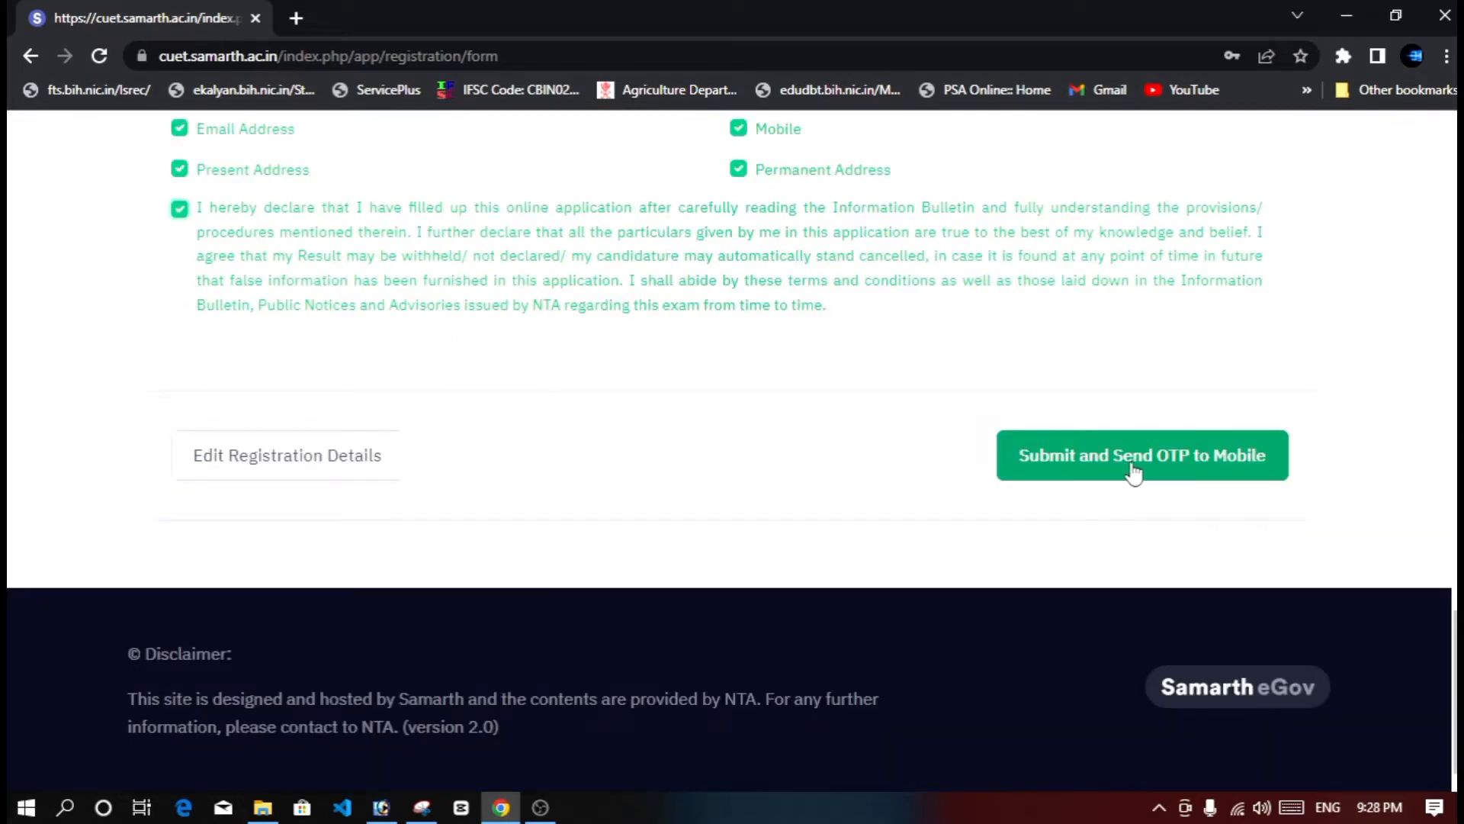
- Submit the reviewed registration, confirm, and verify it with the received mobile OTP and the security pin
click(1134, 472)
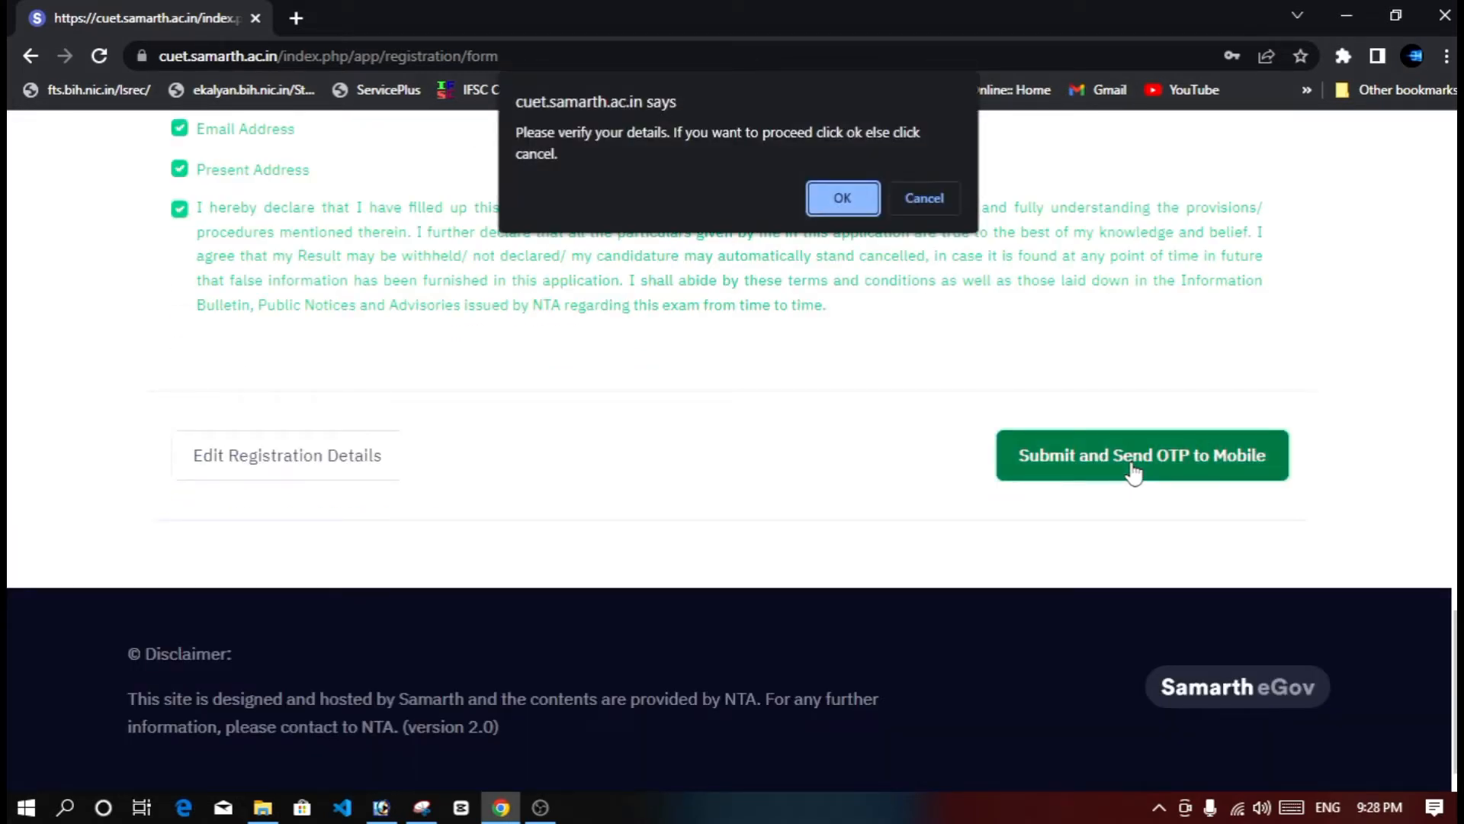
click(833, 199)
scroll(751, 328, down, 5)
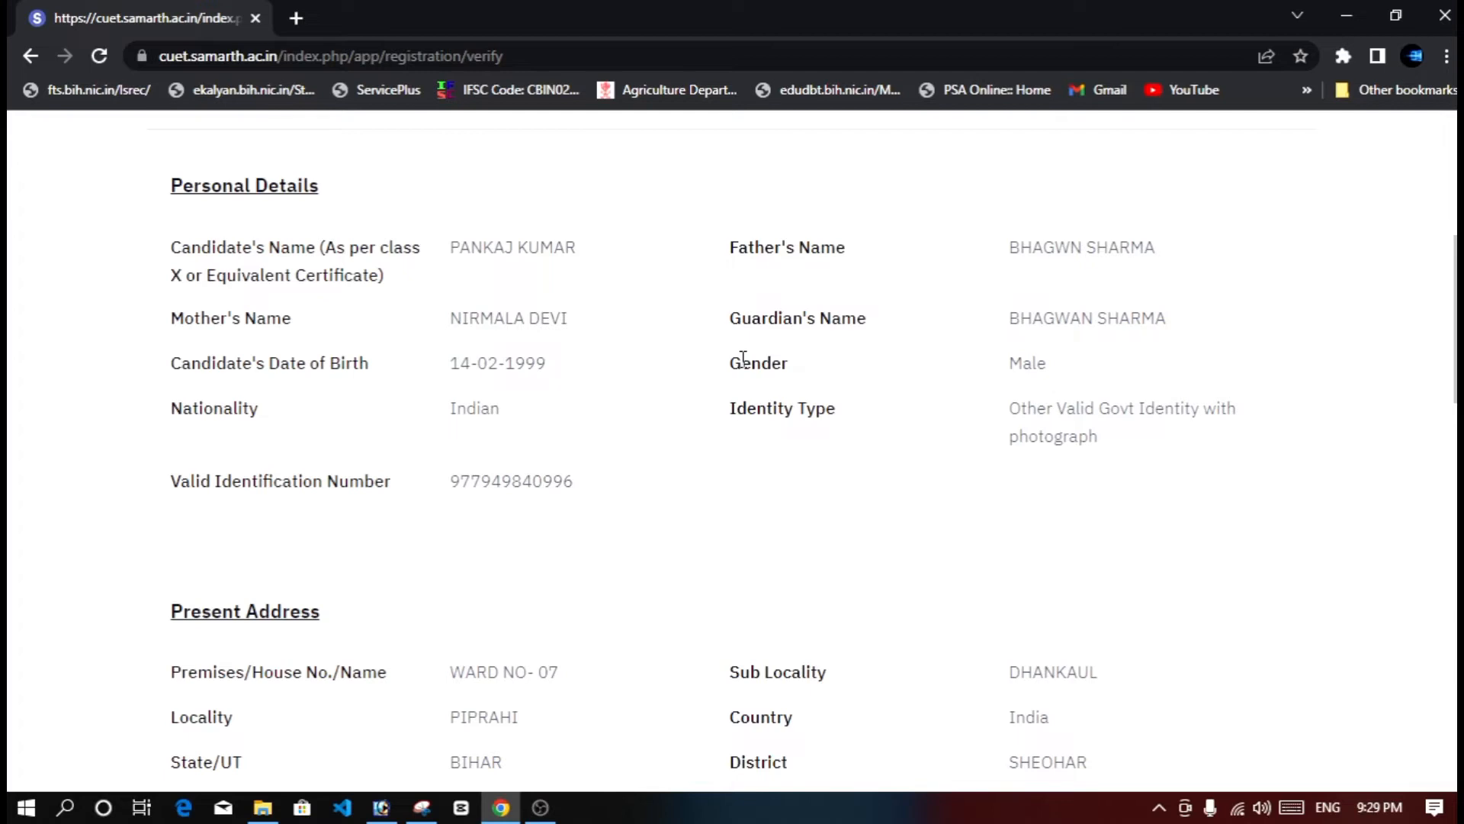
scroll(506, 385, down, 15)
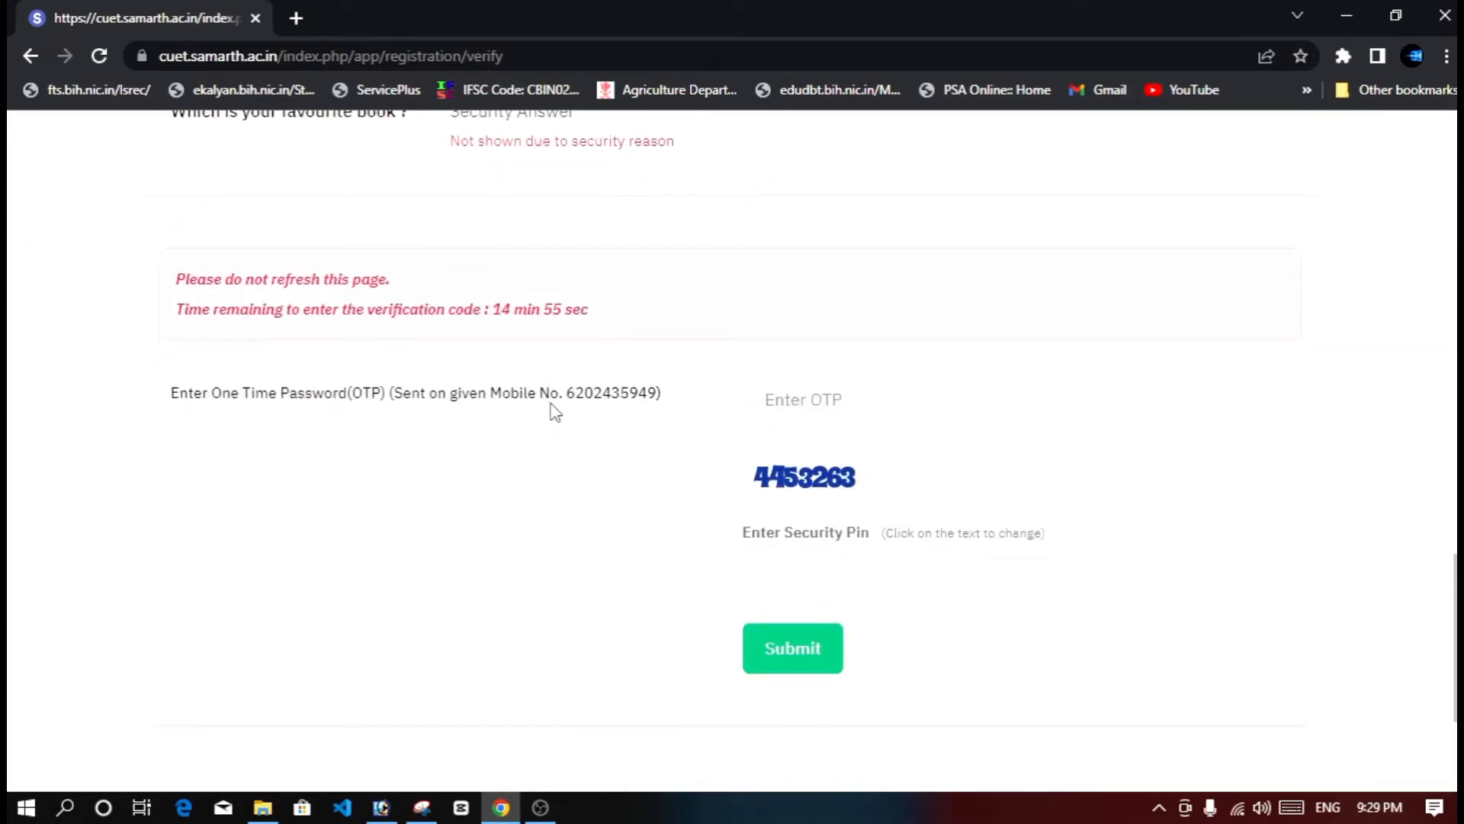
click(839, 390)
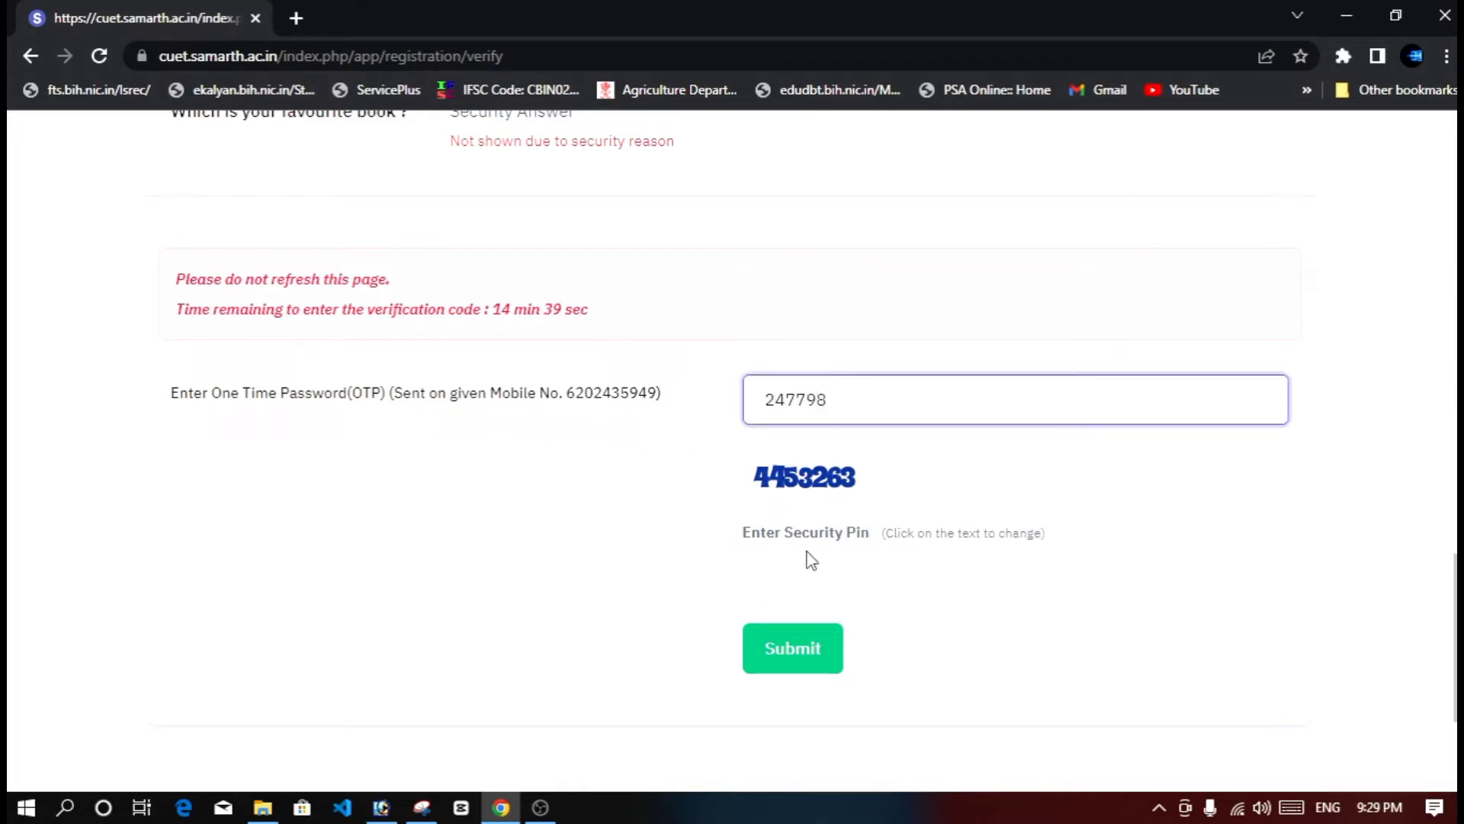
click(832, 598)
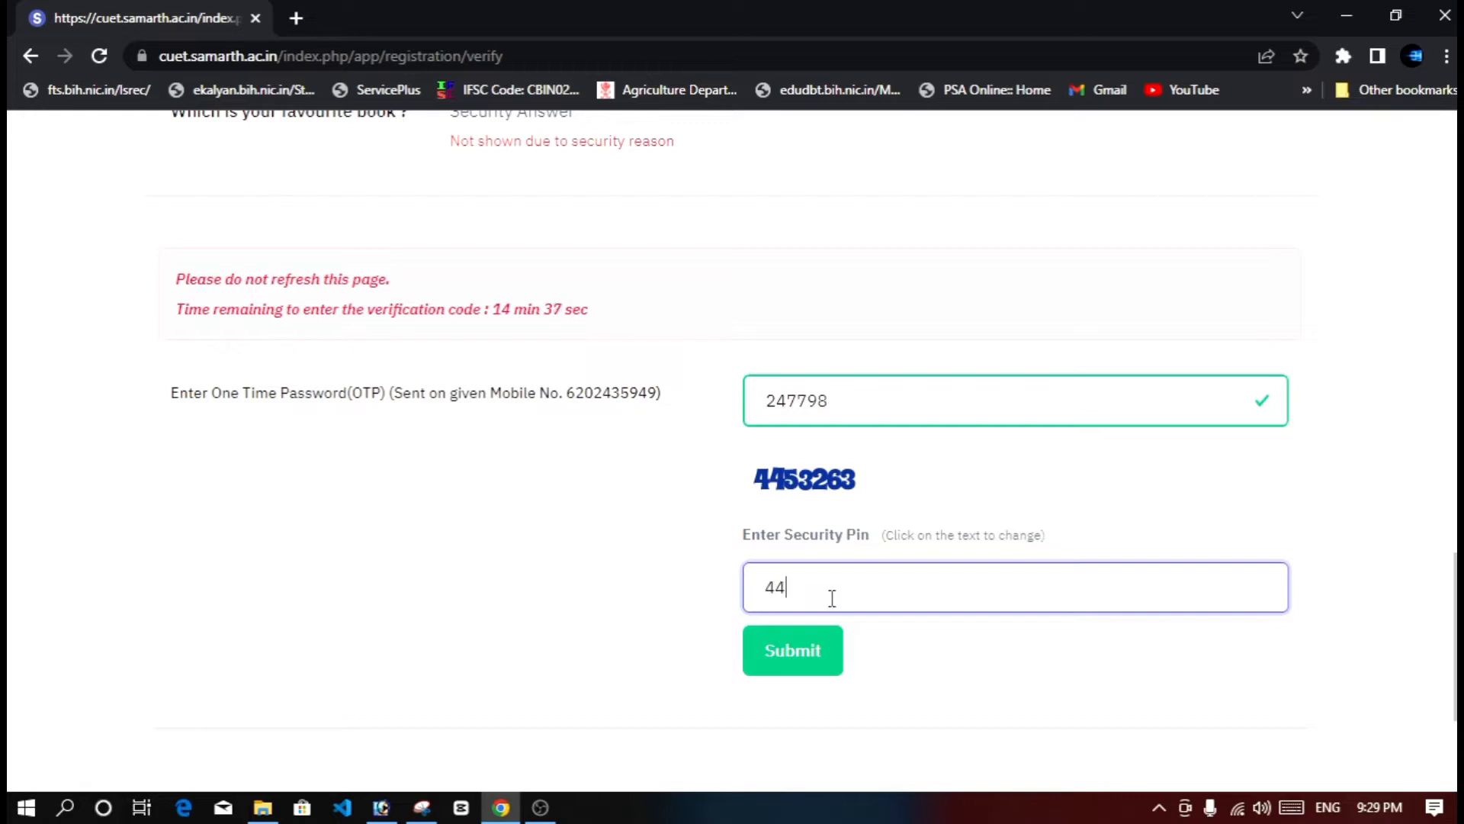
click(797, 658)
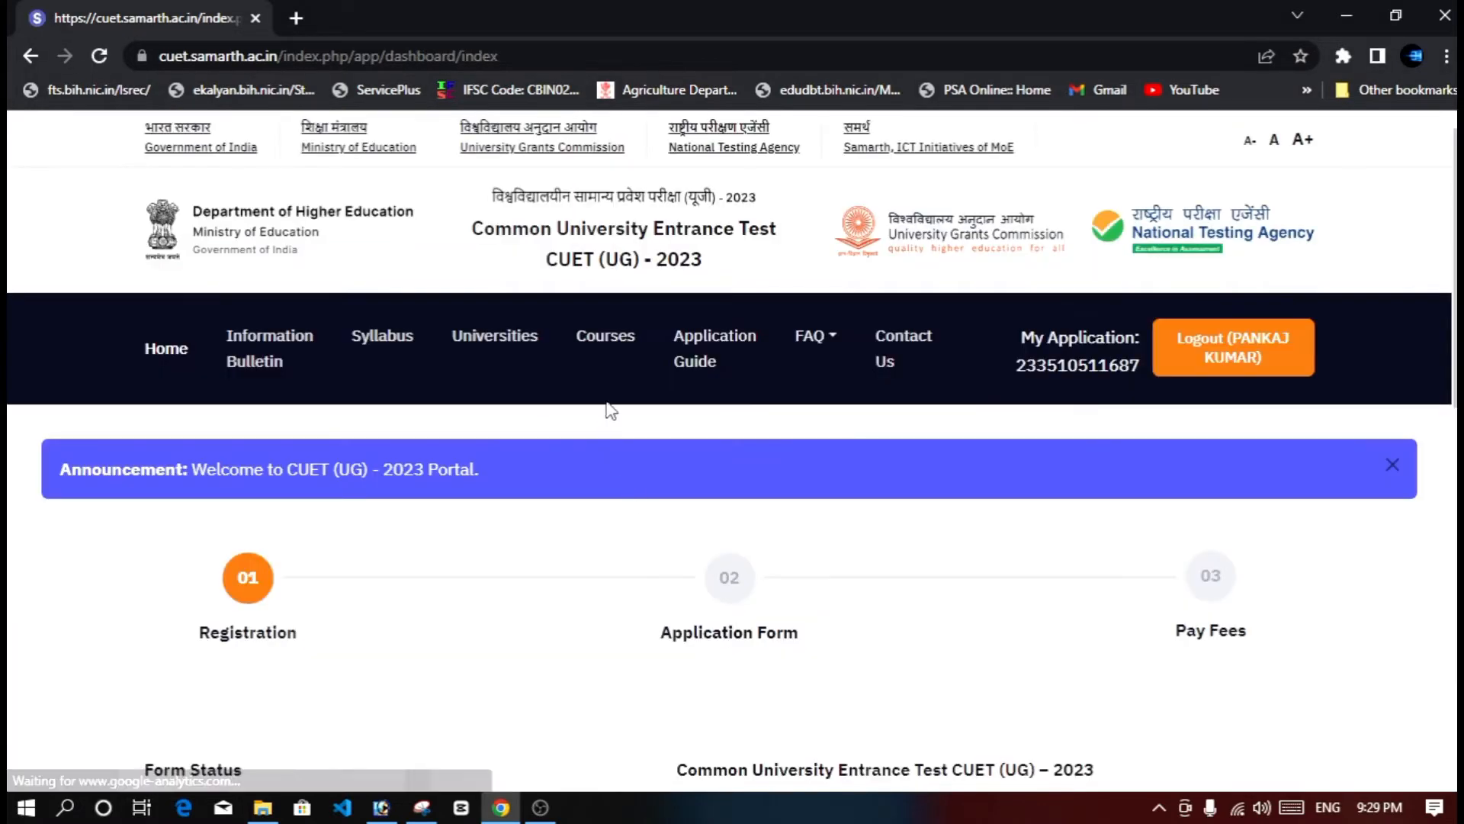
scroll(584, 524, down, 1)
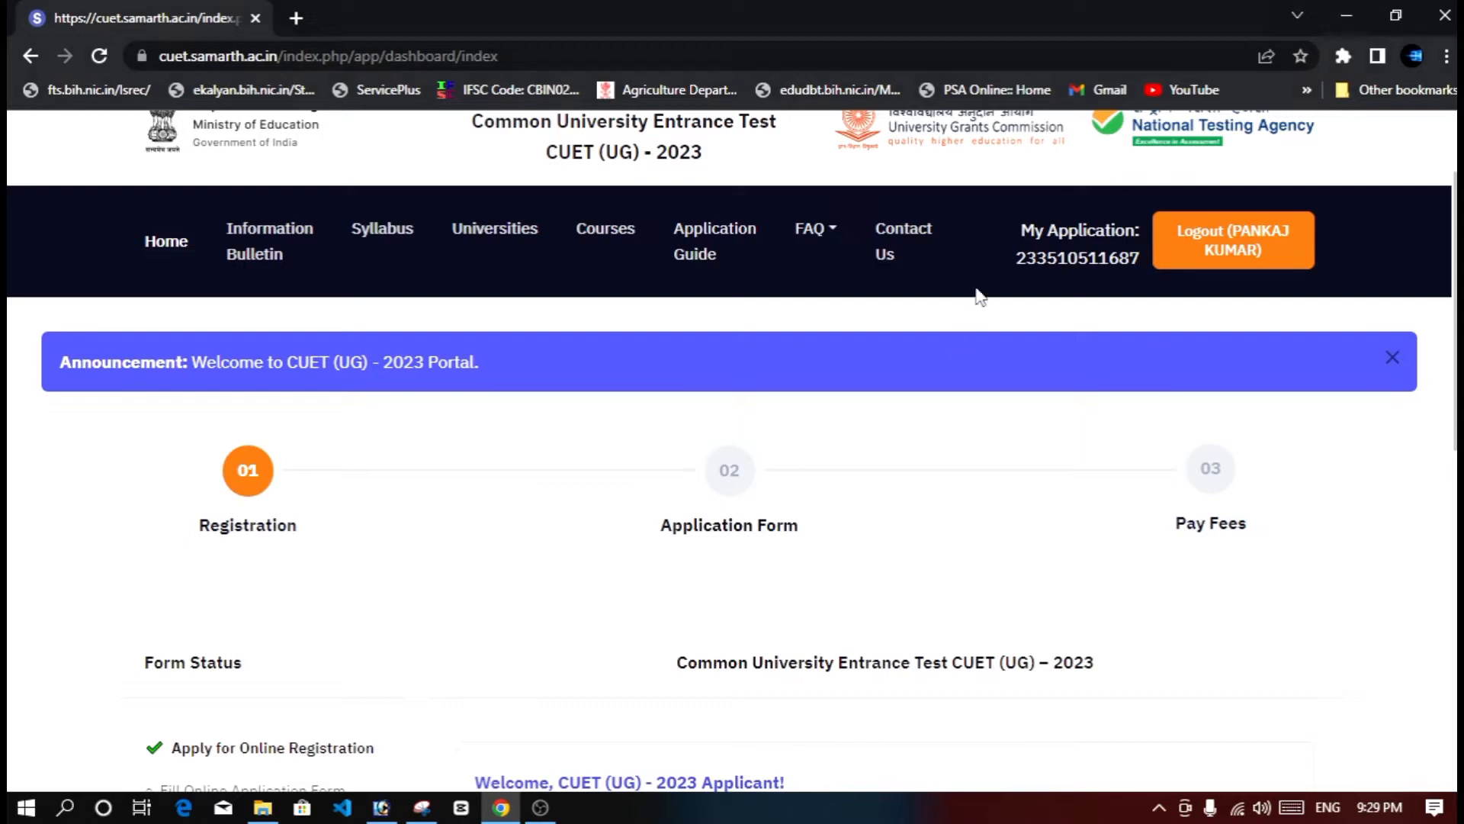
drag(1014, 259, 1143, 266)
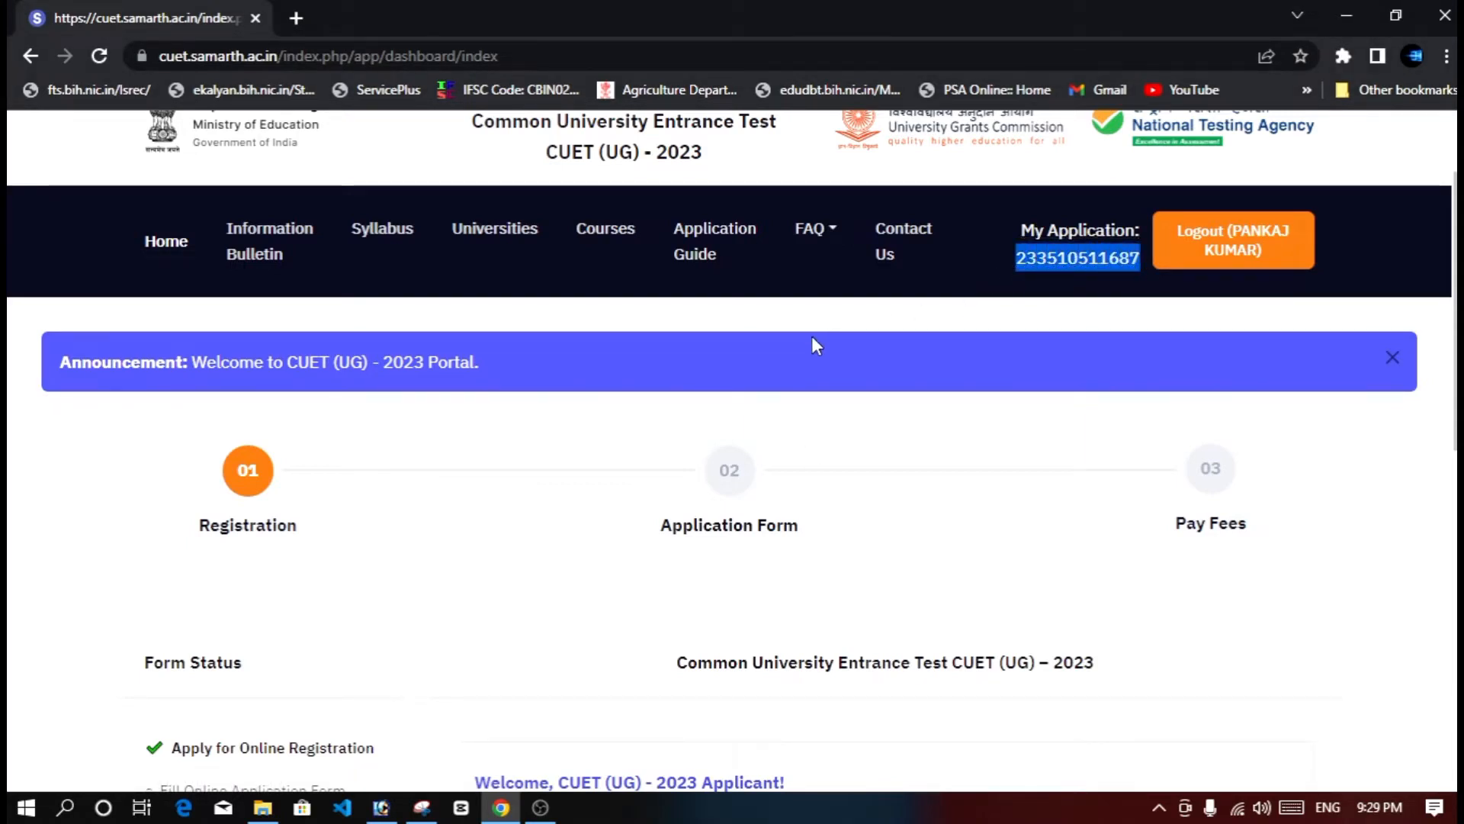
scroll(762, 353, down, 4)
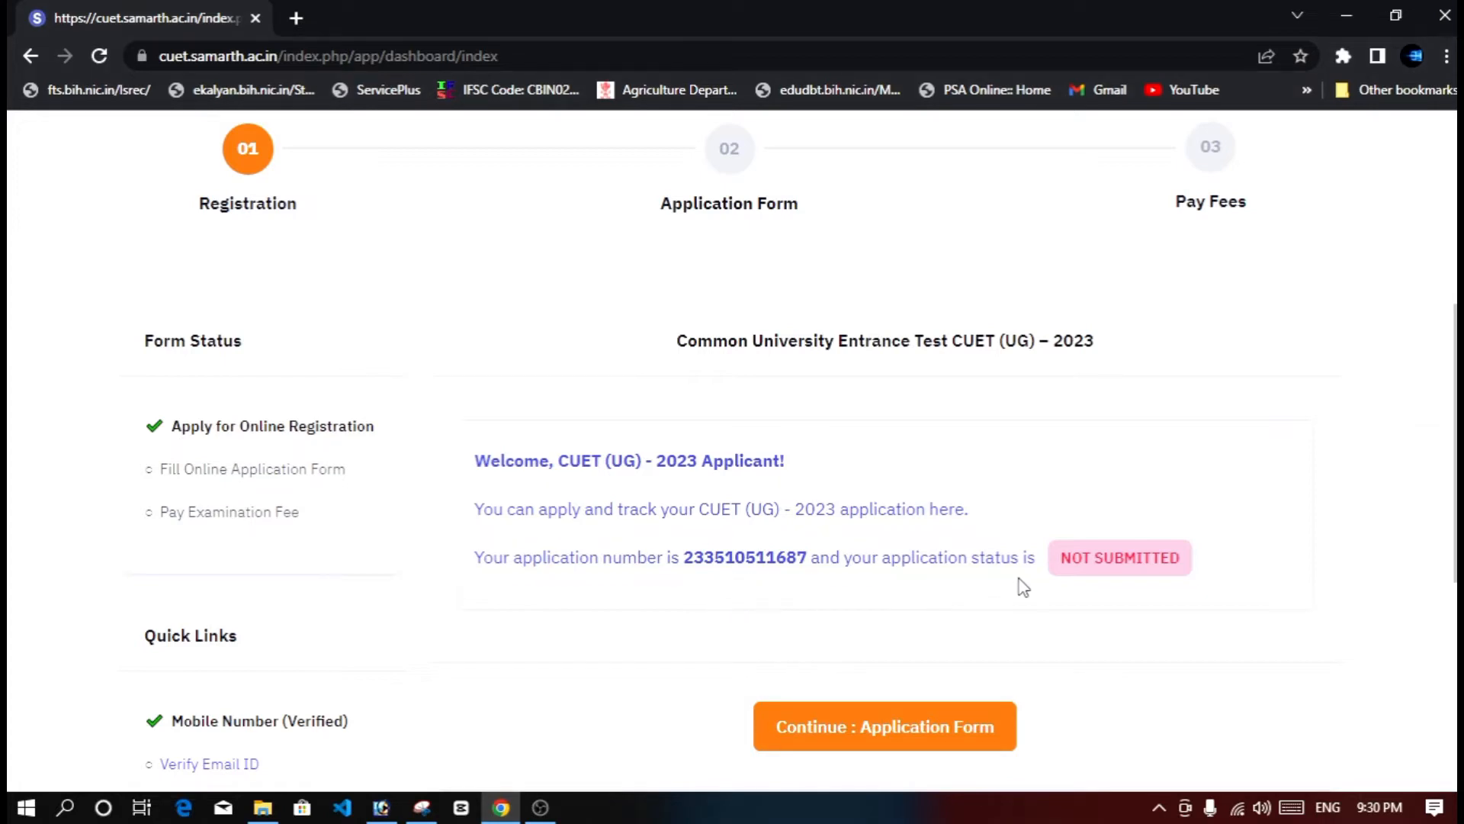
scroll(1022, 586, down, 1)
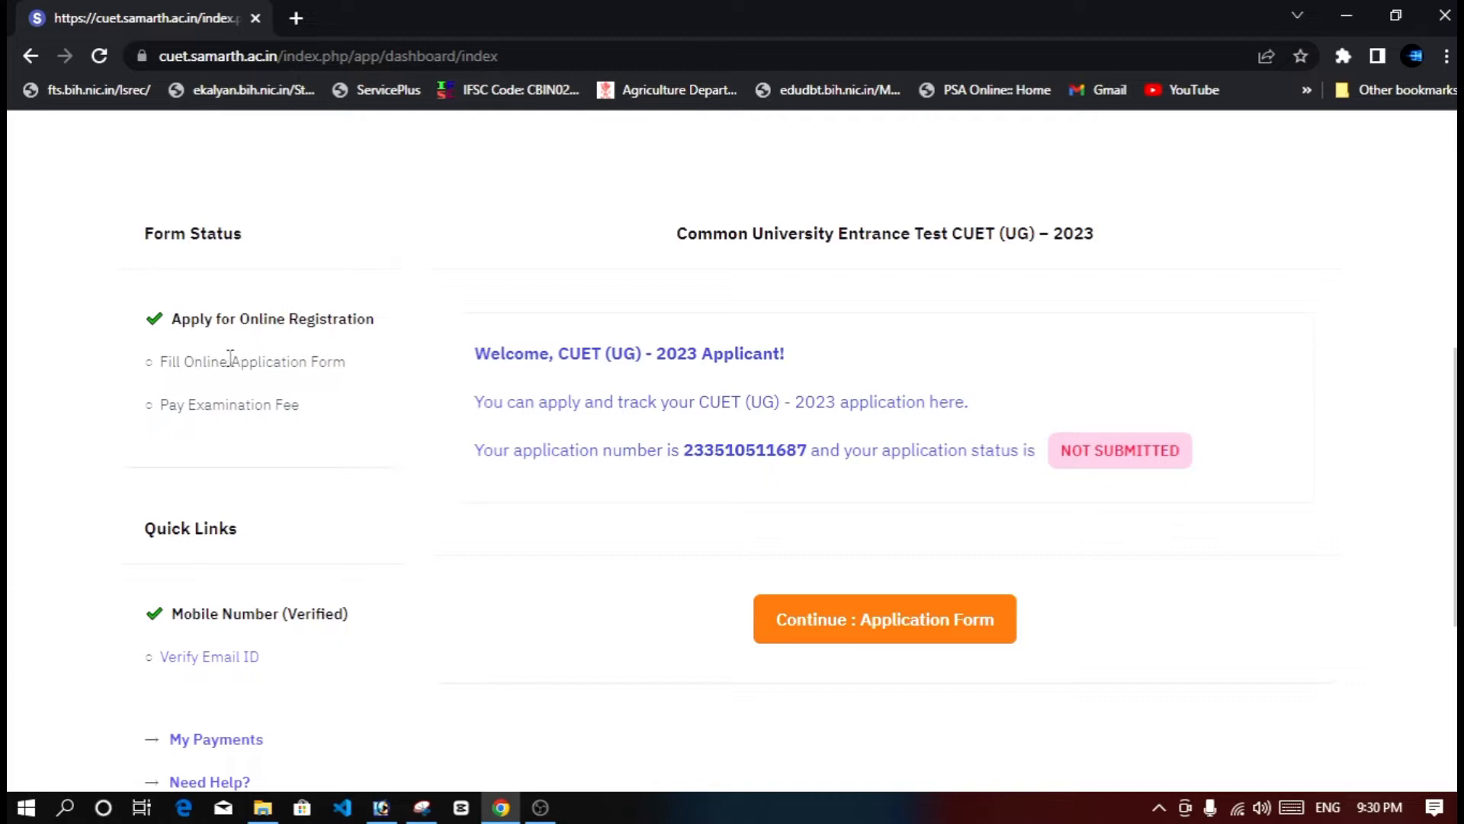
- Open the application form's personal details page and choose the gender
click(874, 642)
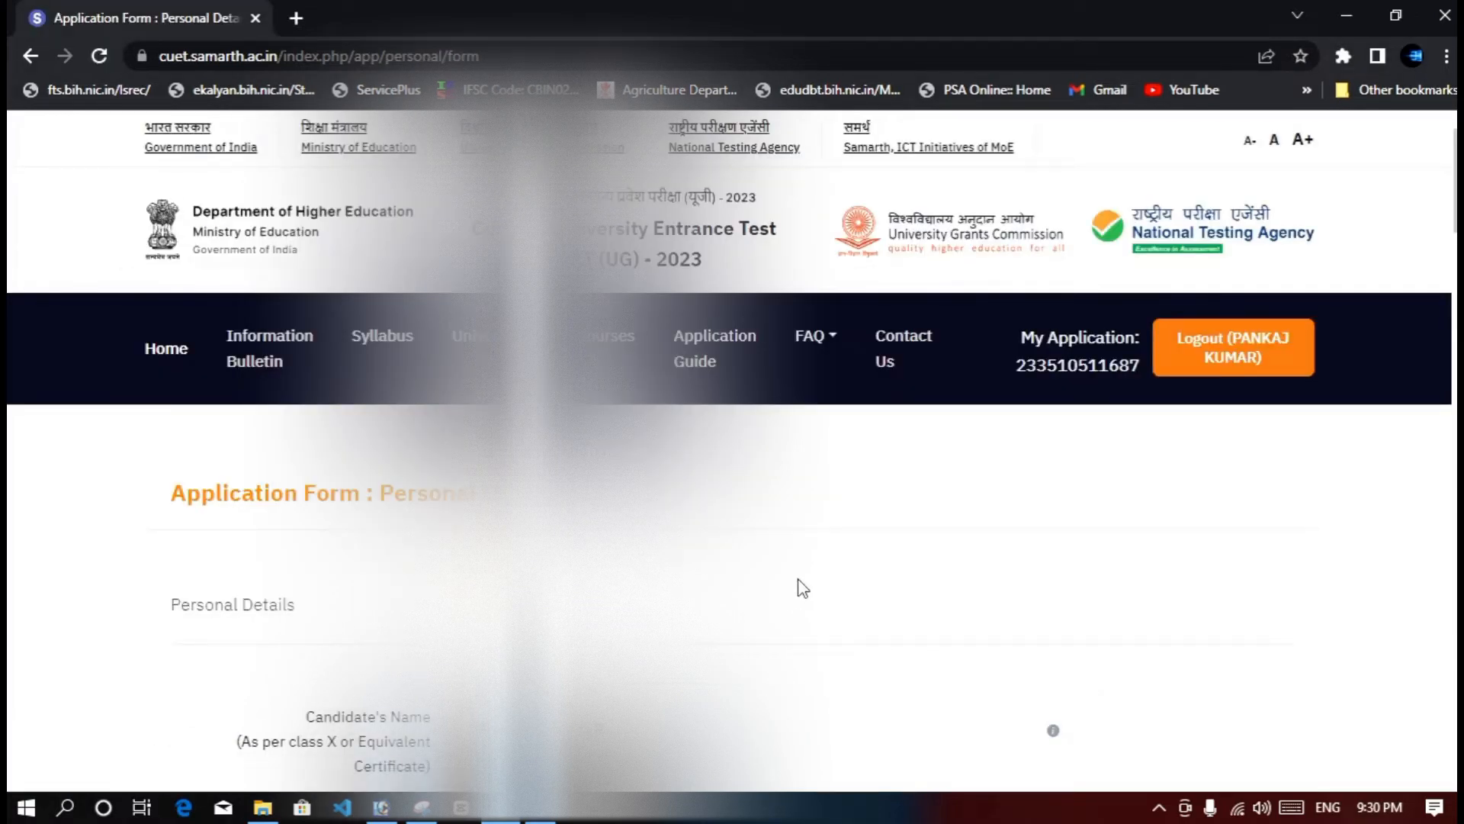
scroll(639, 539, down, 4)
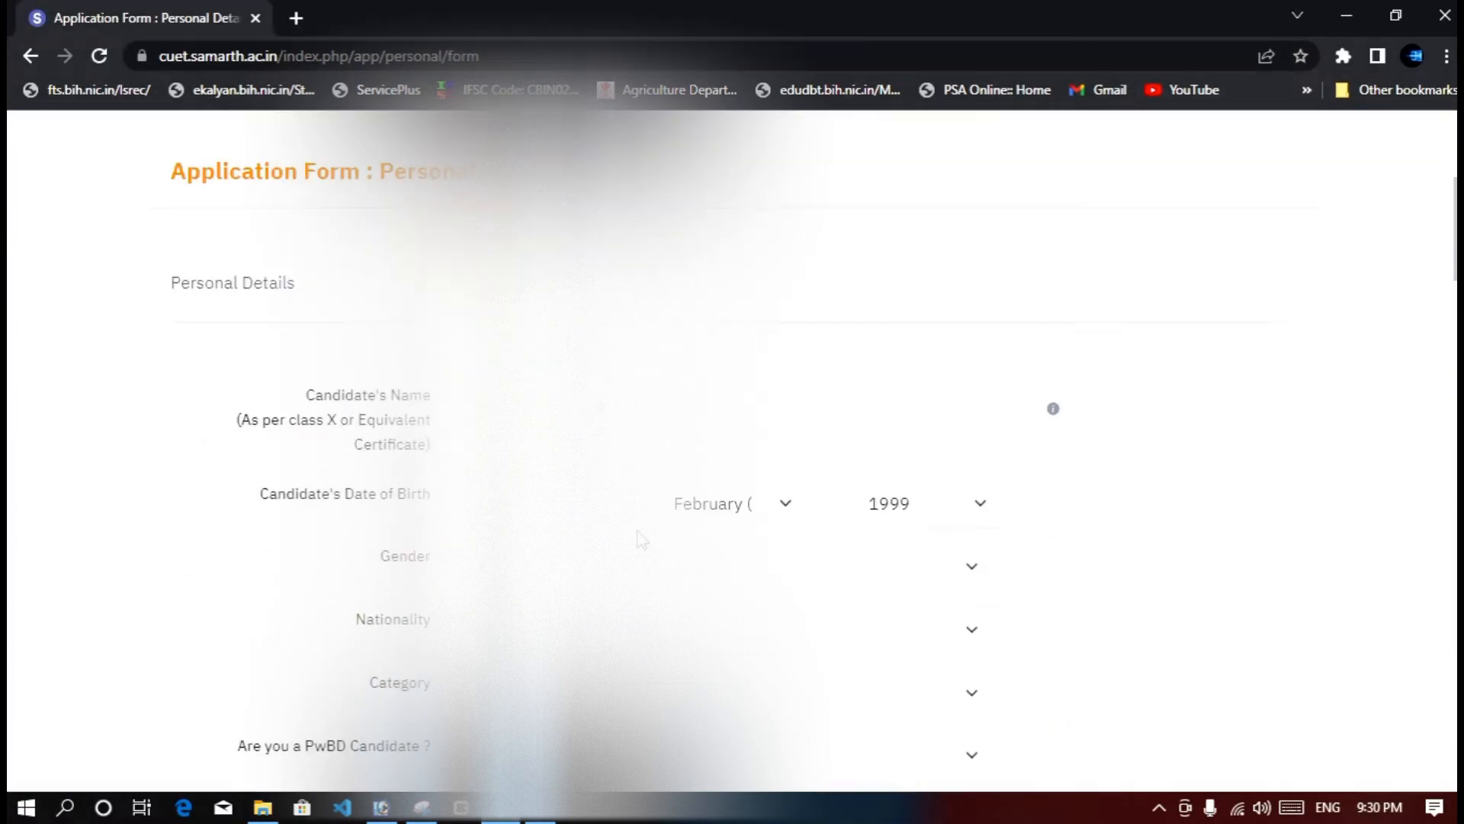
scroll(641, 452, down, 1)
click(639, 435)
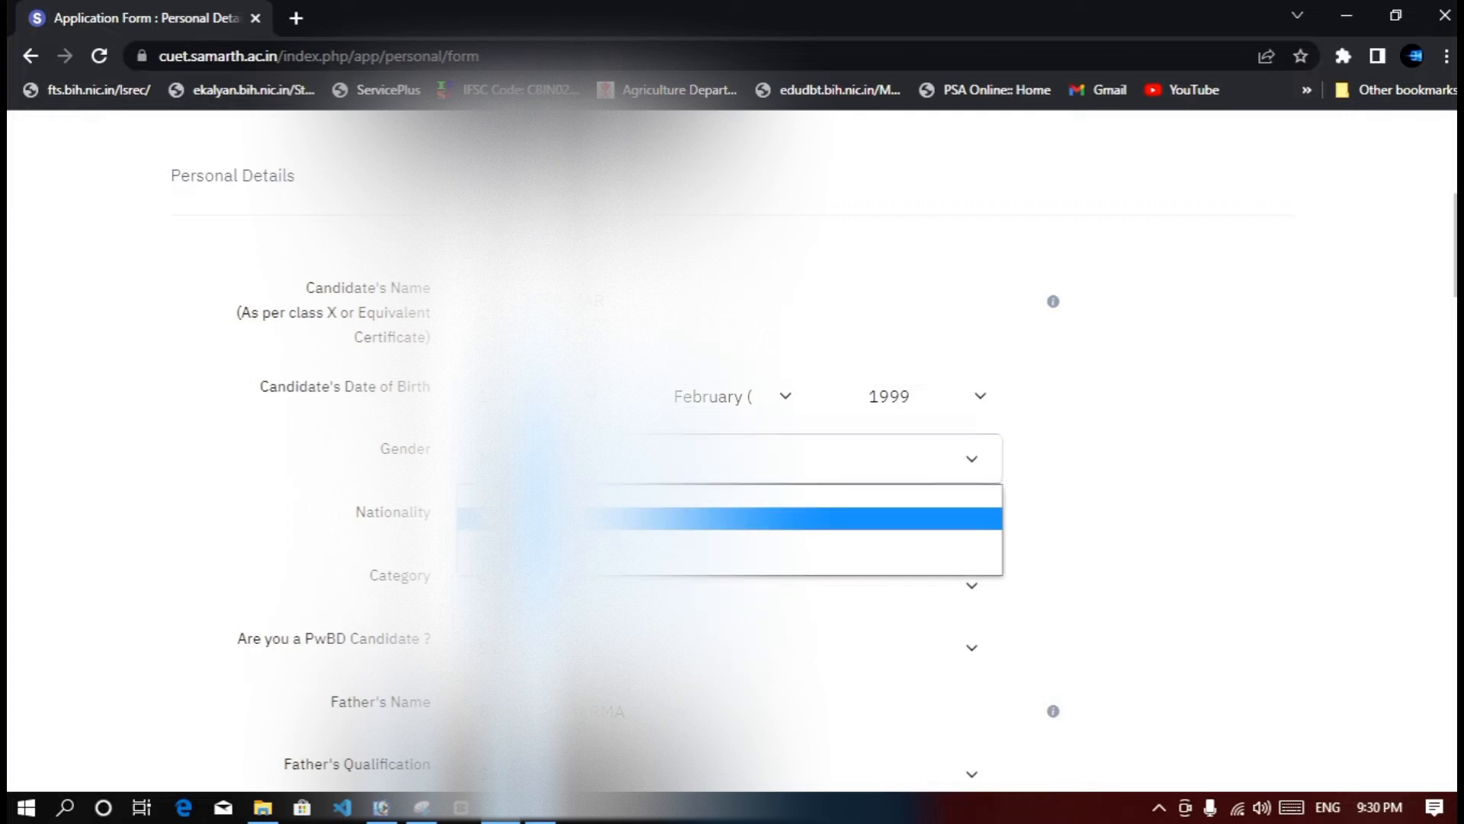
scroll(666, 465, down, 3)
scroll(670, 469, down, 1)
scroll(732, 450, up, 1)
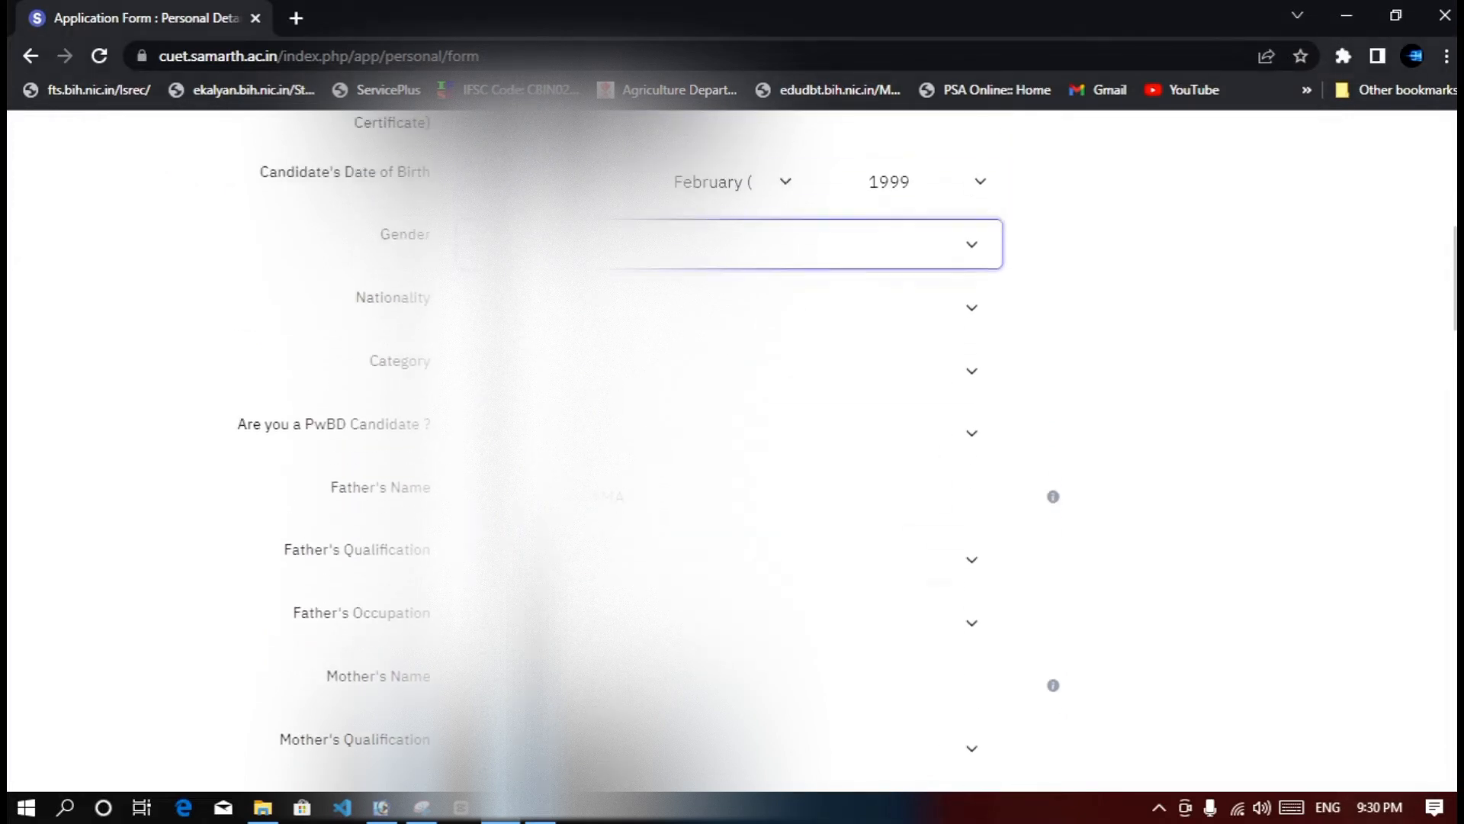
scroll(648, 450, up, 1)
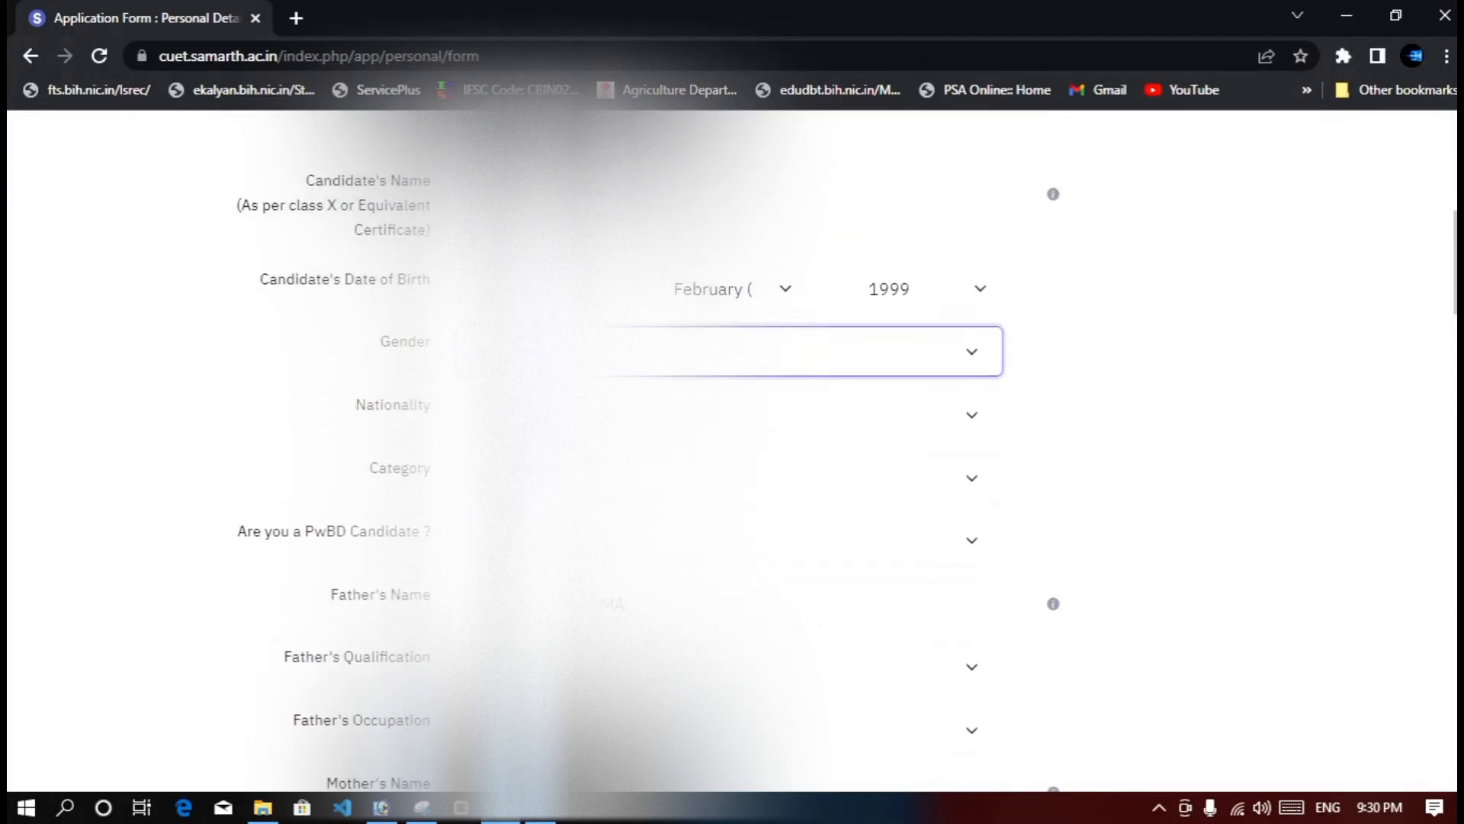
- Choose the Category from its list and set PwBD candidate status to the second option
click(551, 478)
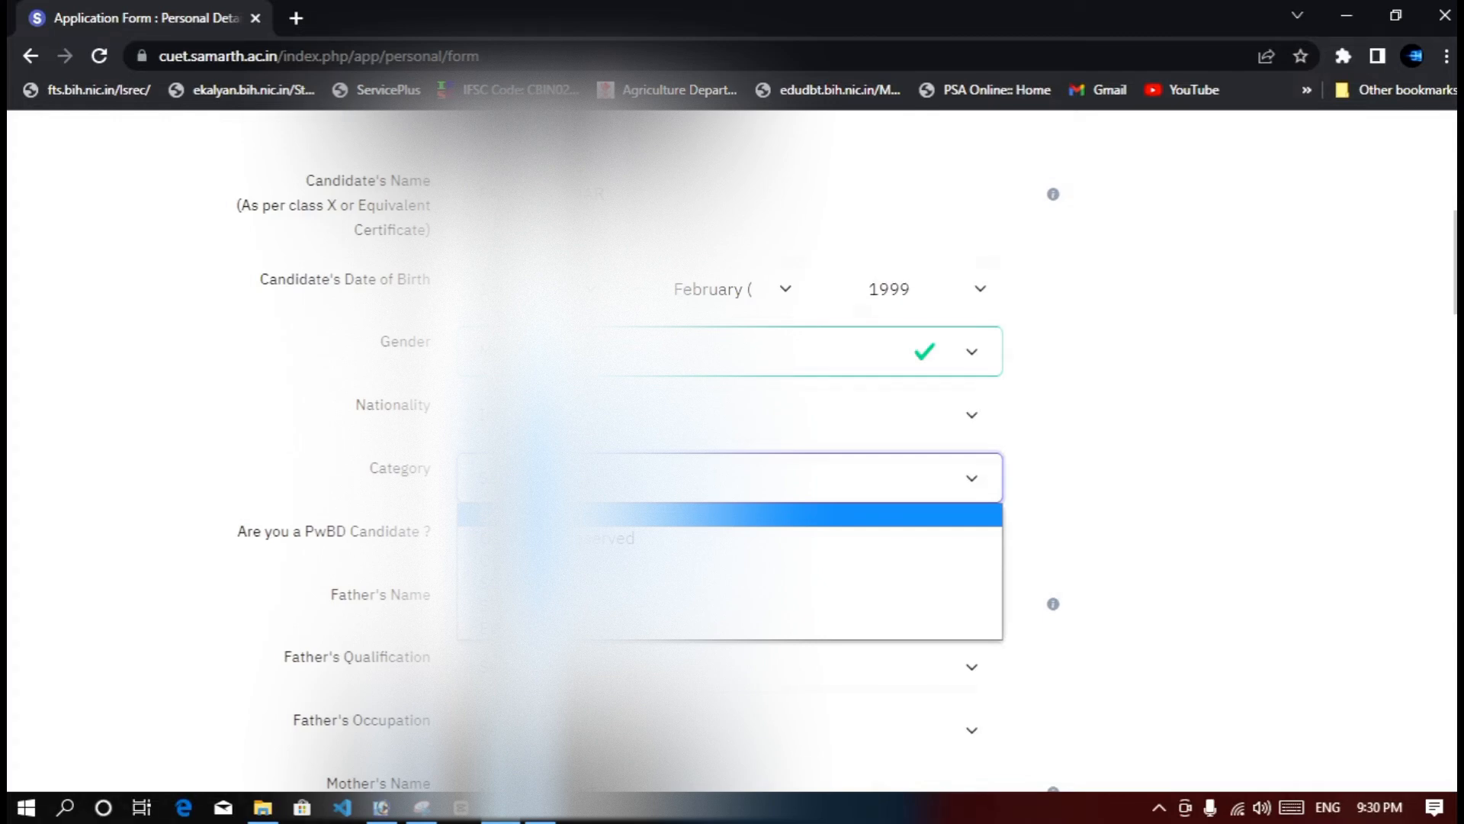
key(Down)
key(Down)
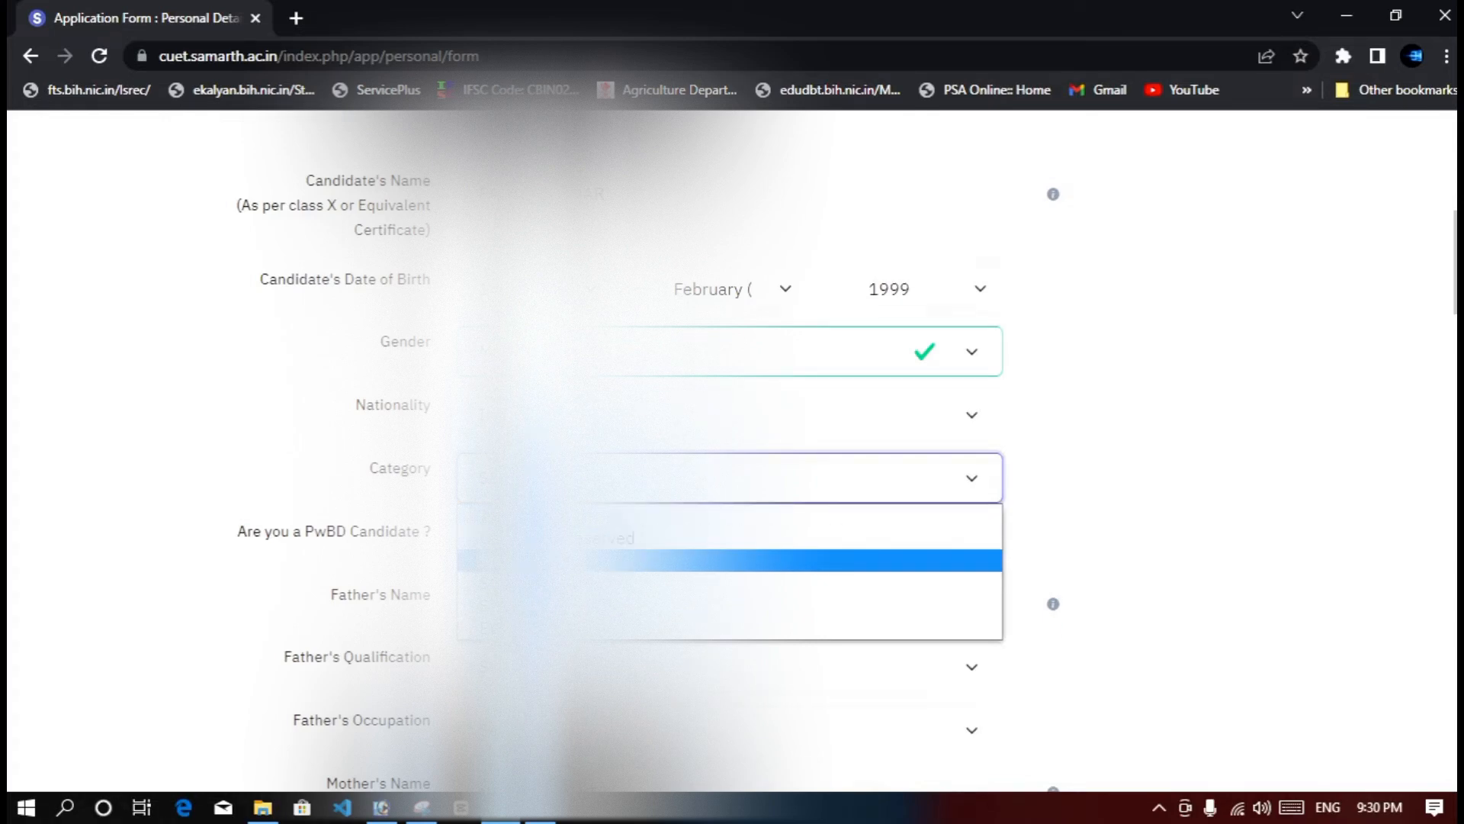
key(Down)
key(Down)
key(Up)
key(Up)
key(Return)
click(543, 541)
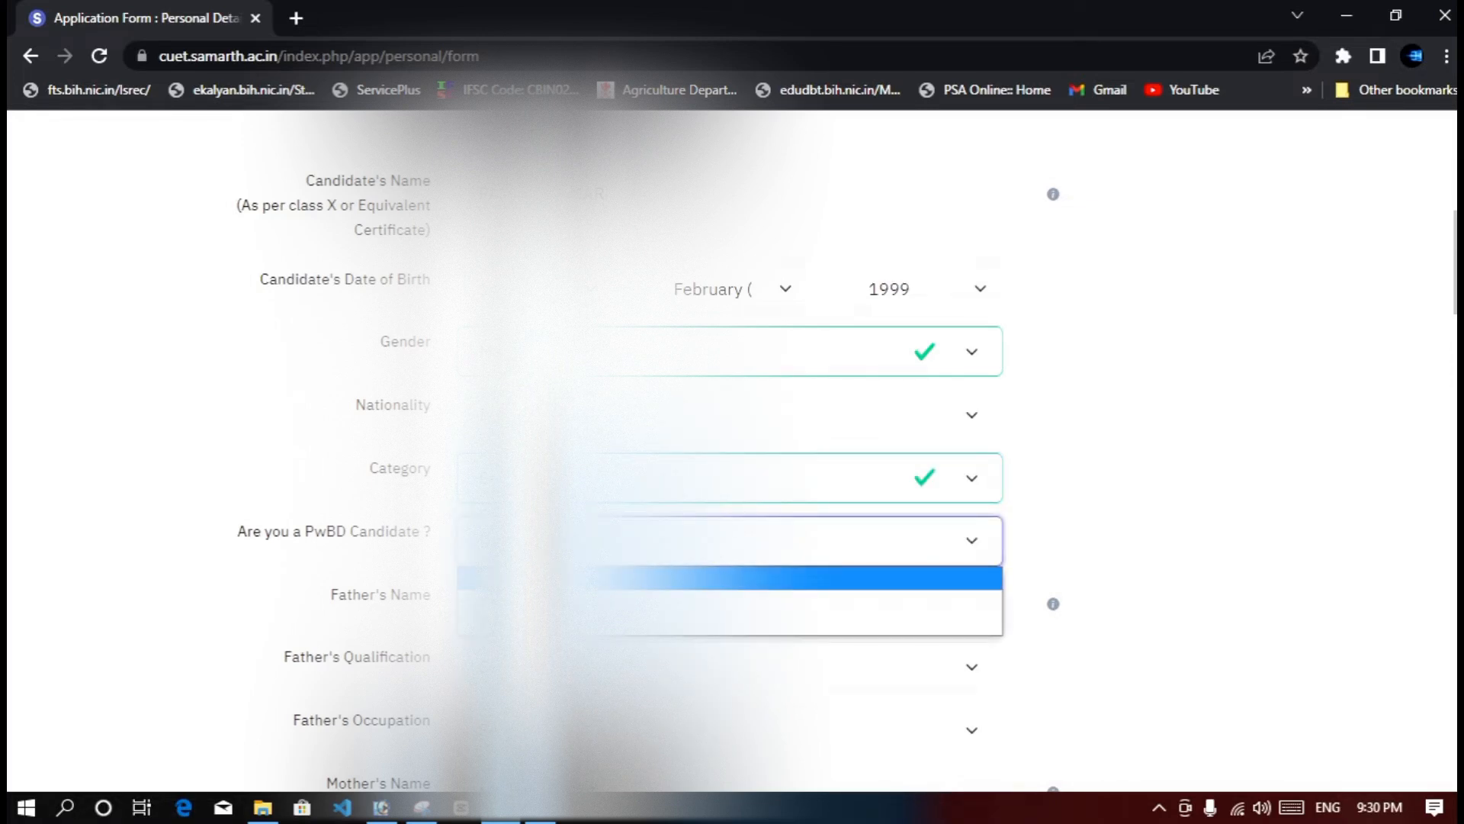
key(Down)
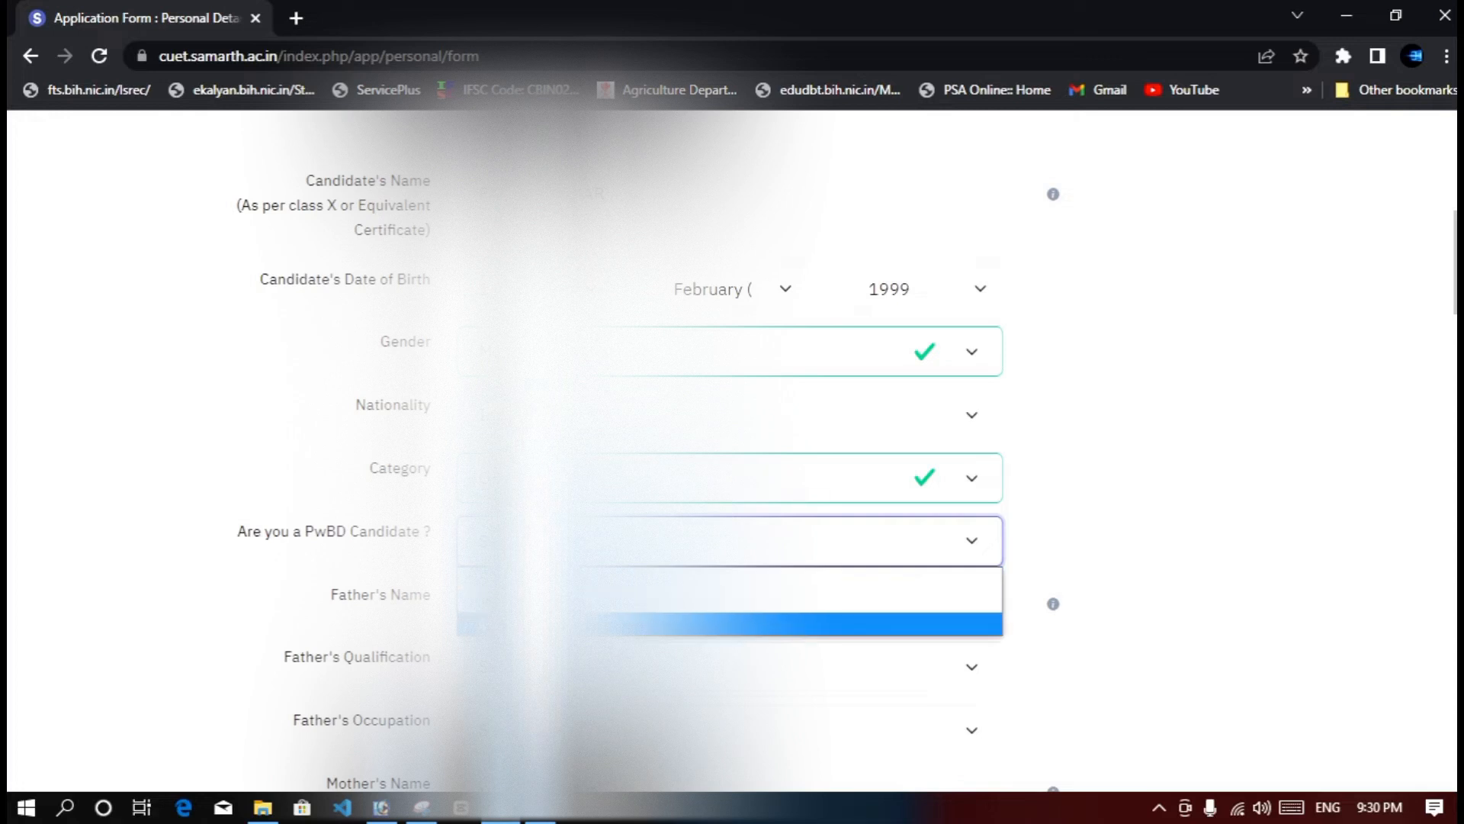
key(Return)
- Set Father's Qualification to Not Applicable
scroll(732, 450, down, 1)
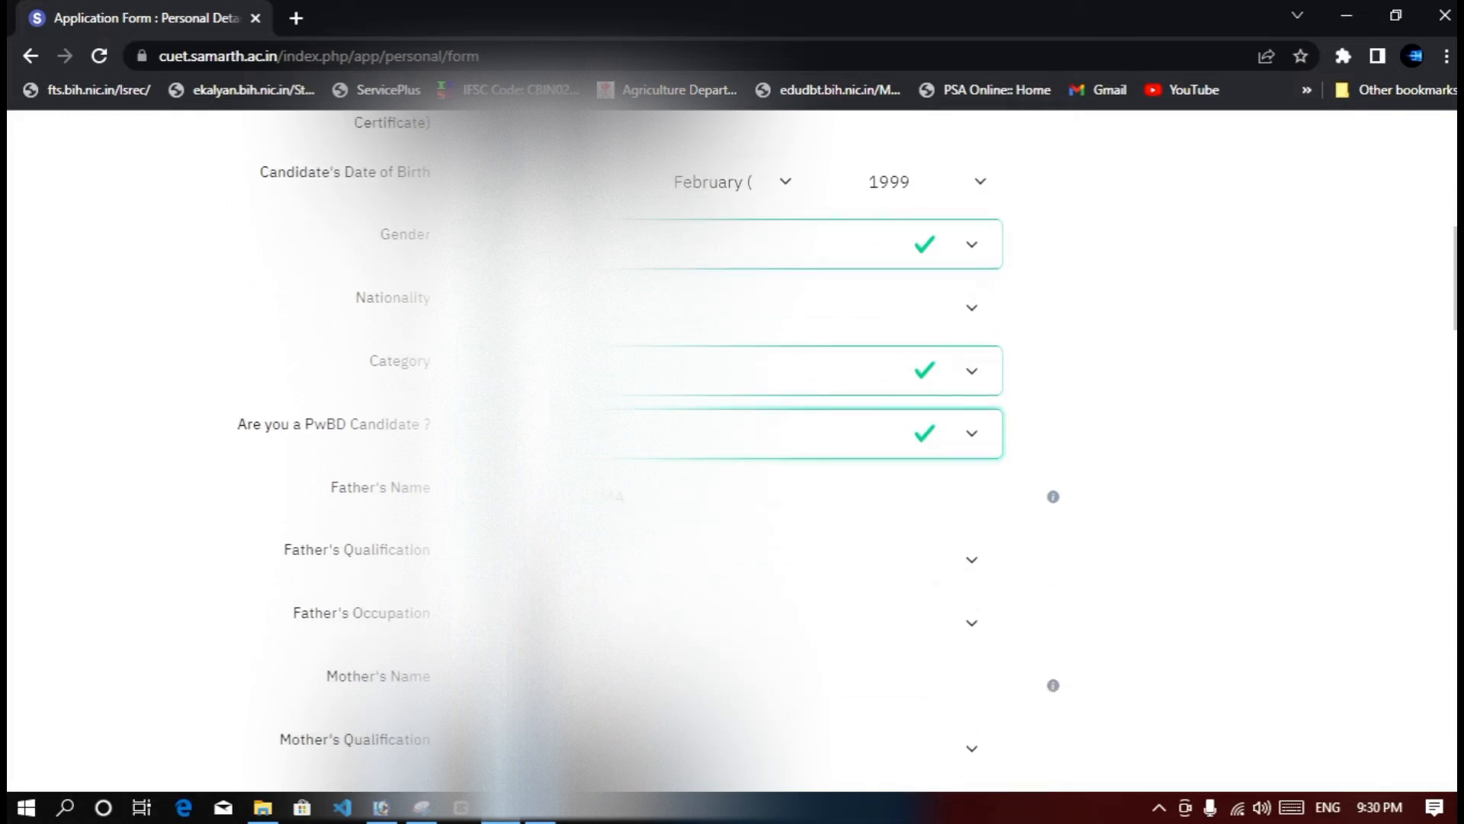
click(574, 560)
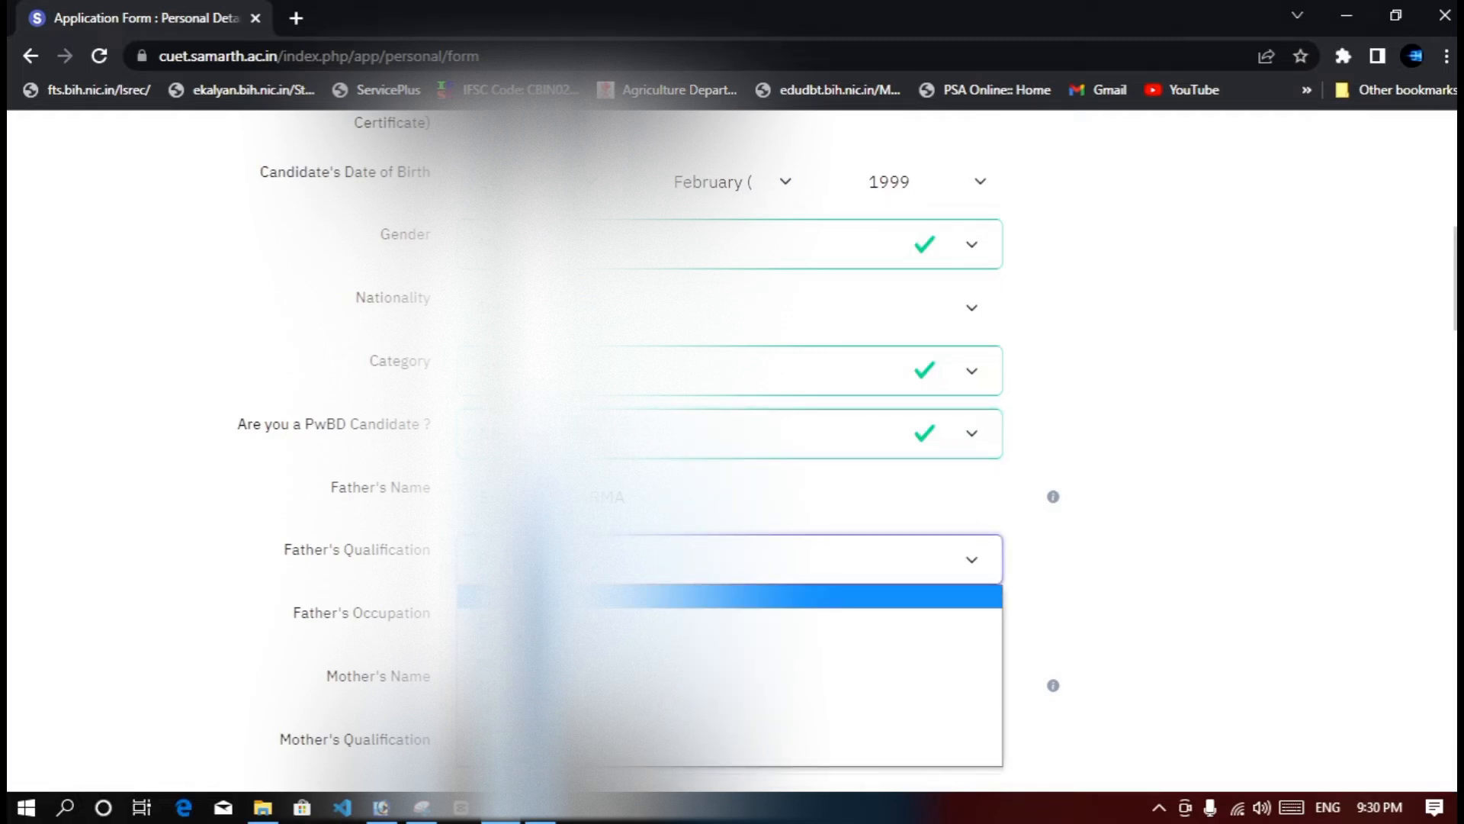
click(564, 597)
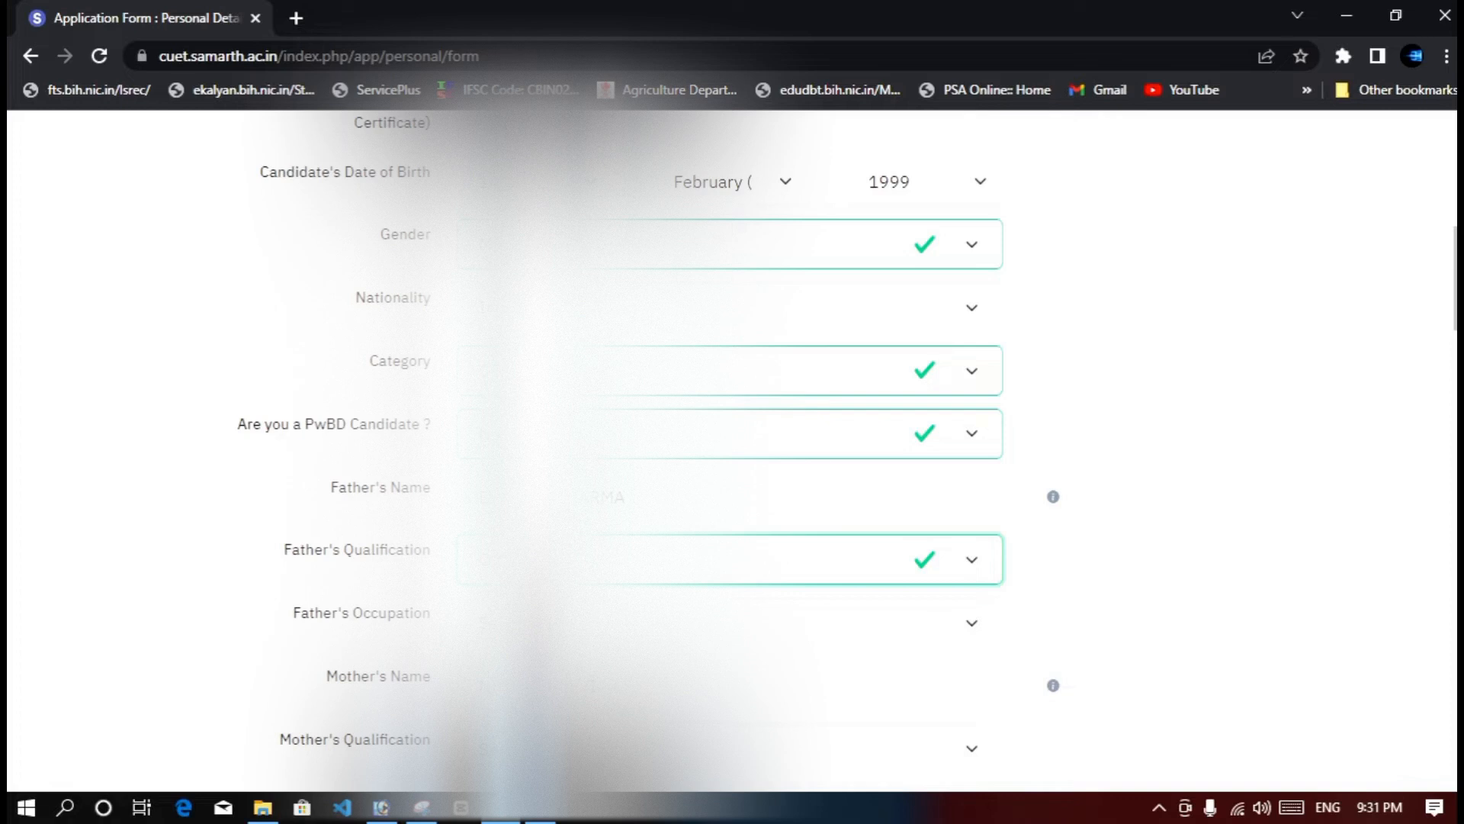
click(564, 560)
click(562, 619)
click(570, 623)
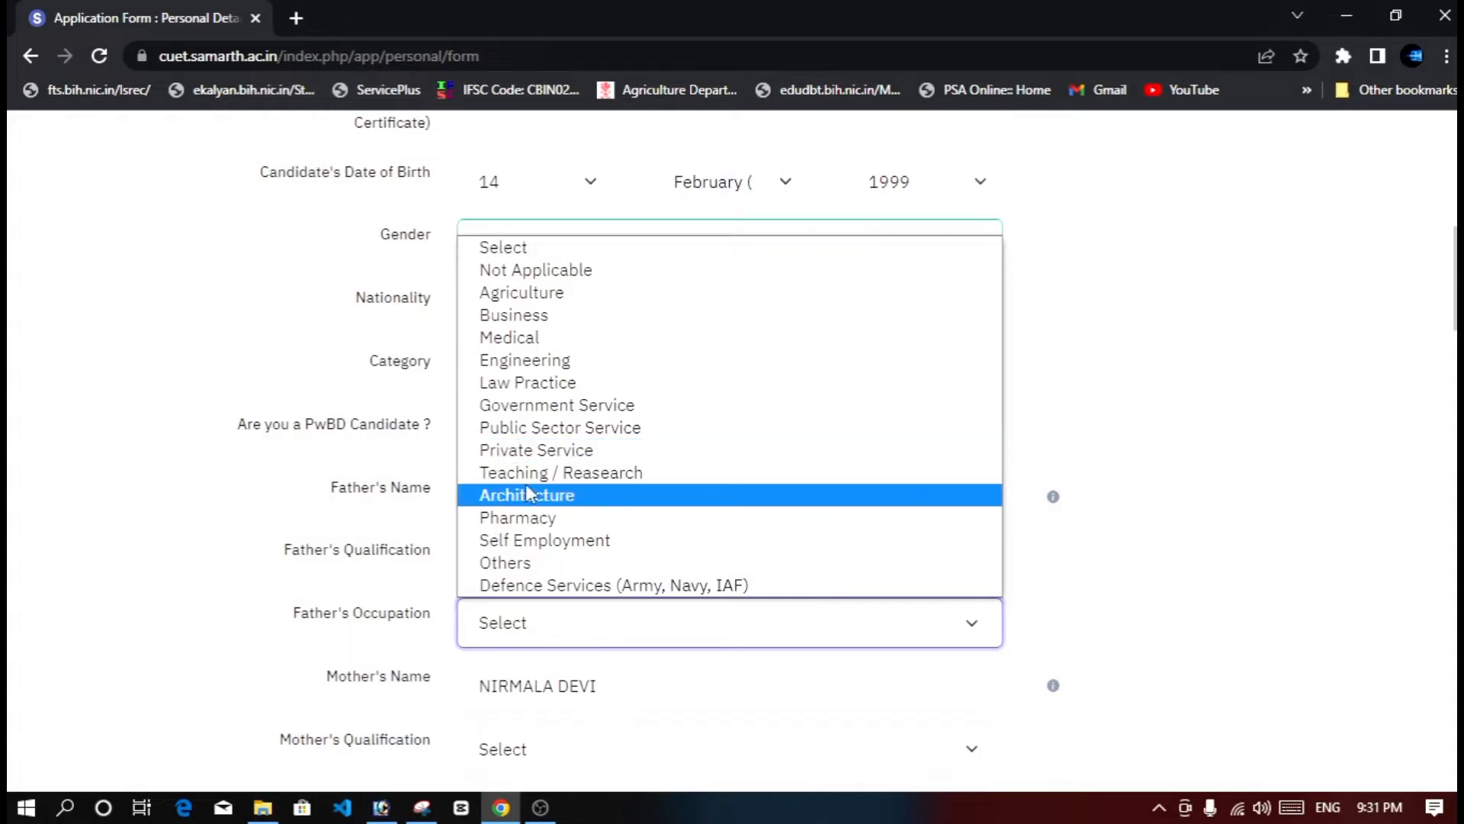
- Set father's occupation Agriculture, mother's qualification Matriculate, mother's occupation Others (Including House Wife)
click(522, 292)
scroll(491, 484, down, 3)
click(551, 540)
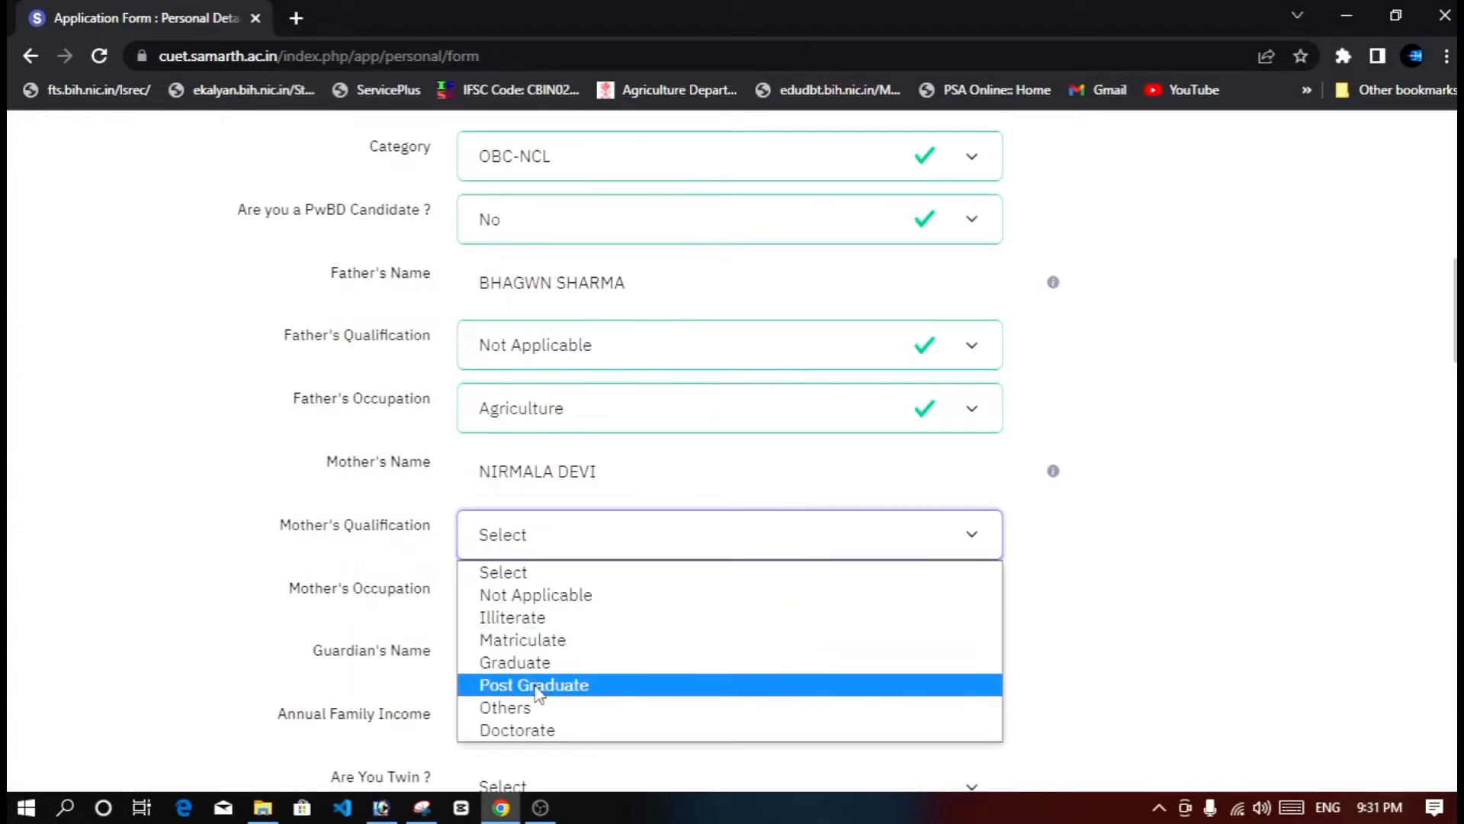
click(540, 618)
click(550, 597)
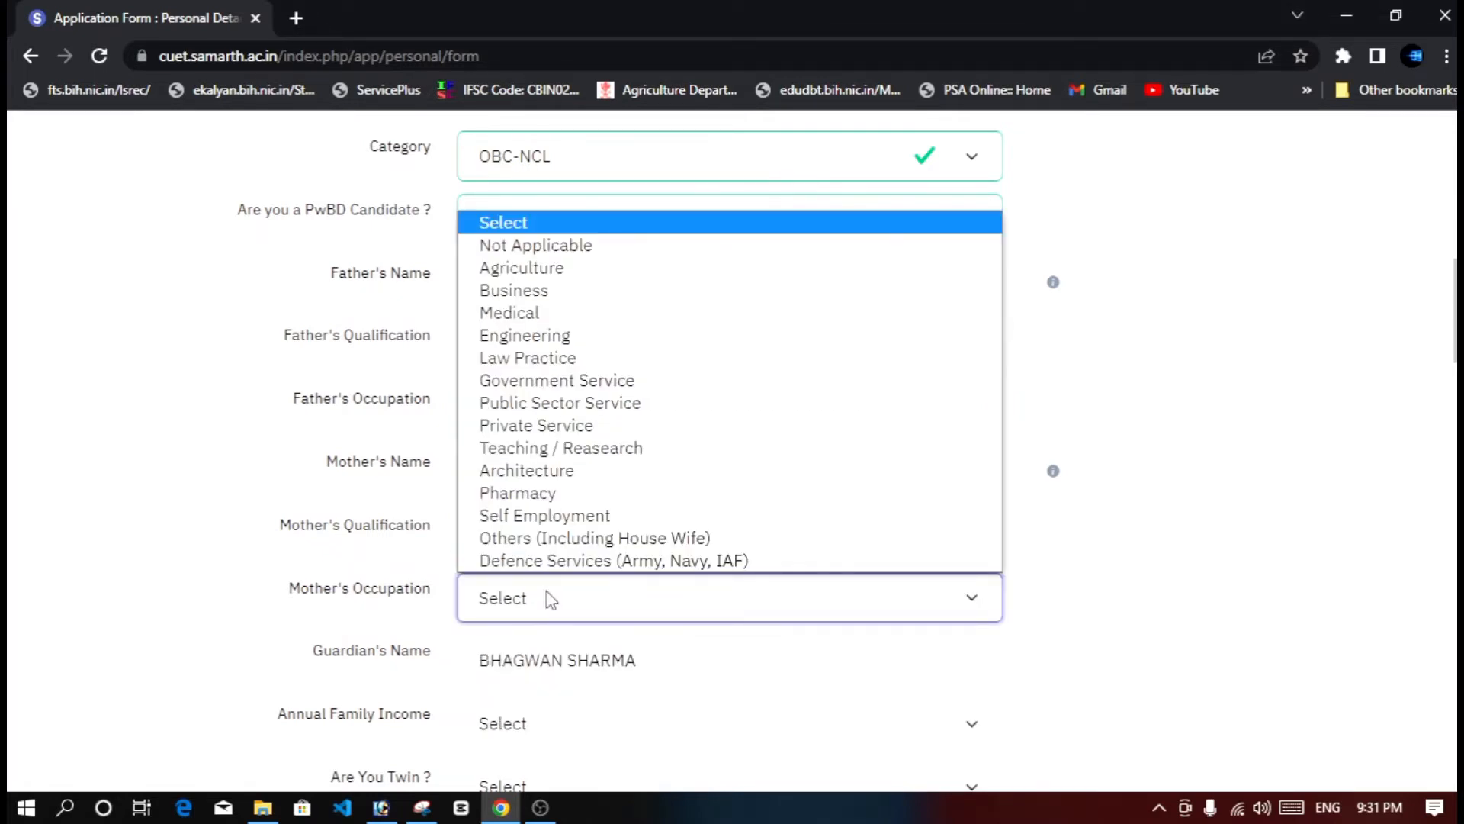
click(603, 543)
- Set annual family income to UPTO 100000, twin to No and domicile state to BIHAR
scroll(524, 510, down, 3)
click(523, 509)
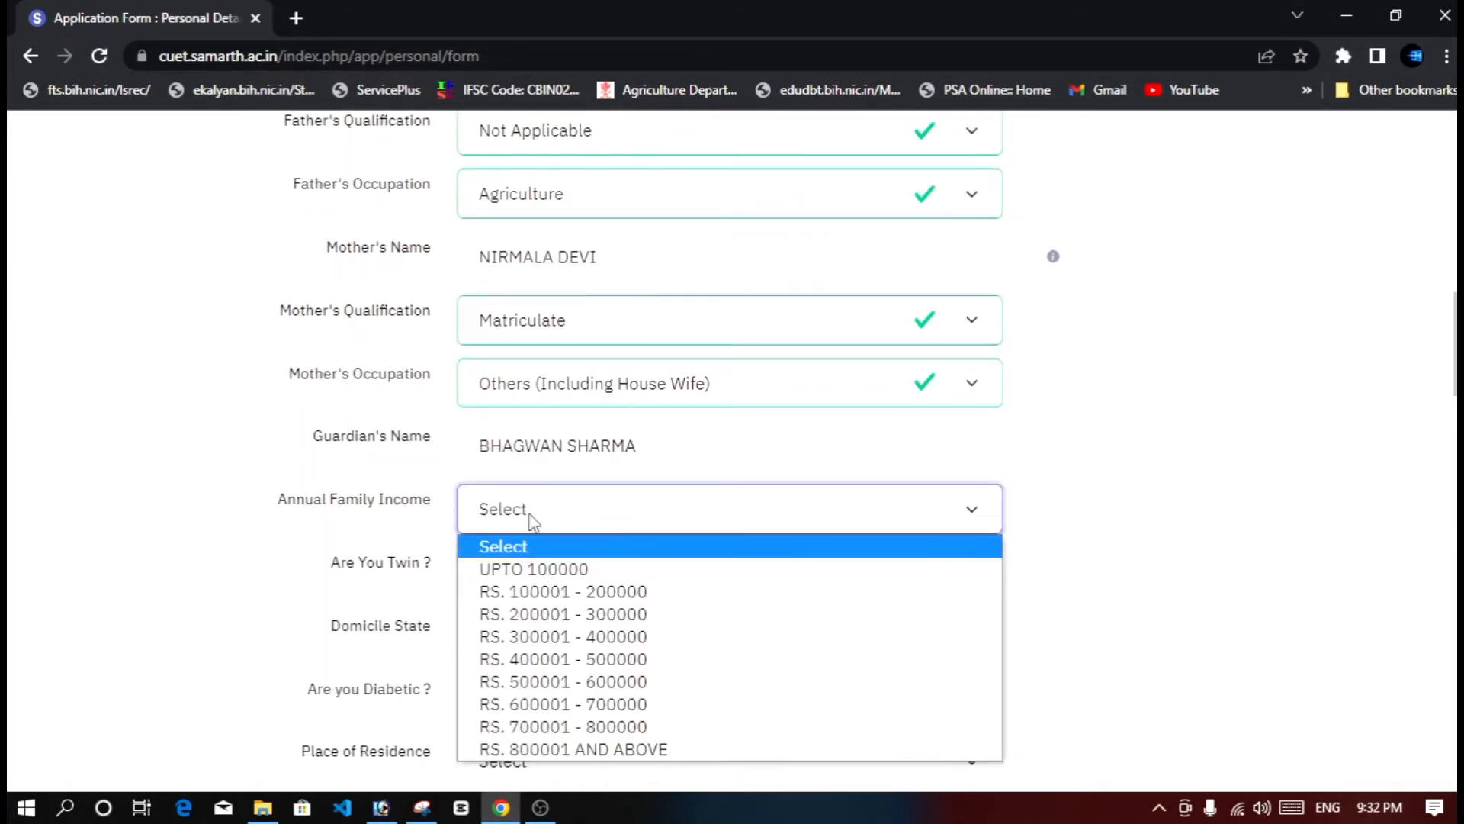
click(611, 577)
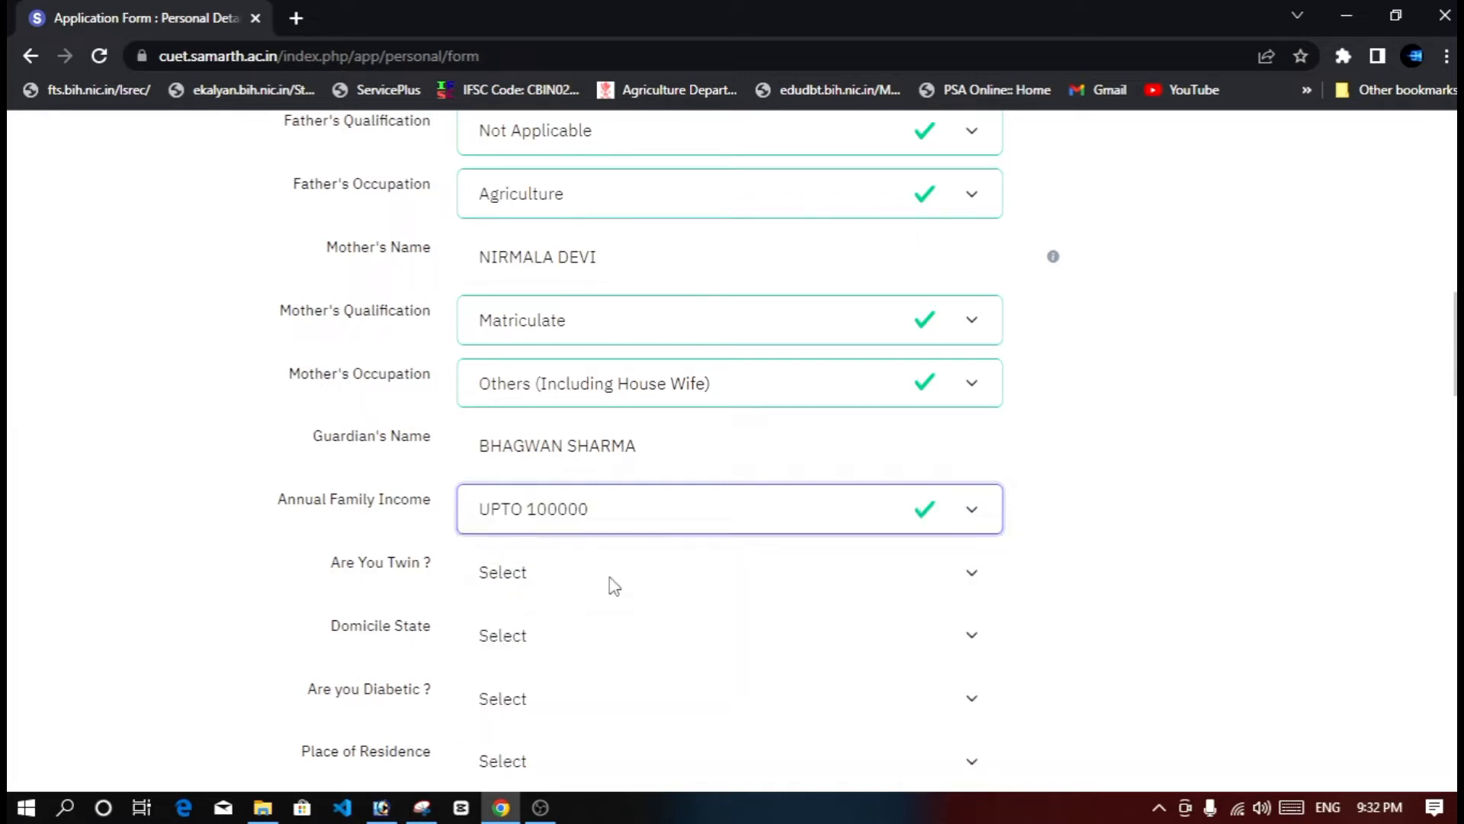
click(567, 582)
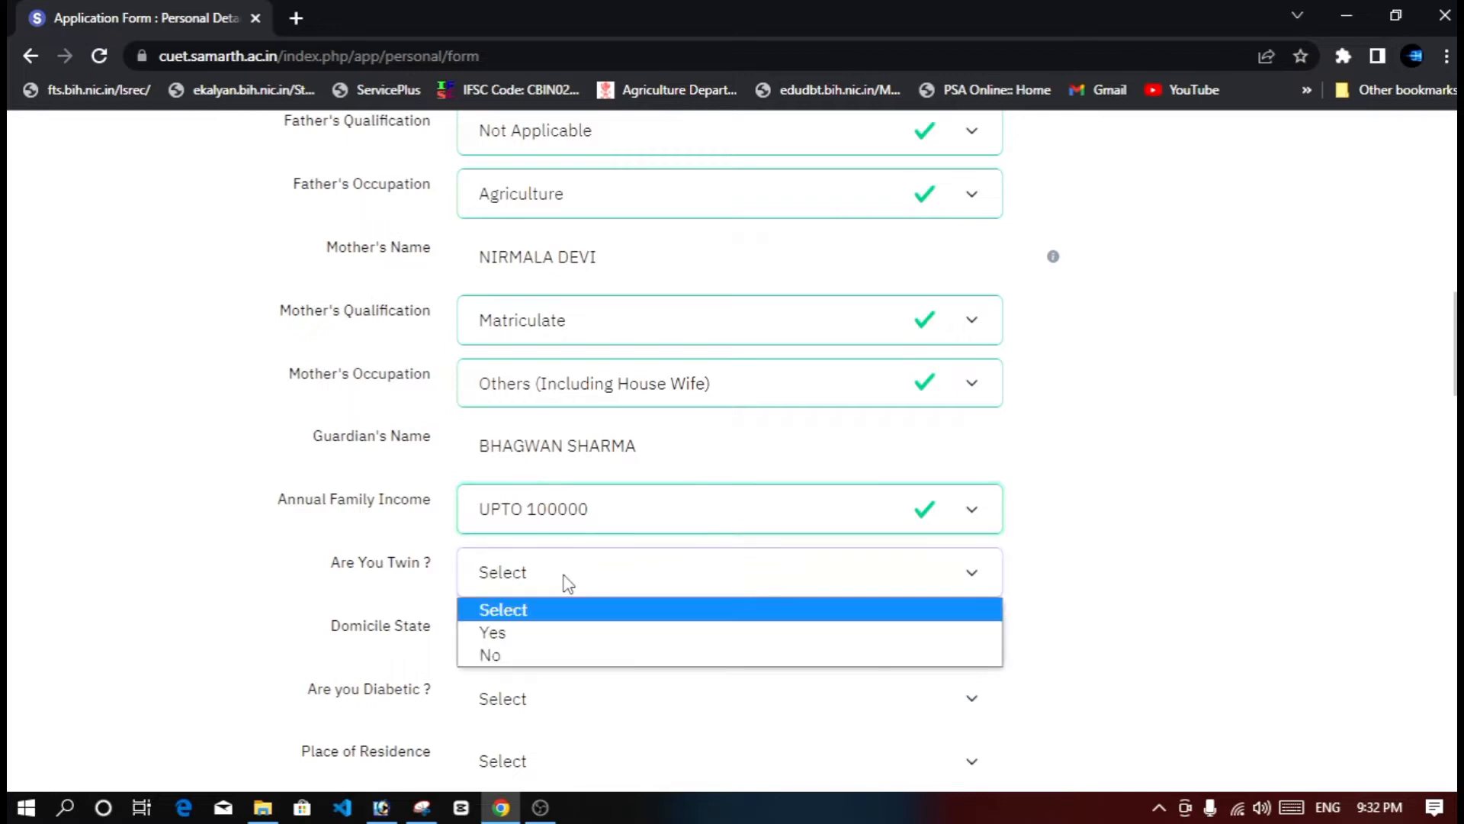
click(511, 652)
scroll(524, 645, down, 1)
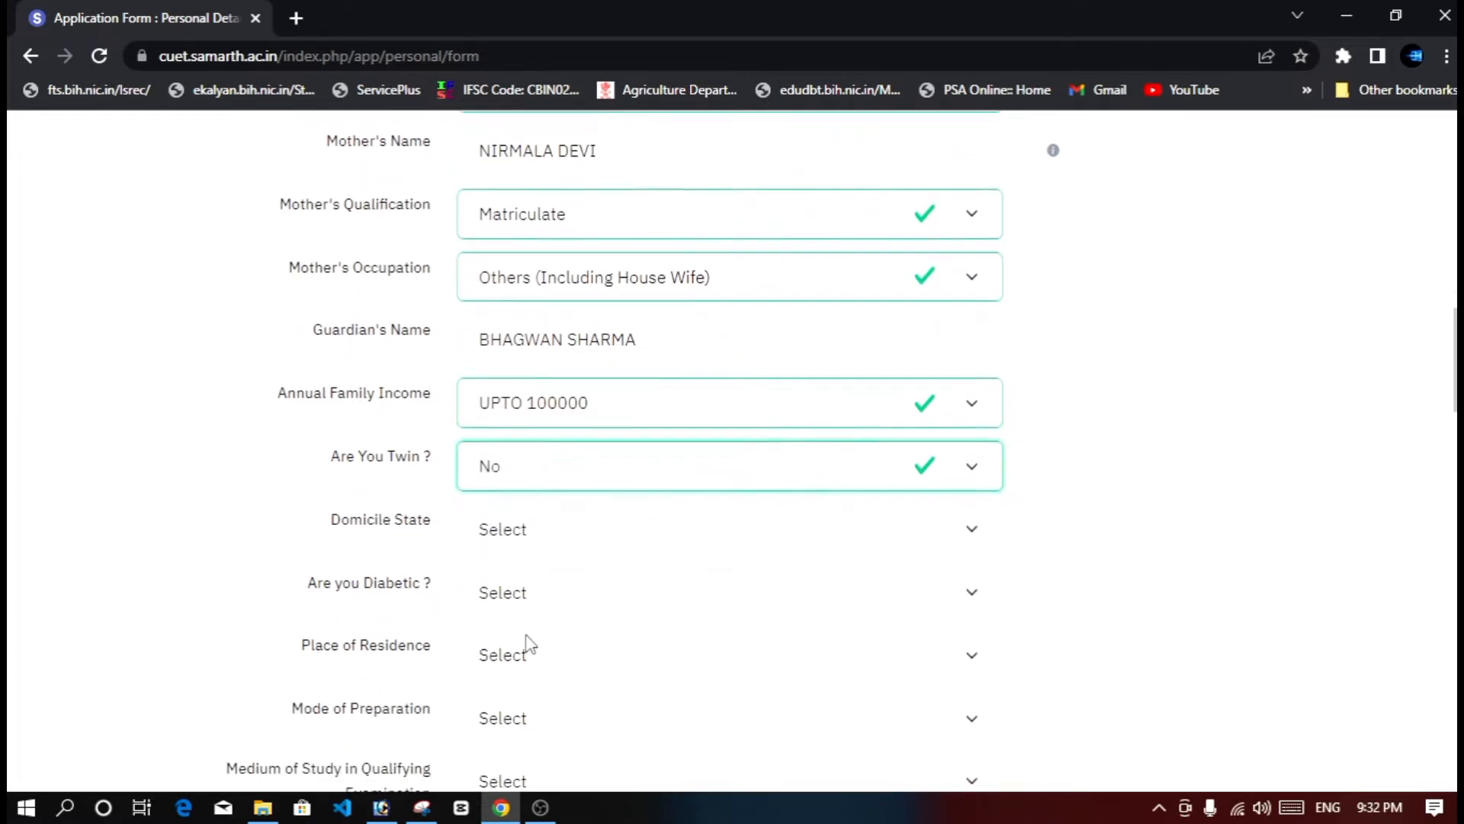
click(552, 534)
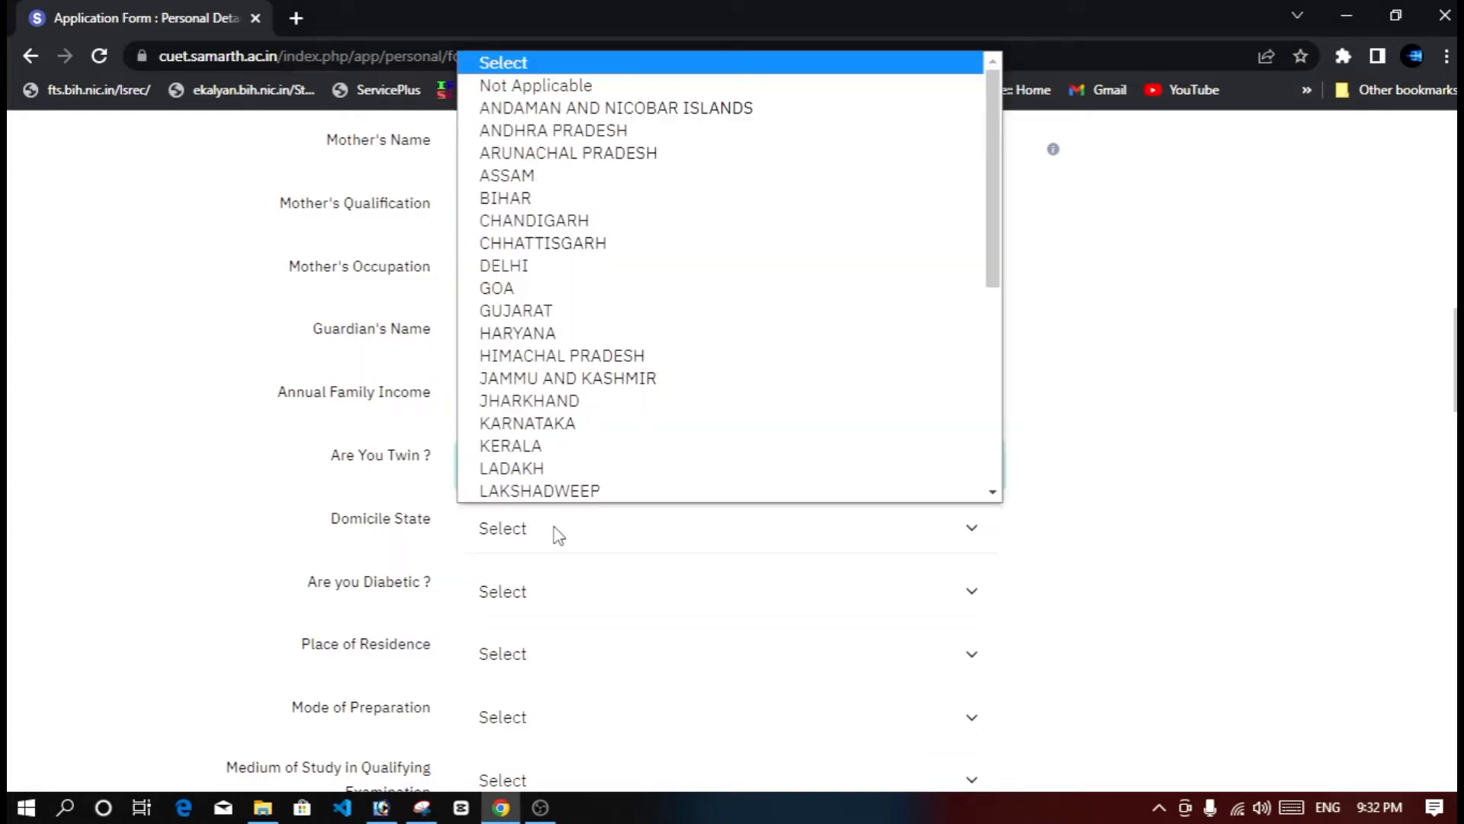
click(519, 200)
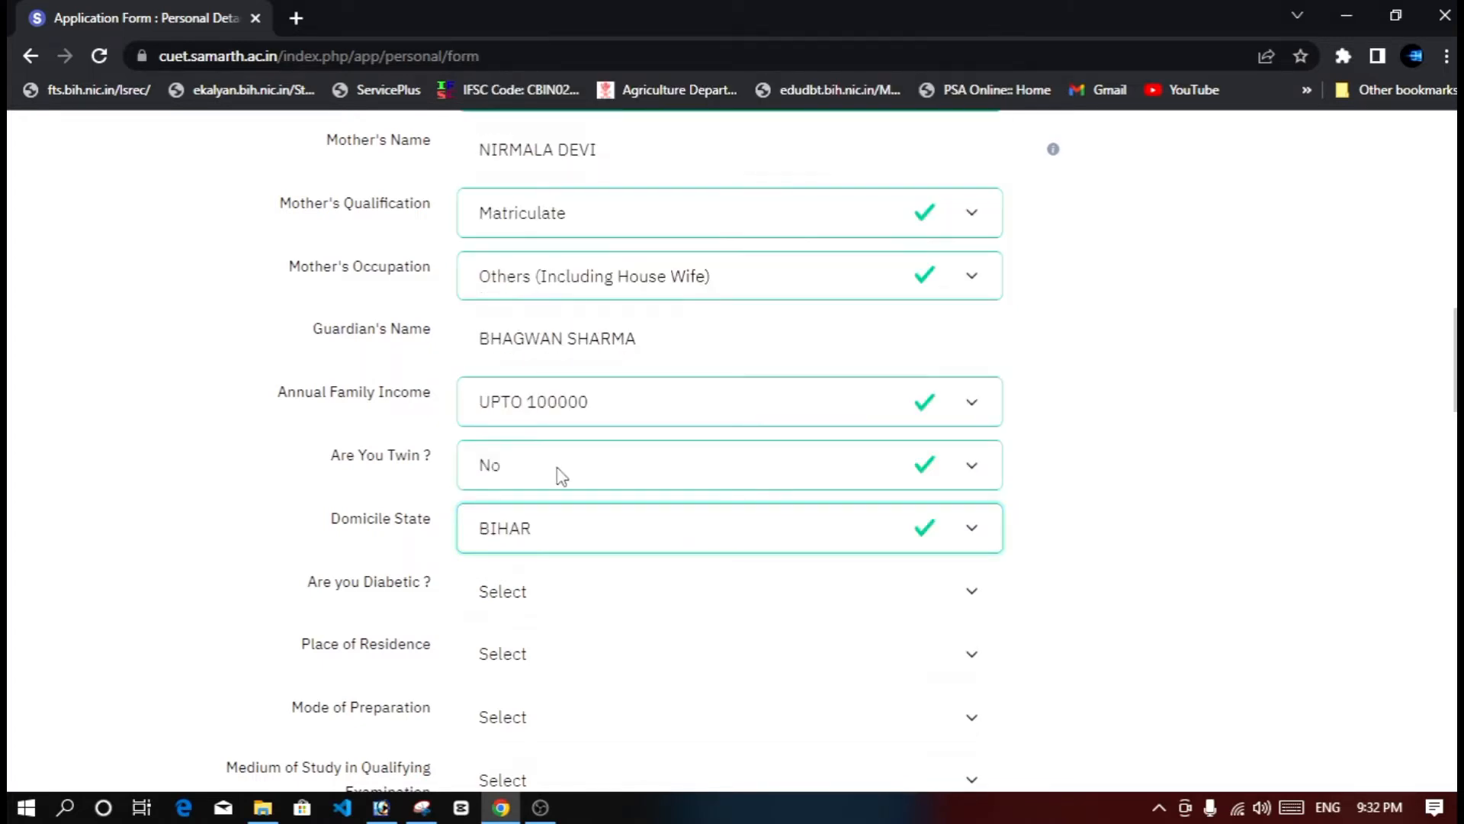
scroll(556, 488, down, 1)
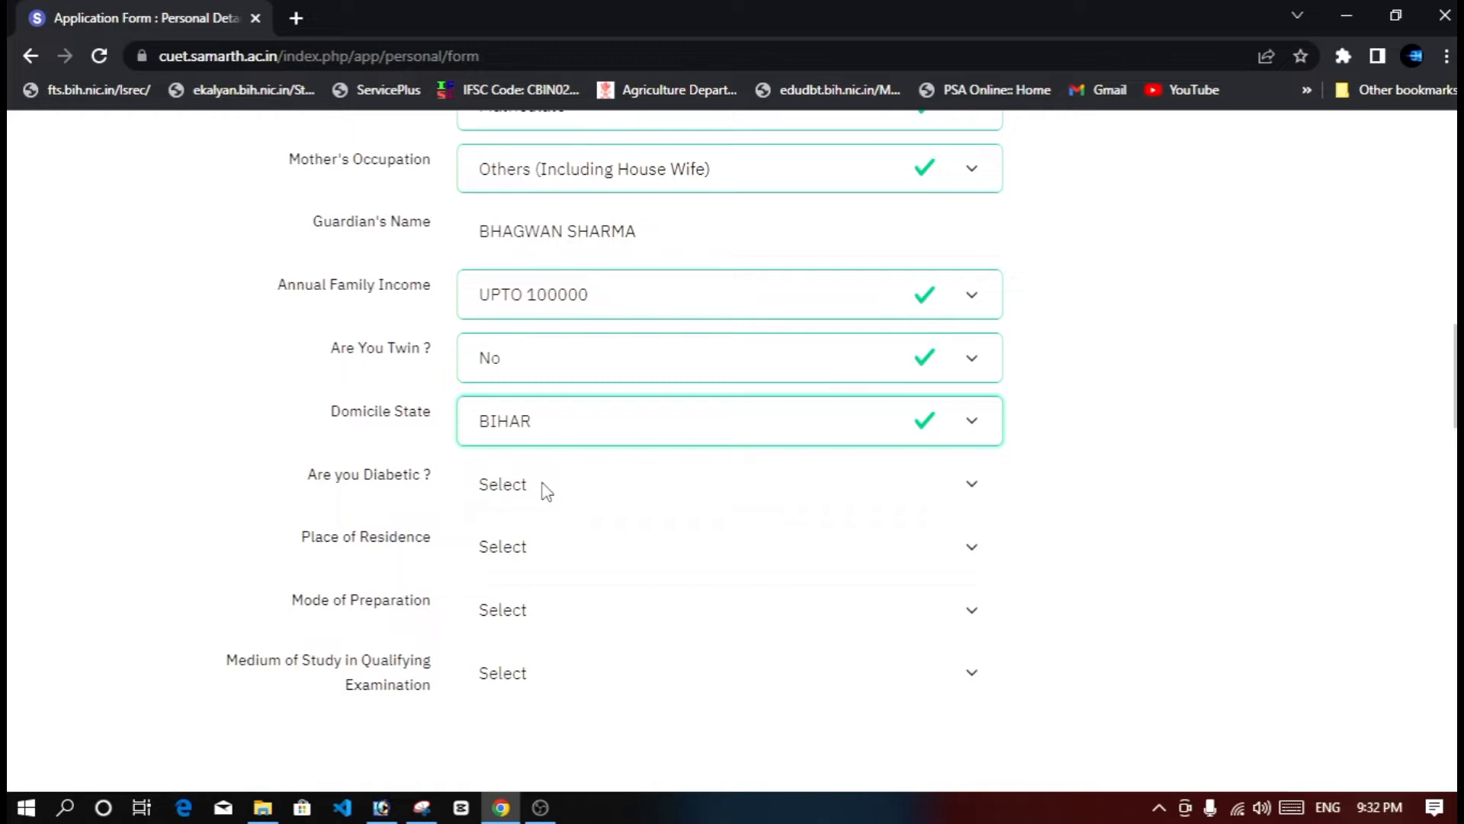
- Answer No to Are you Diabetic, pick Urban residence and Self as mode of preparation
click(547, 490)
click(511, 504)
click(508, 495)
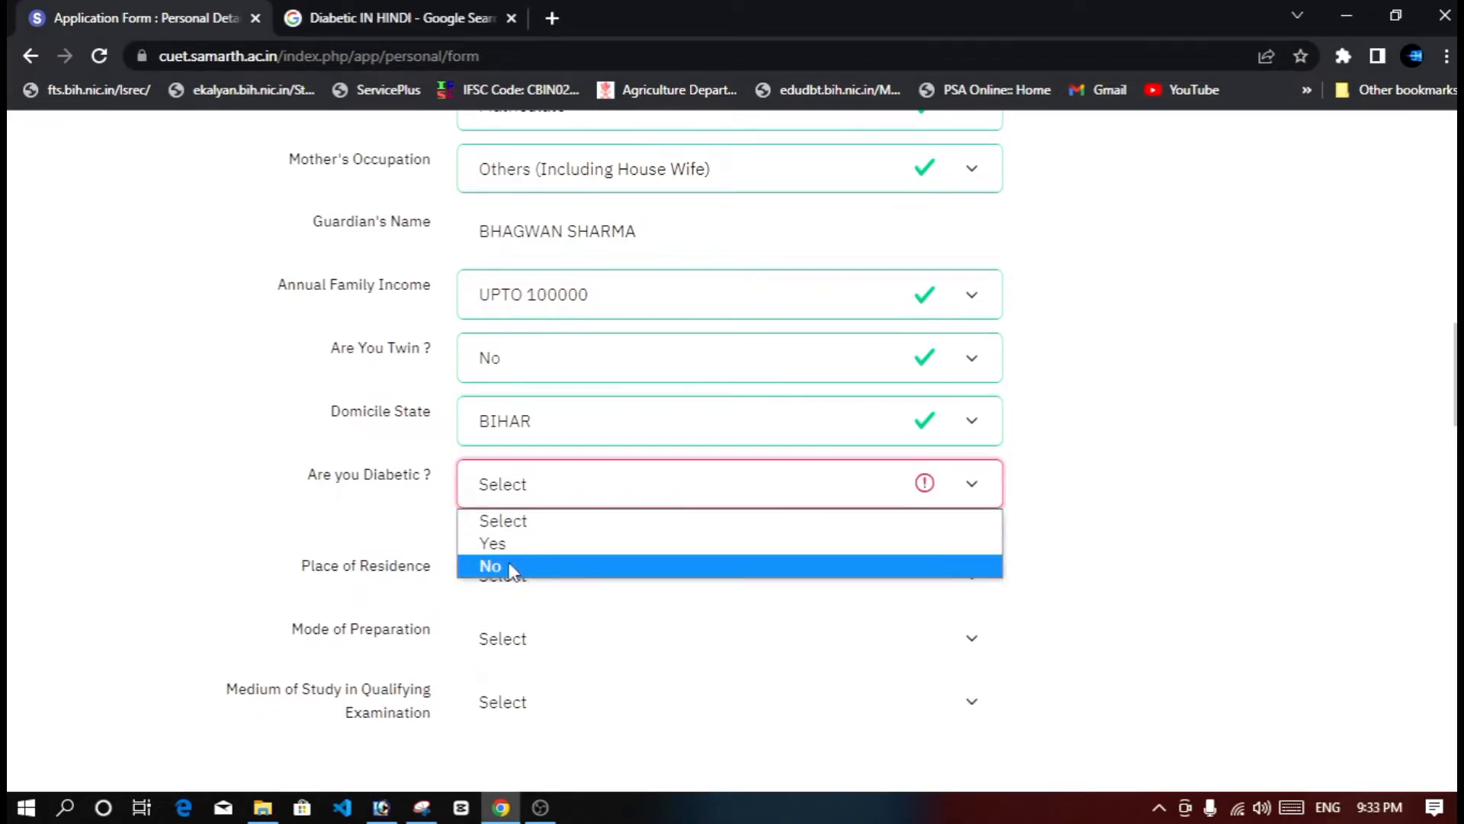
click(510, 570)
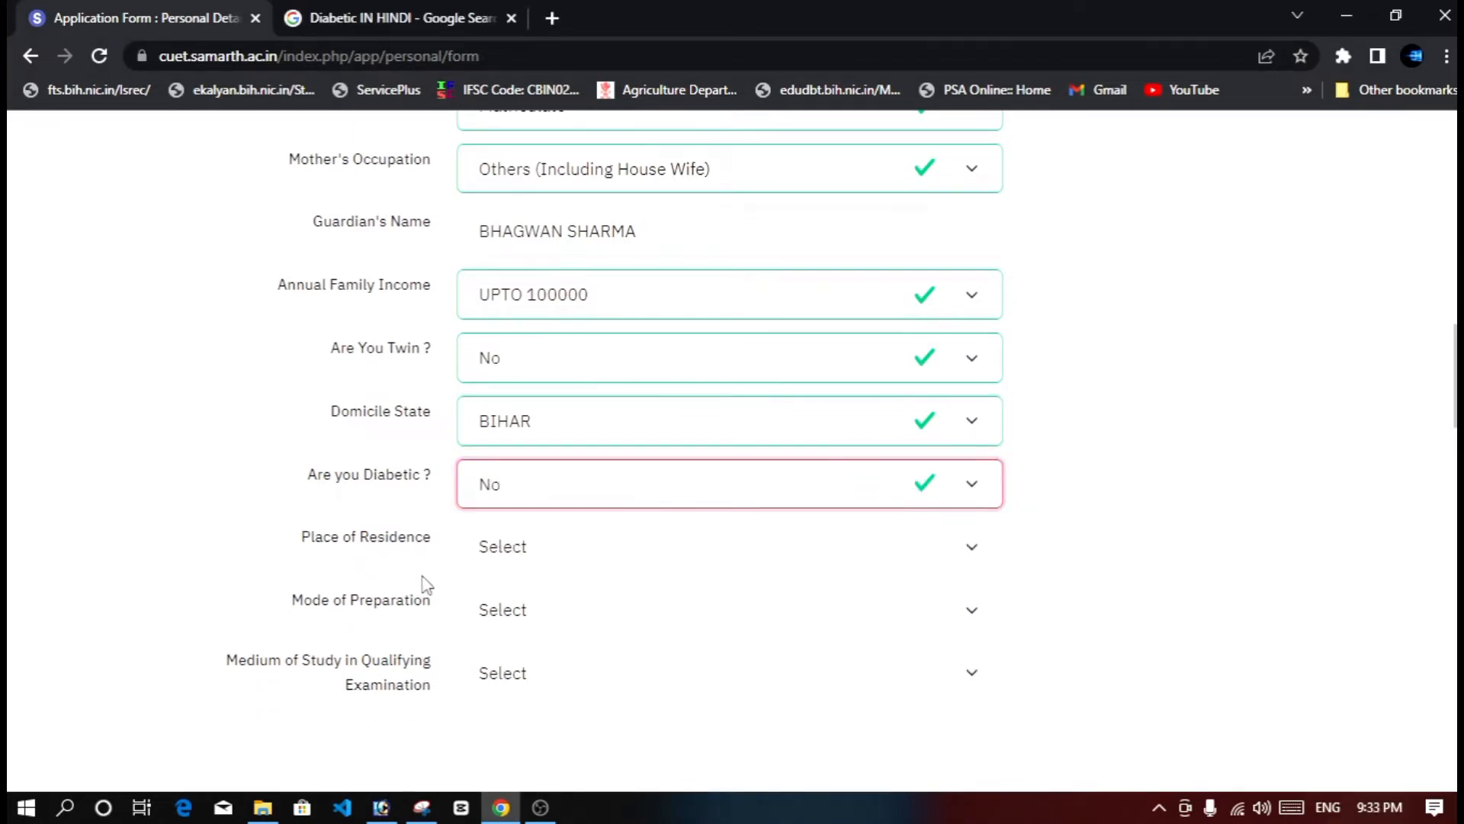
click(537, 552)
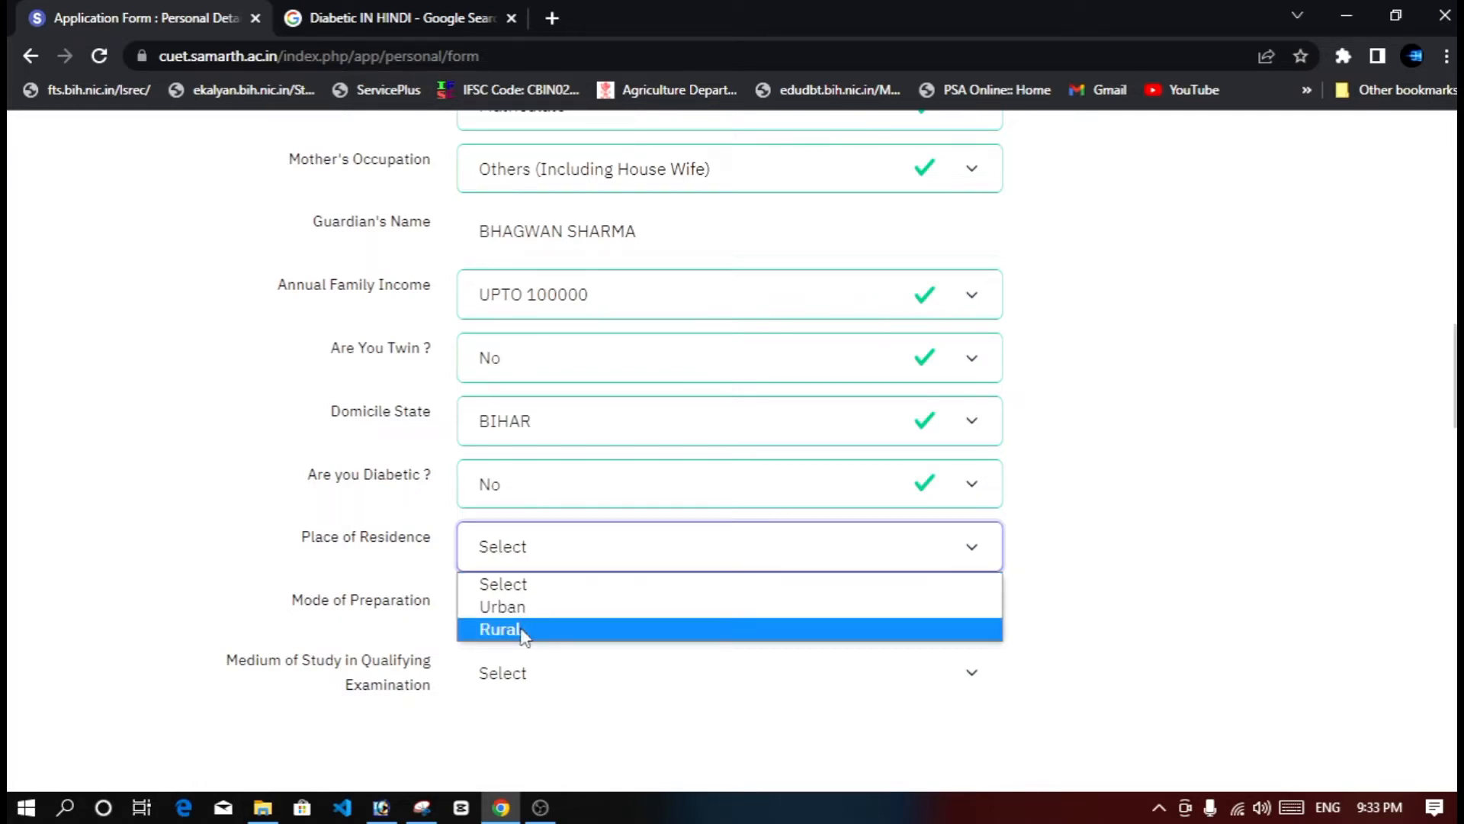
click(513, 607)
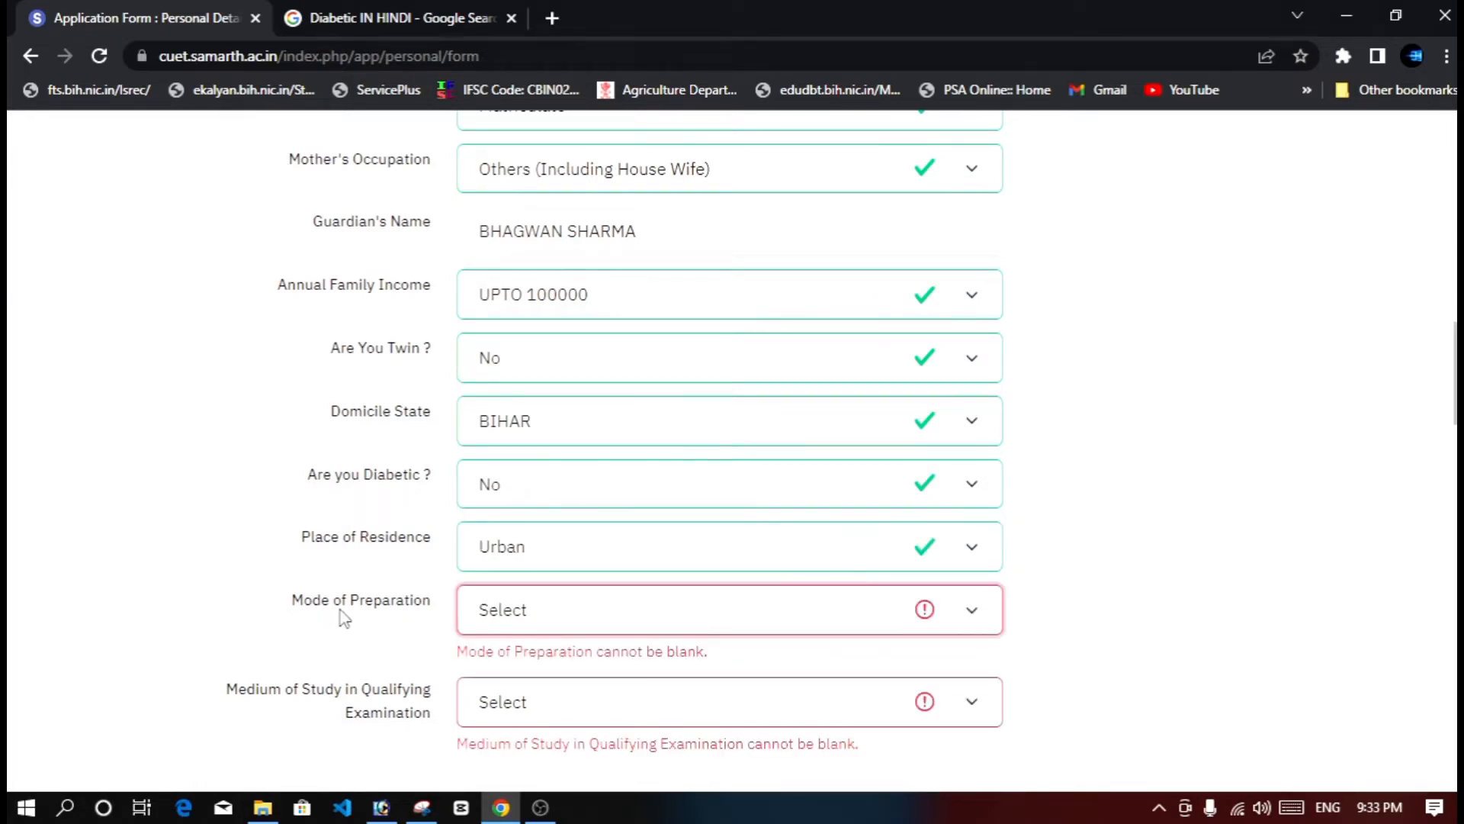
click(492, 620)
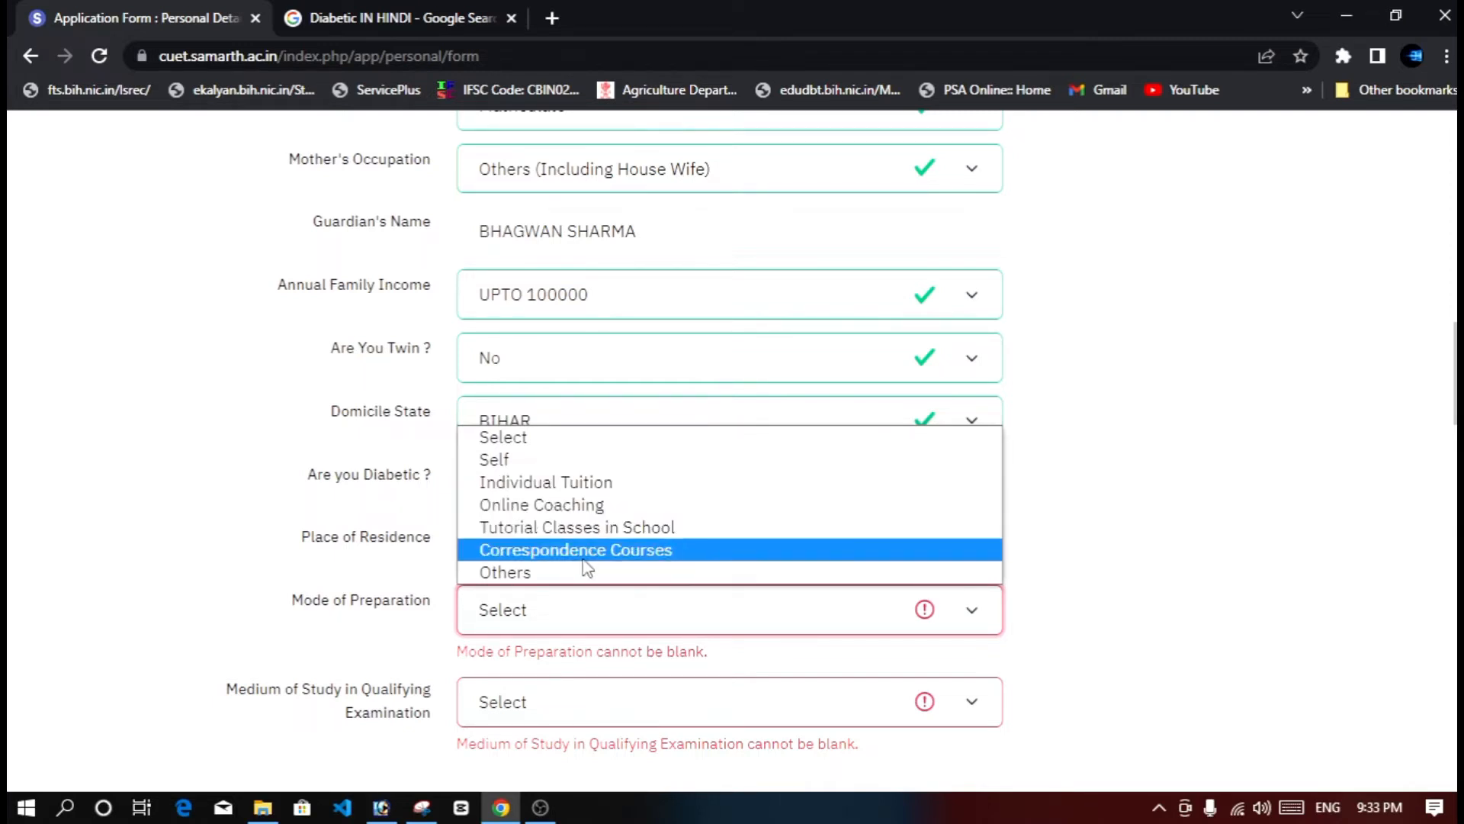
click(546, 464)
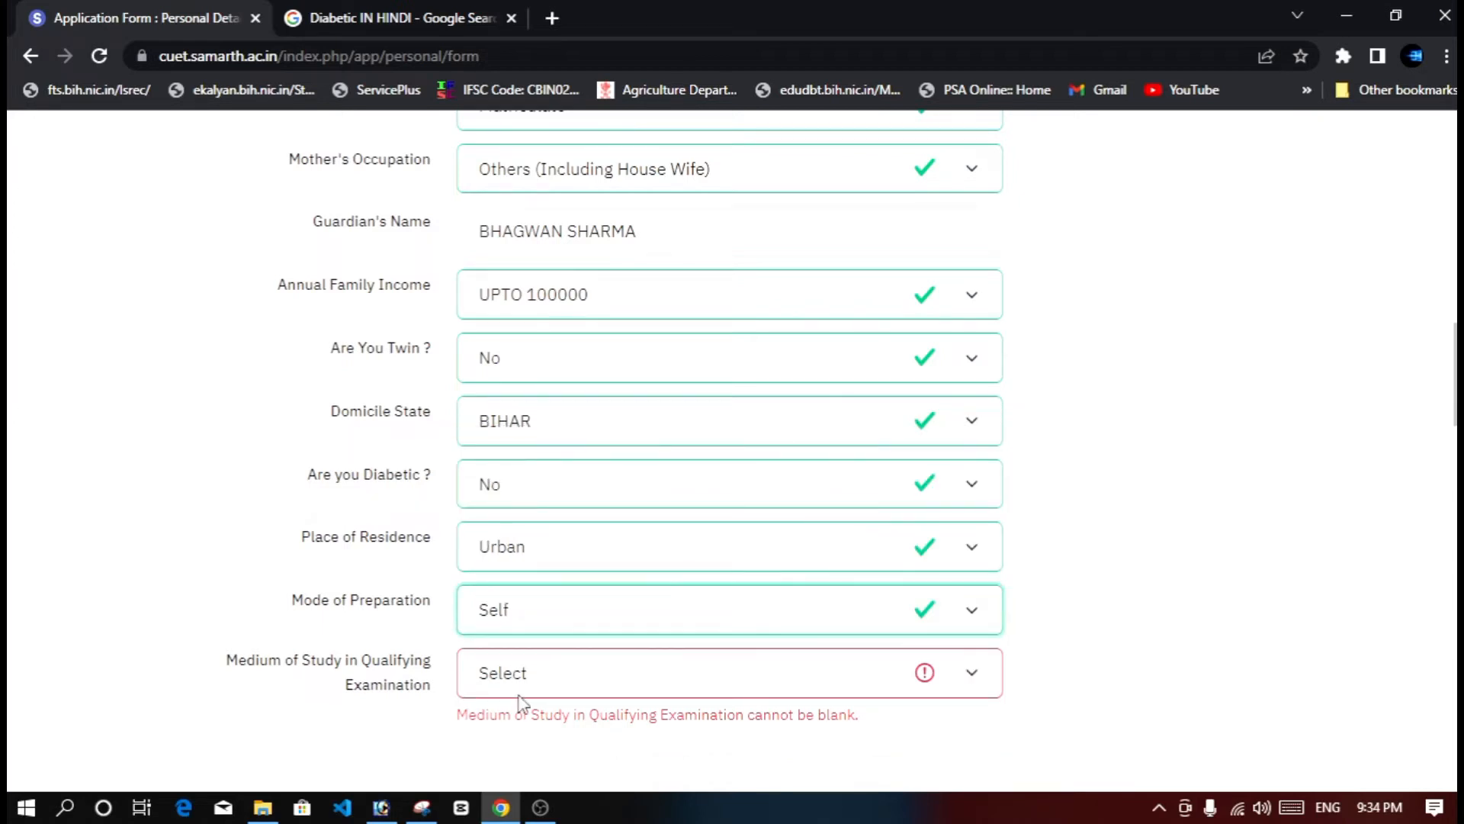
click(530, 673)
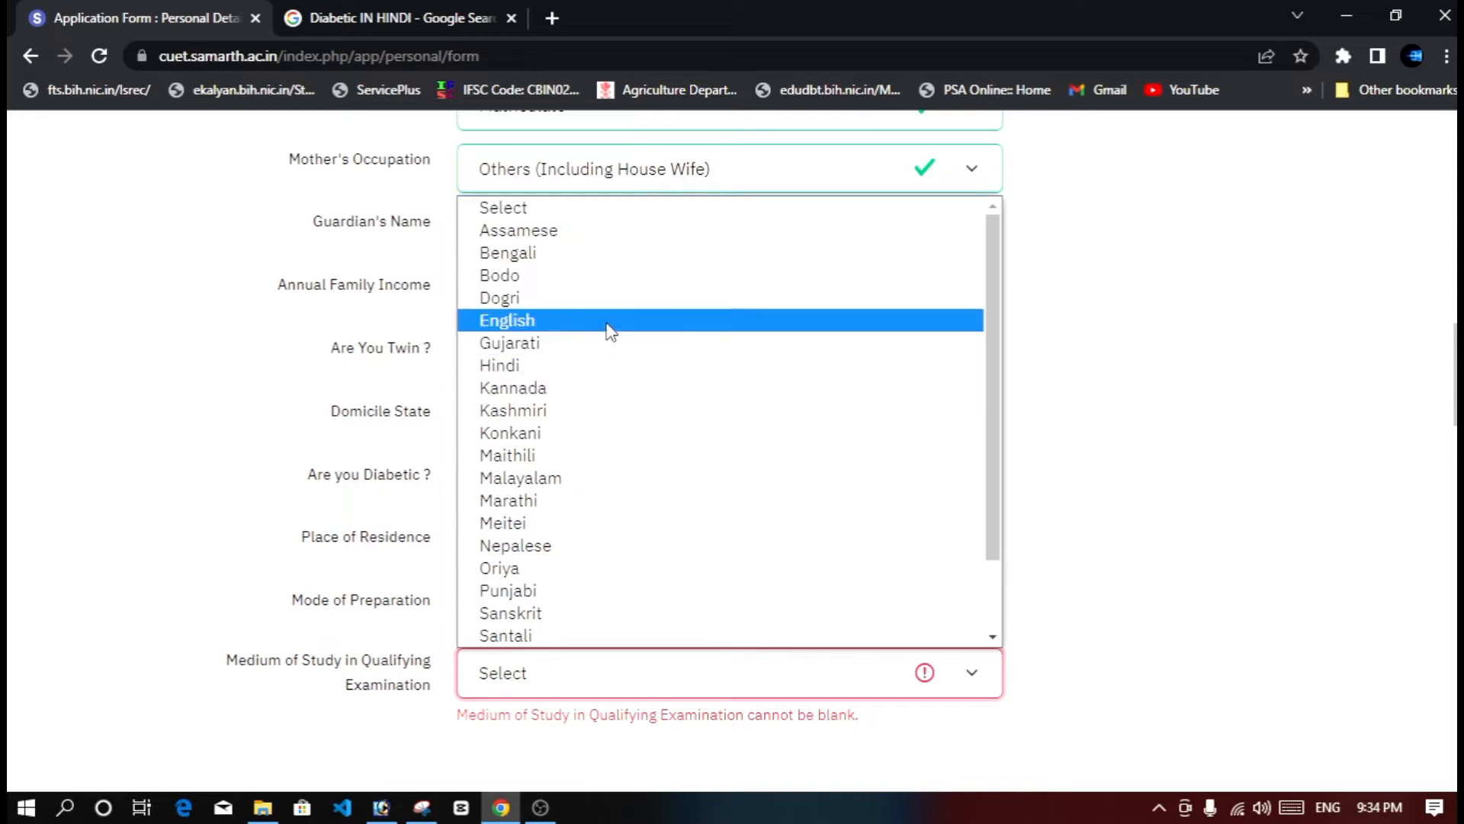
- Set medium of study to Hindi and answer No to below poverty line and Kashmiri migrant
click(568, 369)
scroll(500, 602, down, 4)
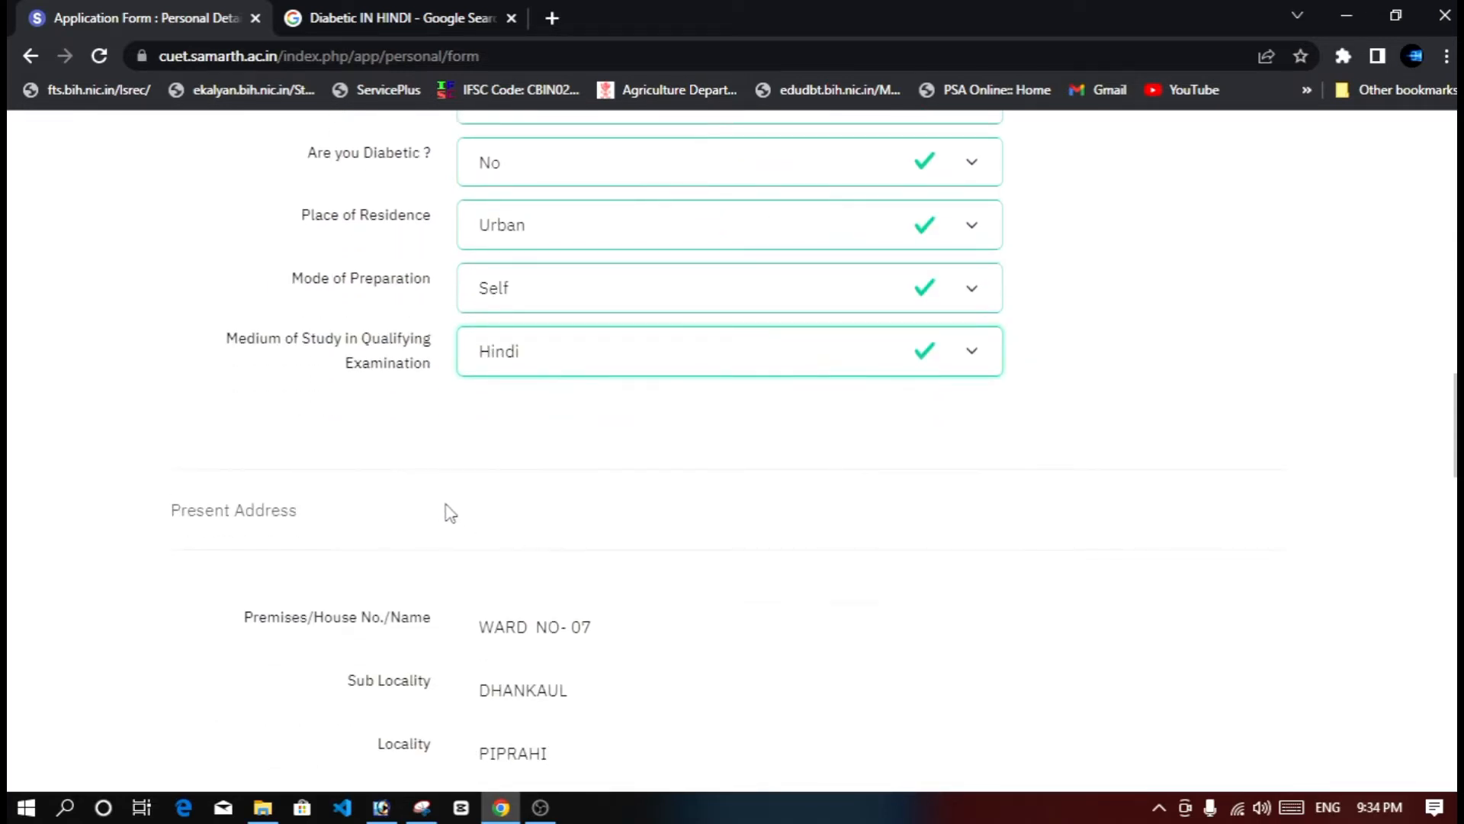
scroll(546, 556, down, 5)
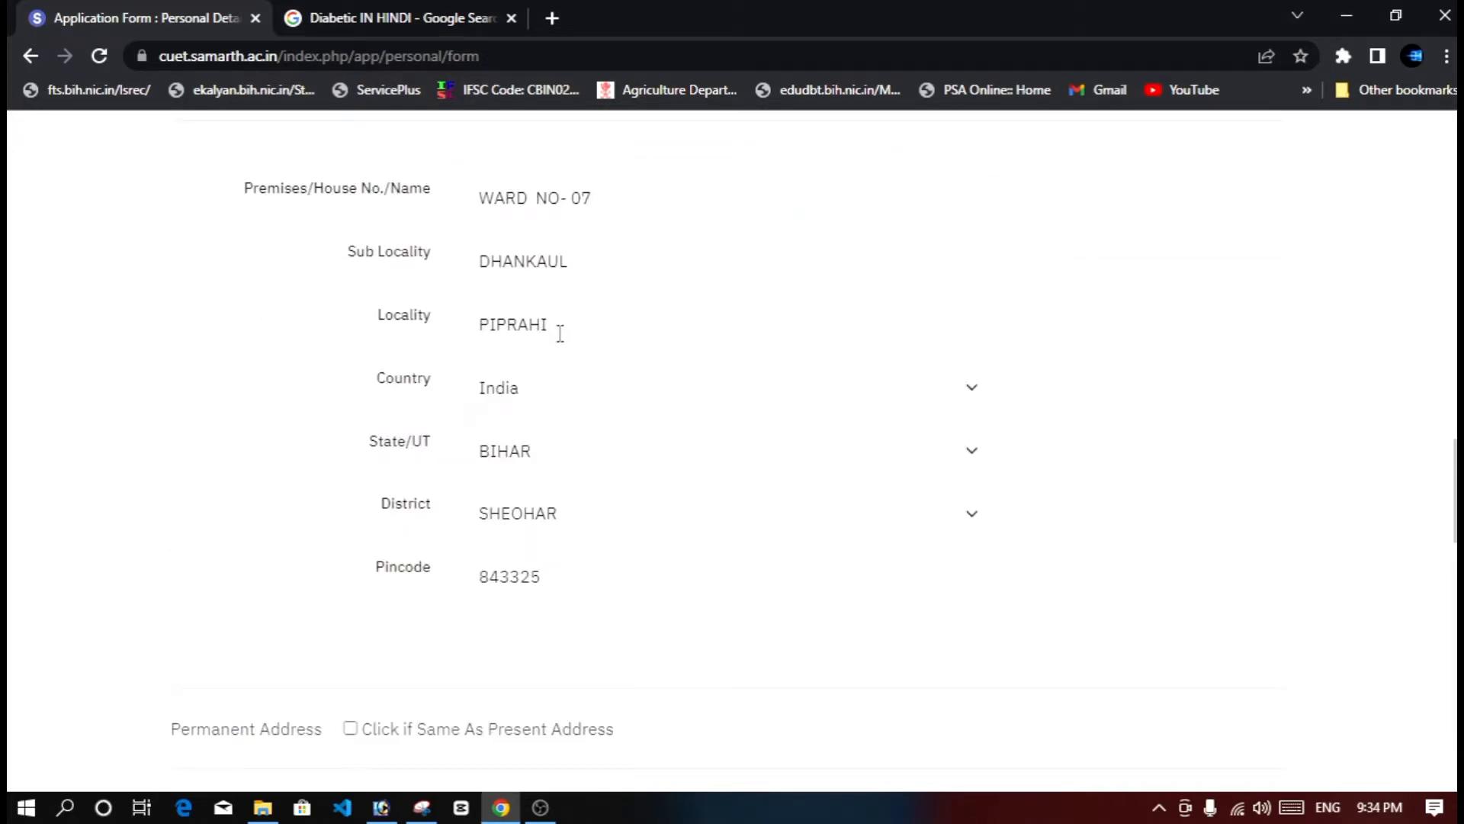
scroll(497, 431, down, 7)
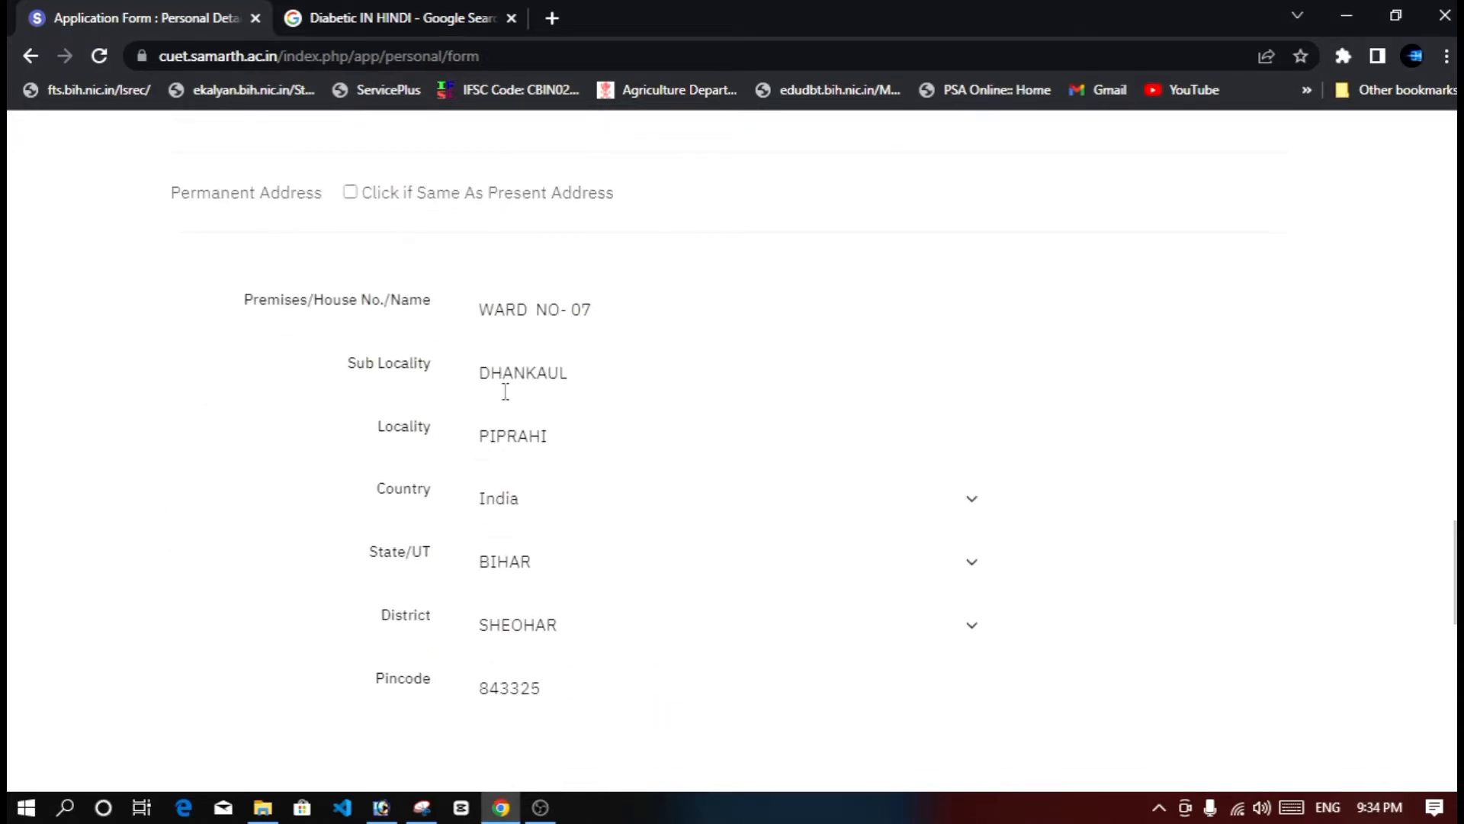
scroll(504, 392, down, 7)
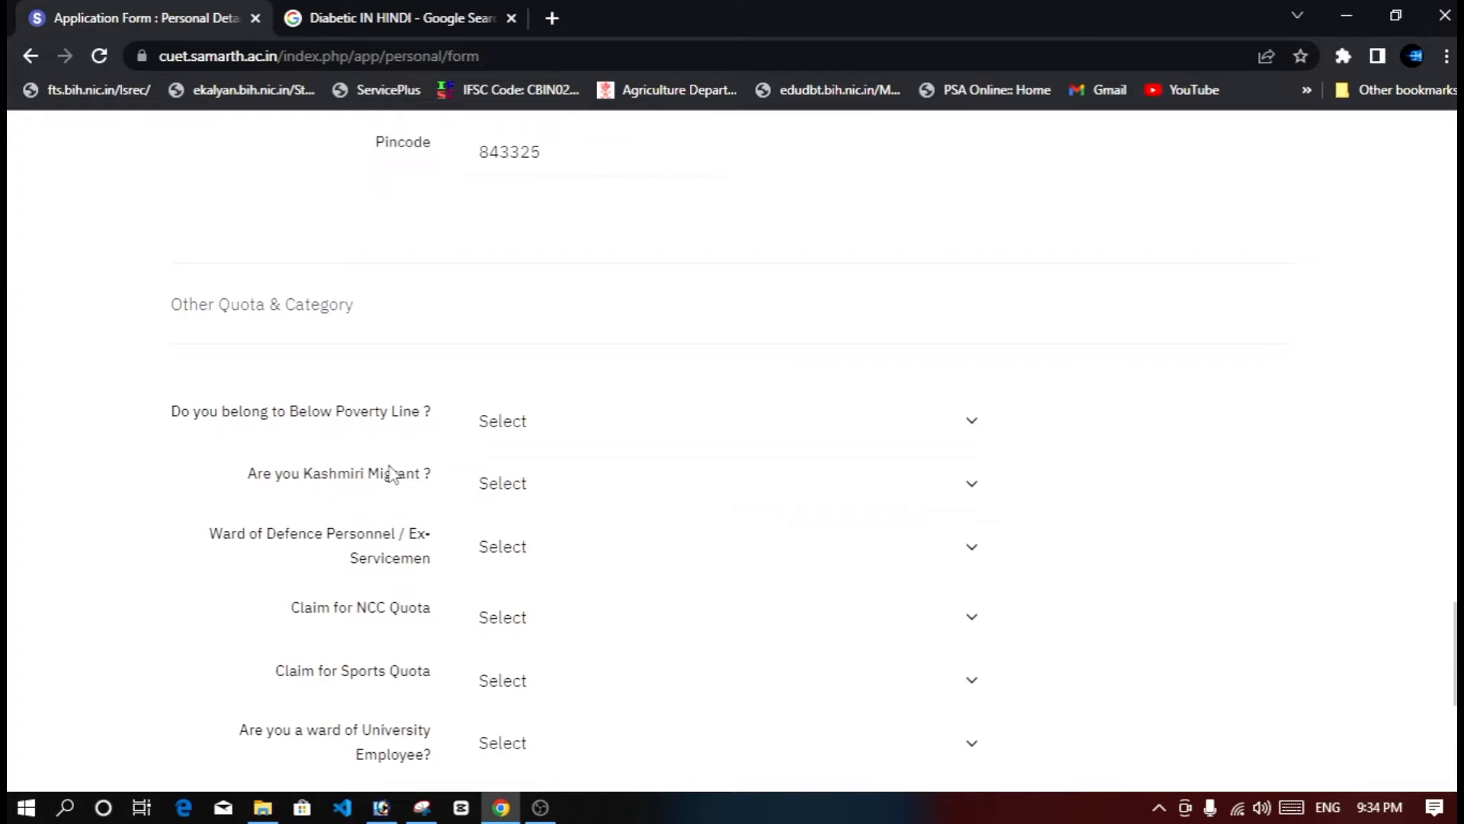
double_click(361, 412)
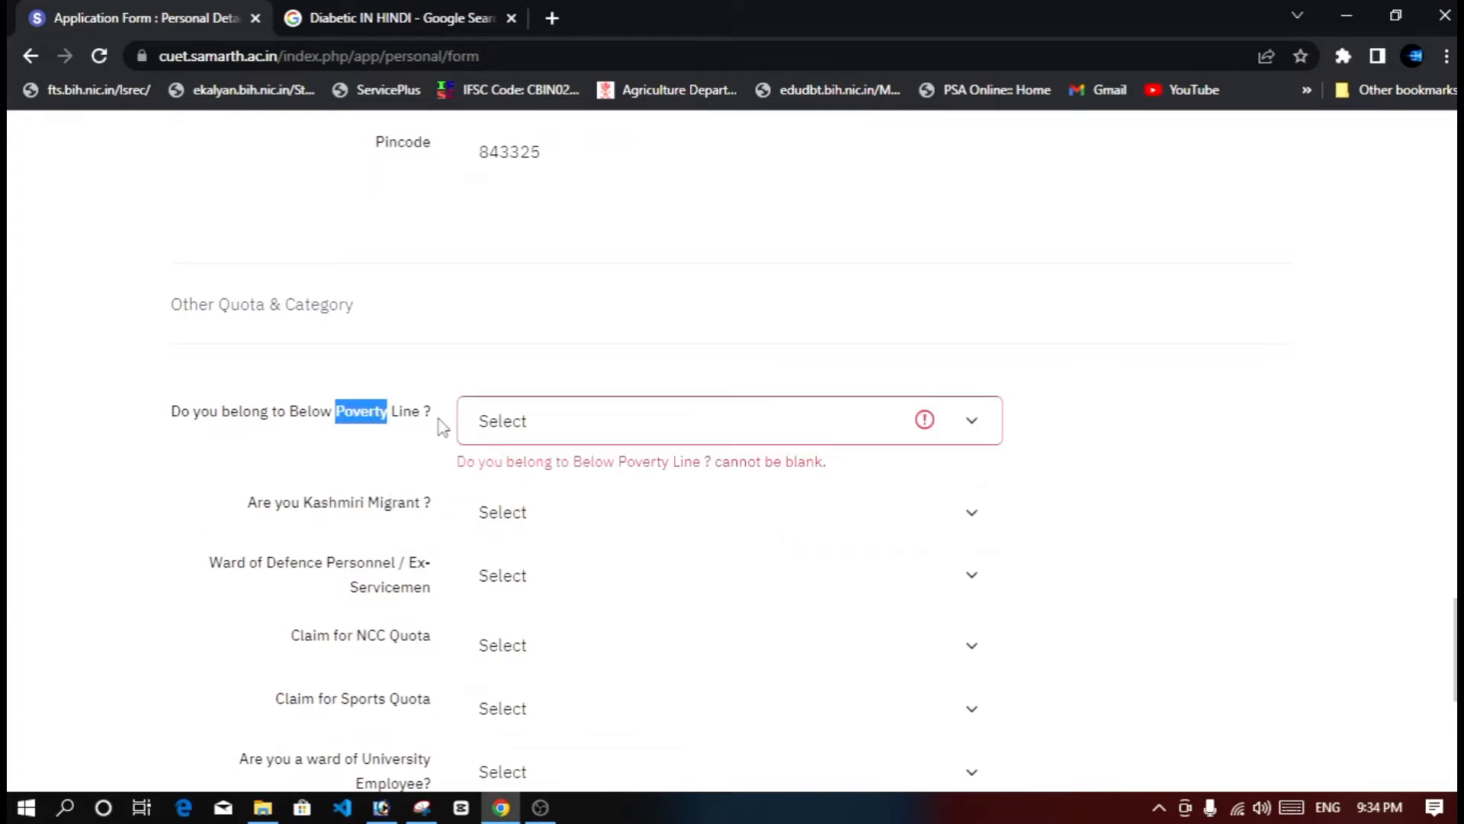
click(505, 435)
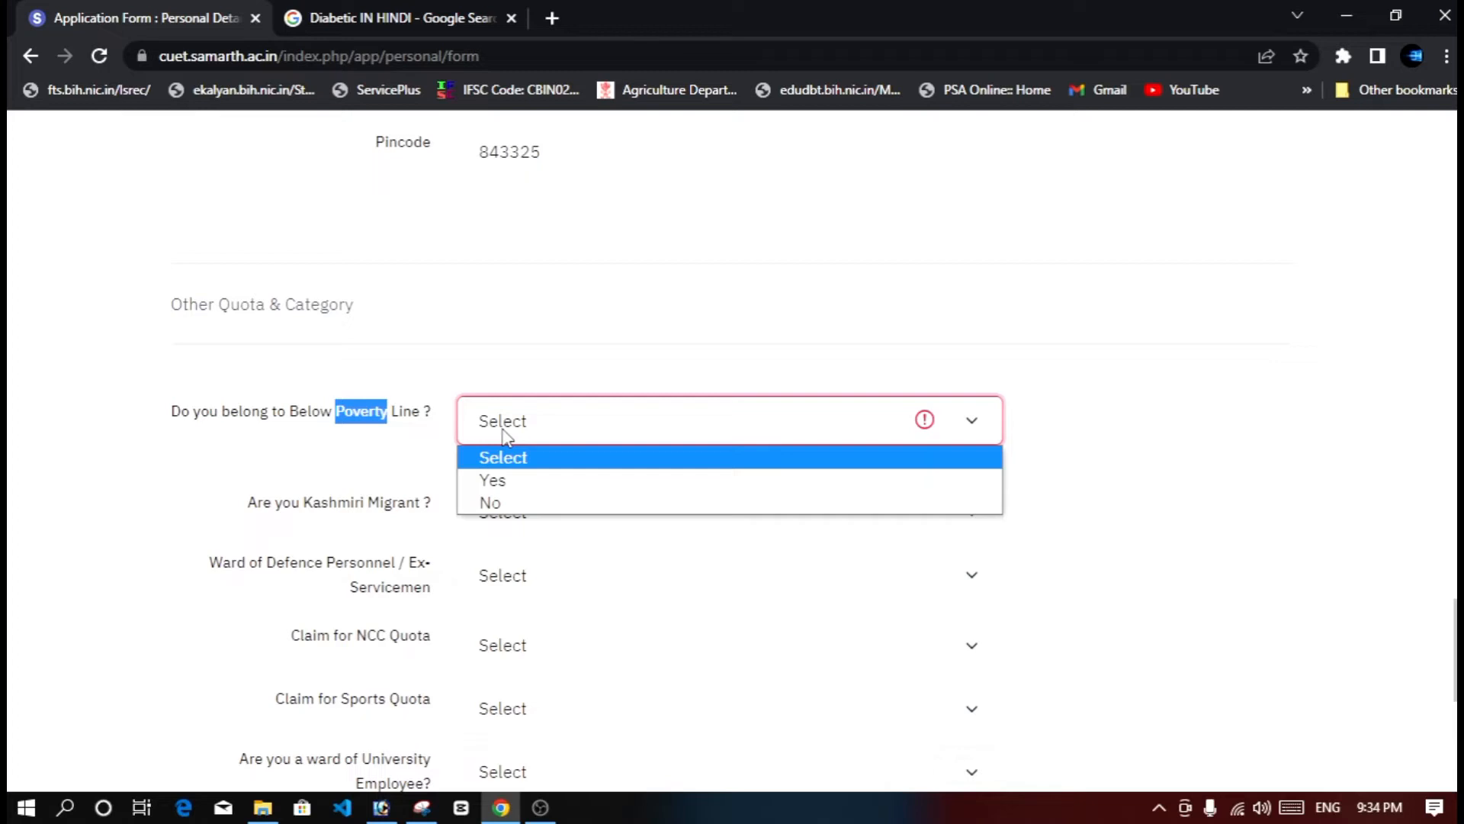
click(494, 504)
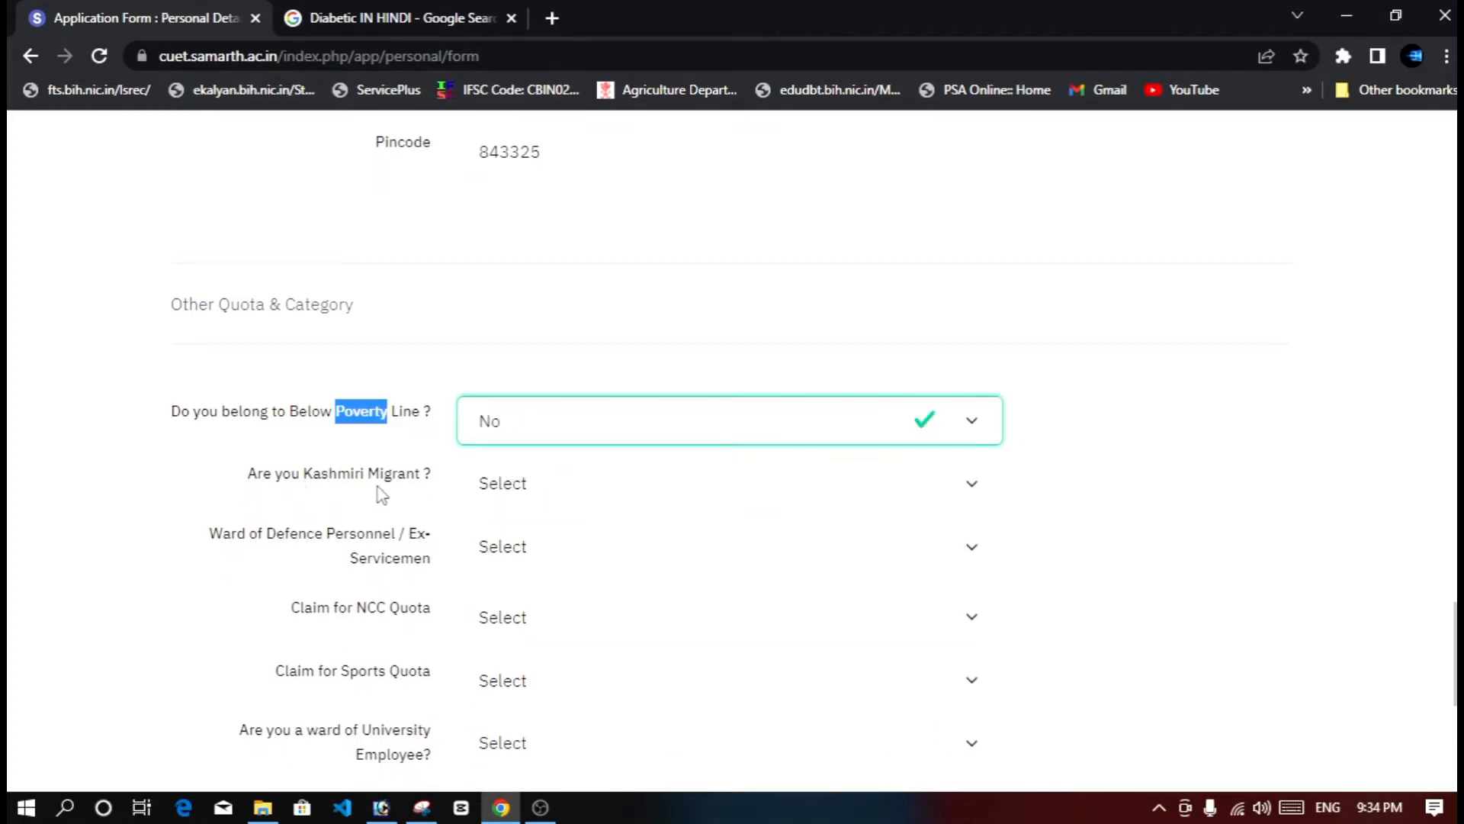
click(531, 495)
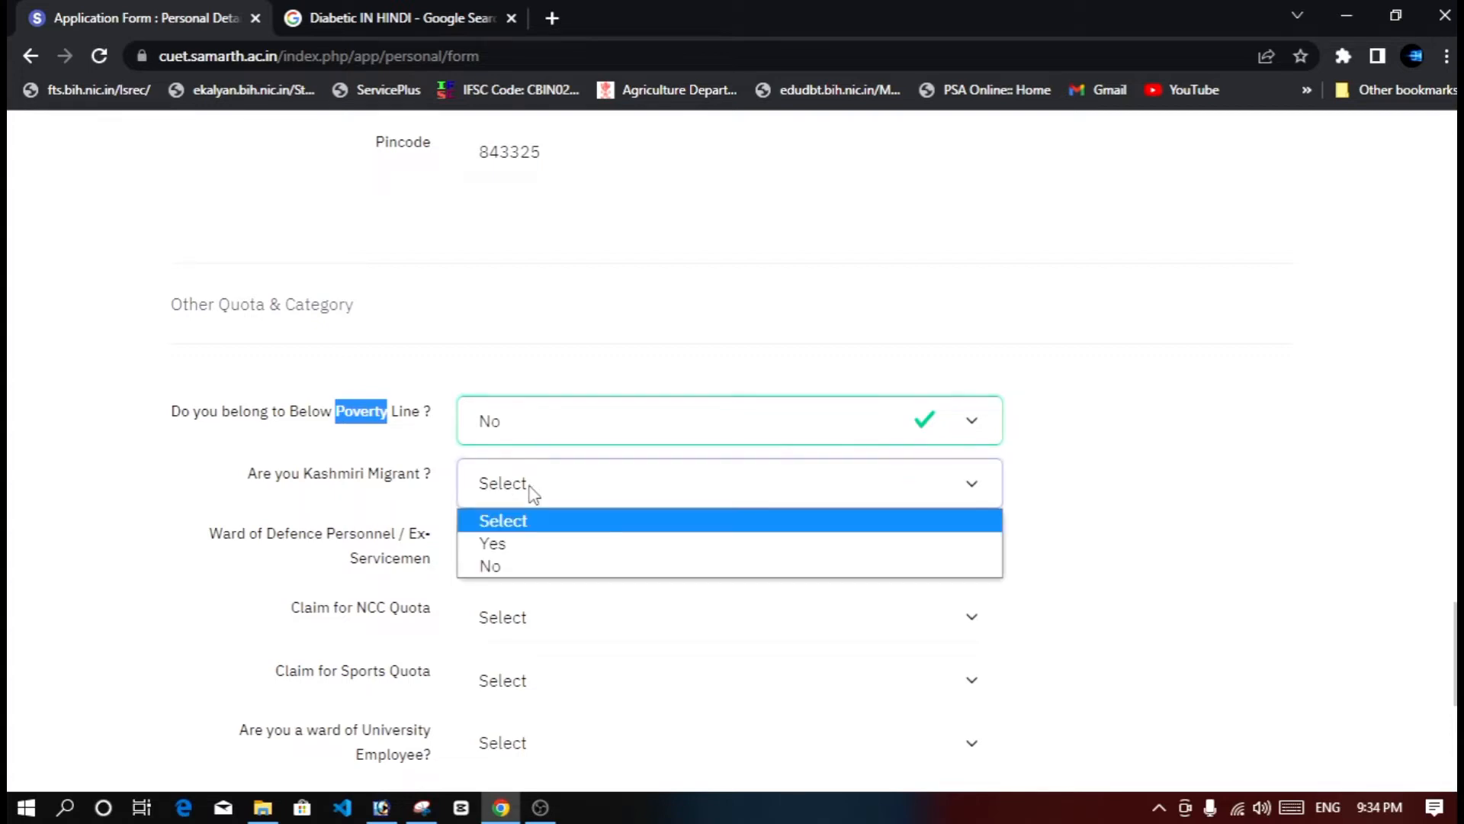
click(490, 568)
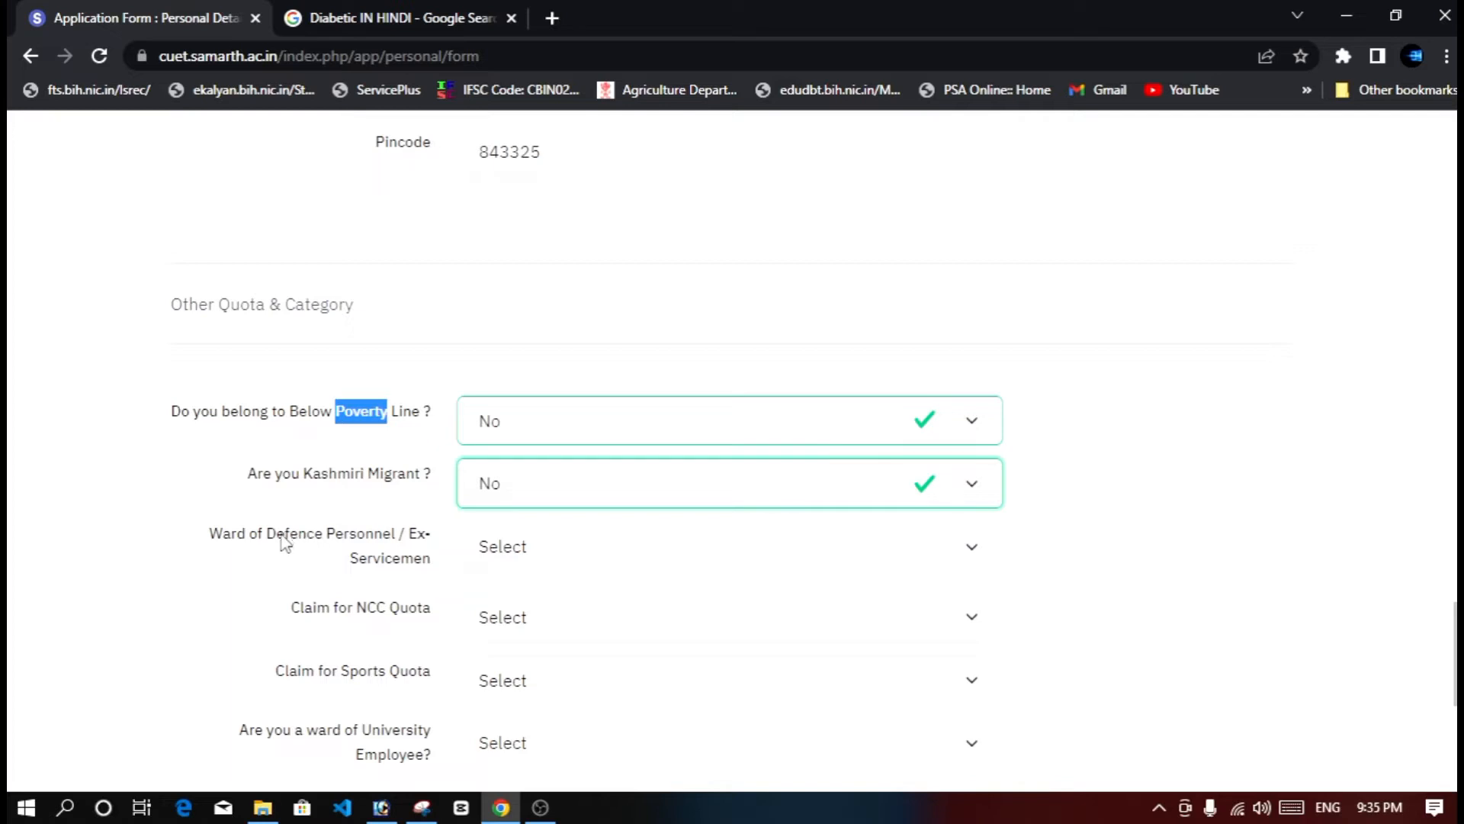
- Answer No for defence personnel ward, NCC Quota, Sports Quota and University Employee ward
click(547, 559)
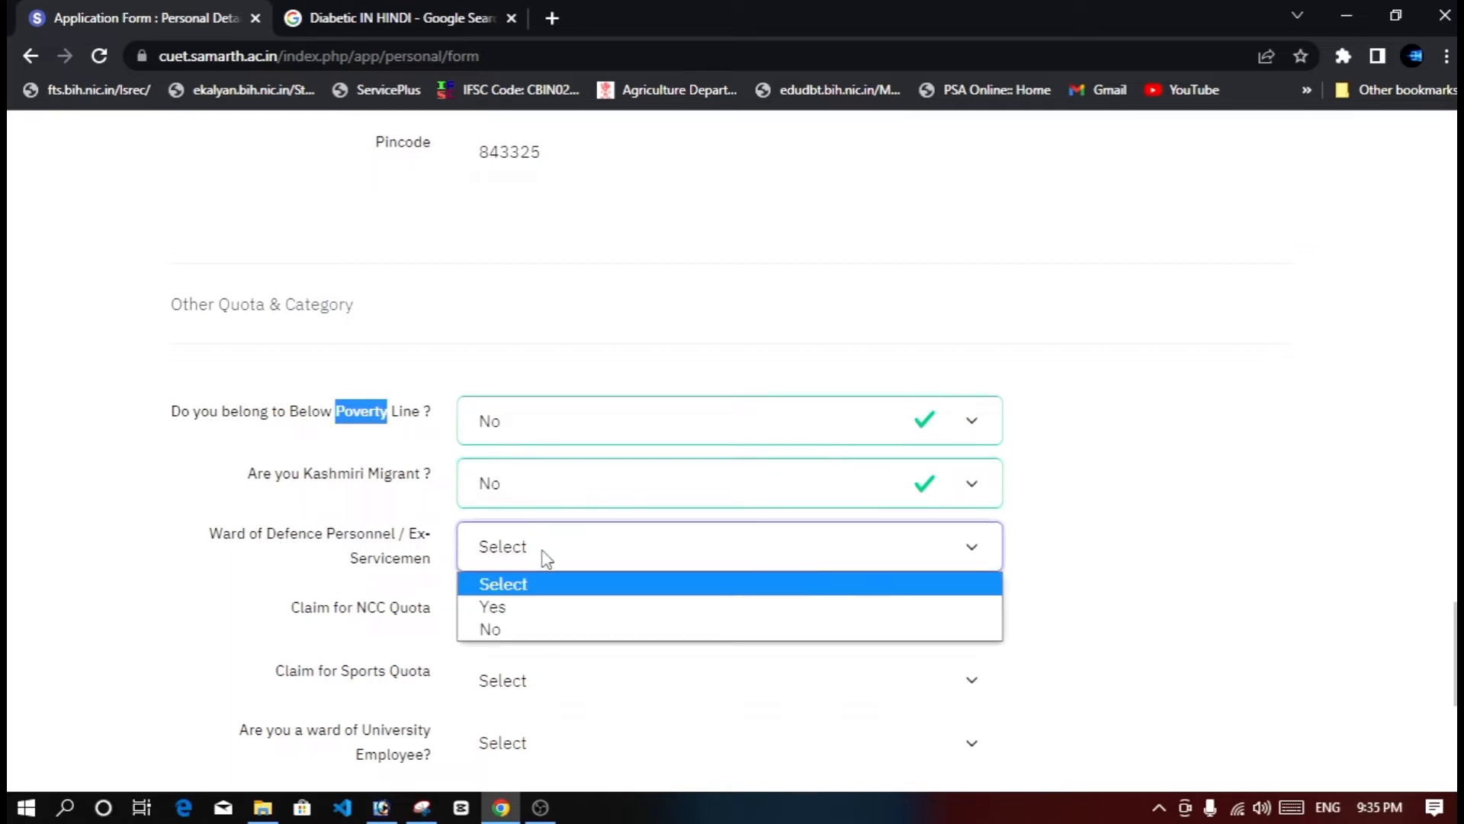
click(495, 631)
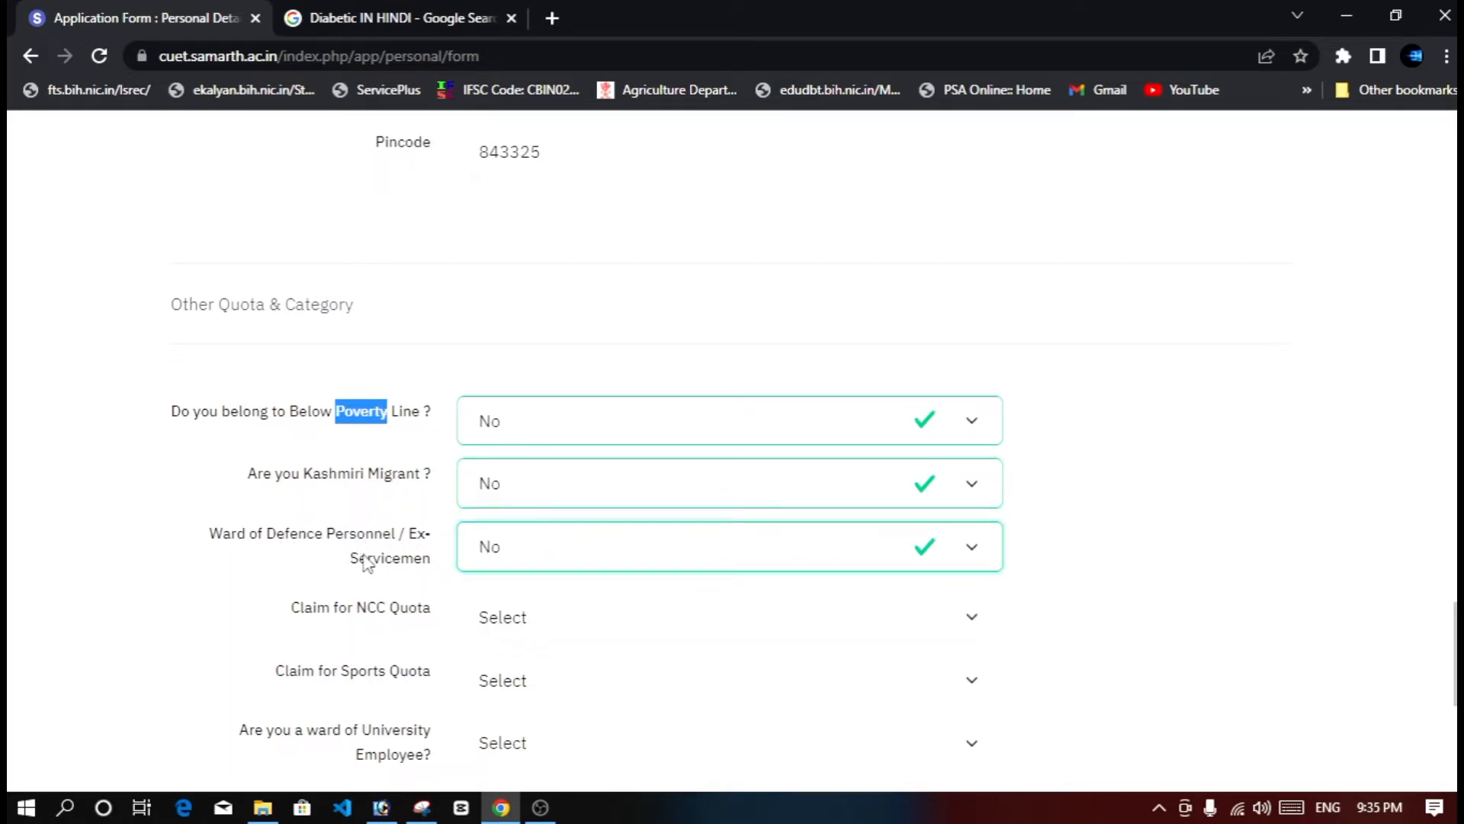
click(498, 621)
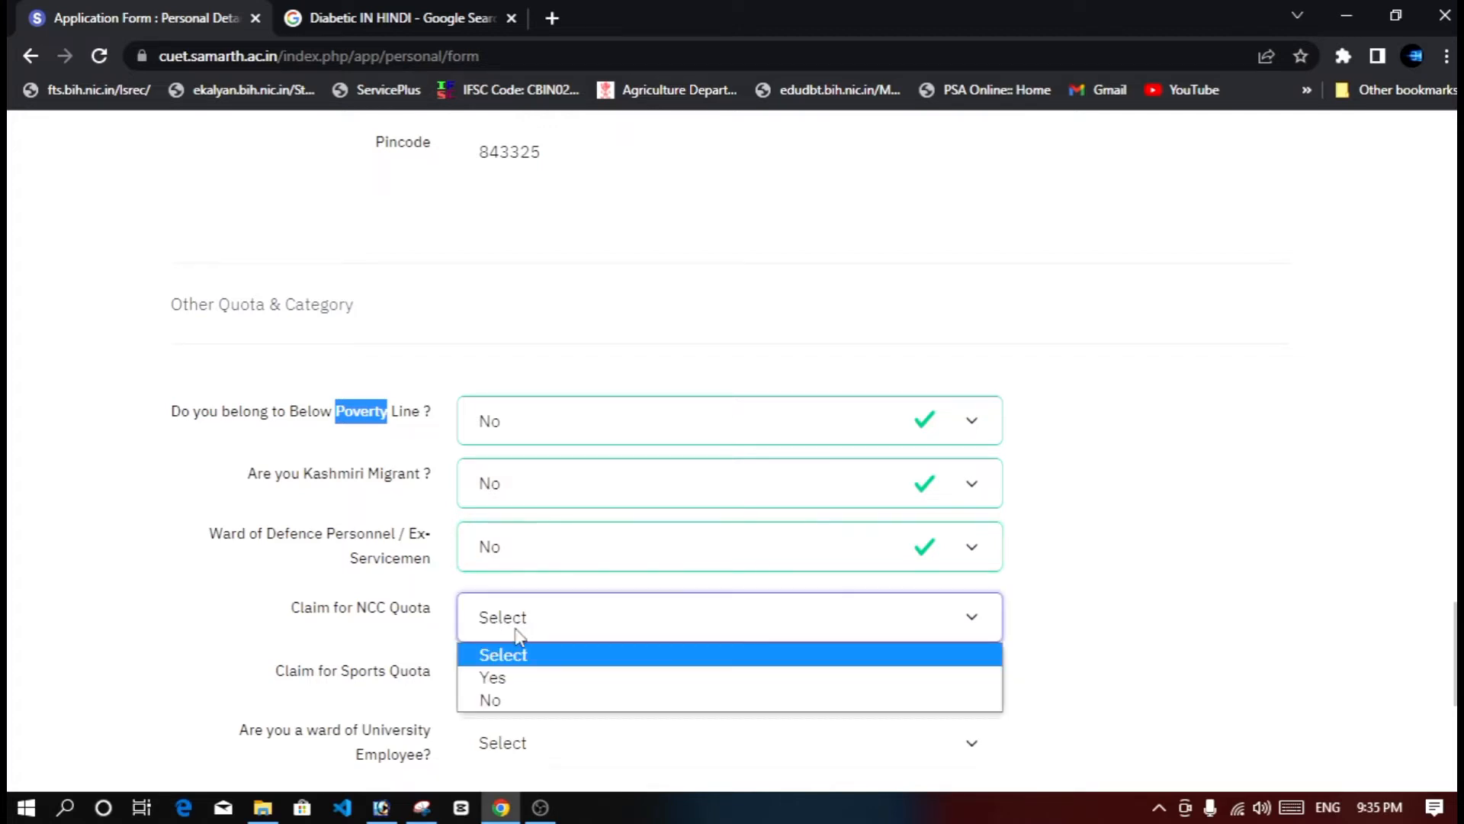
click(502, 698)
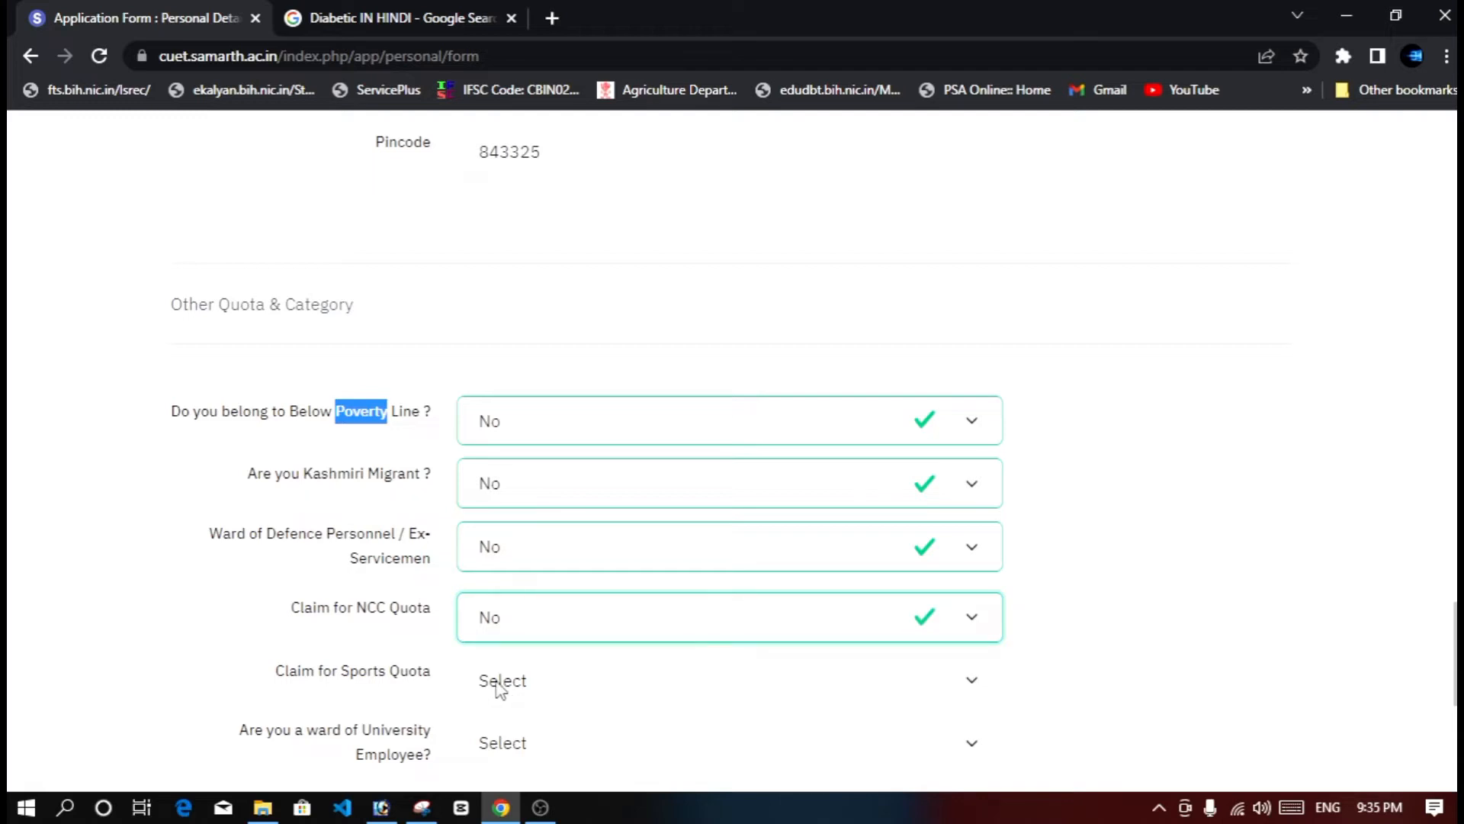
click(524, 689)
scroll(524, 689, down, 1)
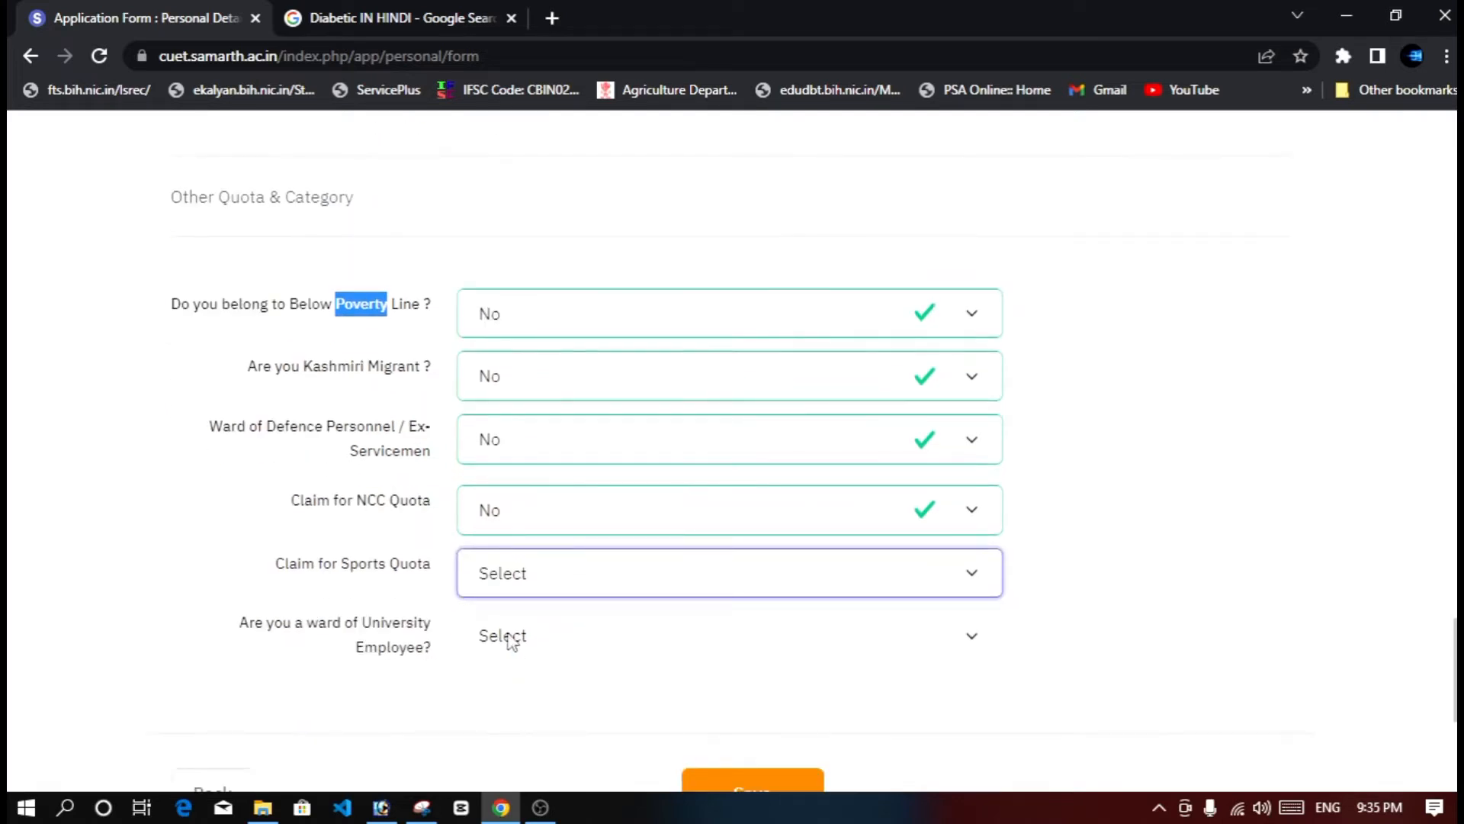
click(513, 581)
click(503, 656)
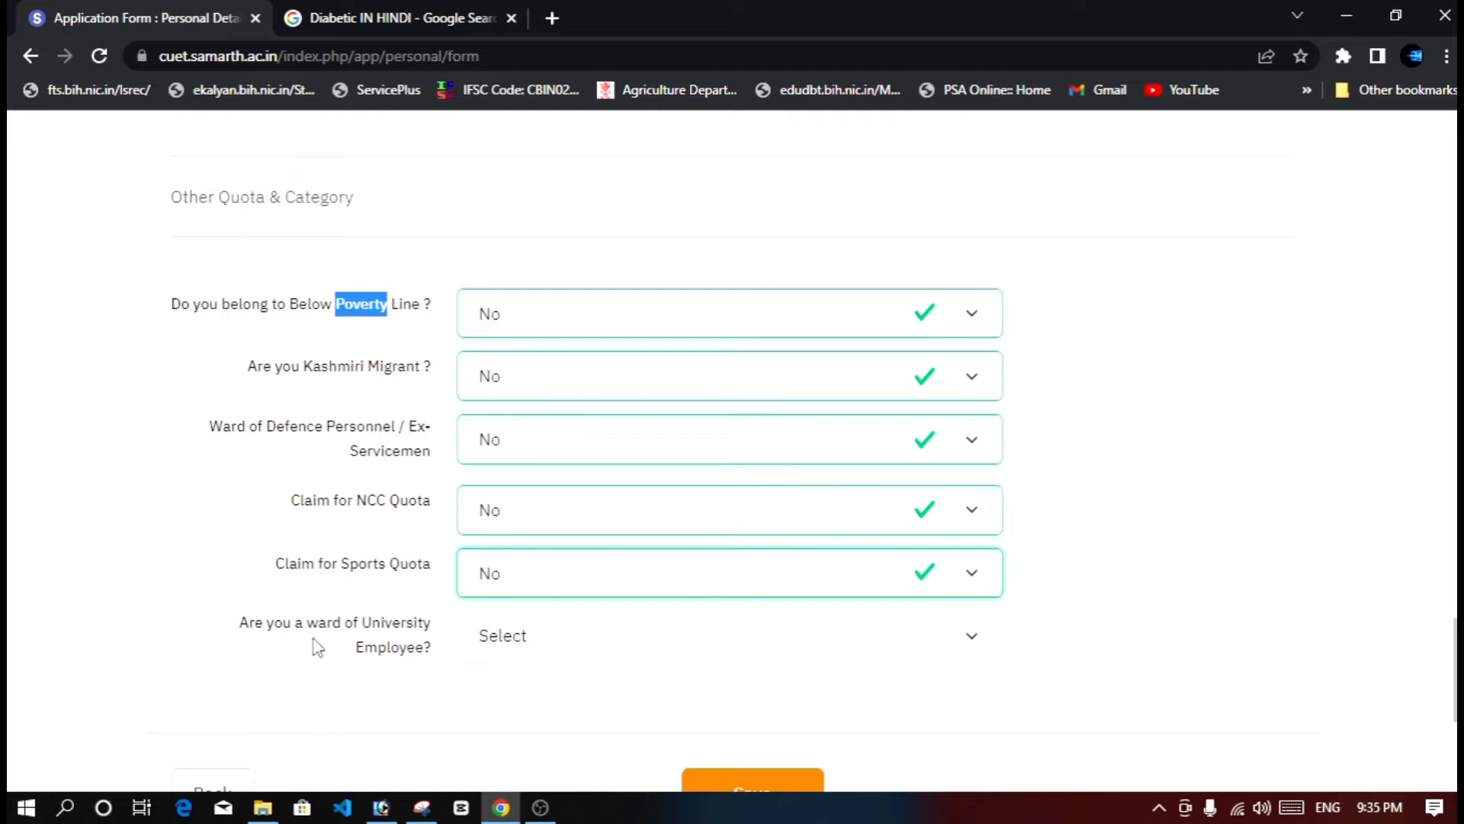
click(507, 641)
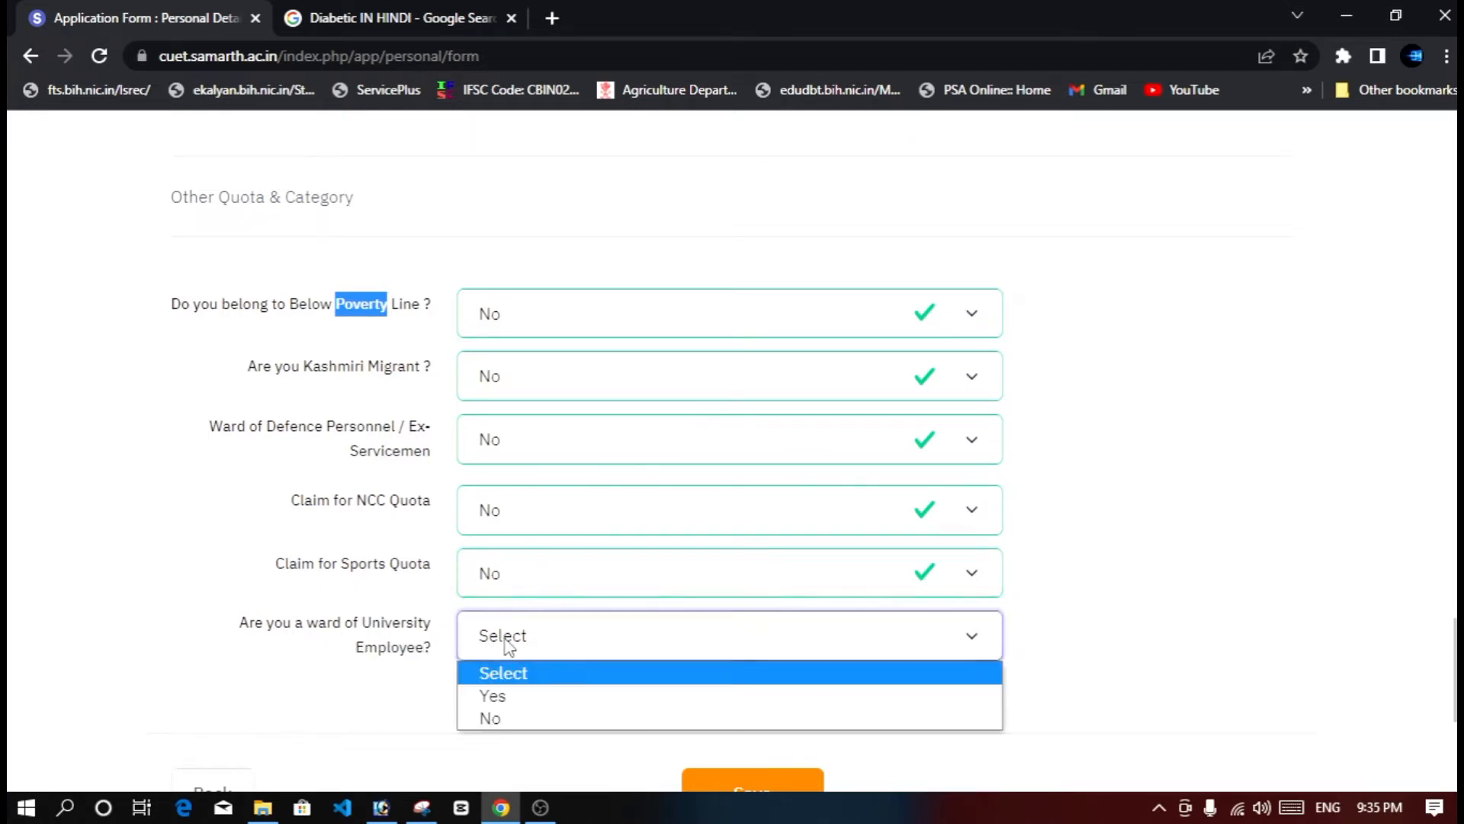
click(505, 713)
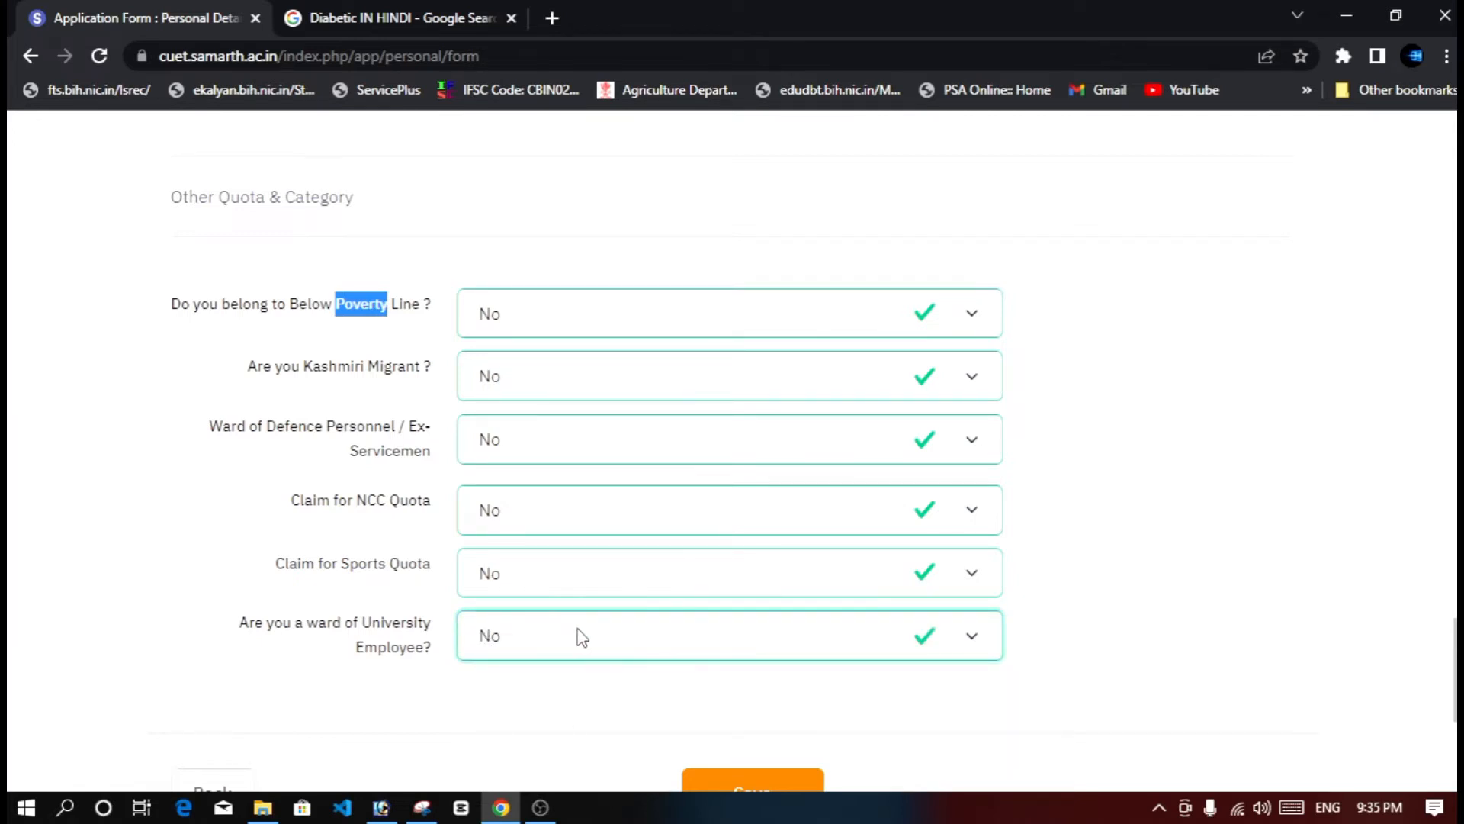
- Save the completed personal details form
scroll(611, 628, down, 1)
scroll(504, 650, up, 8)
scroll(523, 501, up, 20)
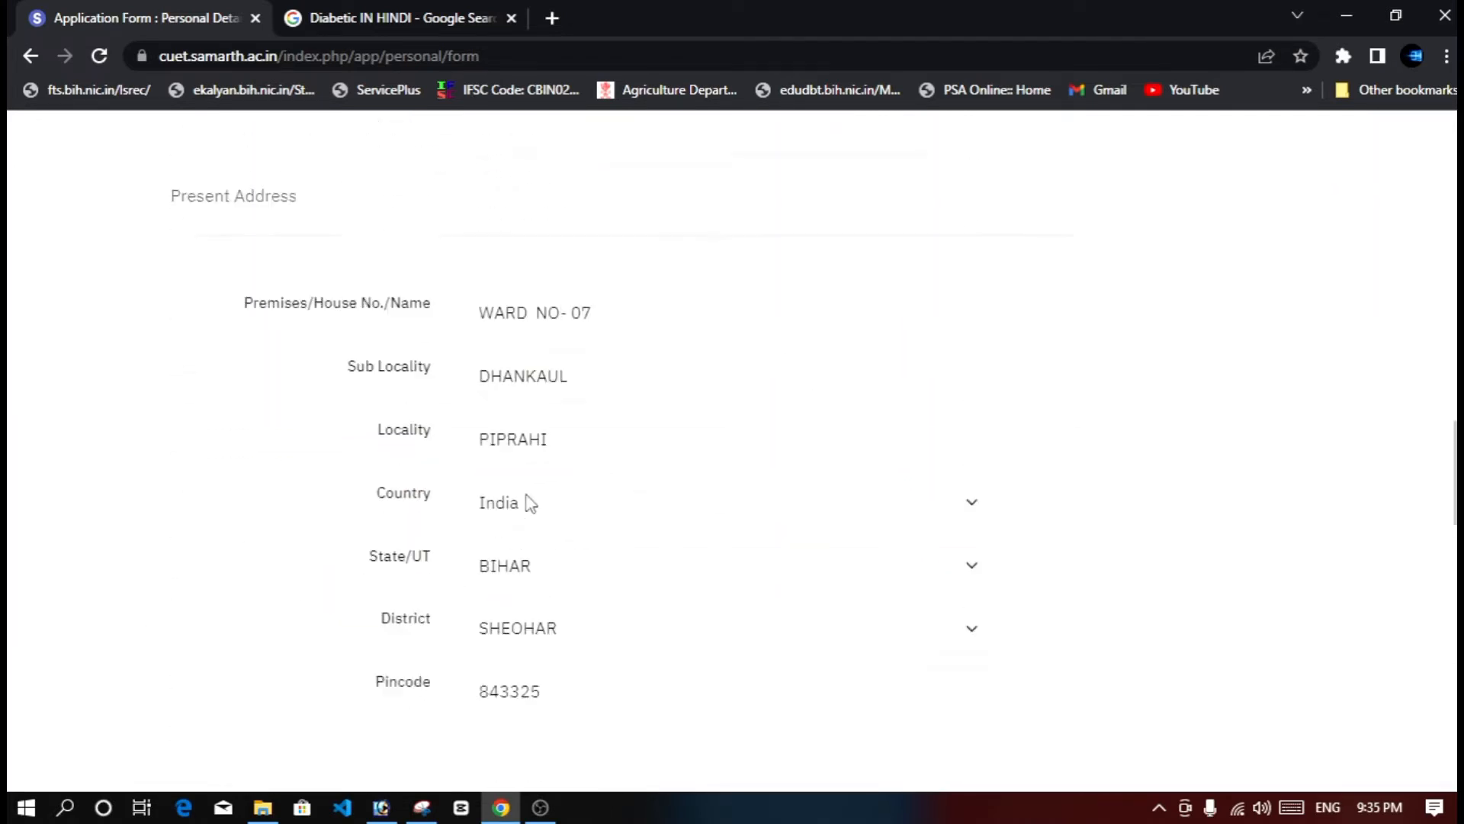
scroll(526, 488, down, 20)
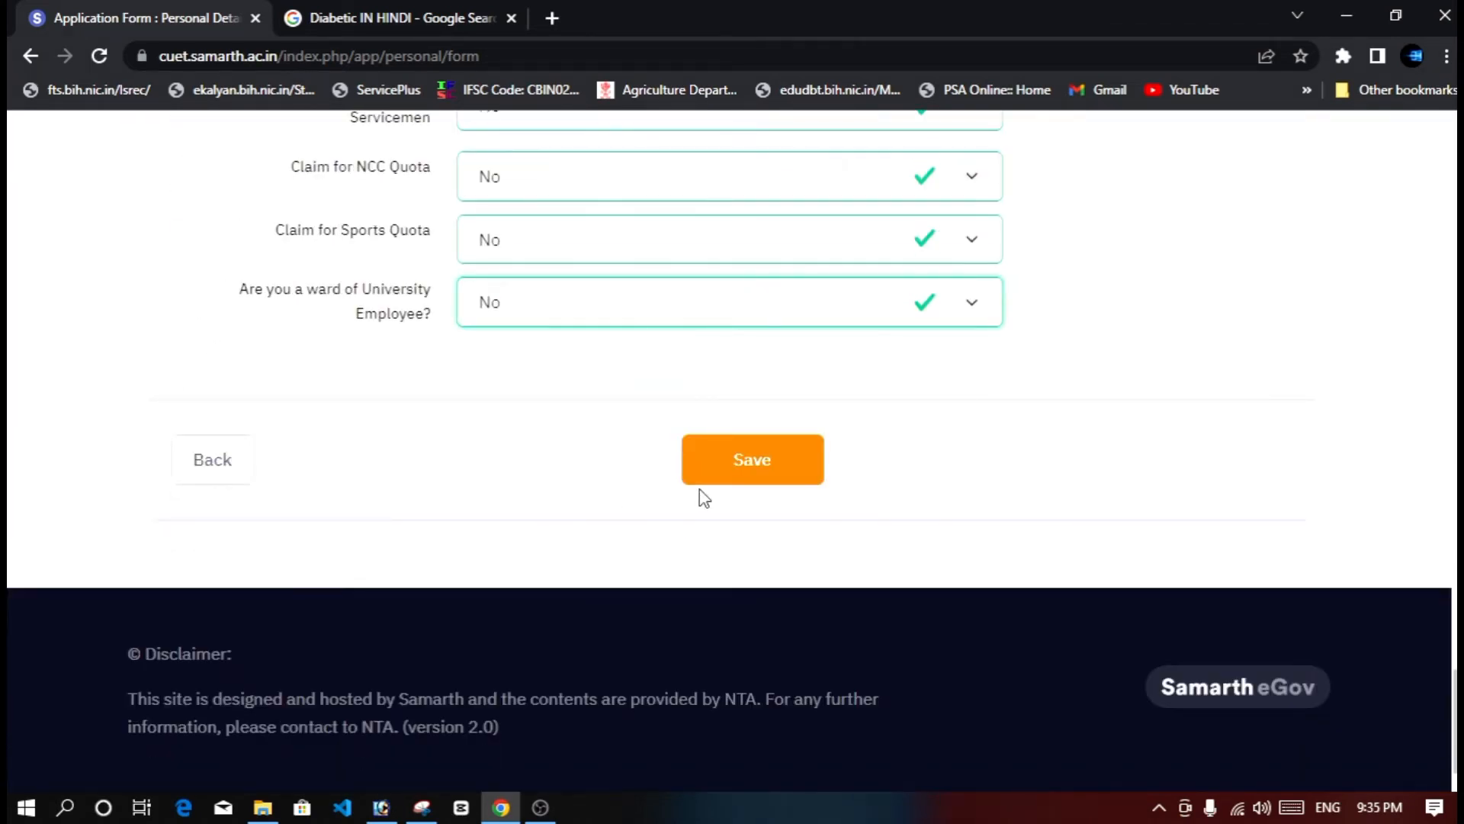
click(737, 475)
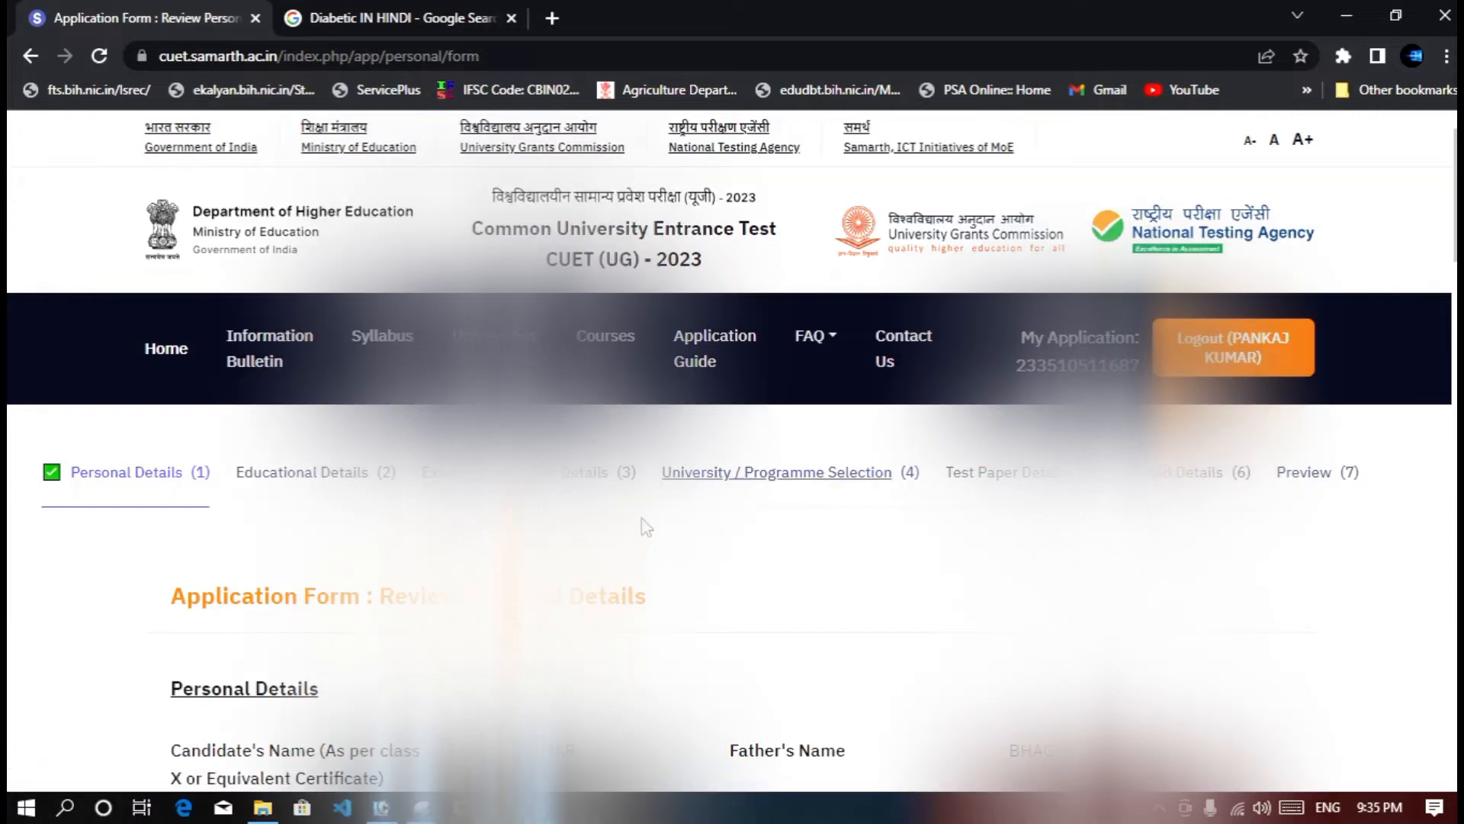
- Look over the Review Personal Details page and proceed to the Educational Details section
scroll(737, 475, down, 4)
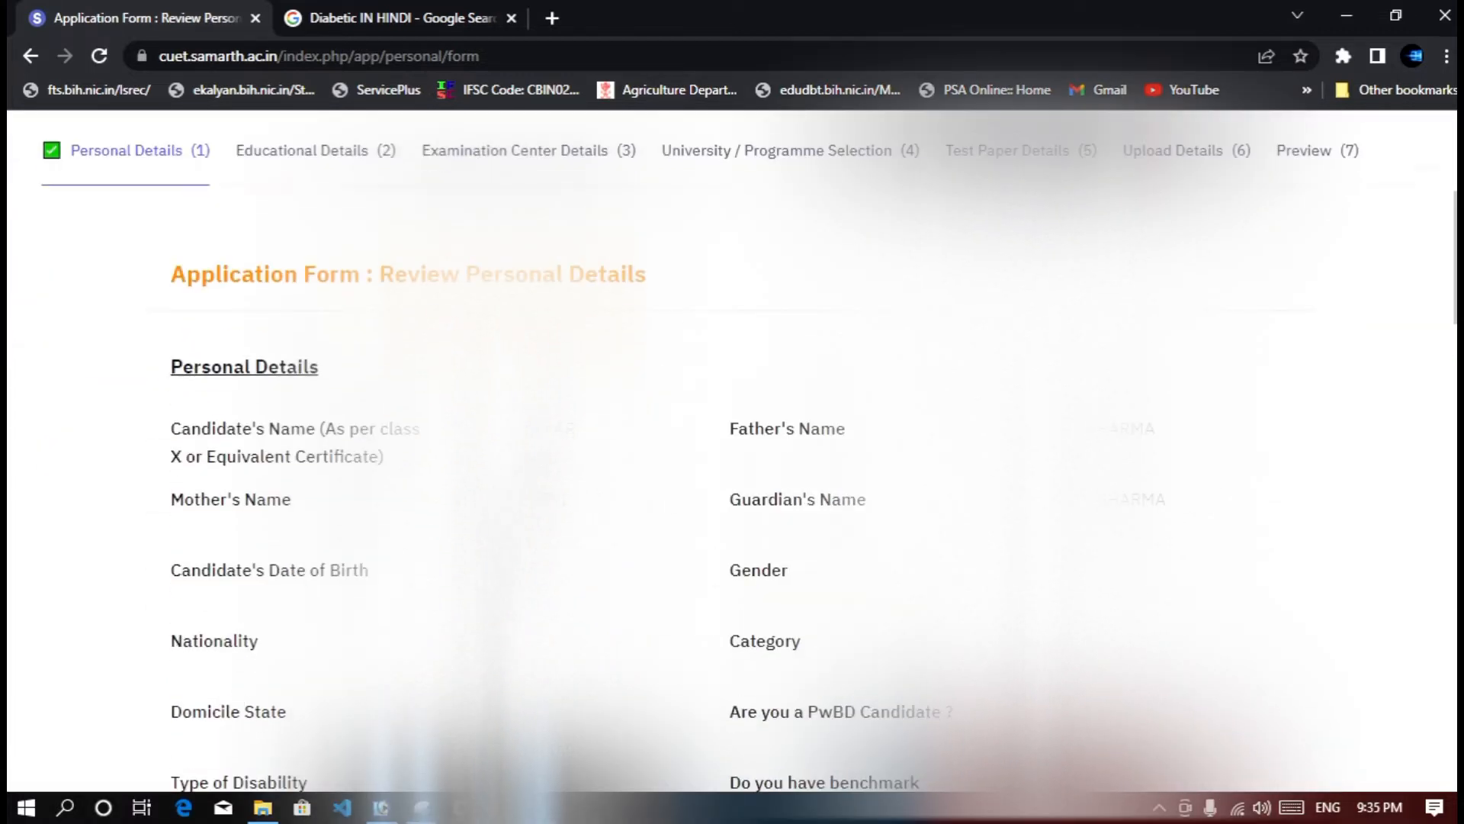
scroll(645, 327, down, 8)
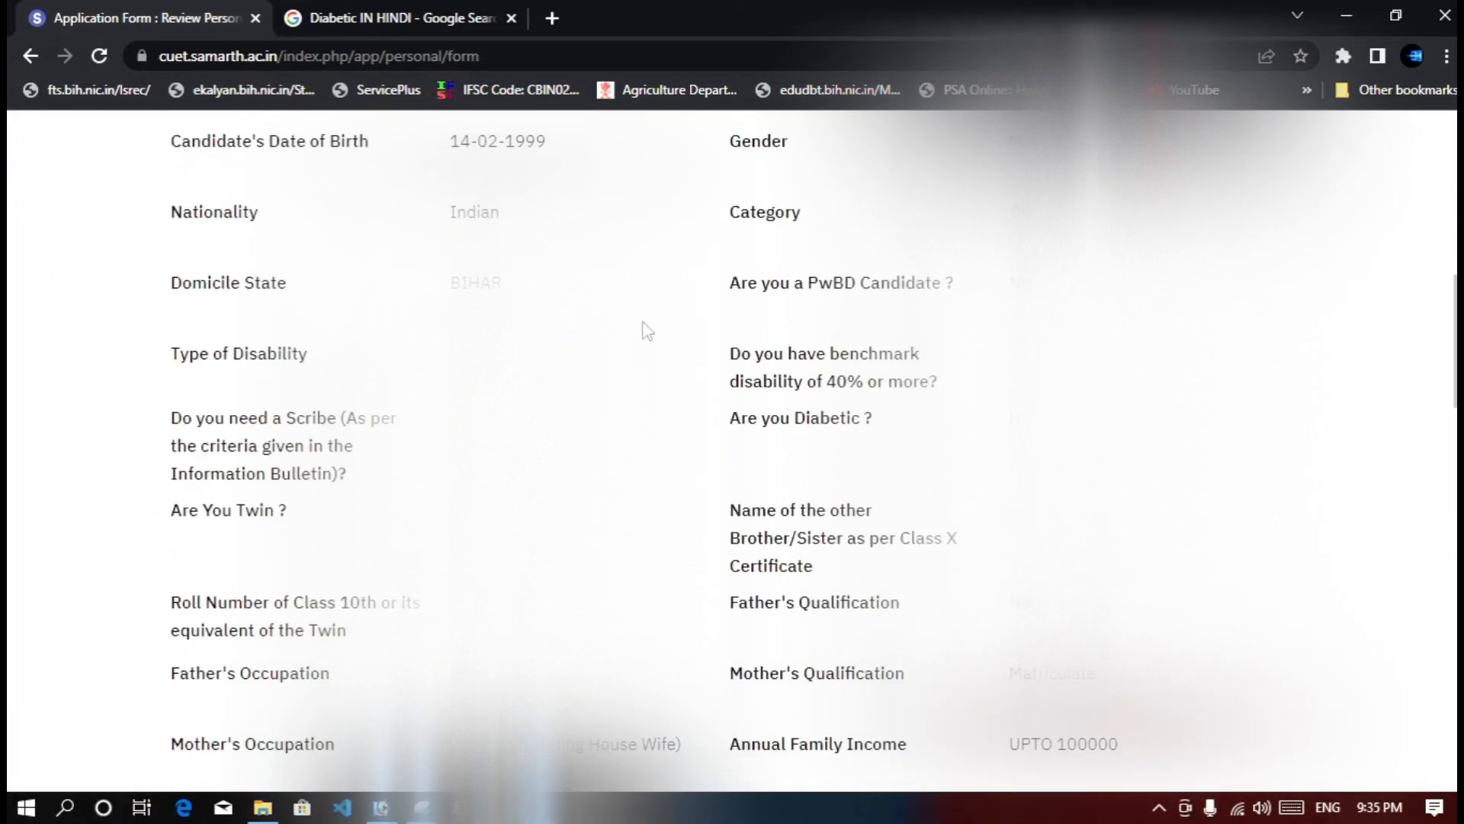
scroll(775, 420, down, 1)
scroll(769, 427, up, 2)
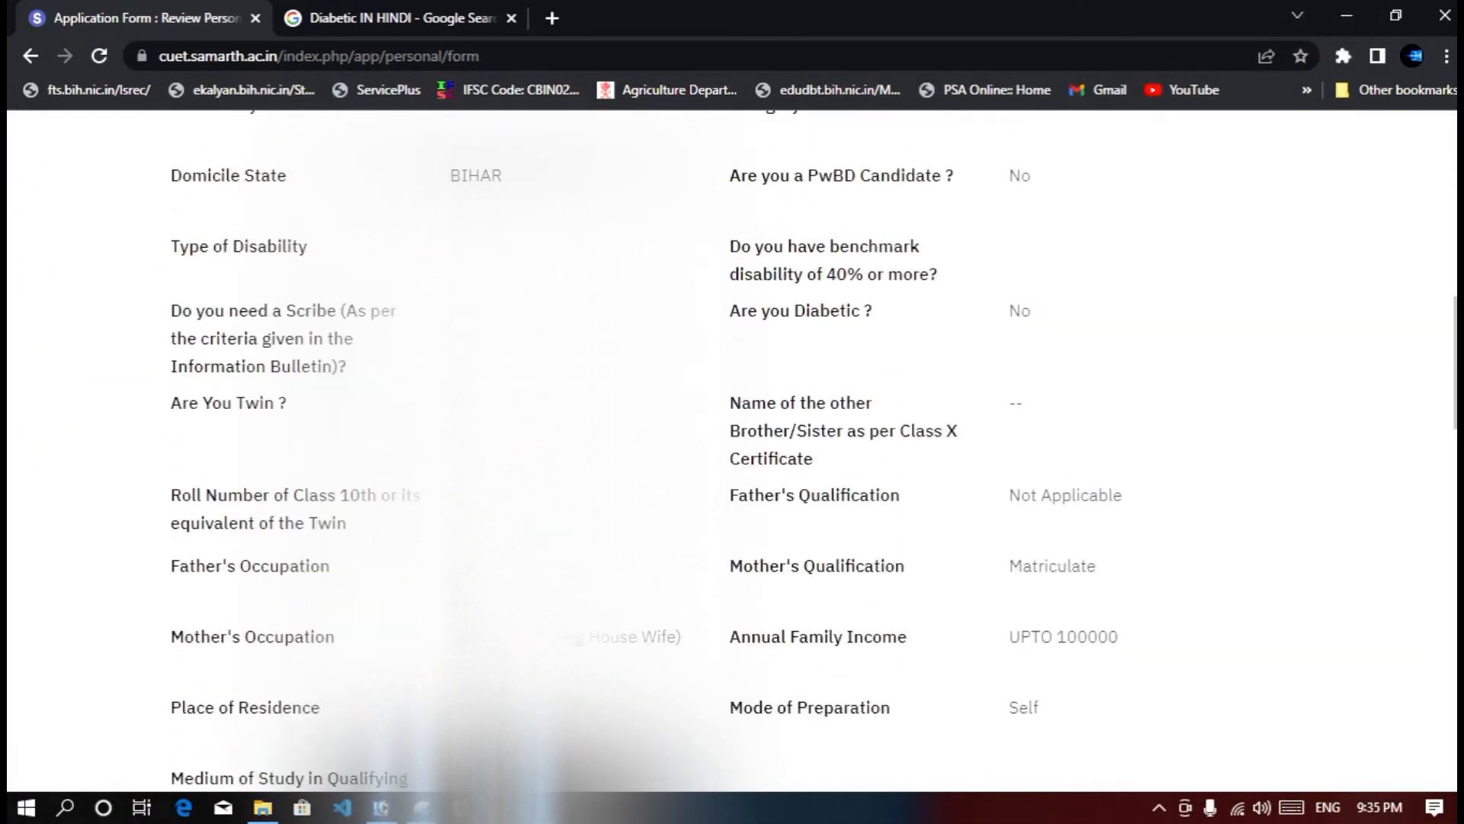
scroll(523, 572, down, 2)
scroll(524, 572, up, 13)
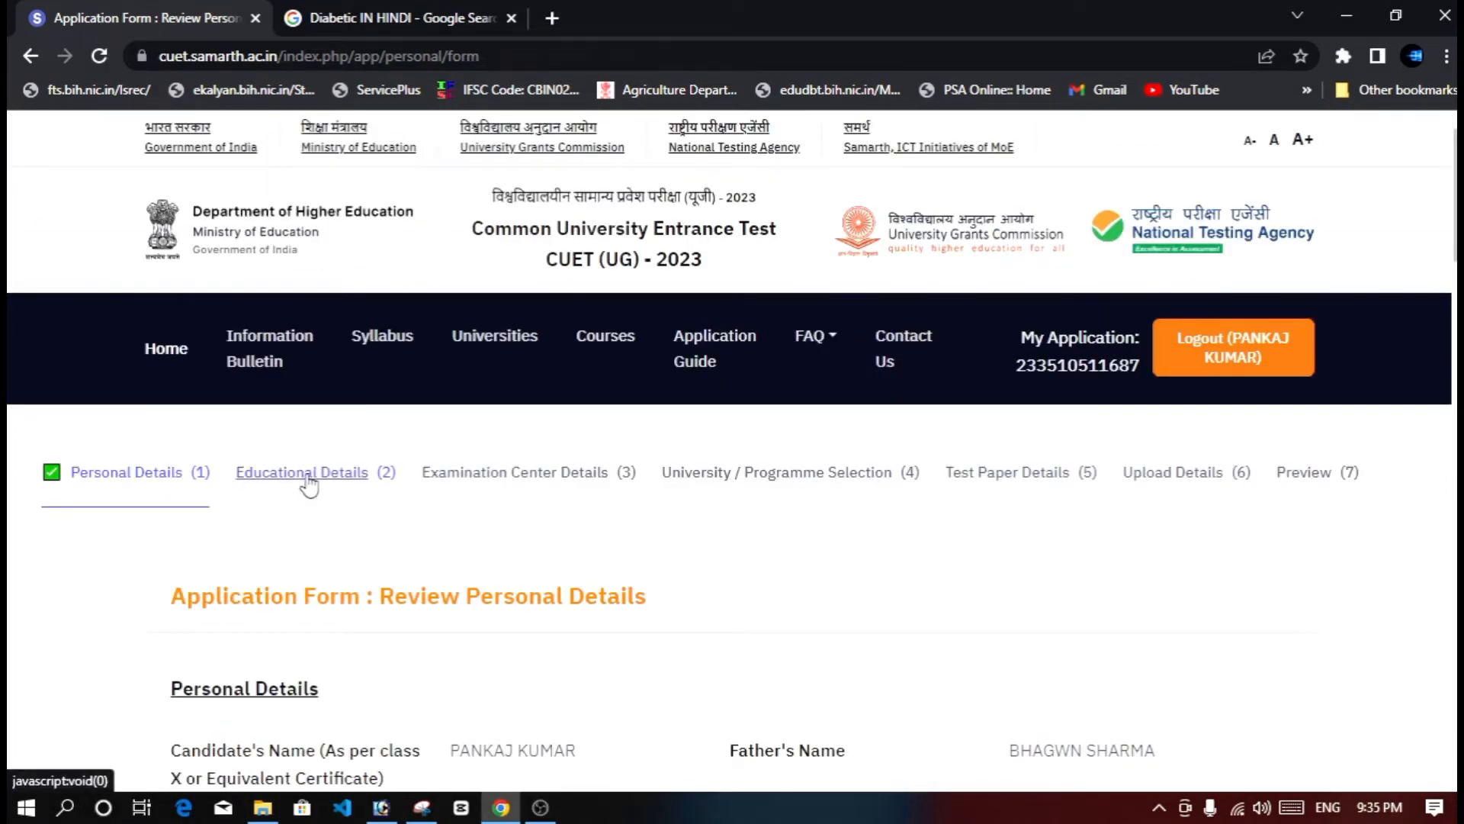
scroll(533, 491, down, 12)
scroll(572, 549, down, 10)
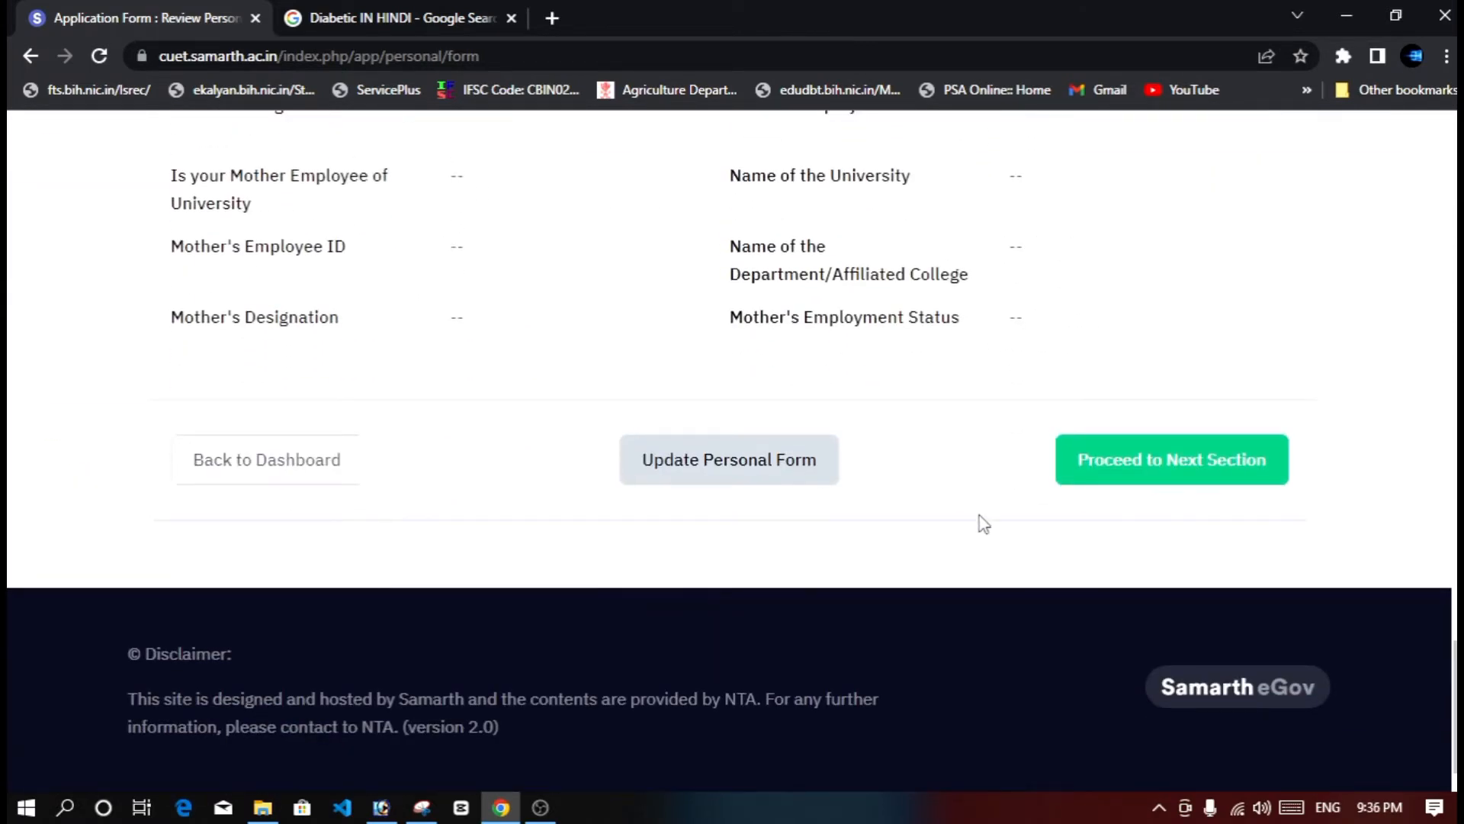
click(1130, 474)
scroll(853, 516, down, 4)
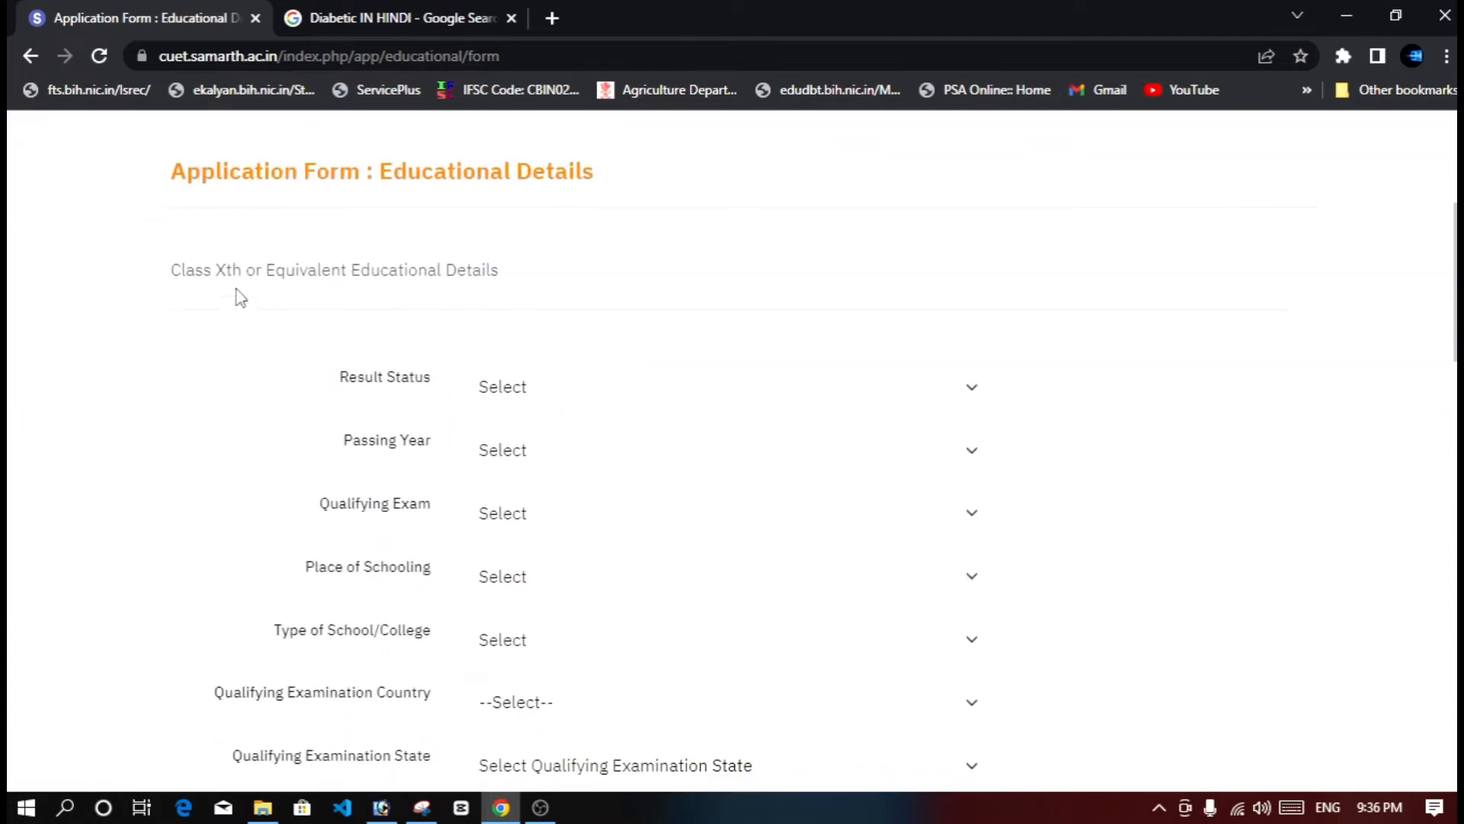
- Mark Class X as Passed in 2015, 10th or Equivalent, Urban, Government School
click(548, 397)
click(547, 447)
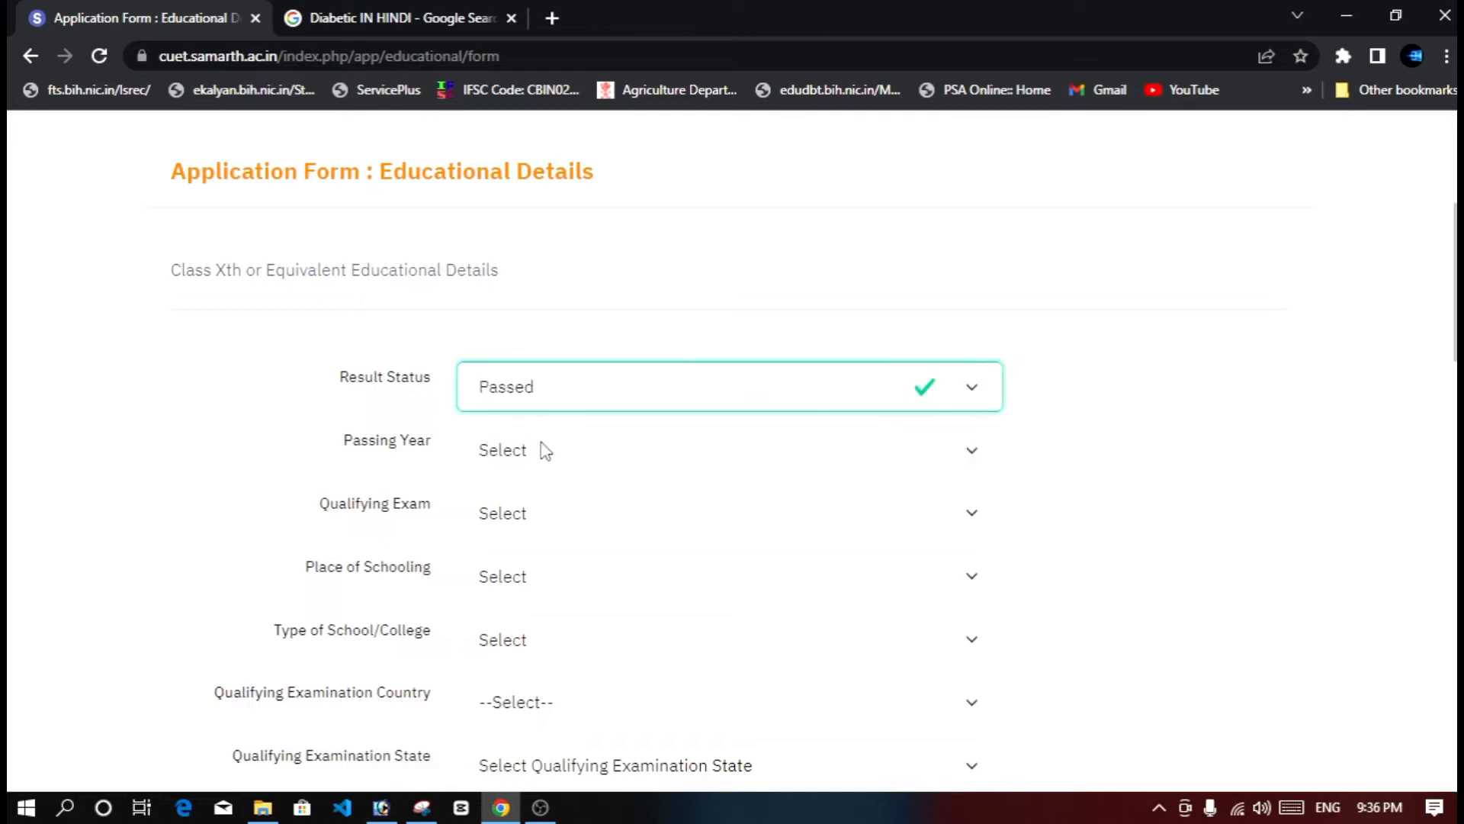
click(544, 452)
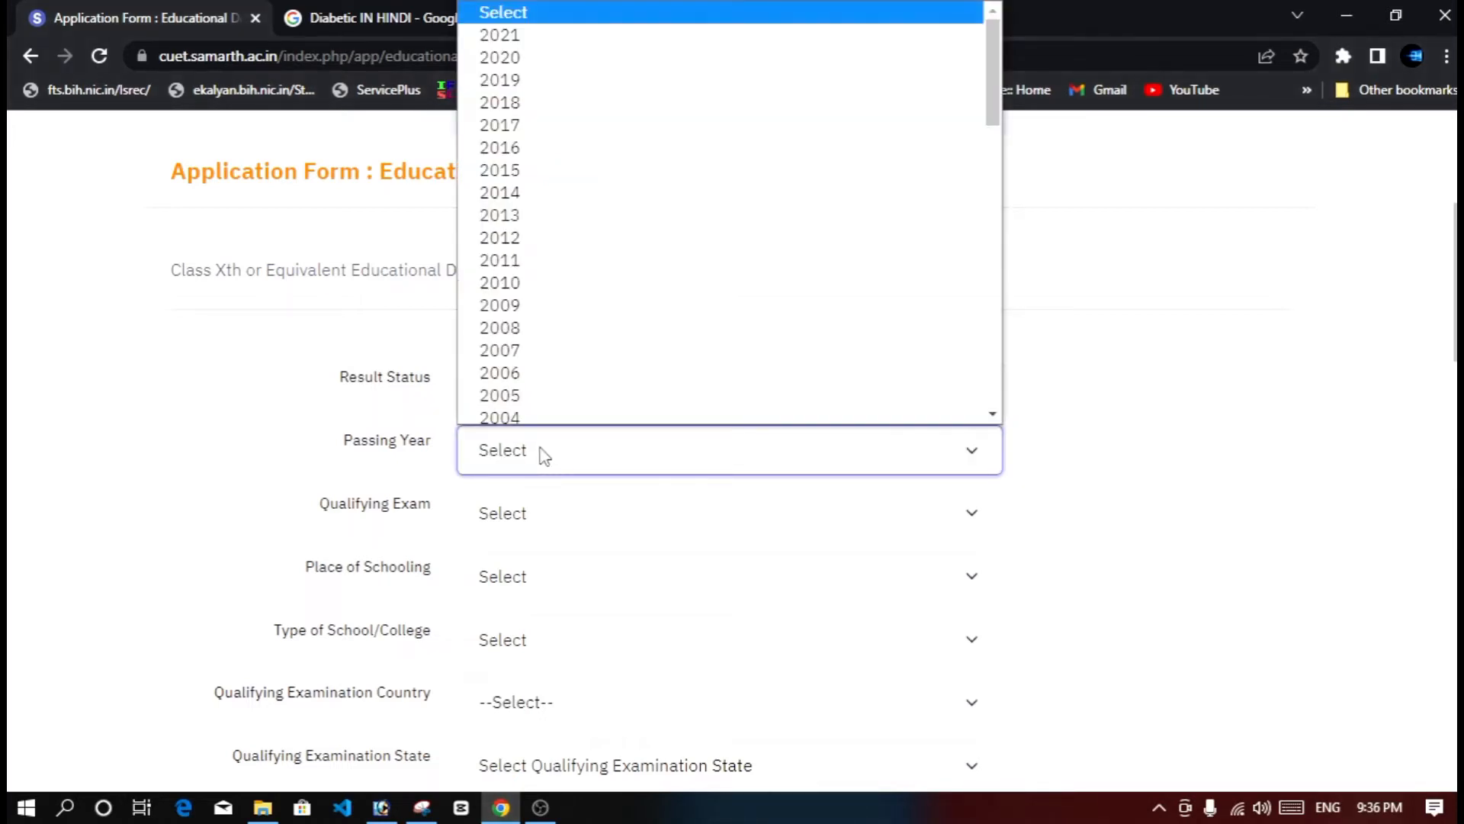
text(2015)
key(Return)
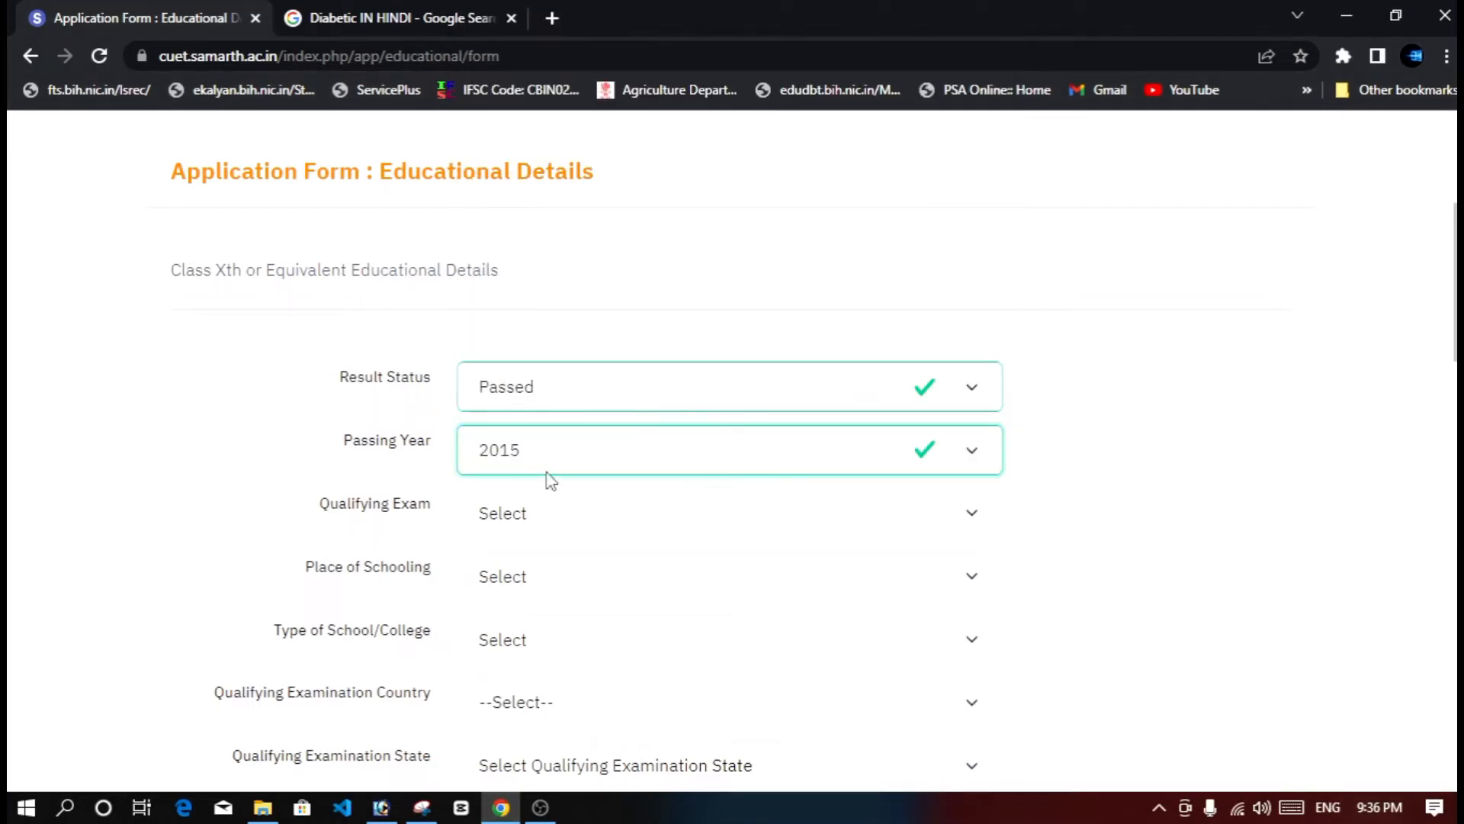
click(564, 517)
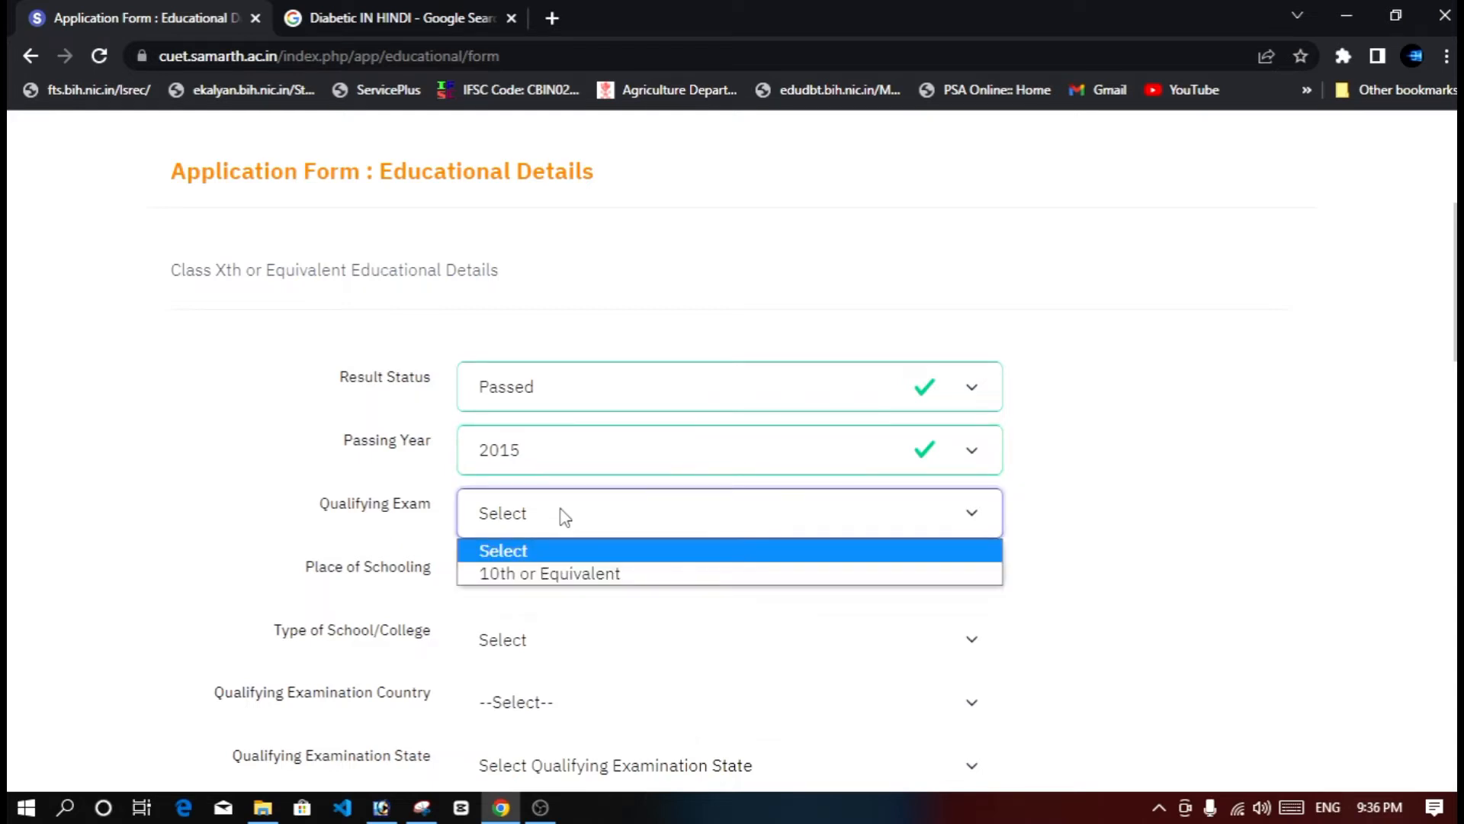
click(608, 579)
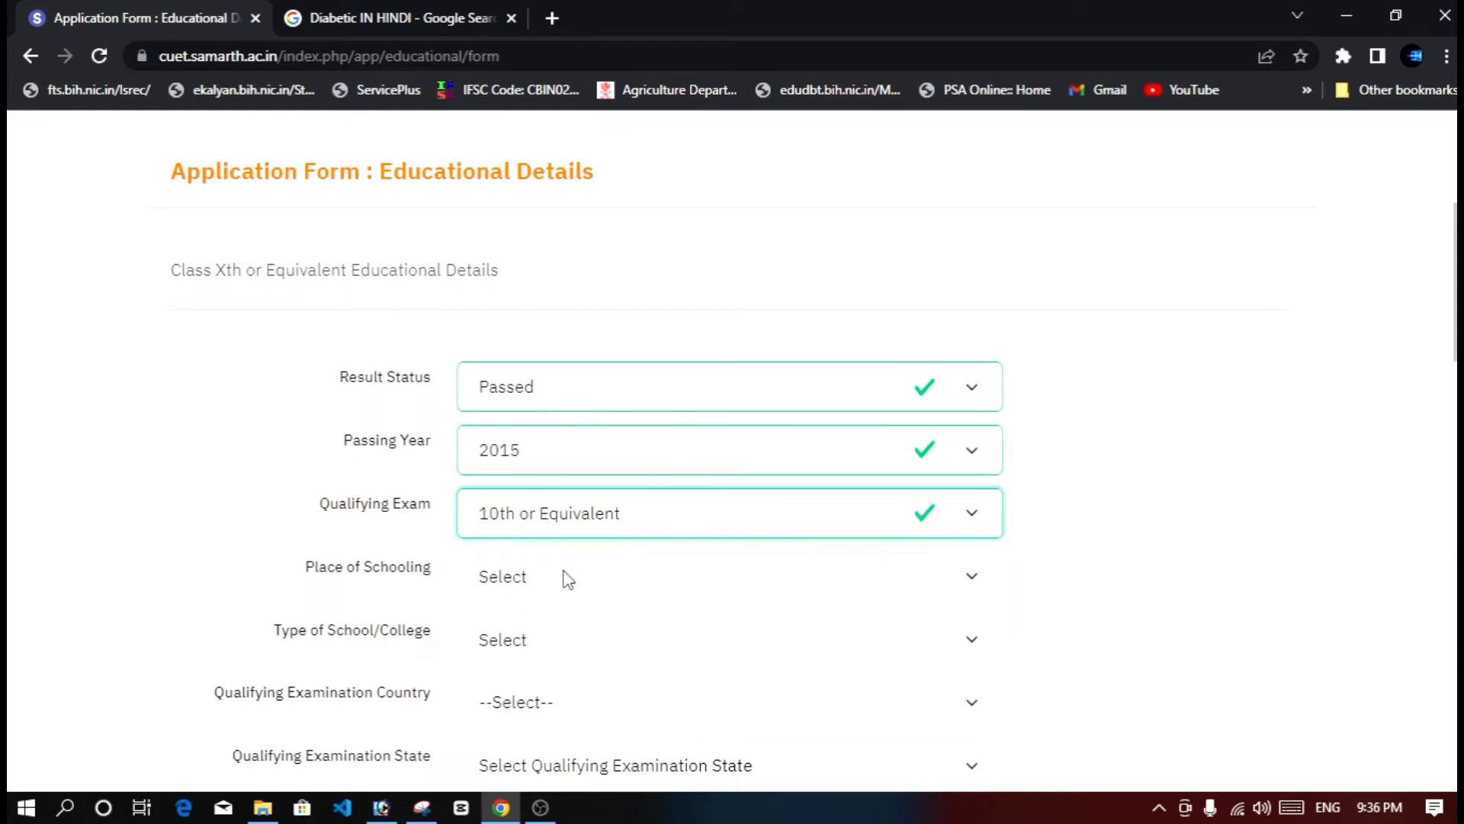
click(568, 579)
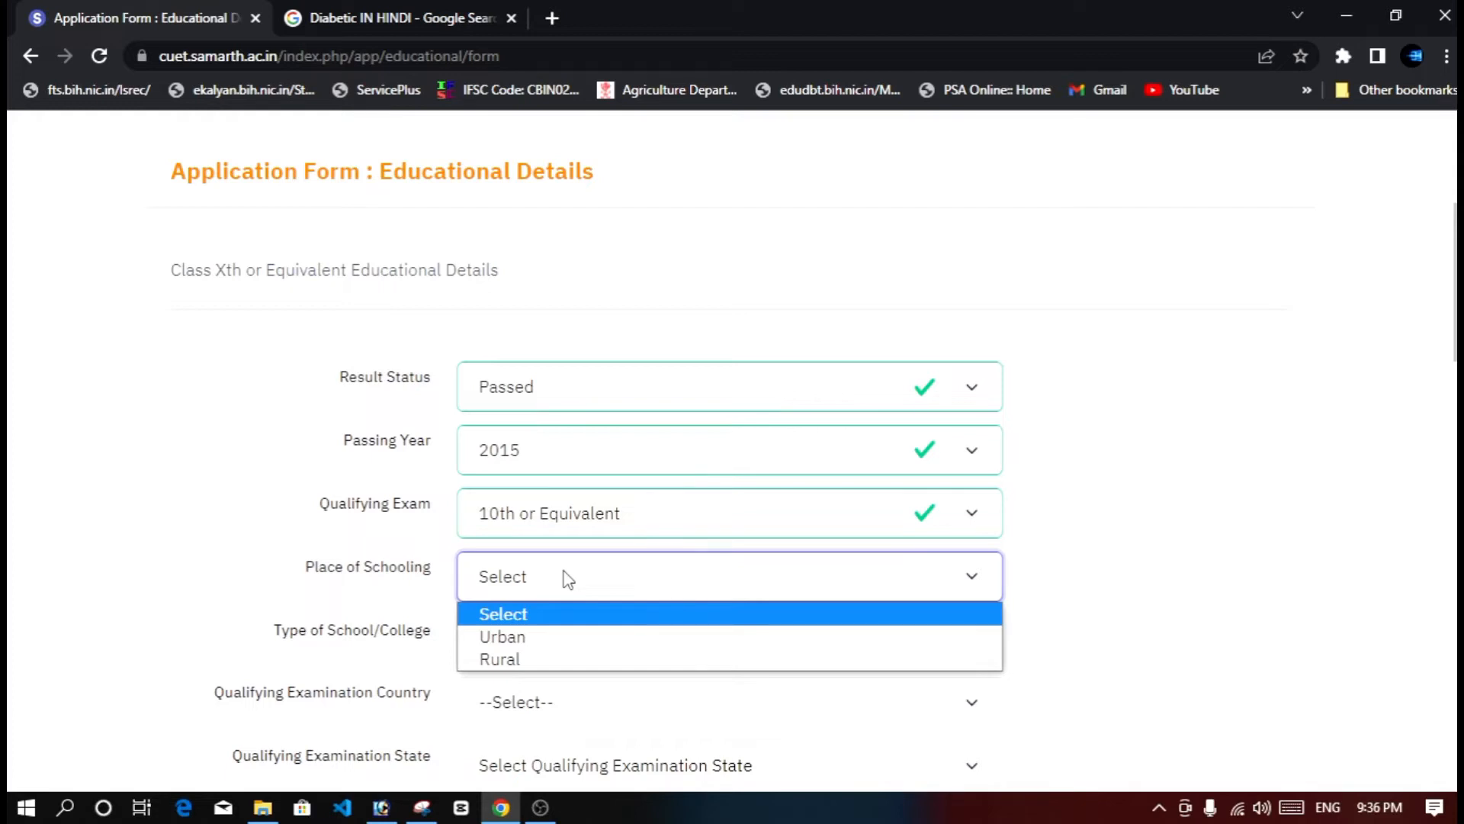
click(541, 643)
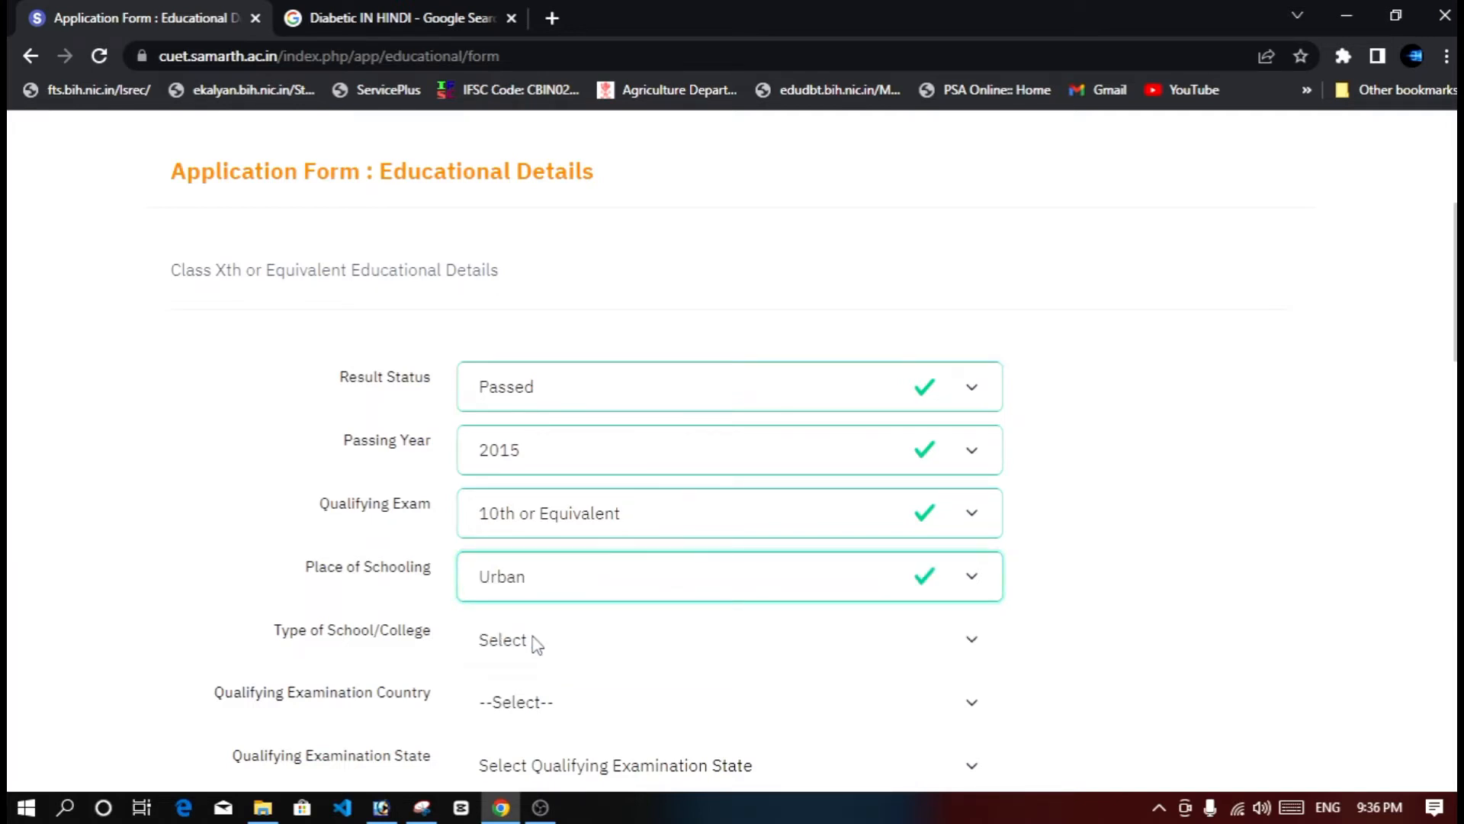
click(536, 643)
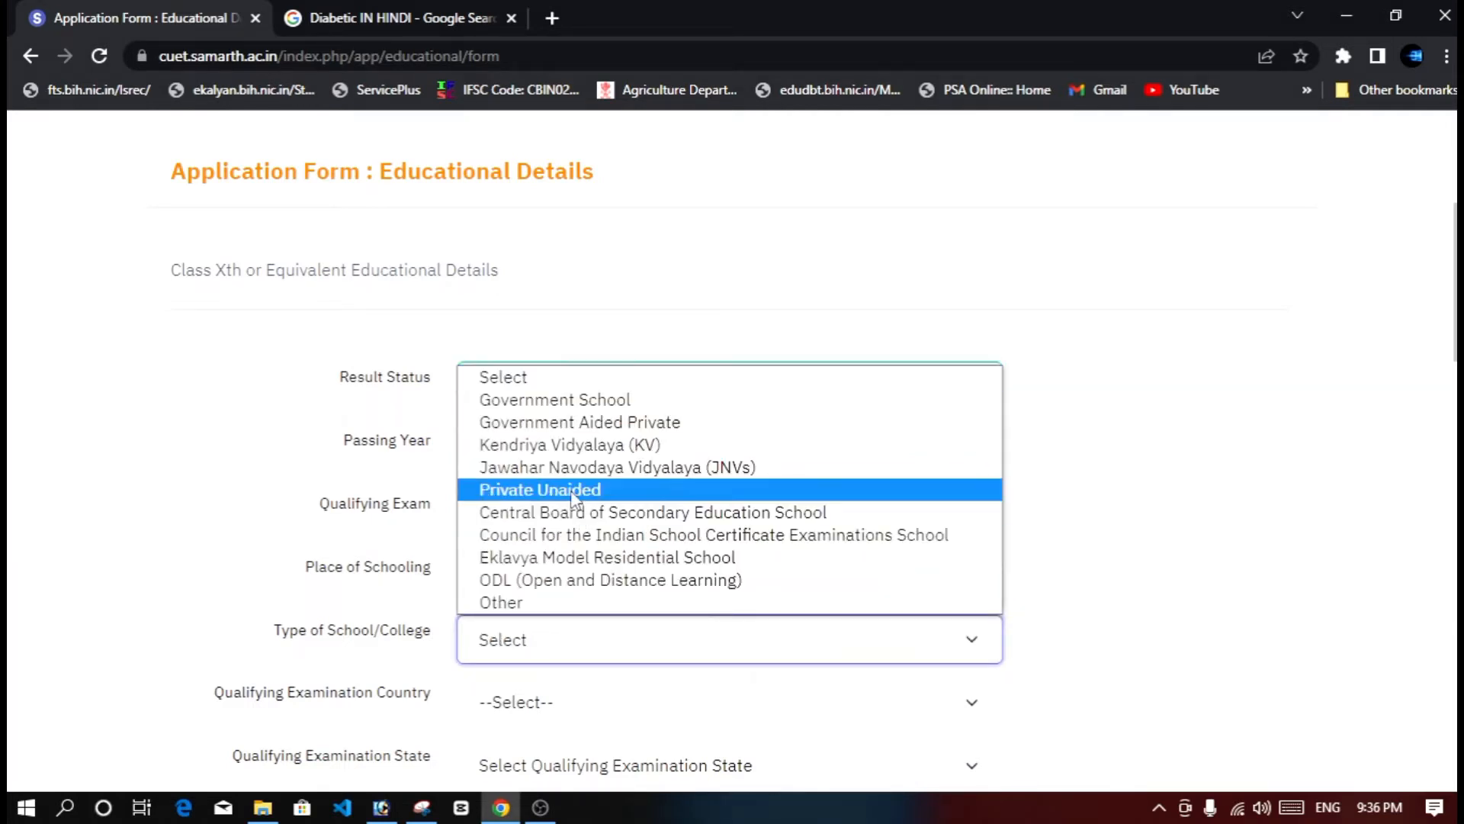
click(568, 400)
- Set the Class X exam location to India, BIHAR, SHEOHAR and board to BIHAR SCHOOL EXAMINATION BOARD
scroll(486, 549, down, 1)
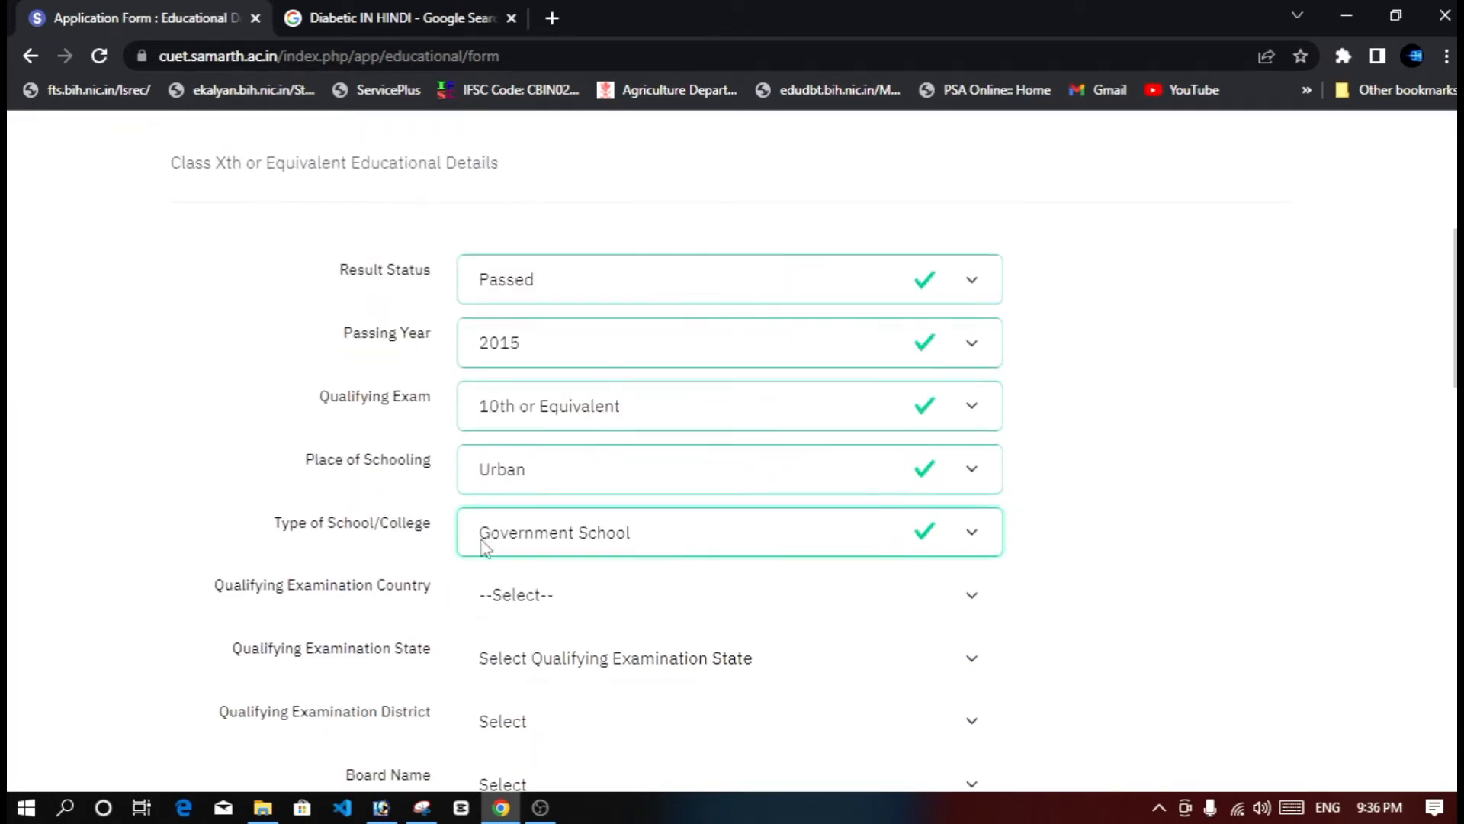
click(551, 596)
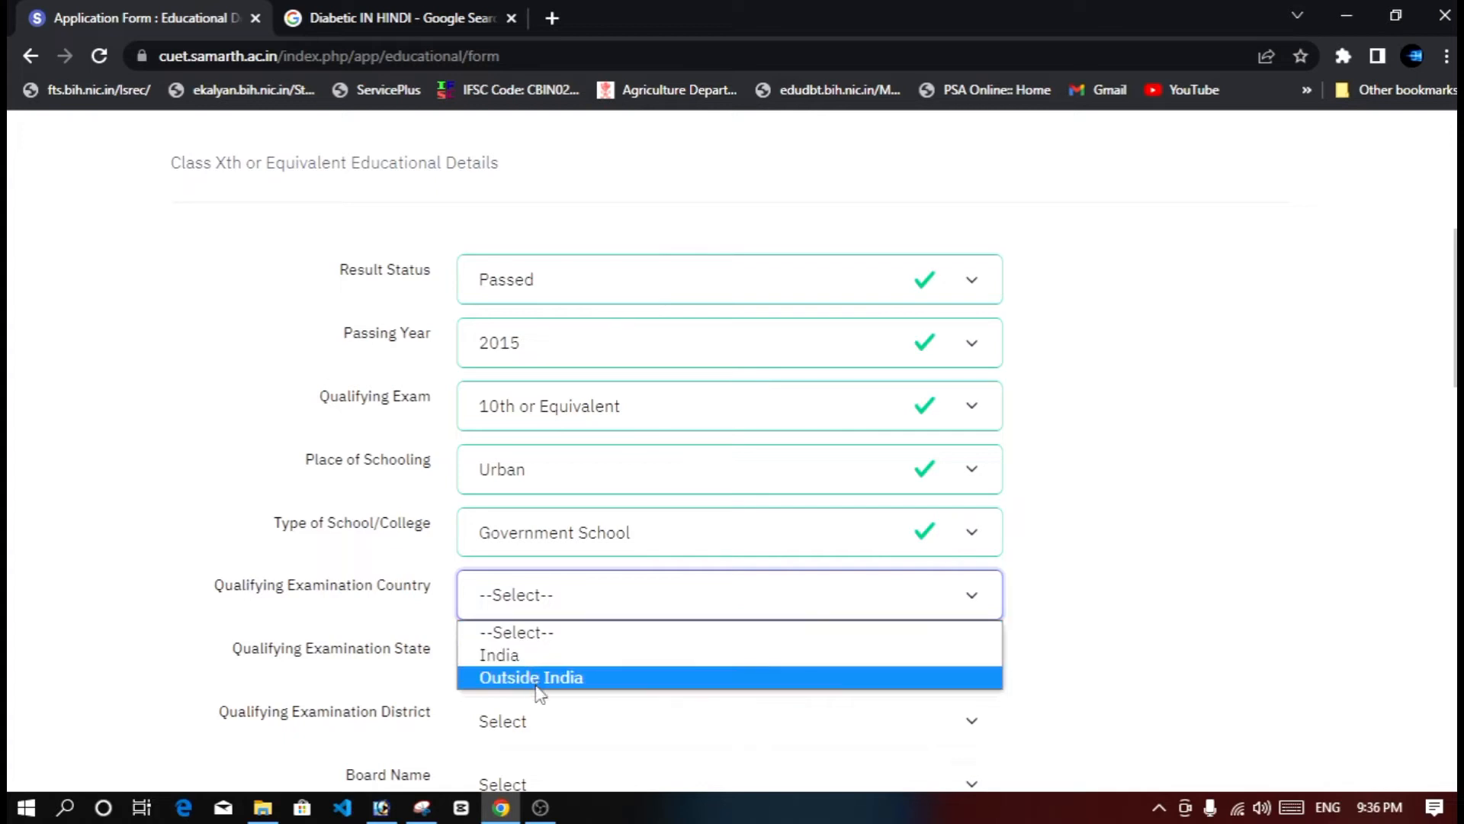
click(500, 655)
scroll(495, 572, down, 2)
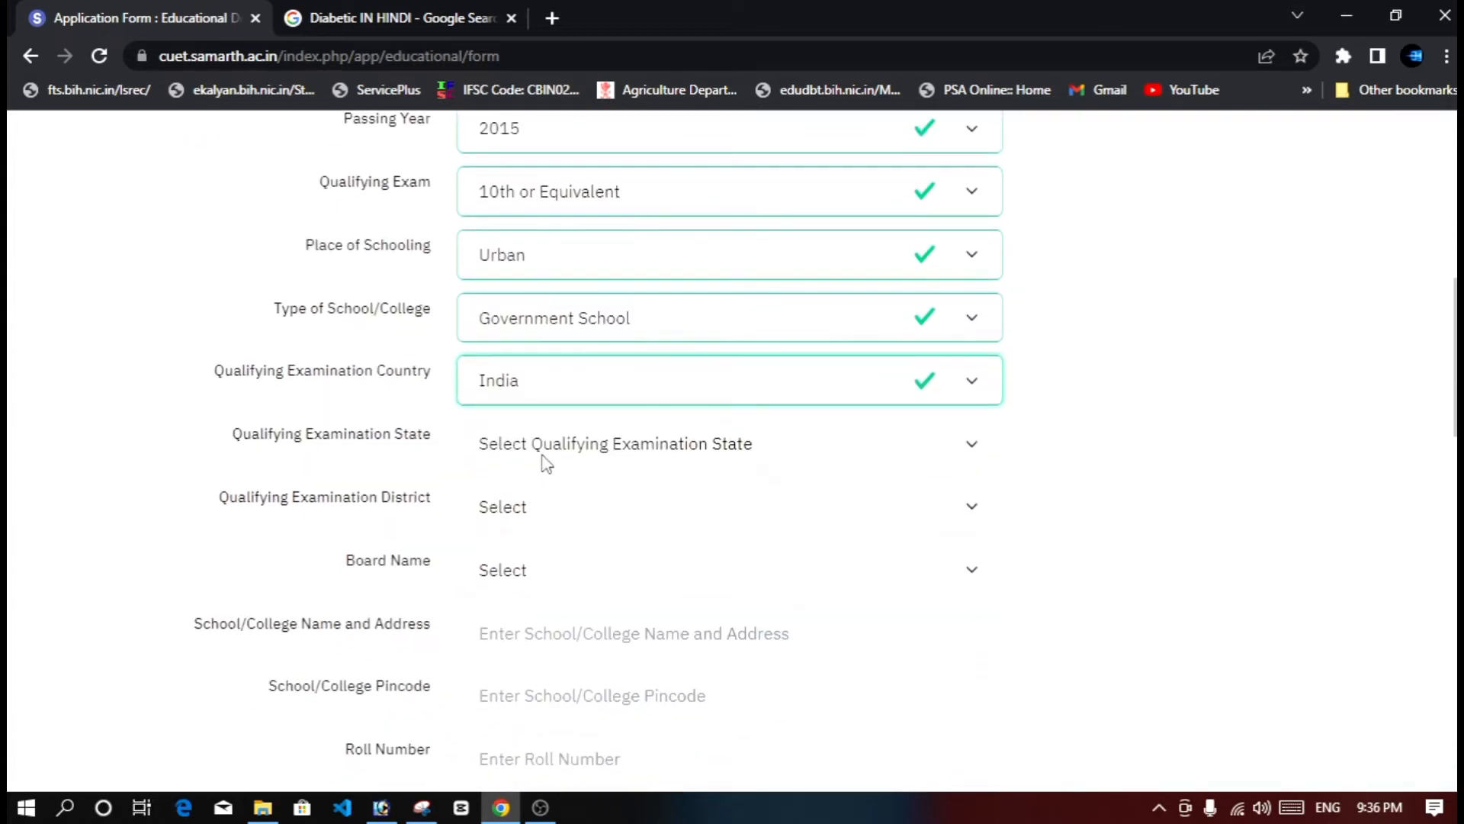
click(555, 456)
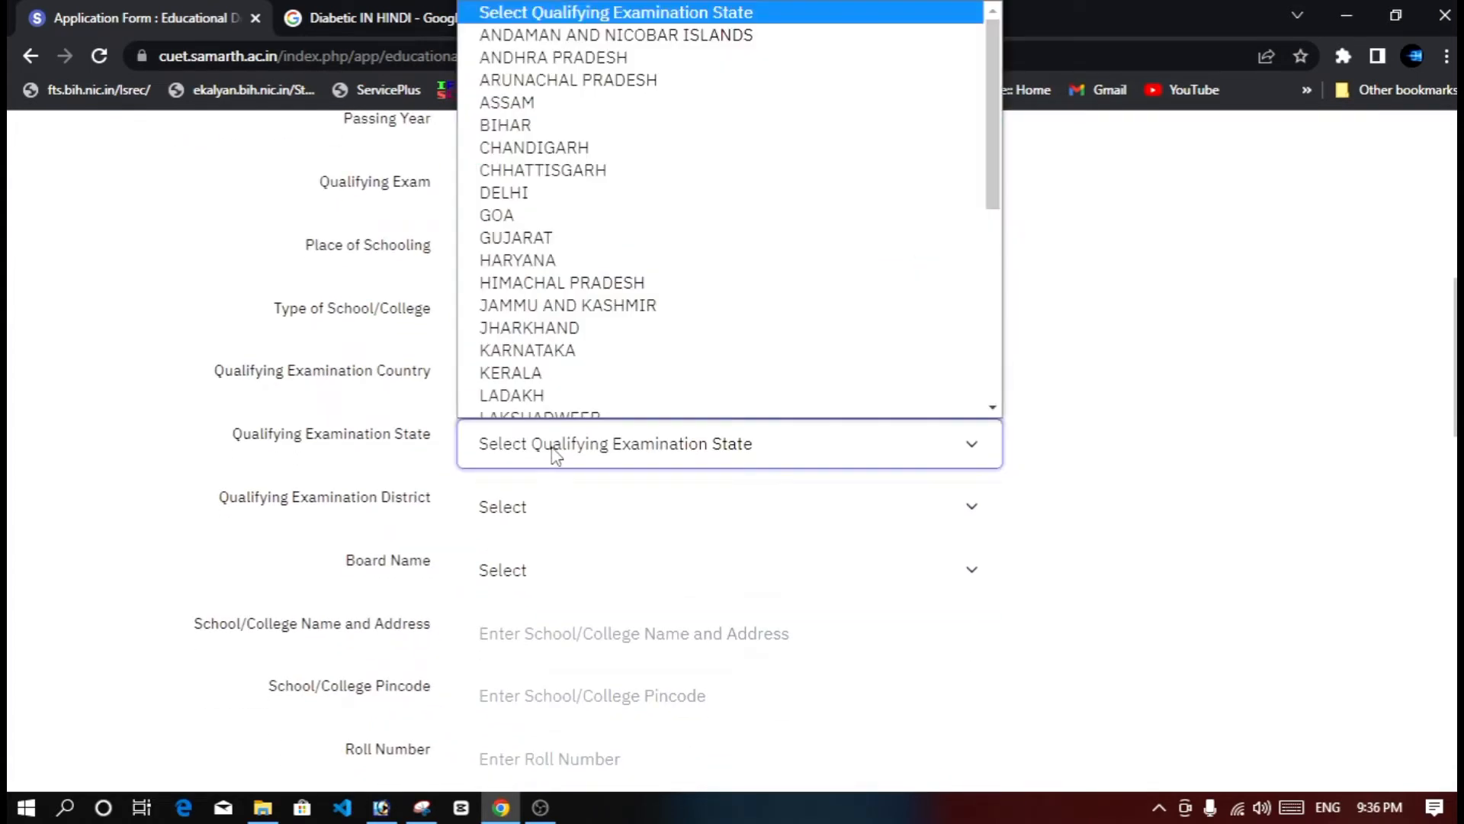
click(518, 107)
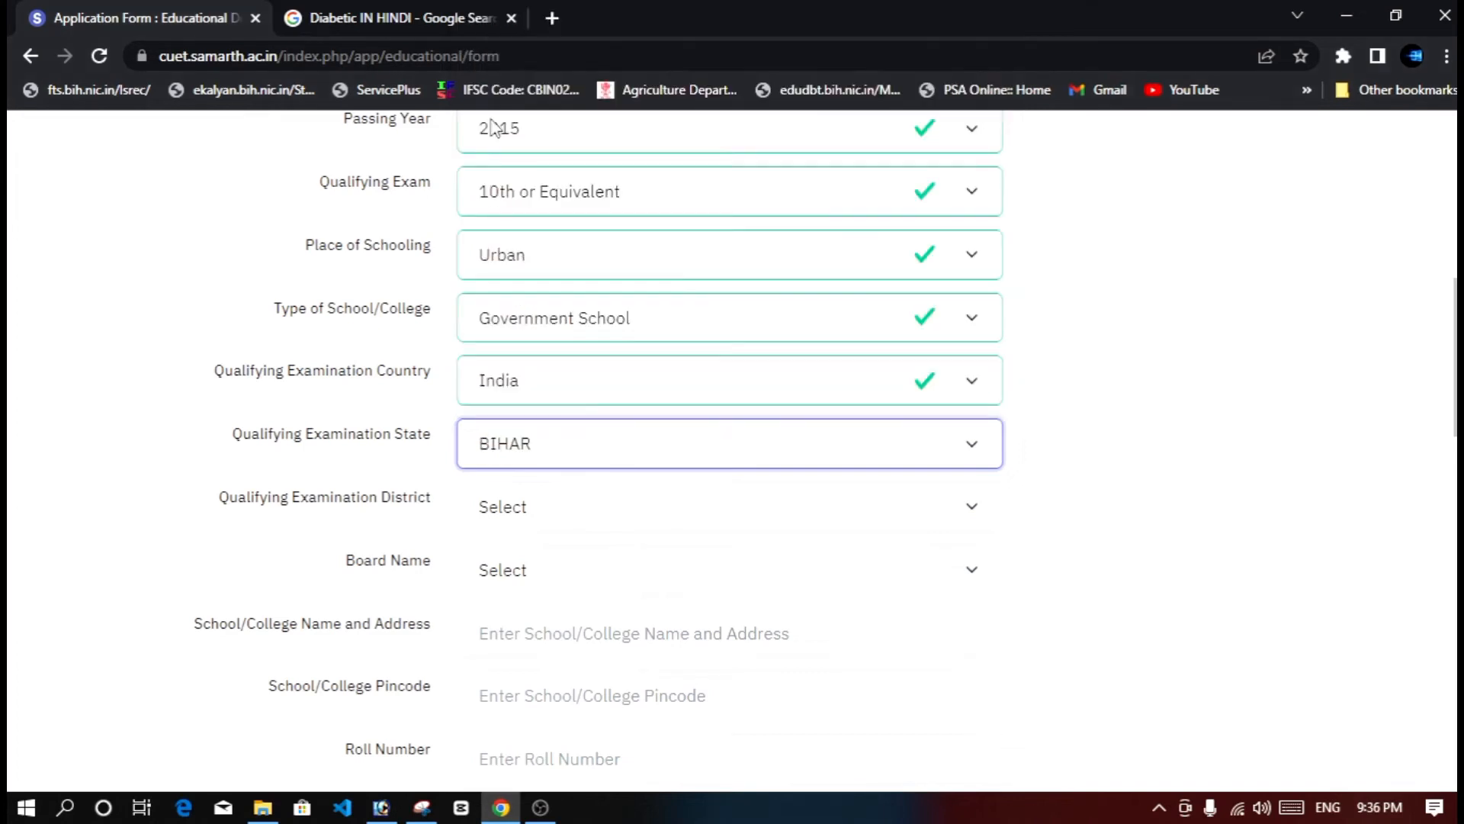
click(532, 513)
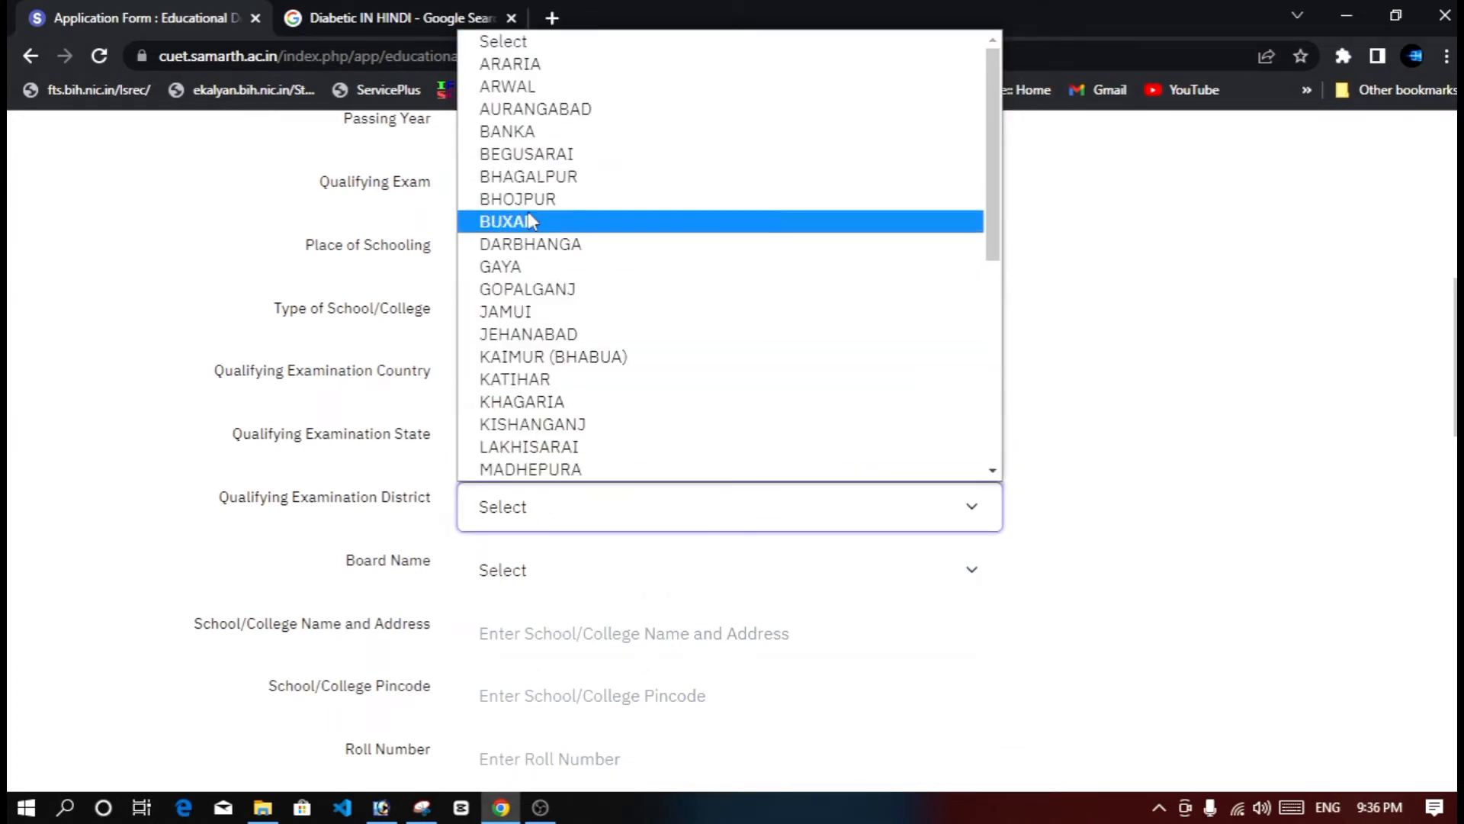
scroll(530, 229, down, 5)
click(536, 379)
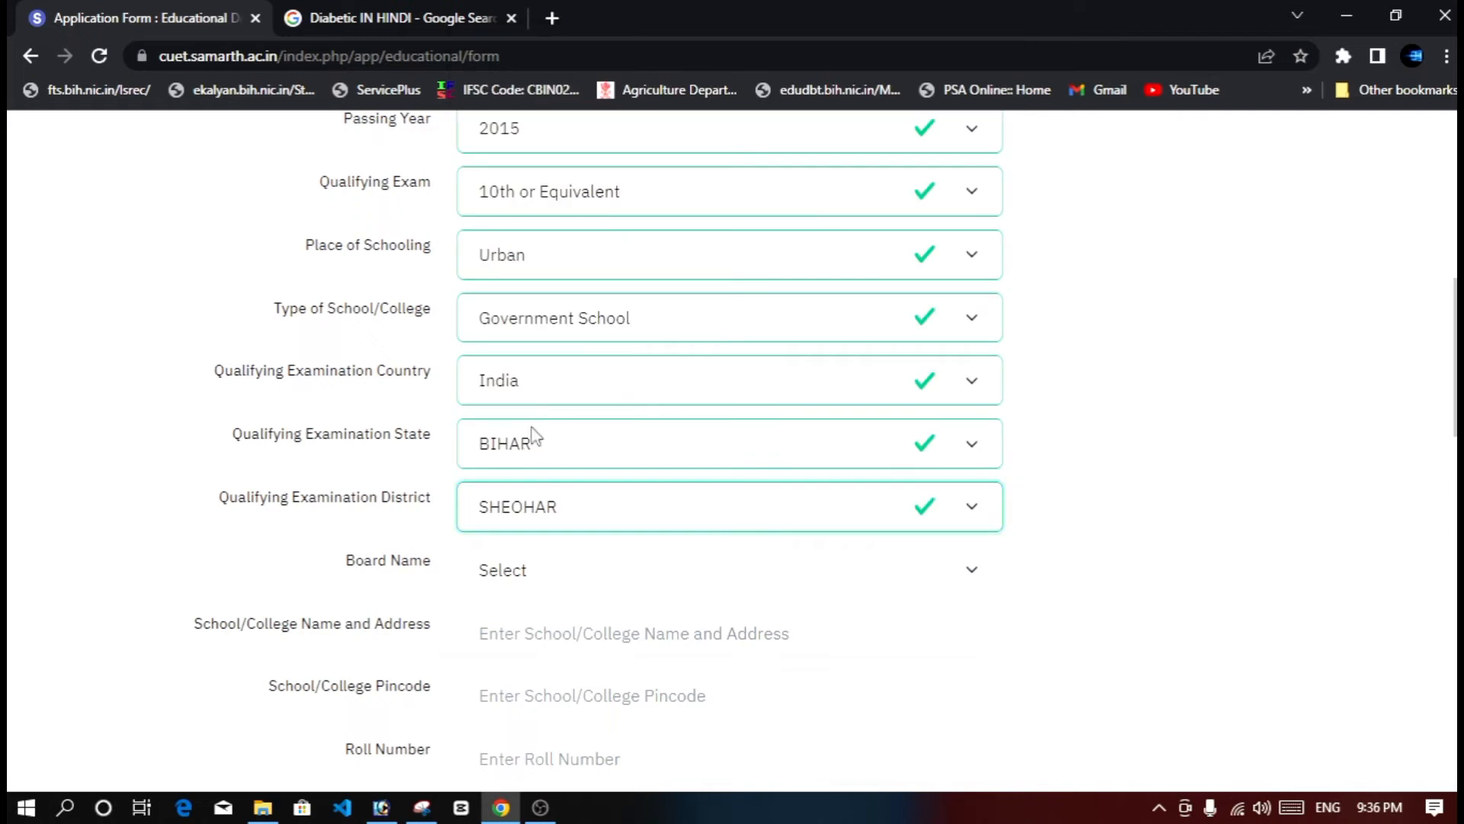
scroll(538, 366, down, 3)
click(545, 358)
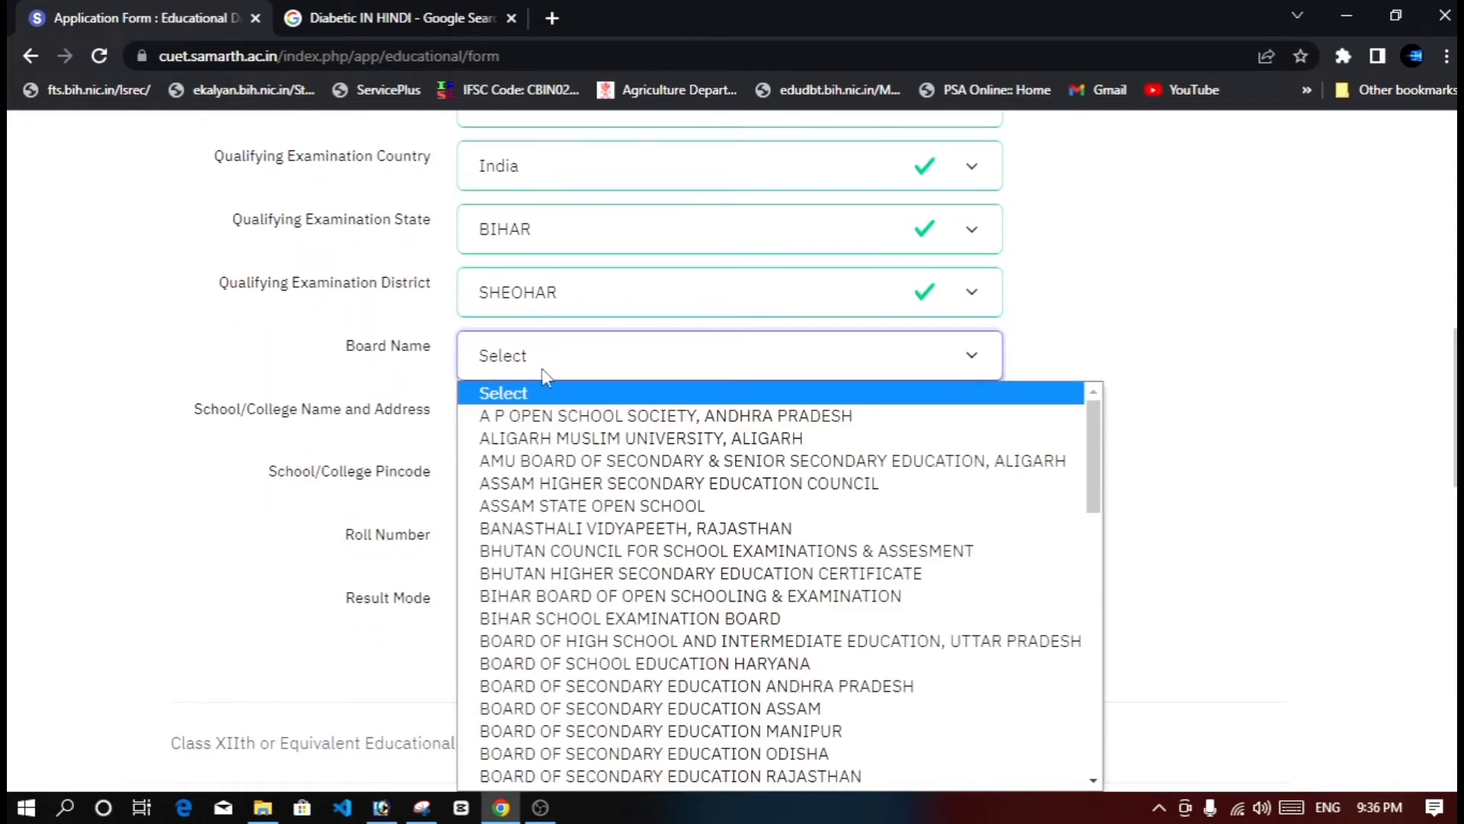
click(636, 618)
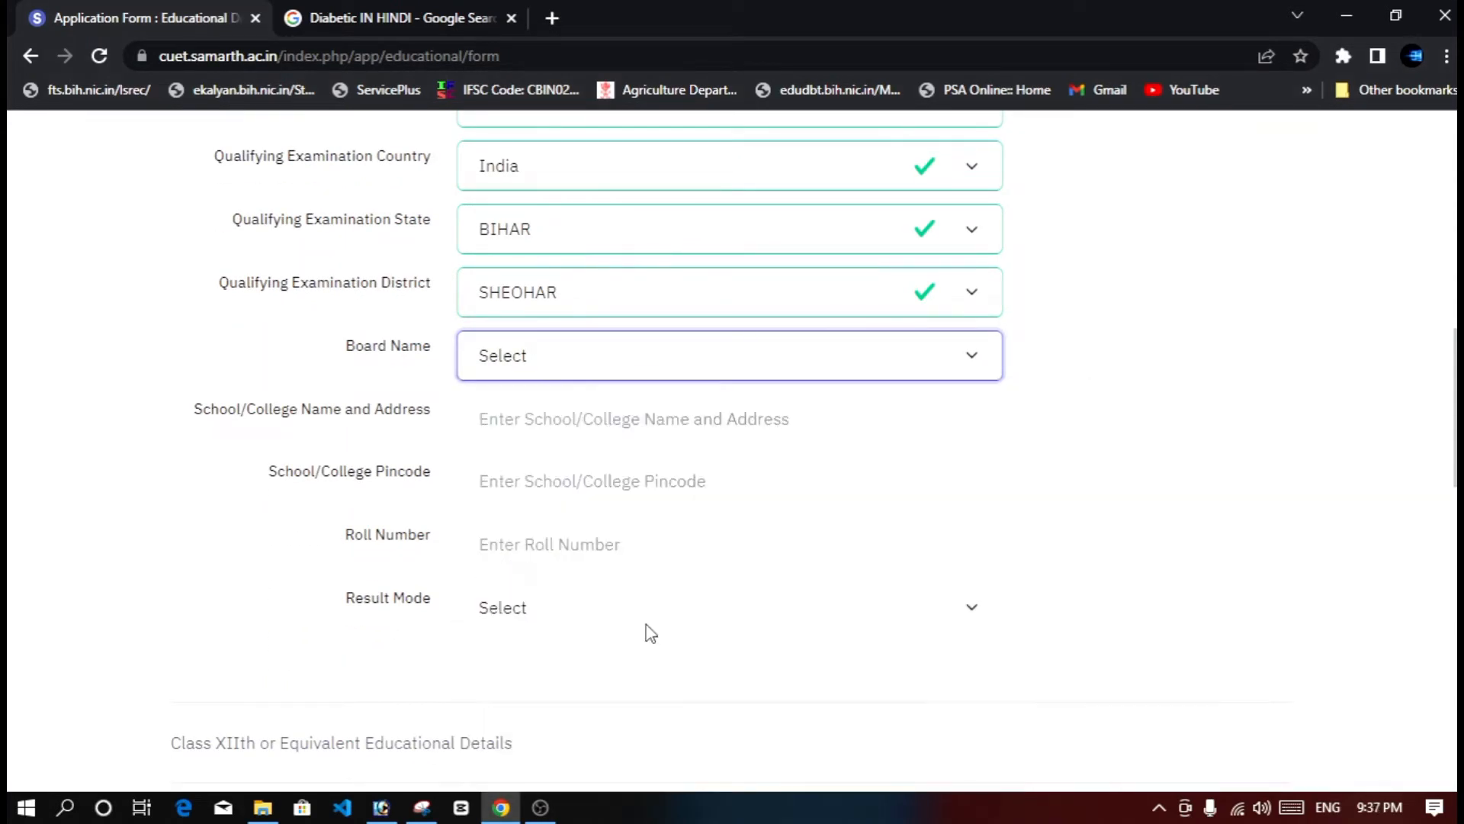
- Enter the school as 'UTTKRAMIT MS DHANKAUL, SHEOHAR', plus its pincode and the Class X roll number
click(551, 413)
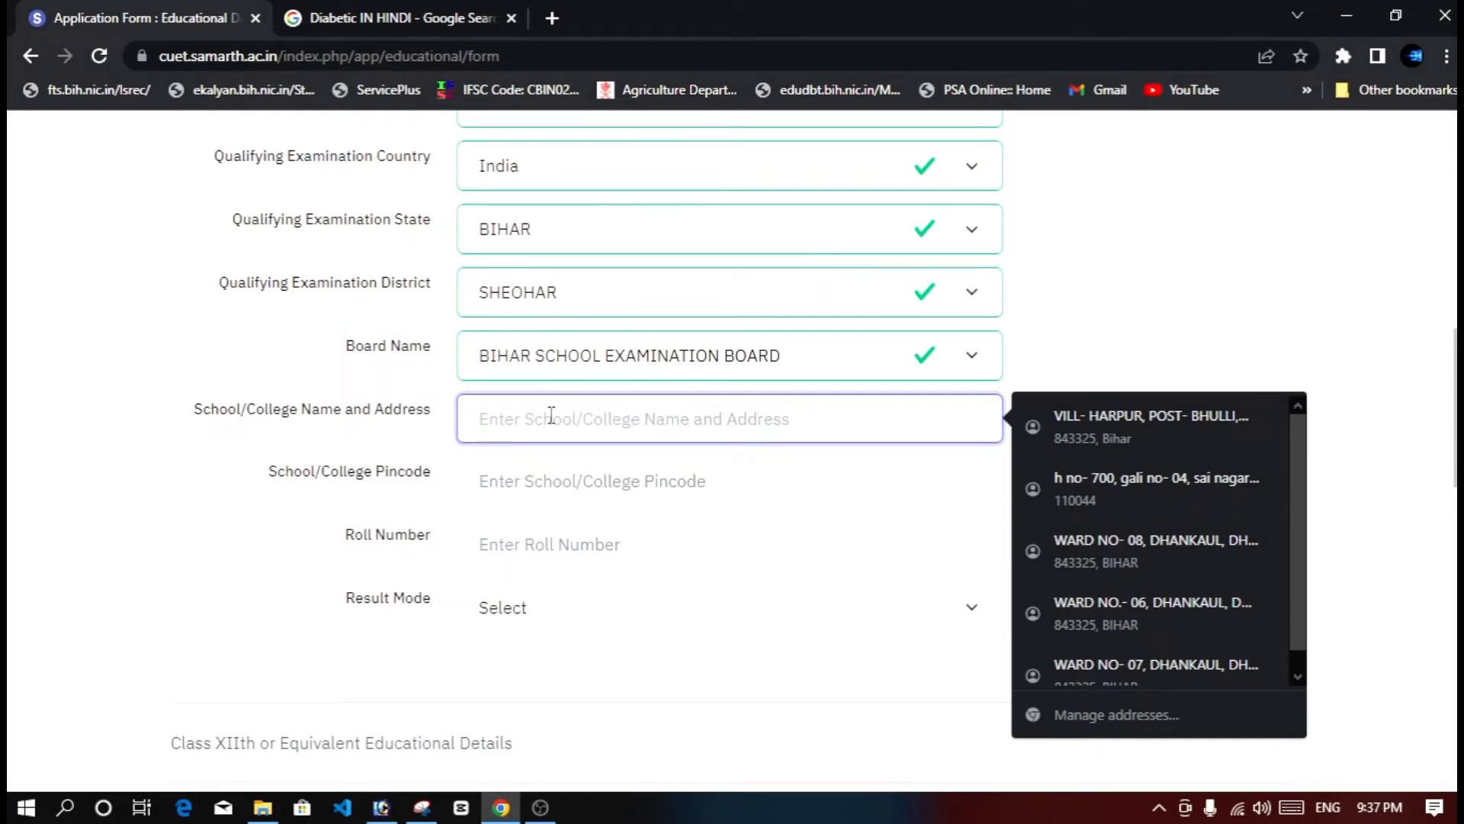
text(U)
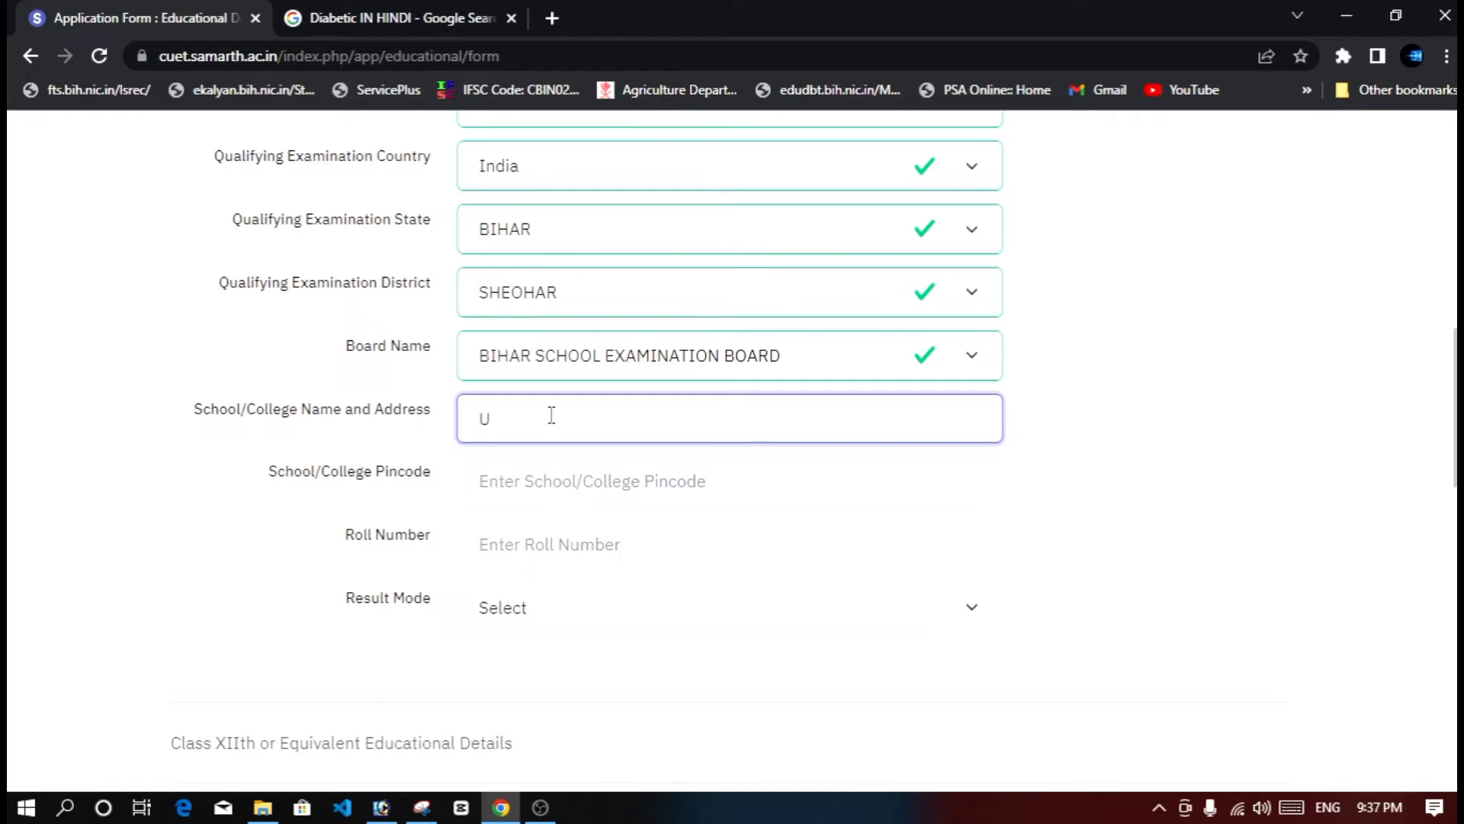
text(TTKRAMIT MA)
key(BackSpace)
text(S DHANKAUL)
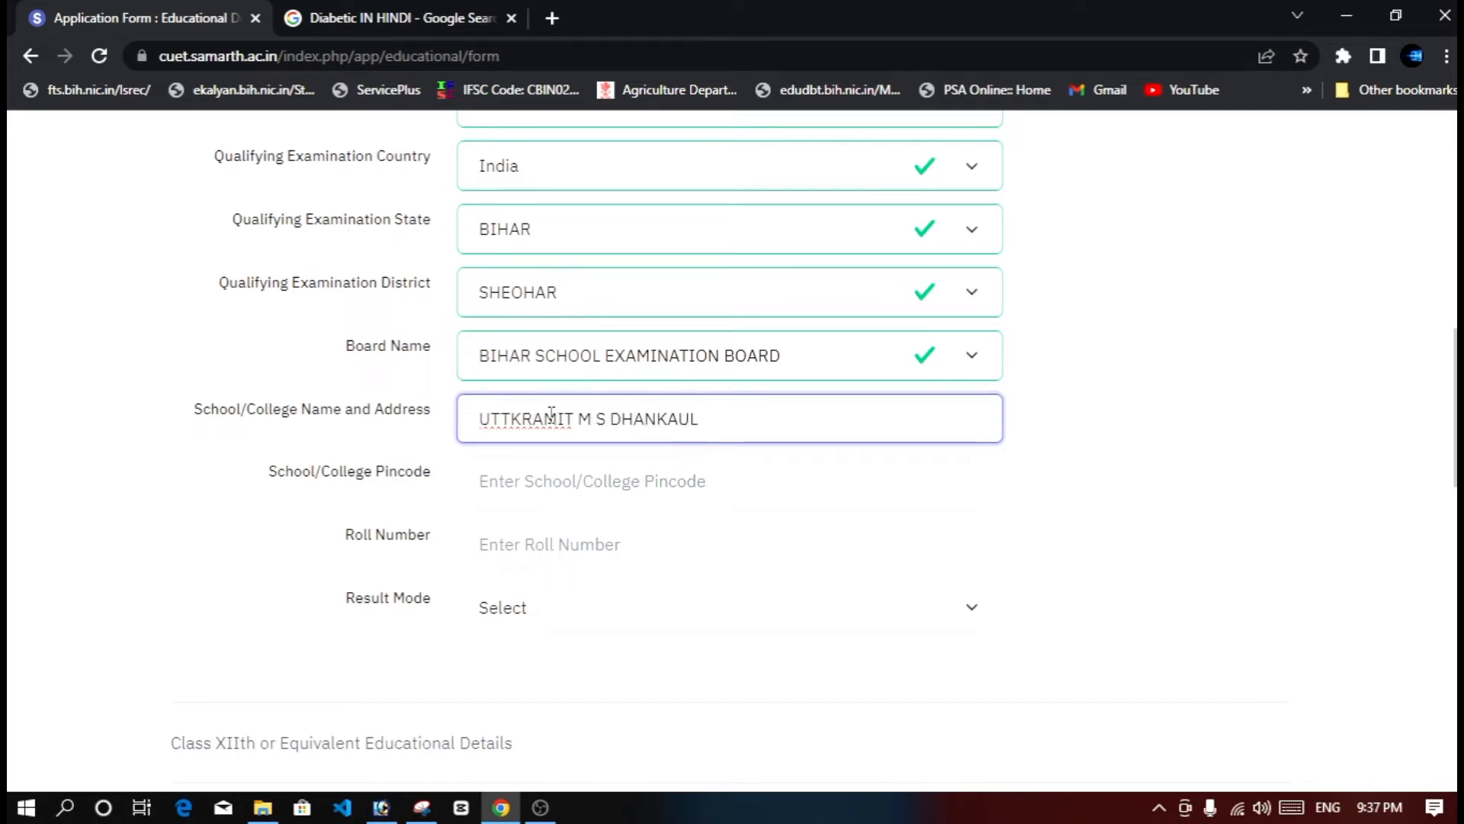
text(, SHEIHAR)
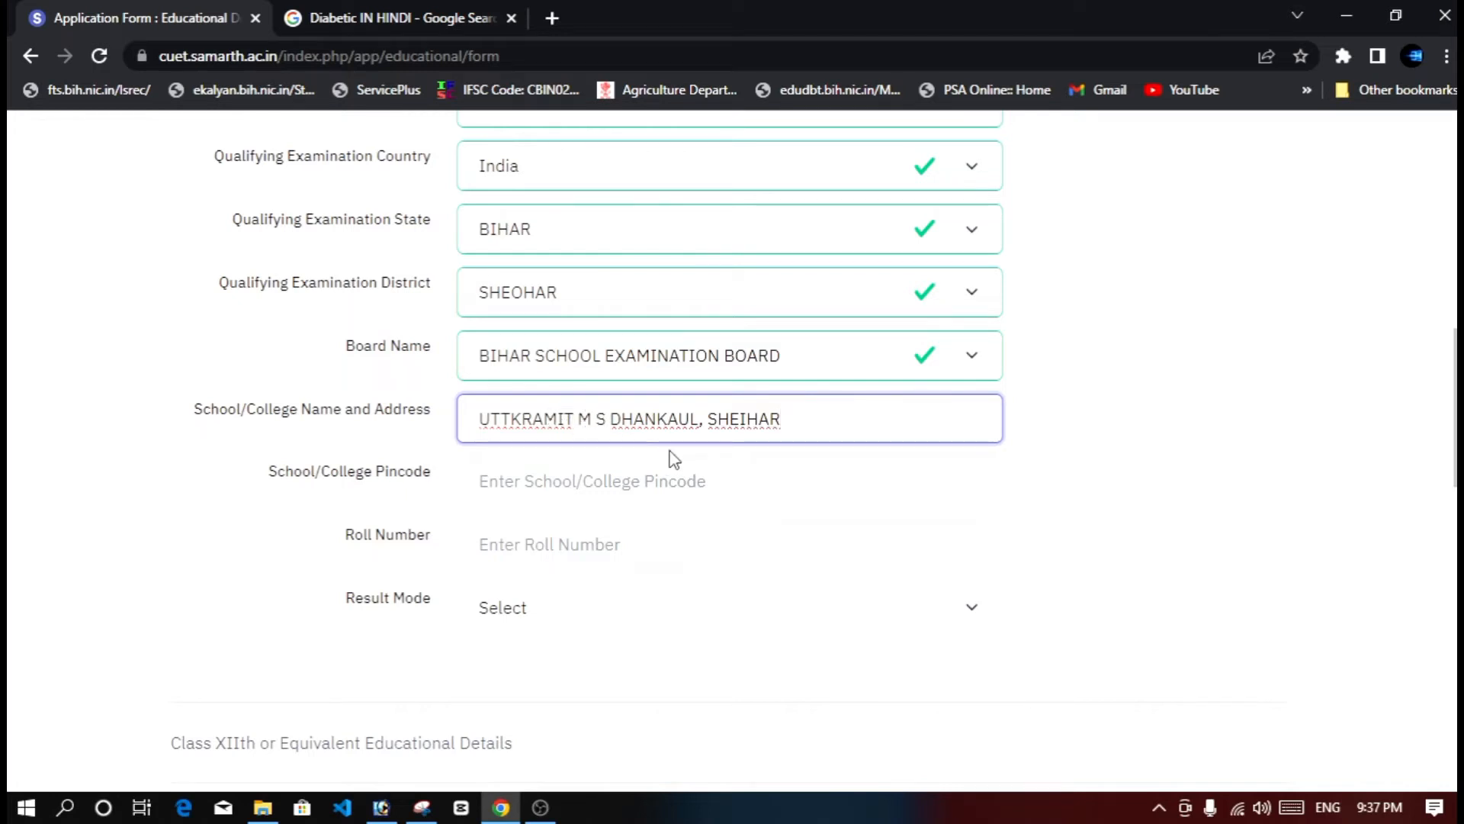
click(740, 422)
key(BackSpace)
text(O)
click(625, 482)
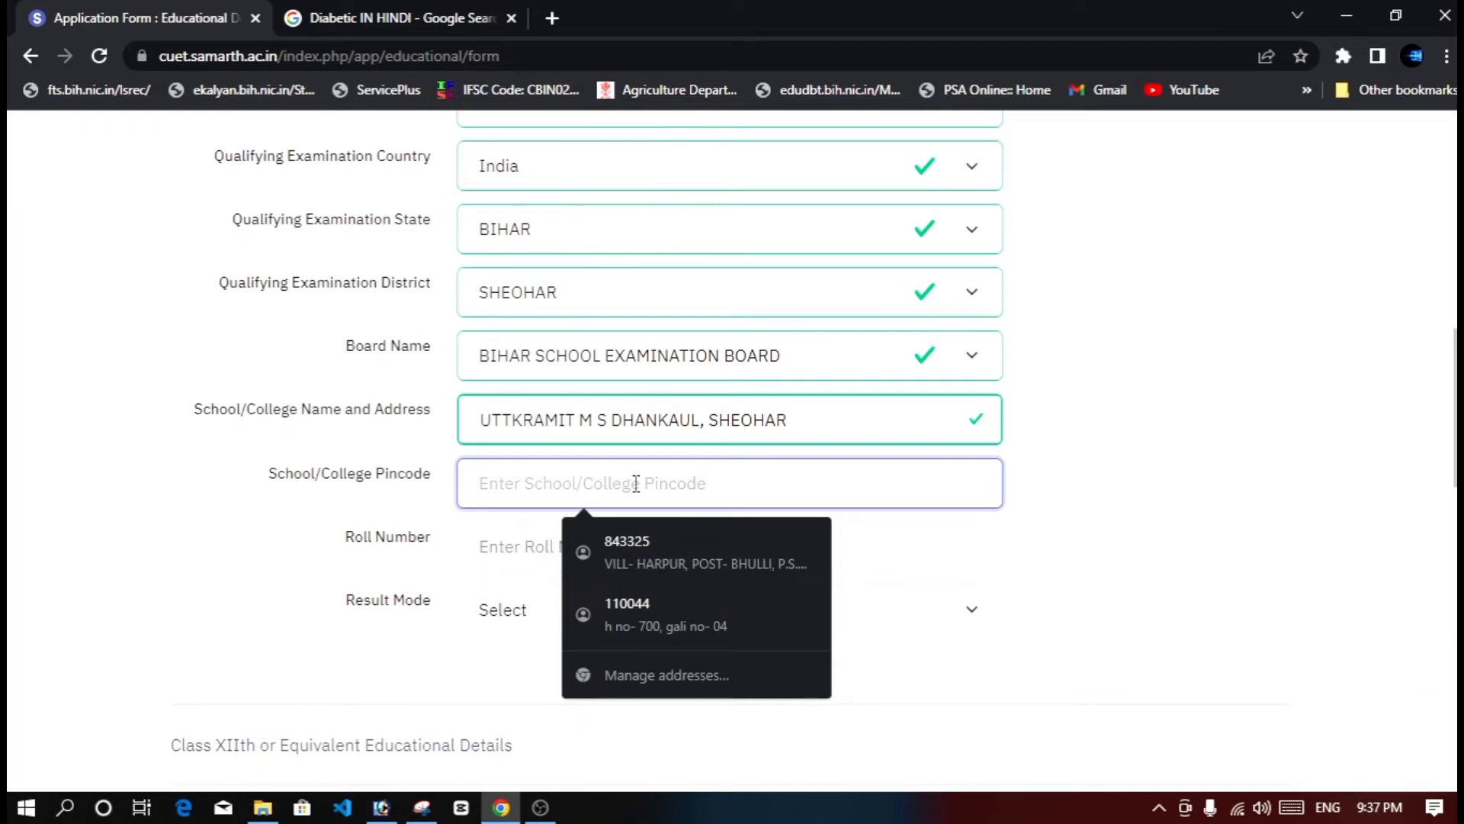
text(843325)
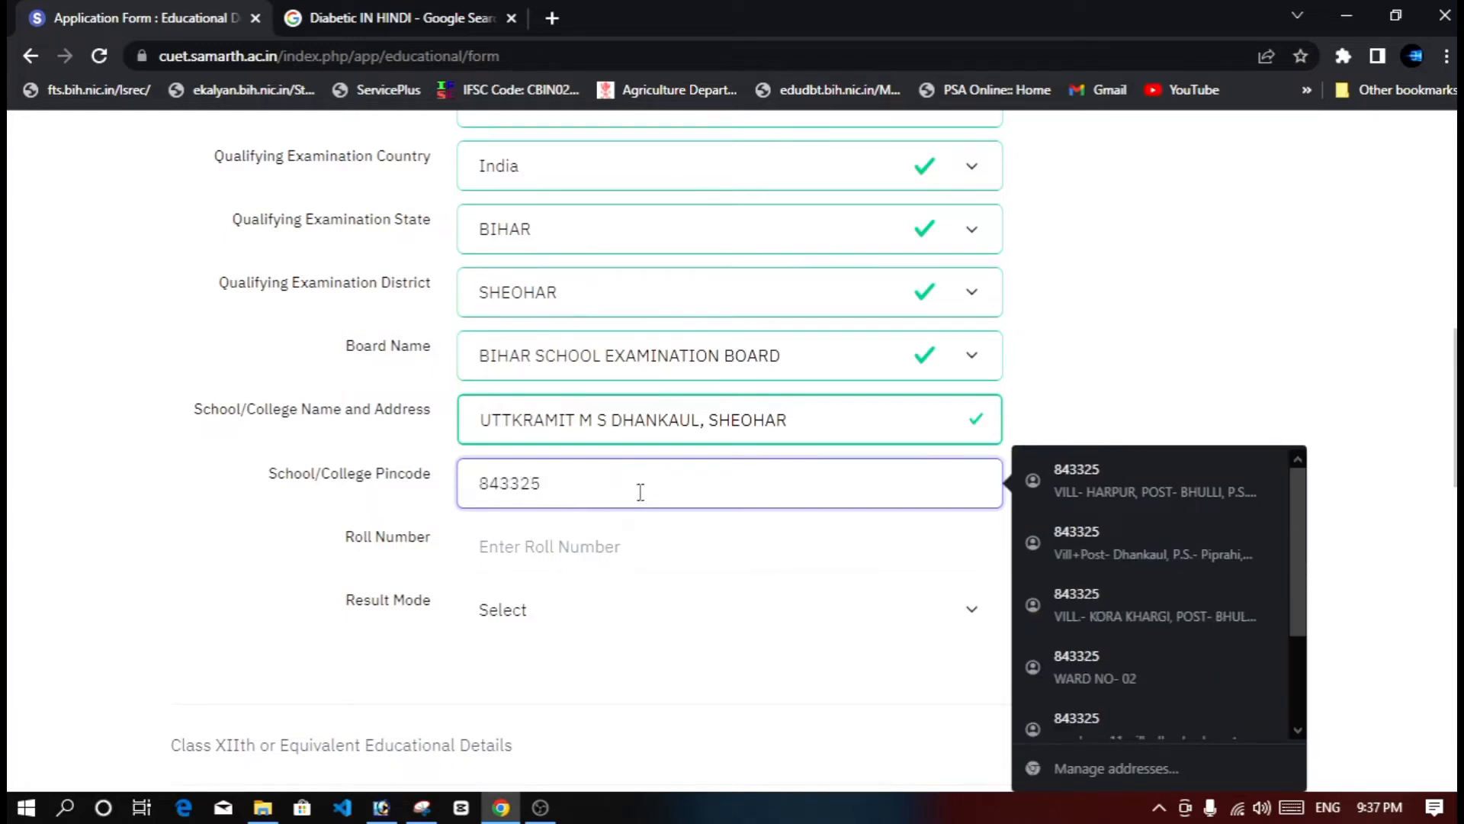
click(608, 546)
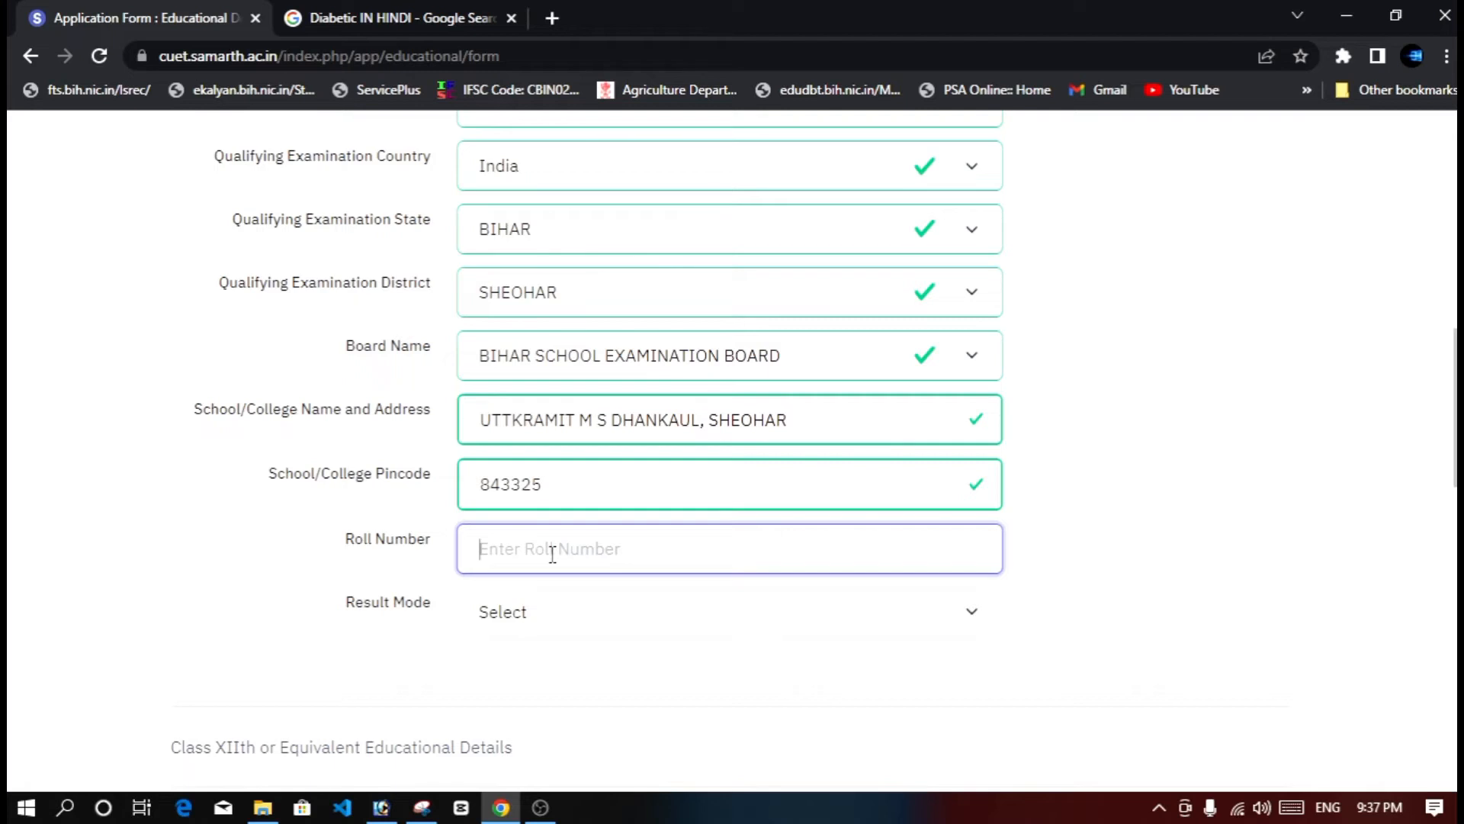
- Choose Percentage result mode and enter 500 maximum and 368 obtained marks
scroll(542, 534, down, 1)
click(534, 508)
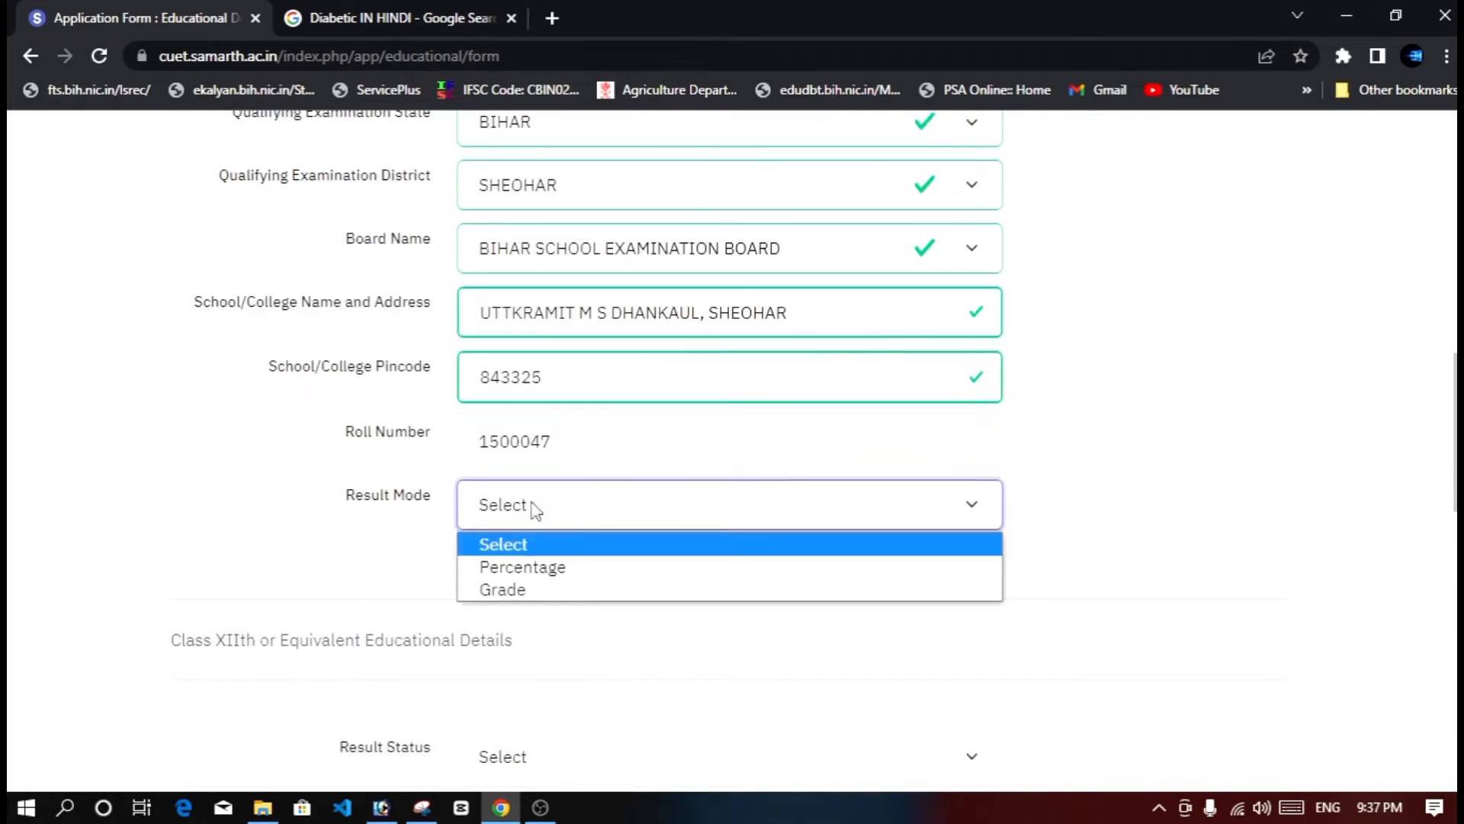
click(540, 576)
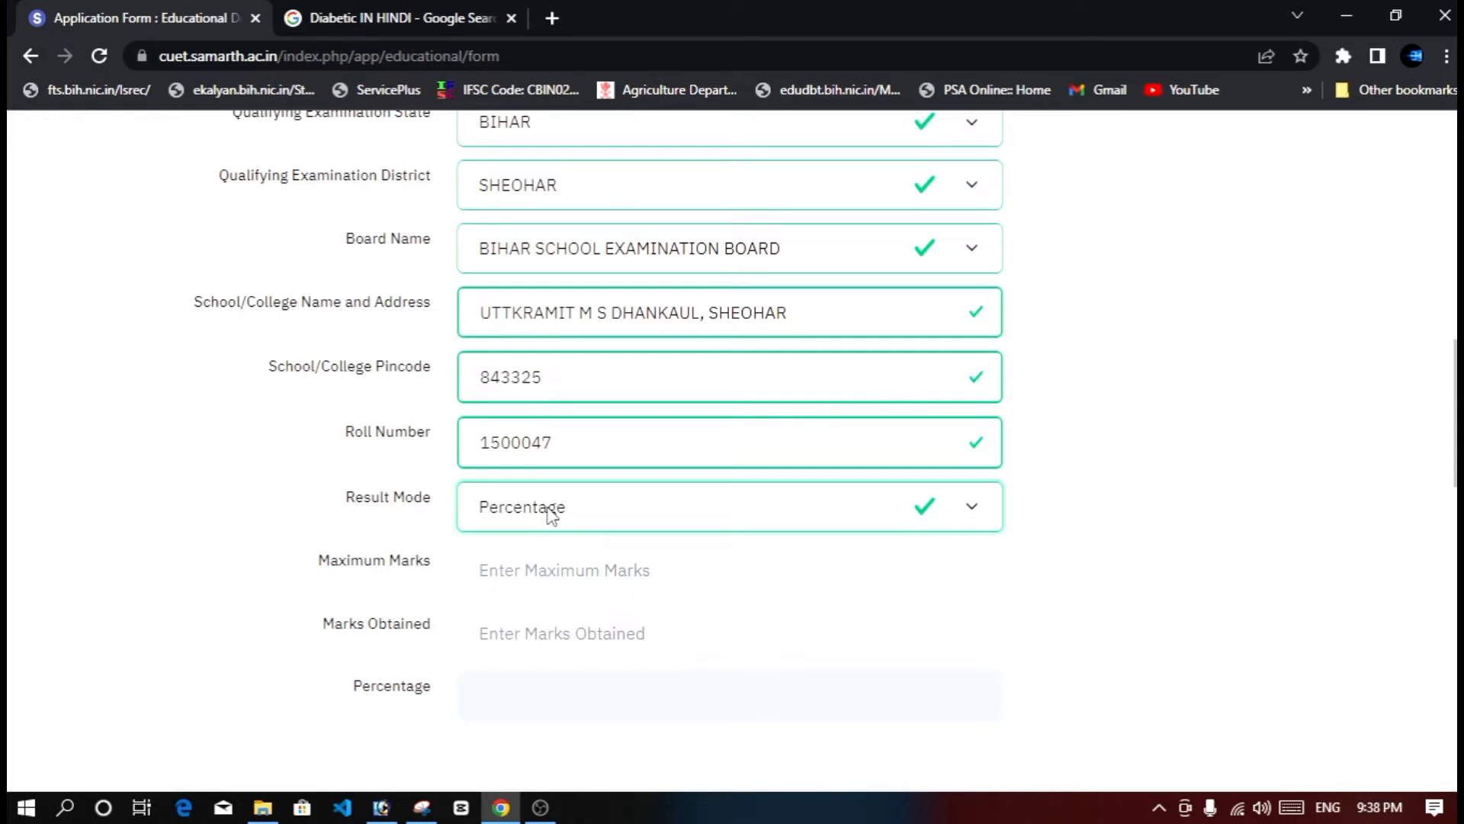
click(571, 577)
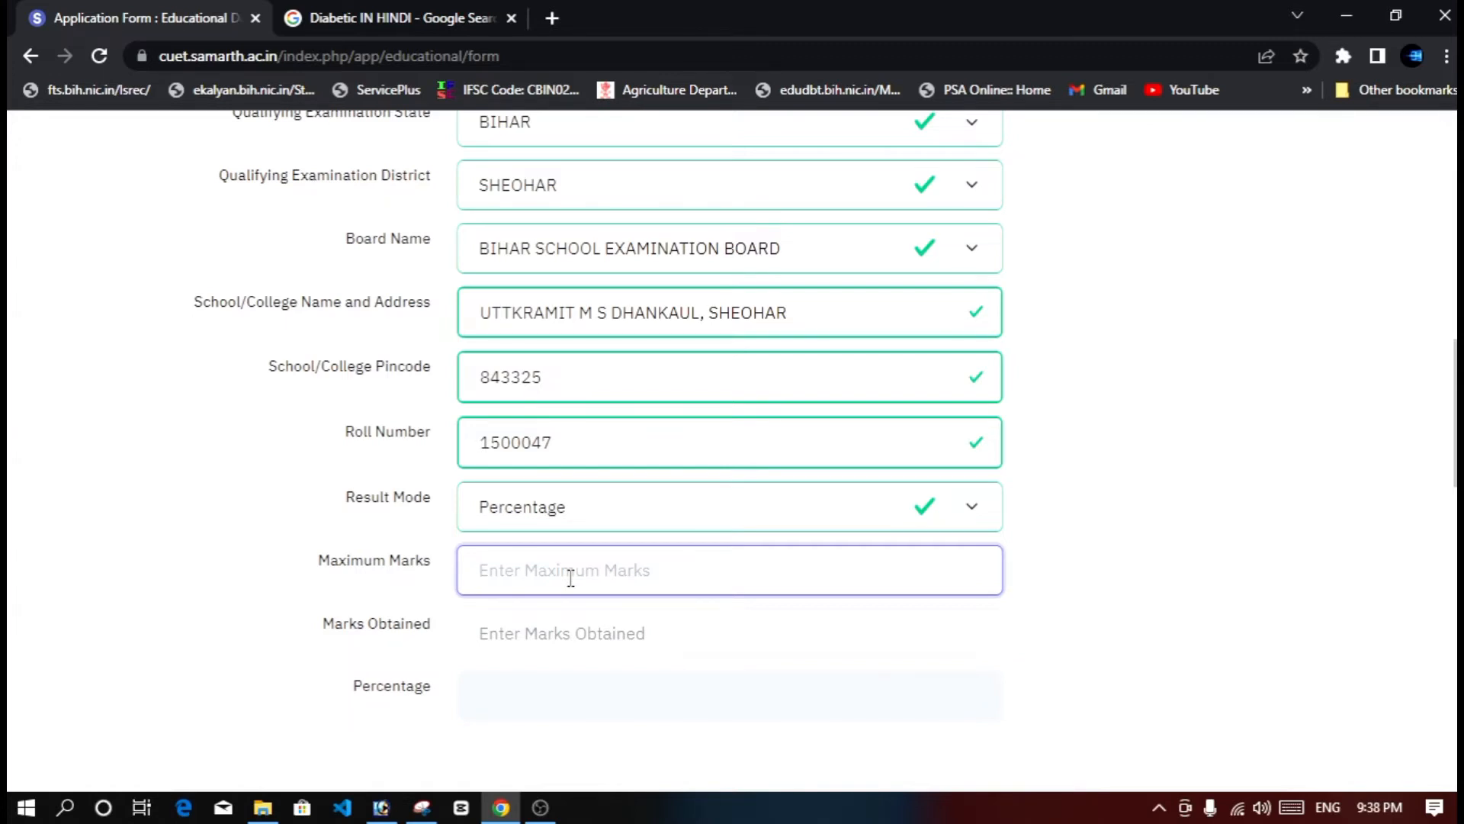
text(500)
click(575, 637)
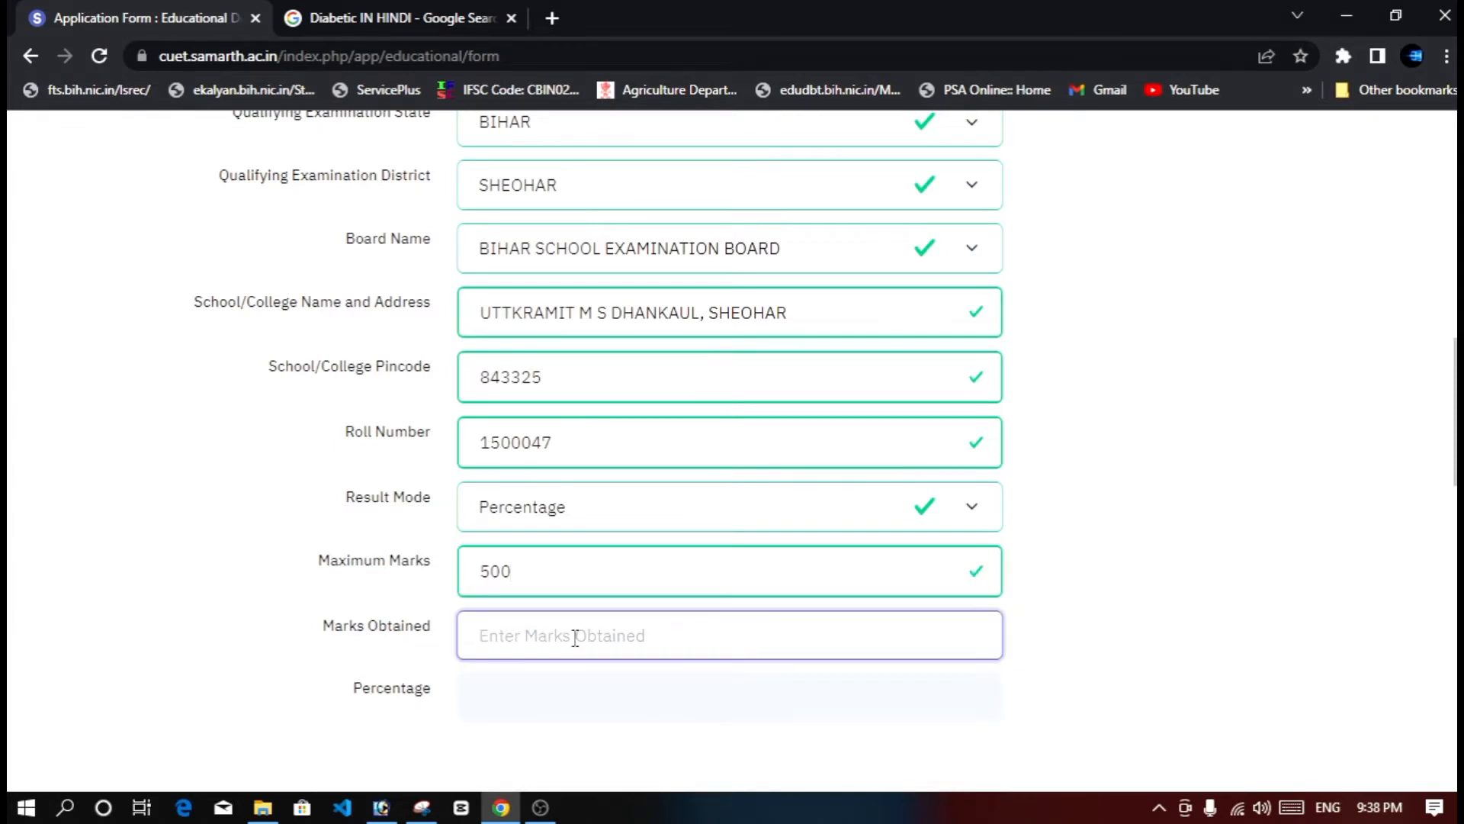
text(368)
click(444, 688)
scroll(444, 688, down, 3)
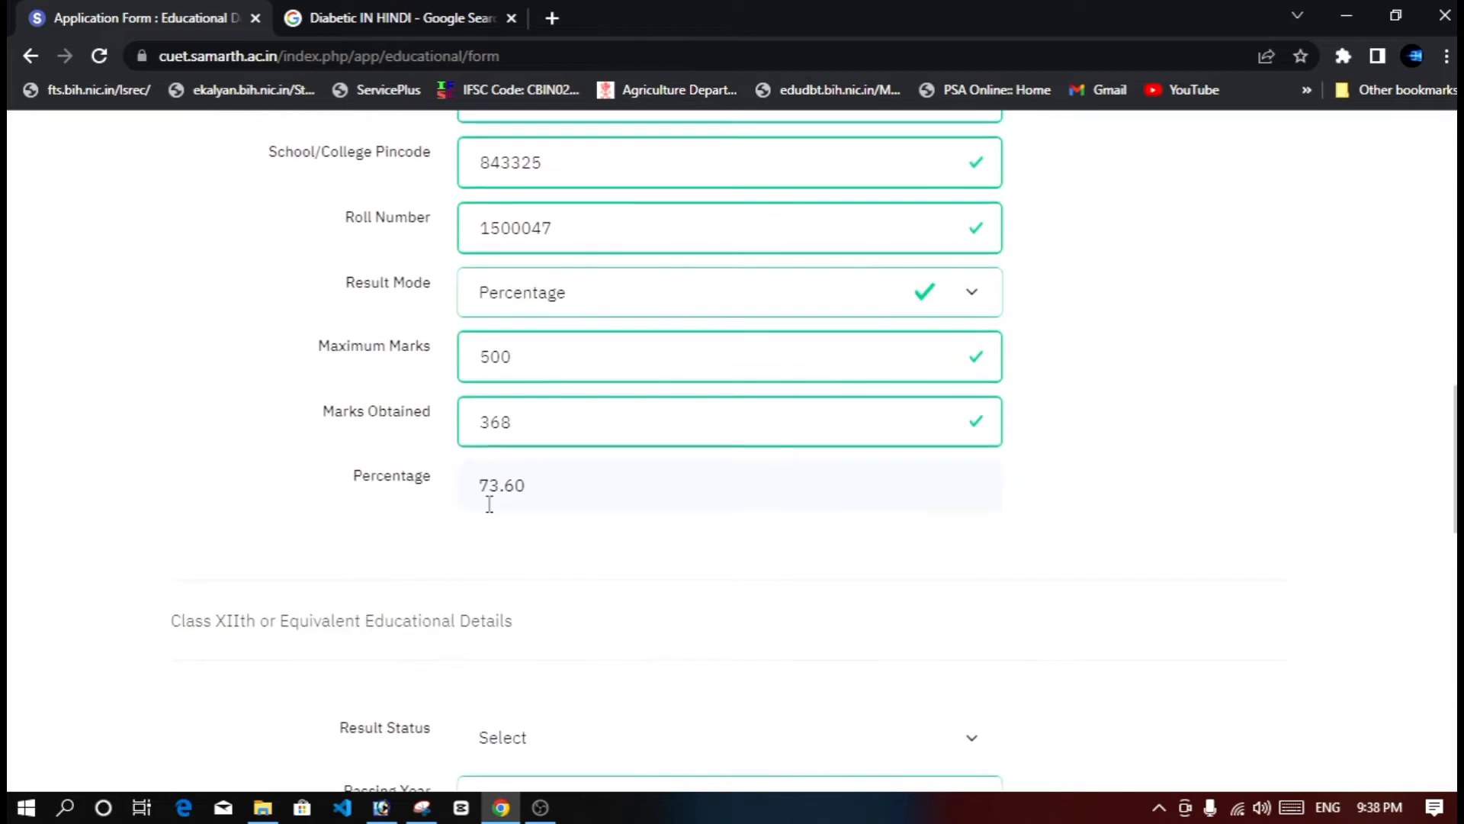
scroll(500, 497, down, 2)
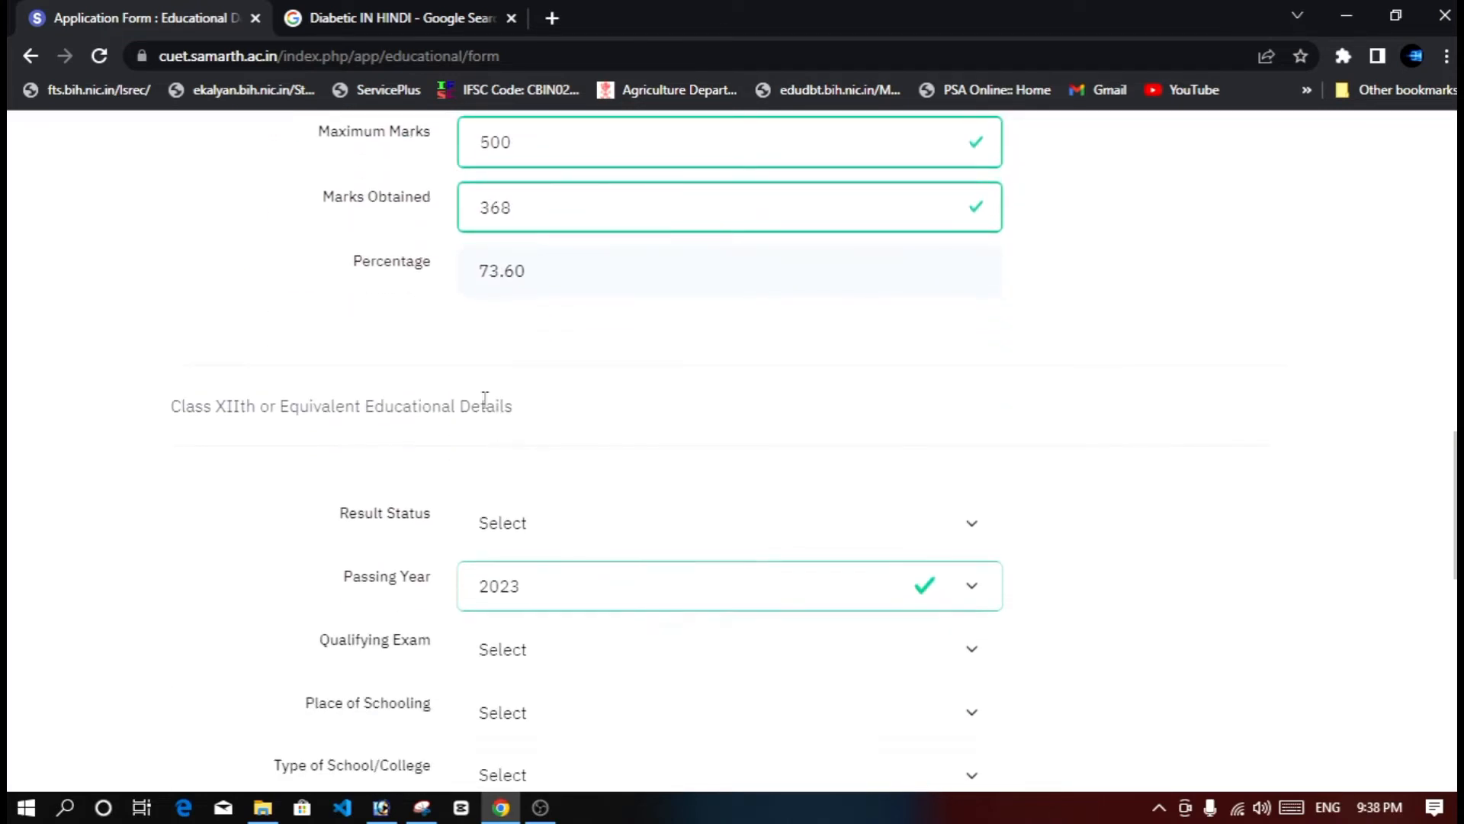
- Mark Class XII as Passed, 12th or Equivalent, with Rural schooling at a Government School
scroll(527, 320, down, 1)
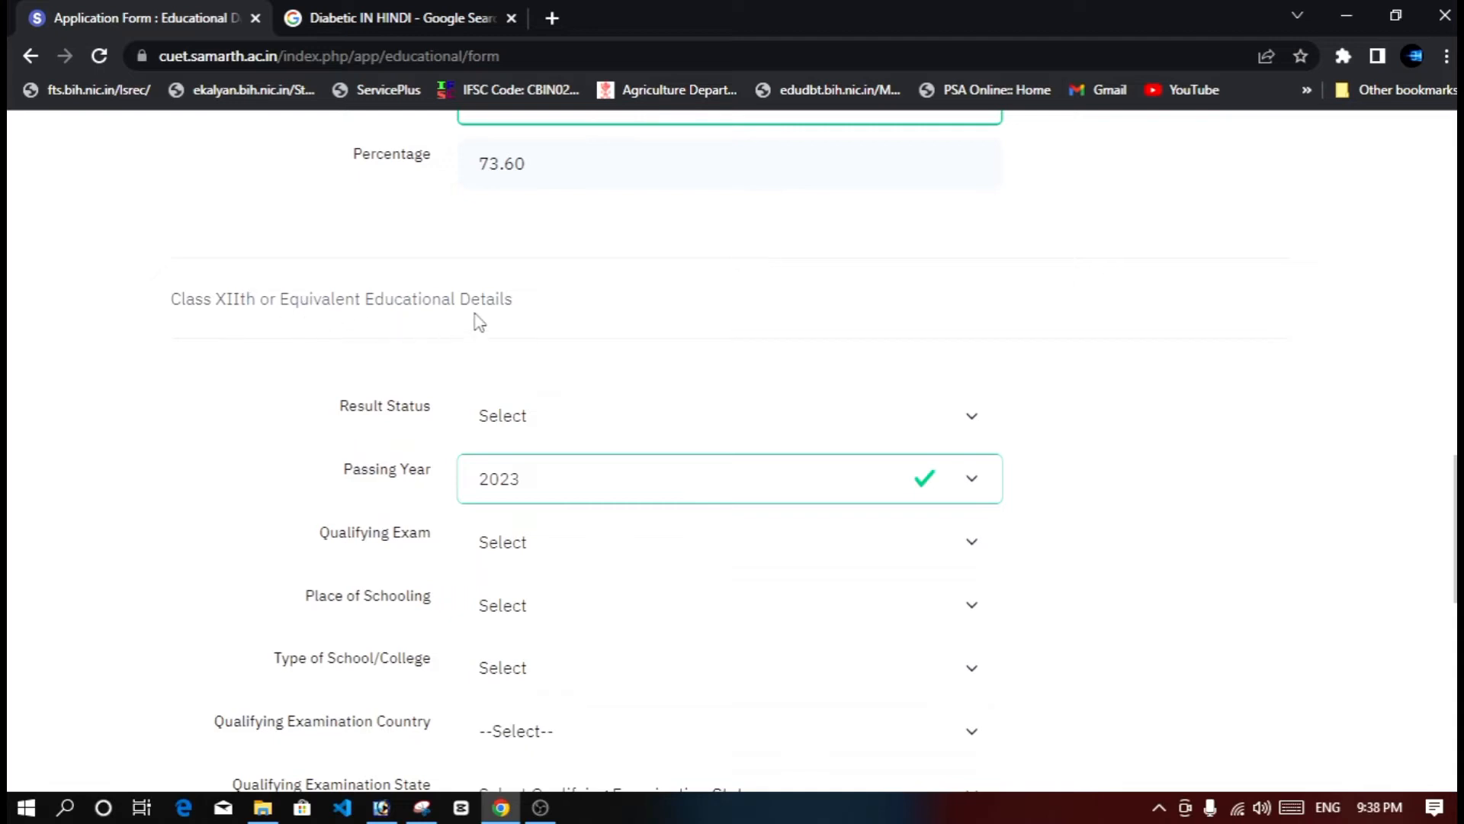
click(534, 420)
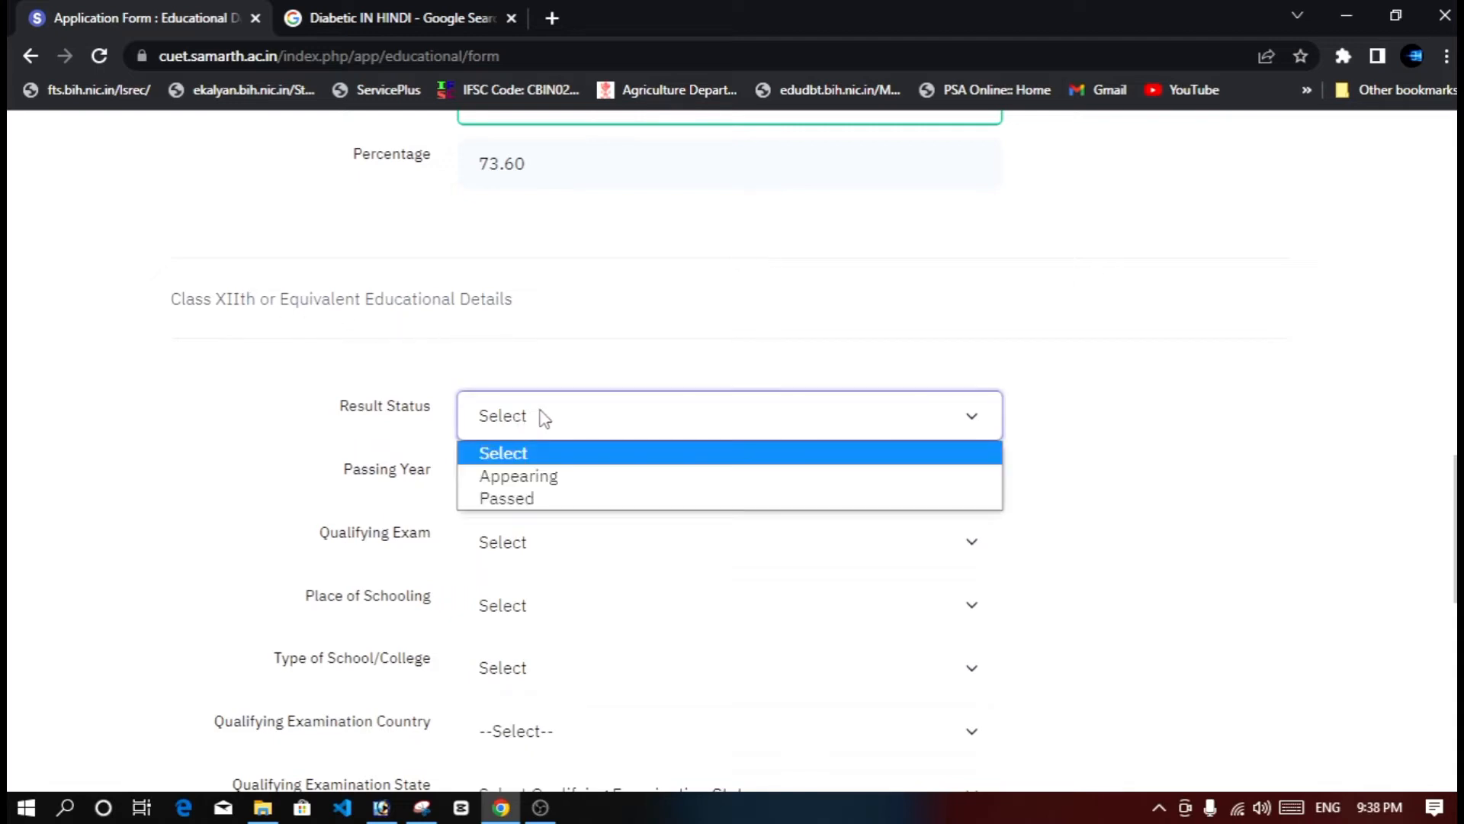
click(555, 495)
click(552, 320)
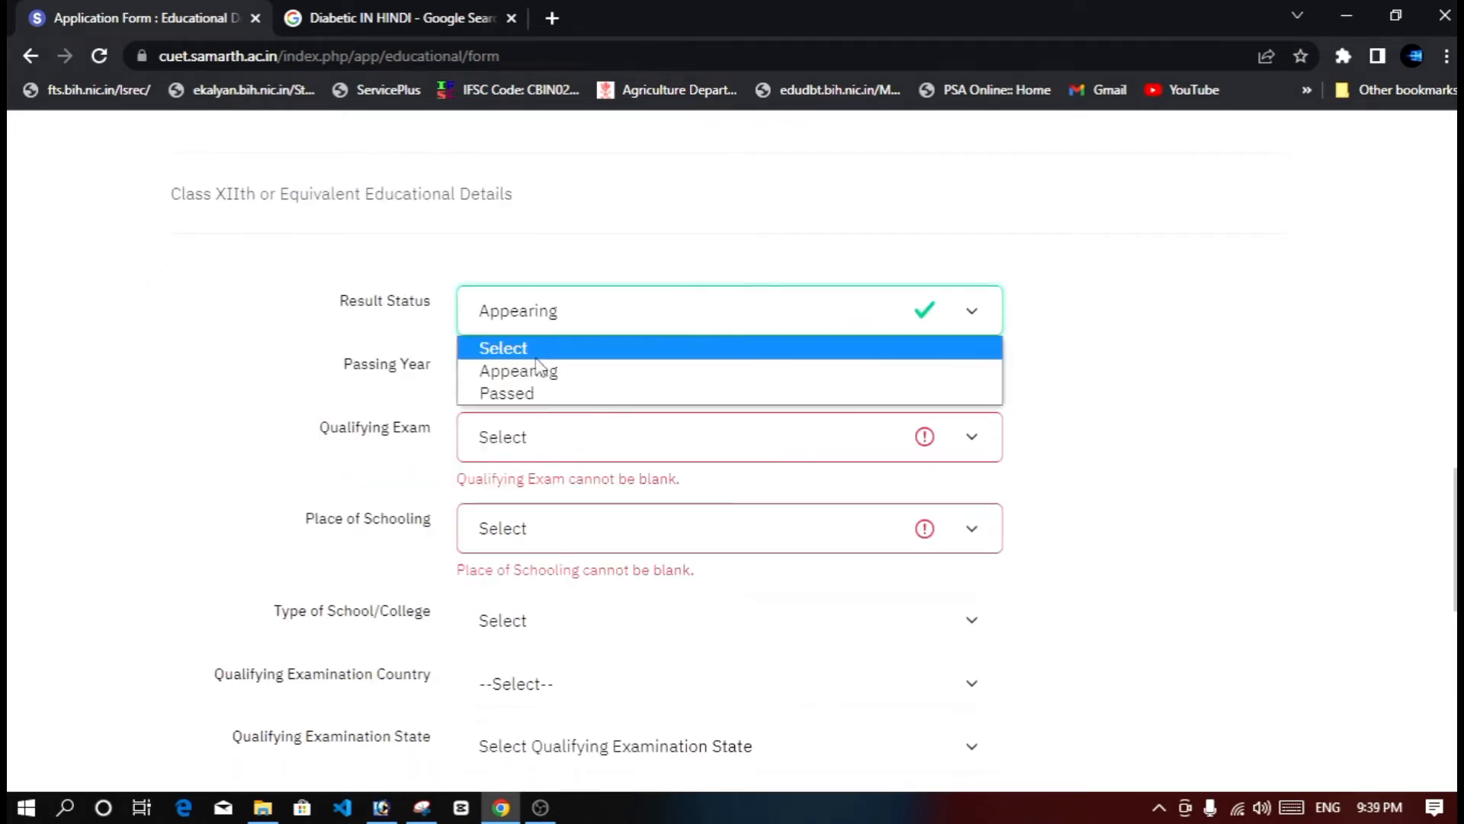
click(532, 393)
click(555, 449)
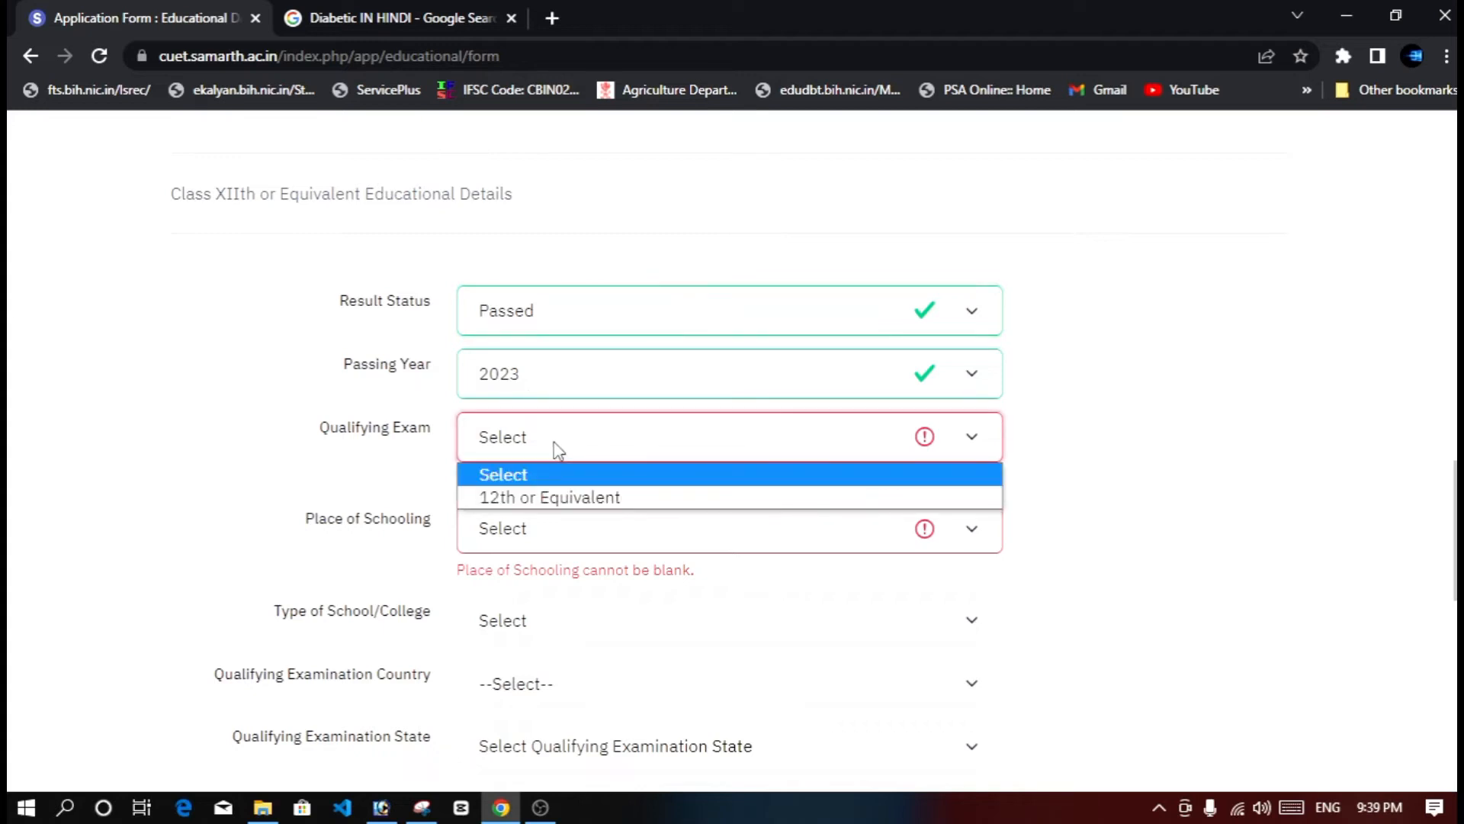
click(557, 497)
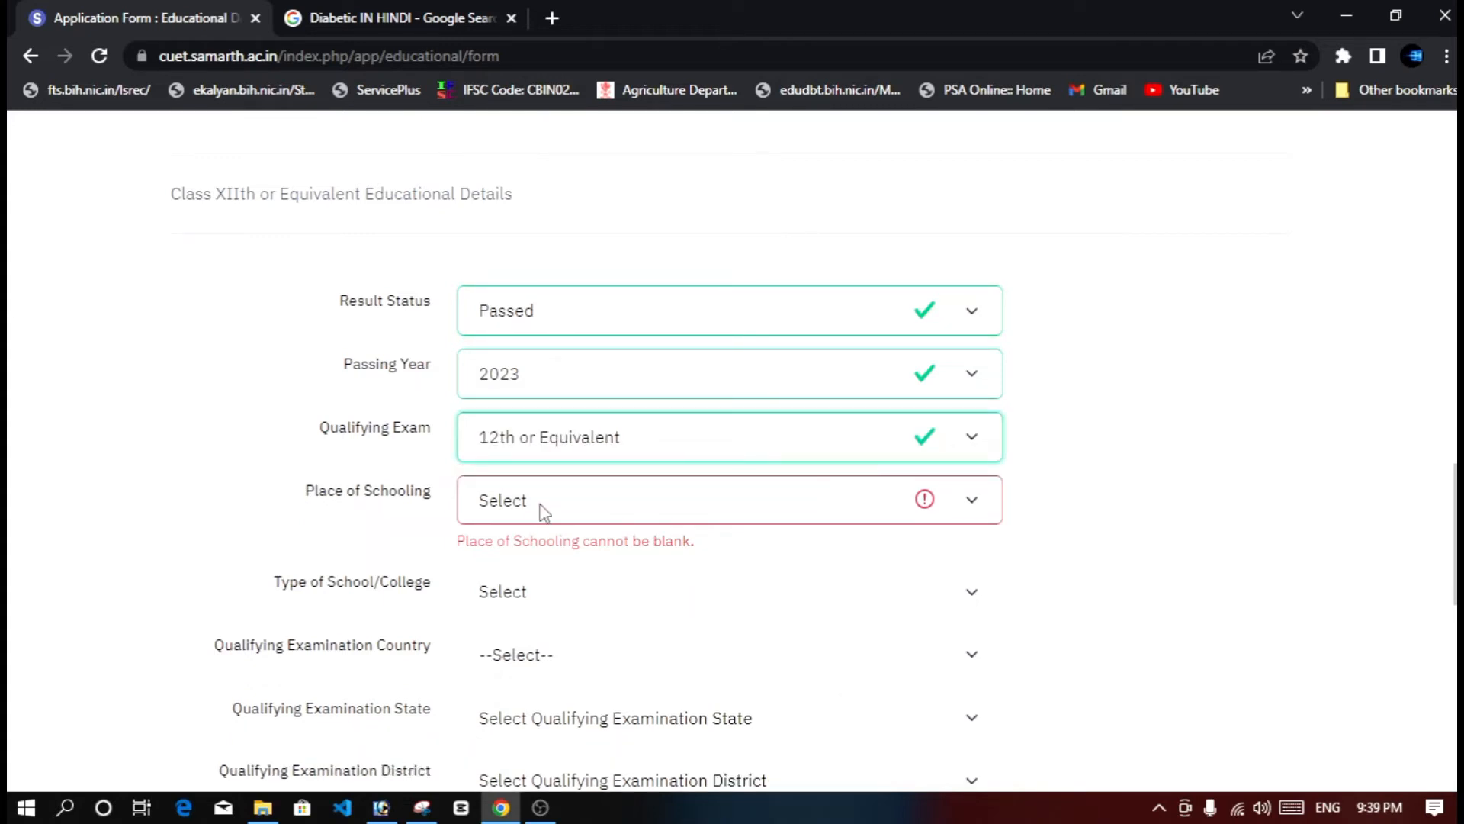
click(544, 509)
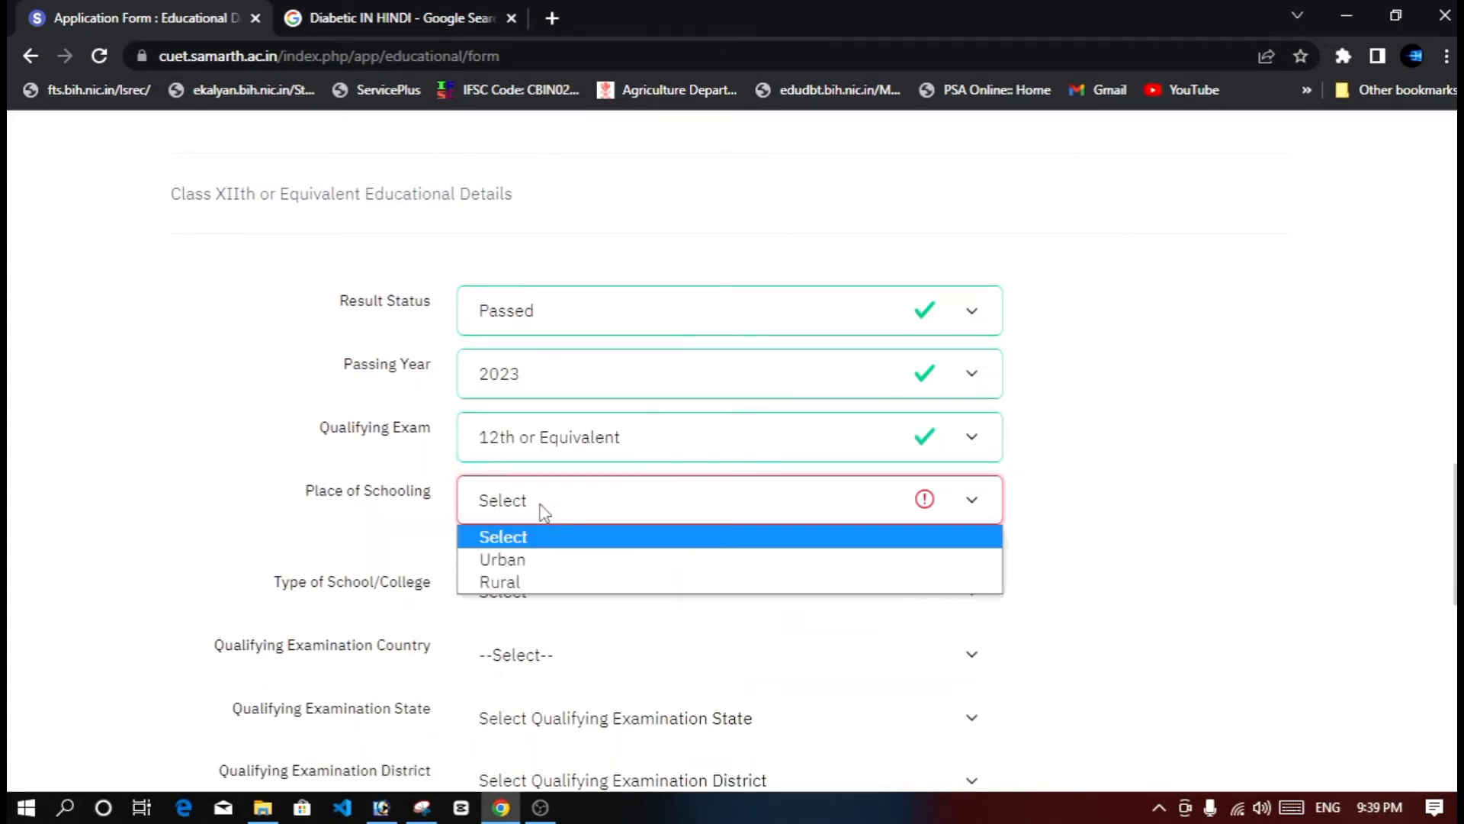
click(543, 561)
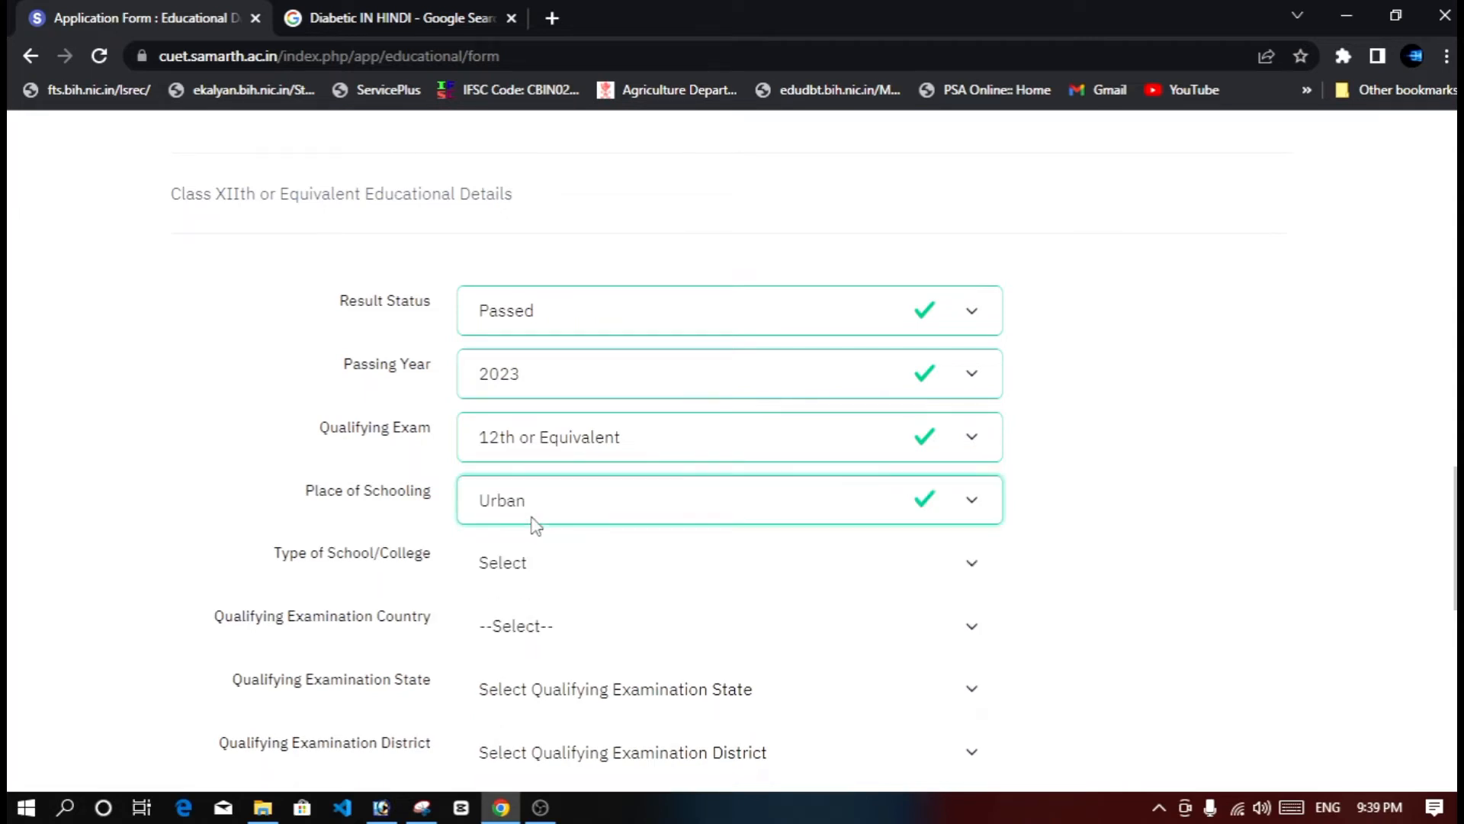
click(533, 513)
click(534, 582)
click(531, 569)
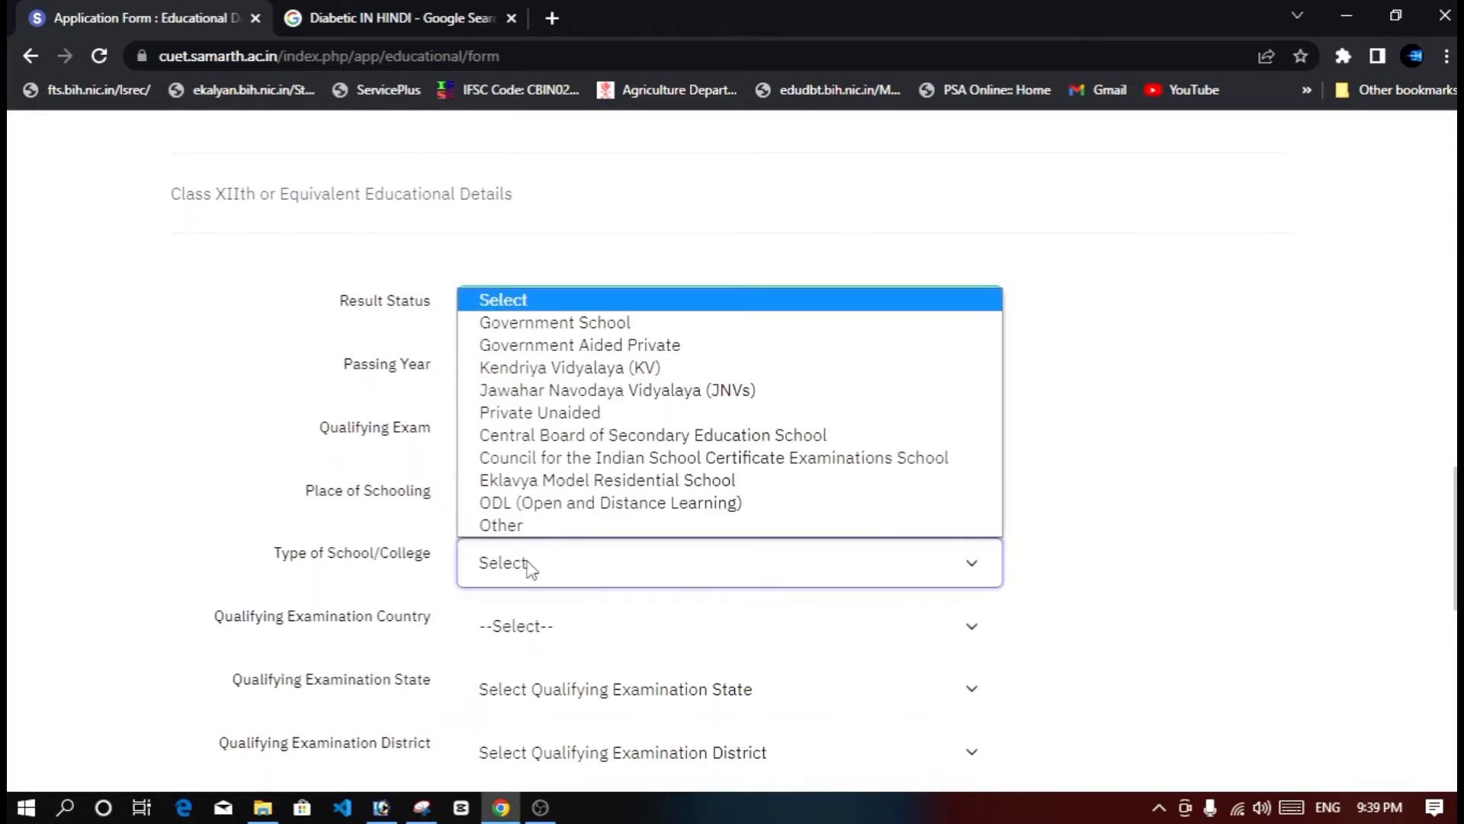
click(539, 324)
- Set the qualifying exam location to India, BIHAR, SHEOHAR district
scroll(496, 519, down, 1)
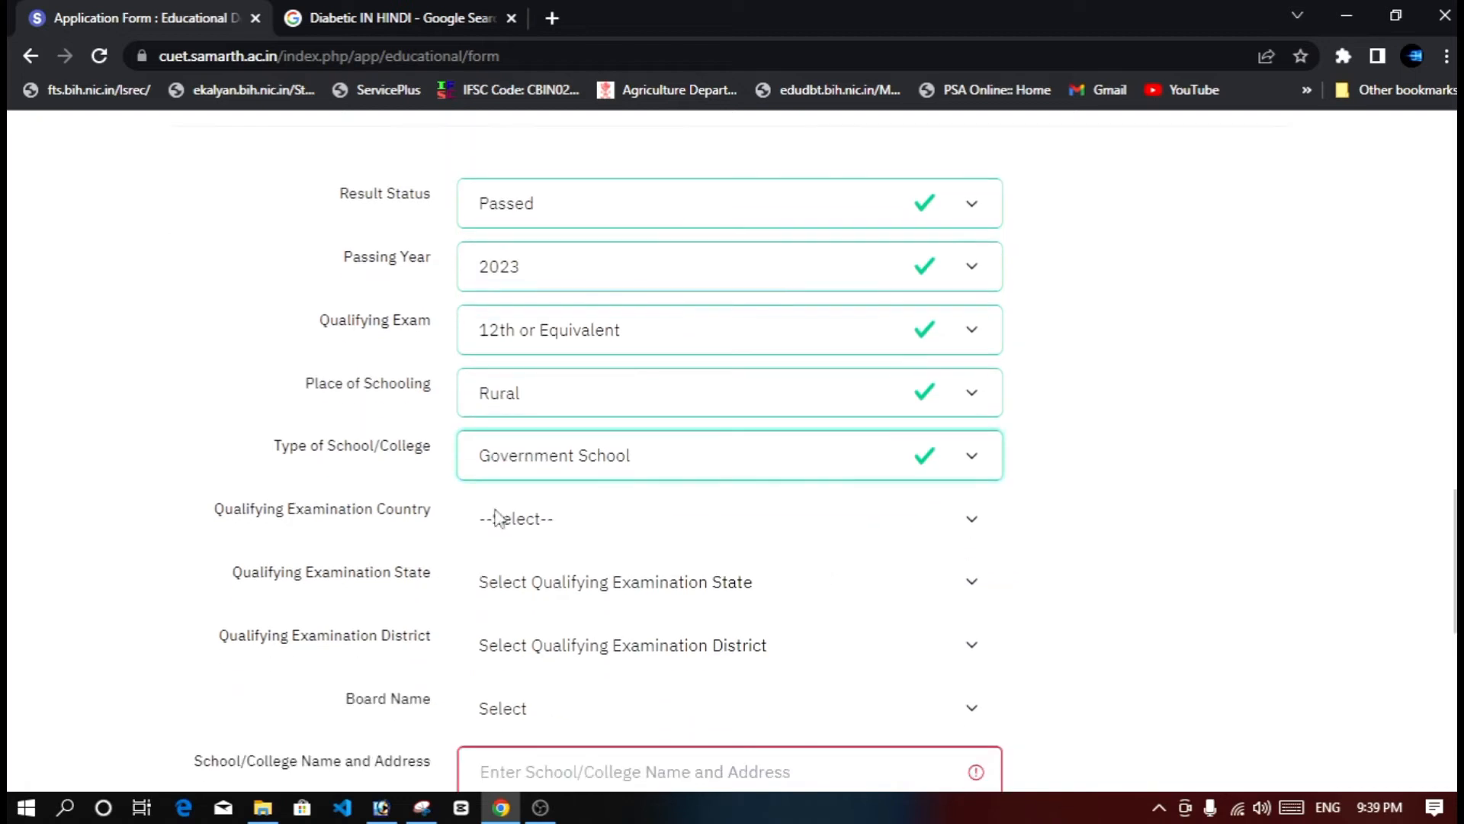
click(519, 517)
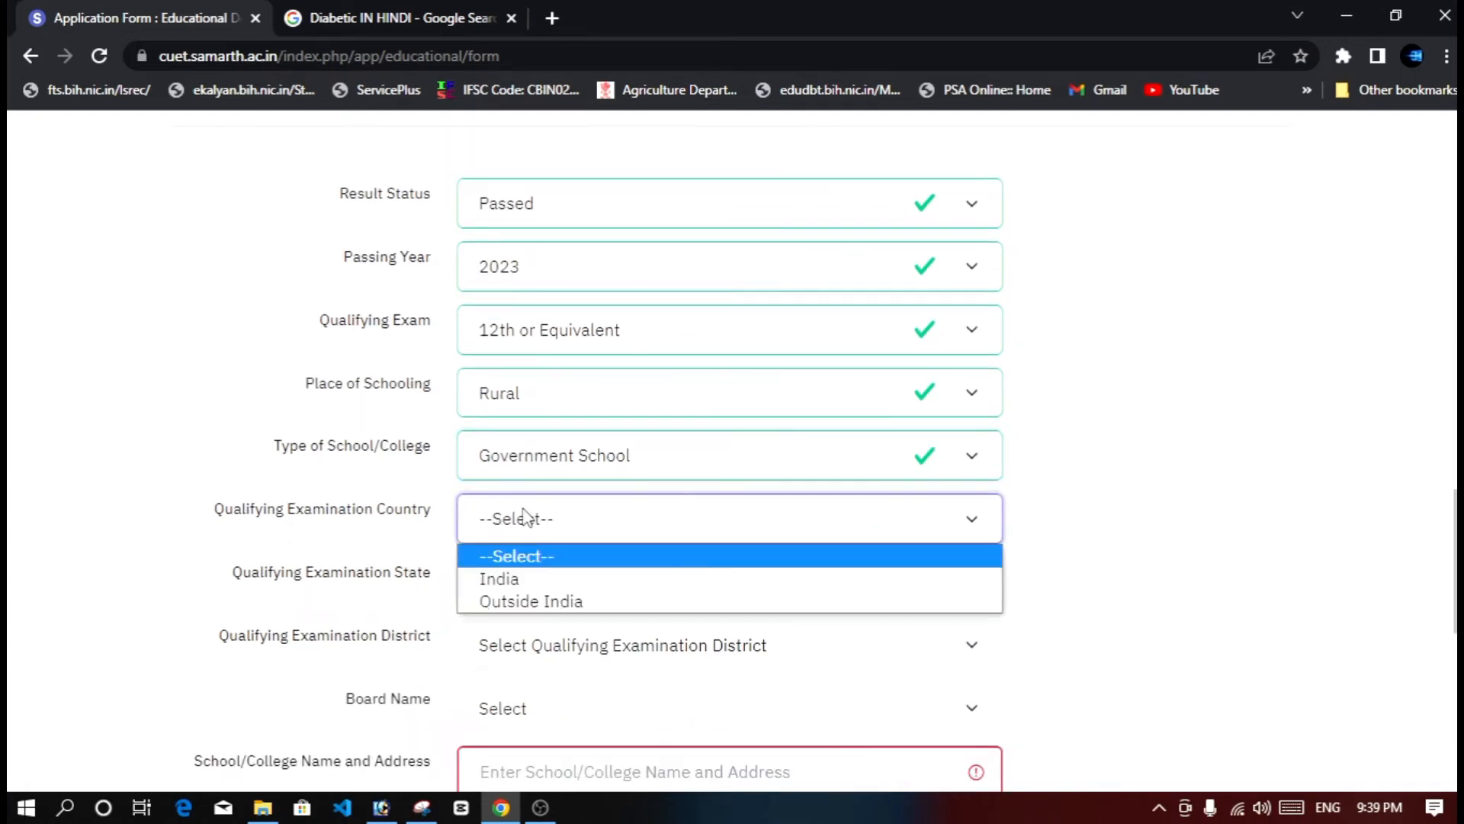
click(533, 555)
click(526, 581)
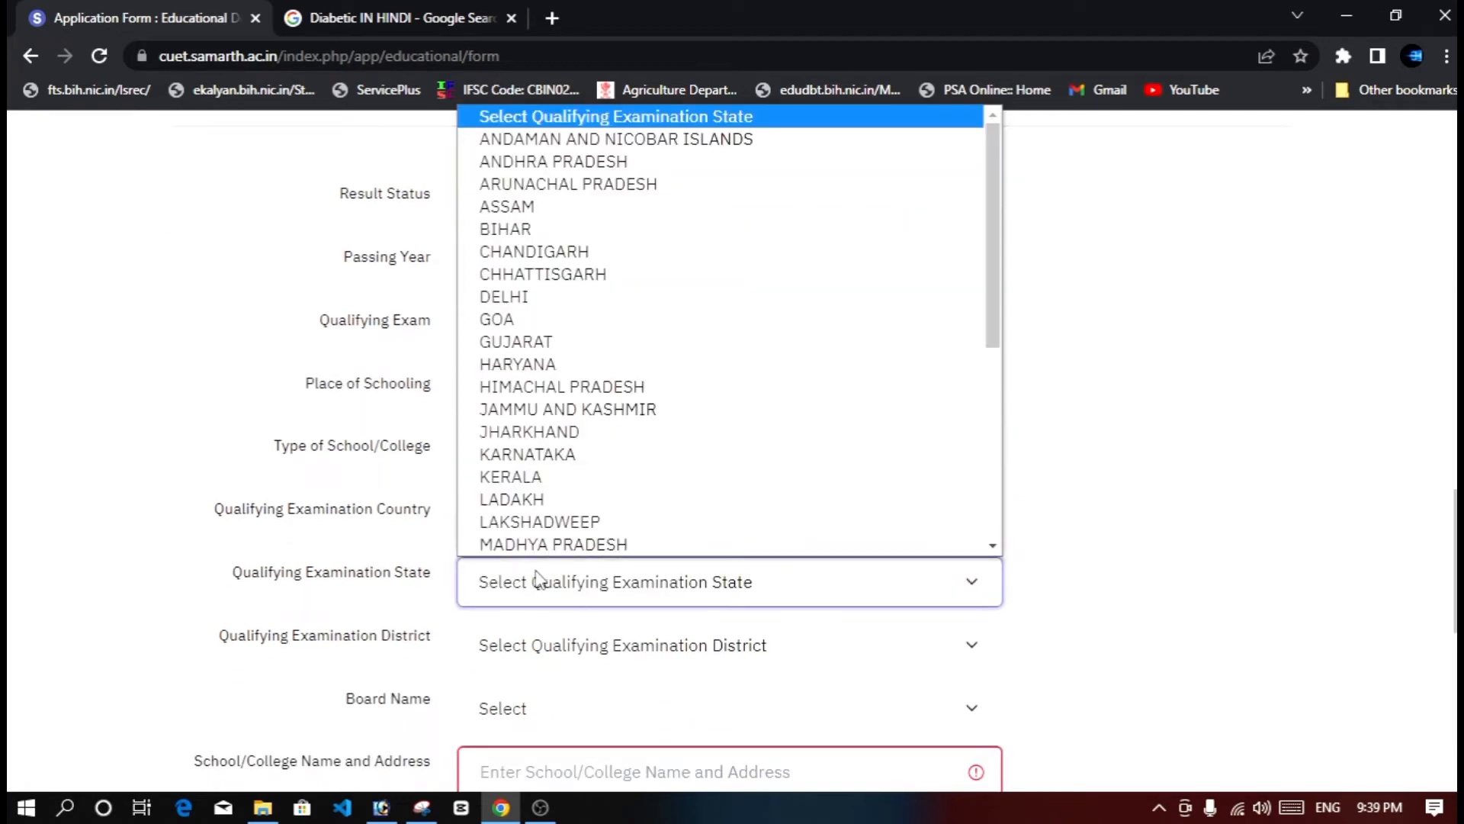
click(523, 226)
click(531, 650)
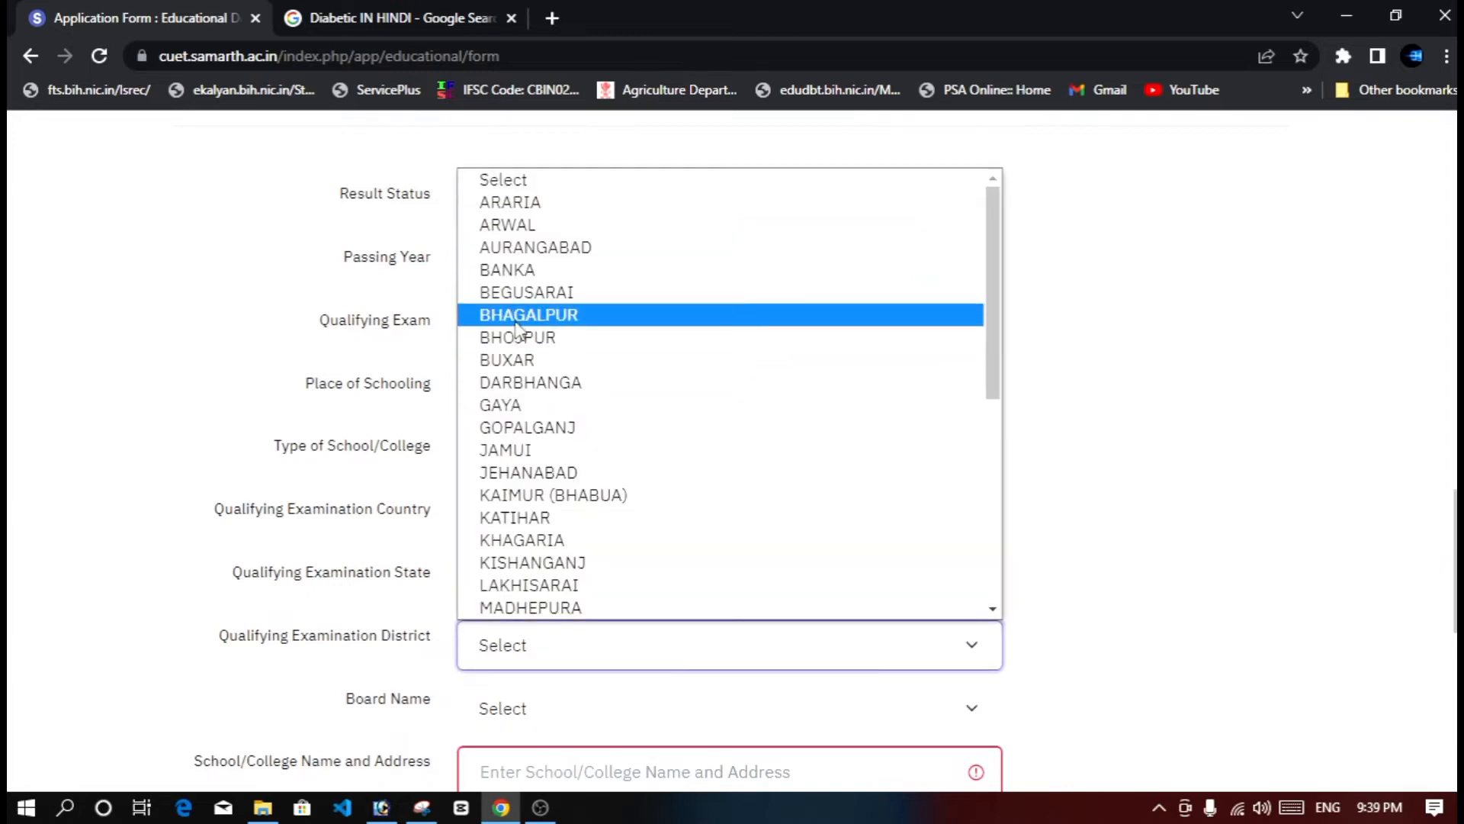
scroll(508, 414, down, 5)
click(534, 519)
scroll(519, 526, down, 4)
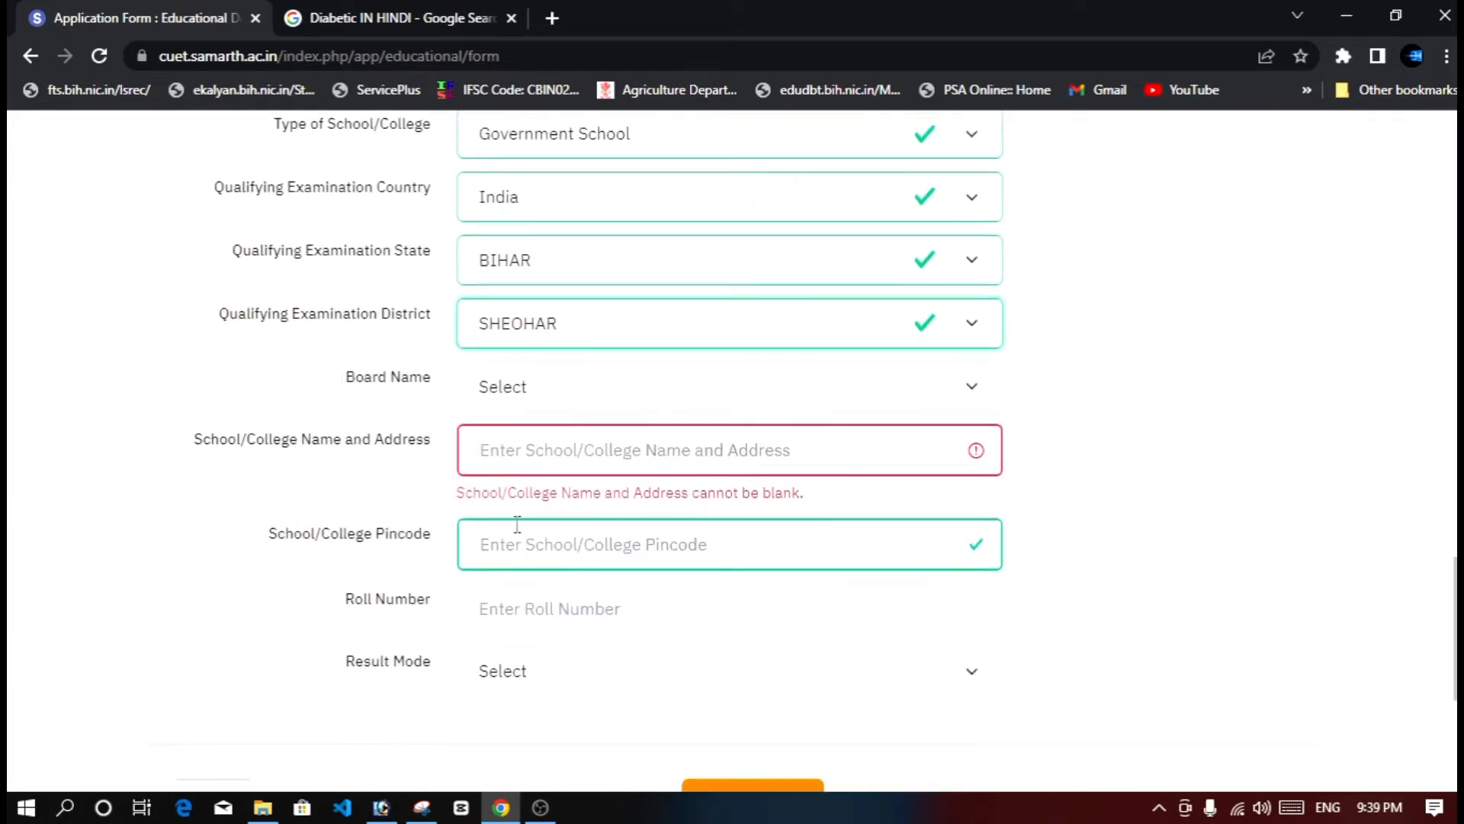
click(516, 398)
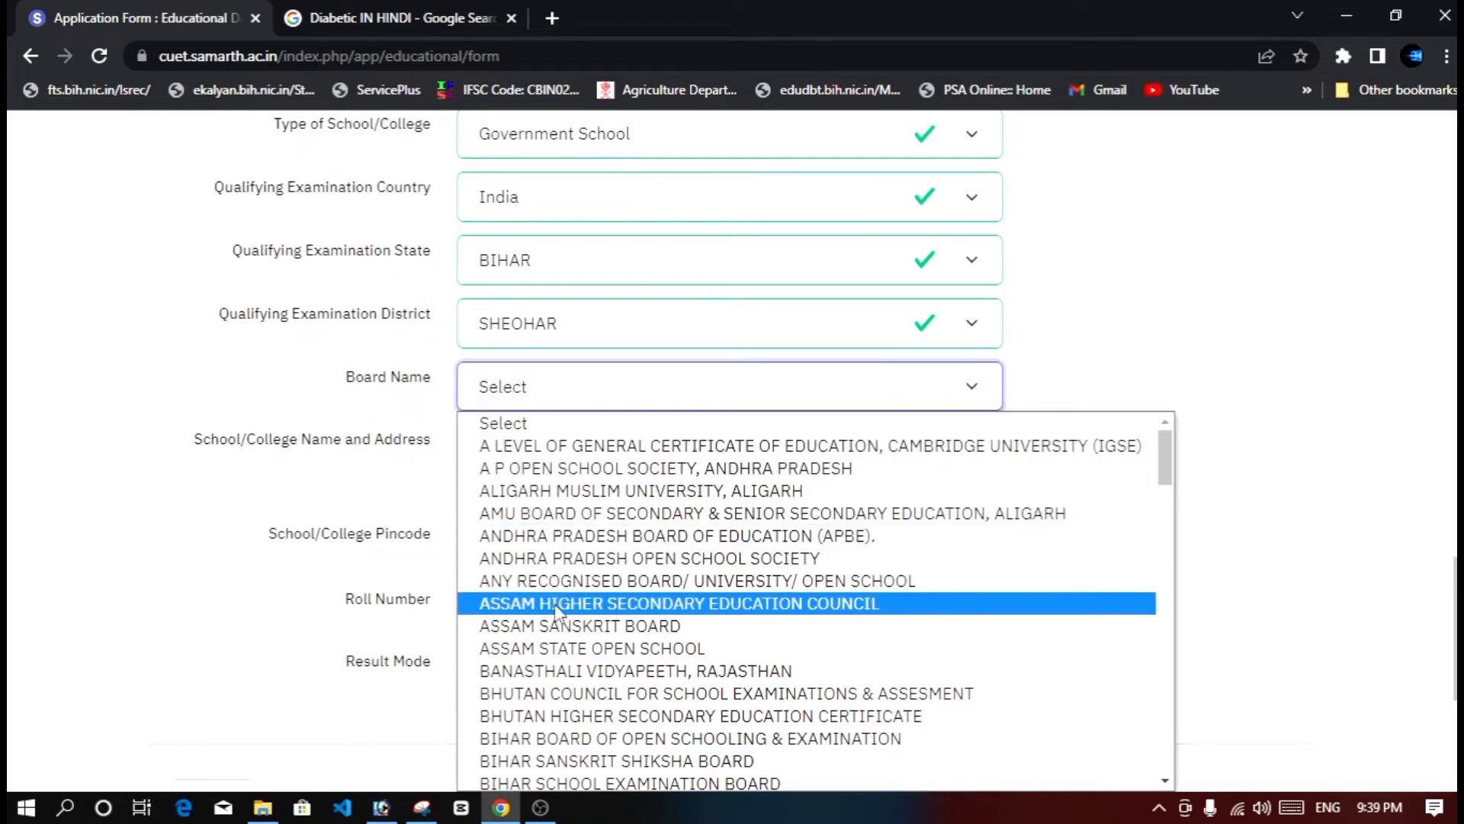
- Choose BIHAR SCHOOL EXAMINATION BOARD and fill in the school name, pincode and Class XII roll number
click(629, 783)
click(525, 438)
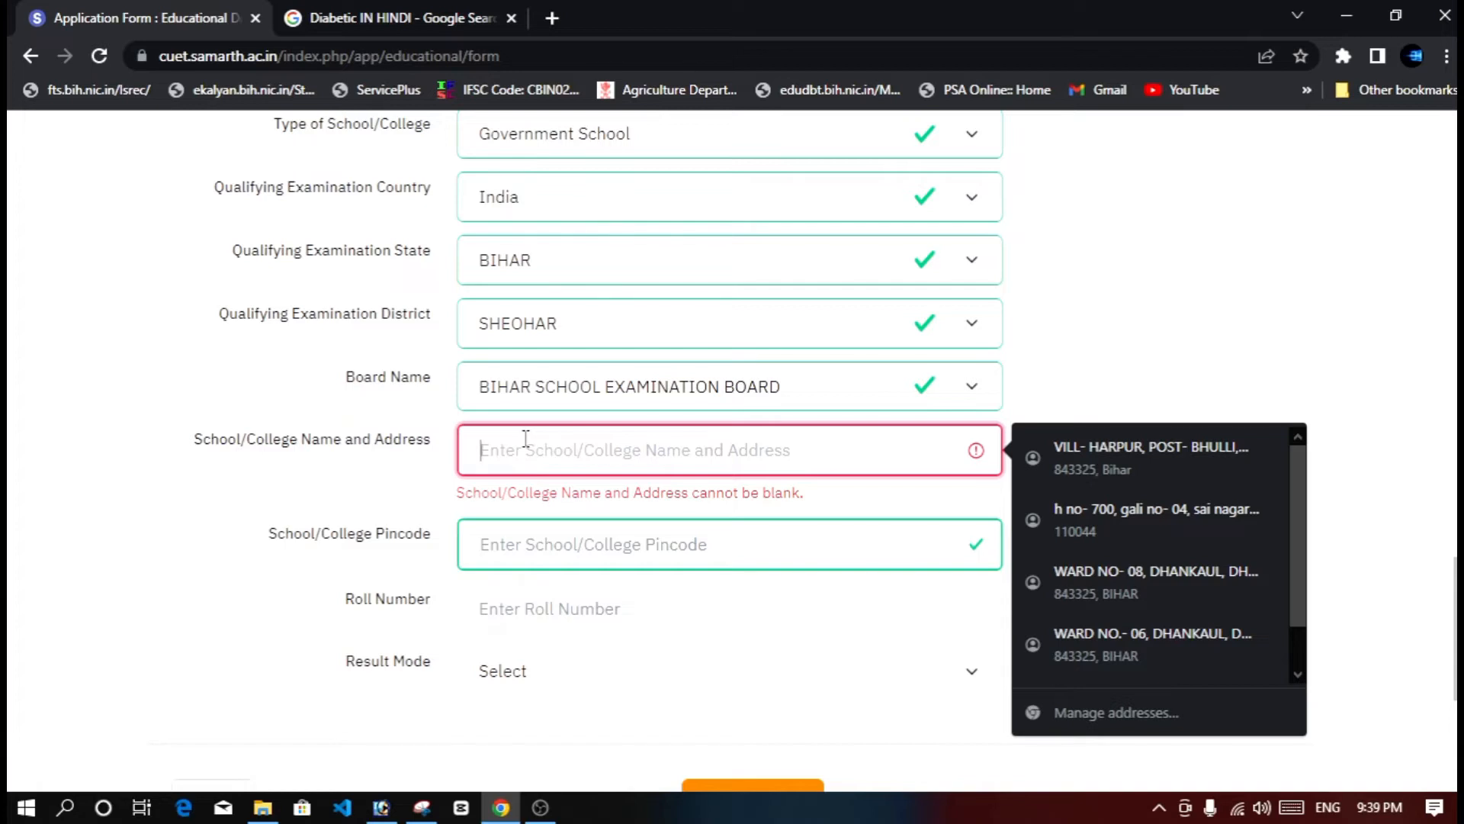
key(Tab)
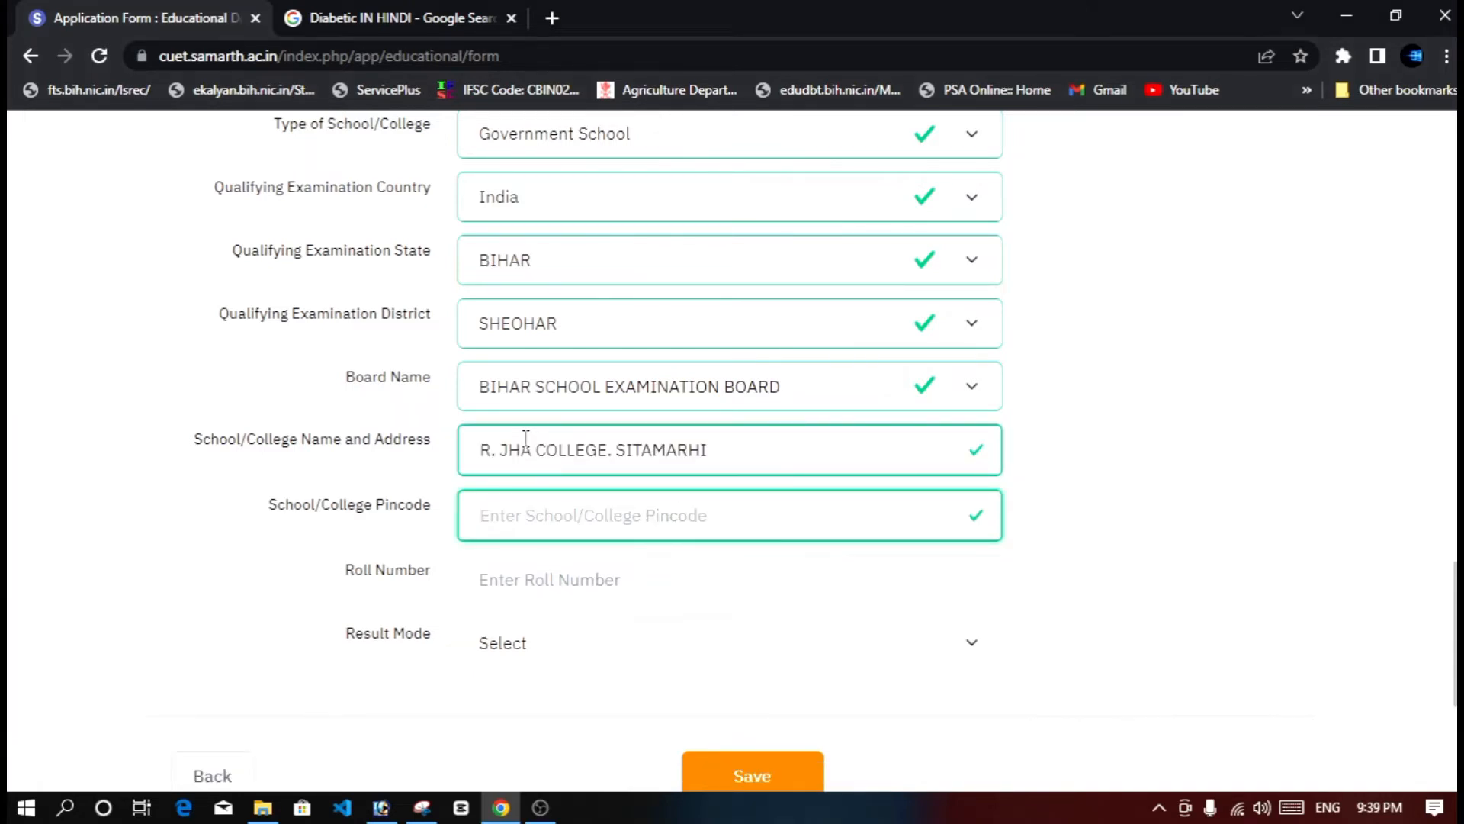
key(Down)
key(Down)
key(Return)
key(Tab)
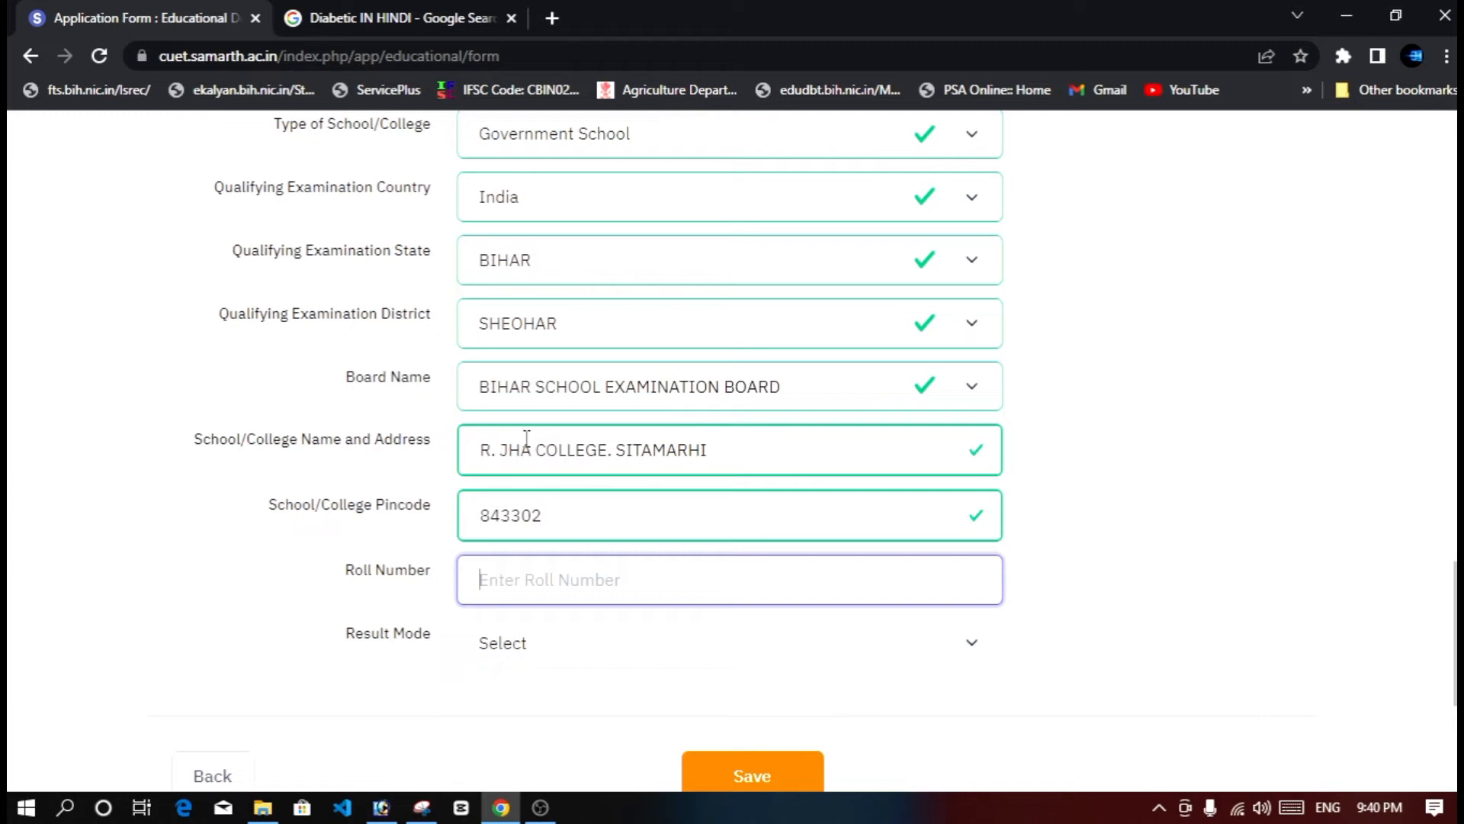
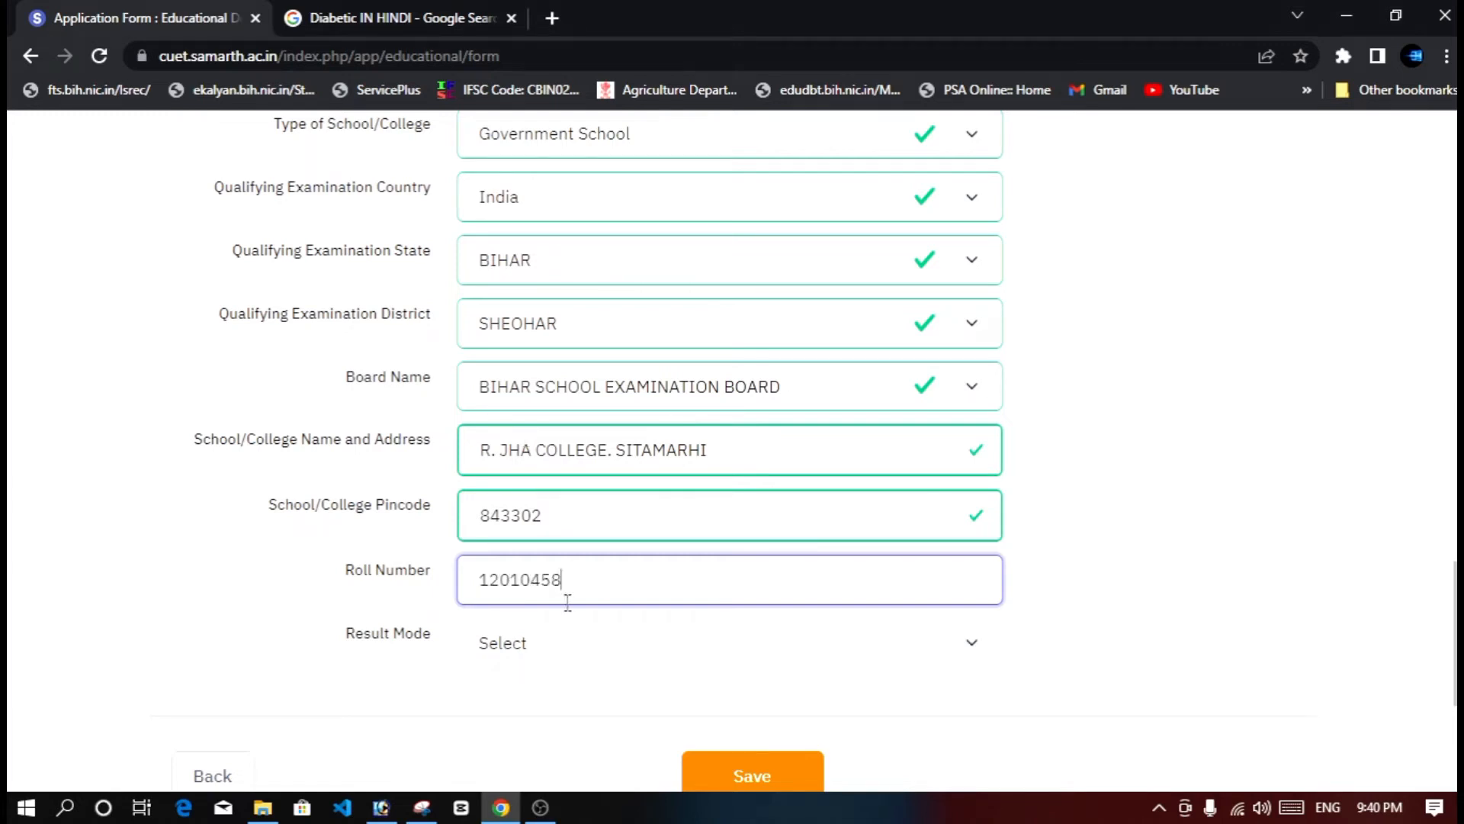
- Enter the result in Percentage mode as 322 out of 500 marks, giving 64.40%
click(578, 645)
click(546, 708)
scroll(562, 670, down, 3)
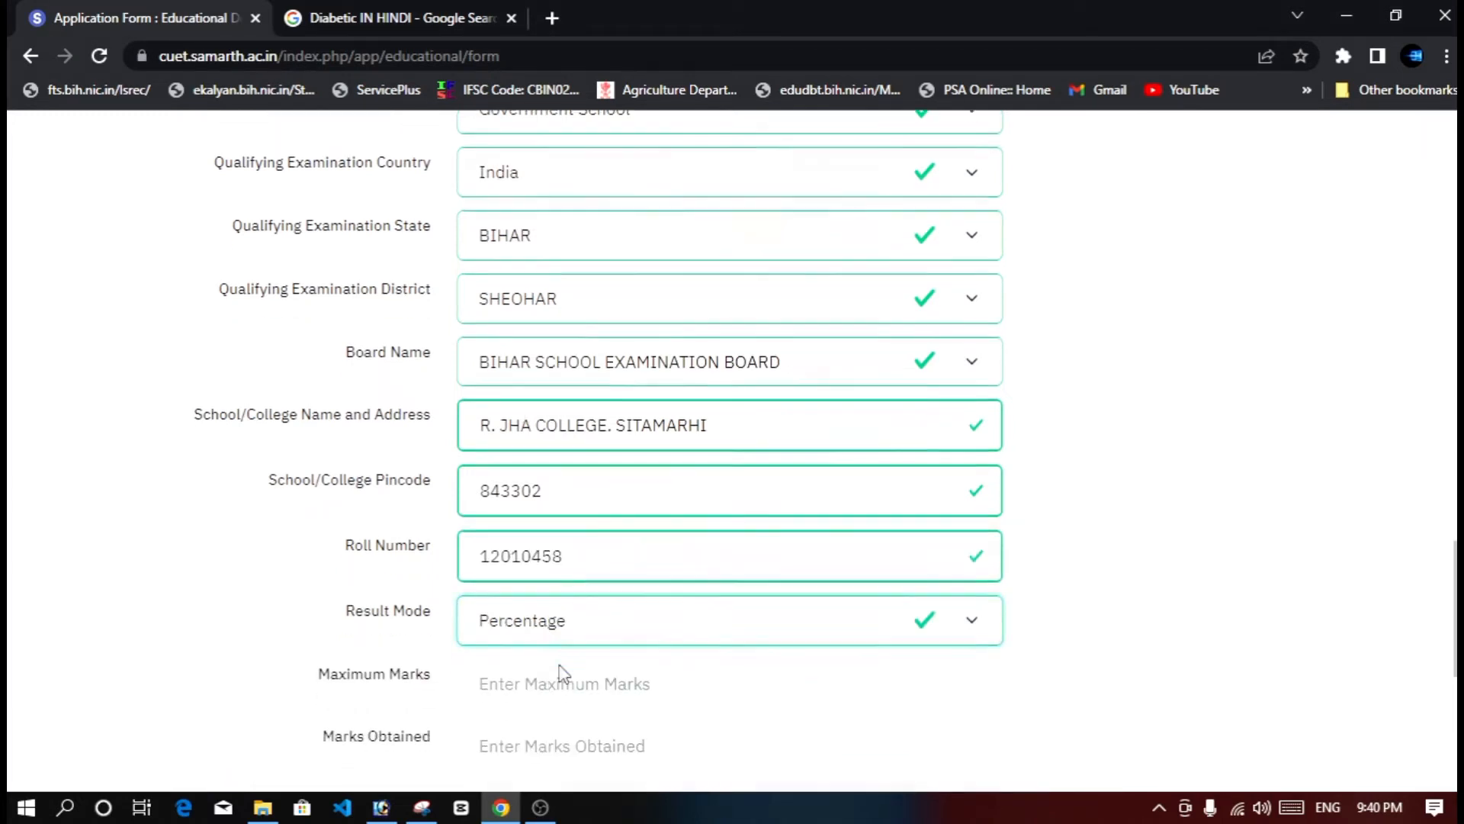
click(588, 493)
text(500)
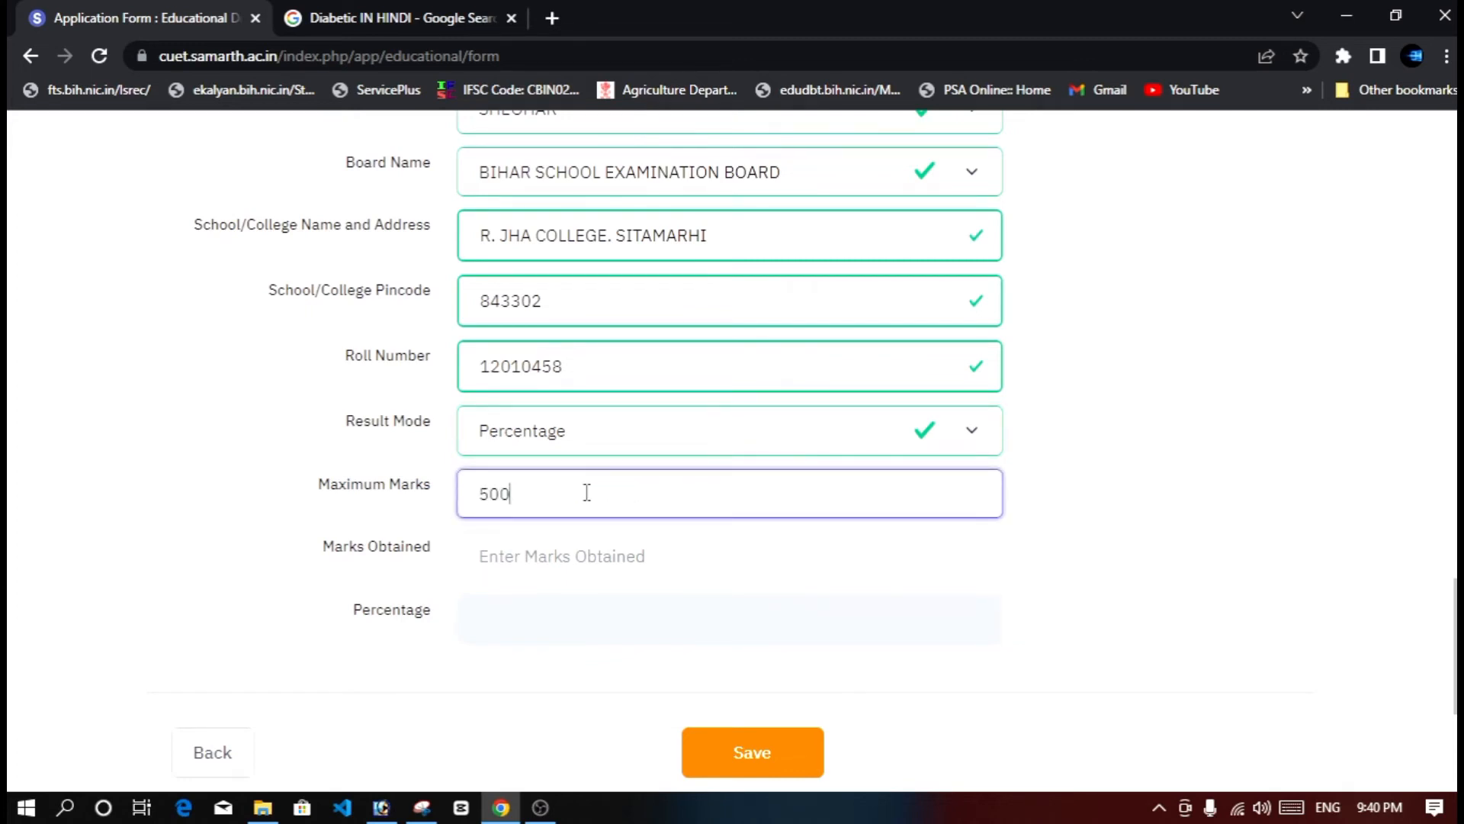
click(550, 559)
text(322)
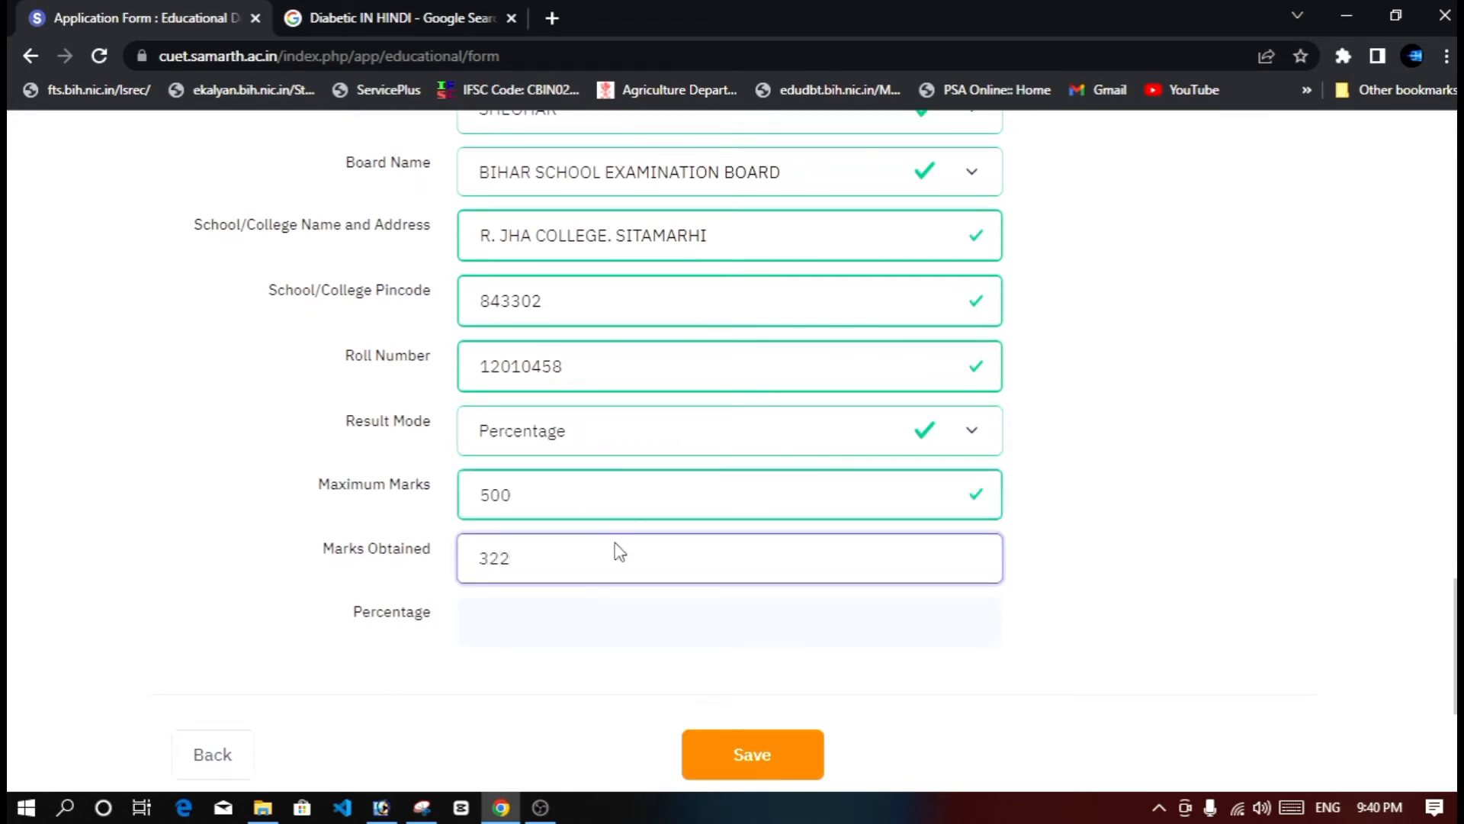
double_click(599, 598)
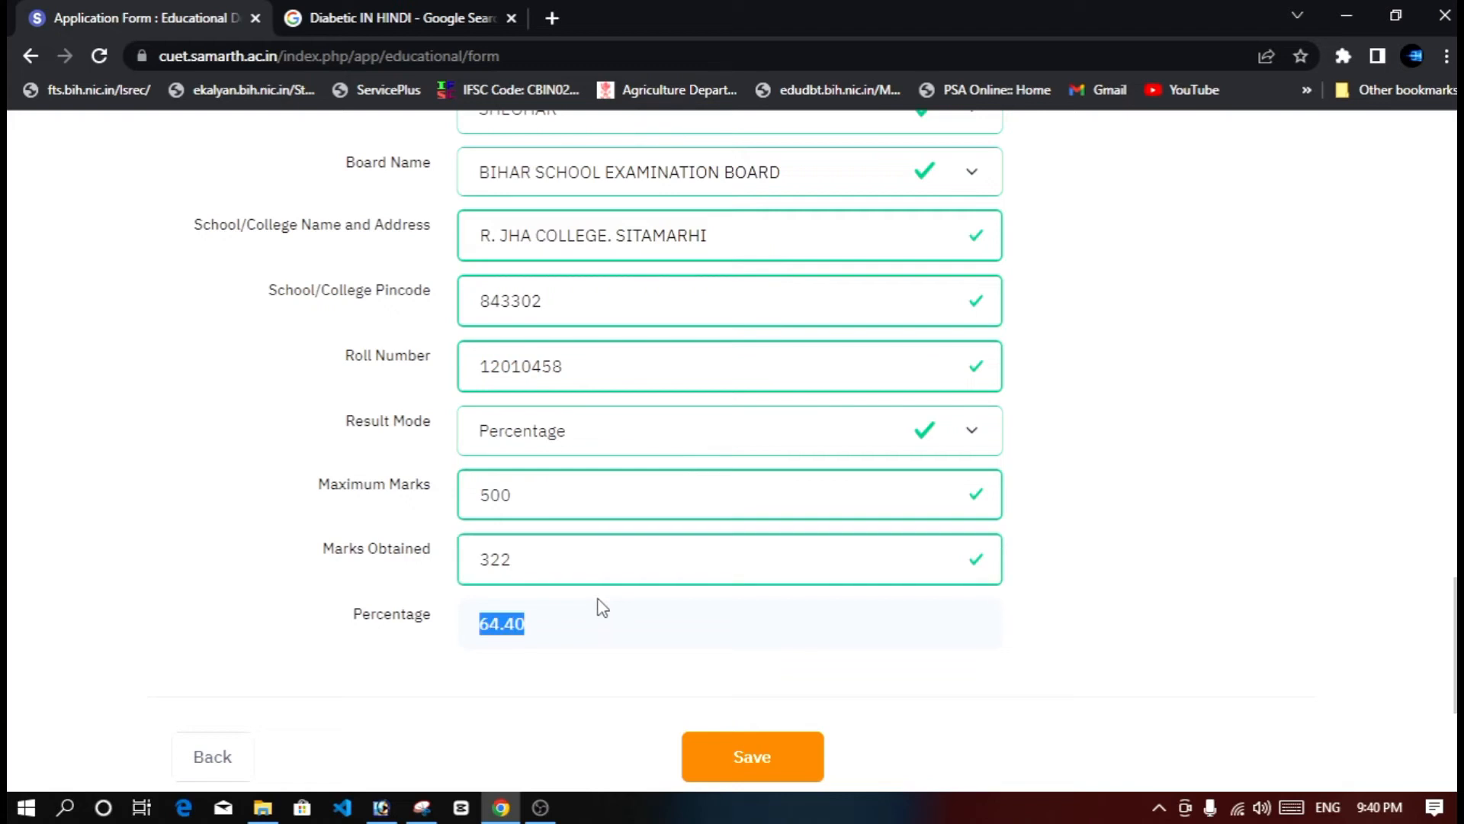
click(603, 660)
scroll(603, 661, down, 3)
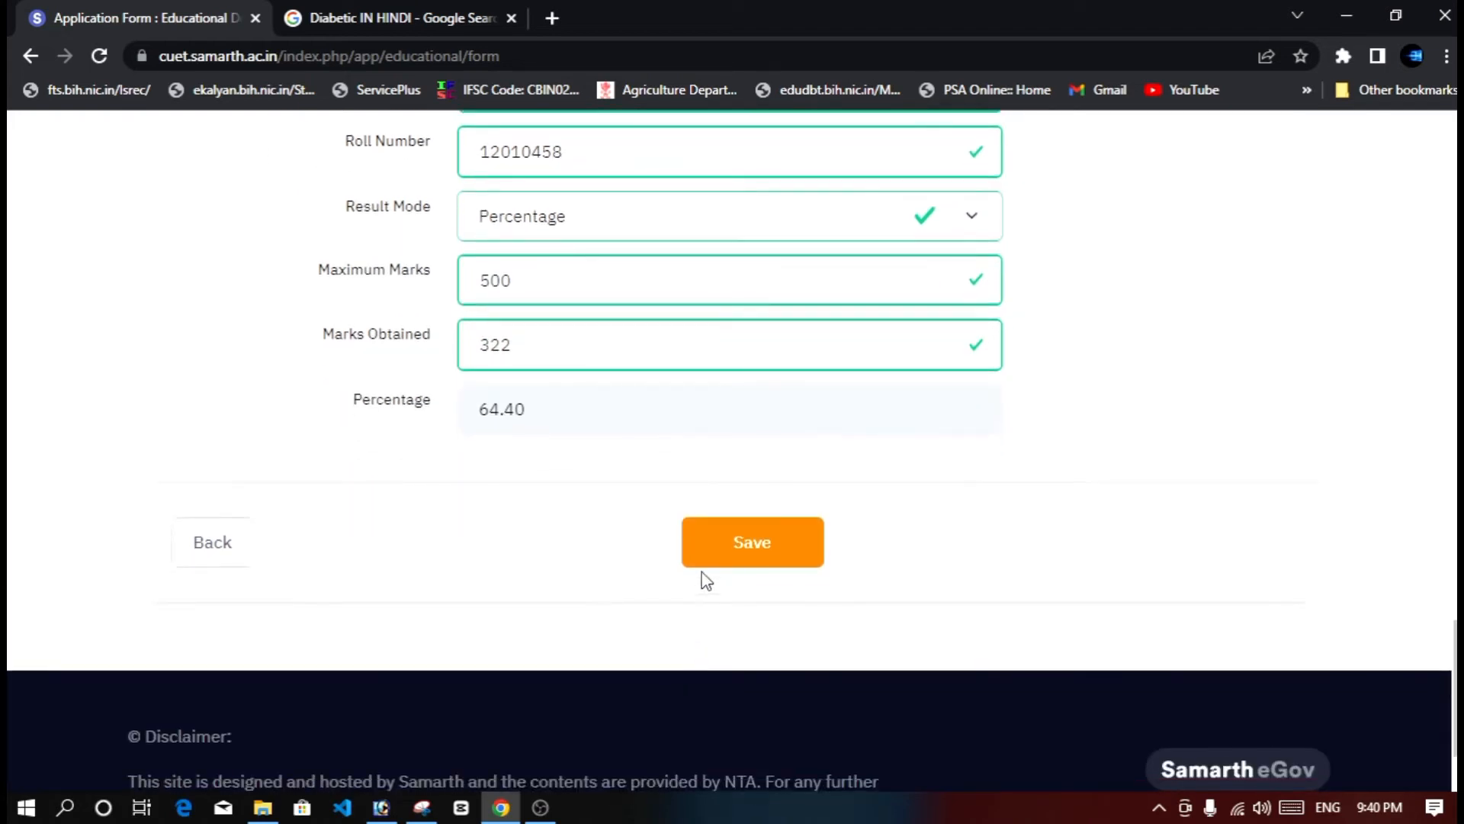
- Save the Class XII details, dismiss Chrome's address prompt, and continue to the examination centre section
click(760, 545)
click(1243, 363)
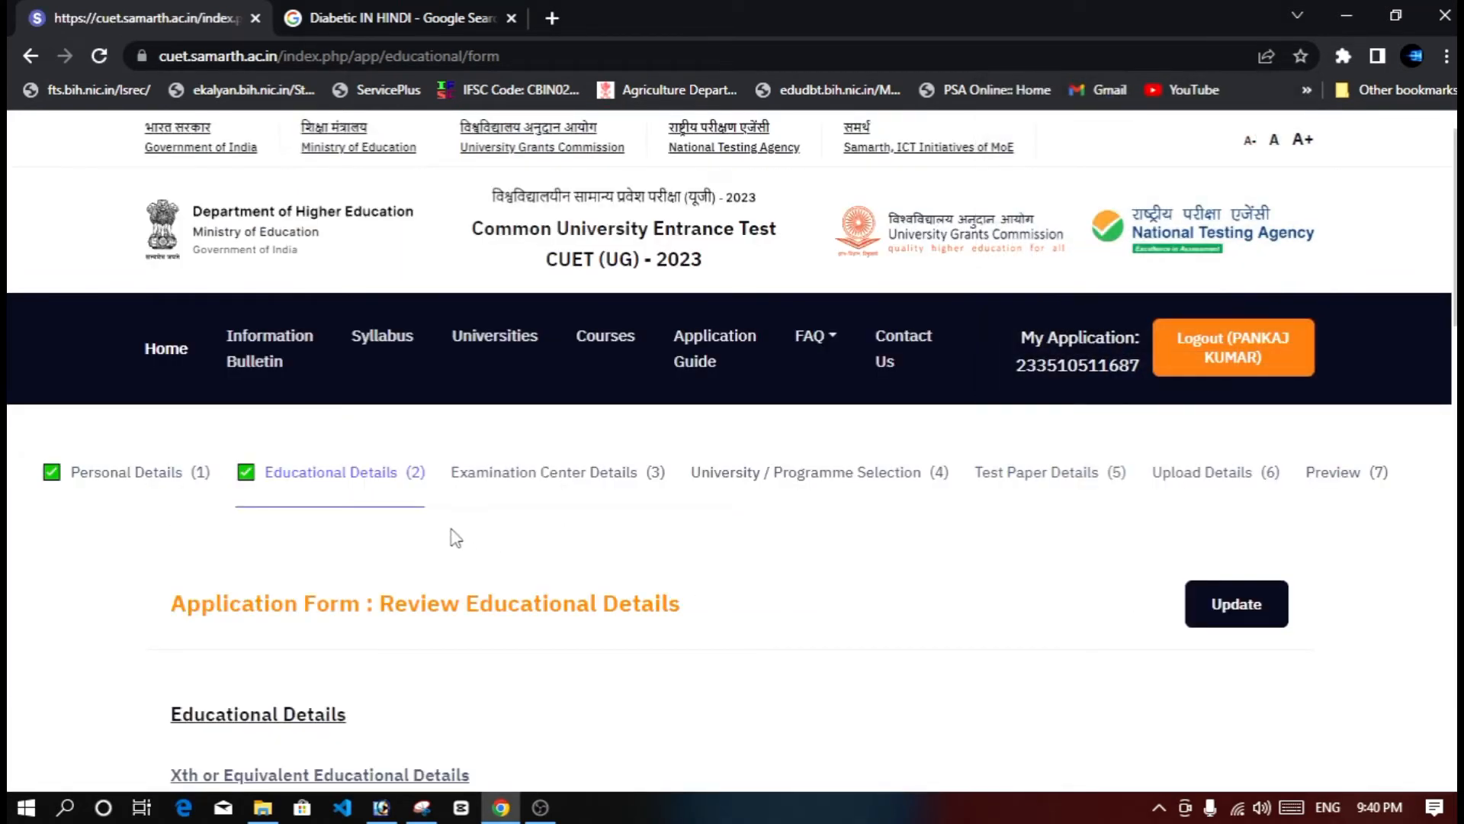
scroll(409, 431, down, 2)
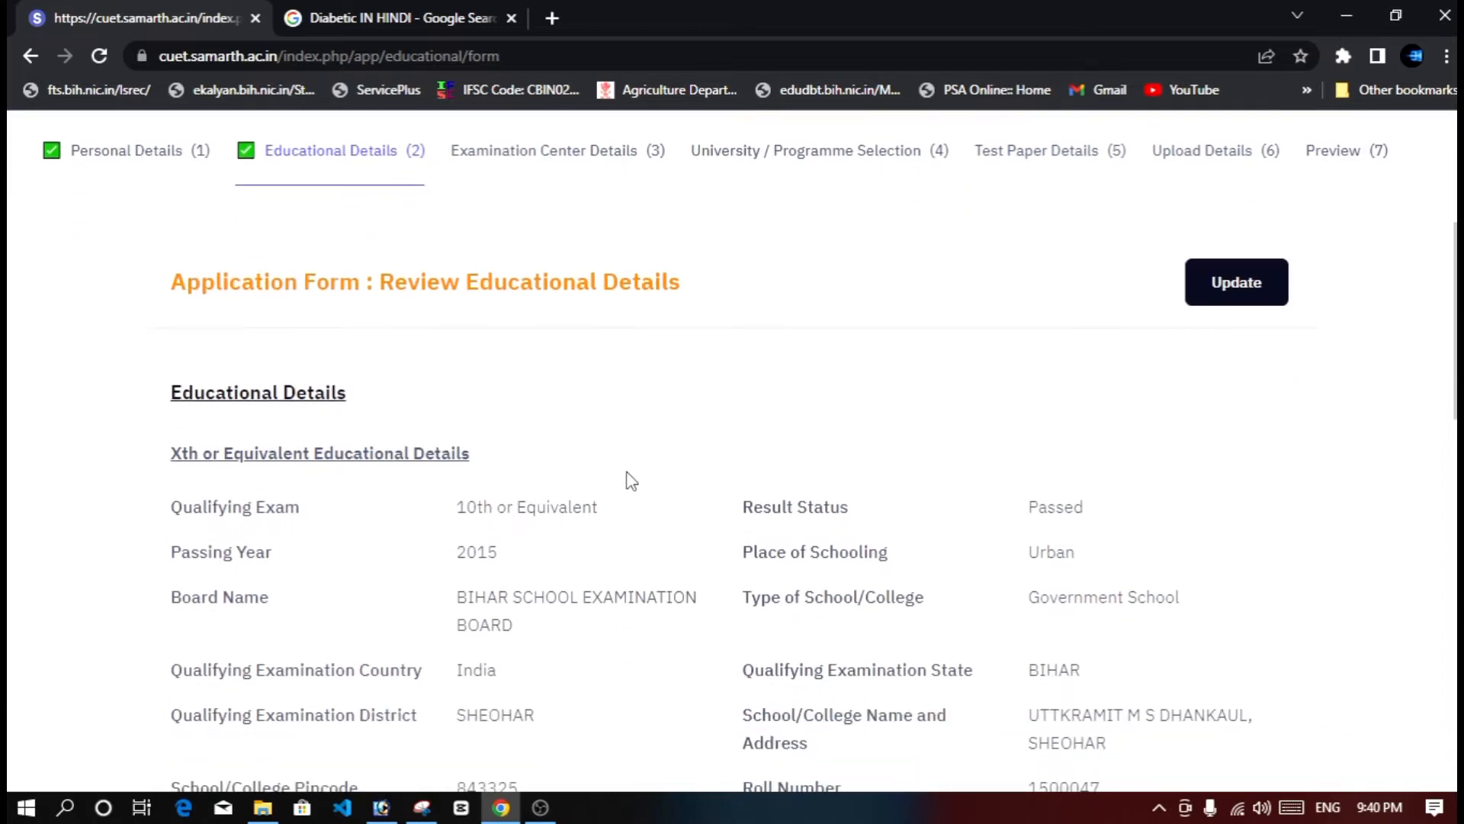
scroll(612, 510, down, 15)
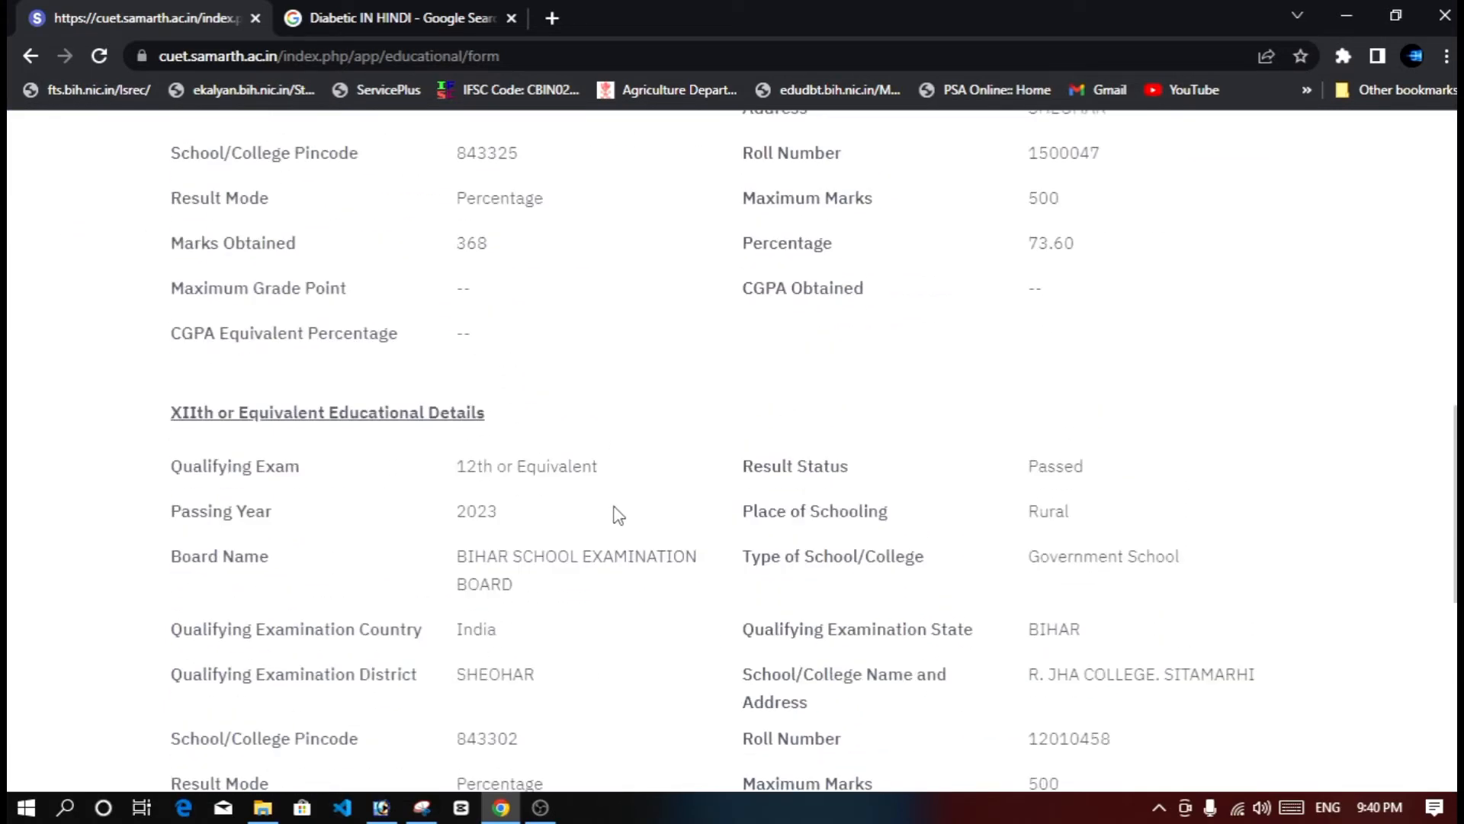
scroll(613, 510, up, 15)
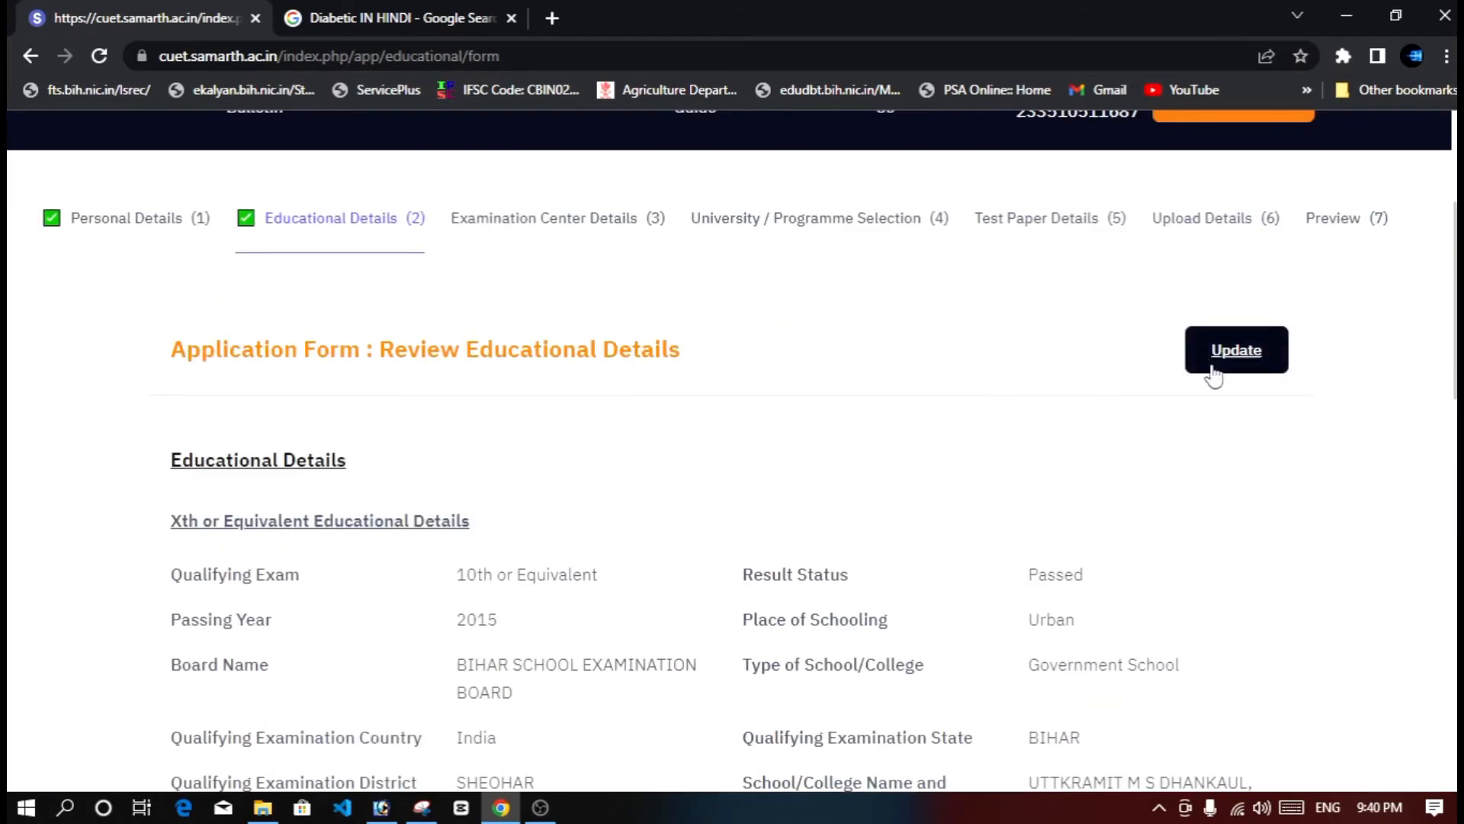
scroll(697, 478, down, 15)
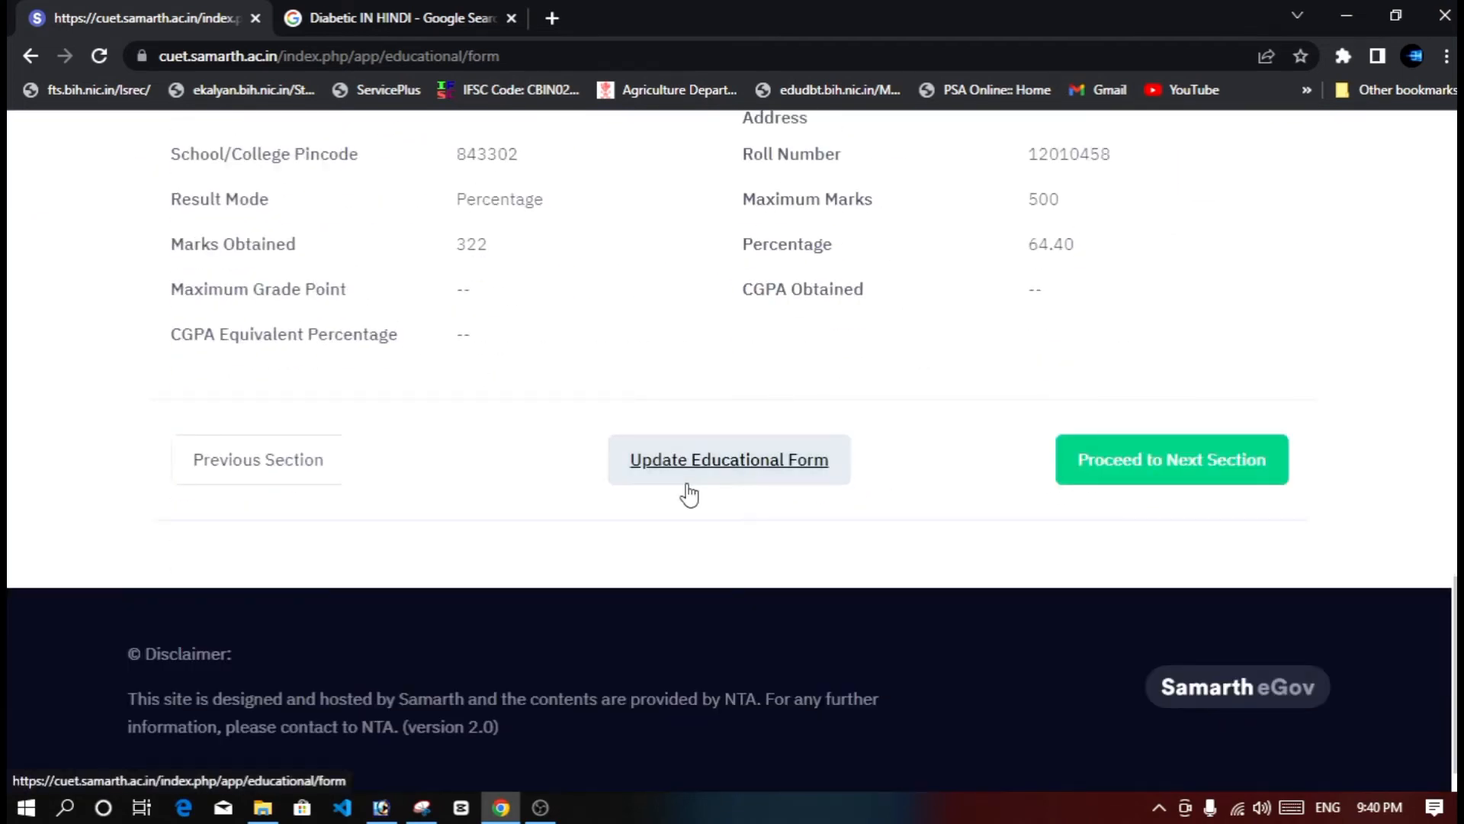
click(1229, 456)
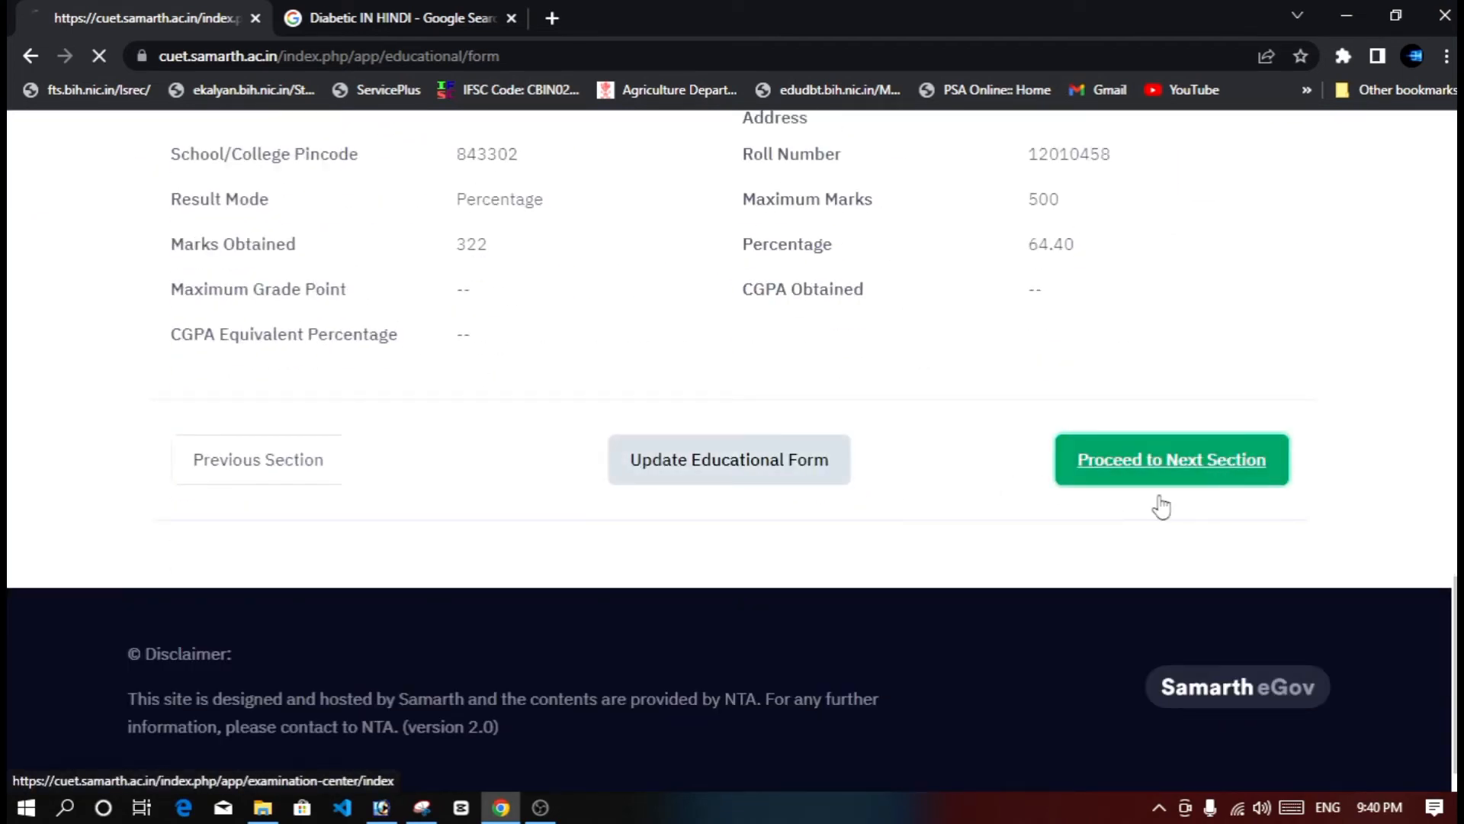
- Set centre city preference 1 to BIHAR, MUZAFFARPUR
scroll(719, 516, down, 5)
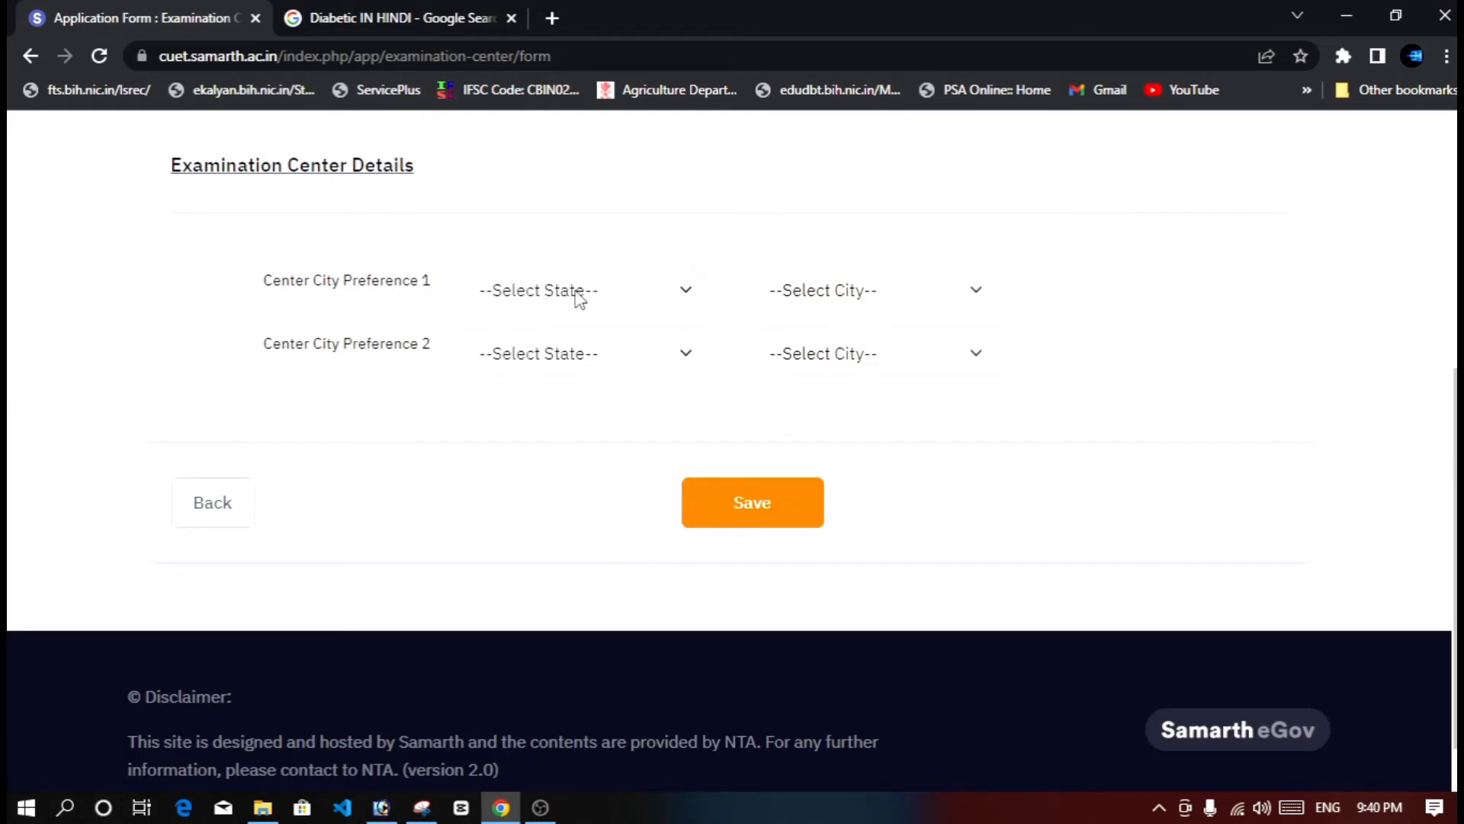
click(580, 300)
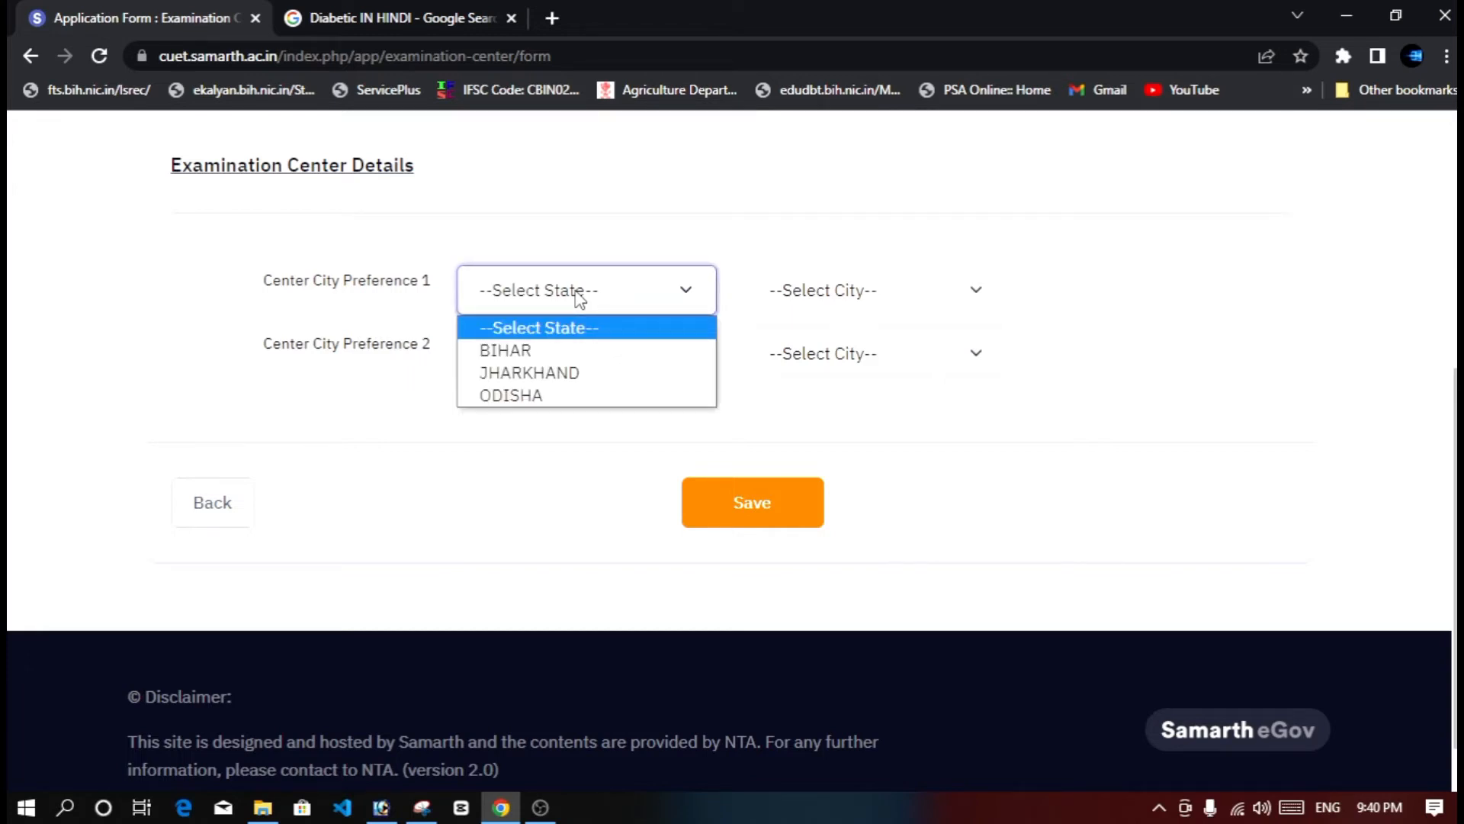
click(579, 350)
click(845, 298)
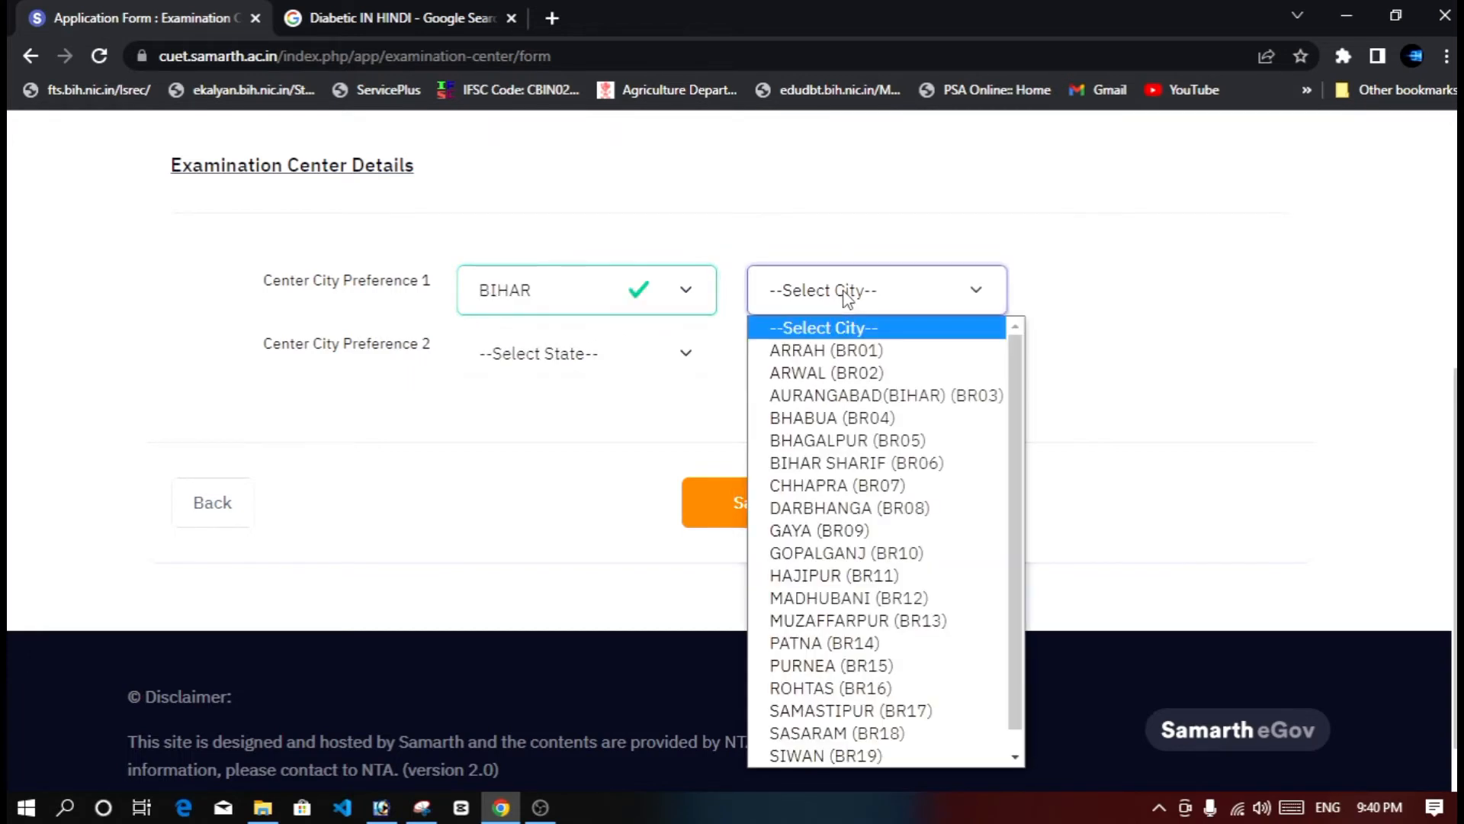
scroll(839, 488, down, 1)
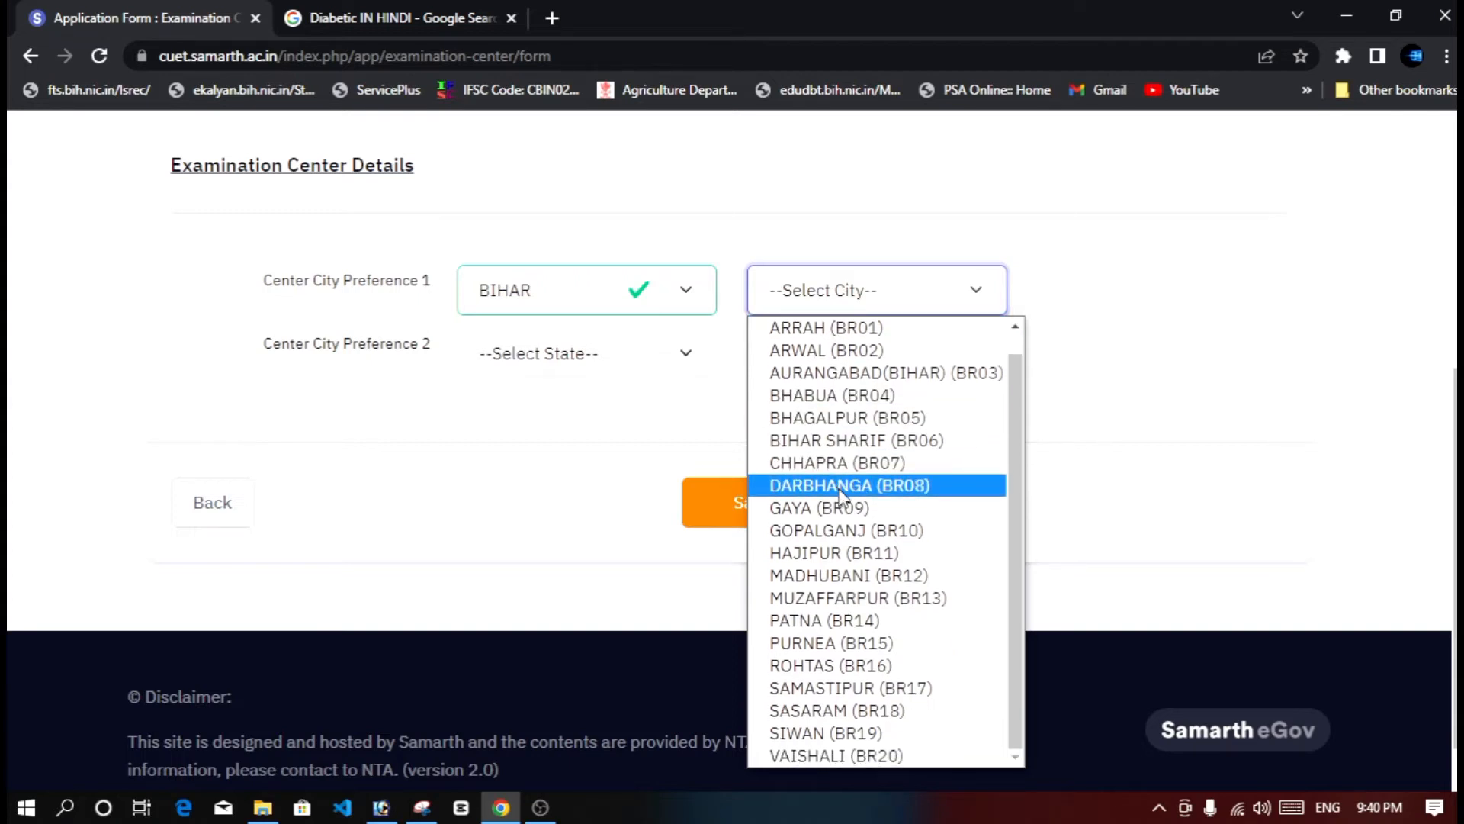
click(847, 598)
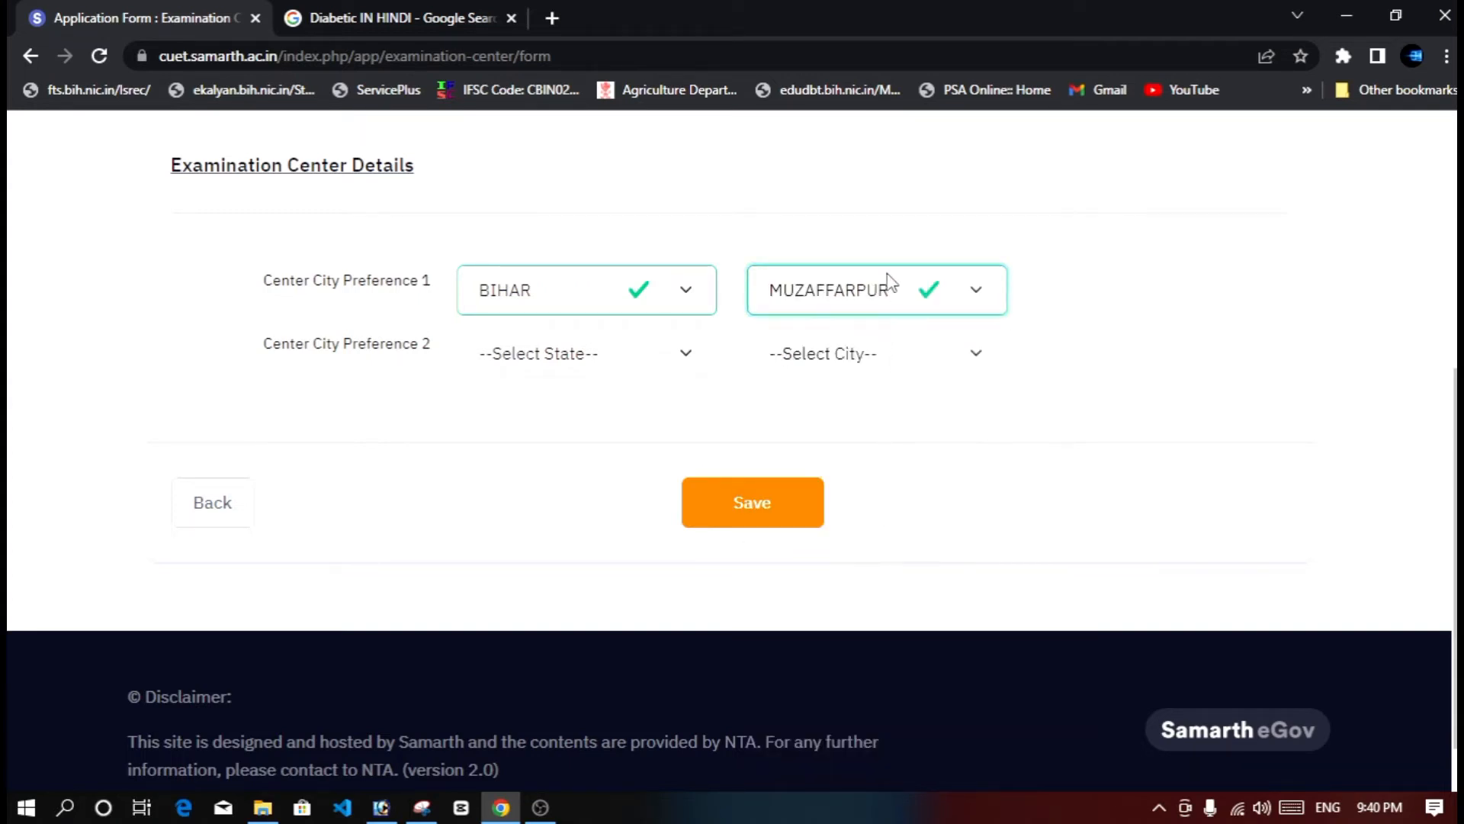
- Set centre city preference 2 to BIHAR, PATNA (BR14)
click(595, 354)
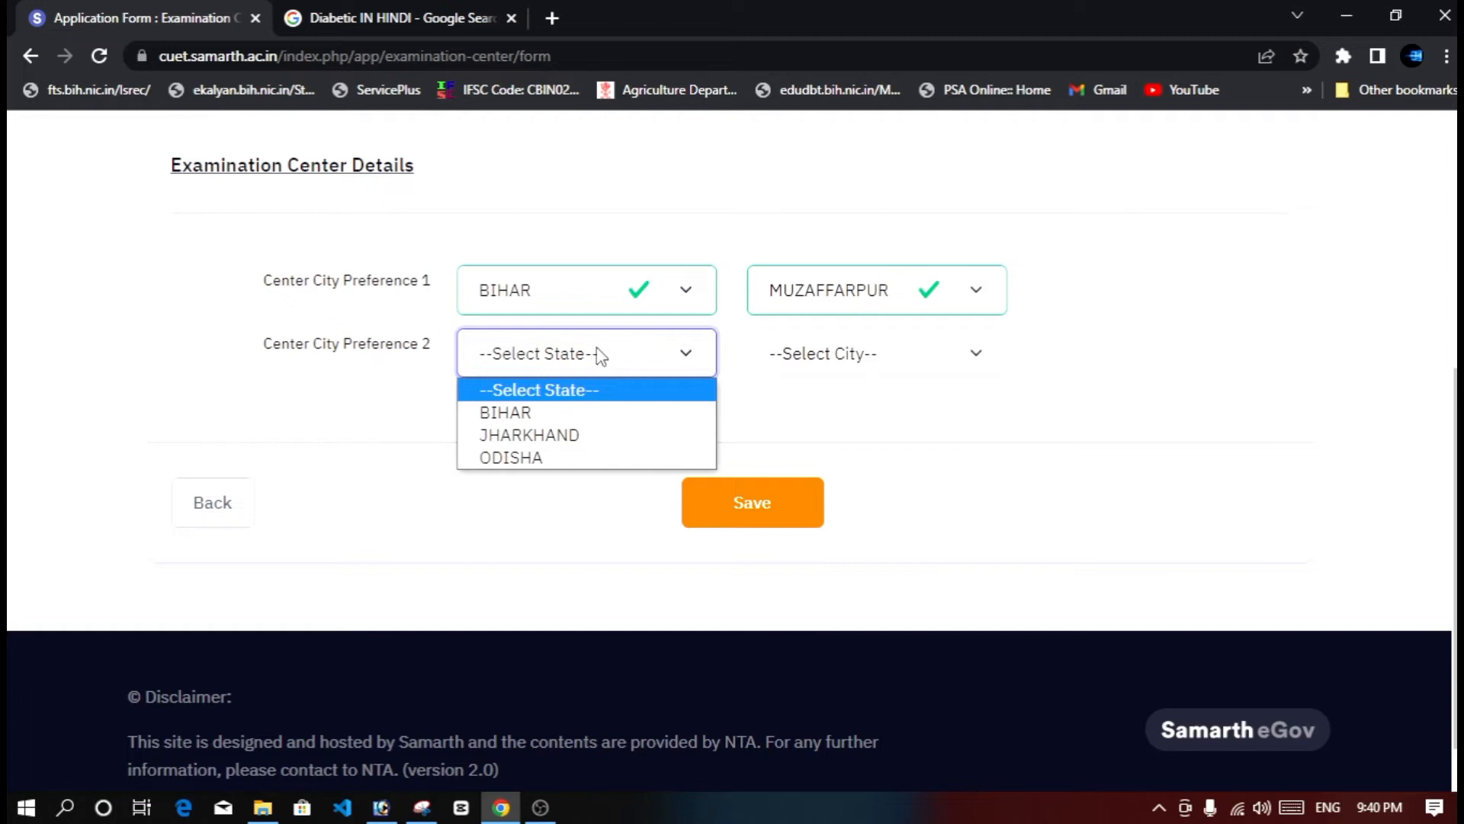
click(558, 413)
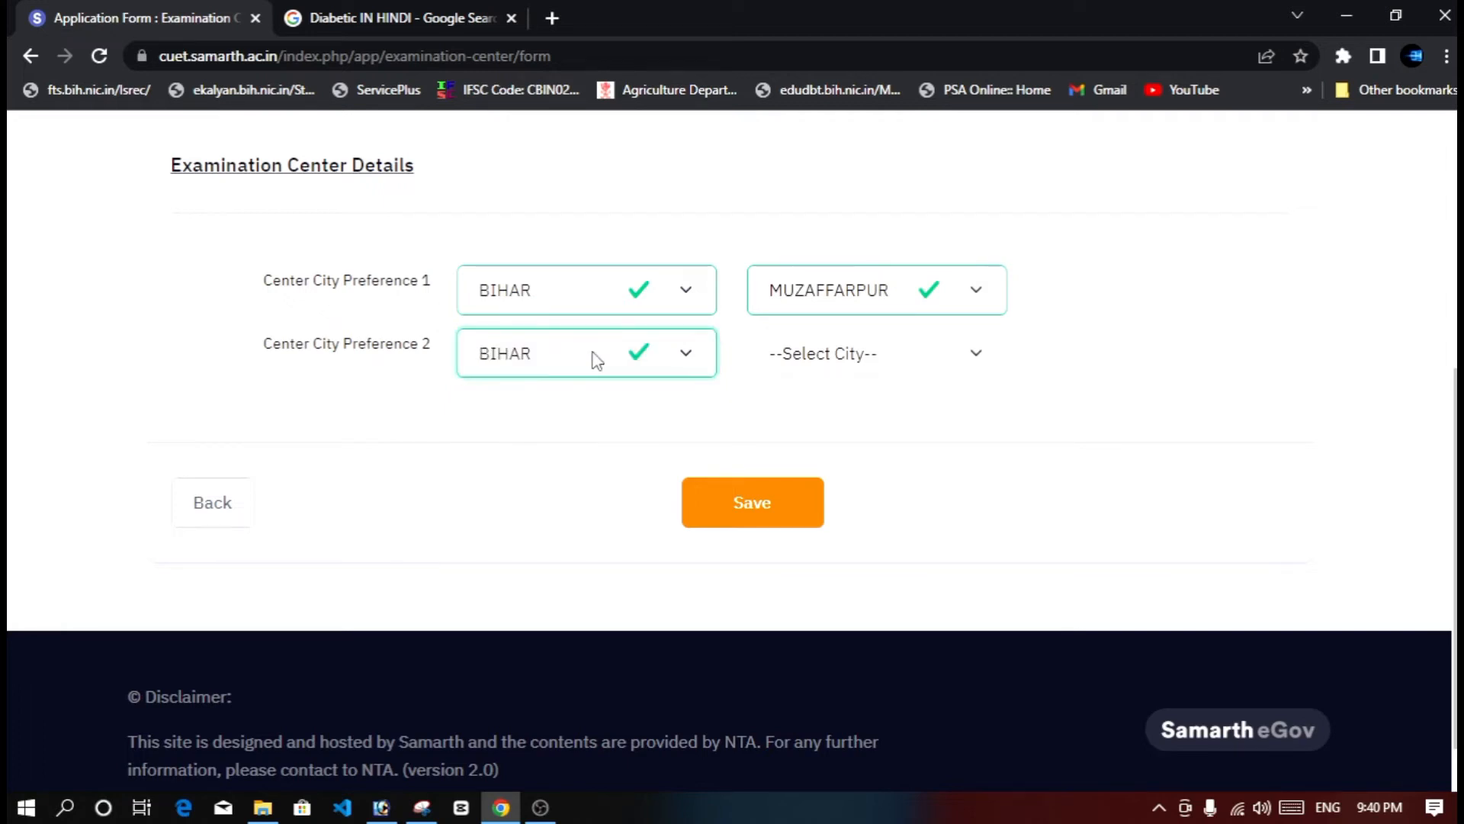
click(825, 353)
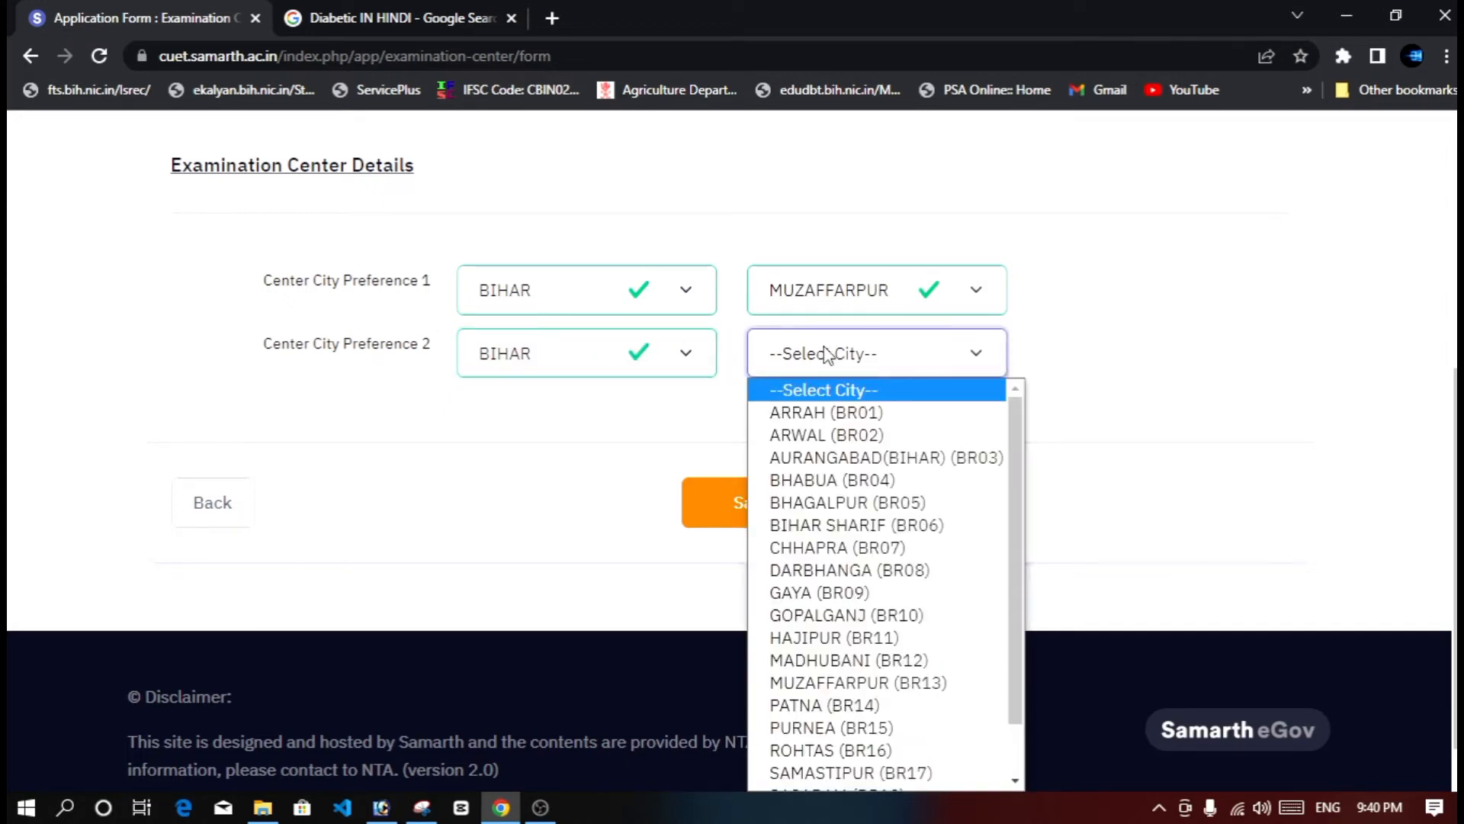
click(832, 704)
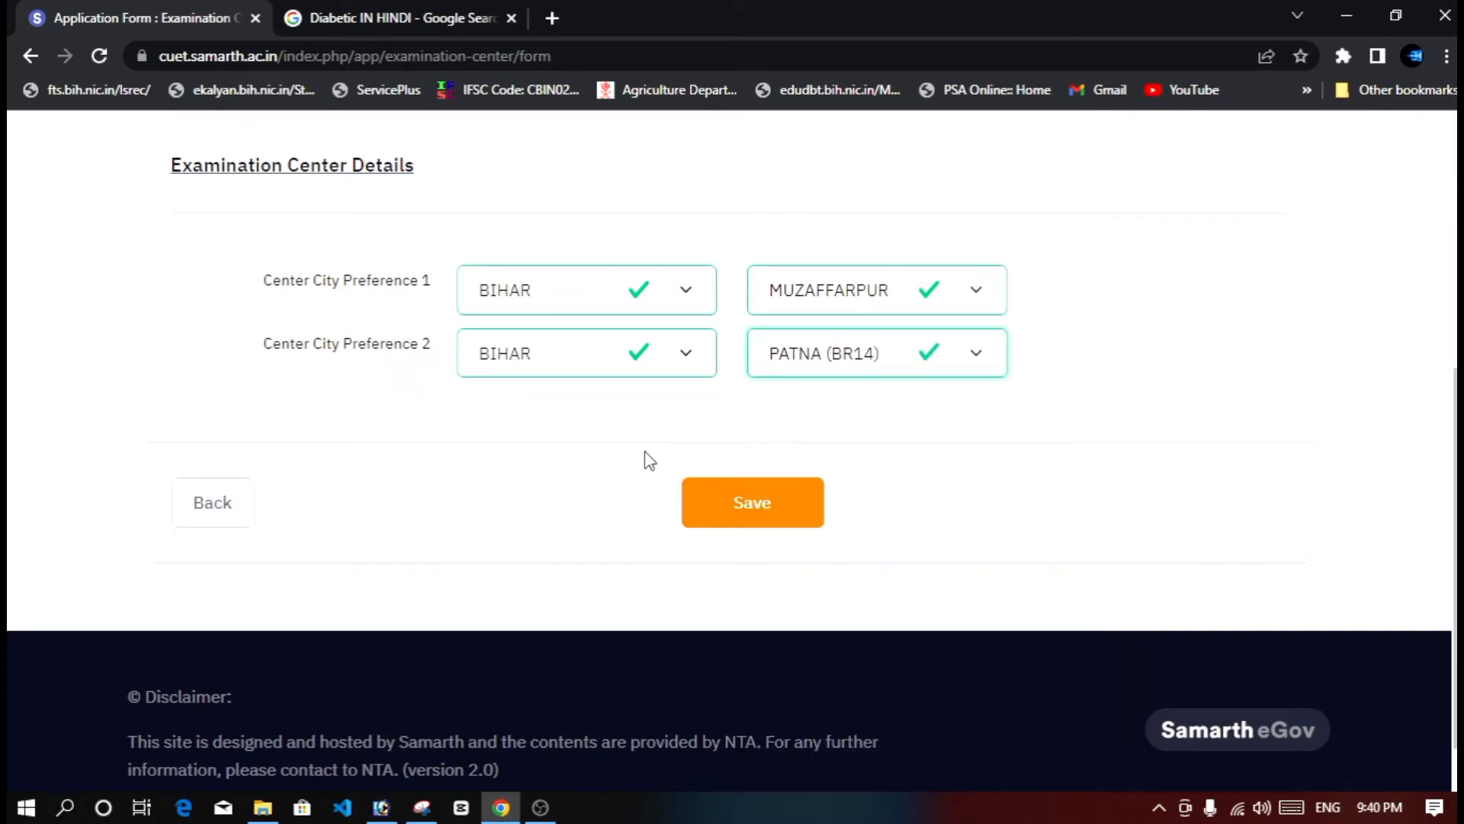
- Save the Muzaffarpur and Patna centre preferences and go on to University / Programme Selection
click(772, 523)
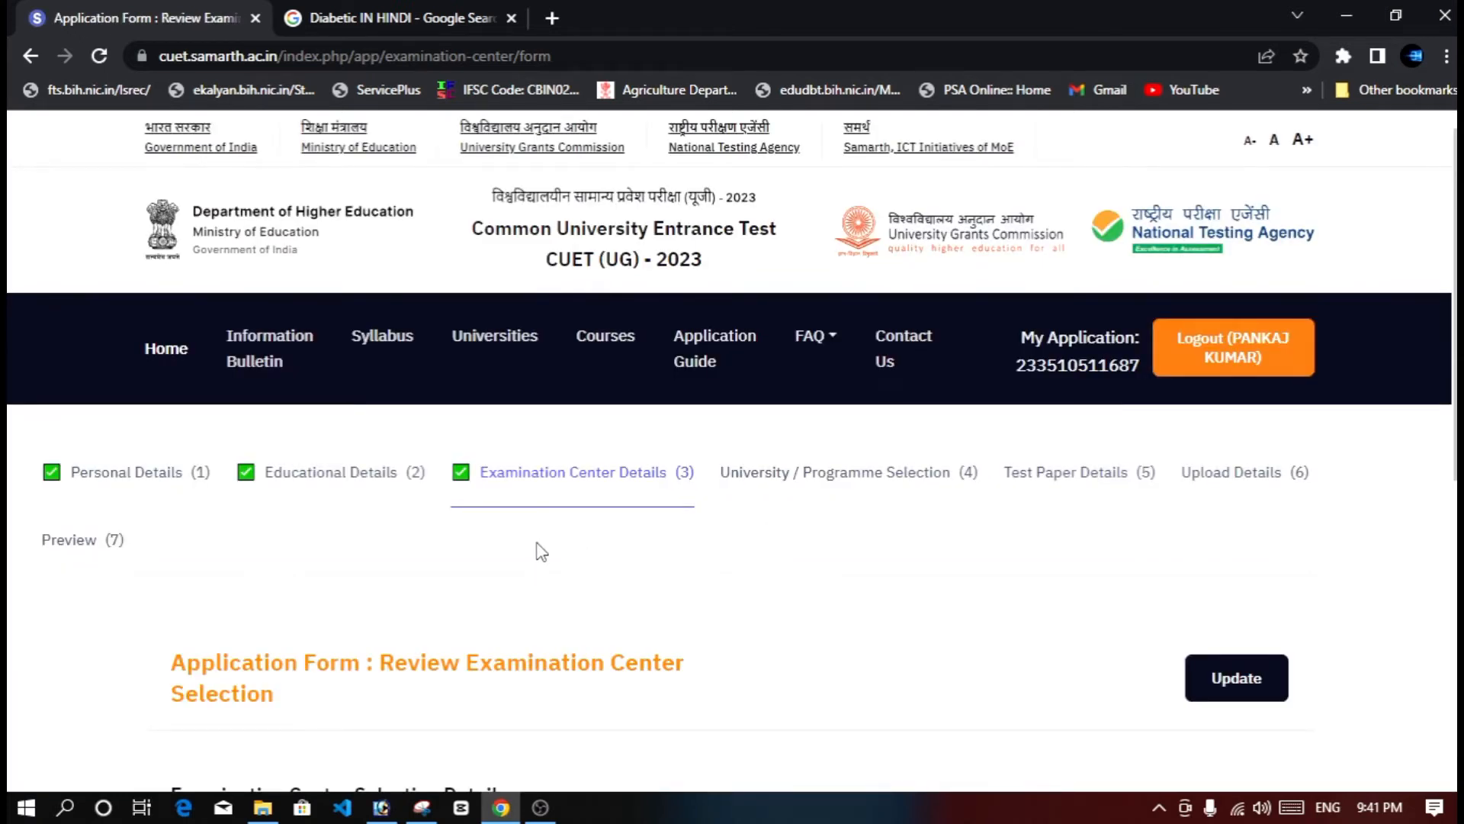
scroll(542, 550, down, 5)
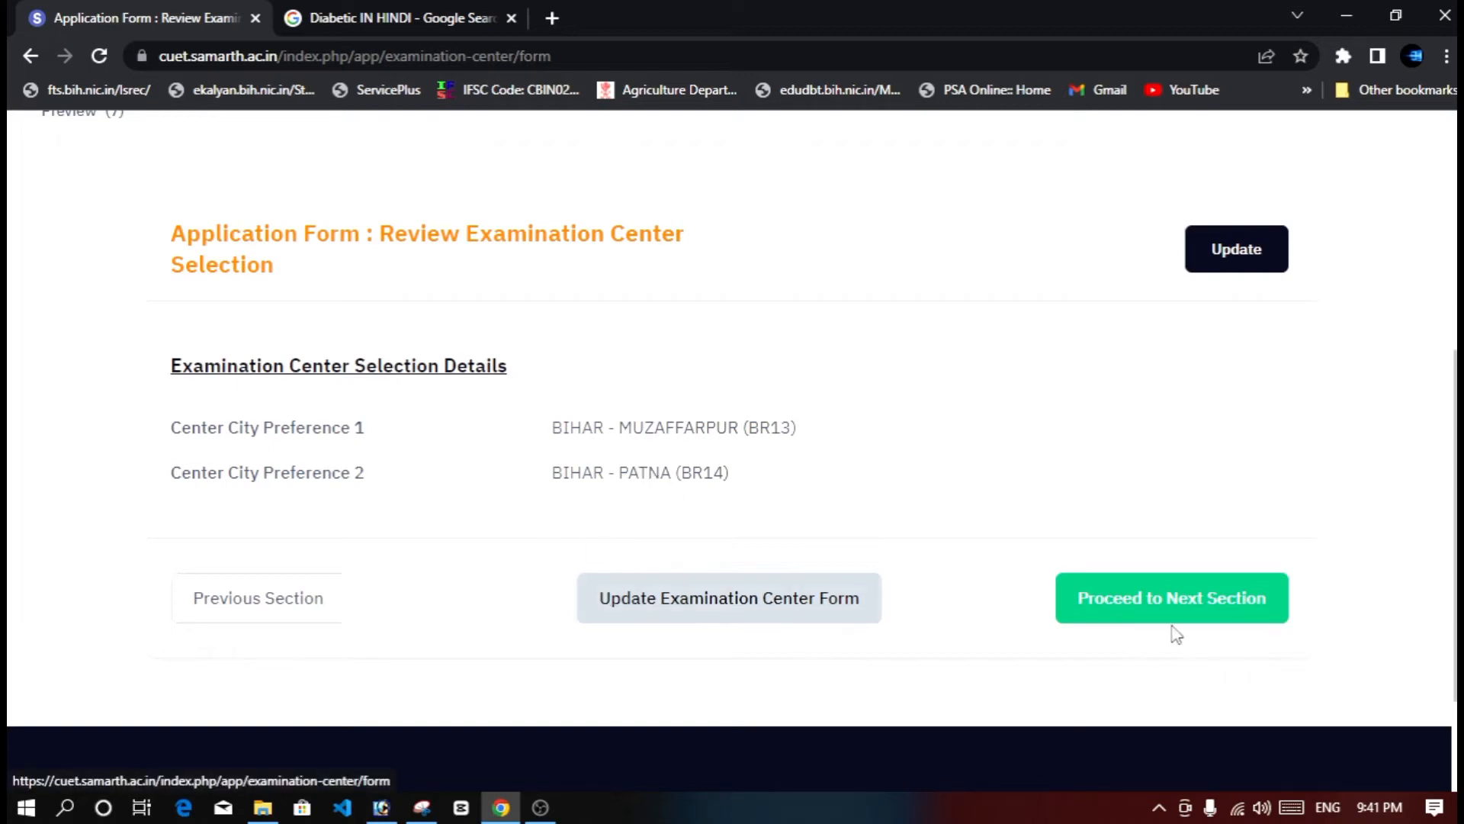
click(1158, 599)
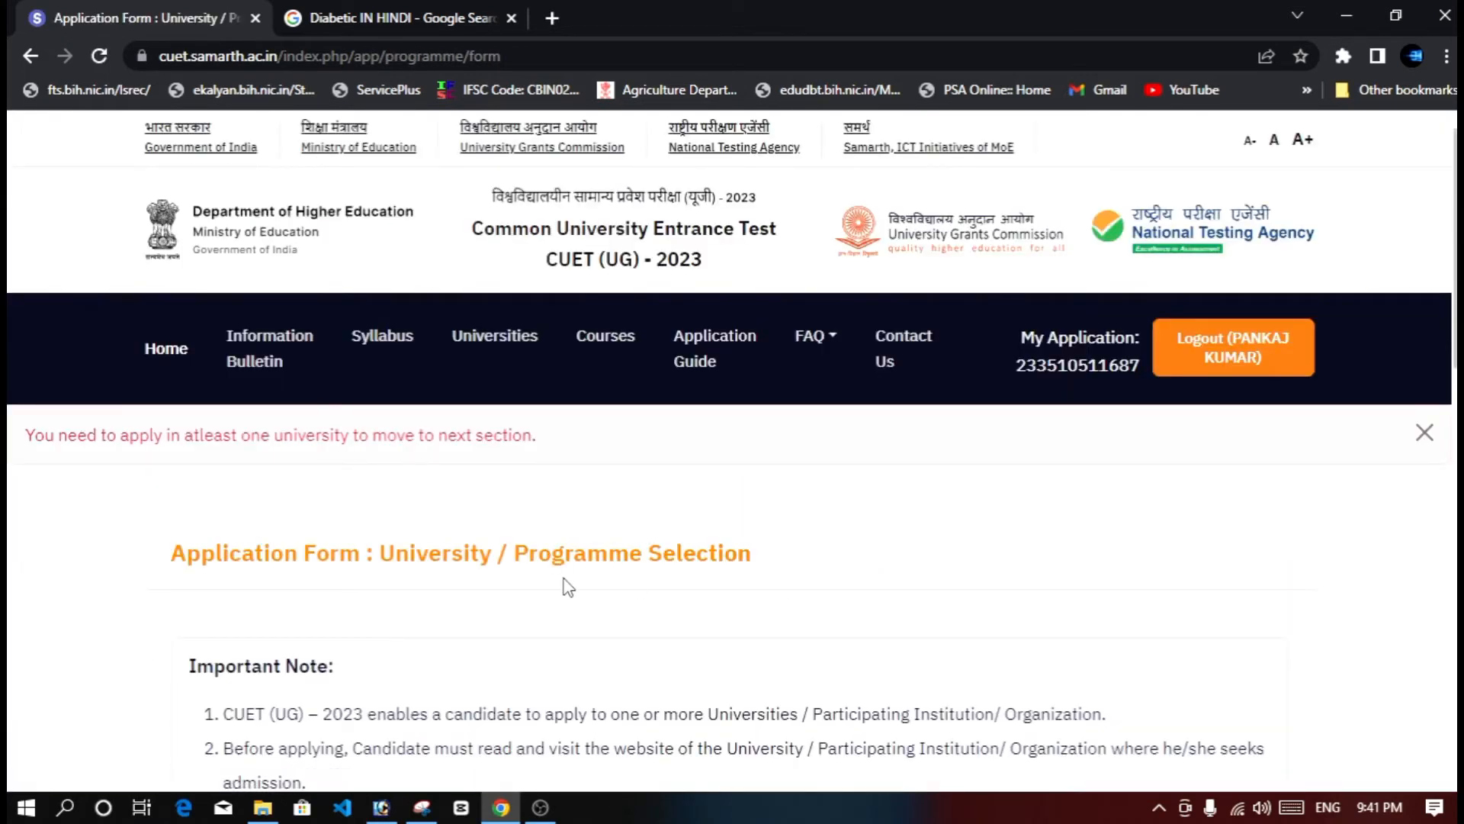
- Select UNIVERSITY OF DELHI and B.Sc. (Hons.) Physics, then add it to the programme list
scroll(415, 582, down, 3)
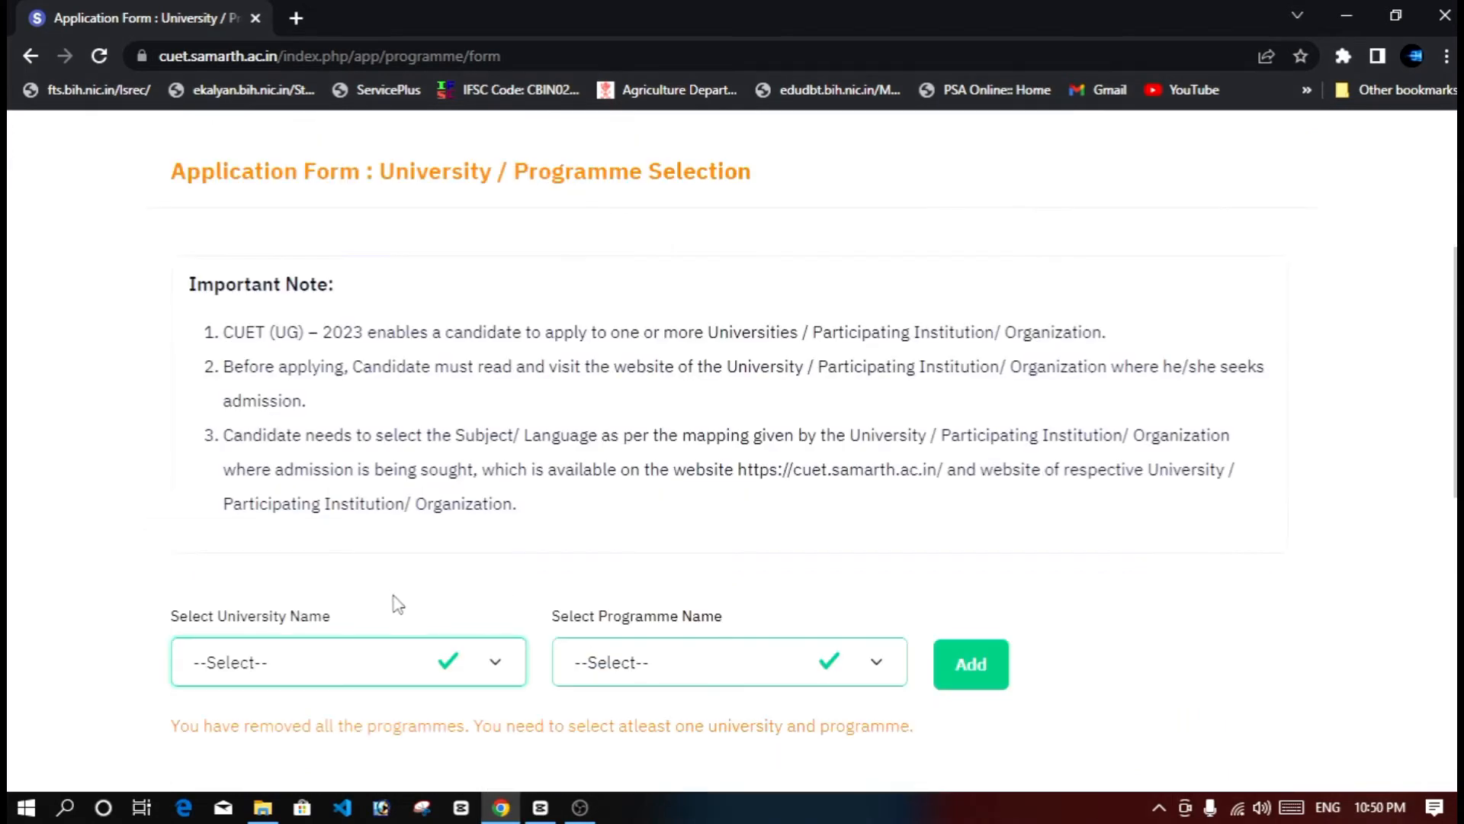
click(468, 668)
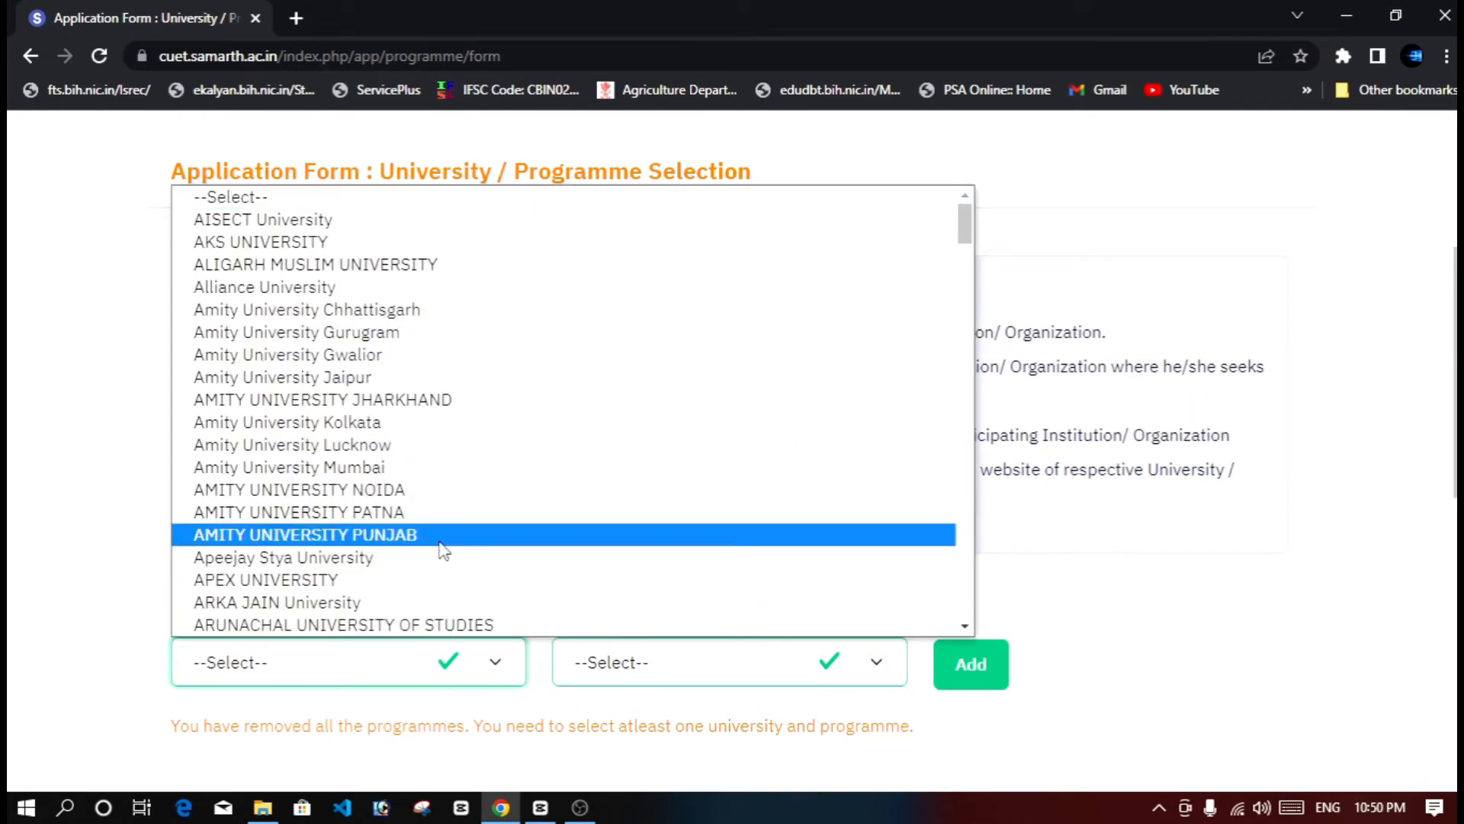
click(492, 624)
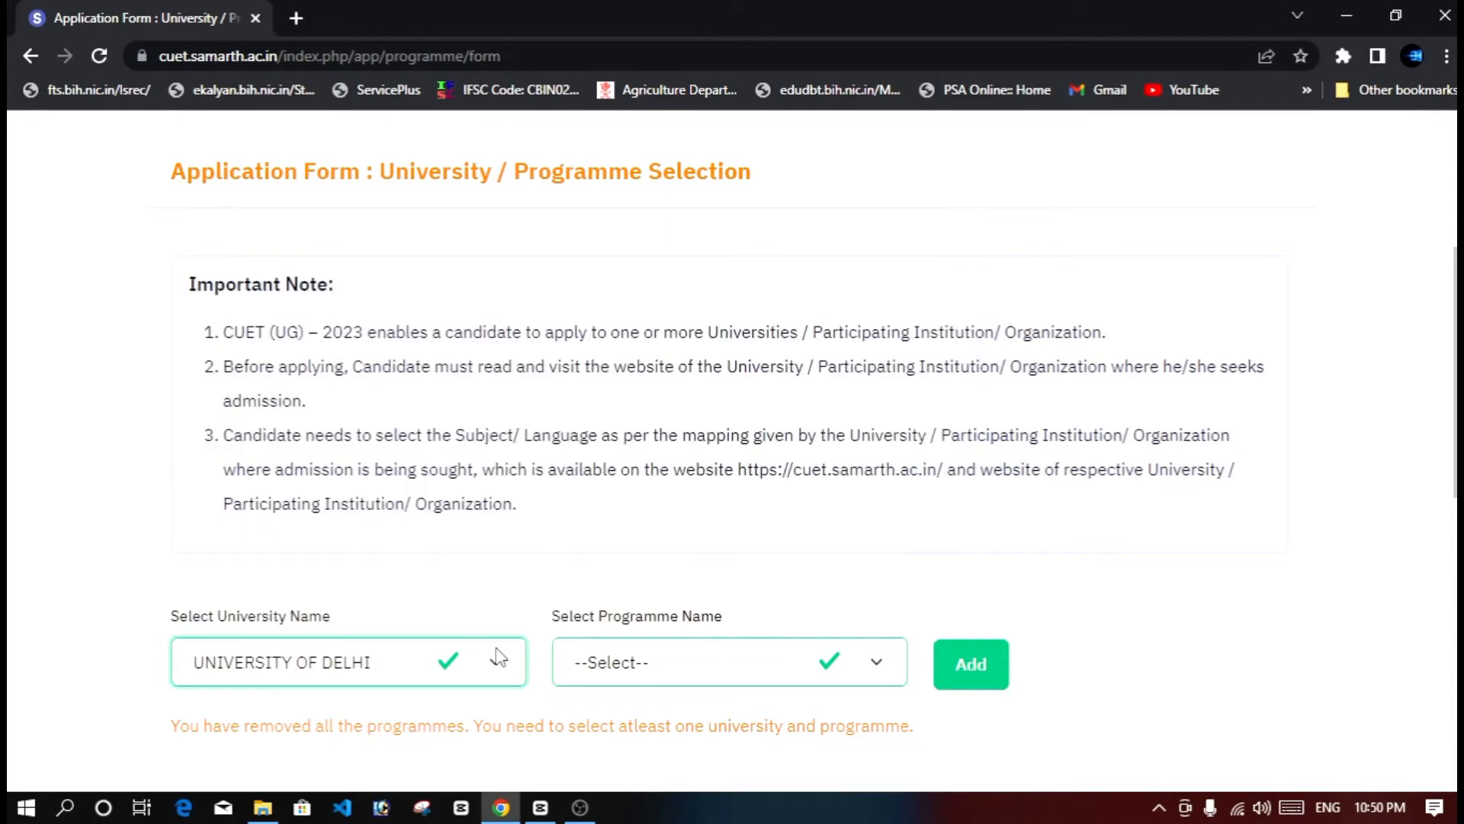
click(662, 664)
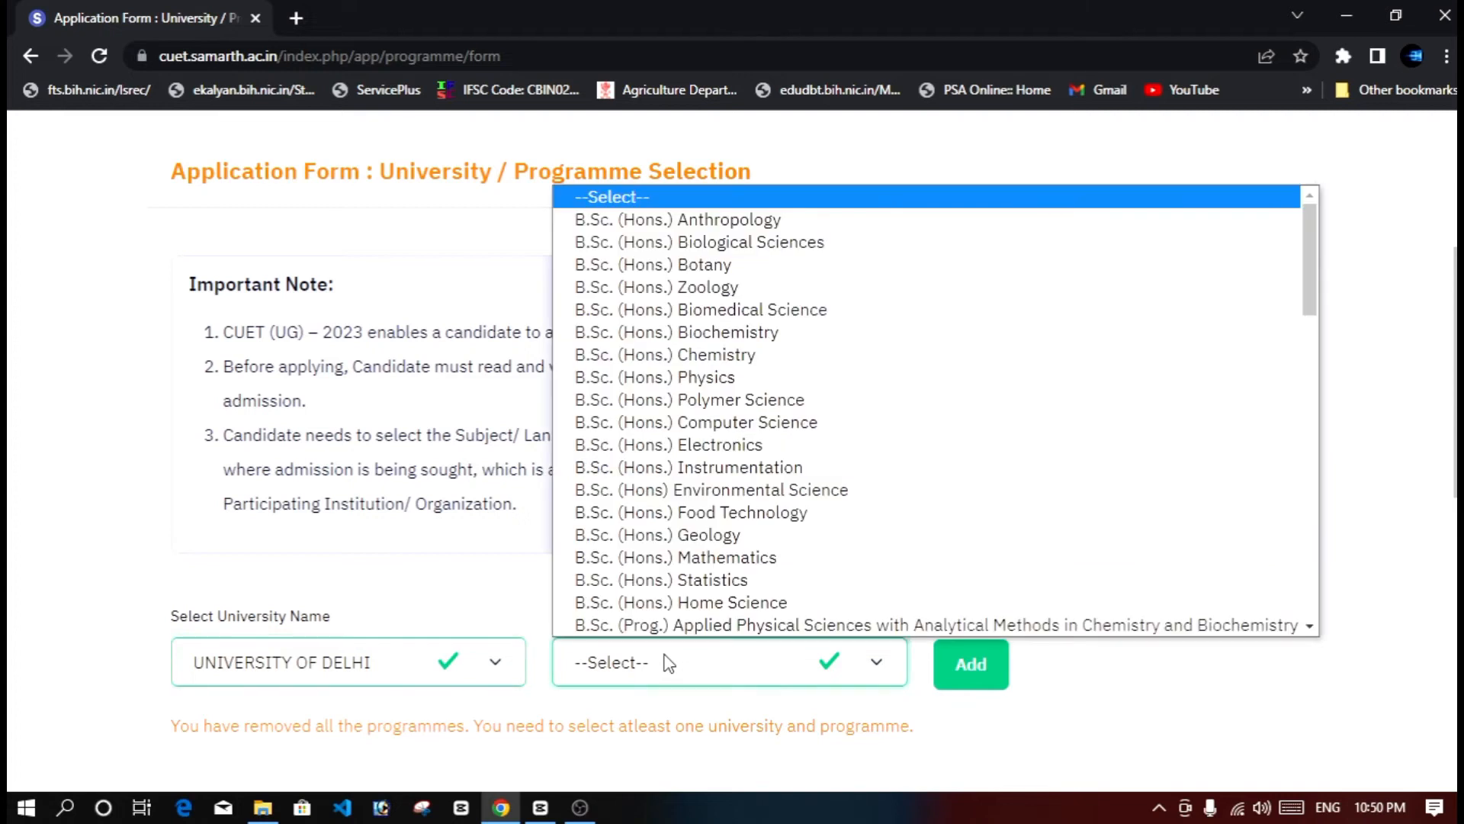
click(665, 667)
click(668, 674)
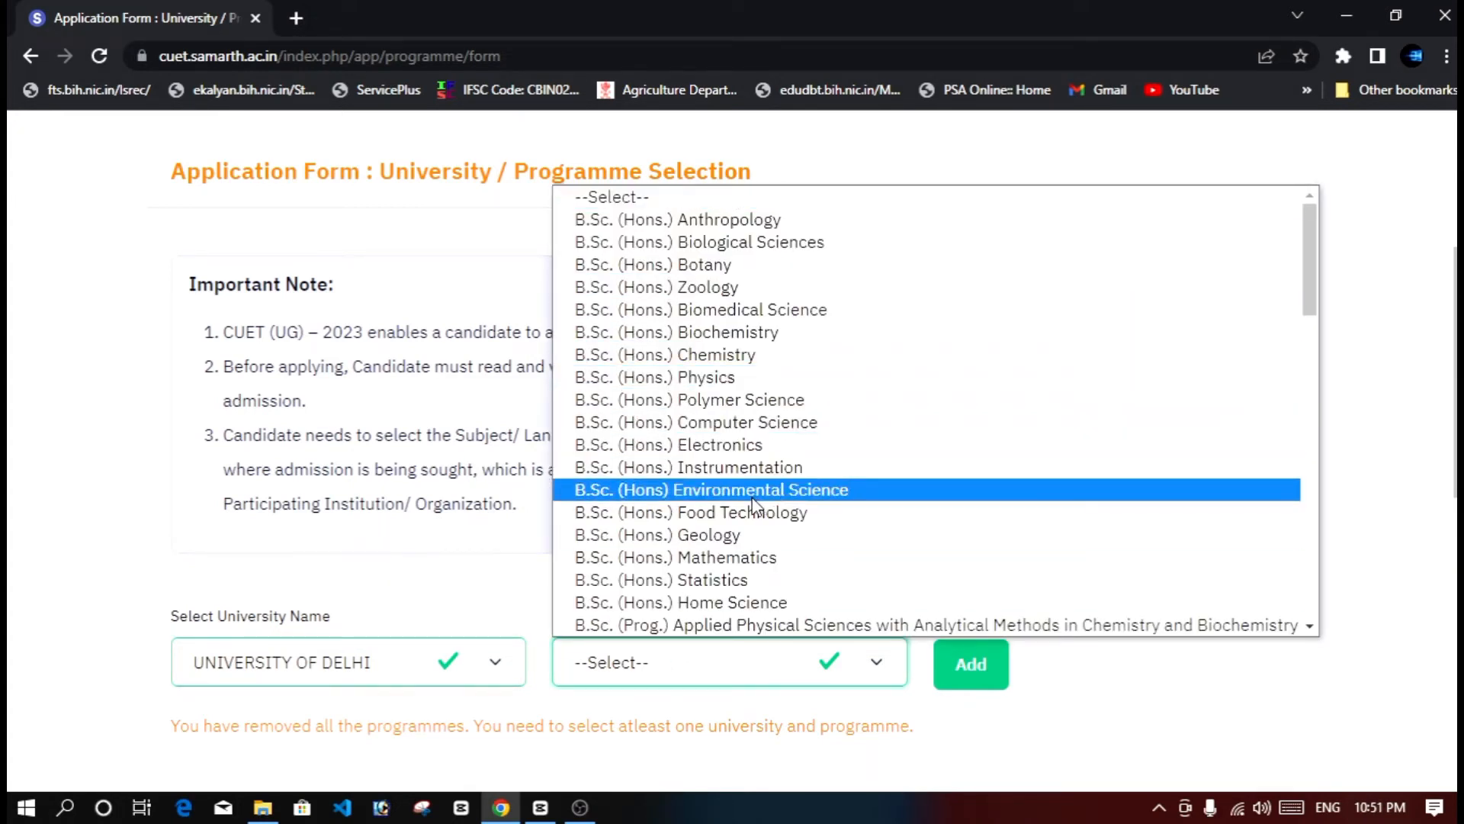
click(725, 379)
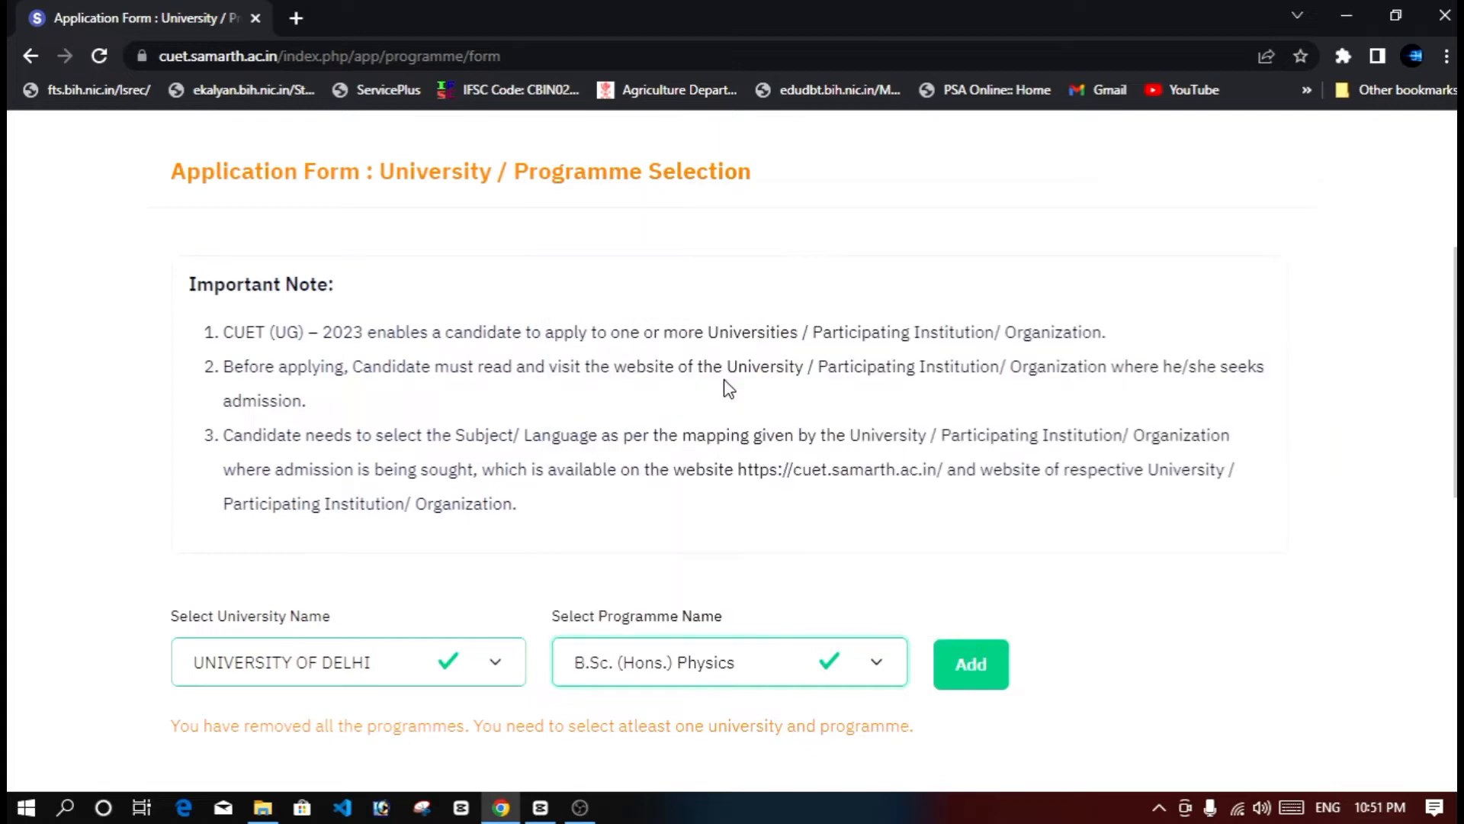
click(969, 665)
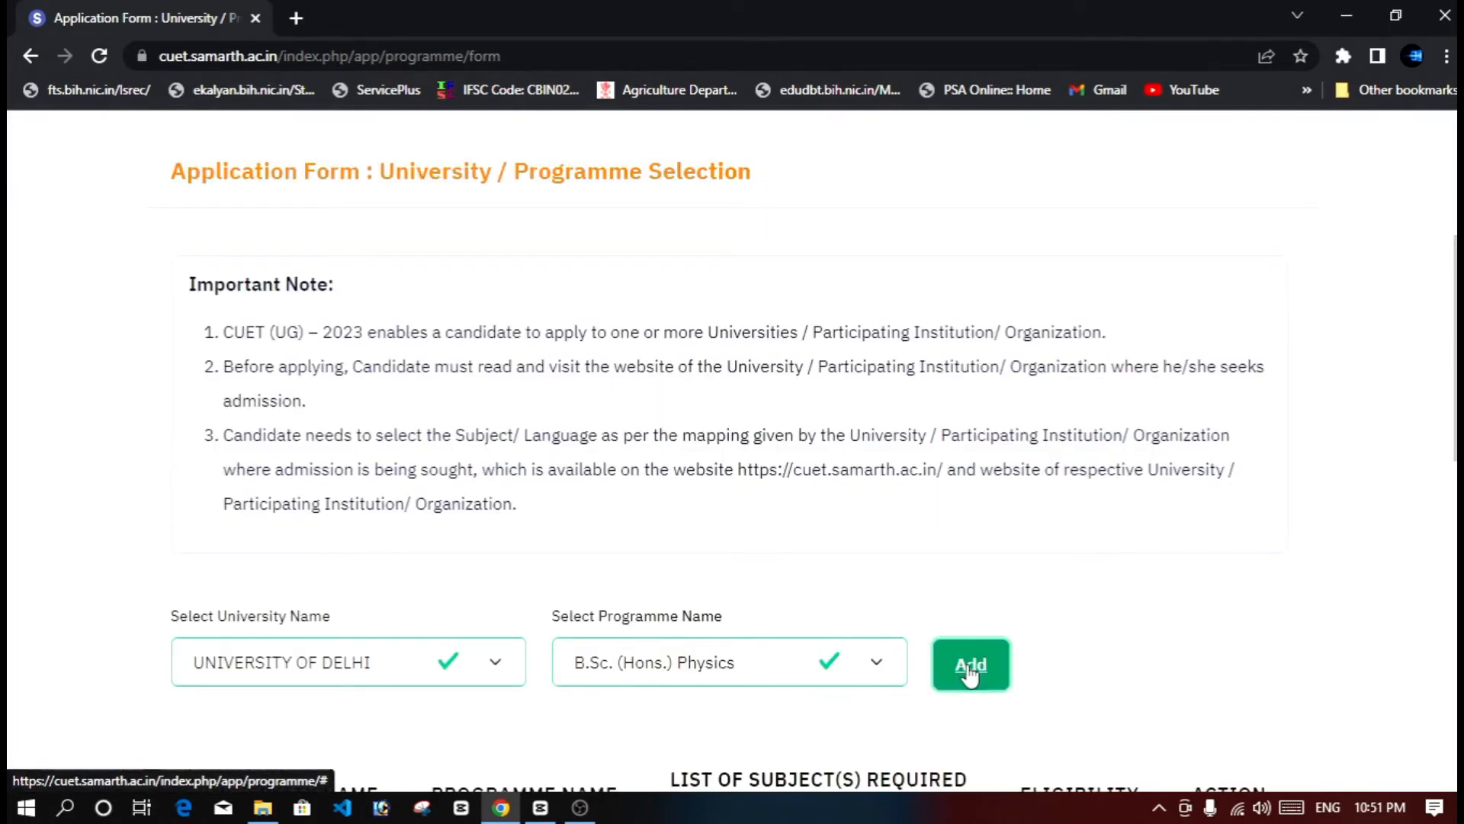
scroll(736, 526, down, 4)
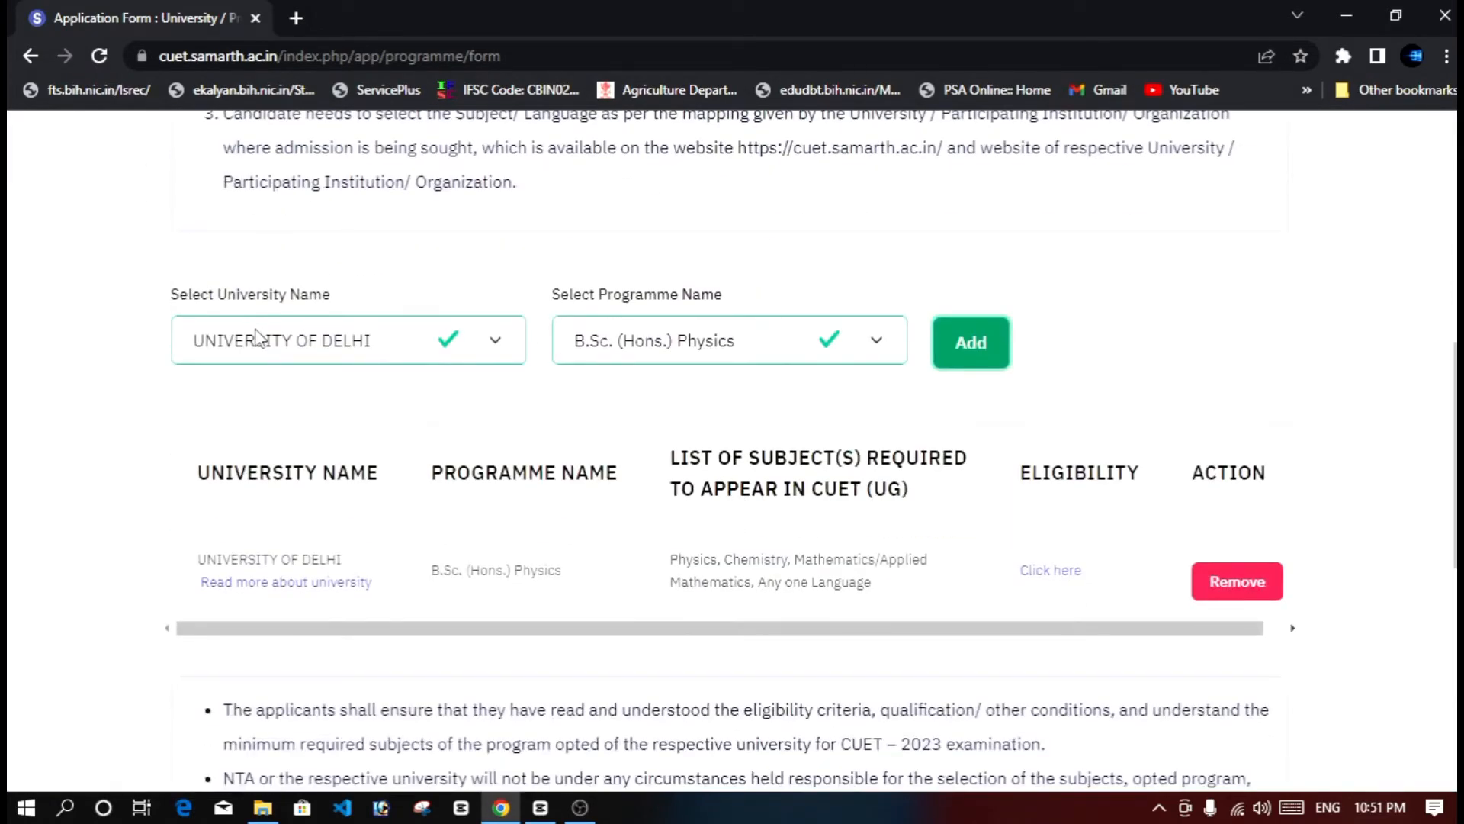
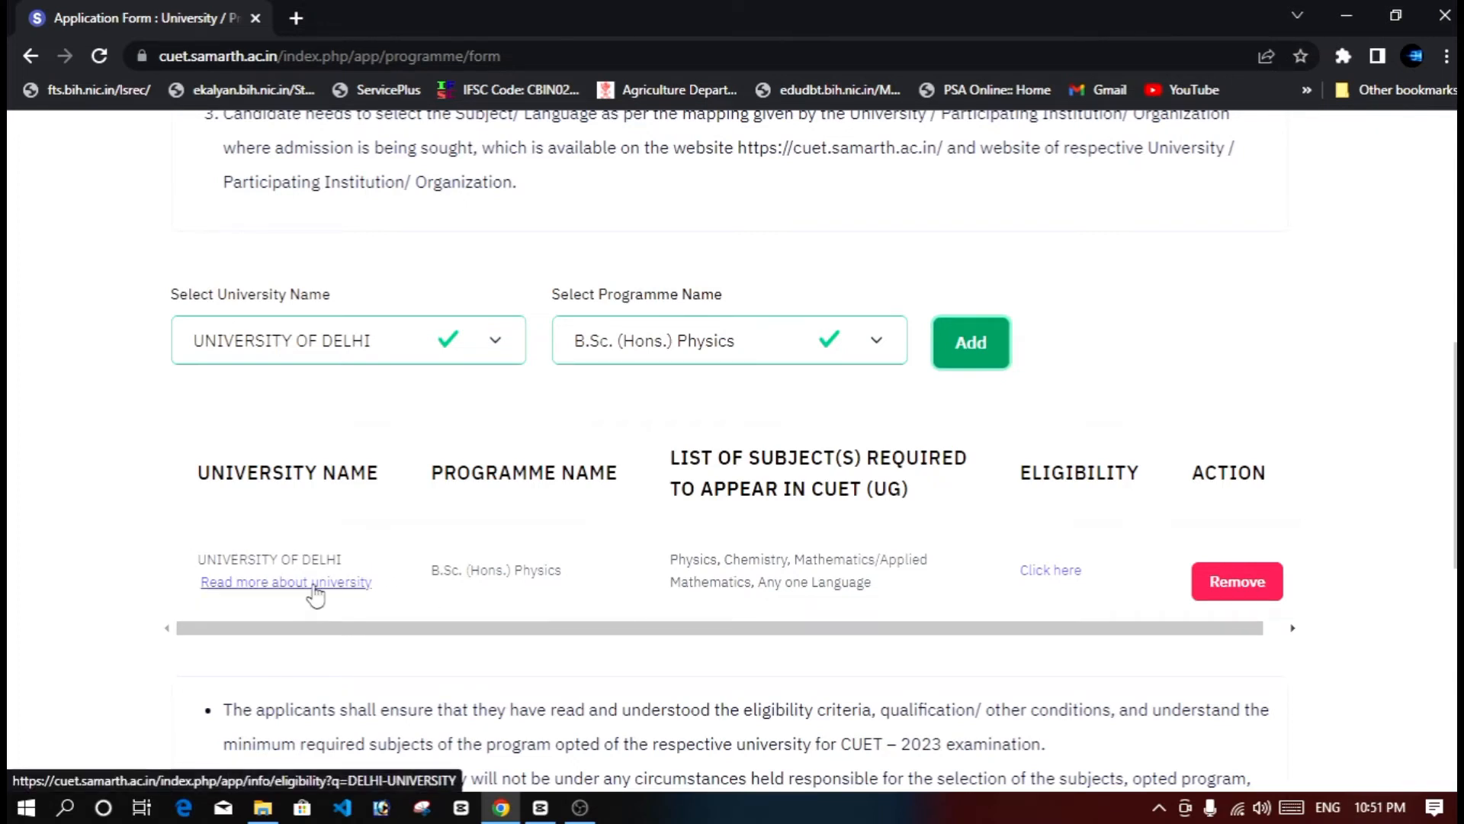
- Add UPES - DEHRADUN B.Com (Hons) to the programme list, then scroll down to the Preview button
scroll(495, 466, up, 1)
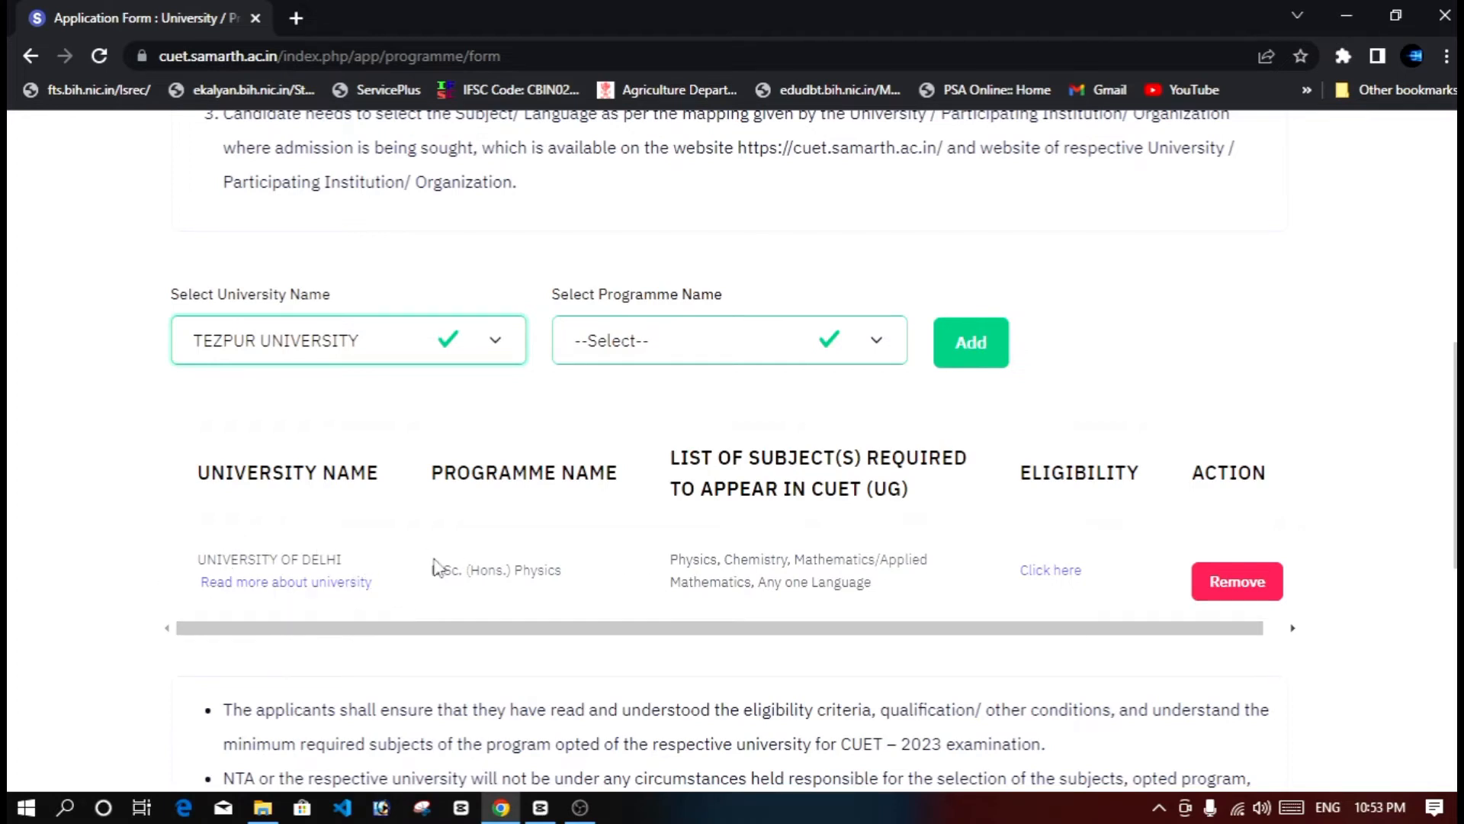
click(497, 344)
scroll(328, 473, down, 10)
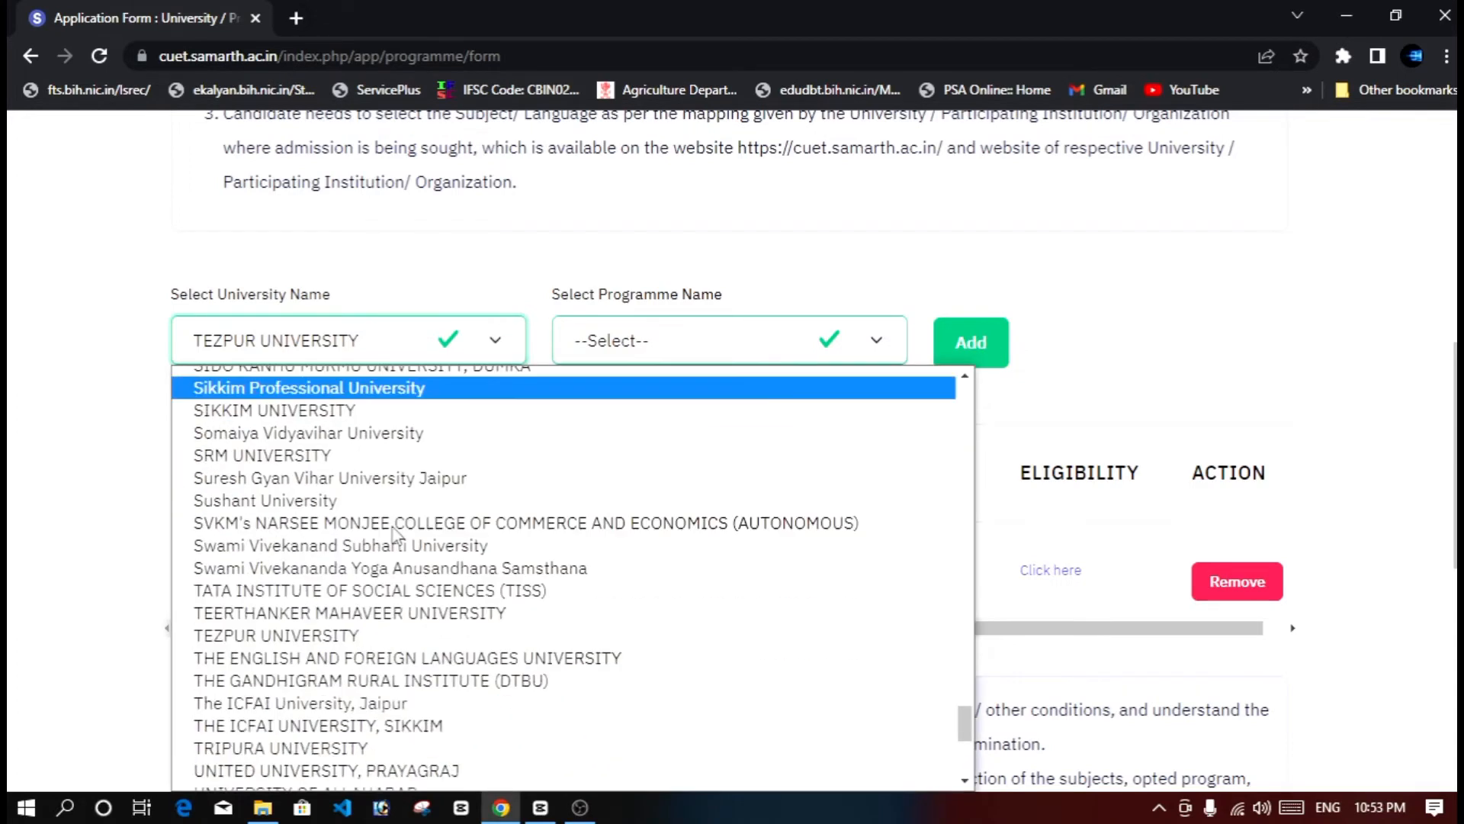
click(320, 555)
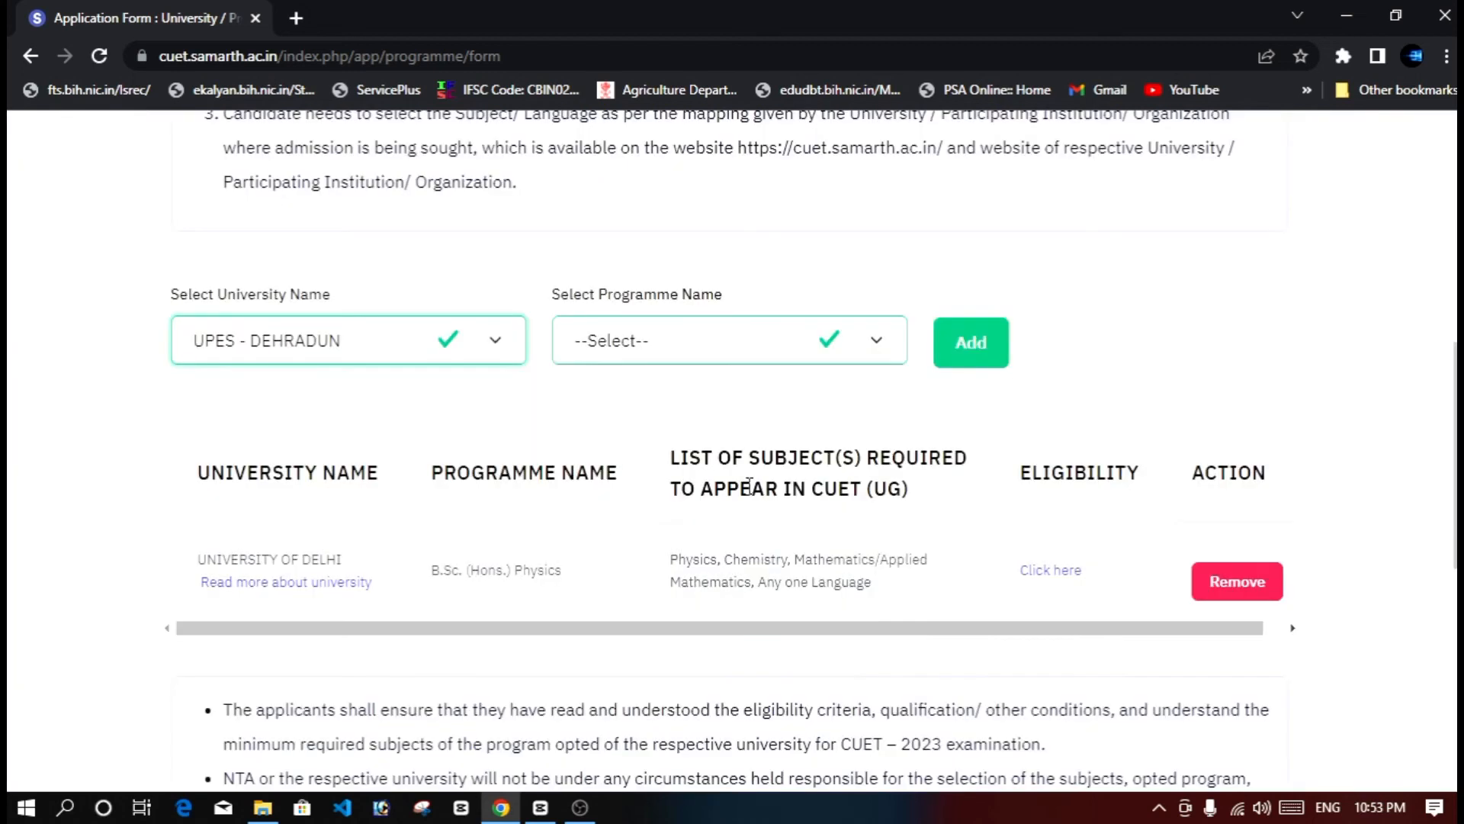
click(698, 352)
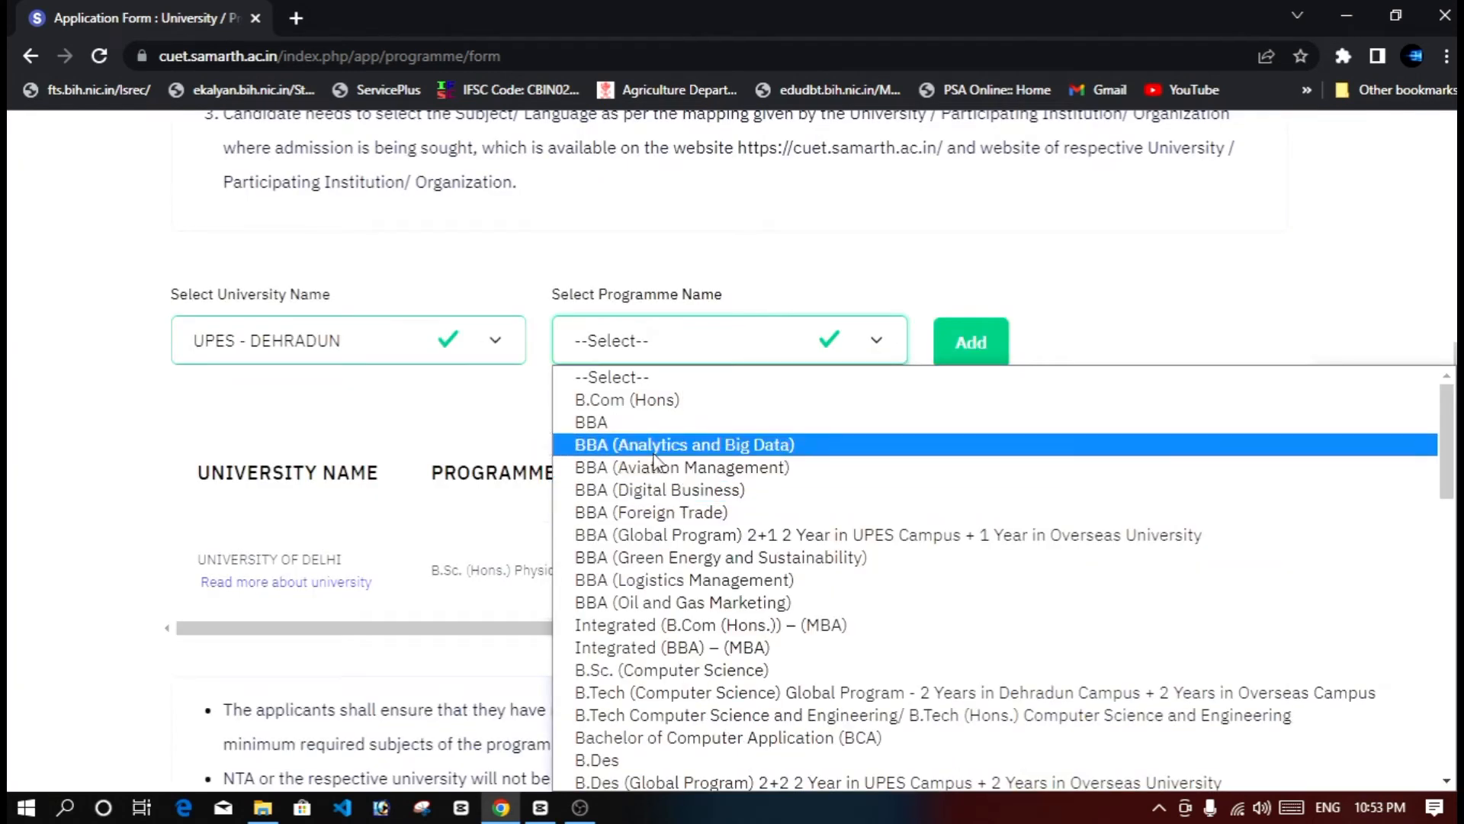
click(653, 404)
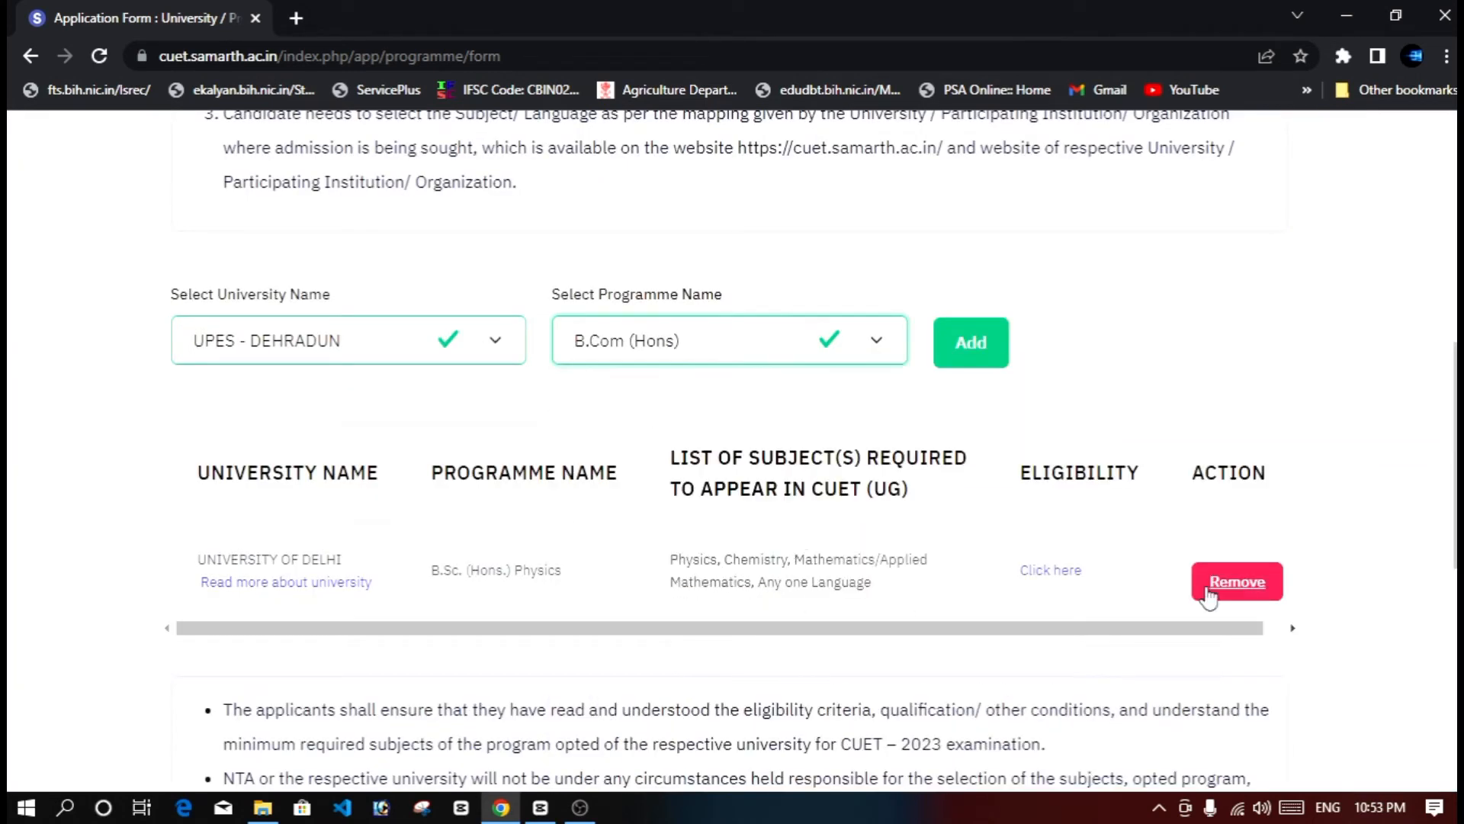
click(985, 360)
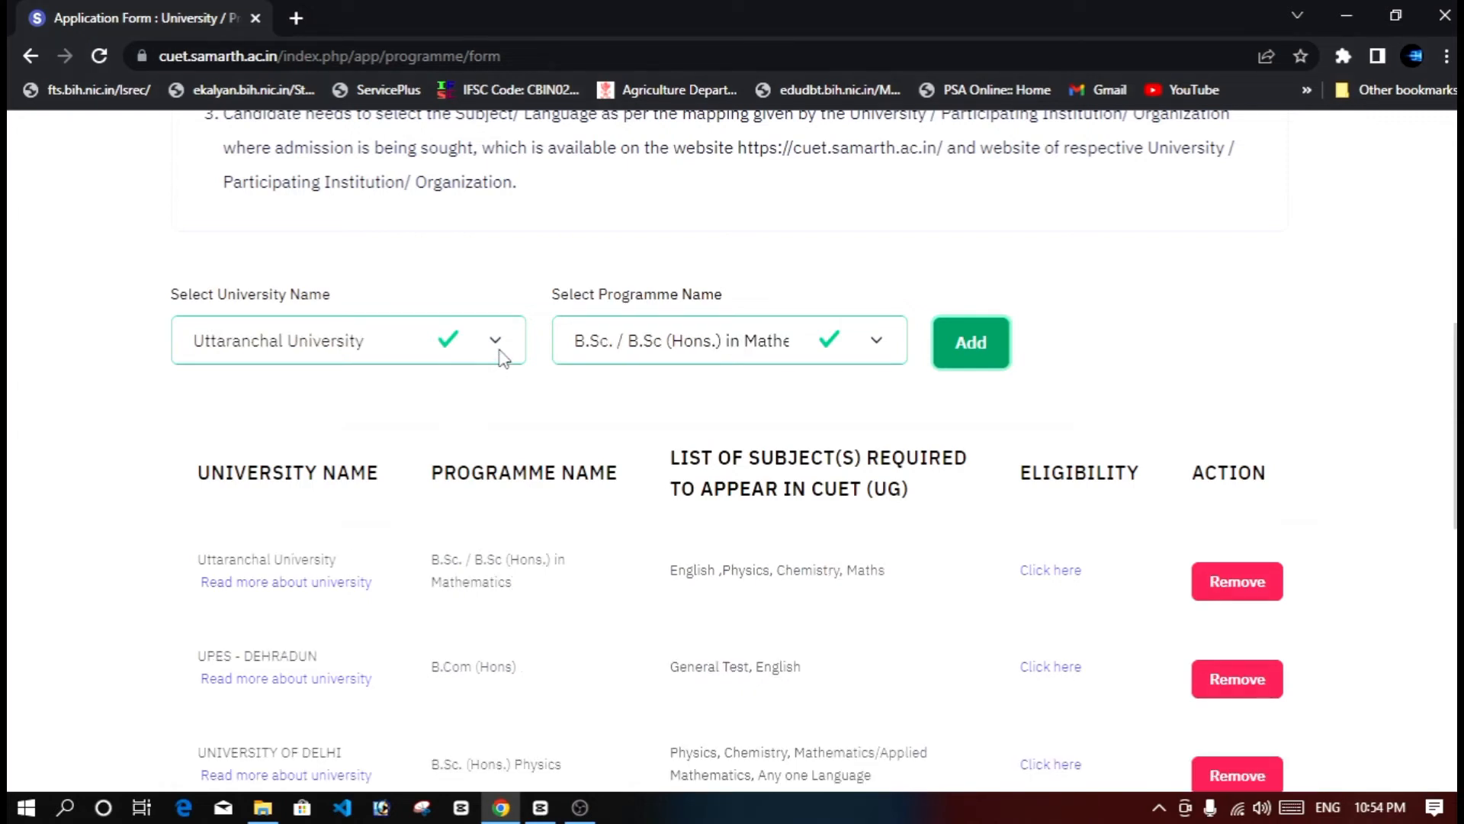
scroll(724, 553, down, 3)
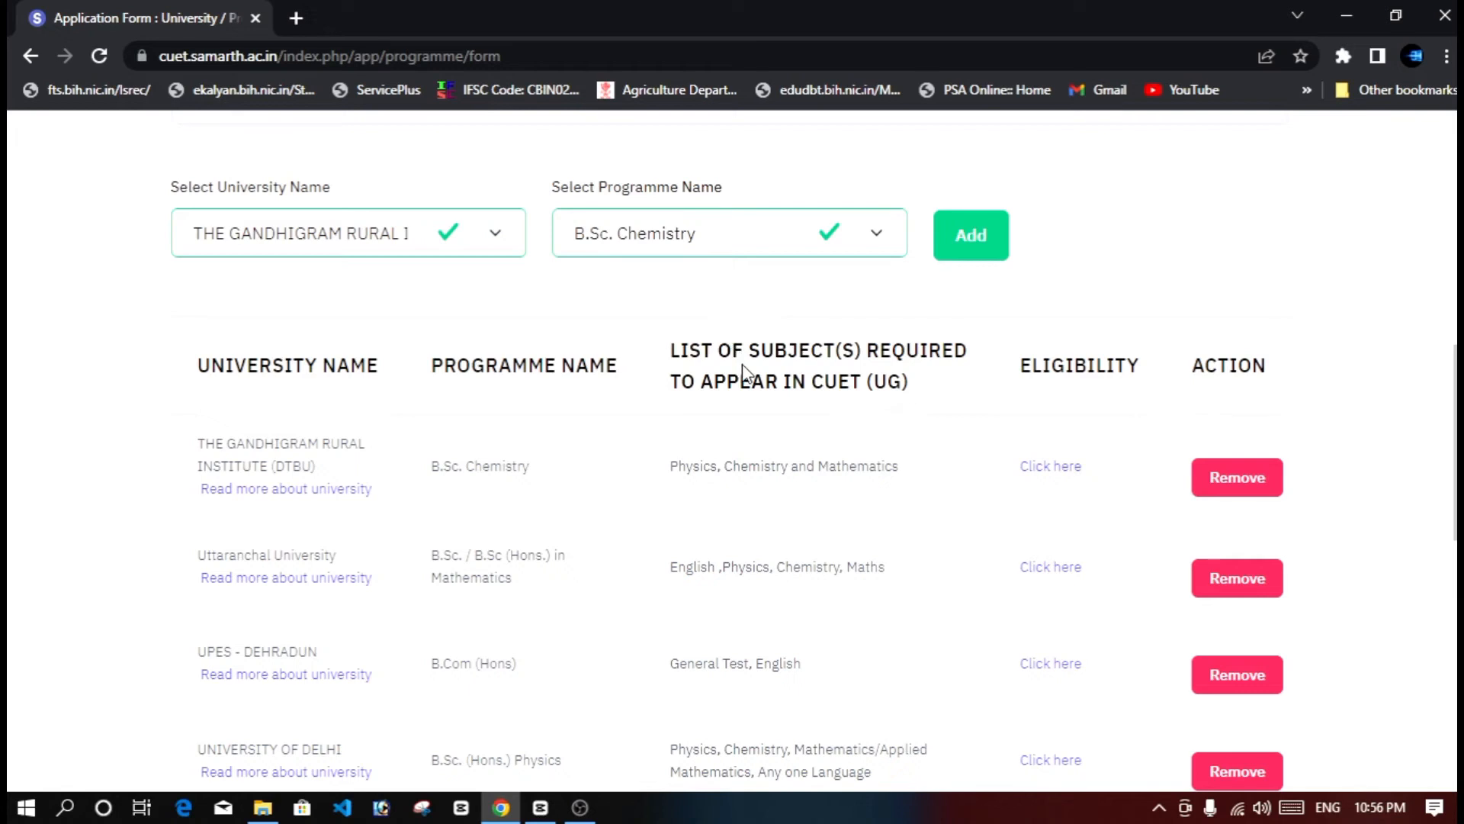
scroll(775, 417, down, 1)
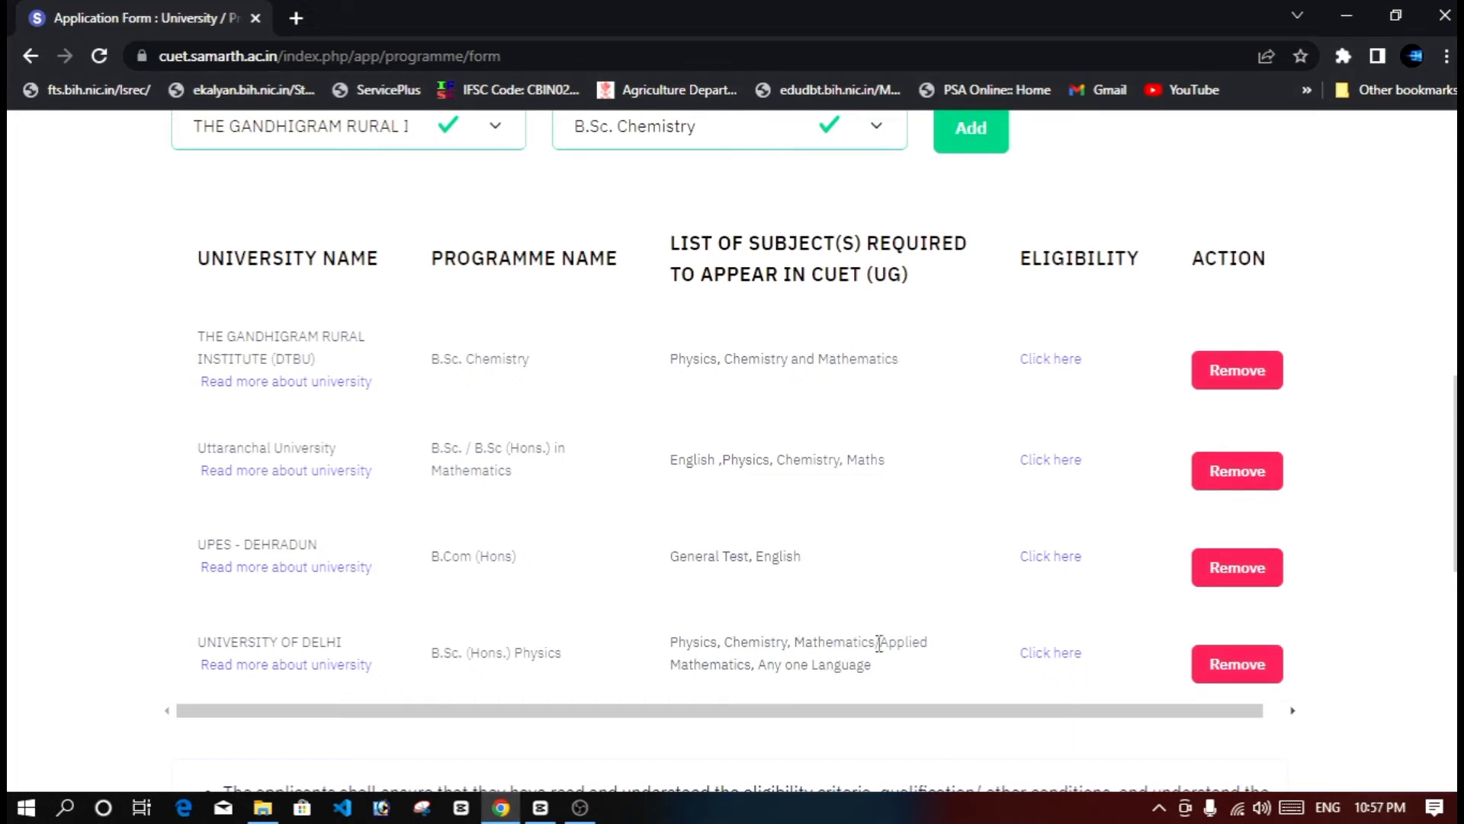
scroll(794, 467, down, 6)
scroll(788, 466, down, 2)
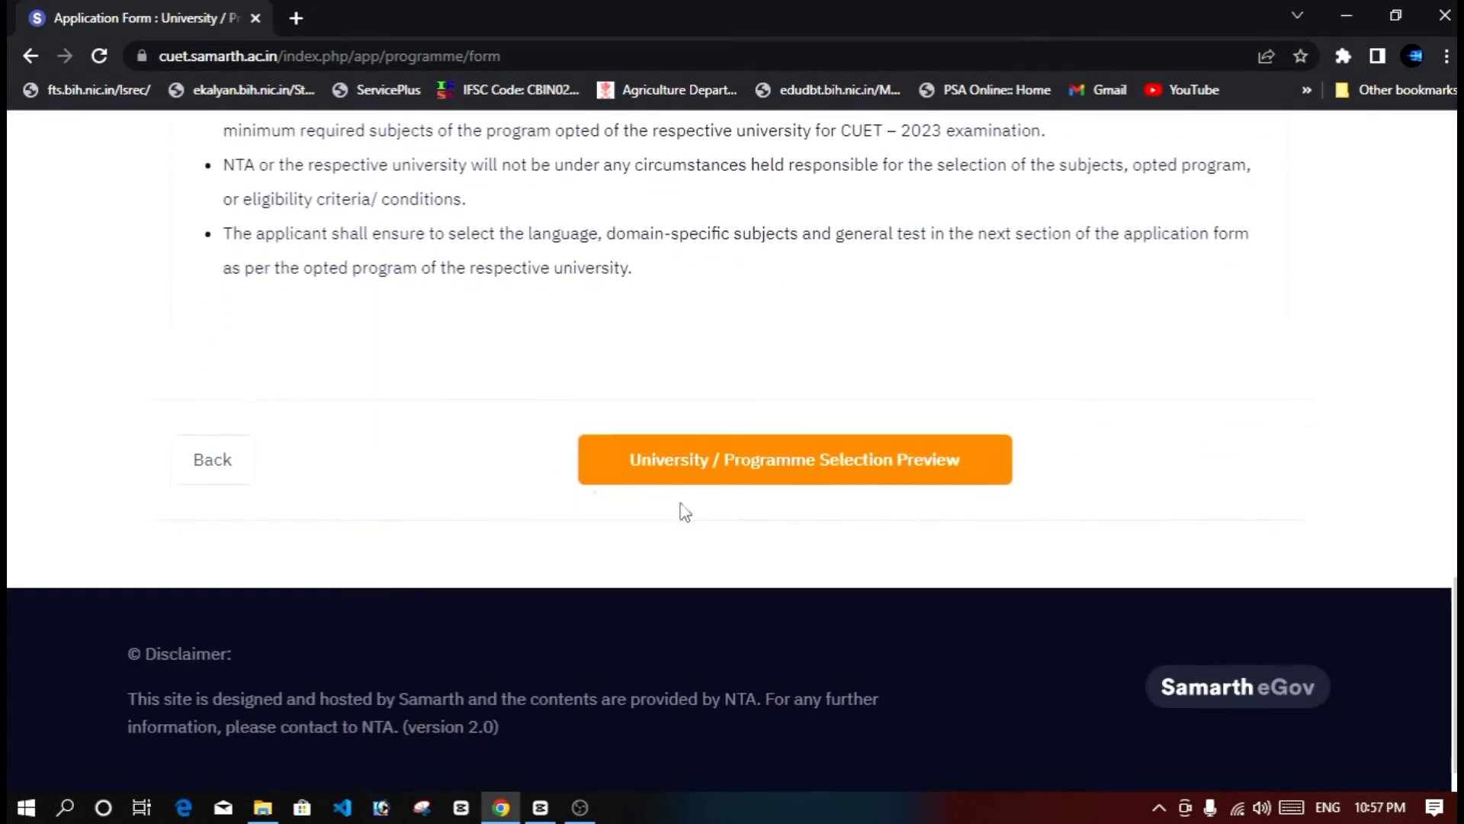
- Preview the four university and programme choices, then continue to the Test Paper Details section
click(813, 464)
scroll(785, 490, down, 4)
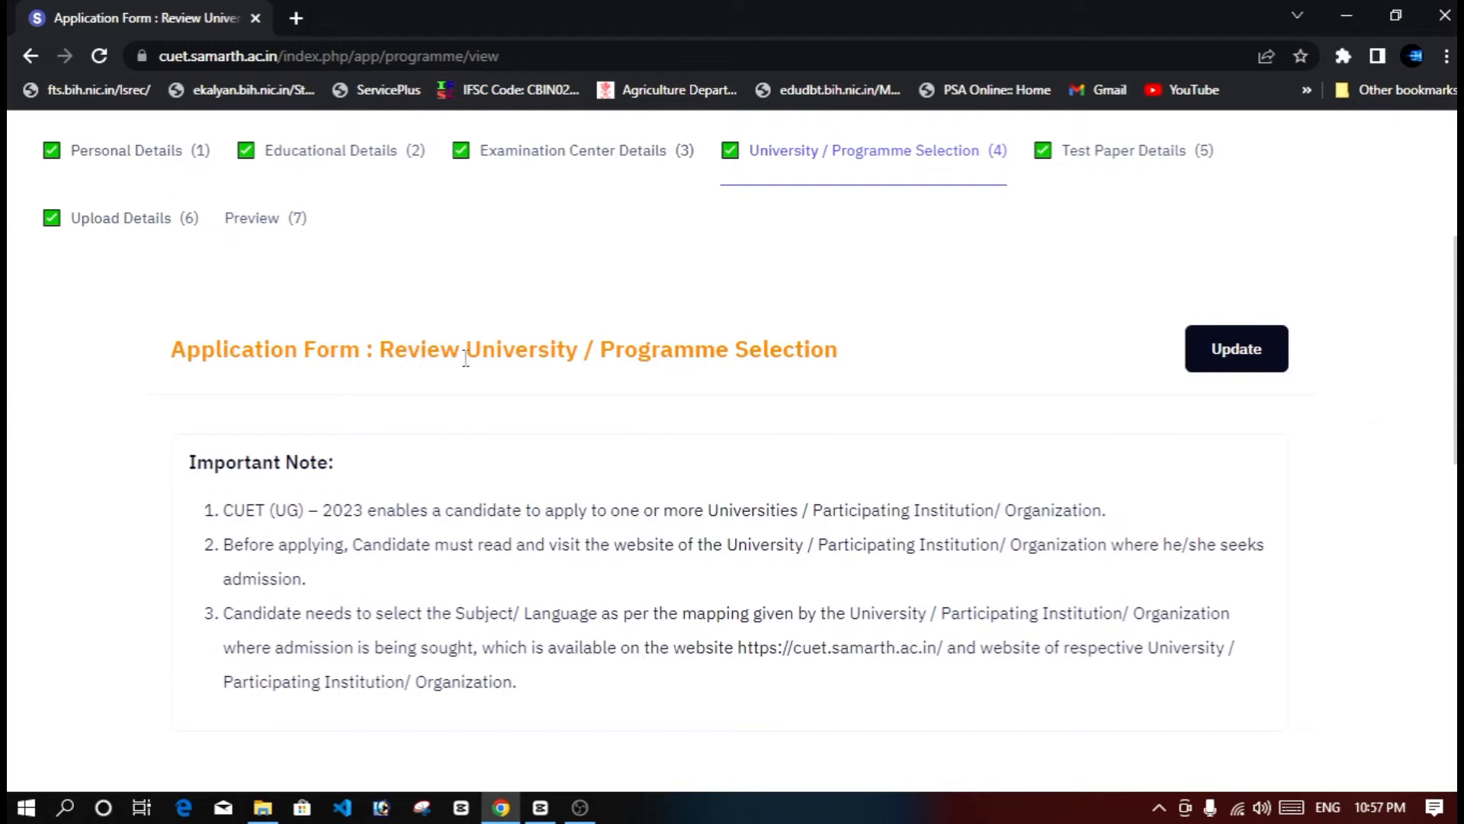
scroll(683, 382, down, 10)
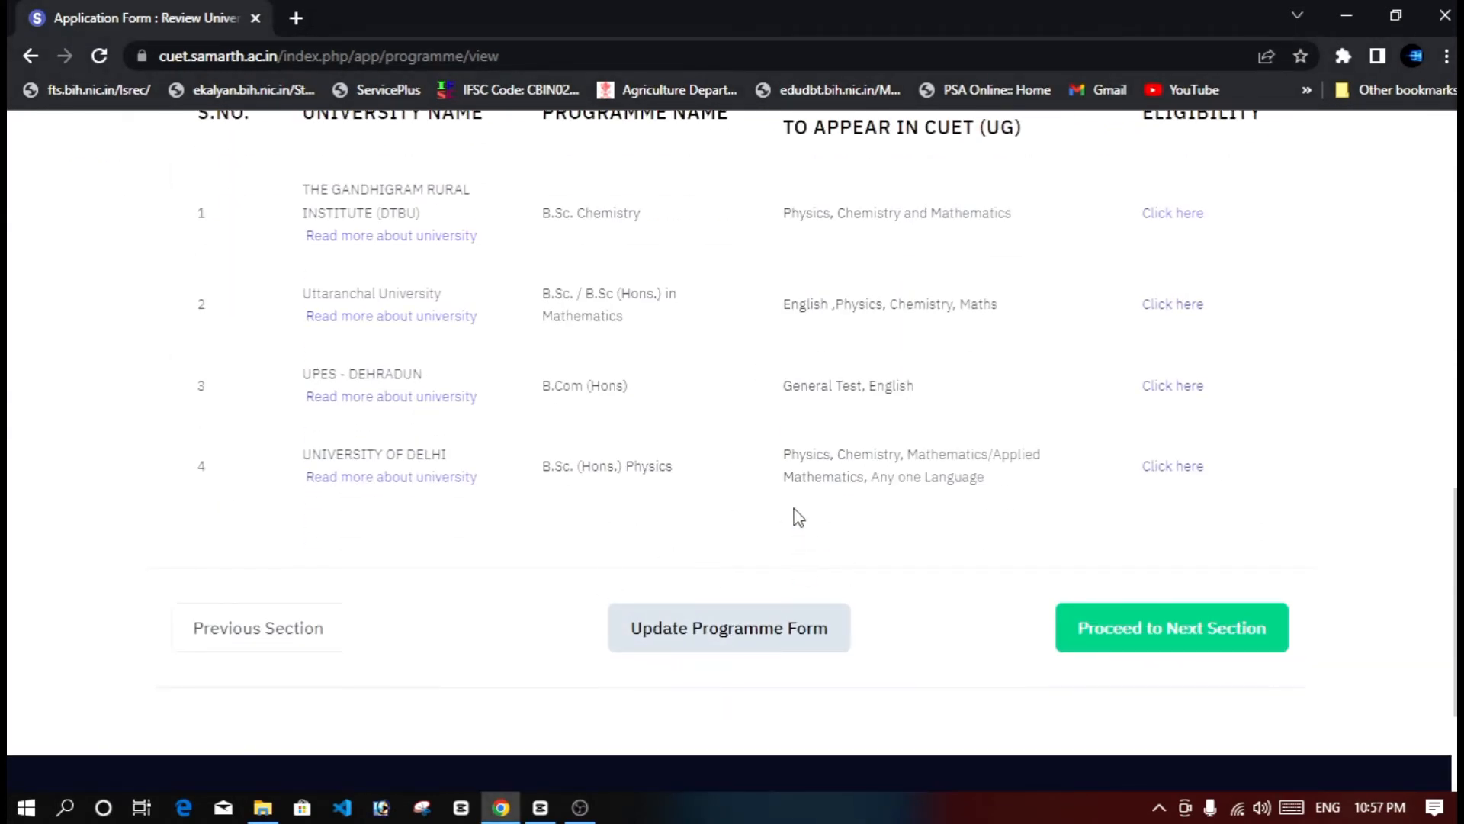
scroll(672, 481, up, 3)
scroll(671, 481, down, 3)
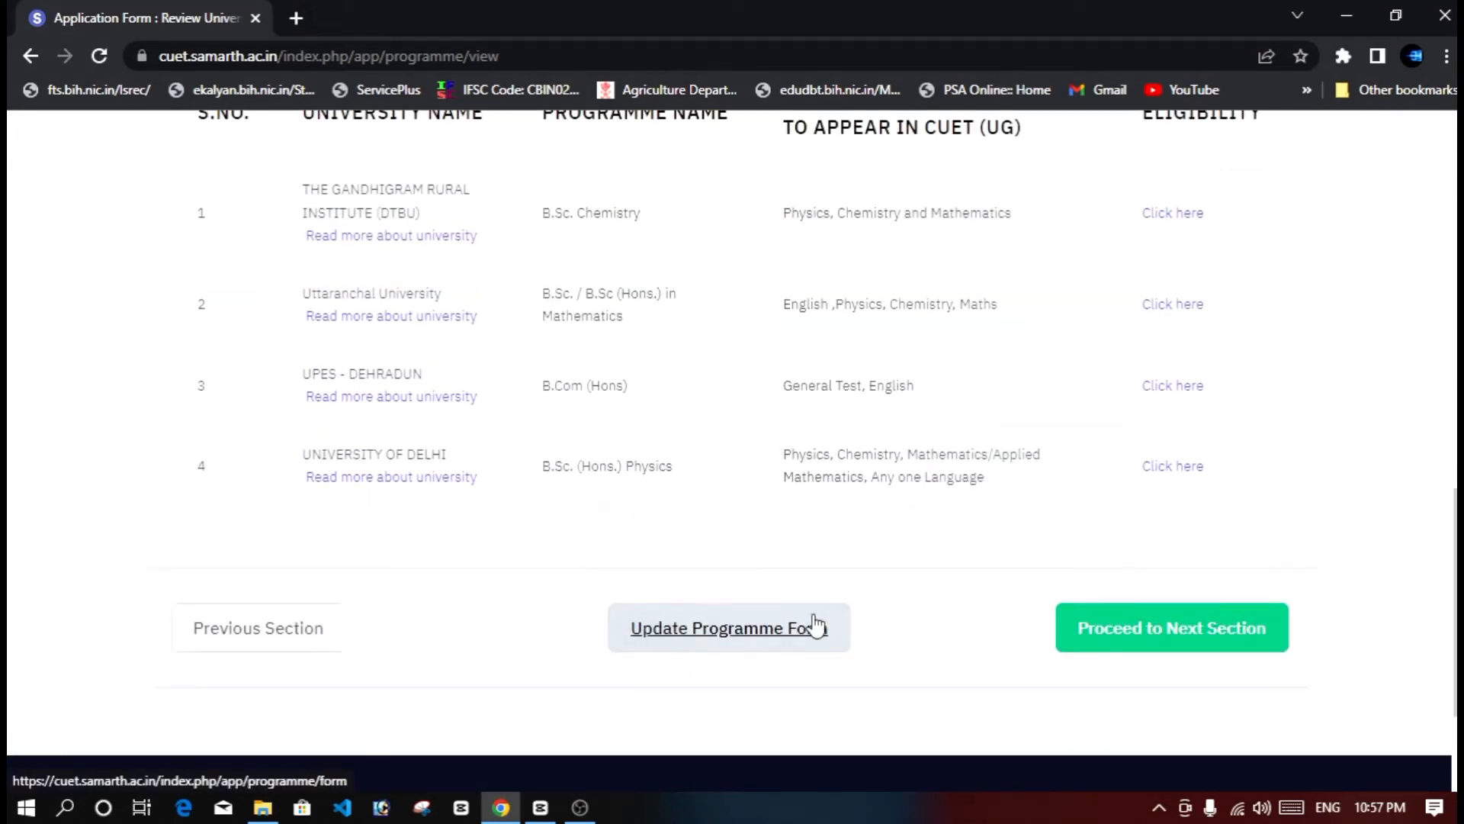
click(1188, 640)
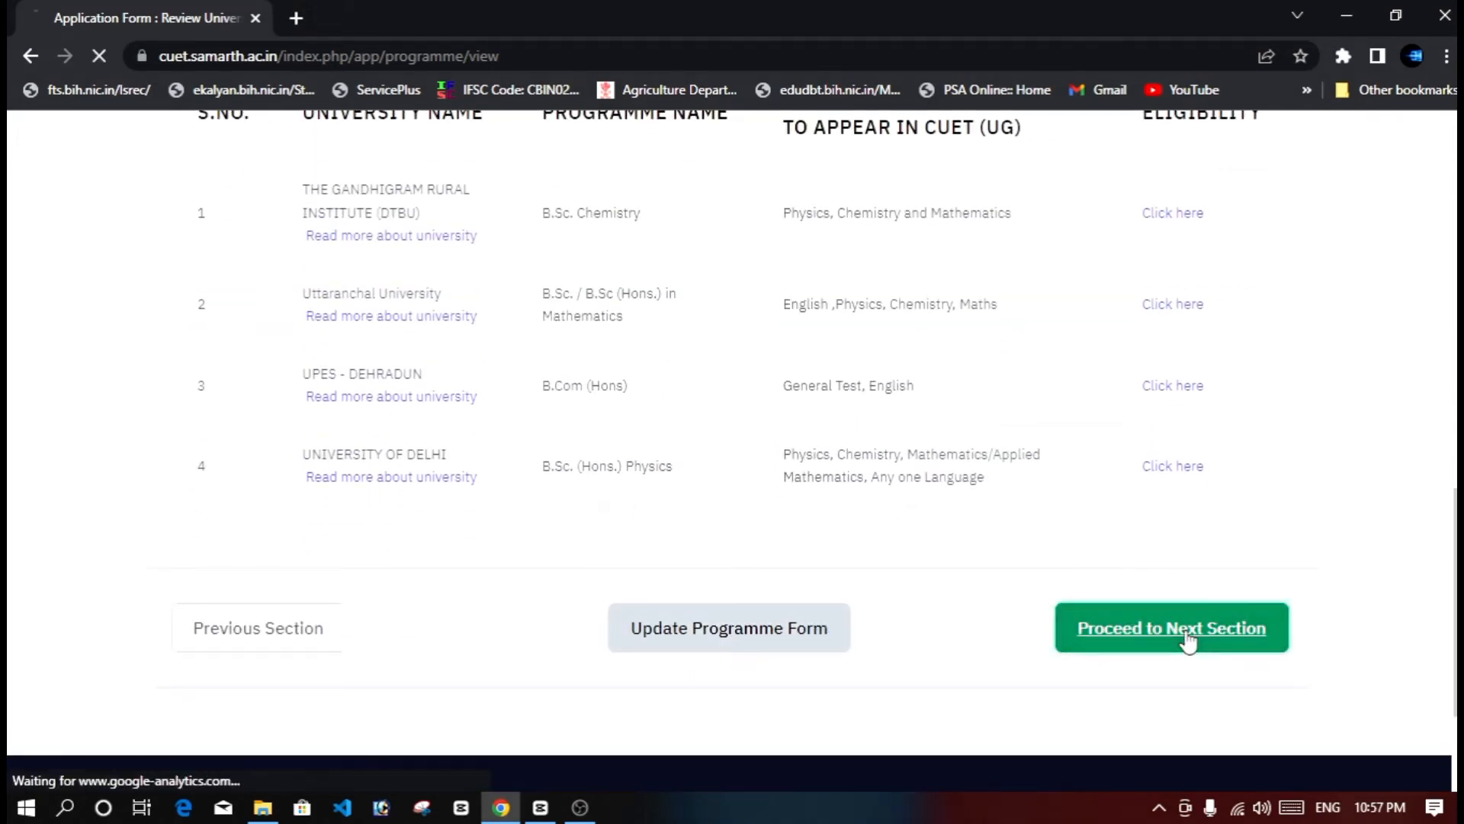
- Scroll through the Test Paper Details page to check each programme's required subjects
scroll(675, 566, down, 2)
scroll(379, 559, down, 7)
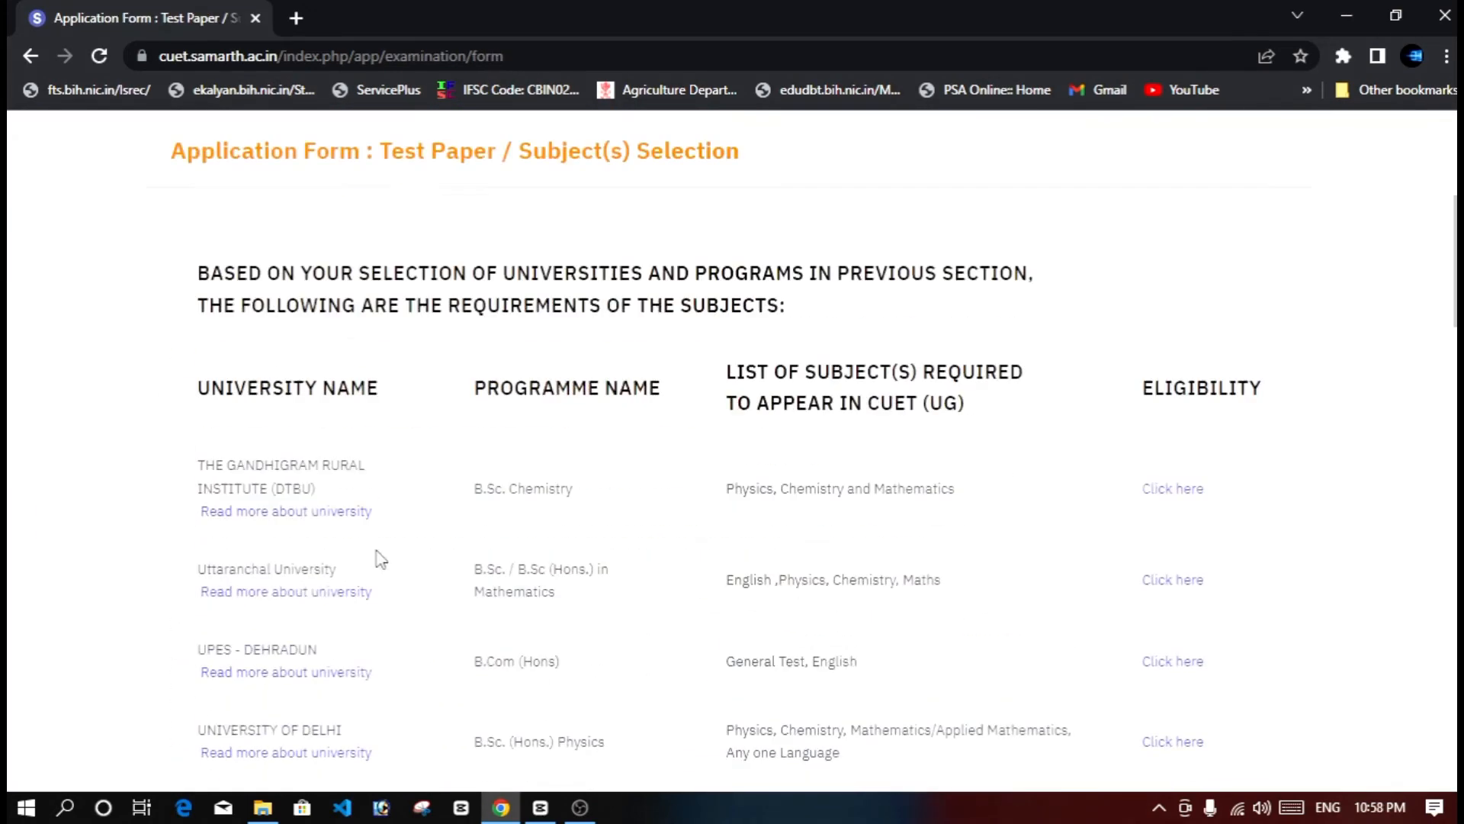
scroll(683, 495, down, 8)
scroll(569, 541, down, 1)
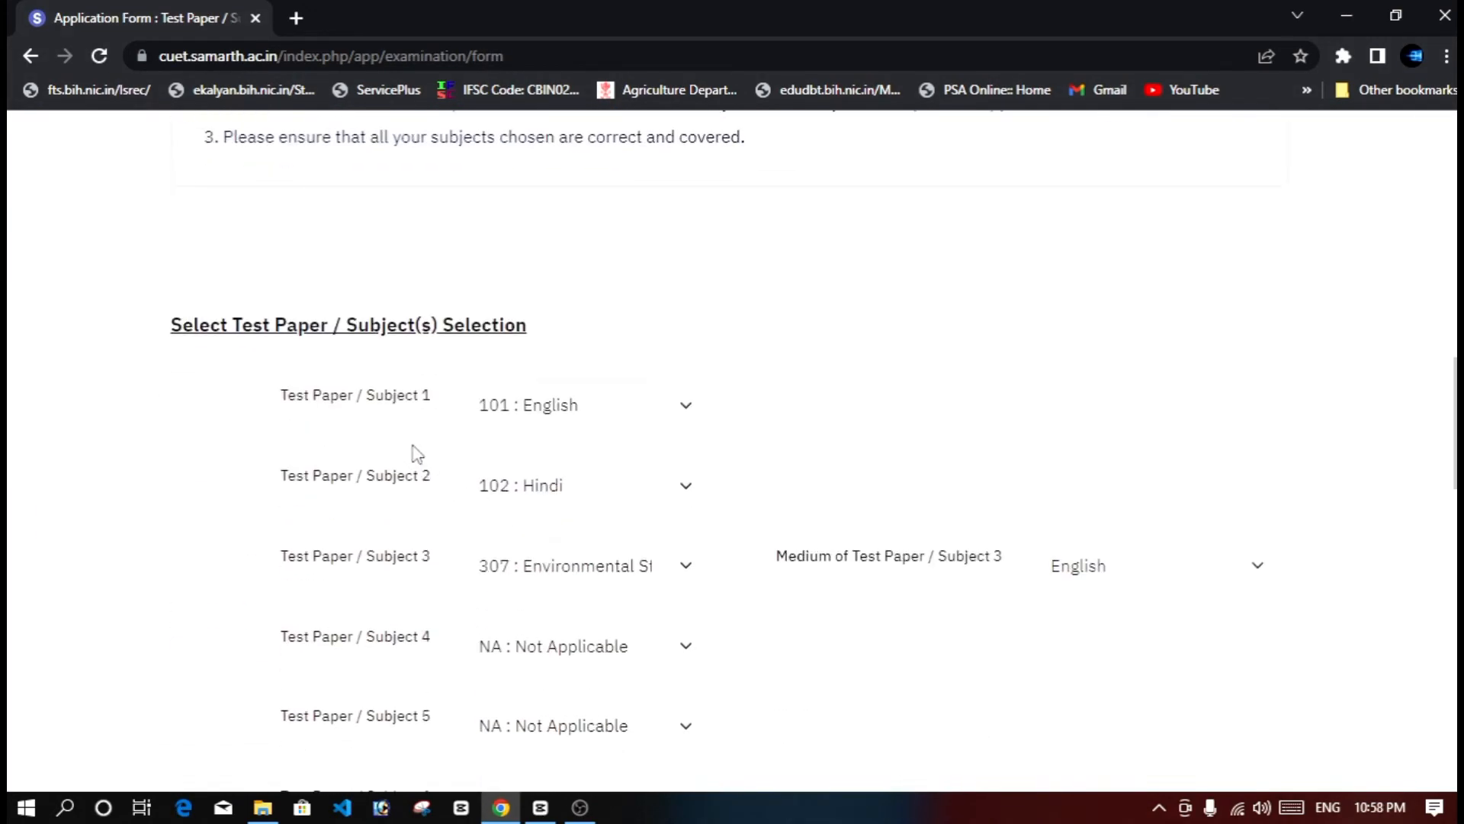
scroll(611, 480, down, 4)
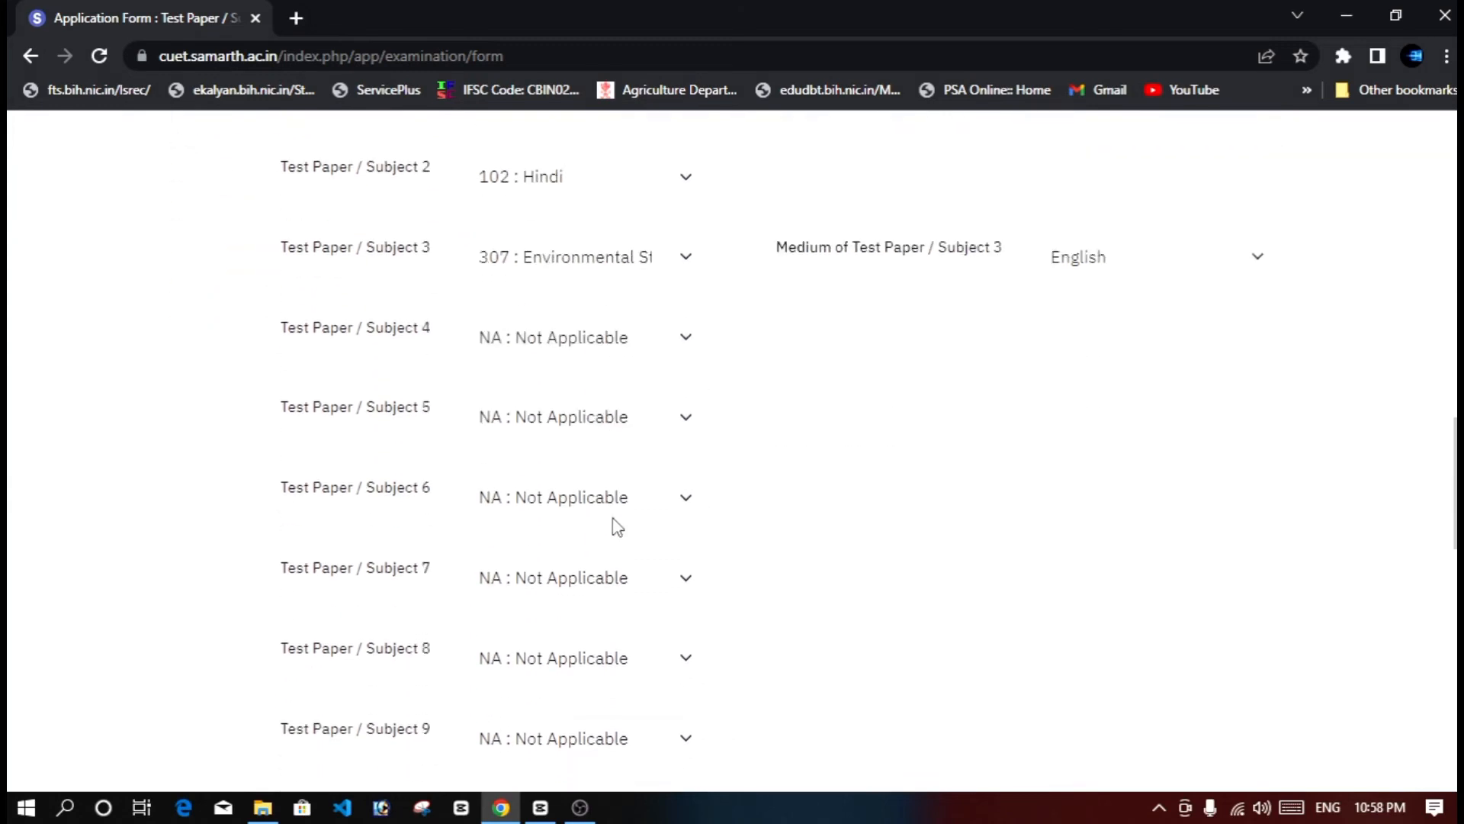
scroll(614, 523, up, 4)
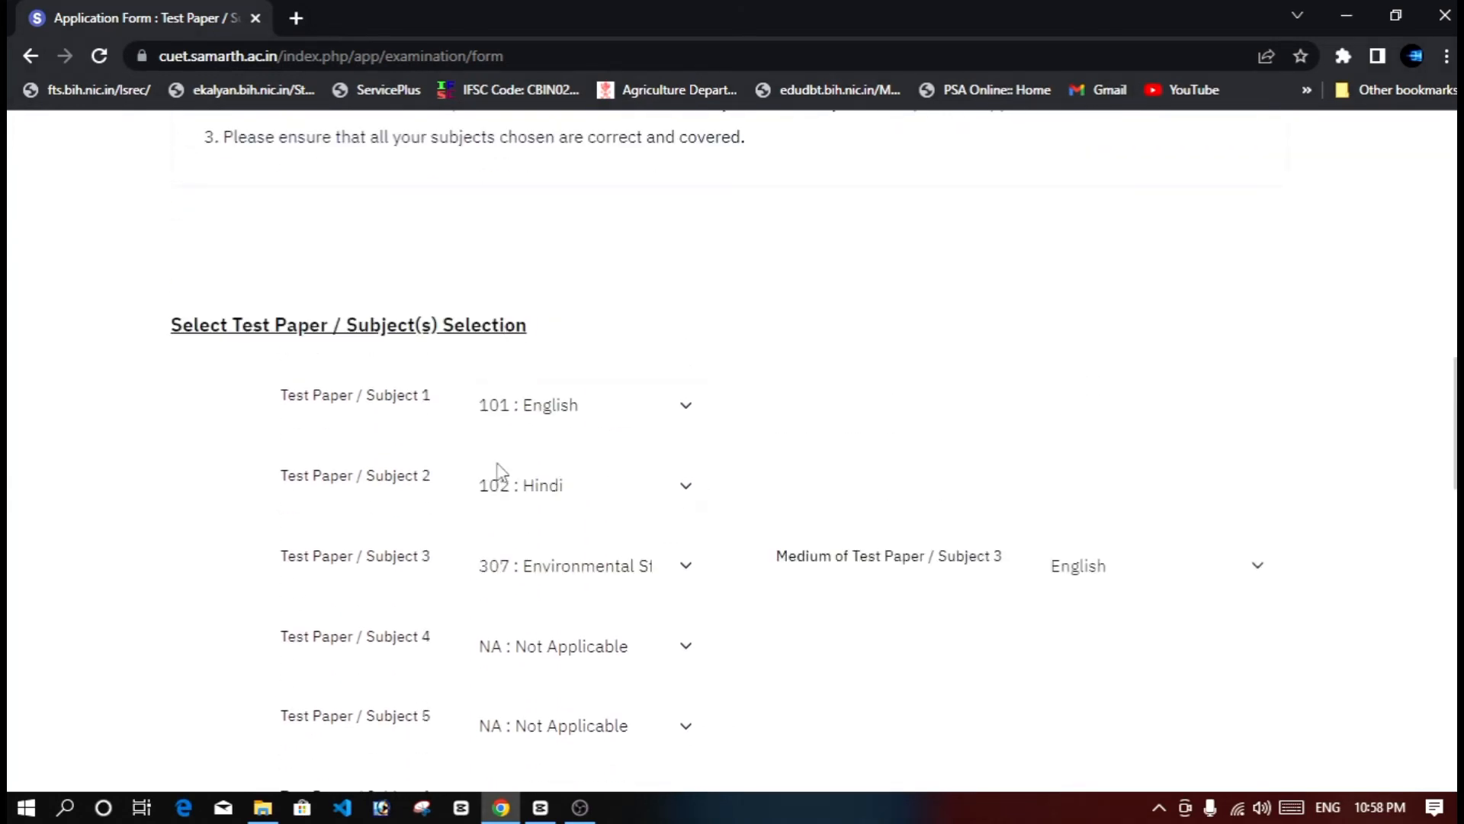
scroll(534, 575, down, 1)
scroll(534, 576, down, 8)
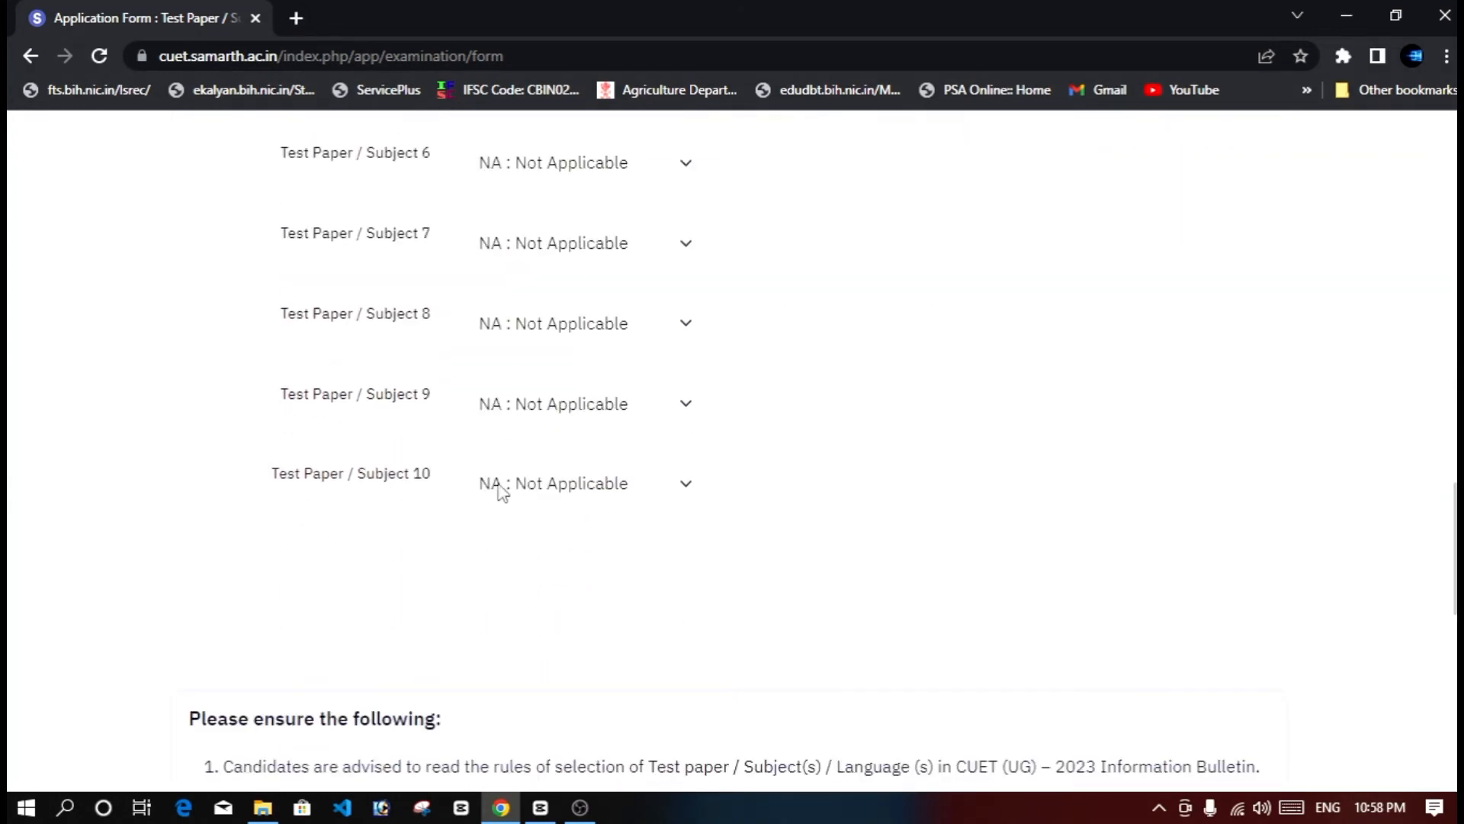
scroll(571, 499, up, 7)
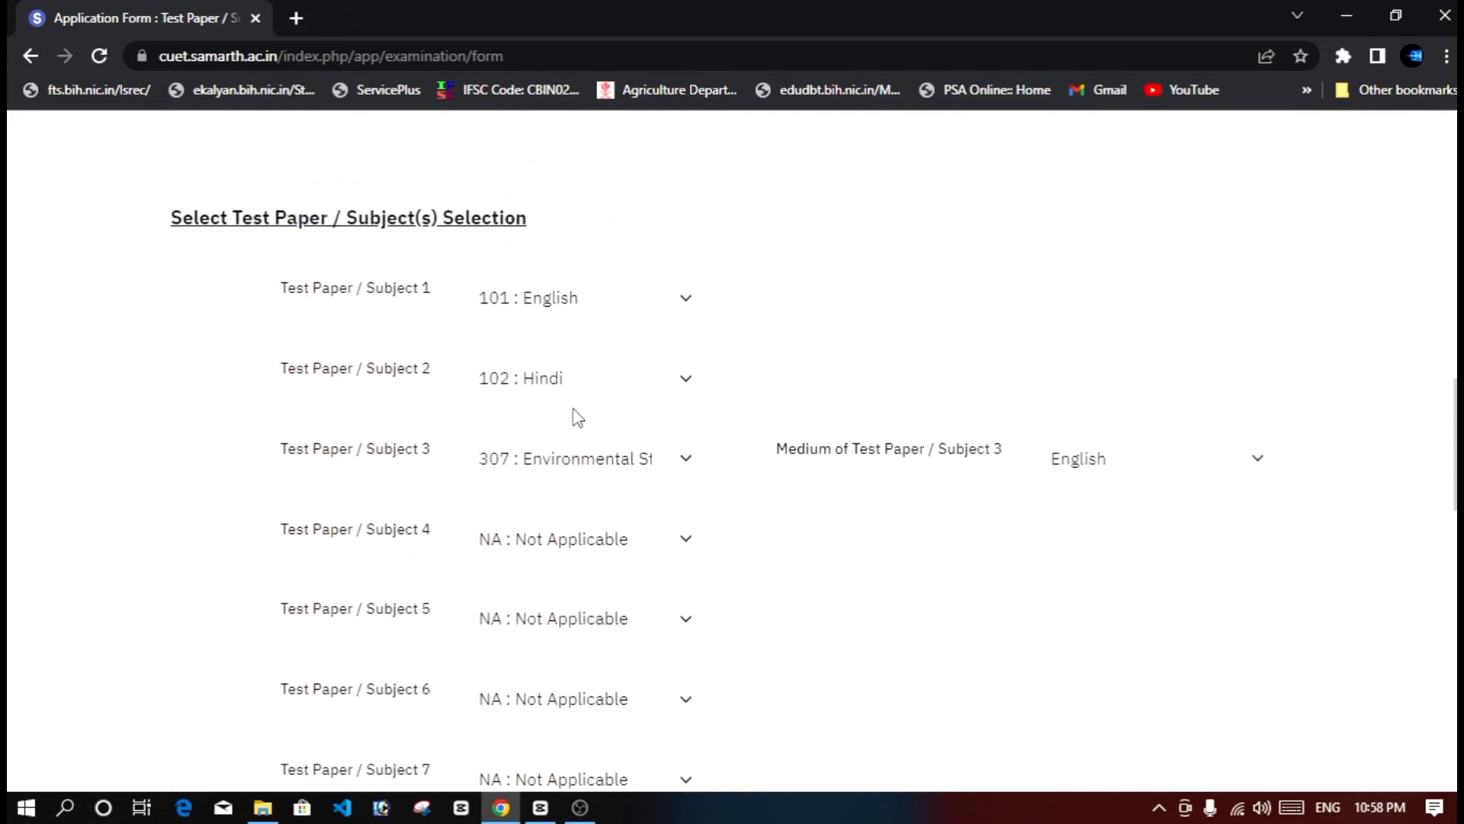
scroll(589, 462, down, 3)
scroll(628, 510, up, 14)
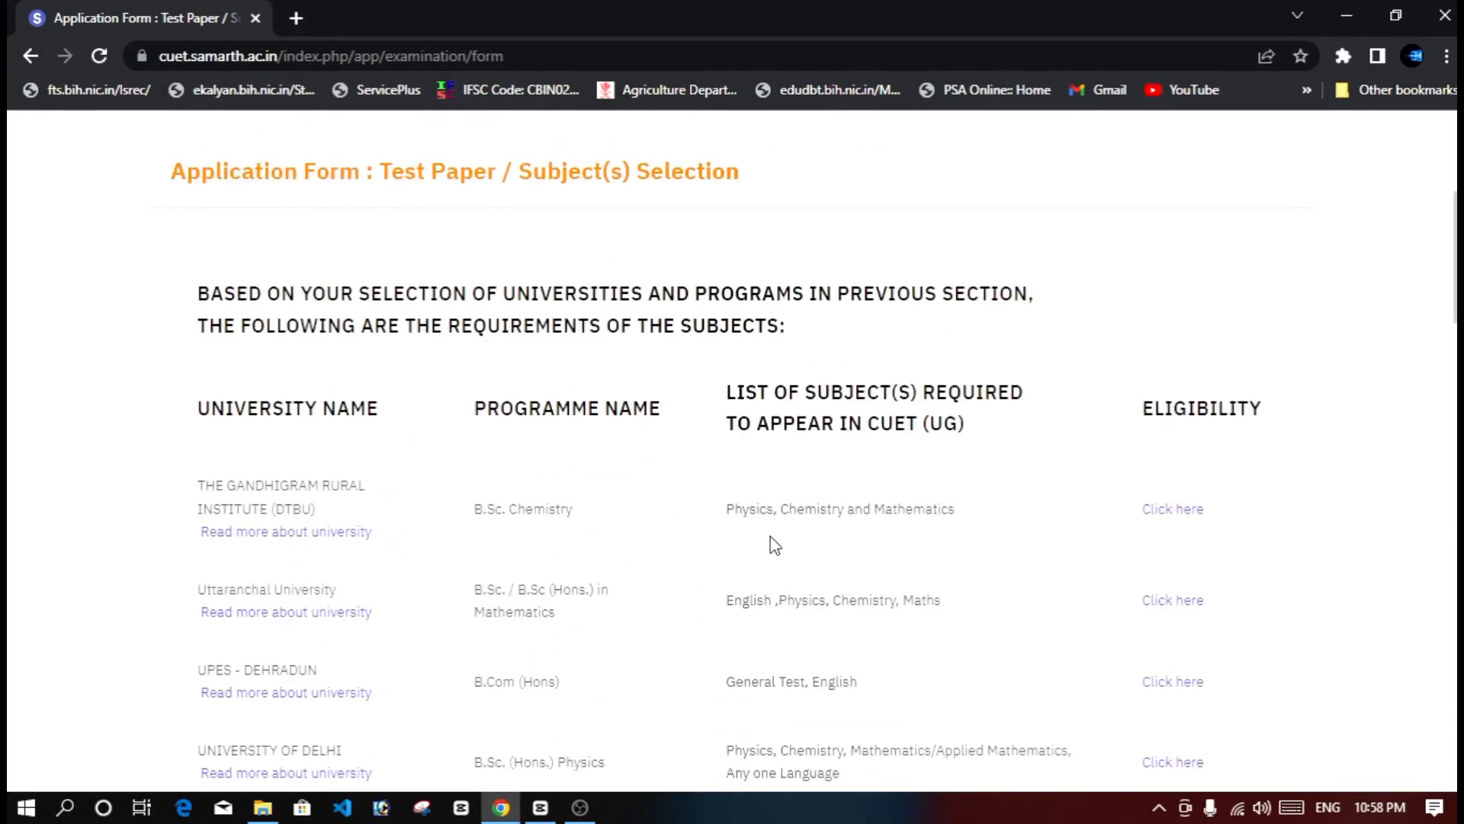
scroll(772, 526, down, 3)
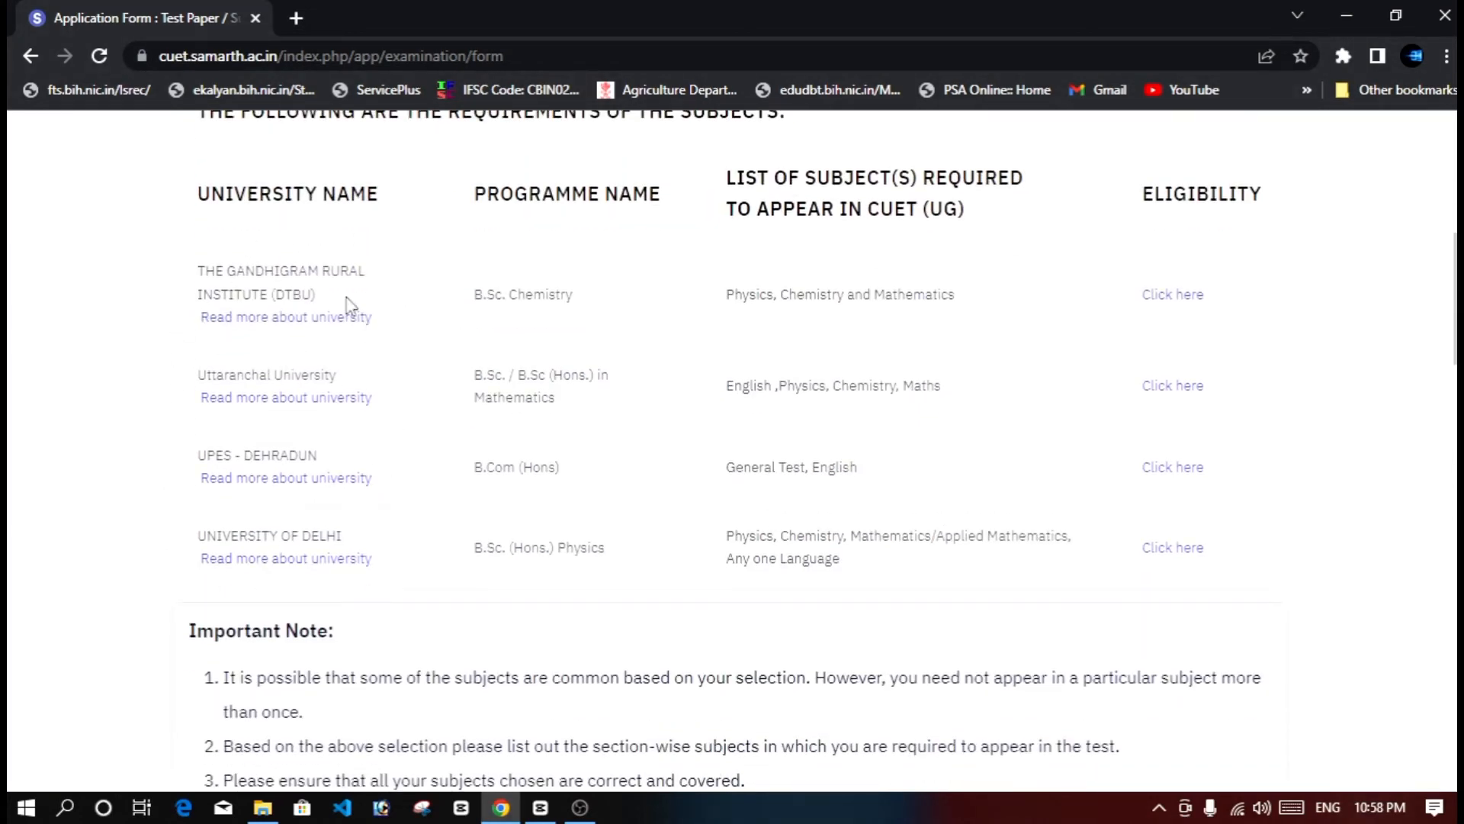
scroll(778, 359, down, 7)
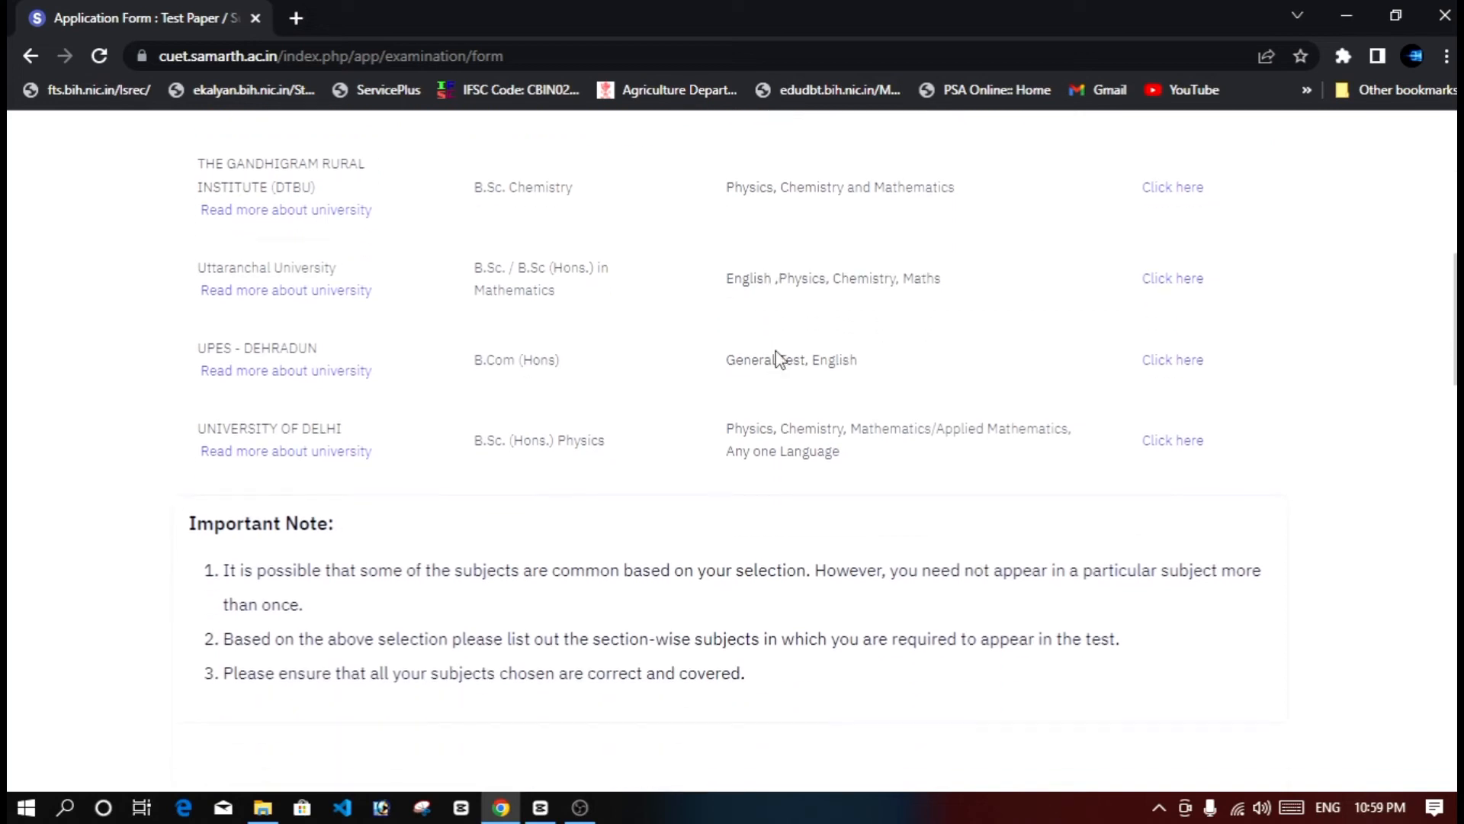
- Keep 101 : English as subject 1 and 102 : Hindi as subject 2
click(606, 519)
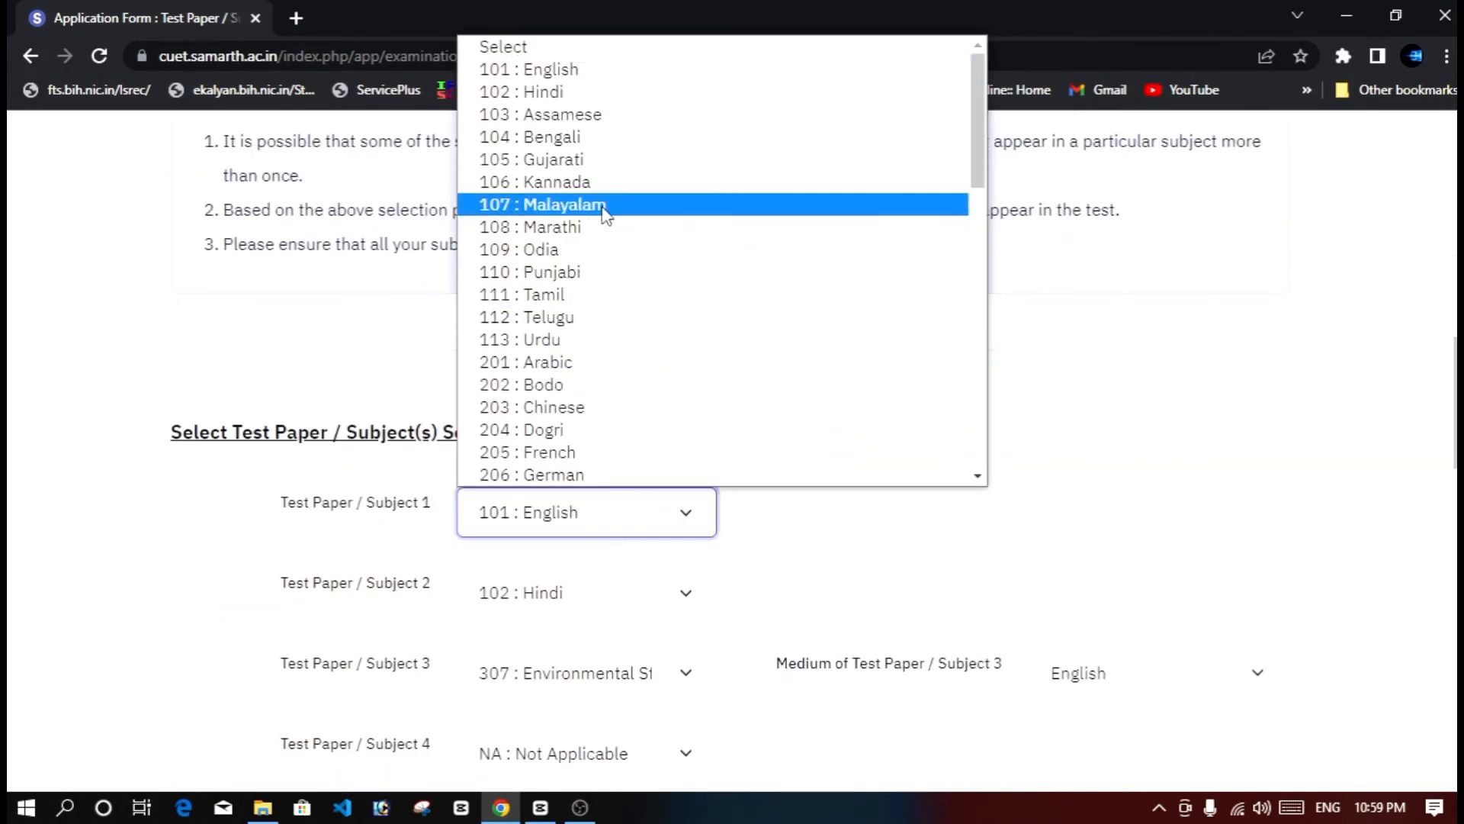
click(560, 69)
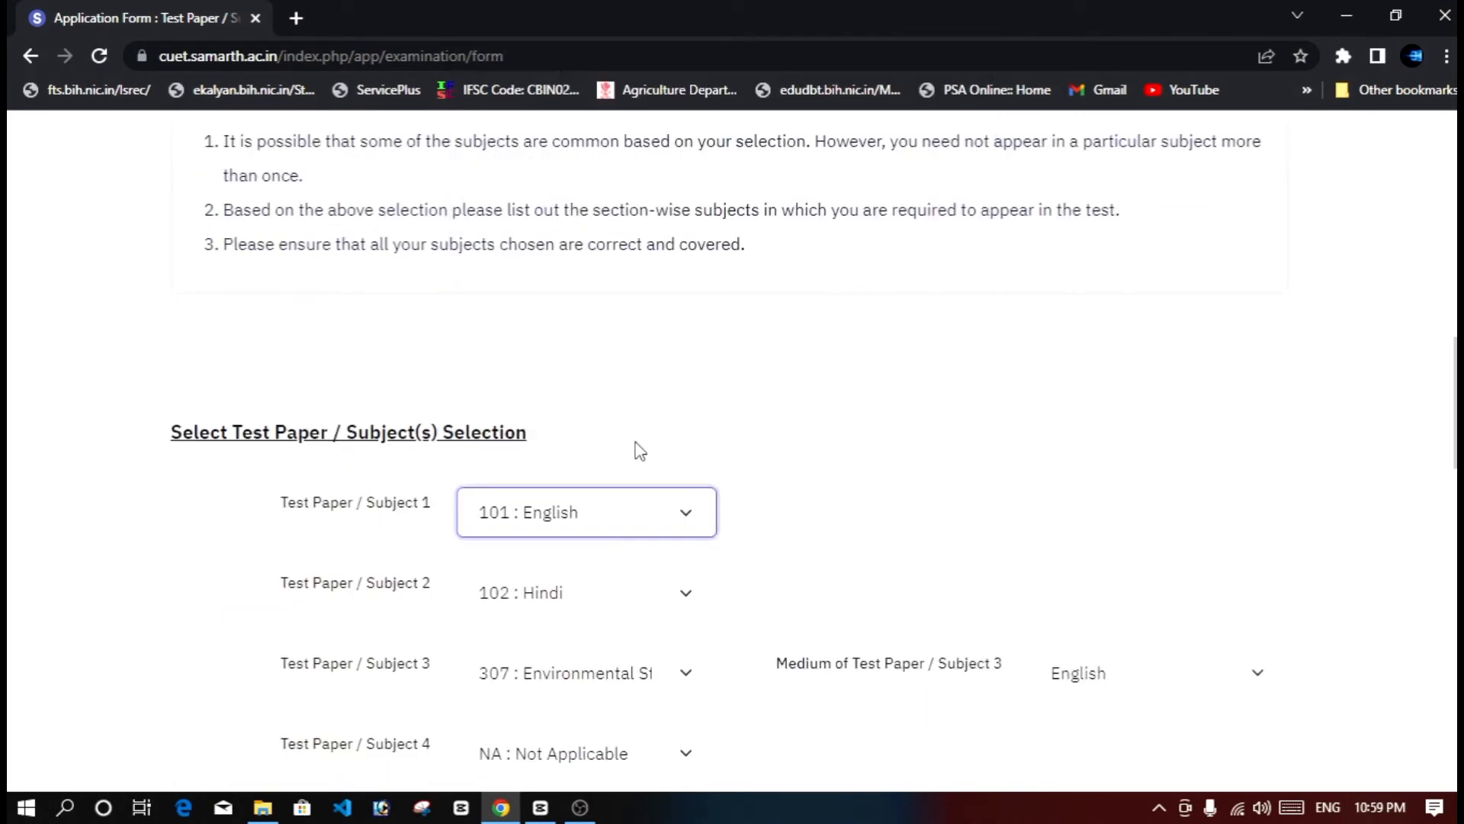
click(661, 605)
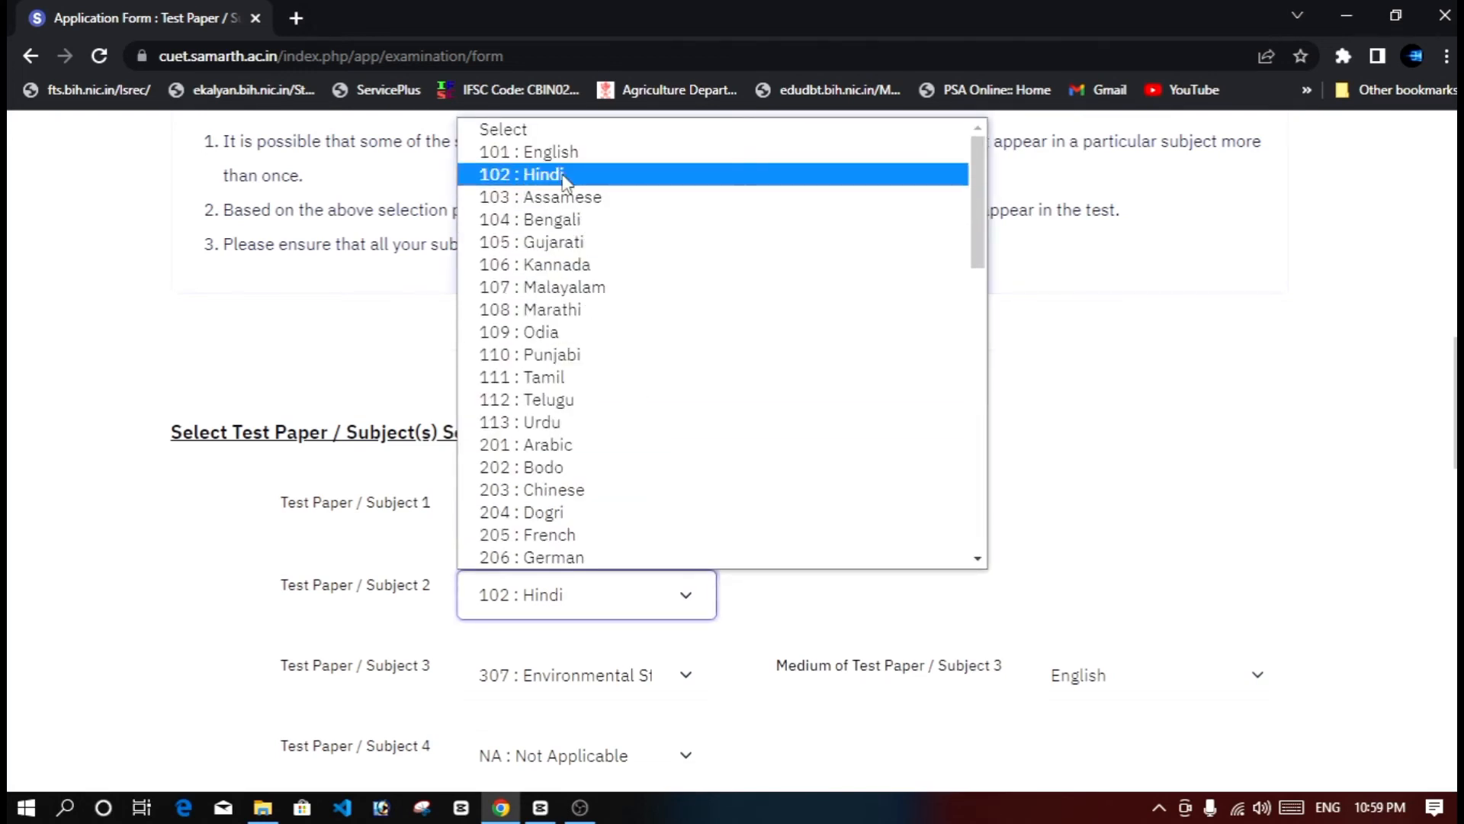
click(648, 621)
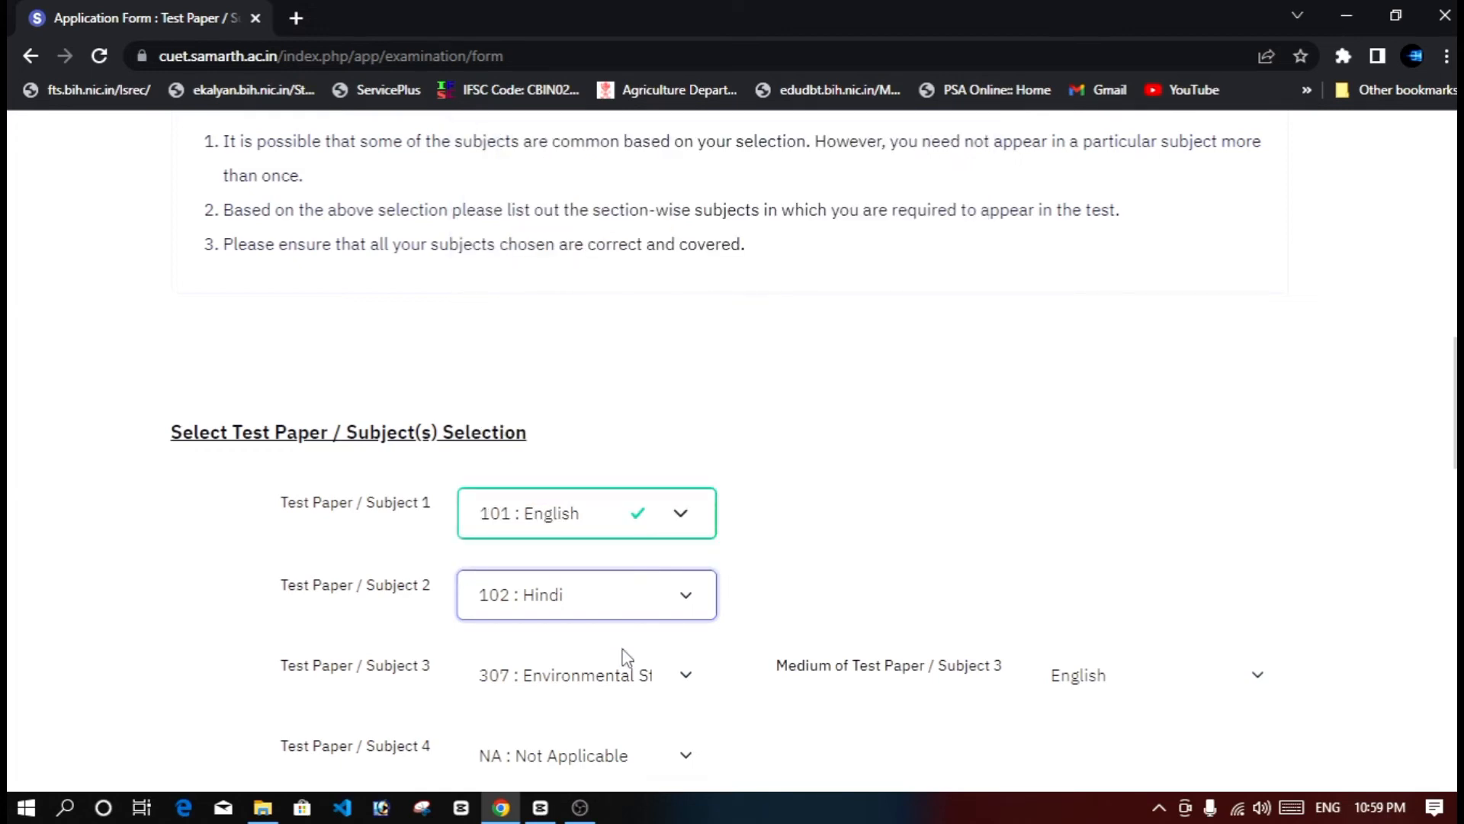
scroll(739, 602, up, 7)
scroll(608, 516, down, 6)
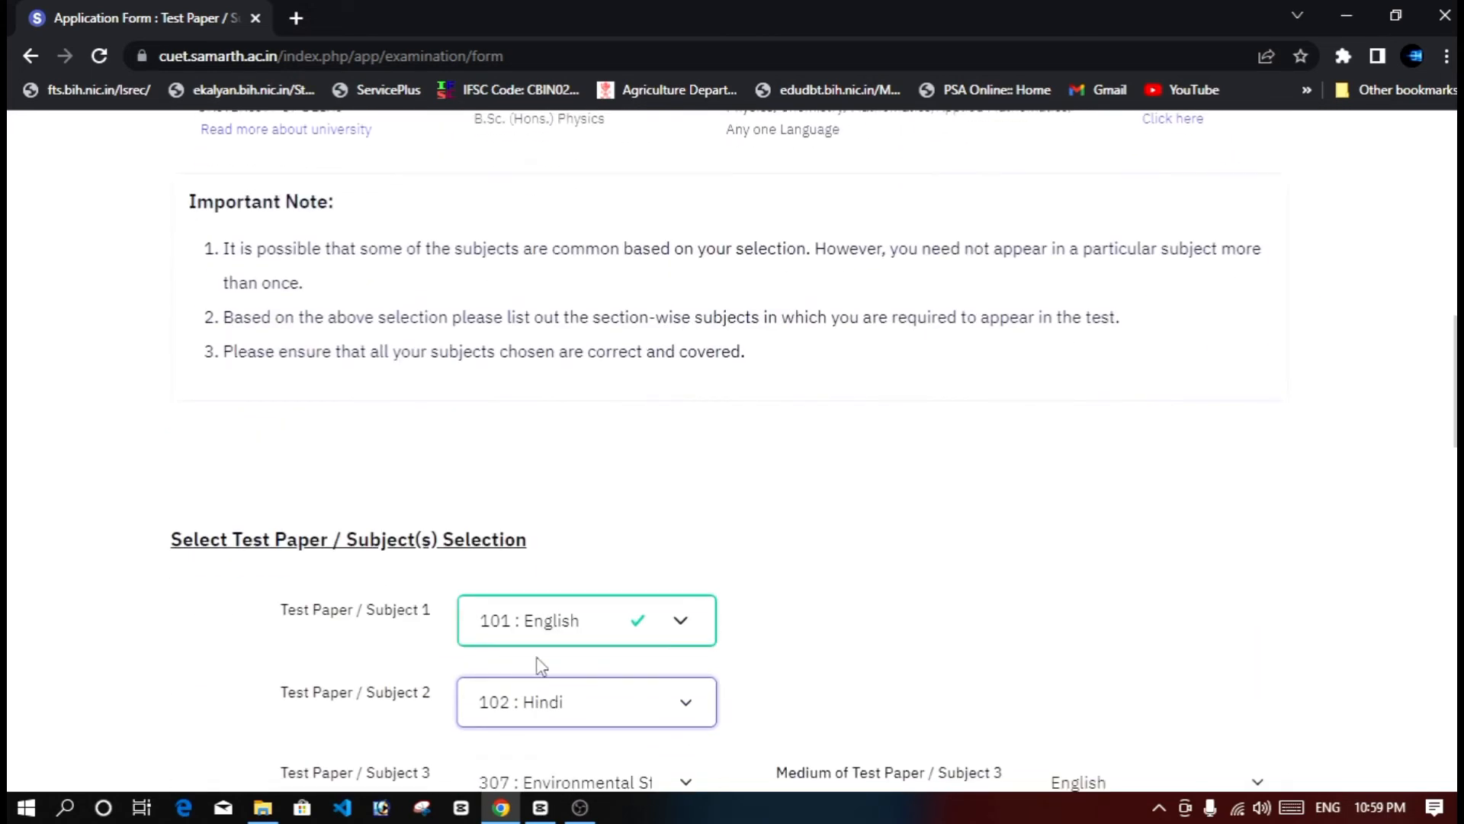
scroll(683, 667, up, 7)
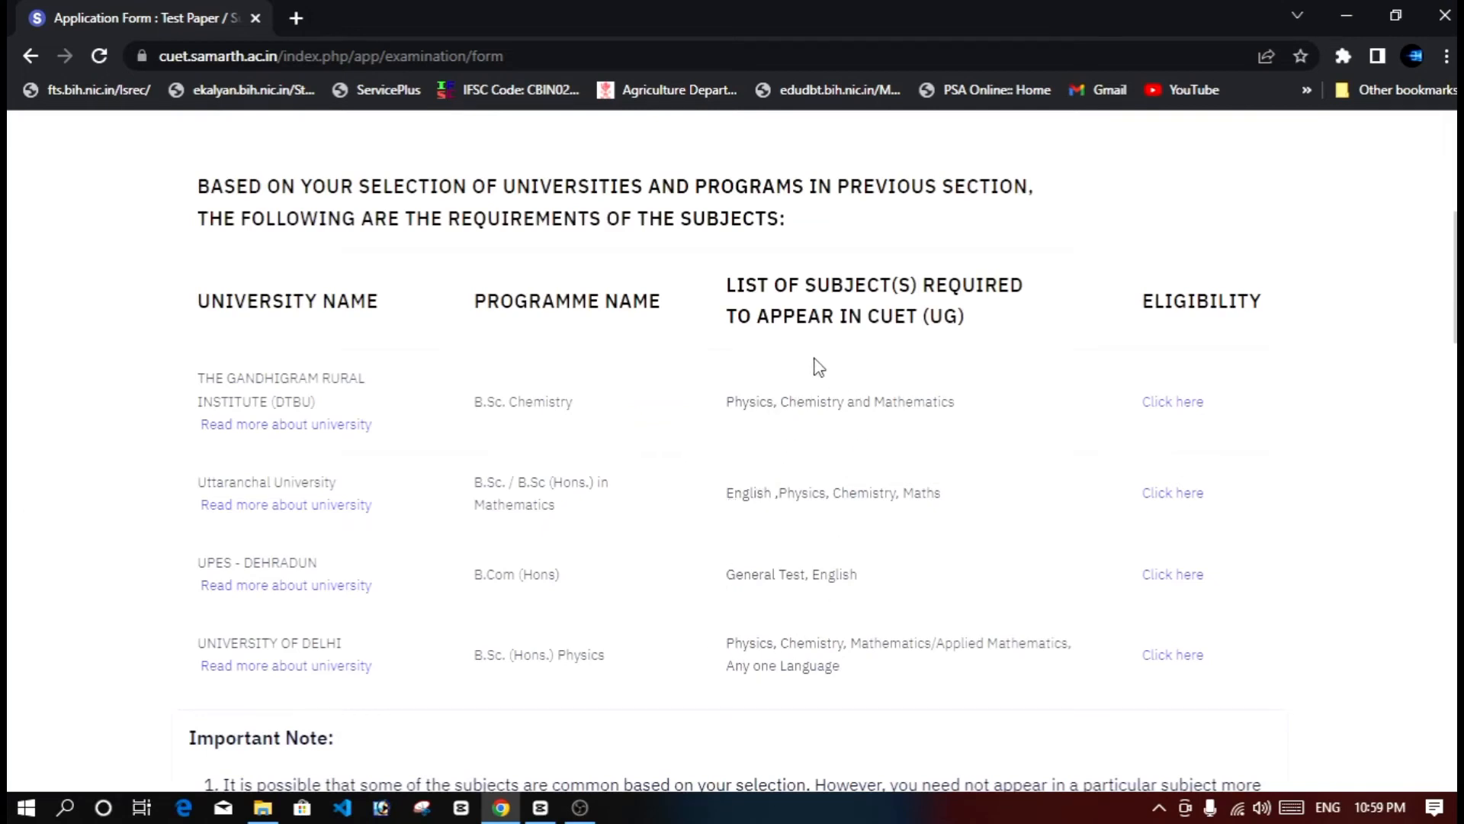
scroll(770, 482, down, 8)
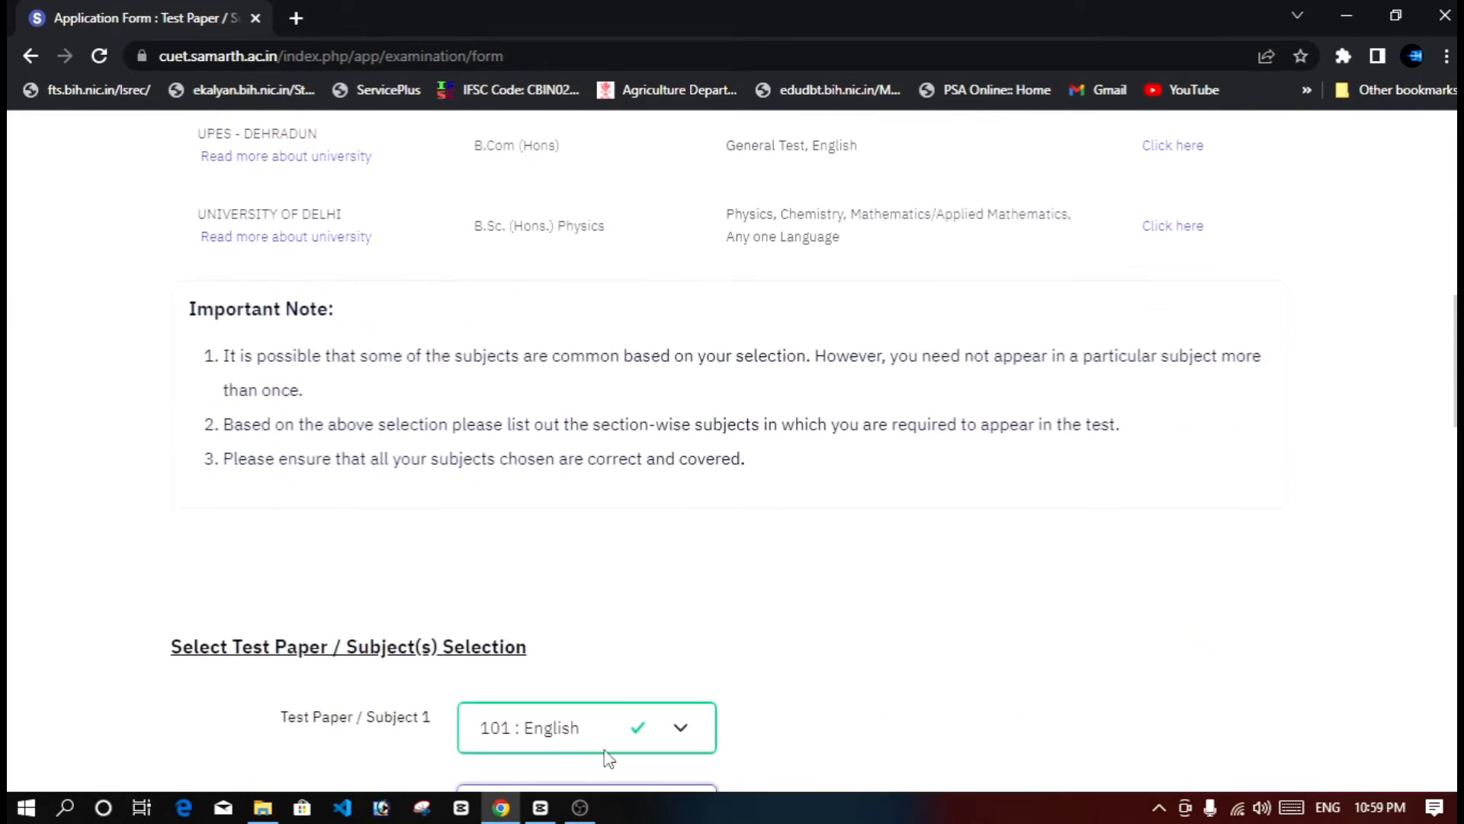
scroll(641, 539, down, 2)
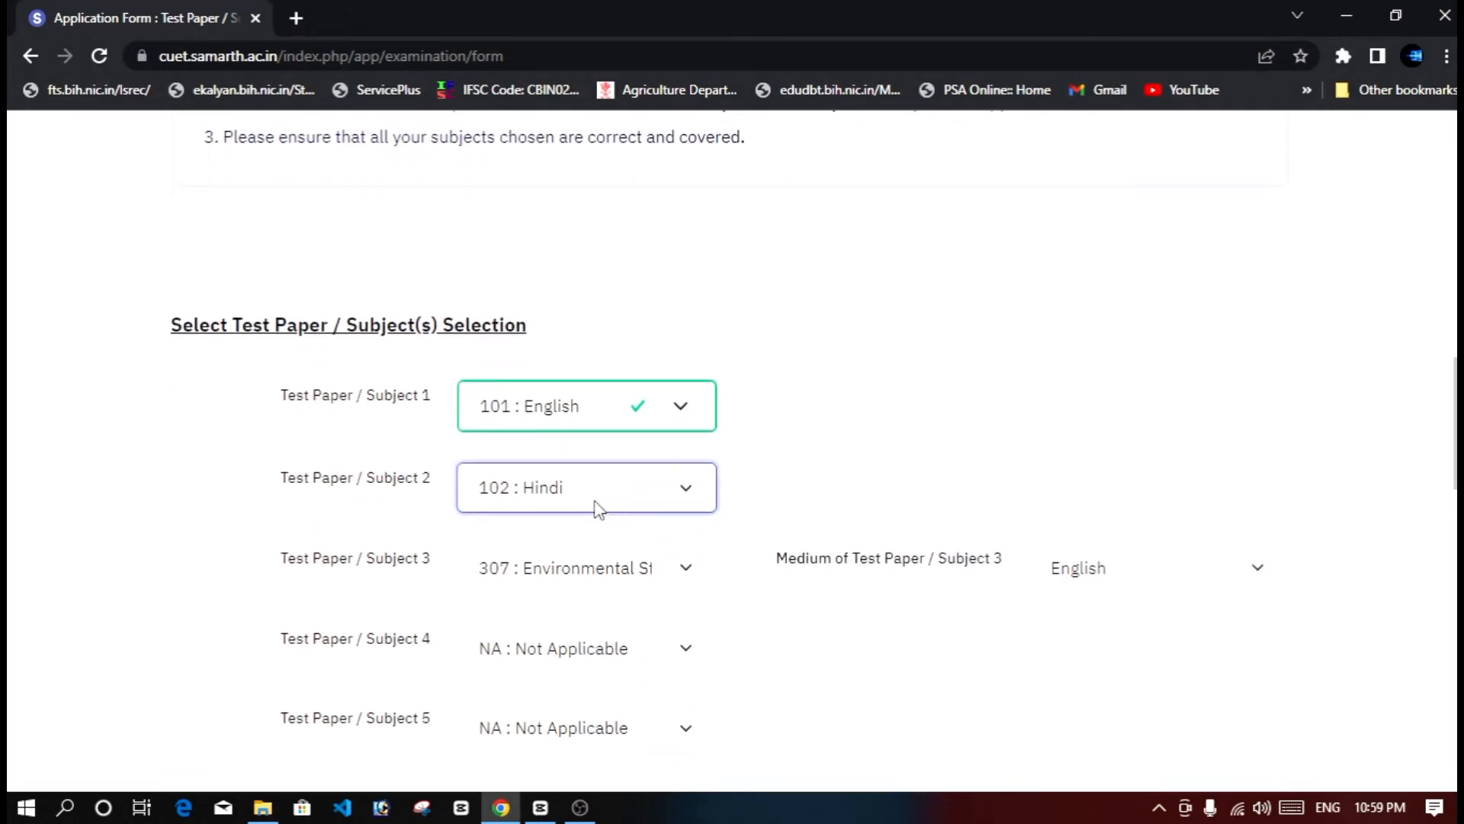
scroll(622, 487, up, 10)
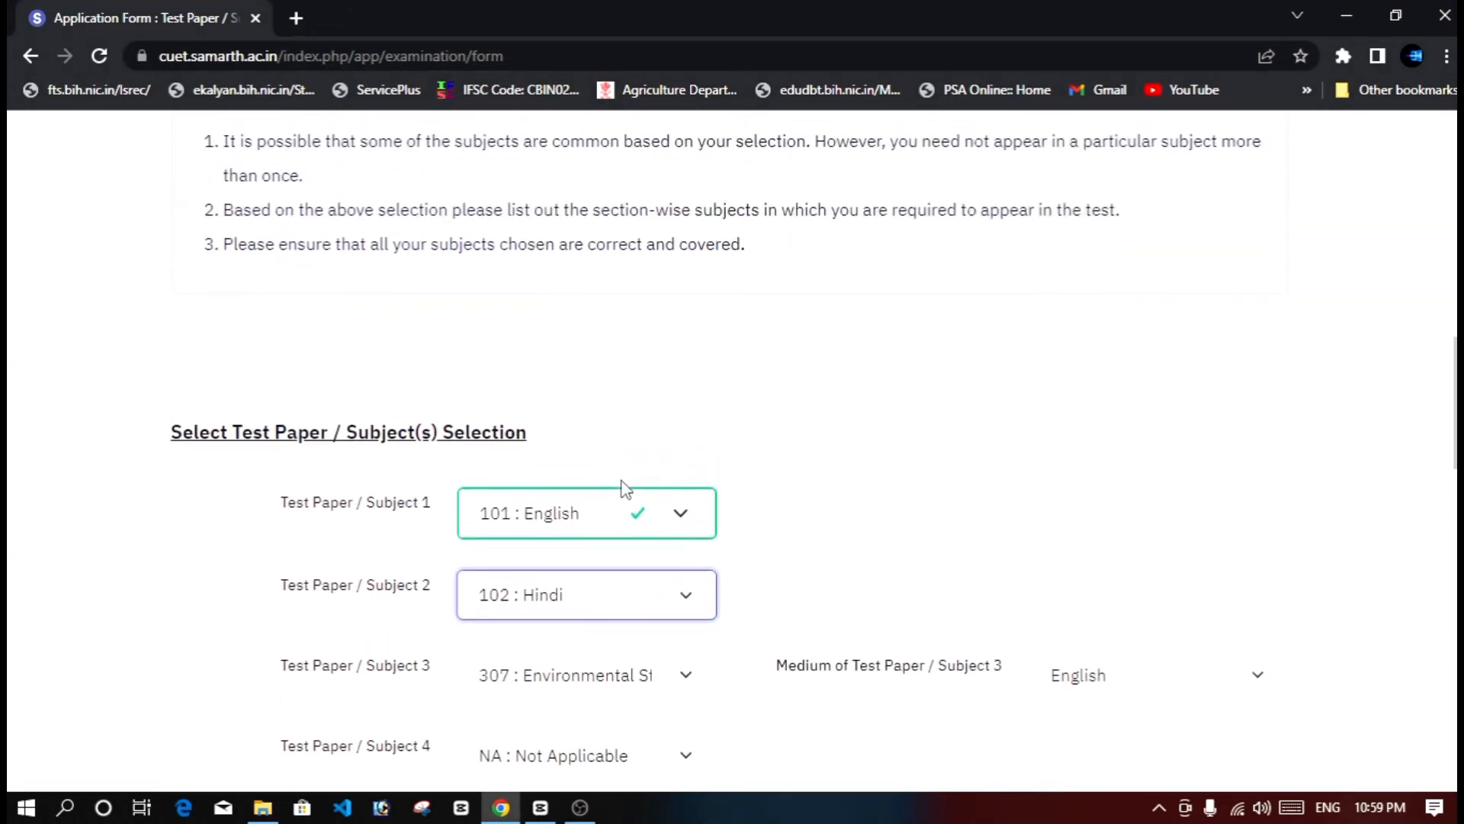
scroll(758, 516, down, 10)
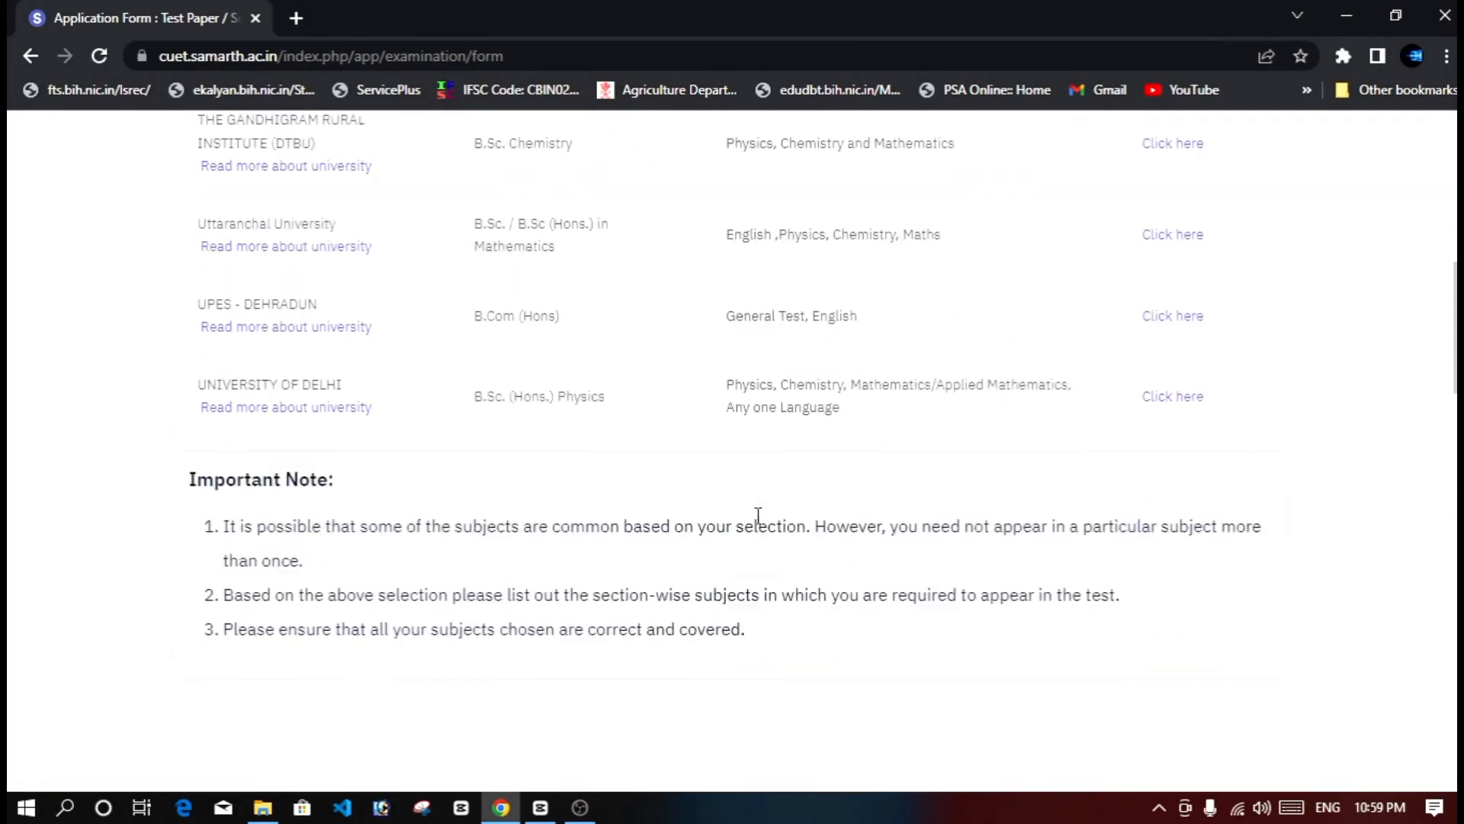
- Set test paper 3 to 322 : Physics, taken in Hindi medium
click(571, 569)
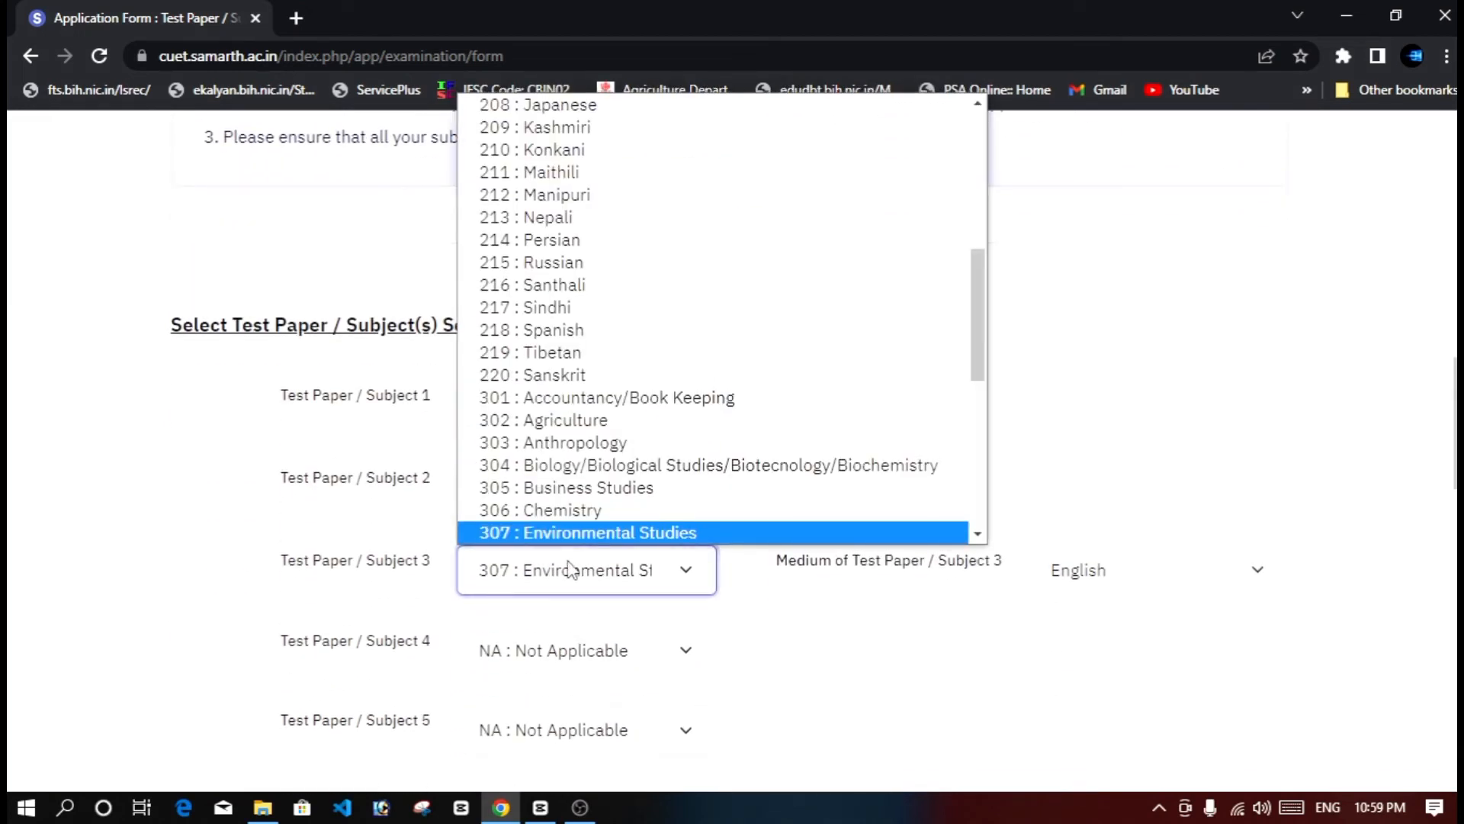
scroll(658, 314, up, 6)
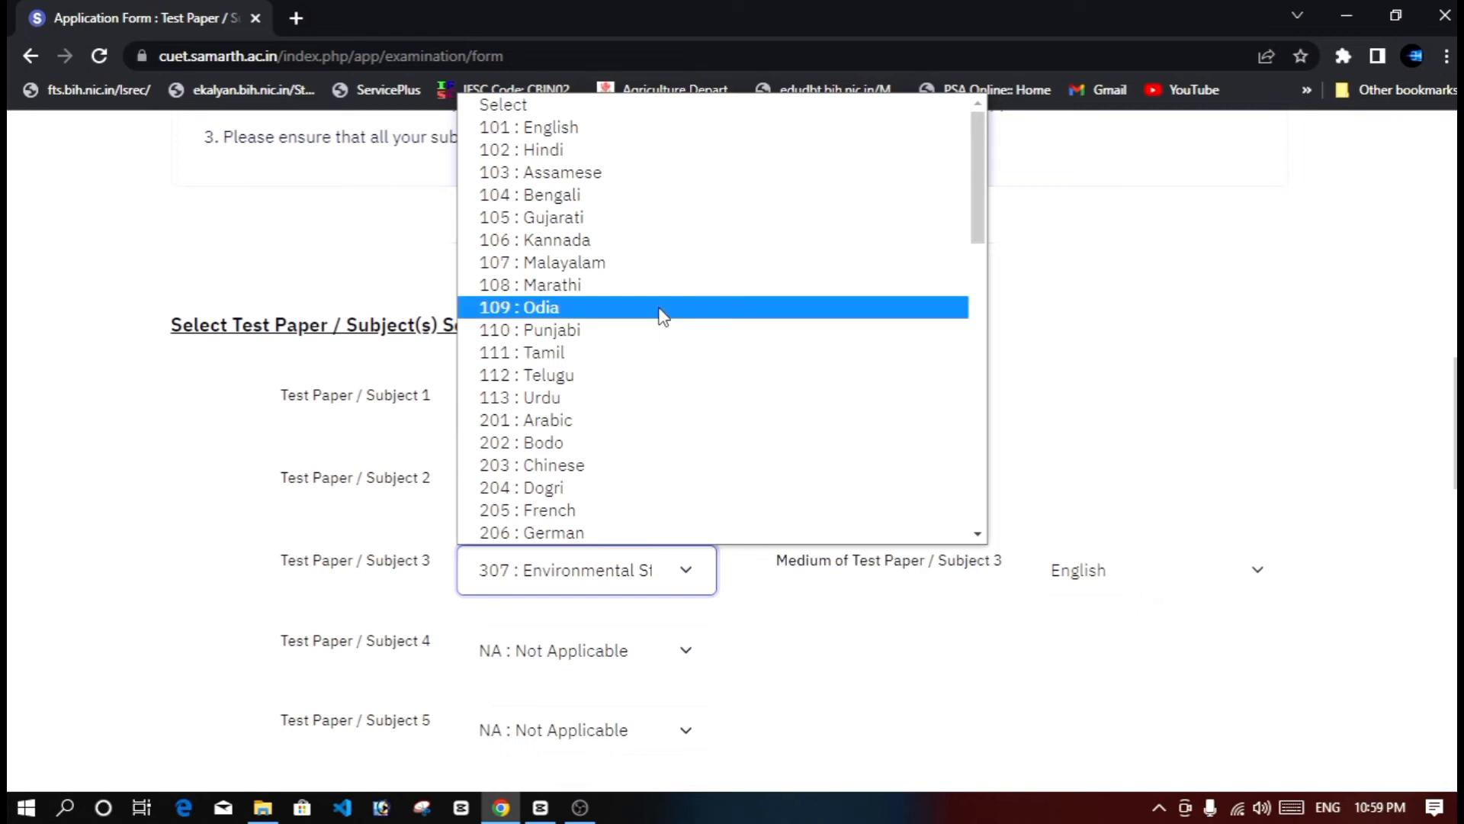
scroll(592, 393, down, 3)
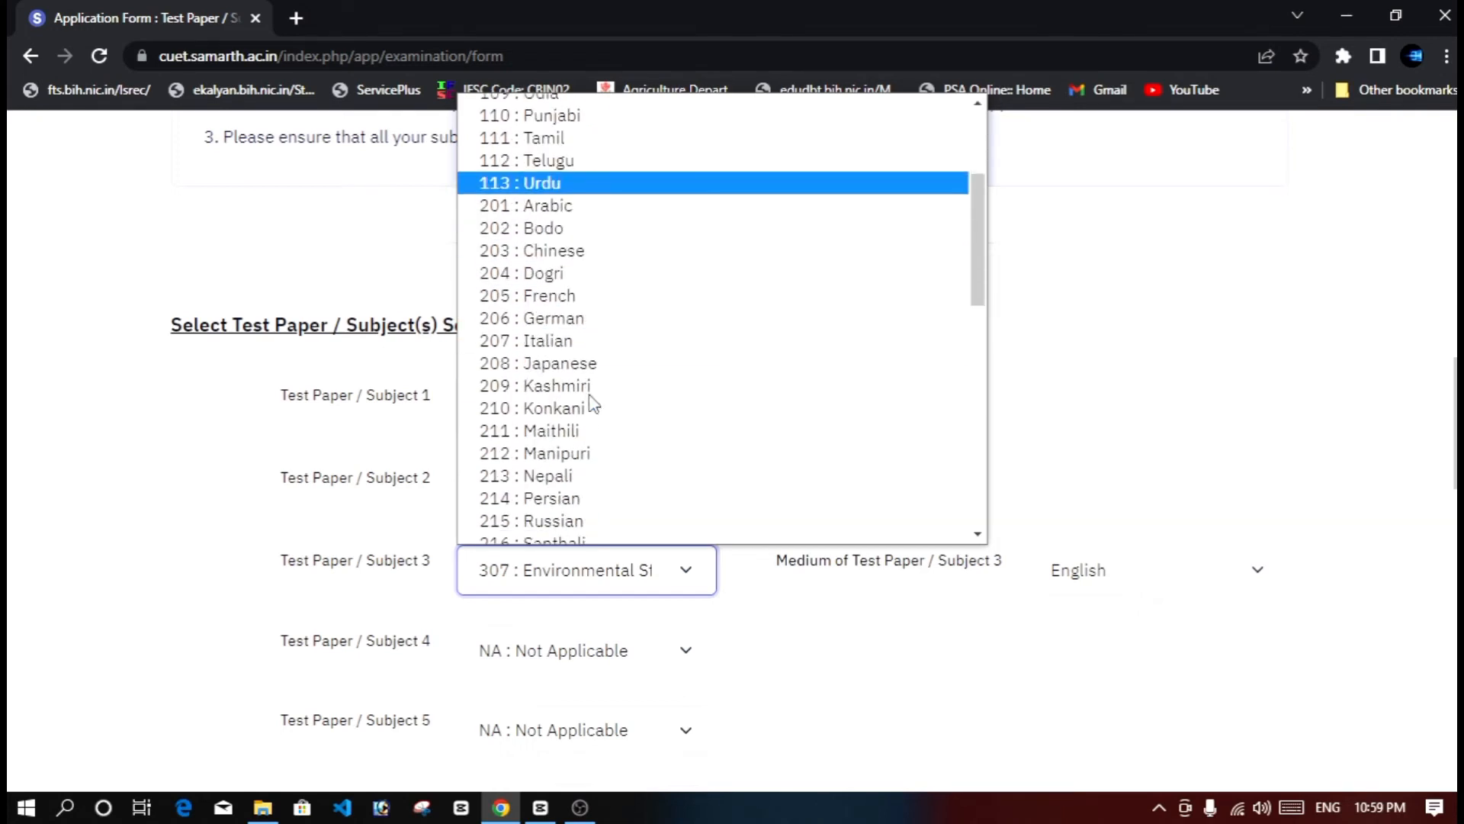
scroll(566, 330, down, 3)
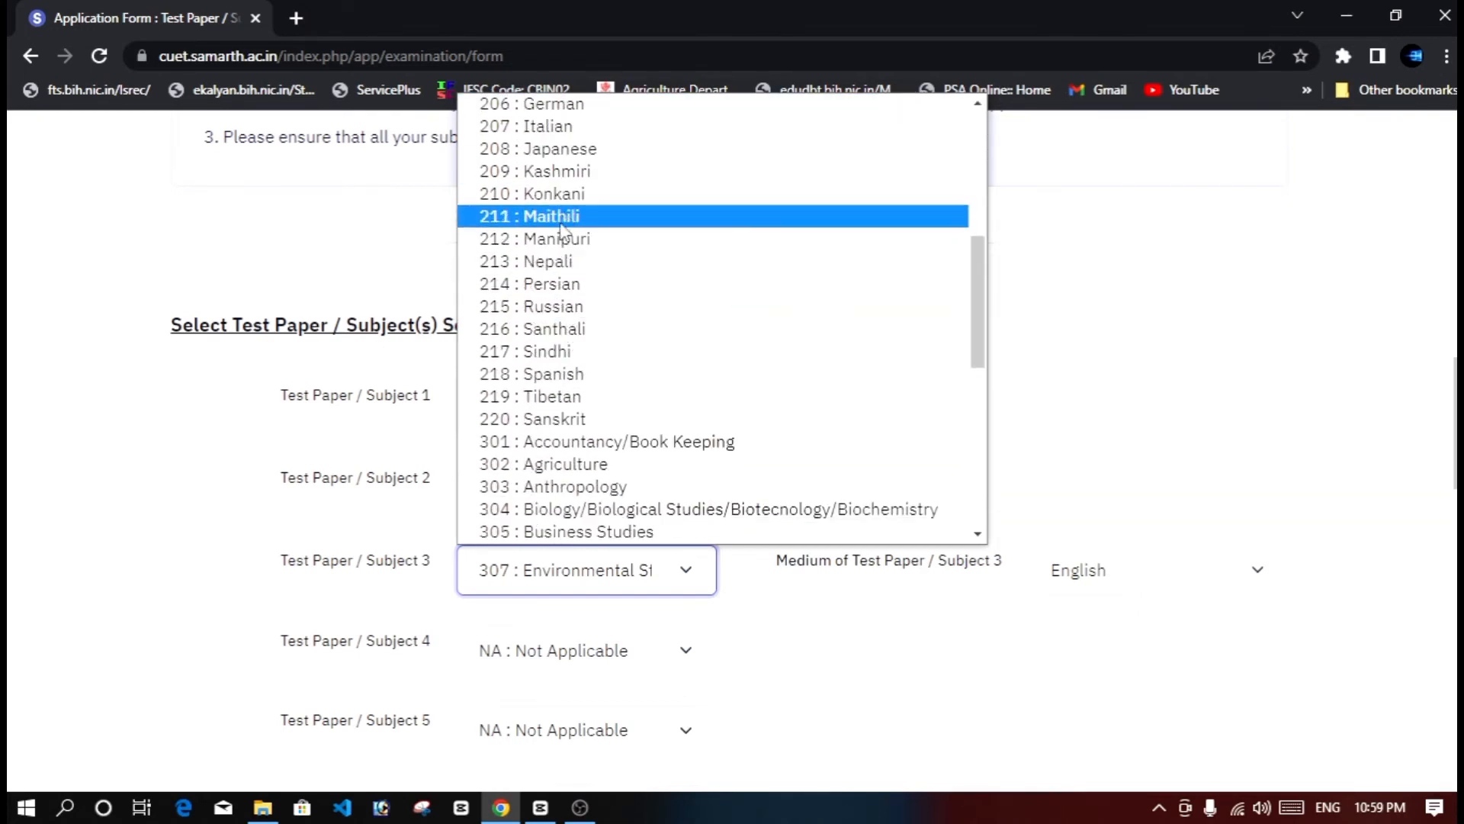
scroll(563, 267, down, 3)
scroll(561, 279, down, 3)
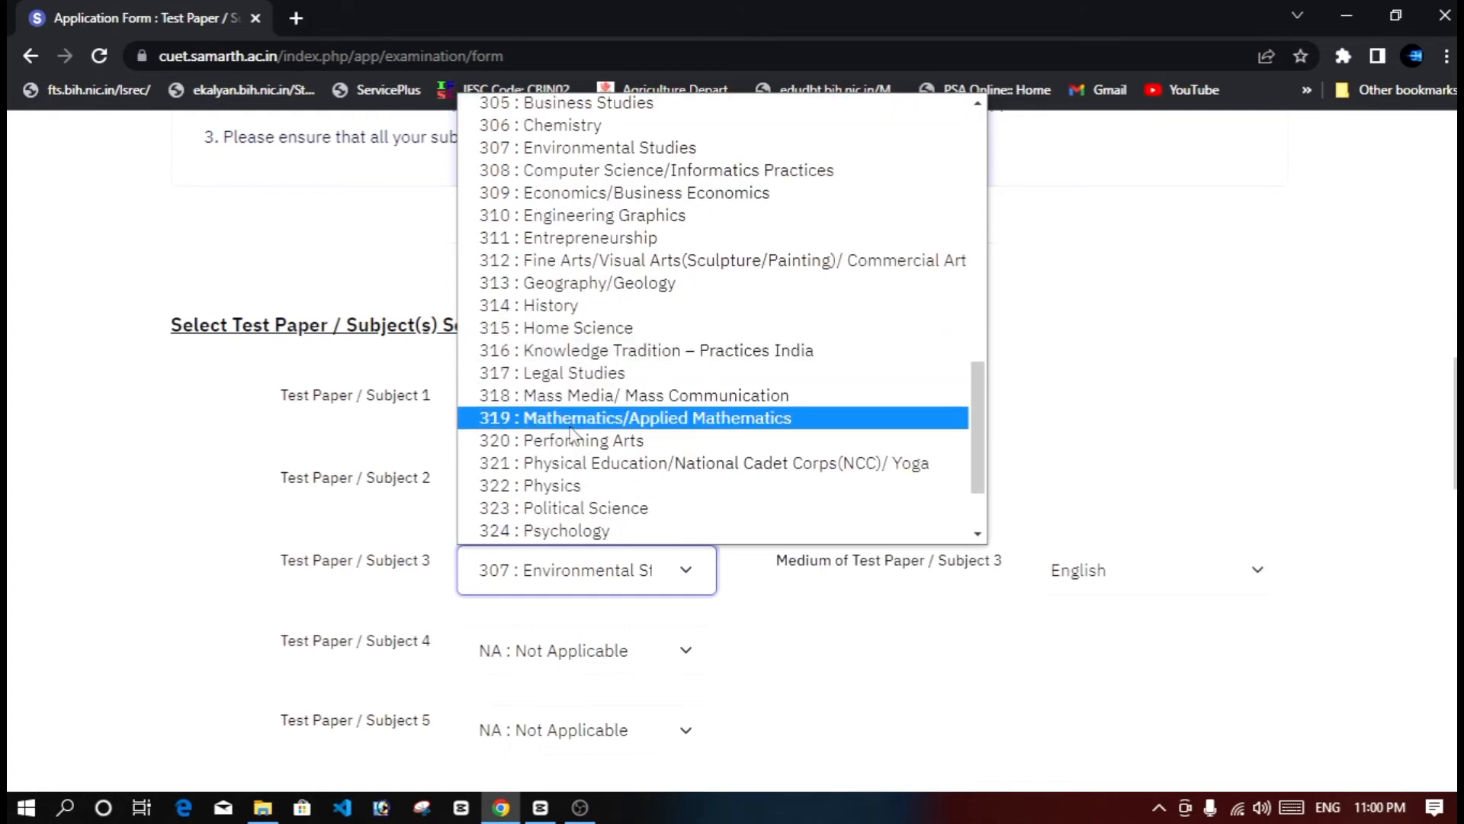
click(562, 483)
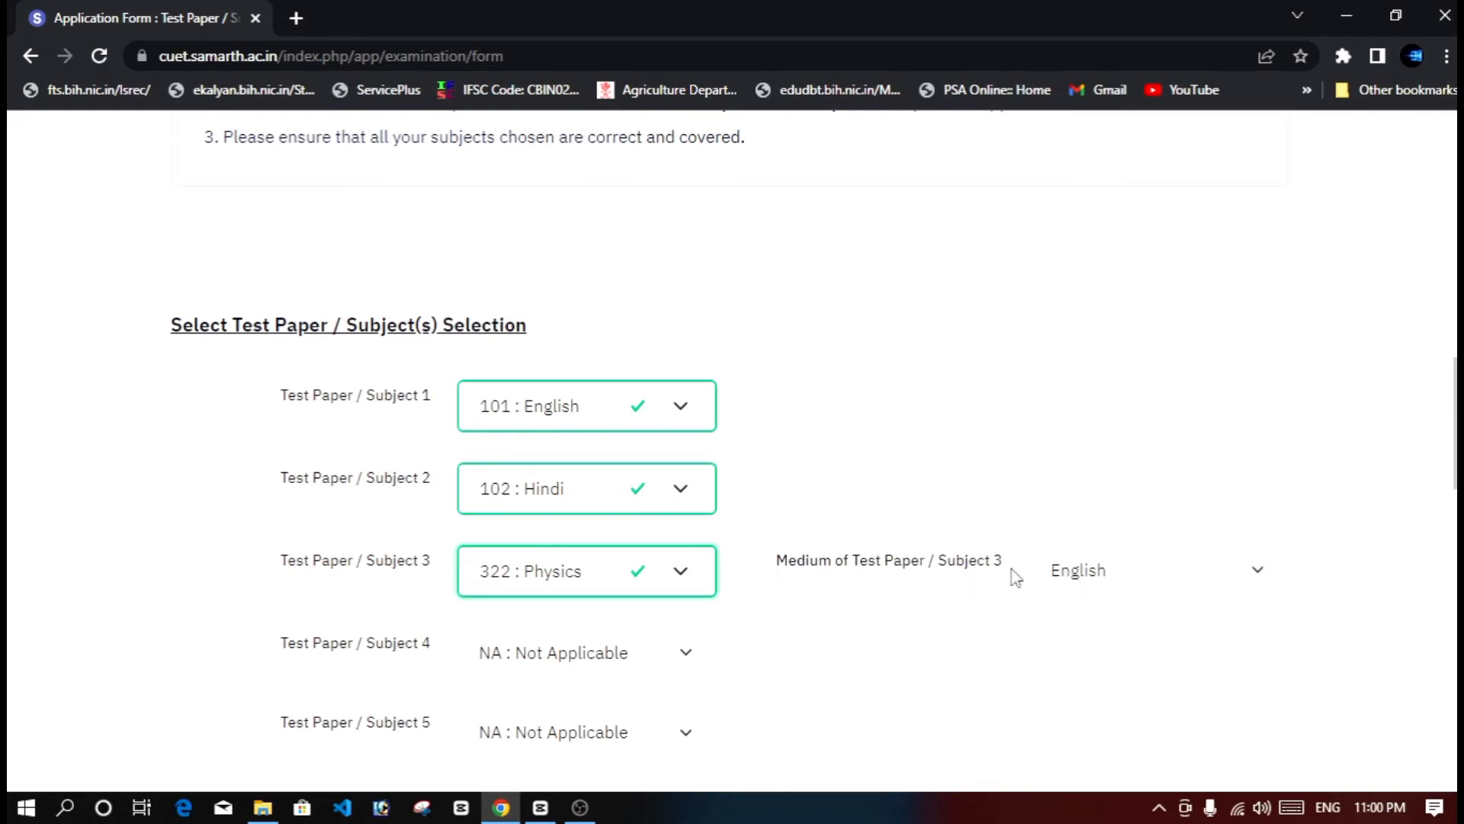
click(1110, 583)
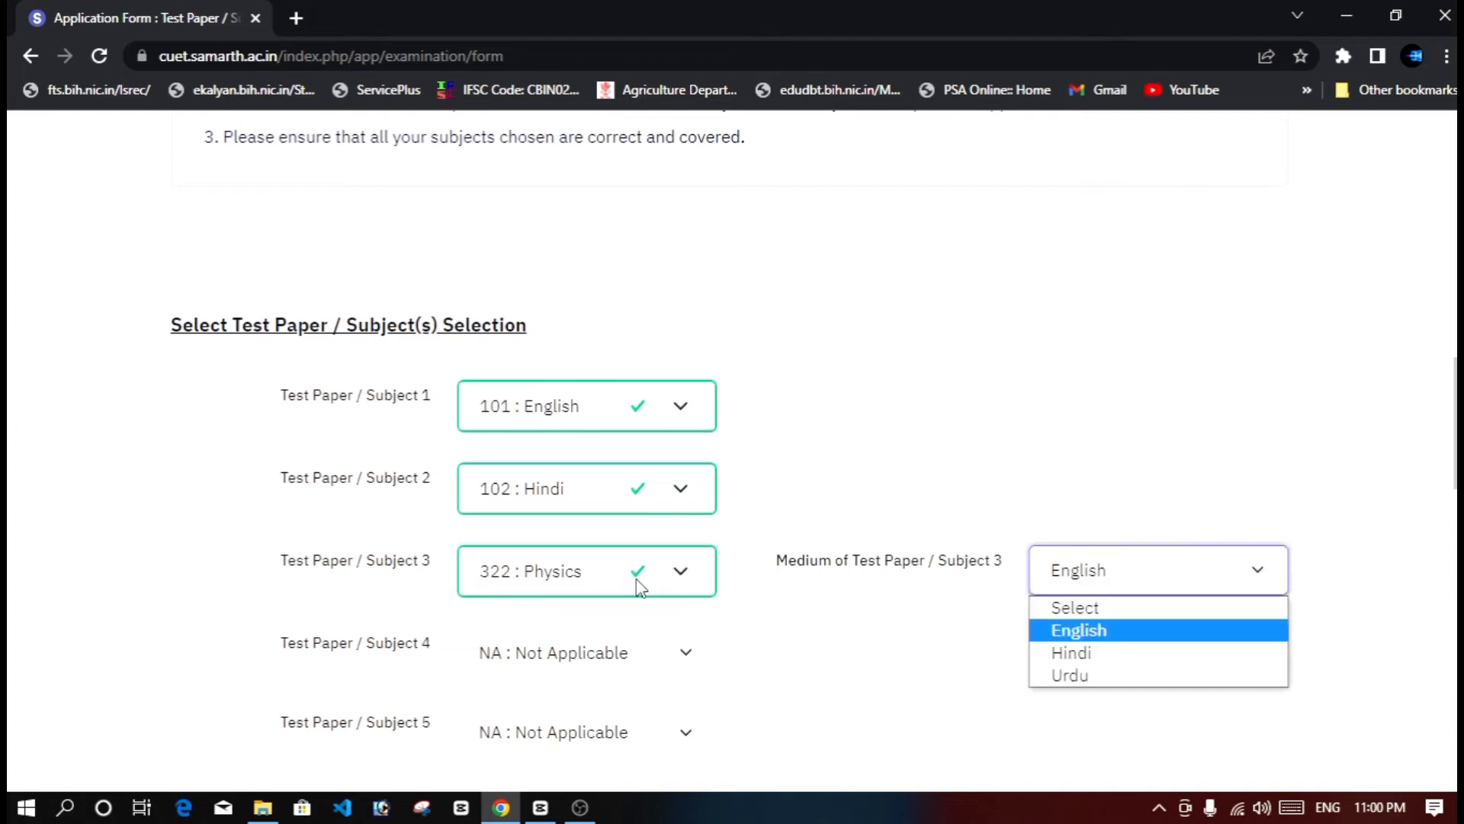
click(1079, 653)
scroll(660, 611, up, 11)
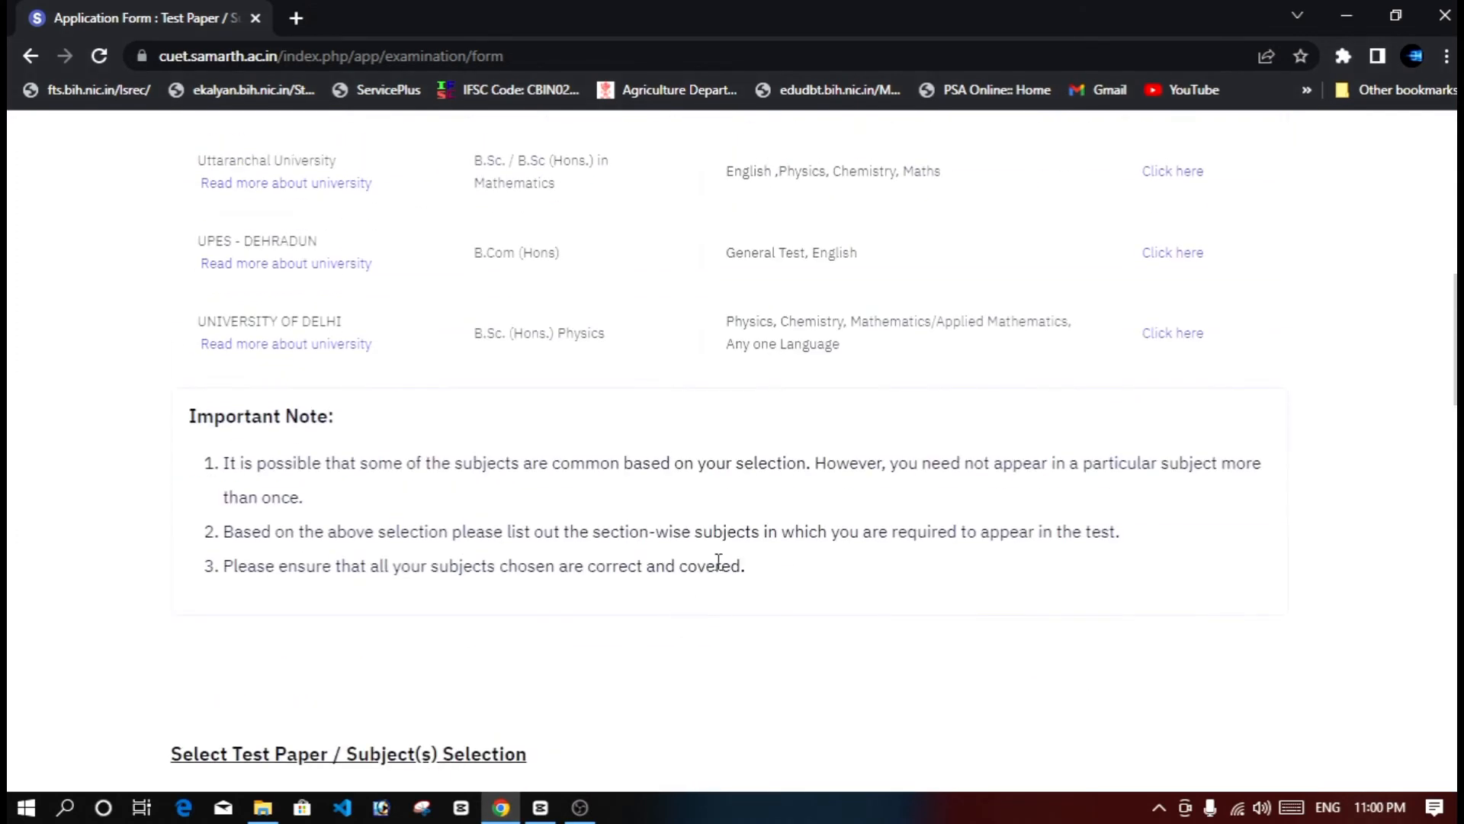
- Choose 306 : Chemistry as test paper 4, taken in Hindi medium
scroll(833, 342, down, 3)
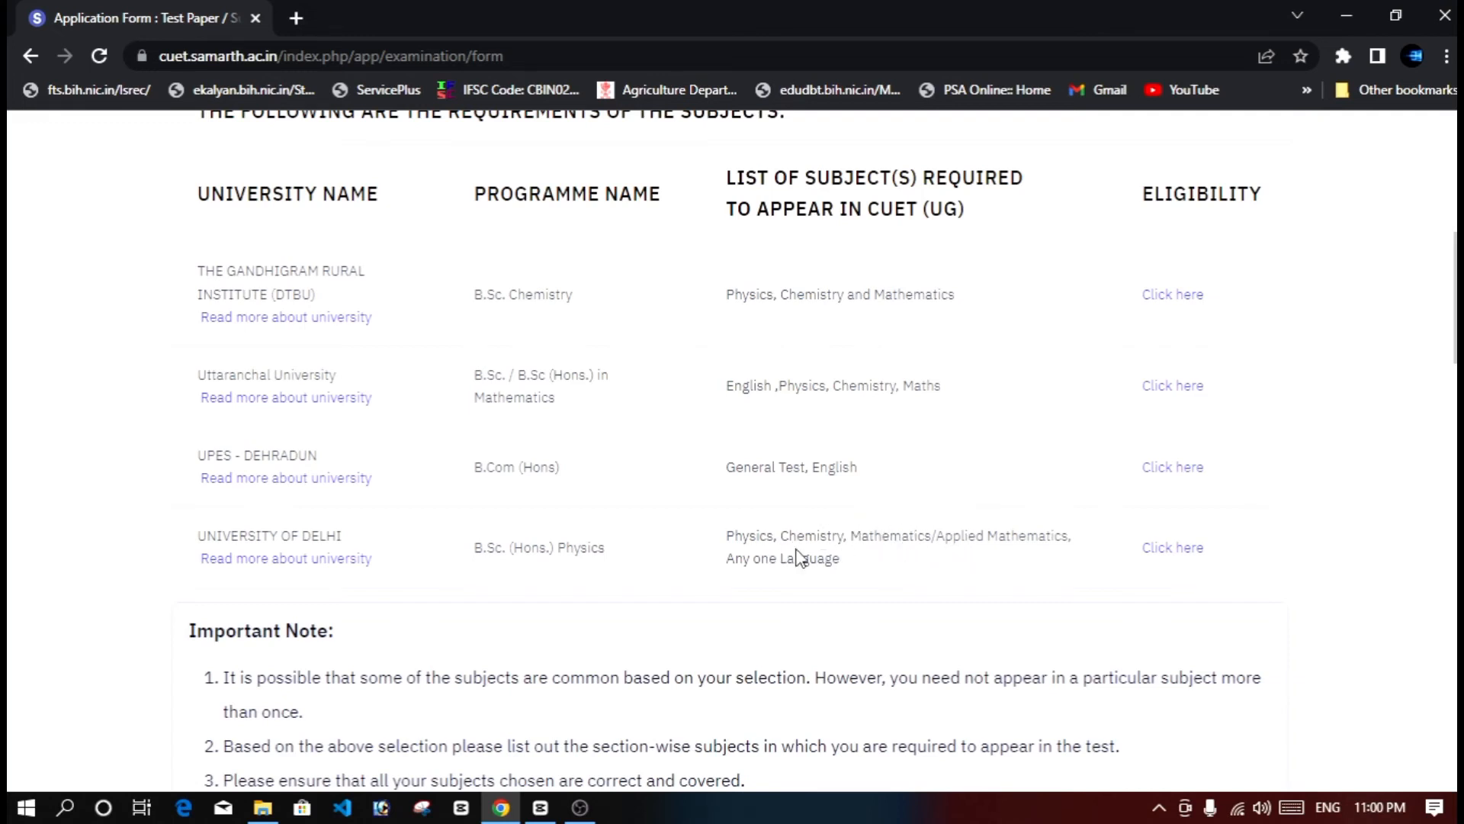
scroll(797, 559, down, 4)
scroll(817, 550, up, 4)
scroll(814, 598, down, 5)
click(561, 546)
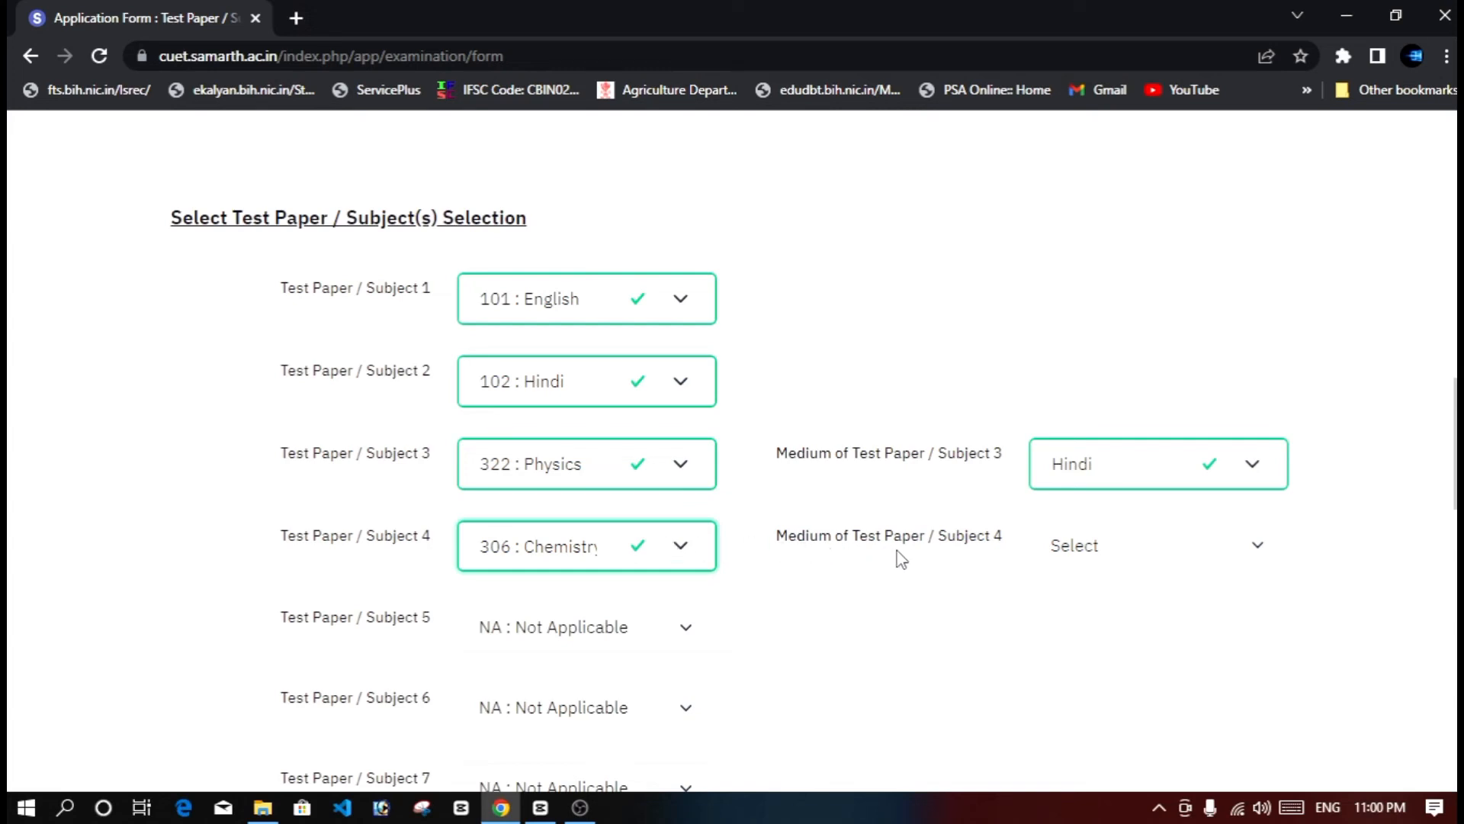
click(1089, 554)
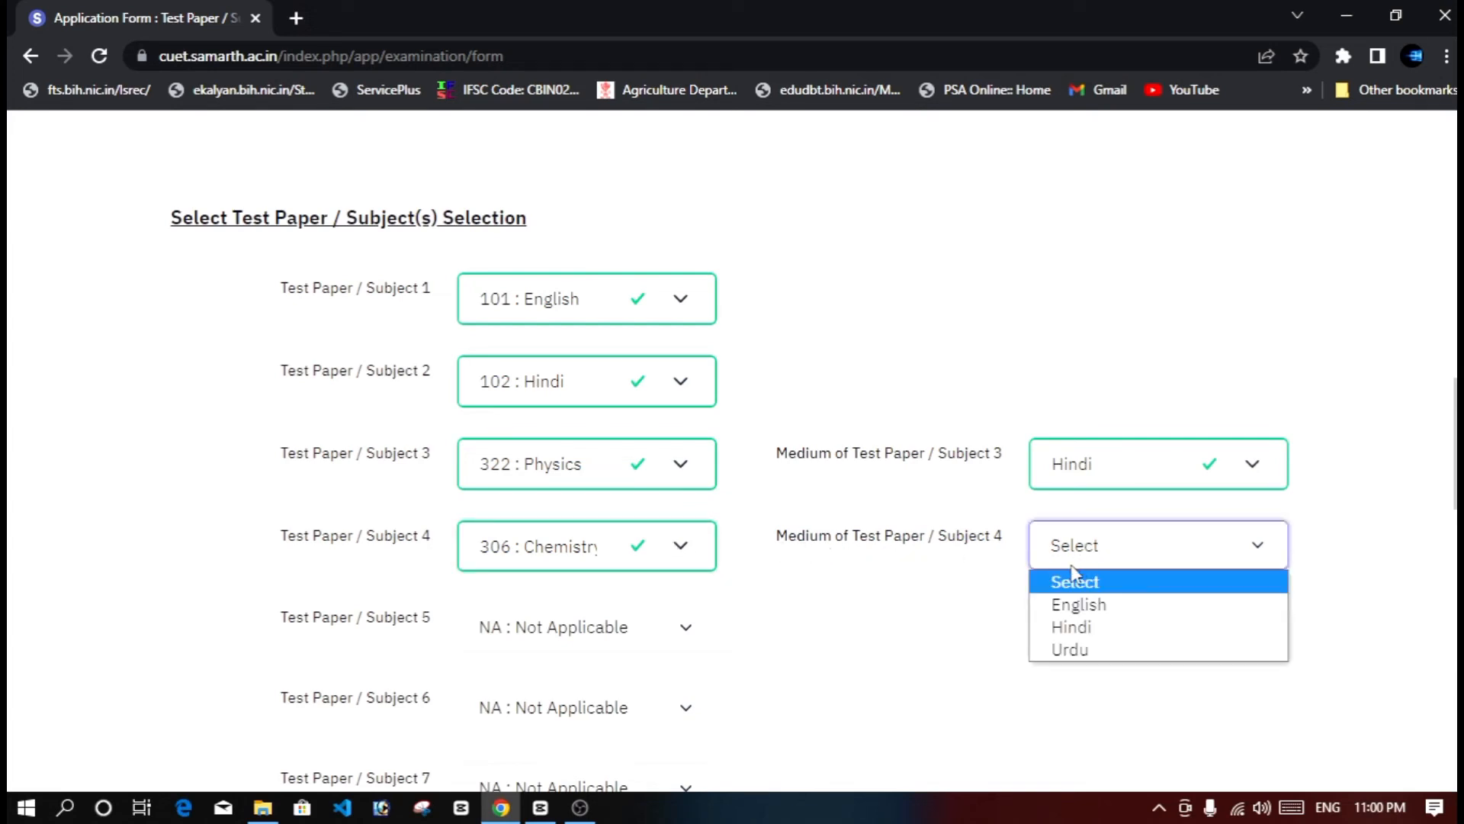
click(1067, 627)
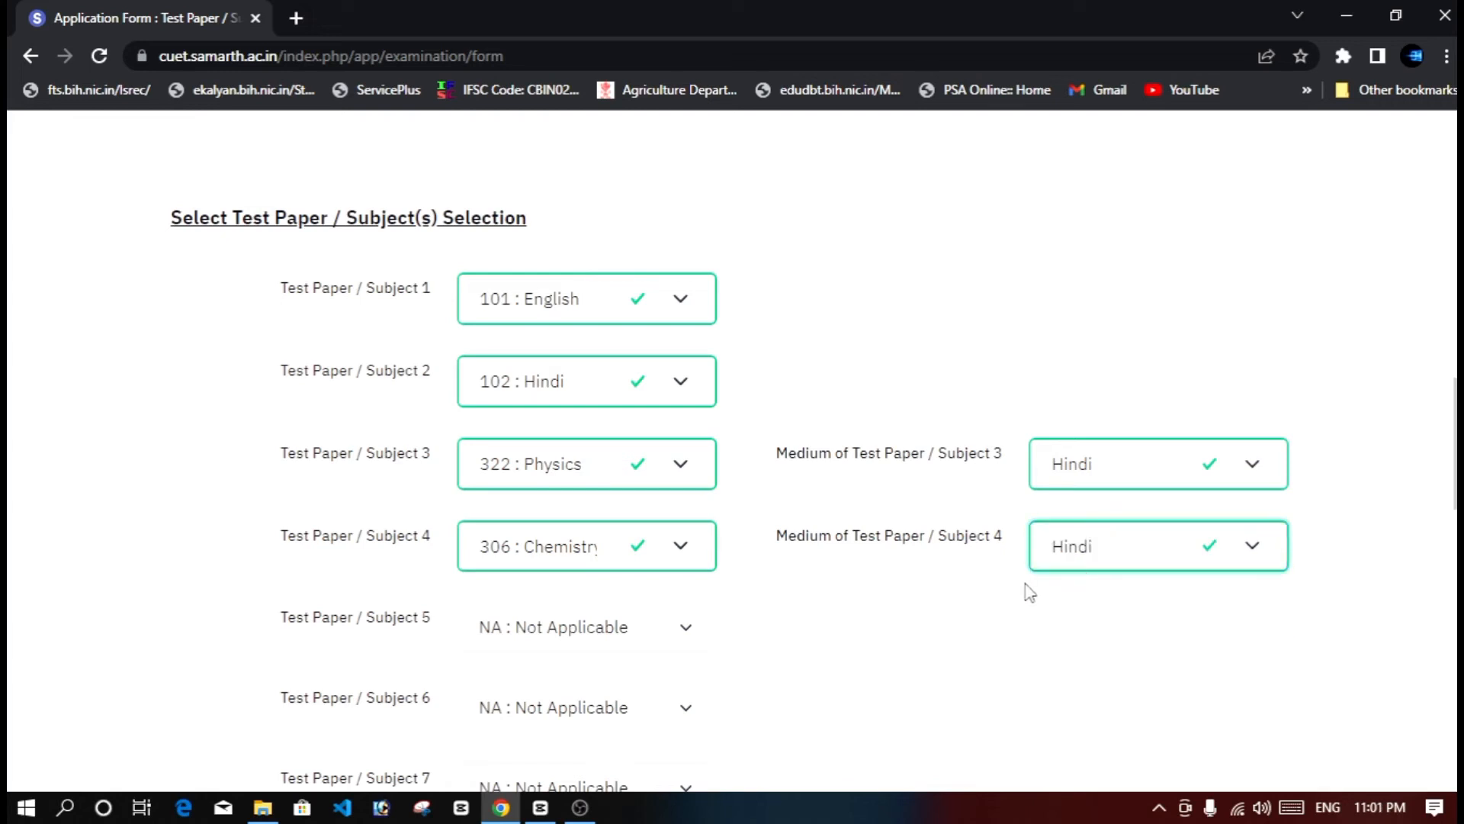
- Set the medium of test paper 5, 319 : Mathematics, to Hindi
scroll(667, 556, up, 7)
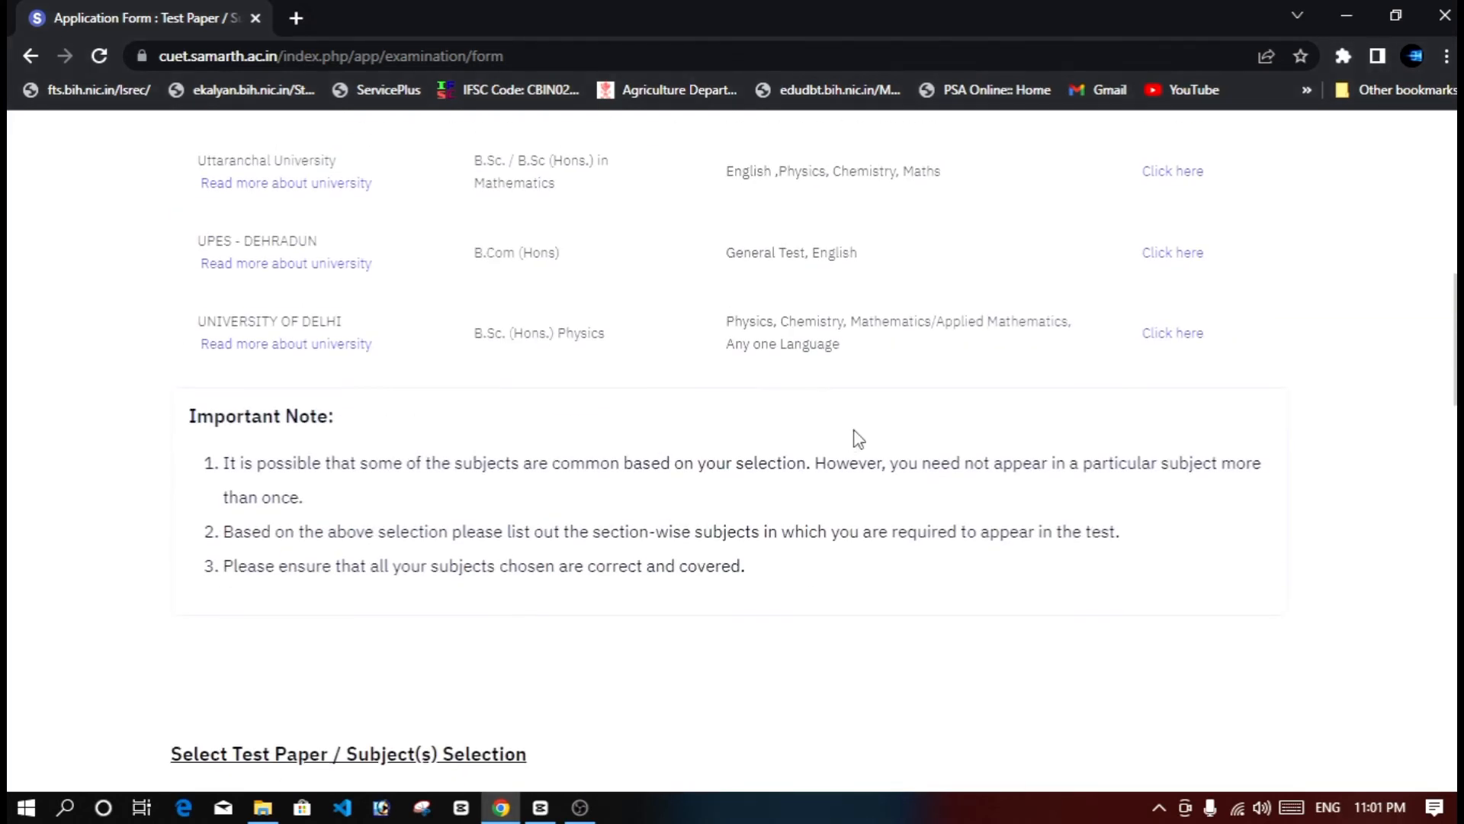
scroll(906, 328, up, 5)
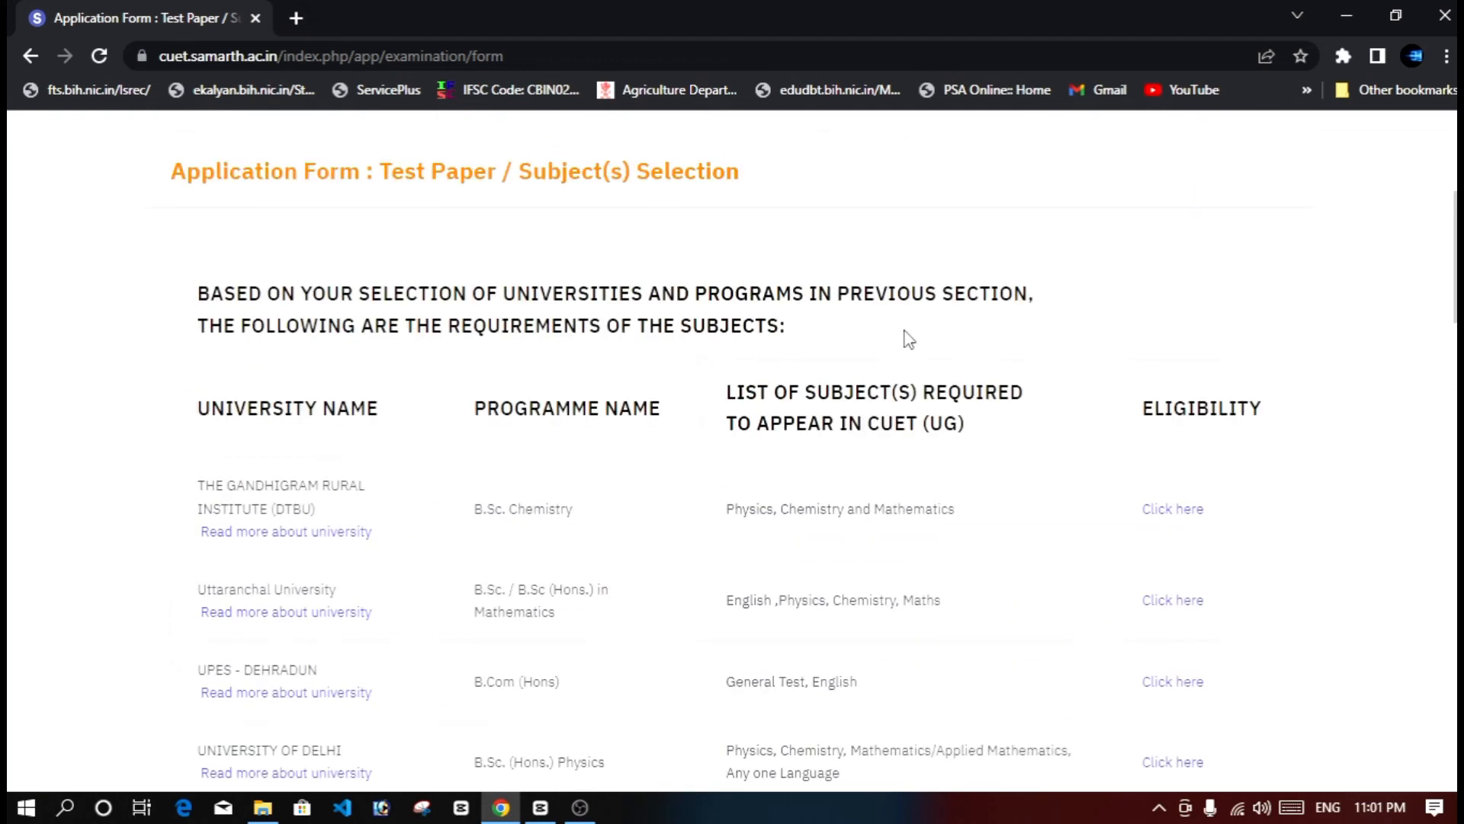
scroll(923, 533, down, 2)
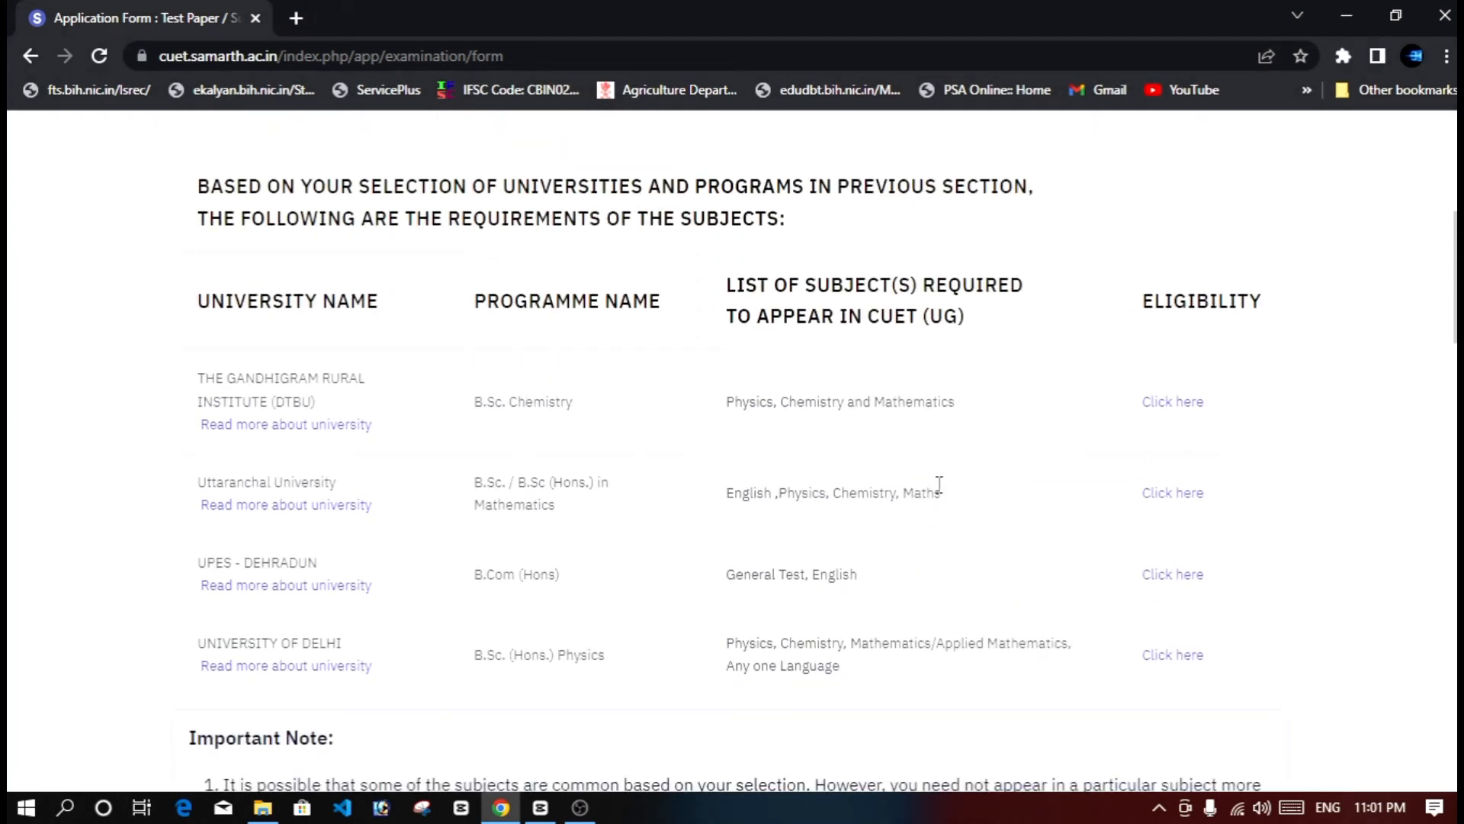
scroll(930, 492, down, 14)
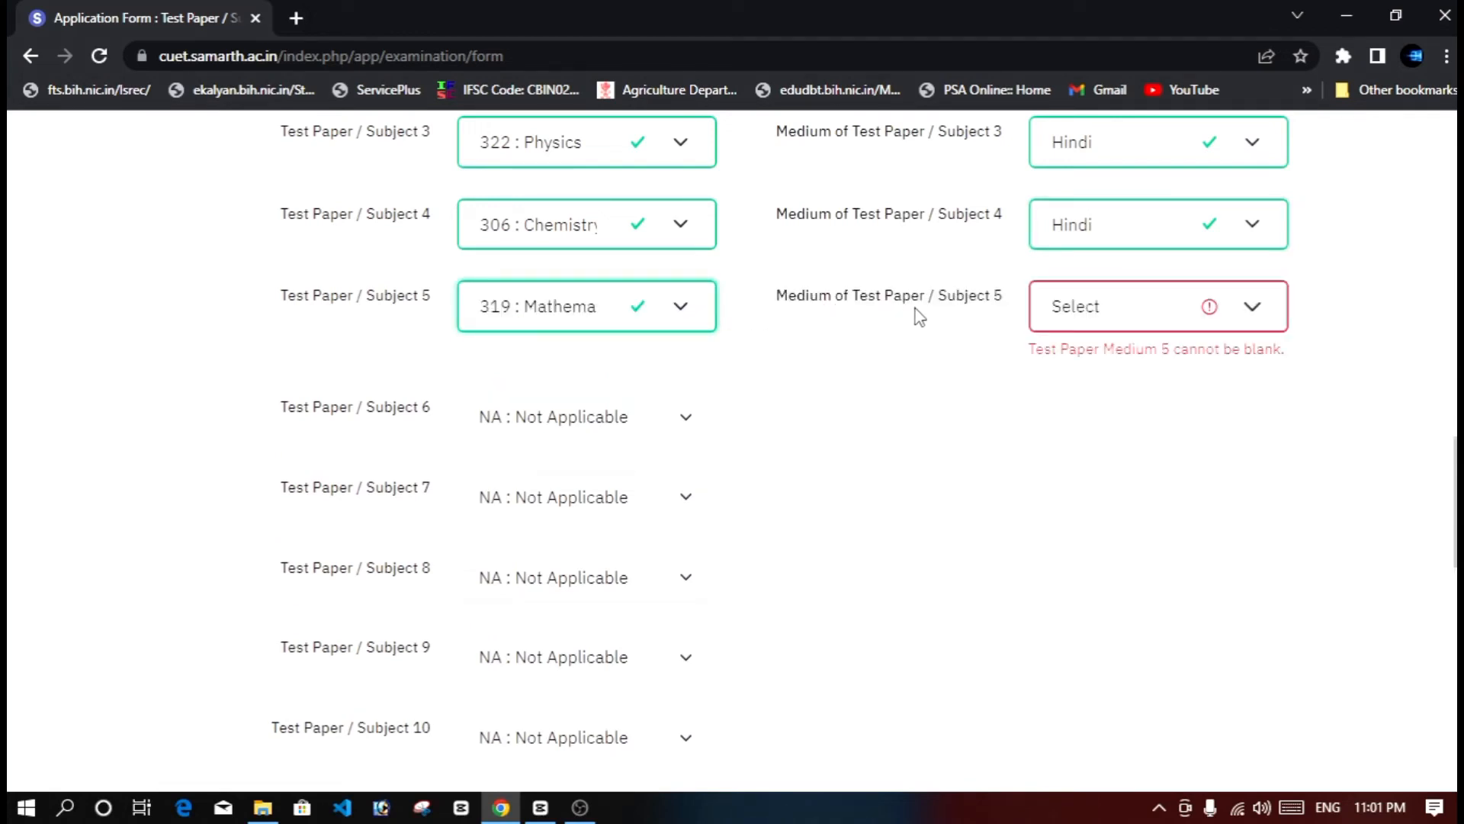
click(1091, 315)
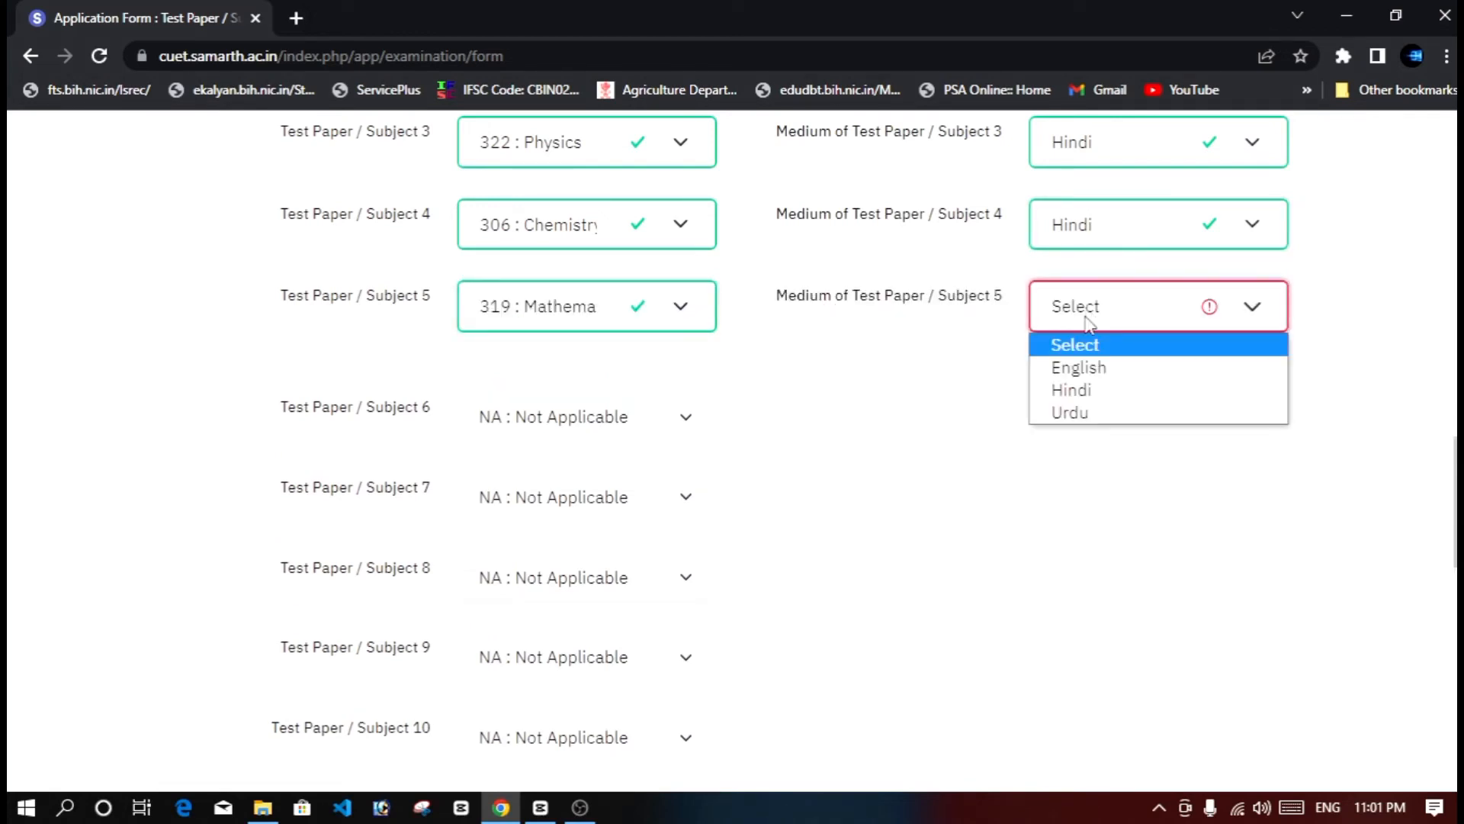
click(1090, 390)
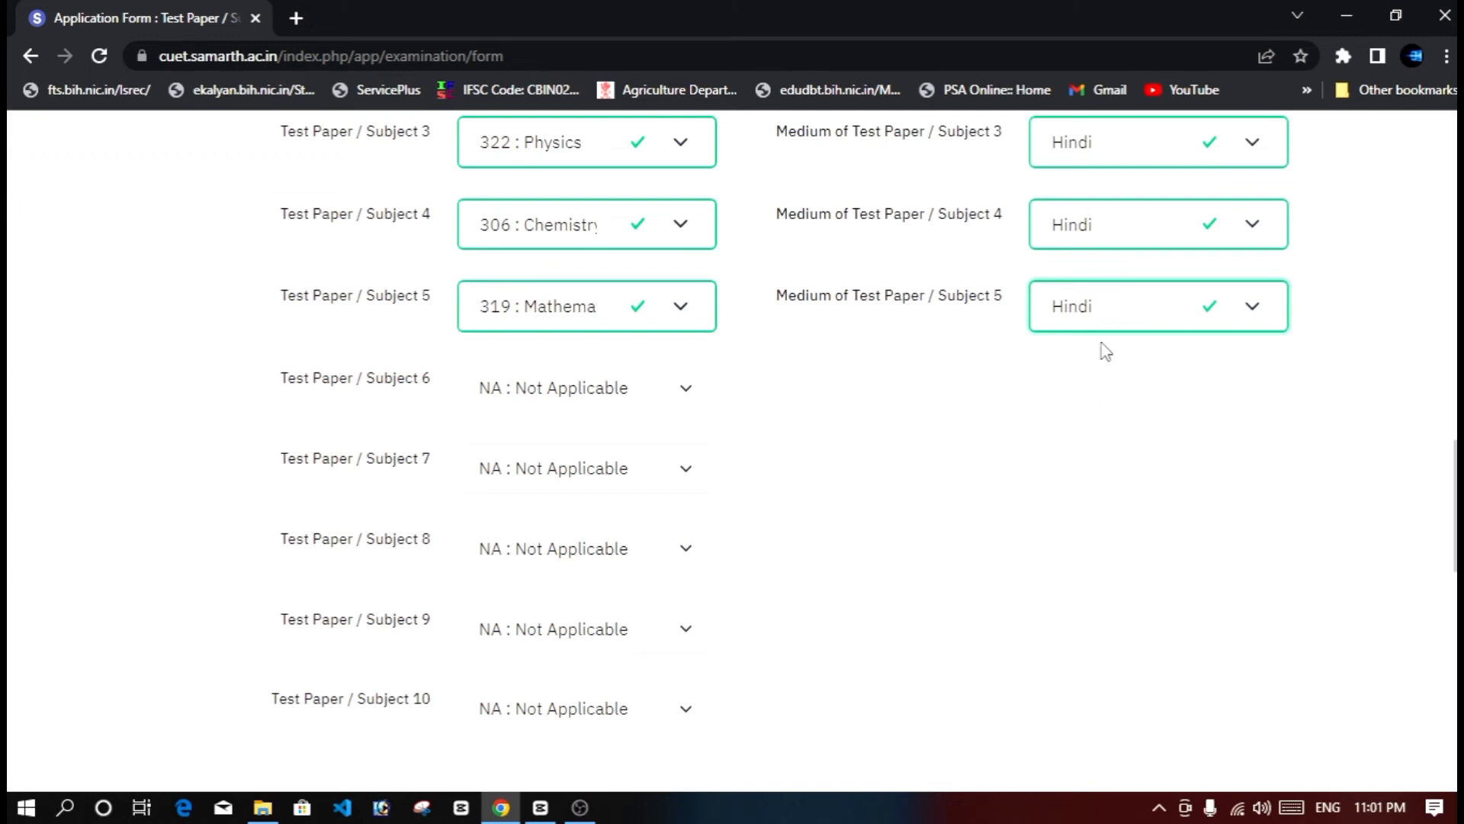
scroll(735, 408, up, 5)
scroll(632, 570, up, 10)
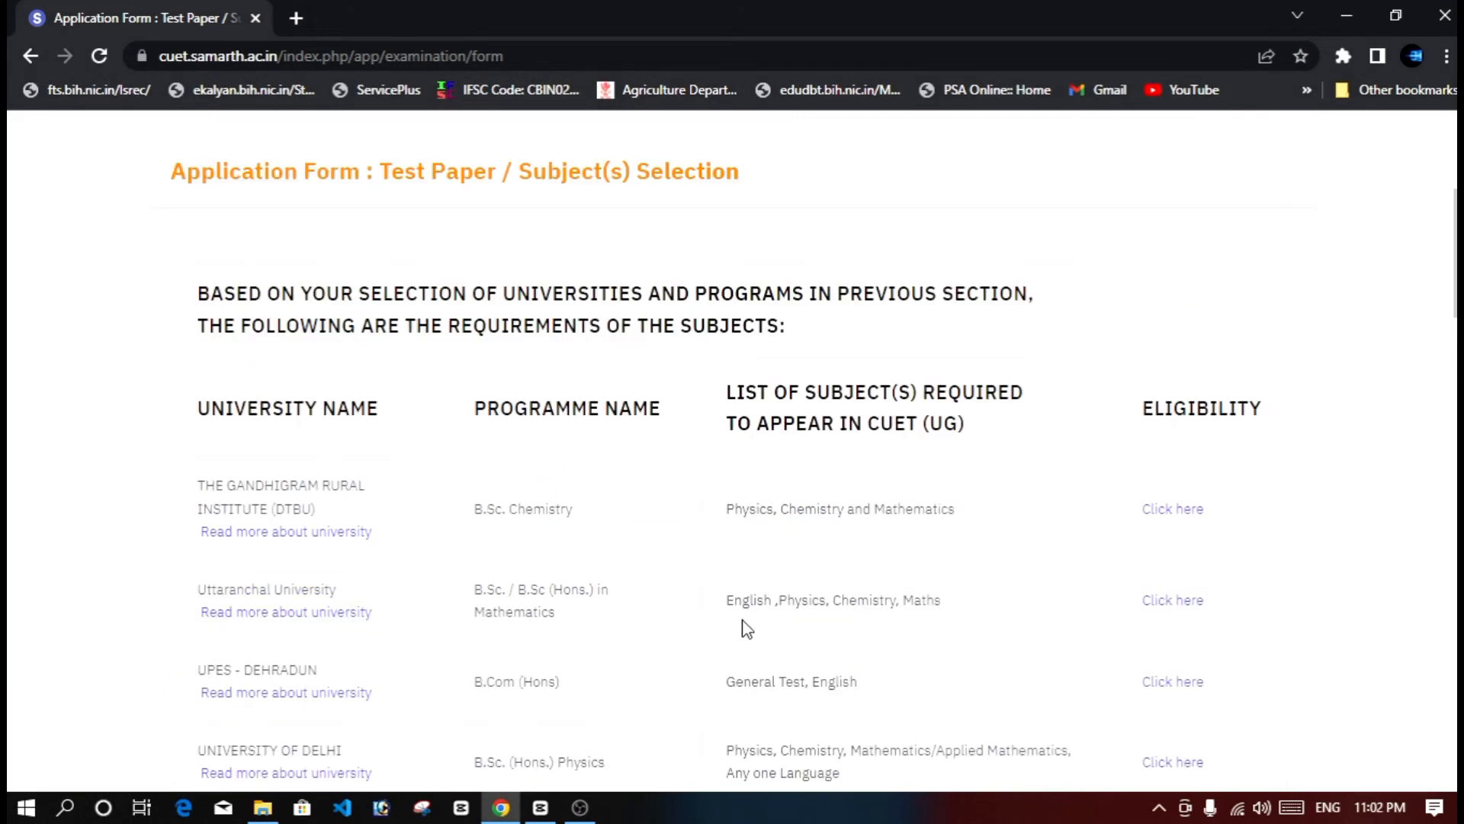
scroll(829, 677, down, 9)
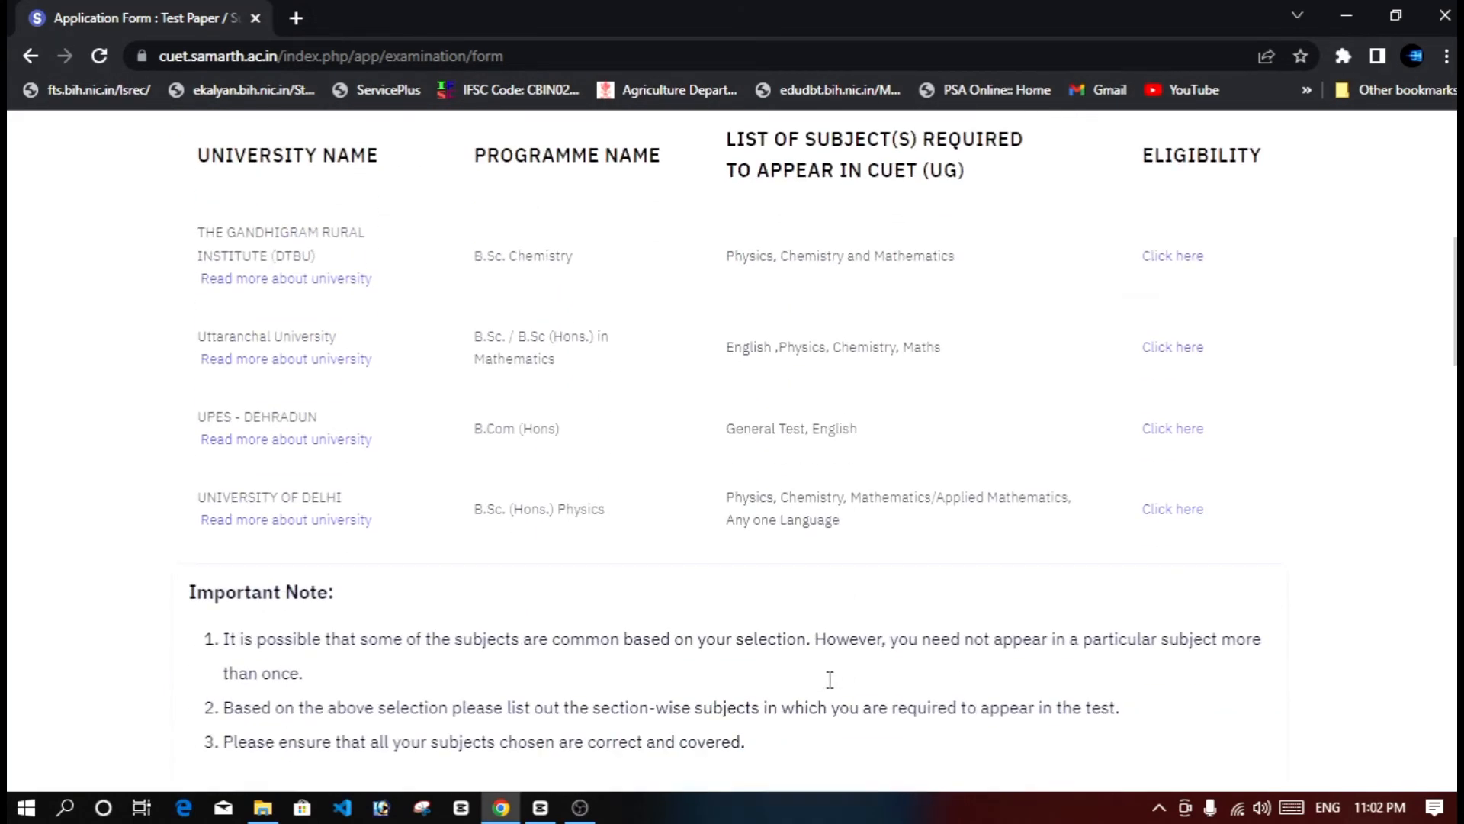
scroll(687, 546, up, 1)
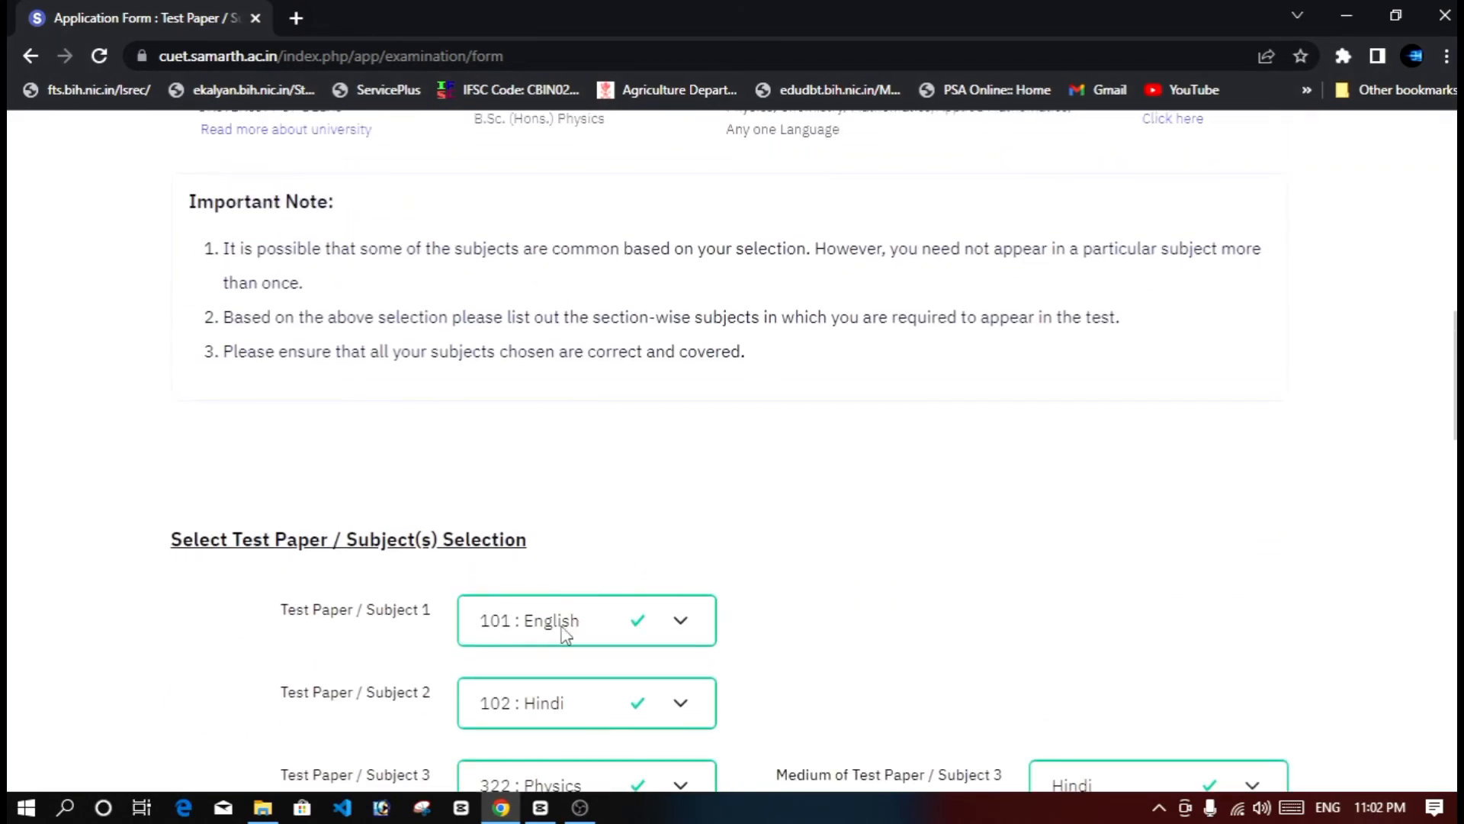
scroll(711, 662, up, 5)
scroll(713, 664, up, 2)
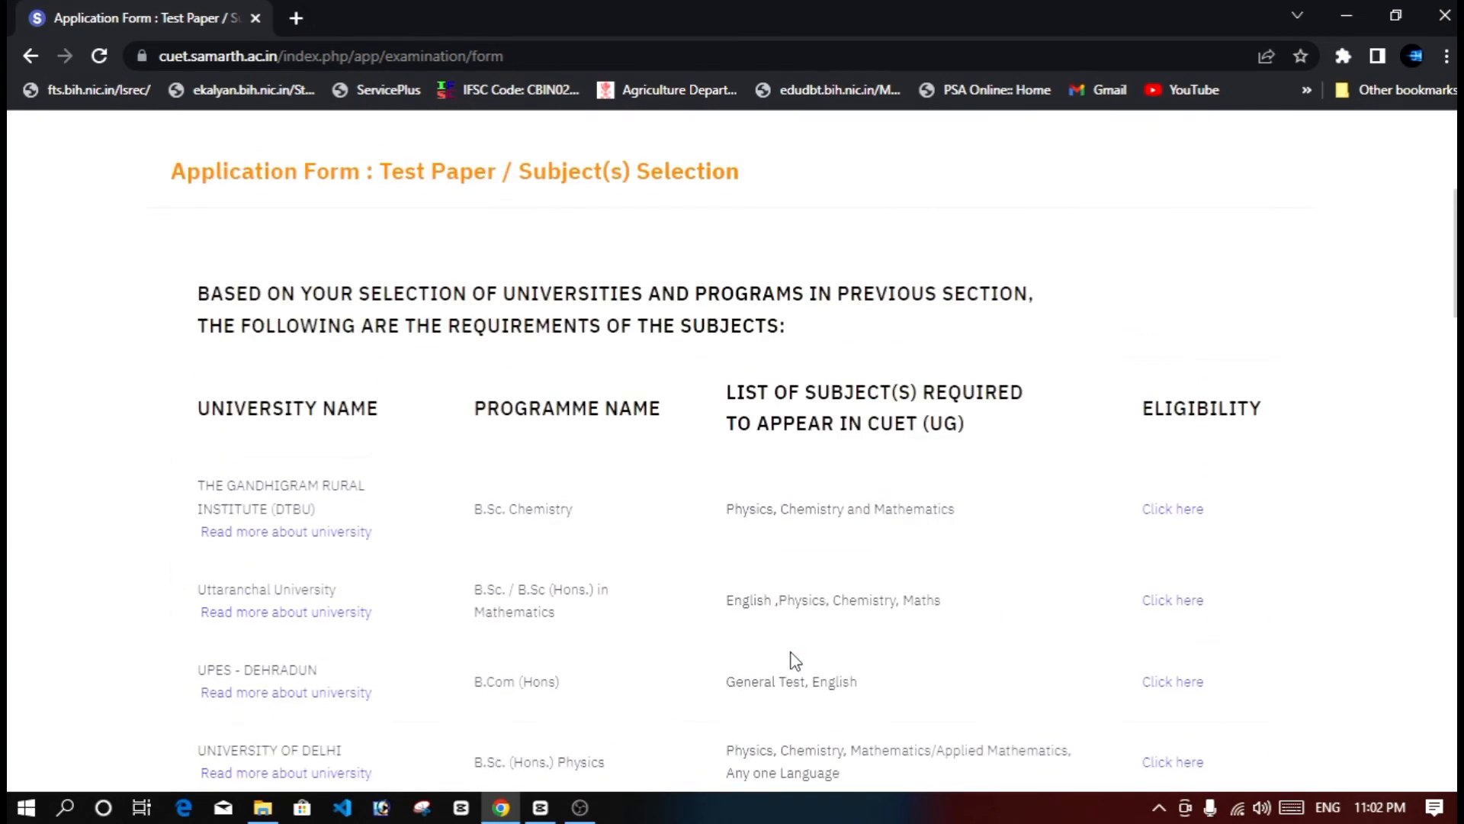
scroll(791, 660, down, 1)
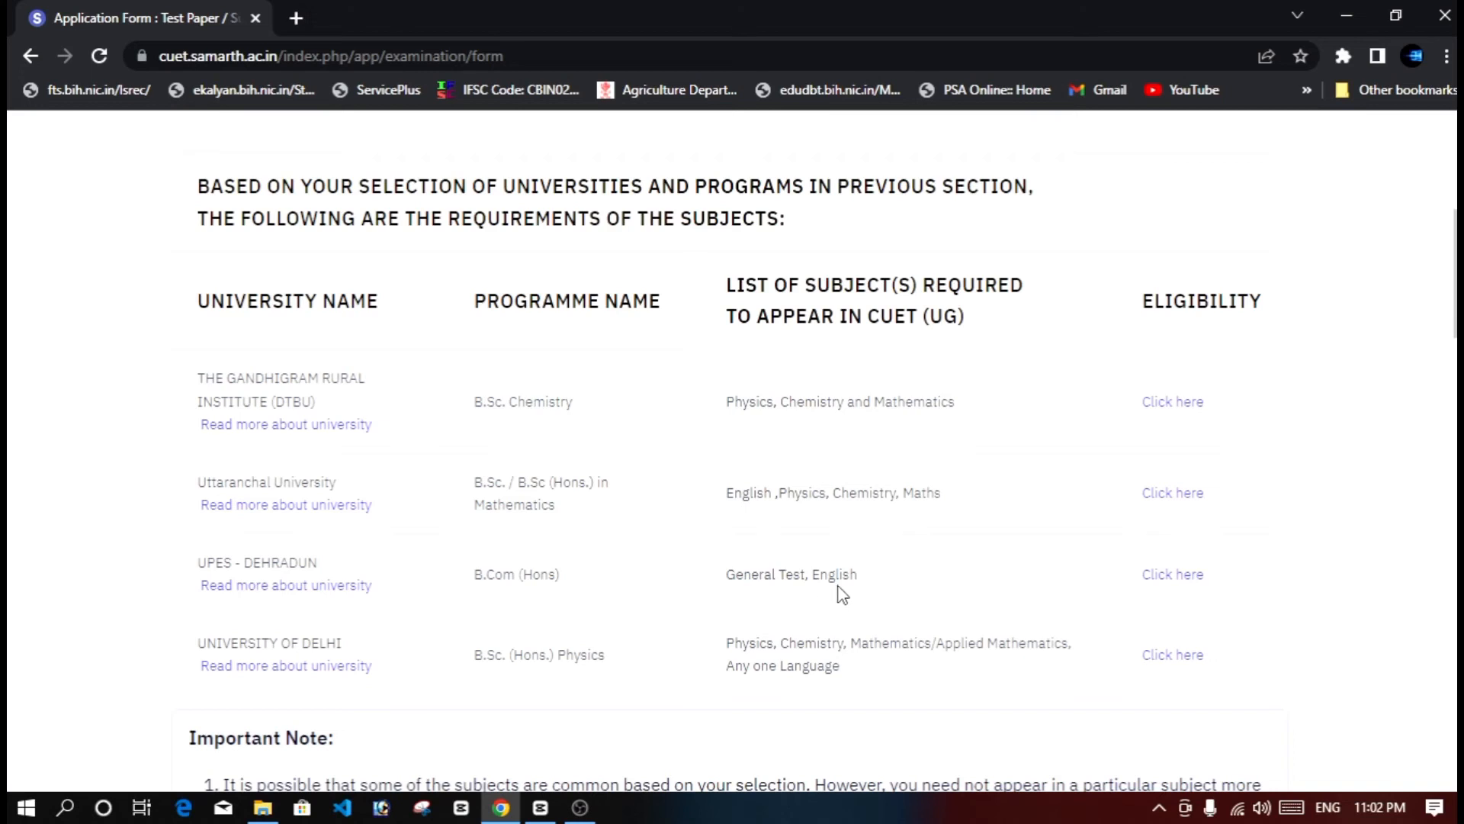
scroll(779, 568, down, 2)
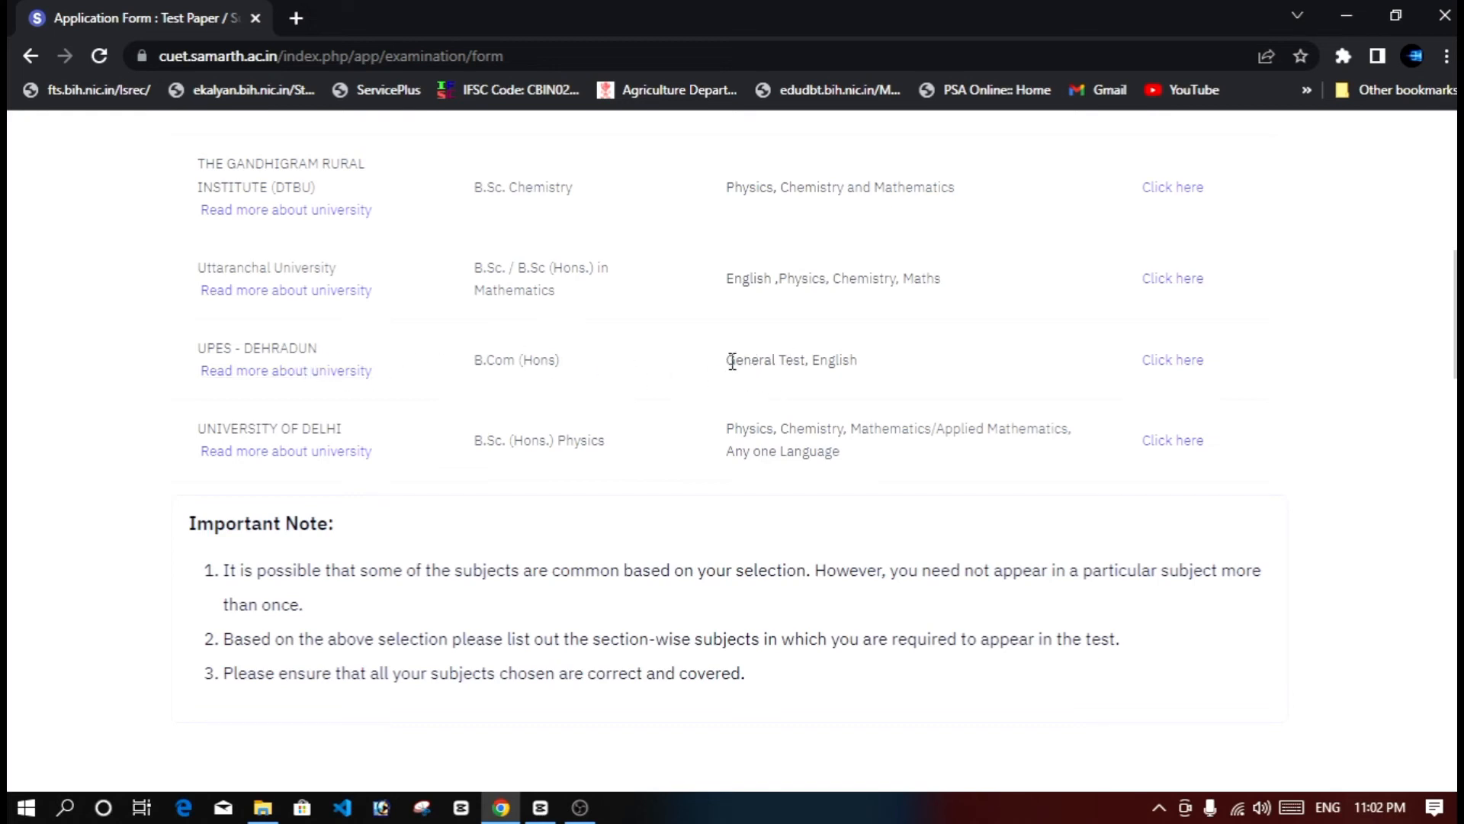
drag(731, 362, 808, 364)
click(707, 395)
scroll(795, 379, down, 2)
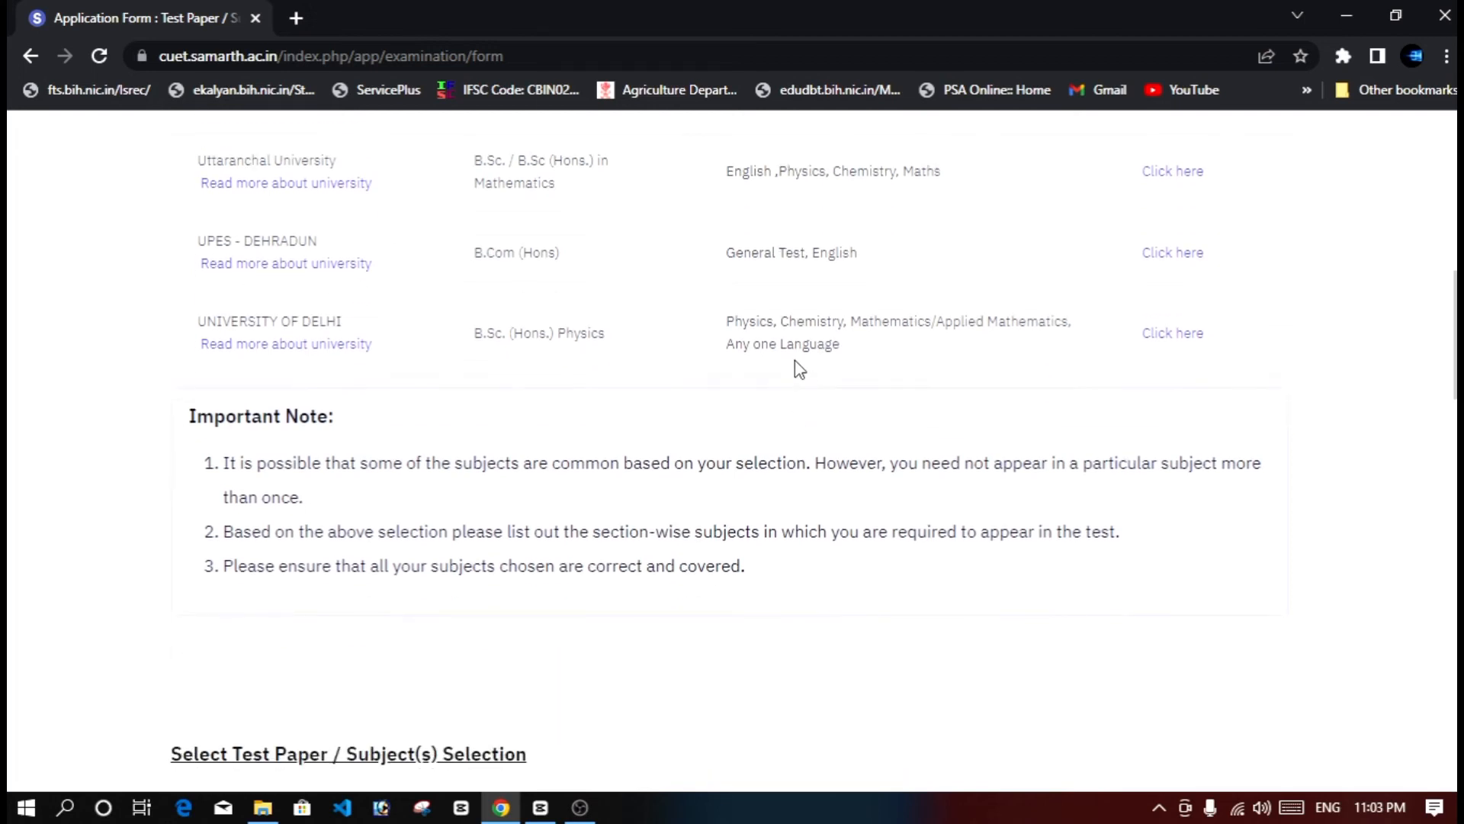
scroll(794, 355, up, 2)
scroll(807, 352, down, 10)
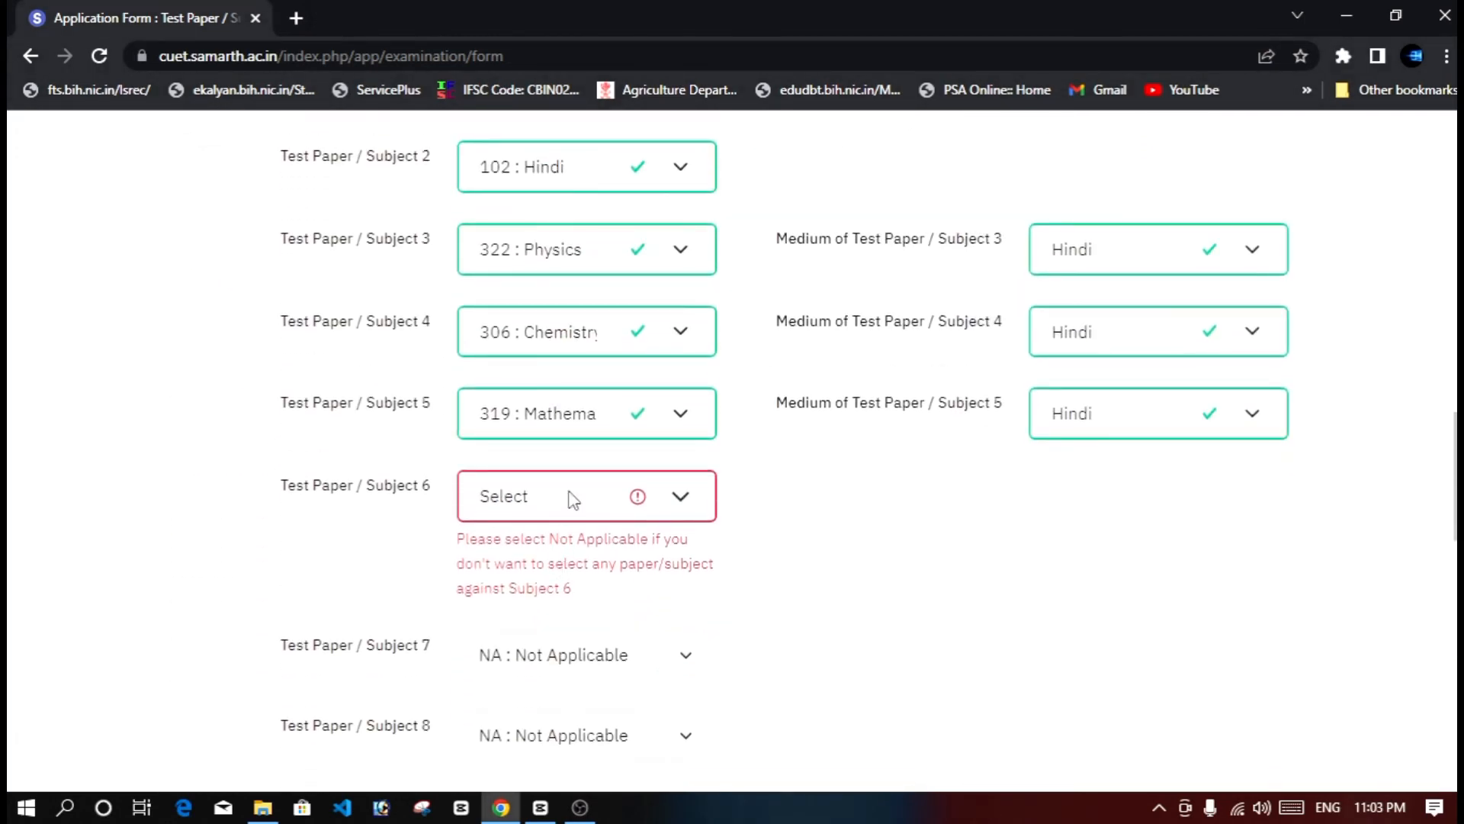
- Select 501 : General Test as Subject 6 with Hindi as its medium
click(574, 500)
click(590, 501)
click(588, 501)
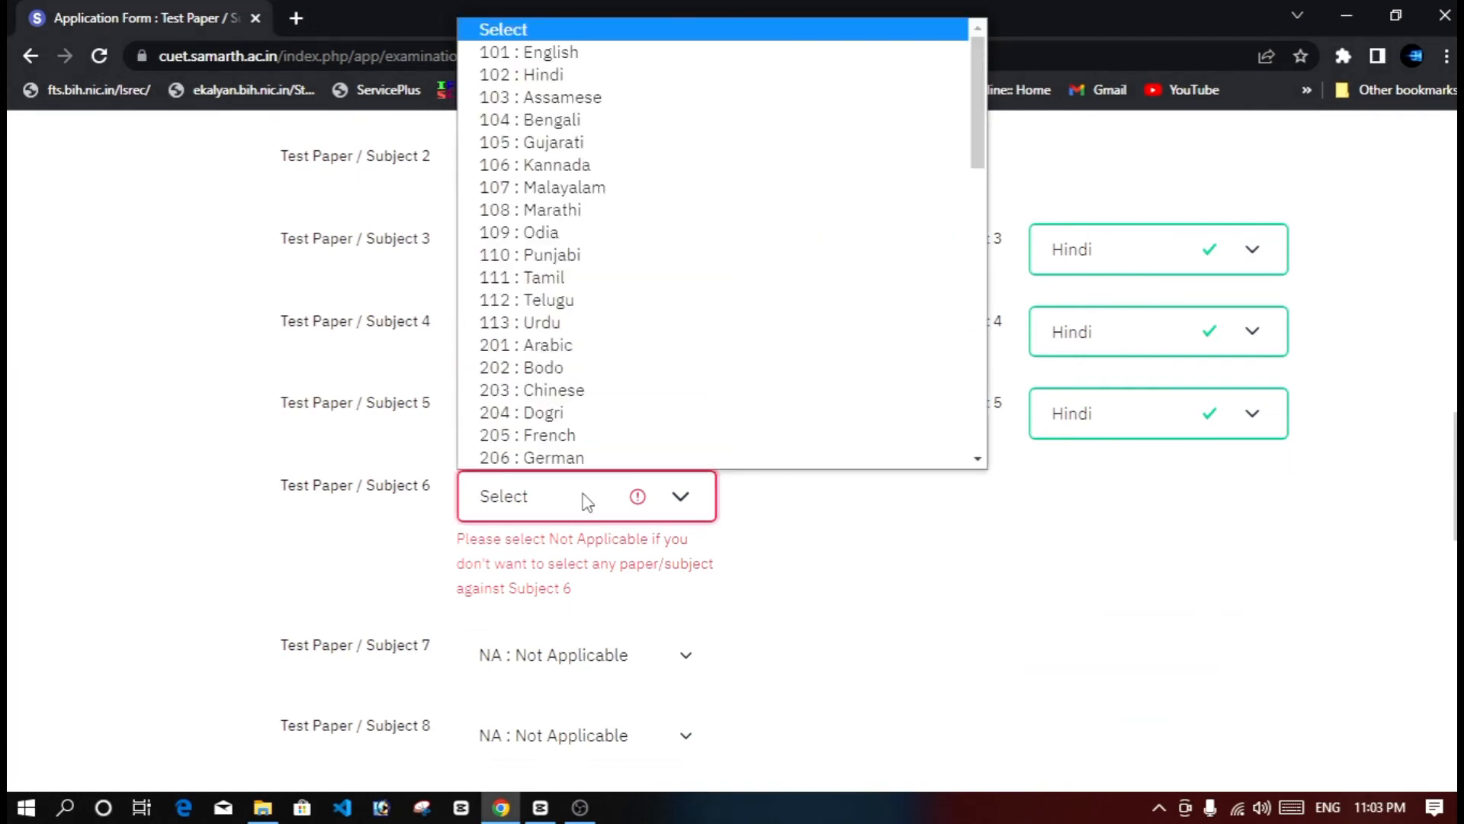
scroll(588, 458, down, 10)
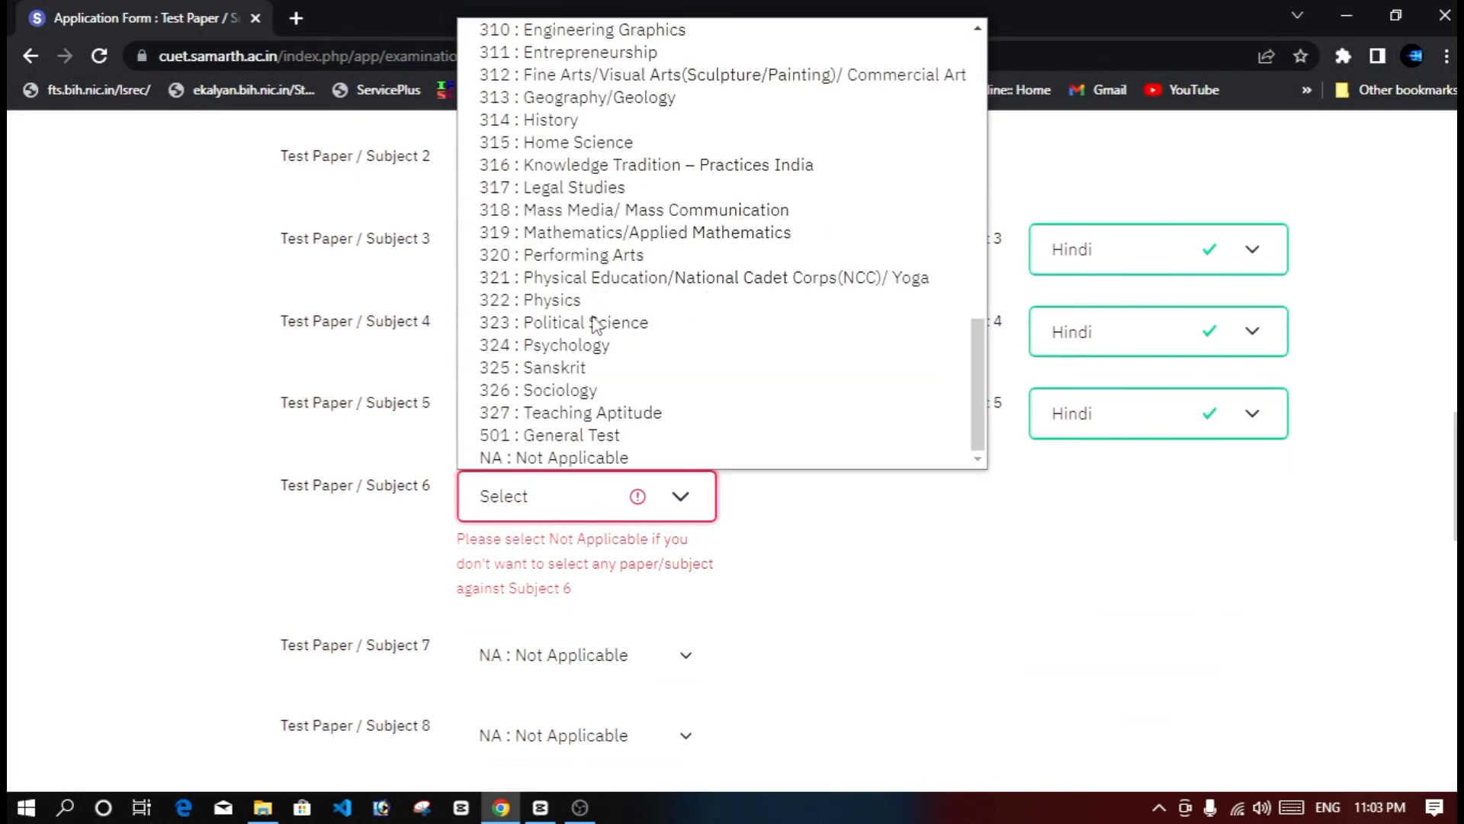
click(585, 435)
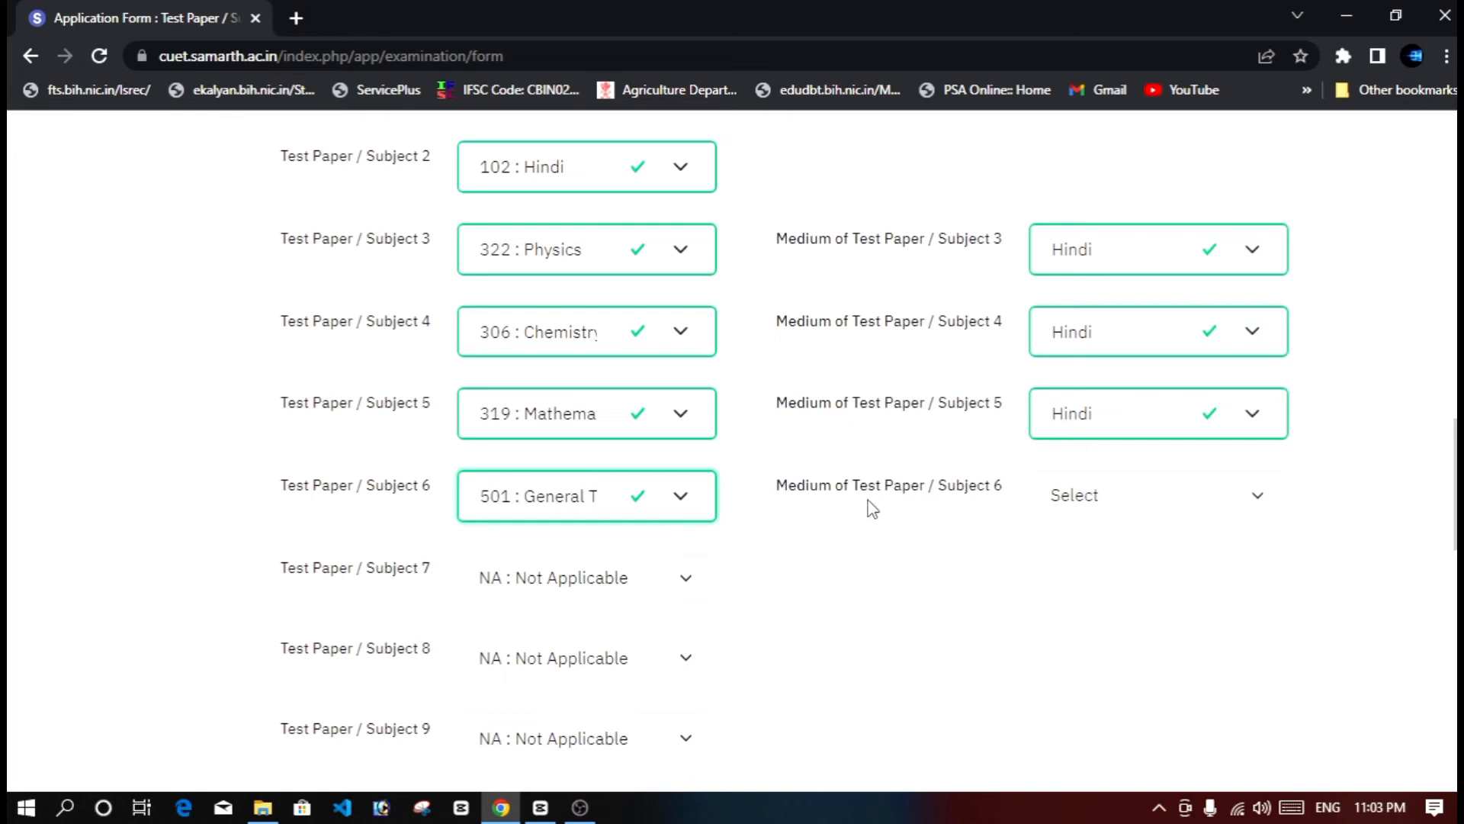
click(1088, 503)
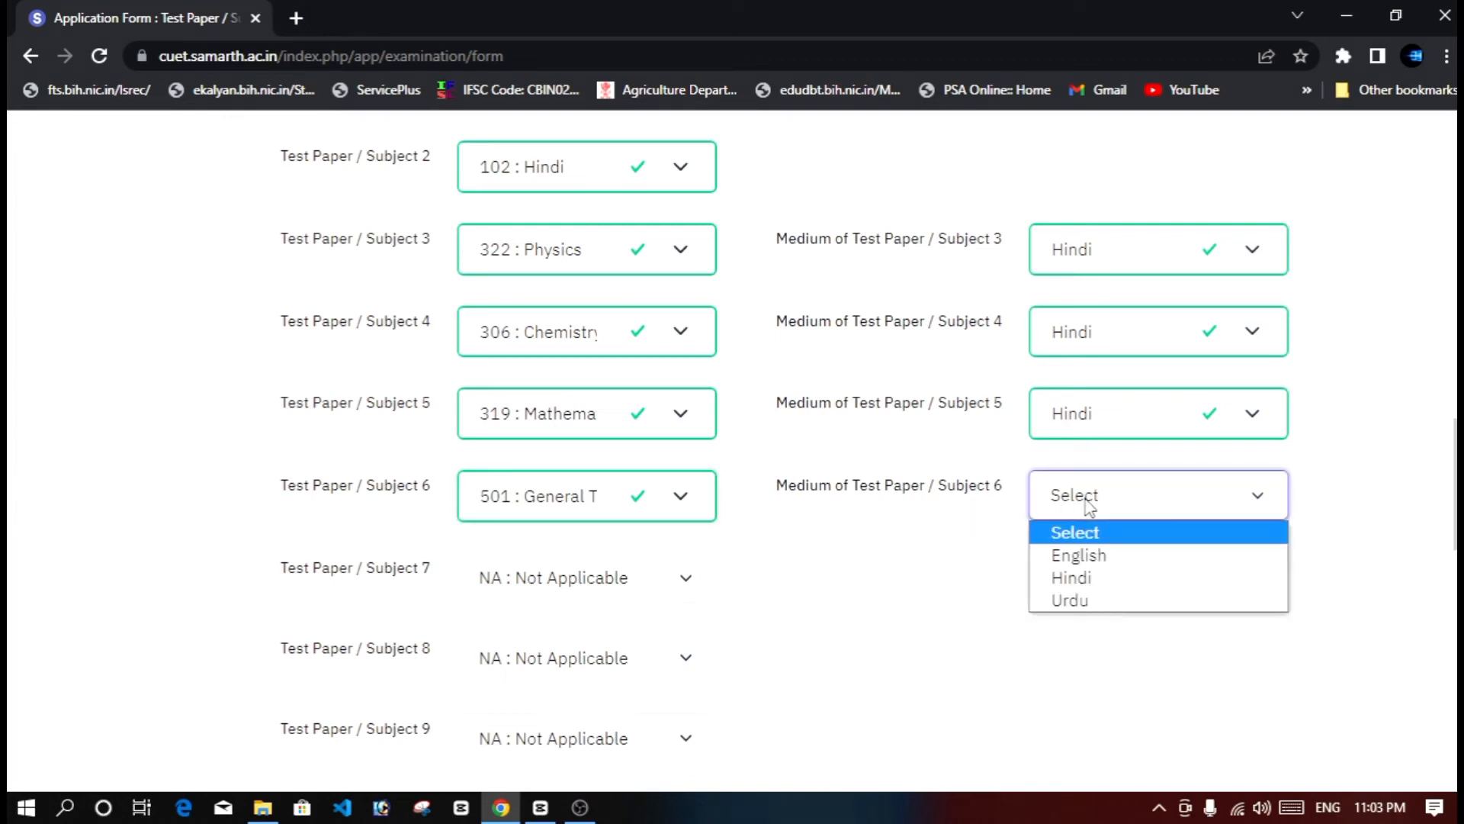
click(1081, 578)
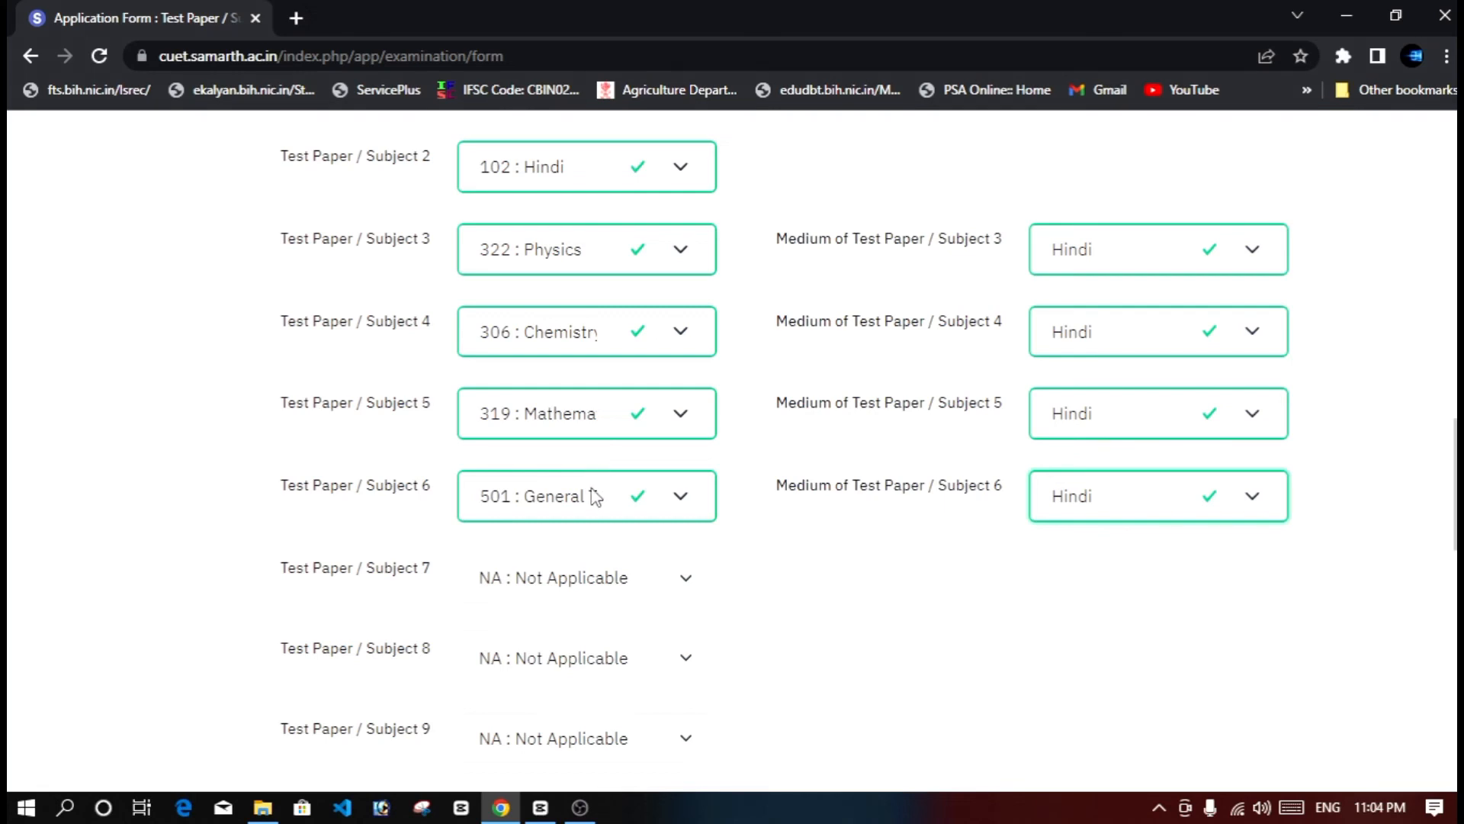
- Save the six test paper selections with the declaration
scroll(805, 483, up, 2)
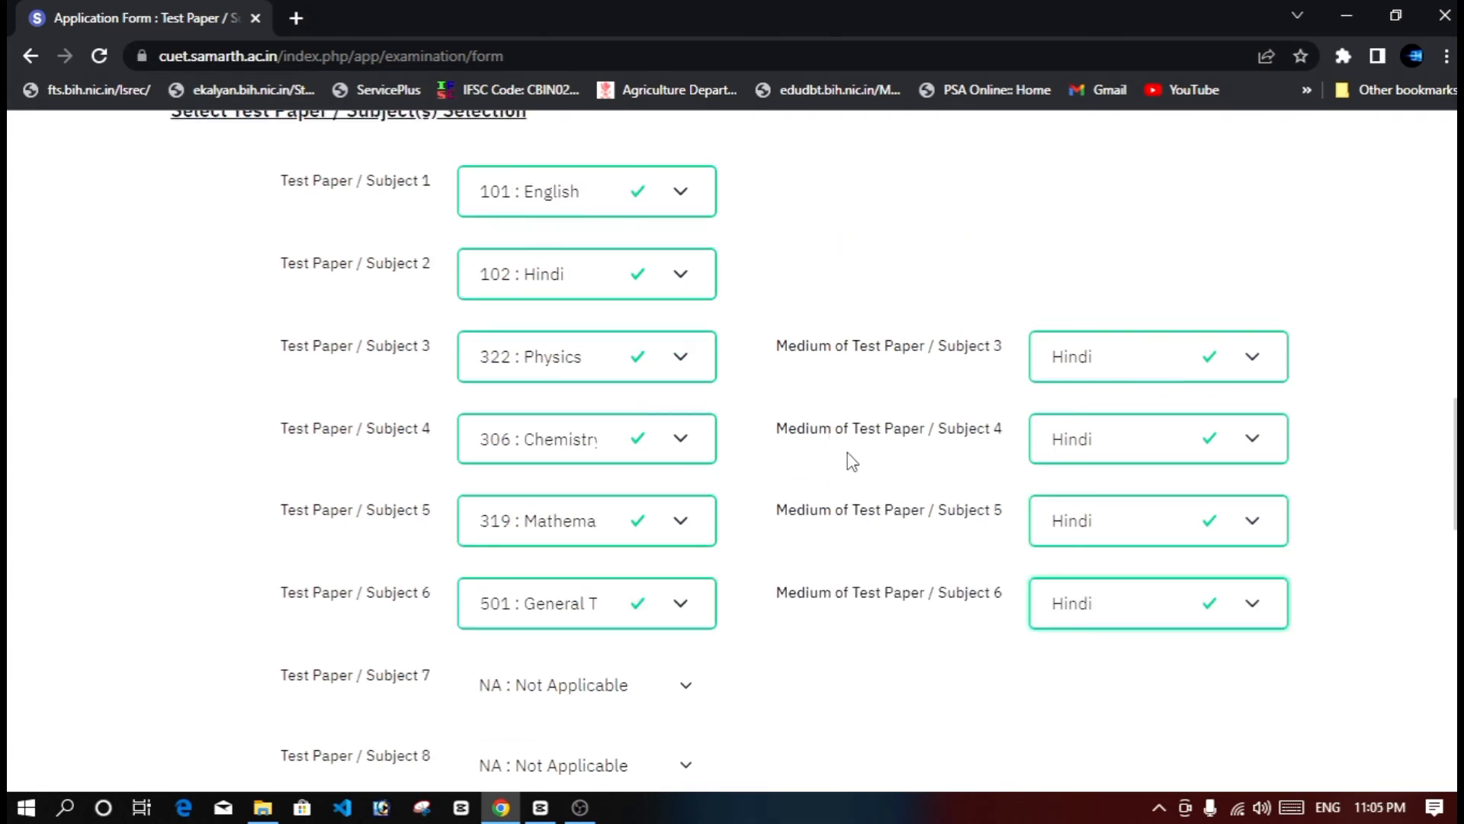
scroll(724, 564, down, 5)
scroll(869, 553, down, 6)
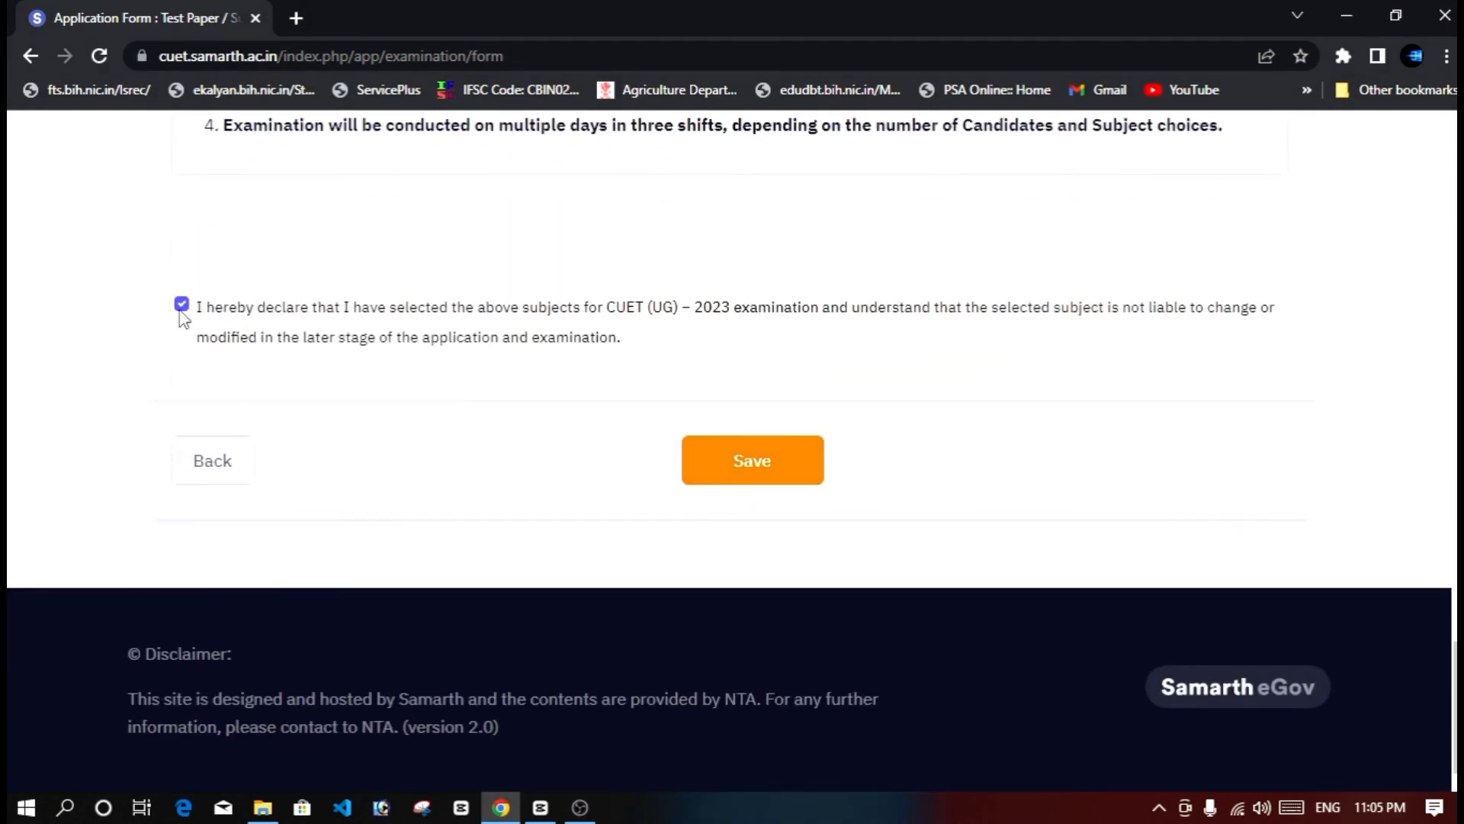
click(759, 480)
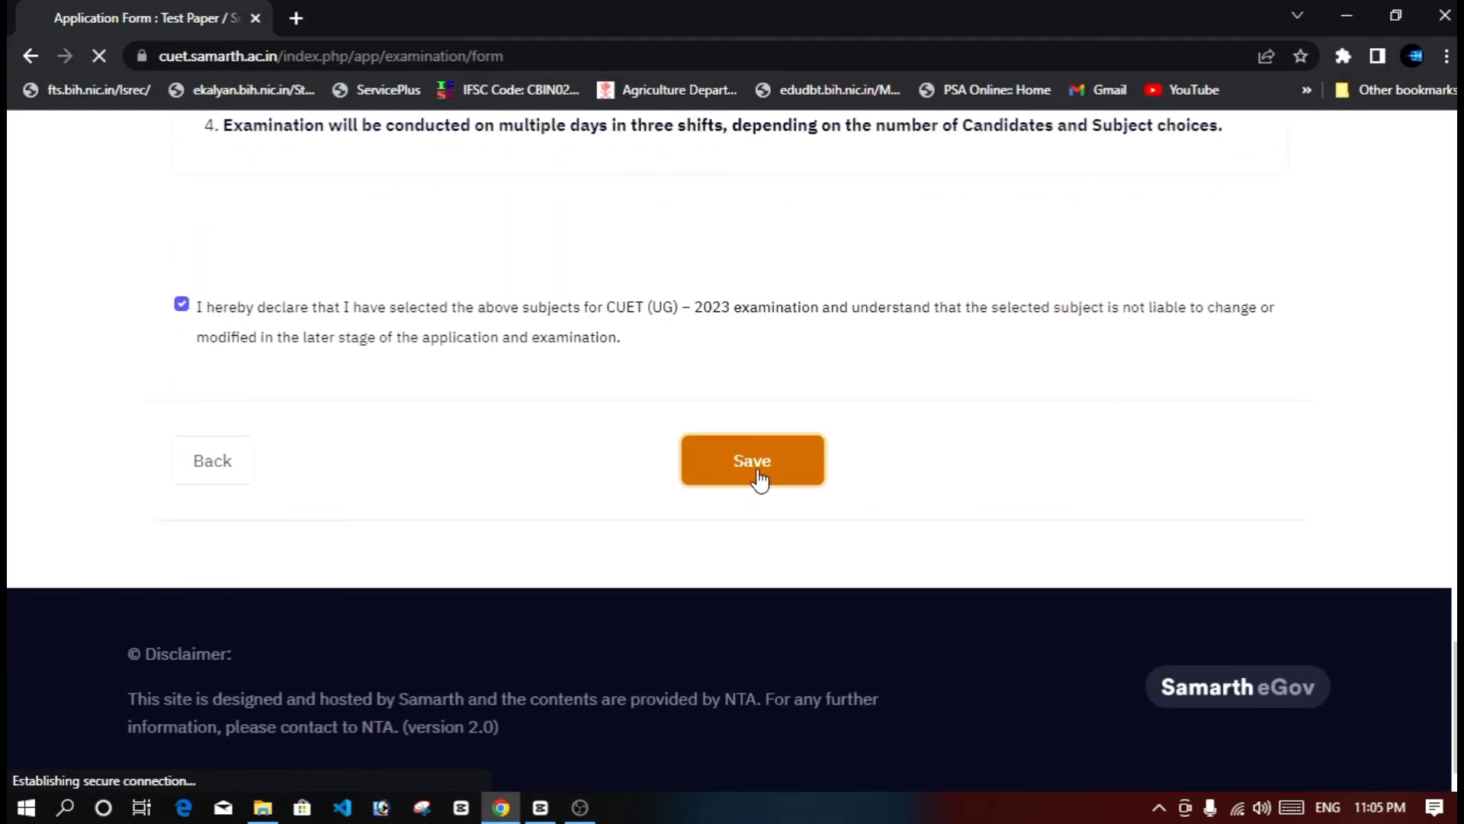
- Scroll through the Review Test Paper / Subject(s) Selection page listing all six papers
scroll(831, 547, down, 6)
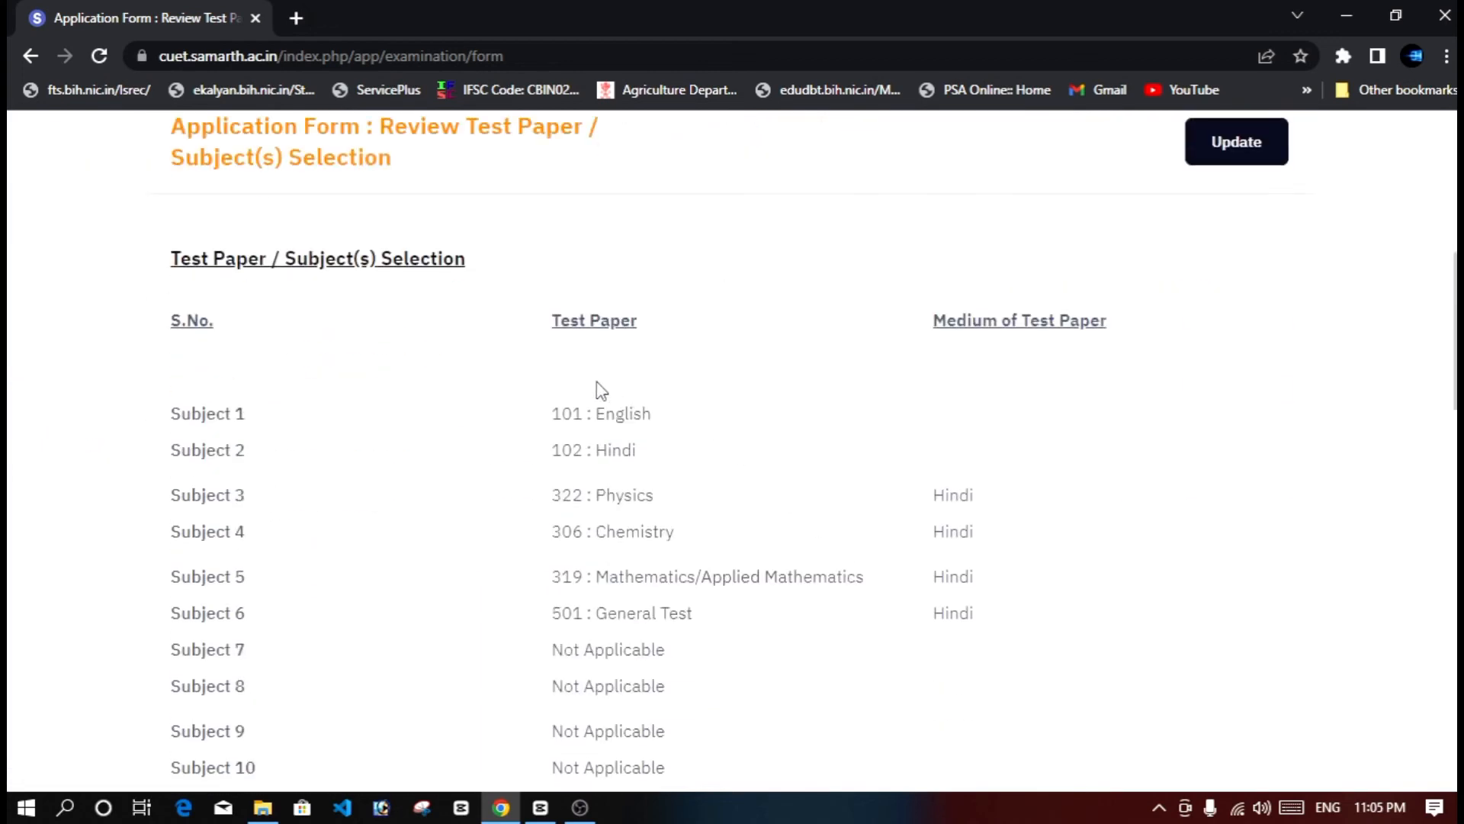
scroll(671, 351, down, 3)
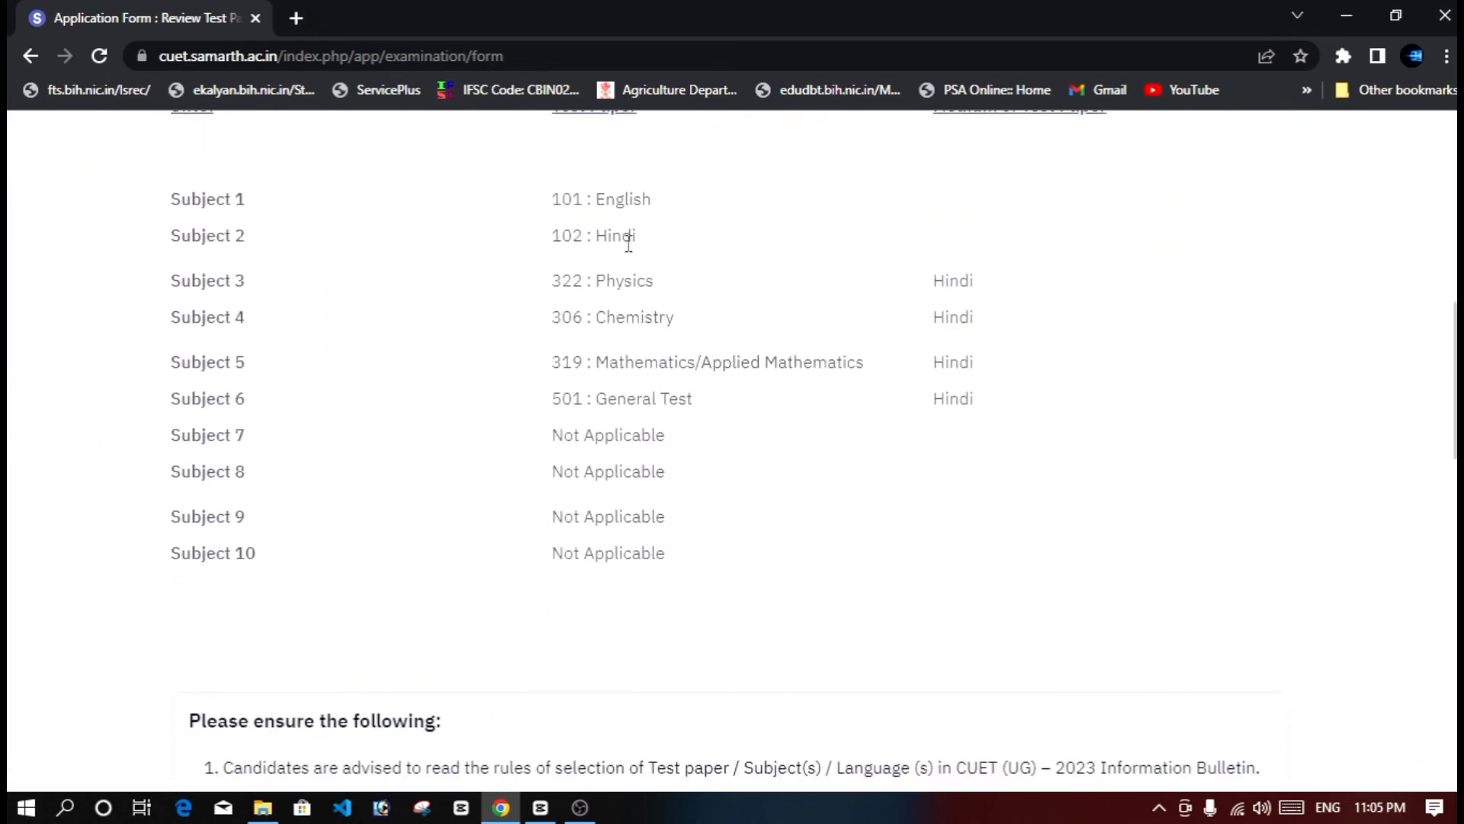
scroll(573, 347, down, 3)
scroll(628, 278, up, 4)
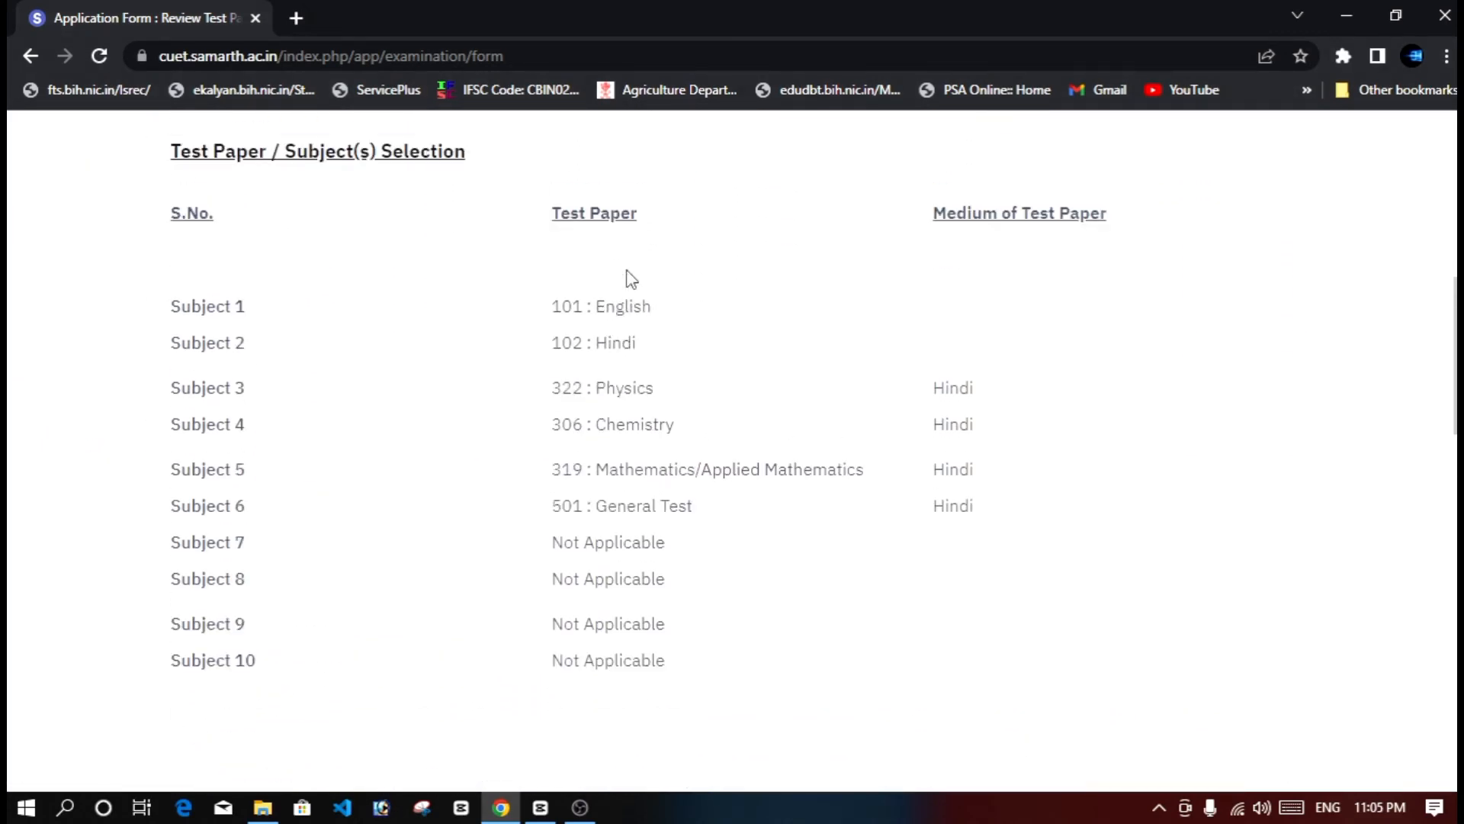
scroll(644, 399, down, 3)
scroll(653, 262, up, 2)
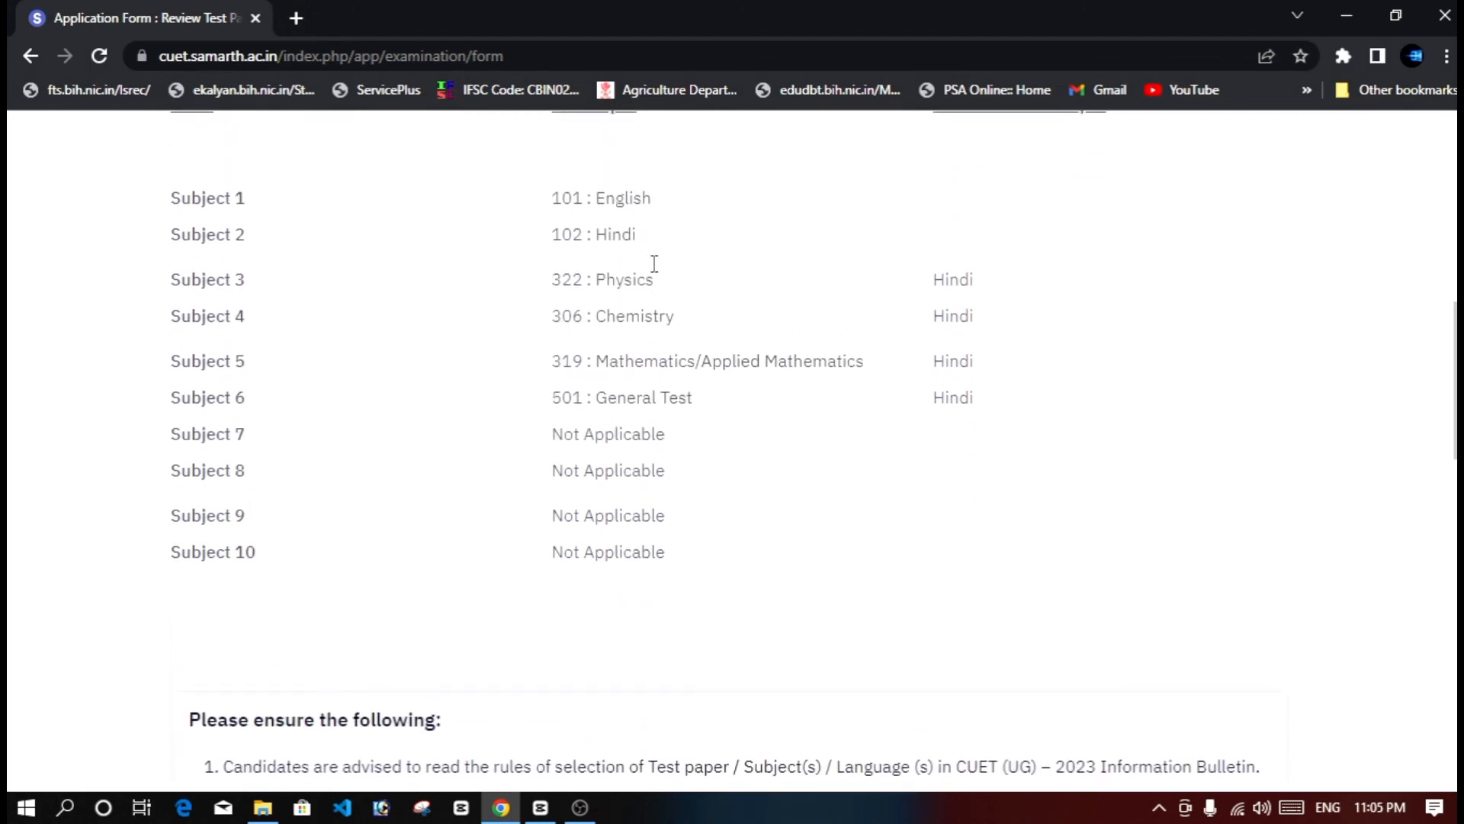
scroll(650, 379, down, 5)
scroll(681, 408, down, 10)
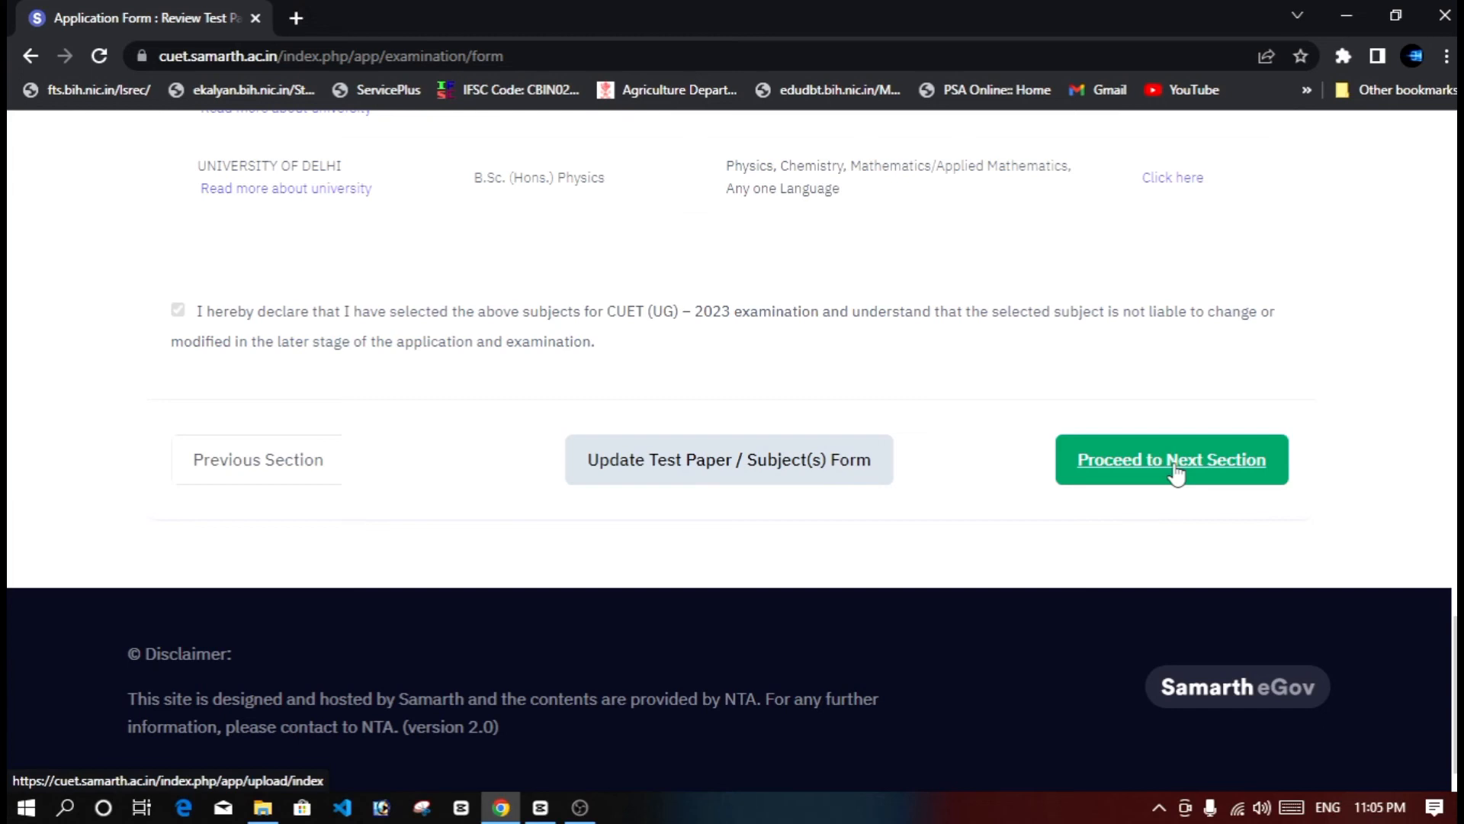
- Continue to Upload Documents and bring the photograph, signature and OBC-NCL certificate rows into view
click(1175, 474)
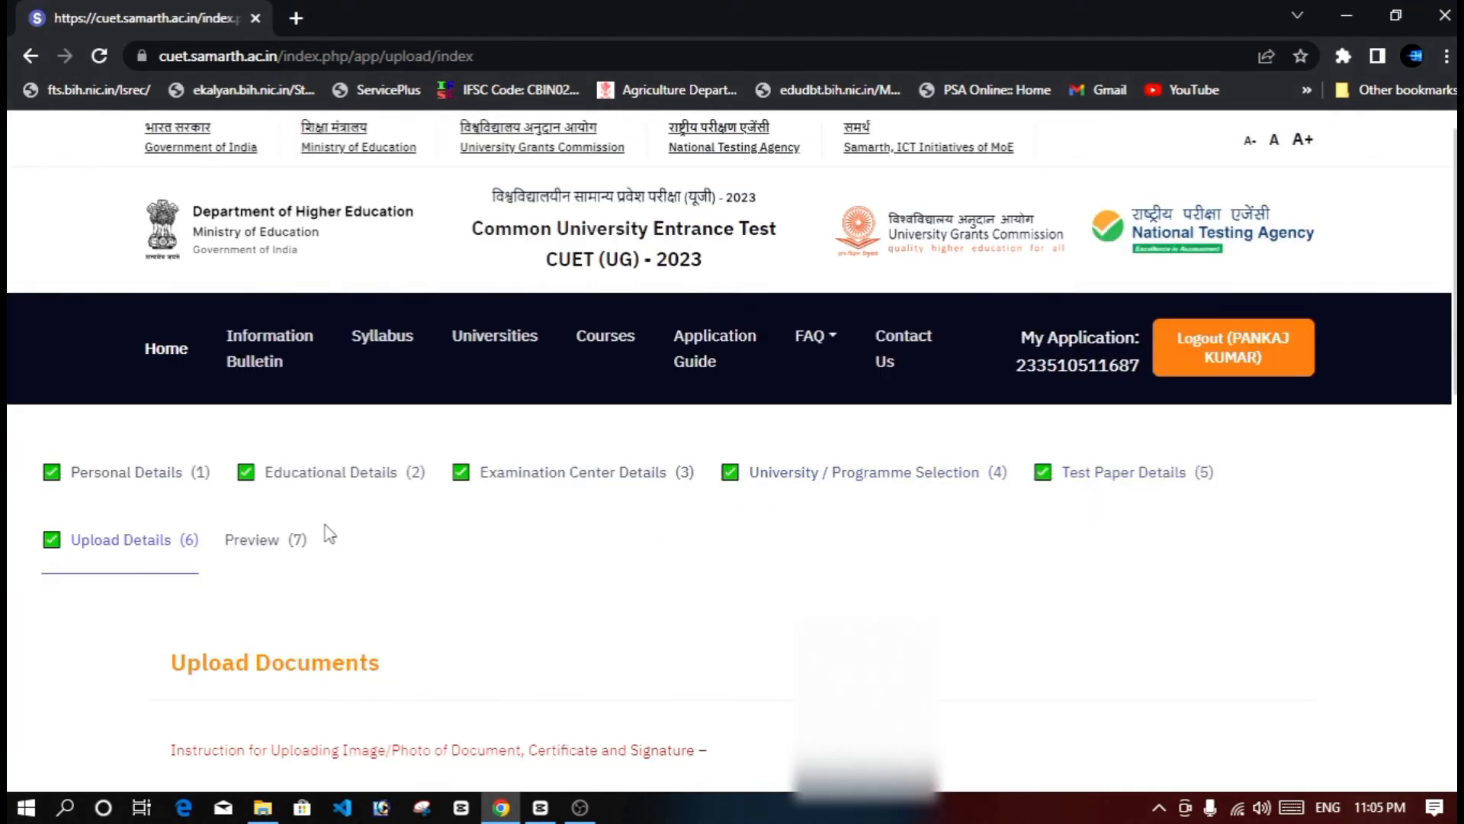
scroll(425, 533, down, 4)
scroll(428, 524, up, 4)
scroll(255, 521, down, 1)
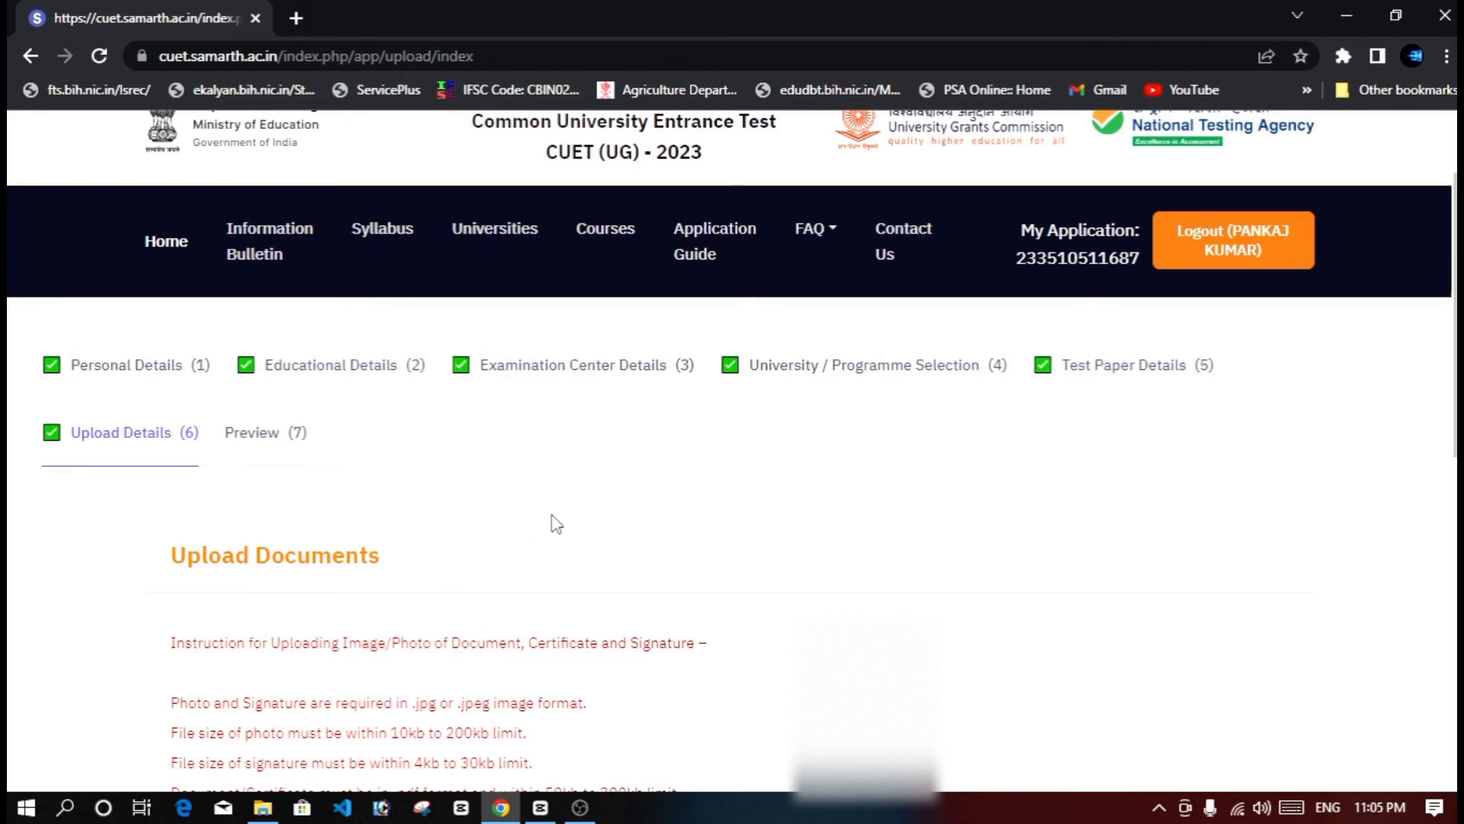
scroll(473, 458, down, 3)
scroll(673, 602, down, 3)
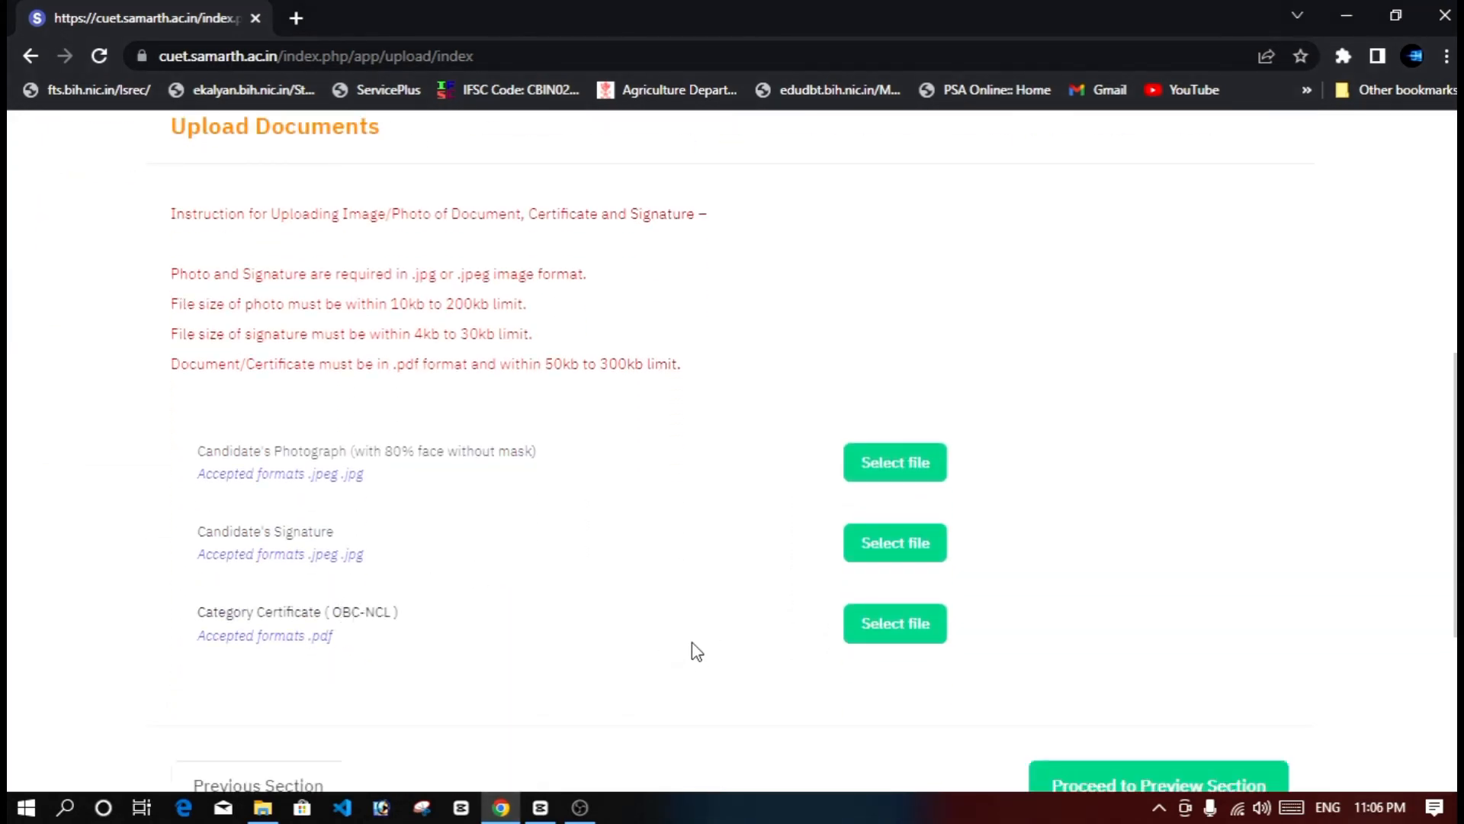
scroll(359, 500, up, 3)
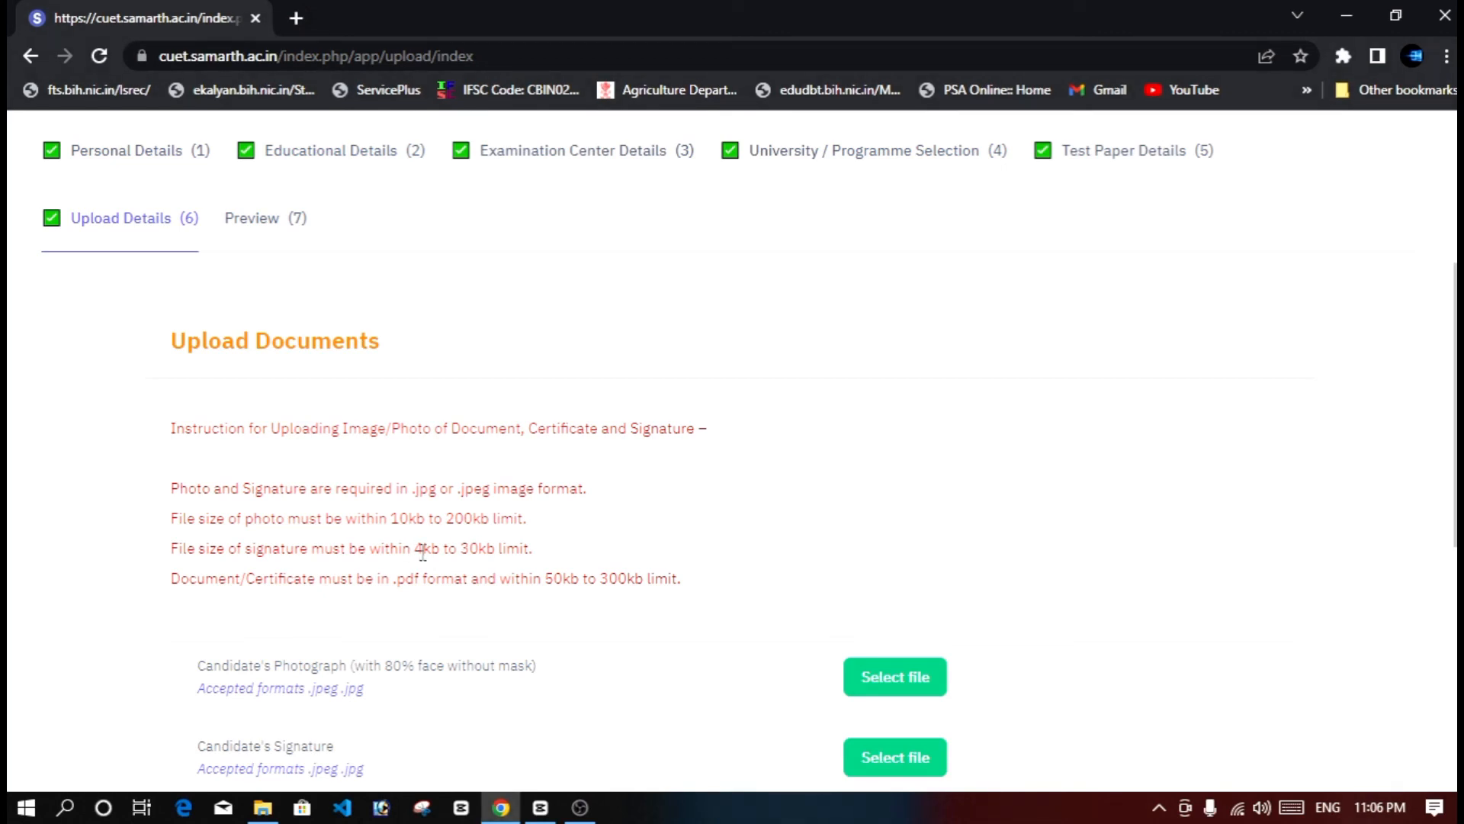
scroll(325, 494, down, 3)
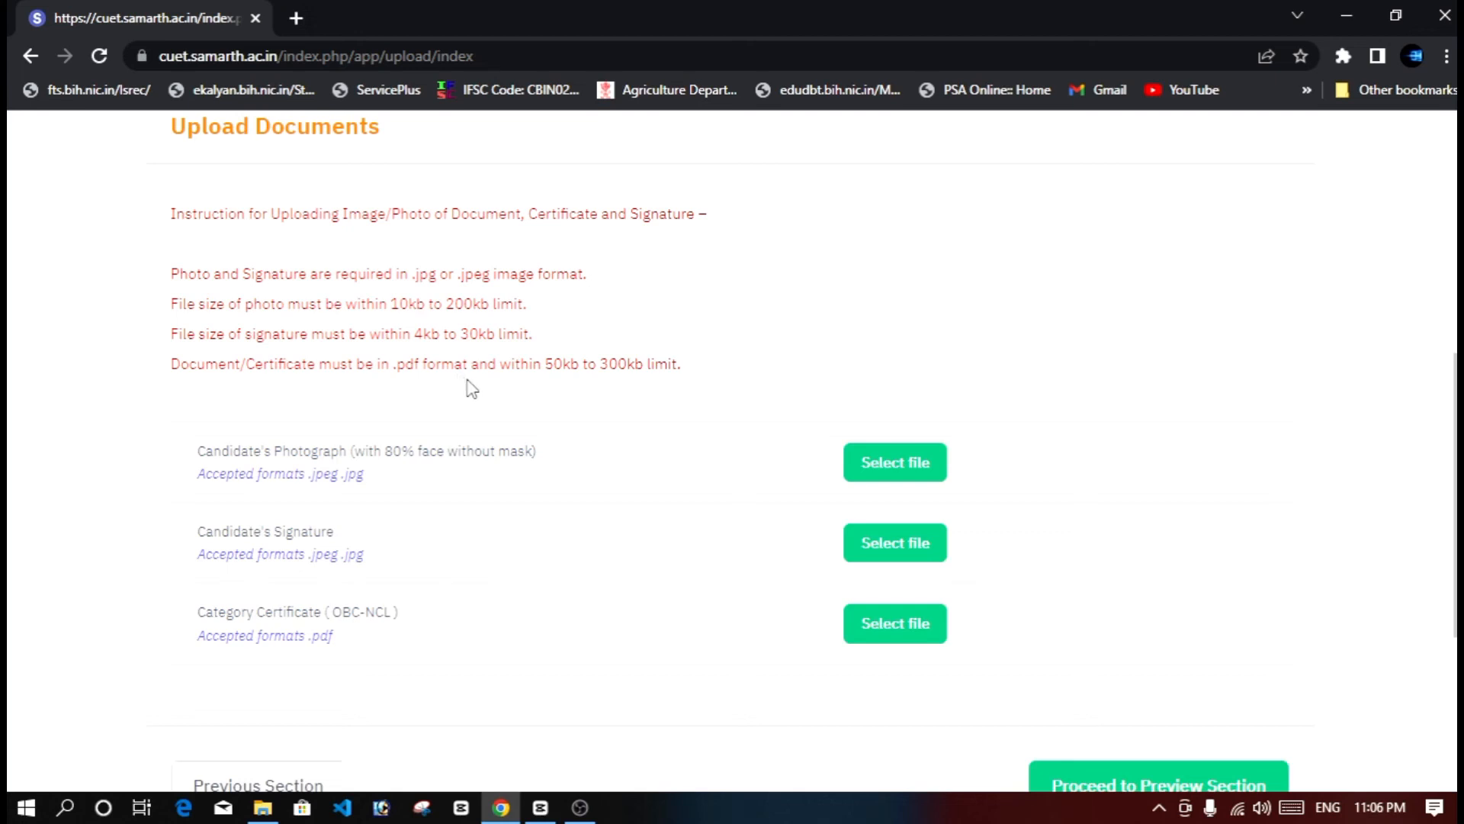
scroll(480, 396, down, 3)
scroll(496, 409, up, 3)
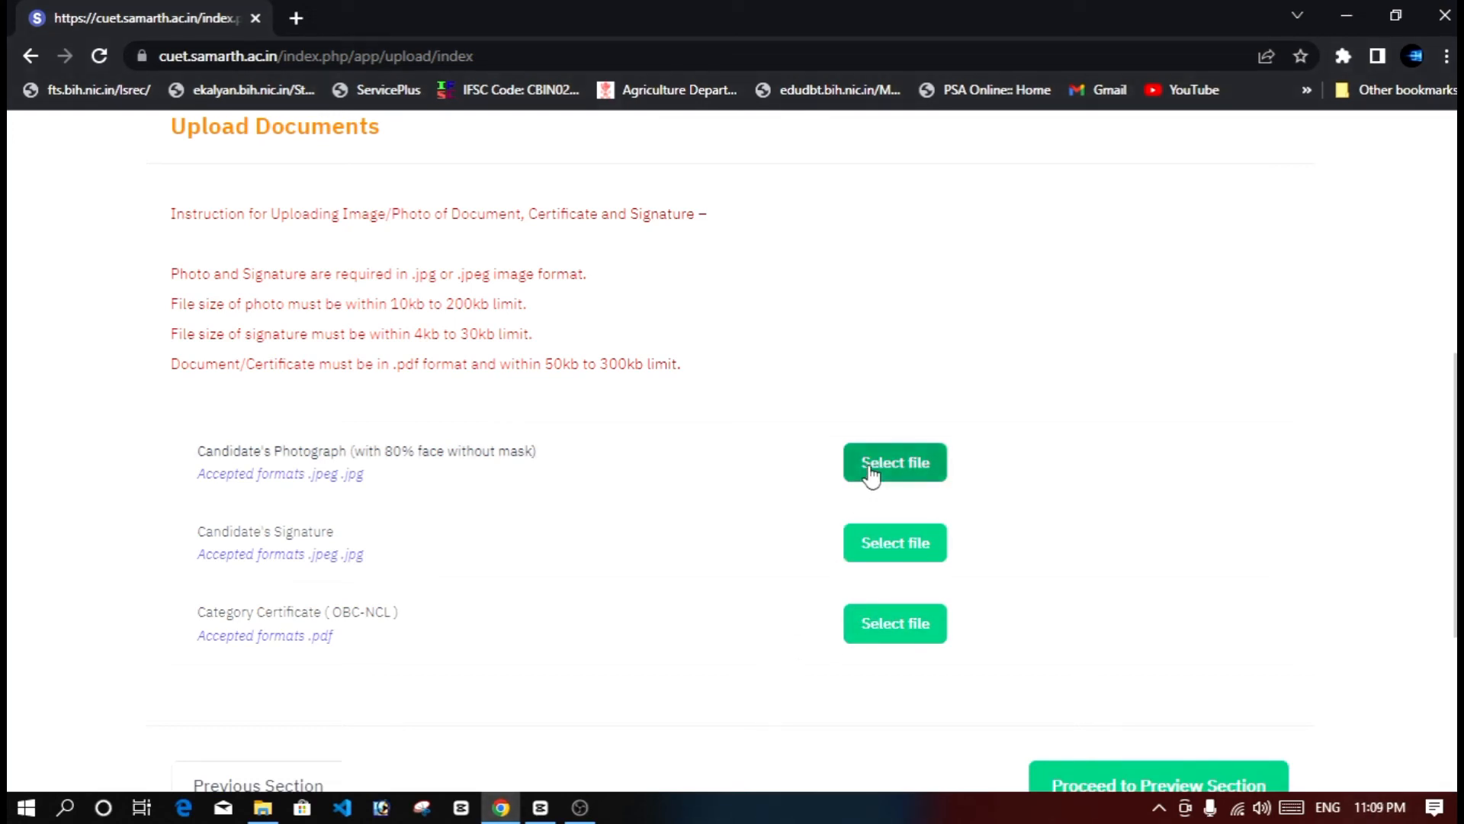
- Upload the Photo image, SIGN image and NCL Certificate.pdf as photograph, signature and category certificate
click(872, 471)
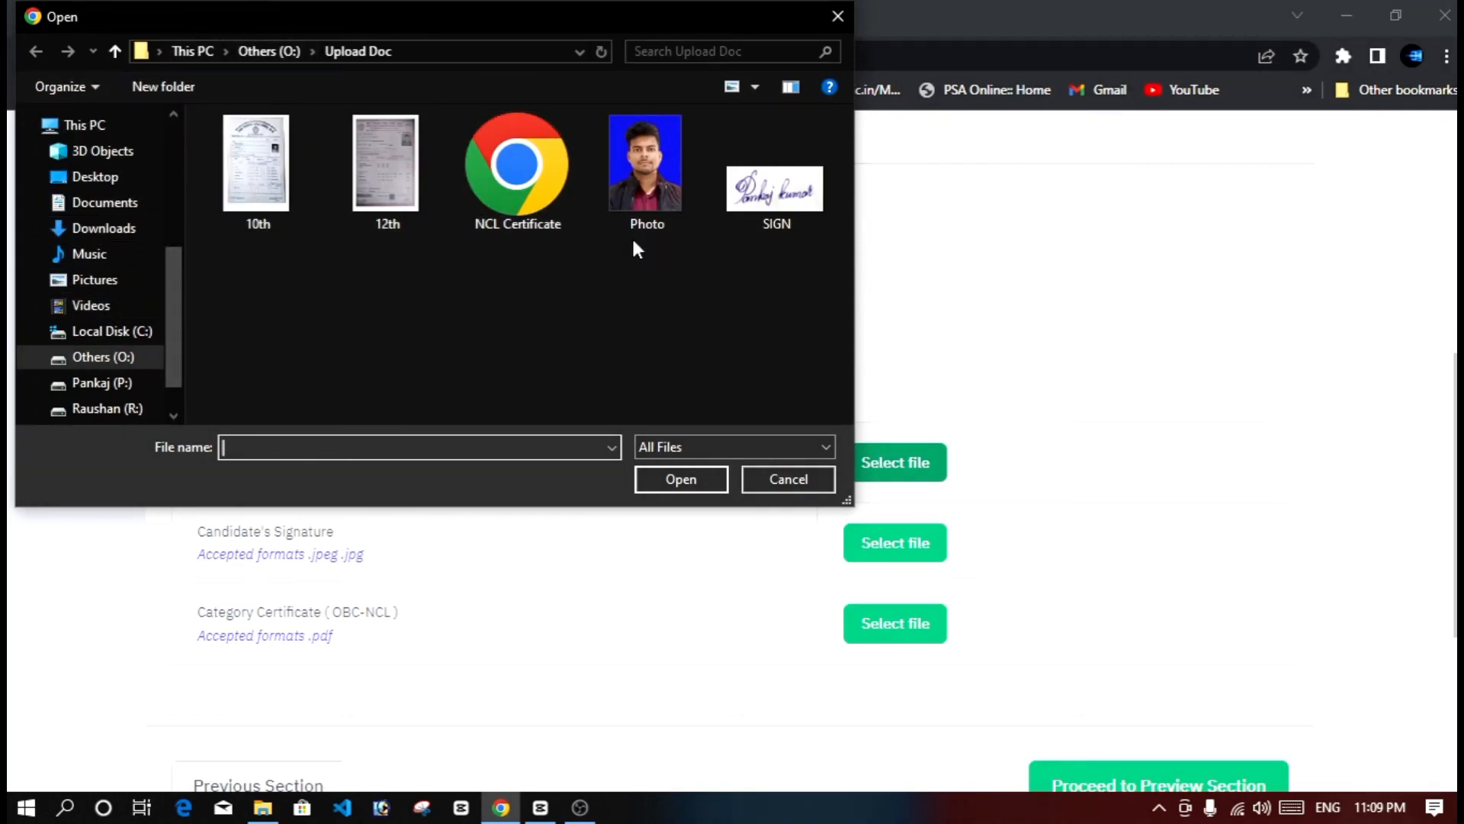
click(643, 200)
double_click(642, 200)
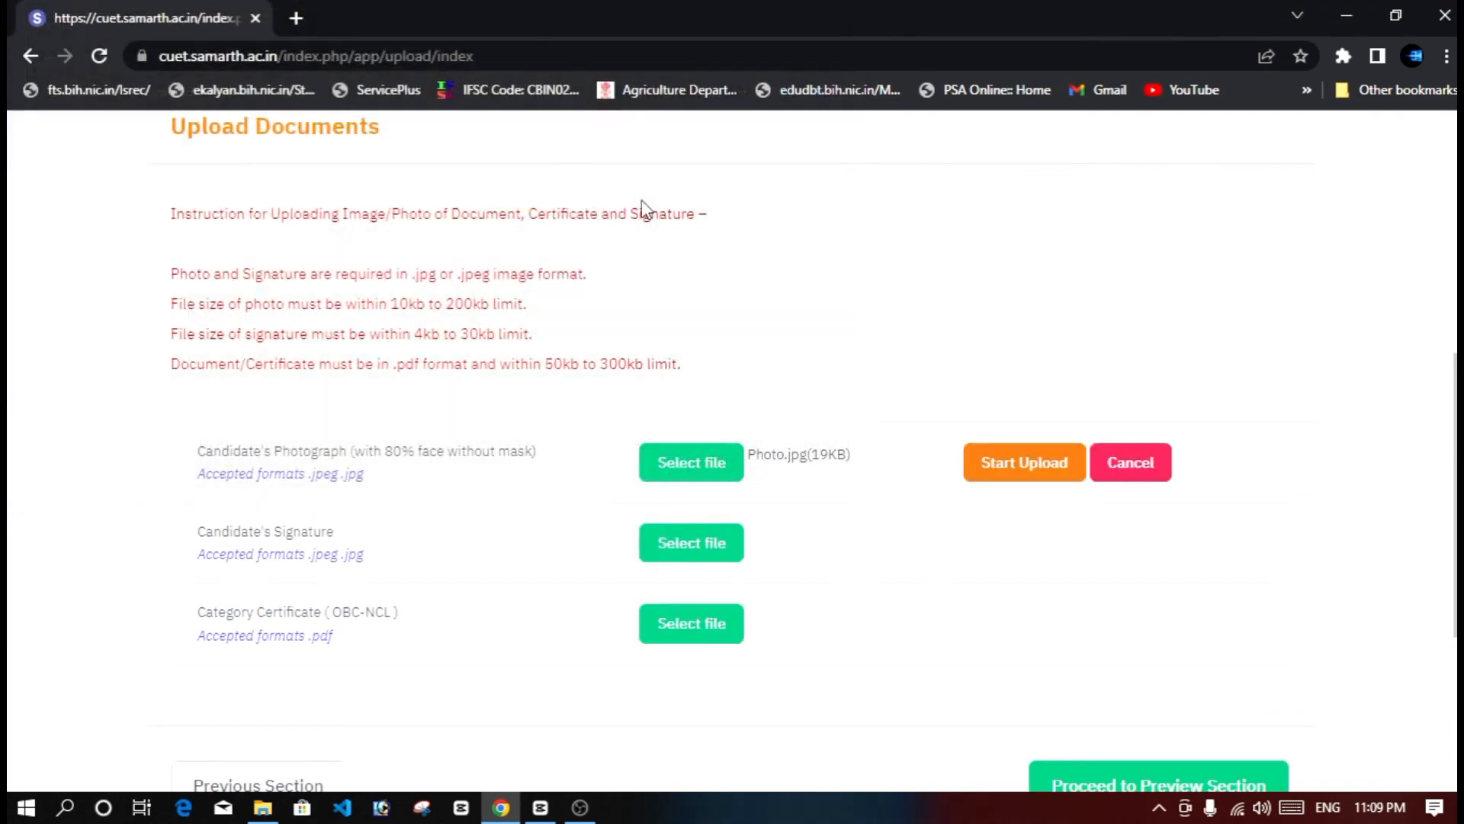
click(1014, 466)
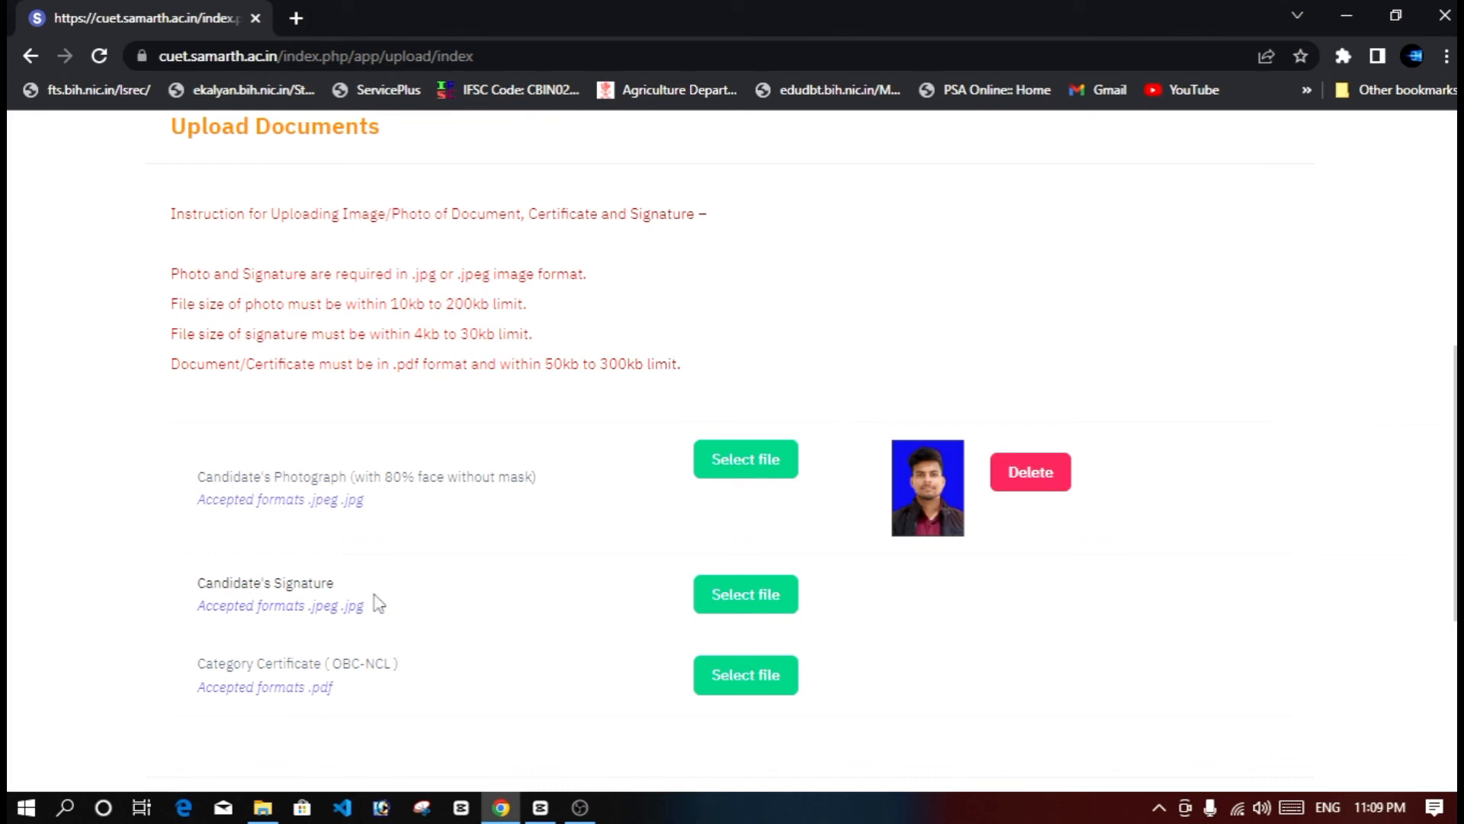
click(760, 605)
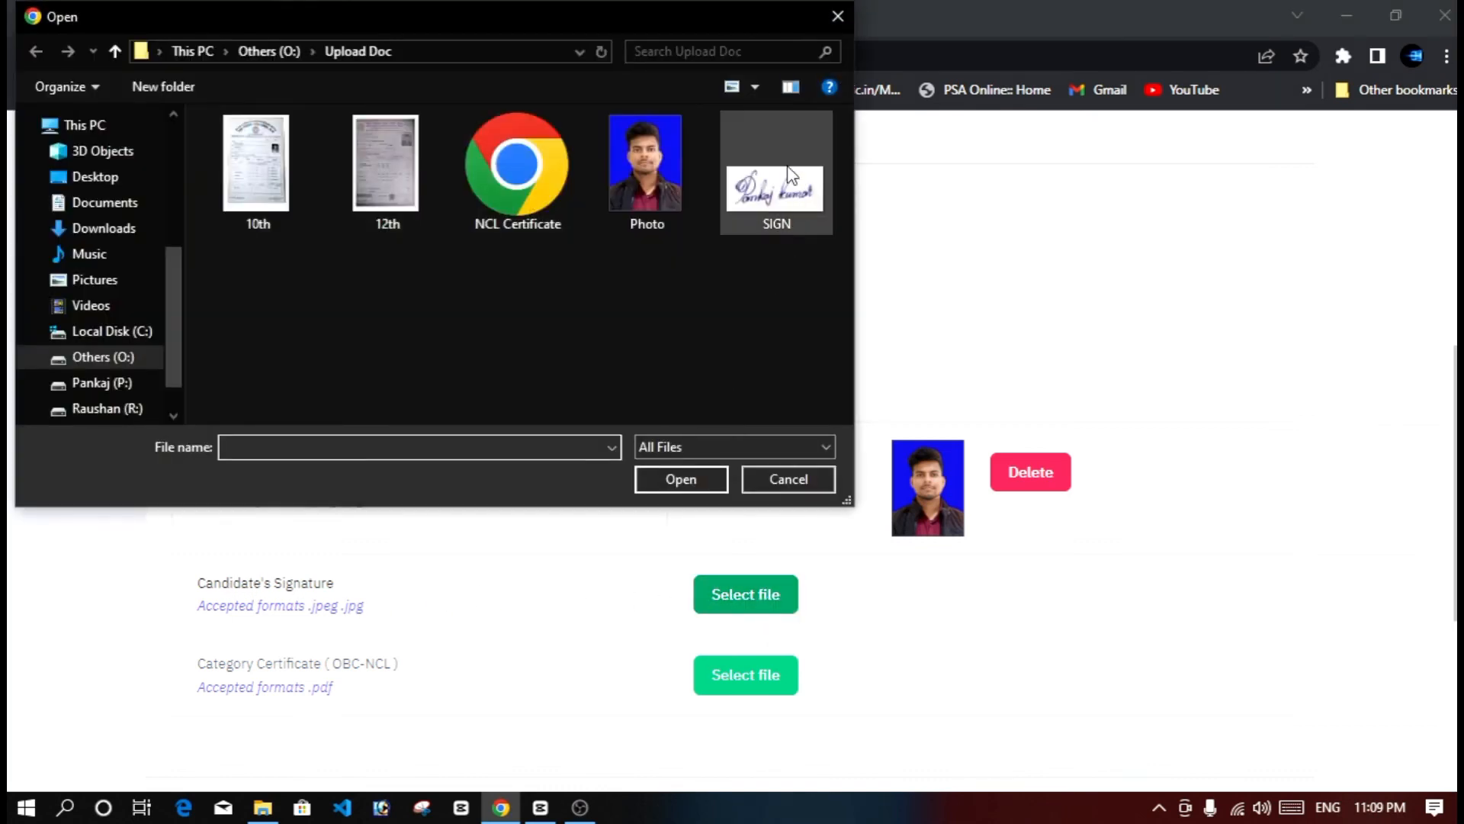
double_click(786, 173)
click(1016, 620)
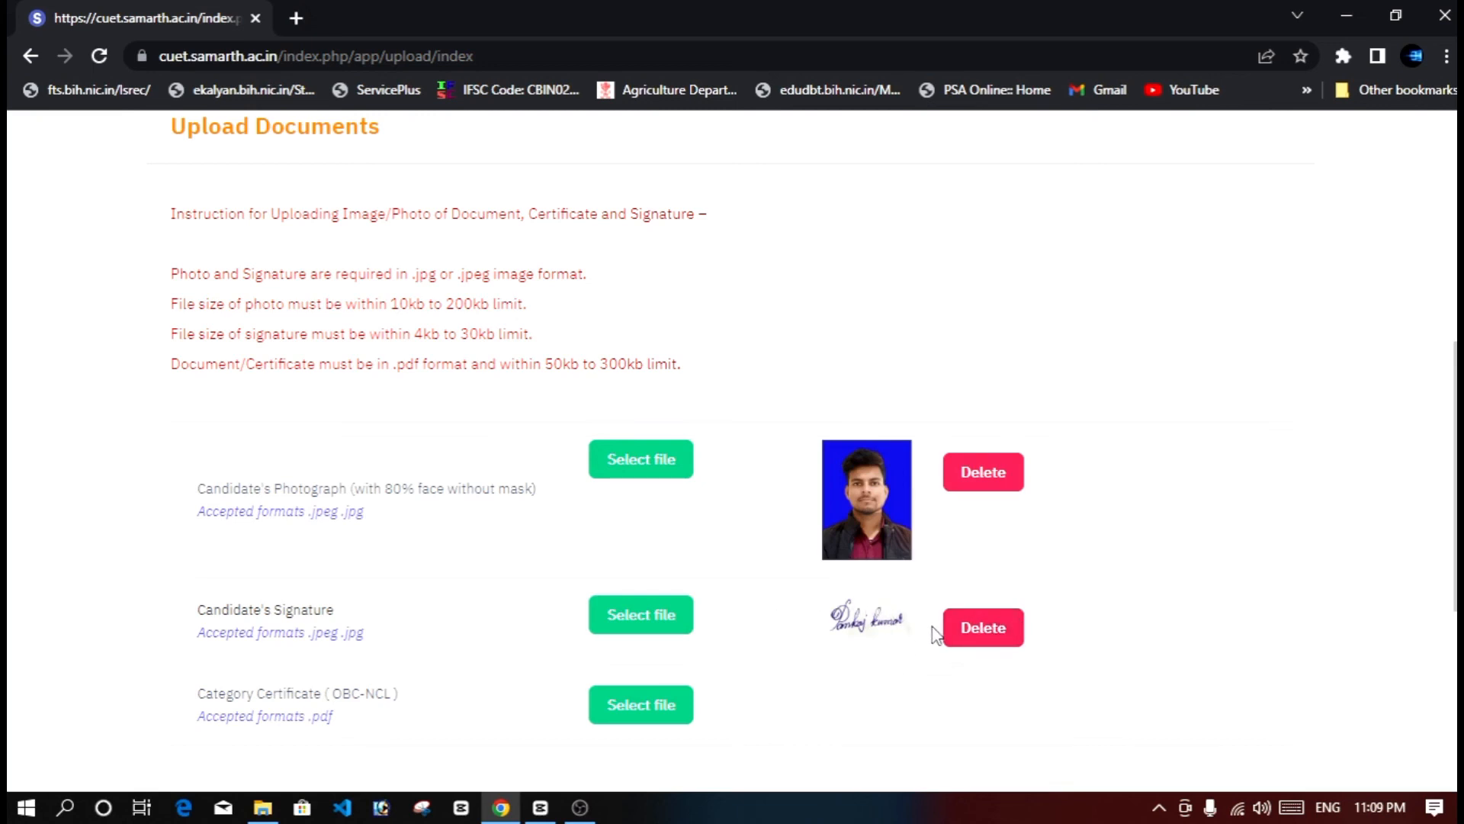
click(627, 727)
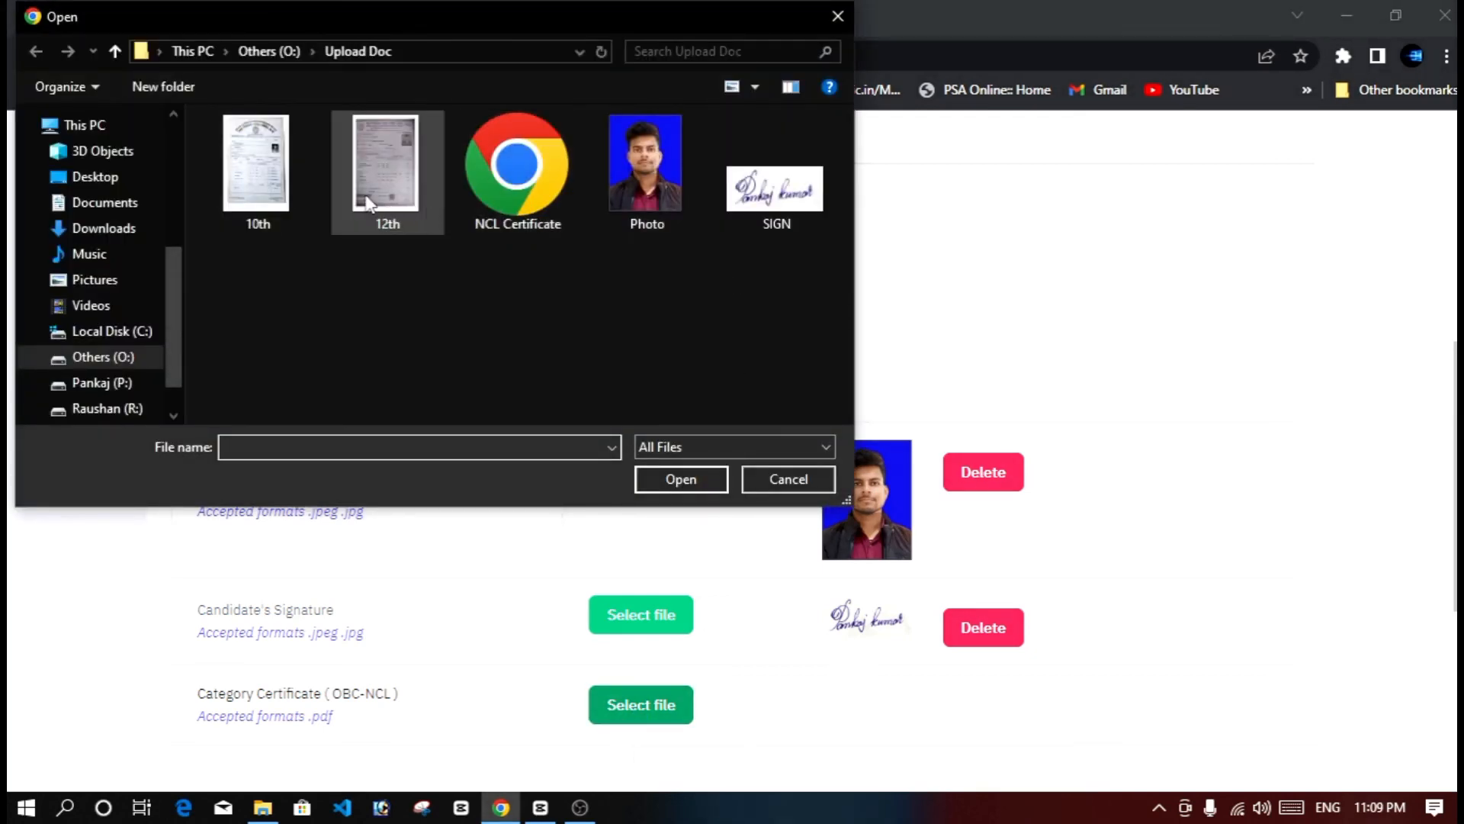
double_click(517, 172)
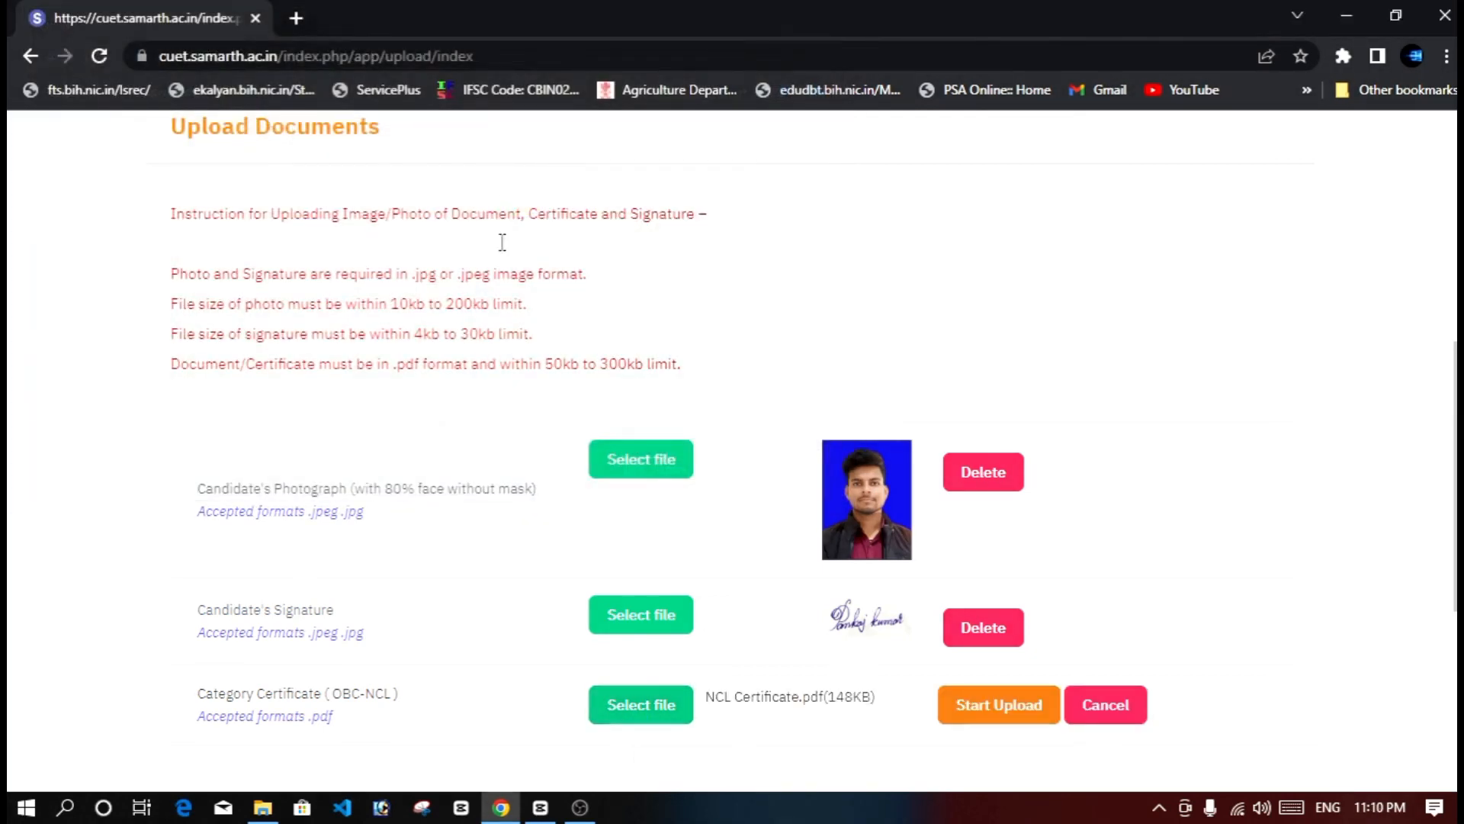
click(1001, 709)
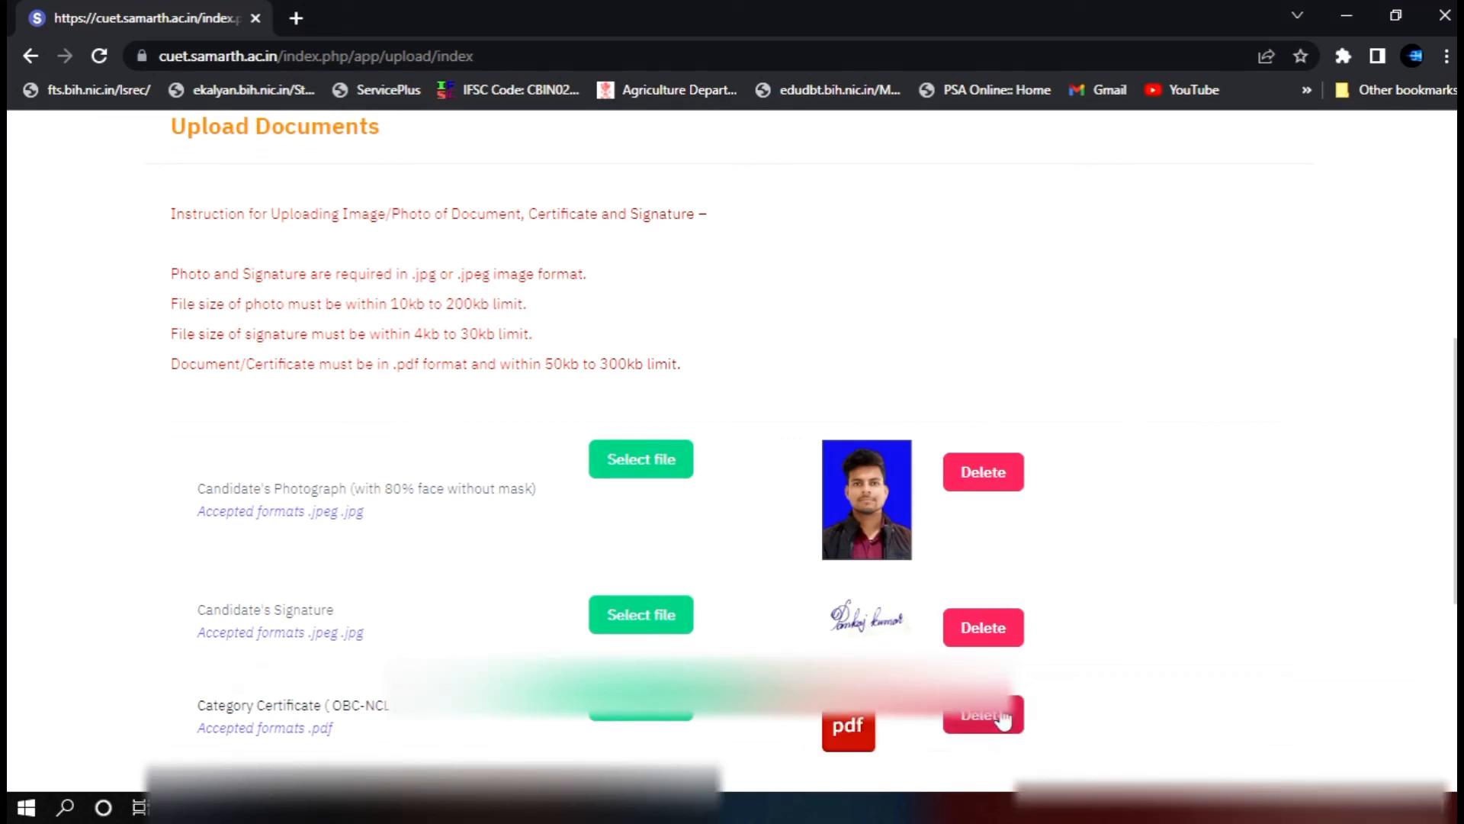
scroll(866, 559, down, 3)
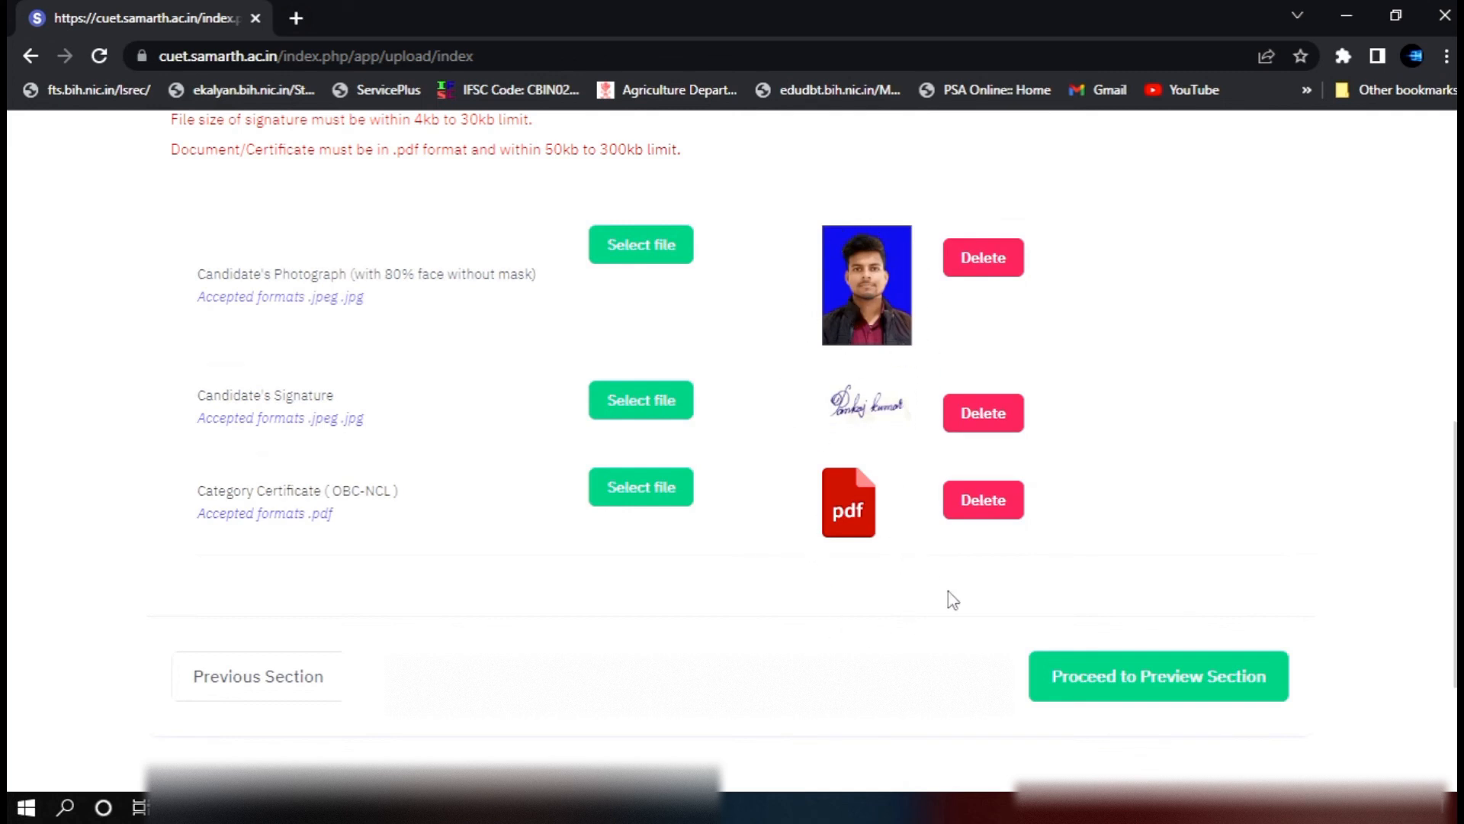
- Open the application Preview and scroll down to the Particulars checklist
click(1126, 694)
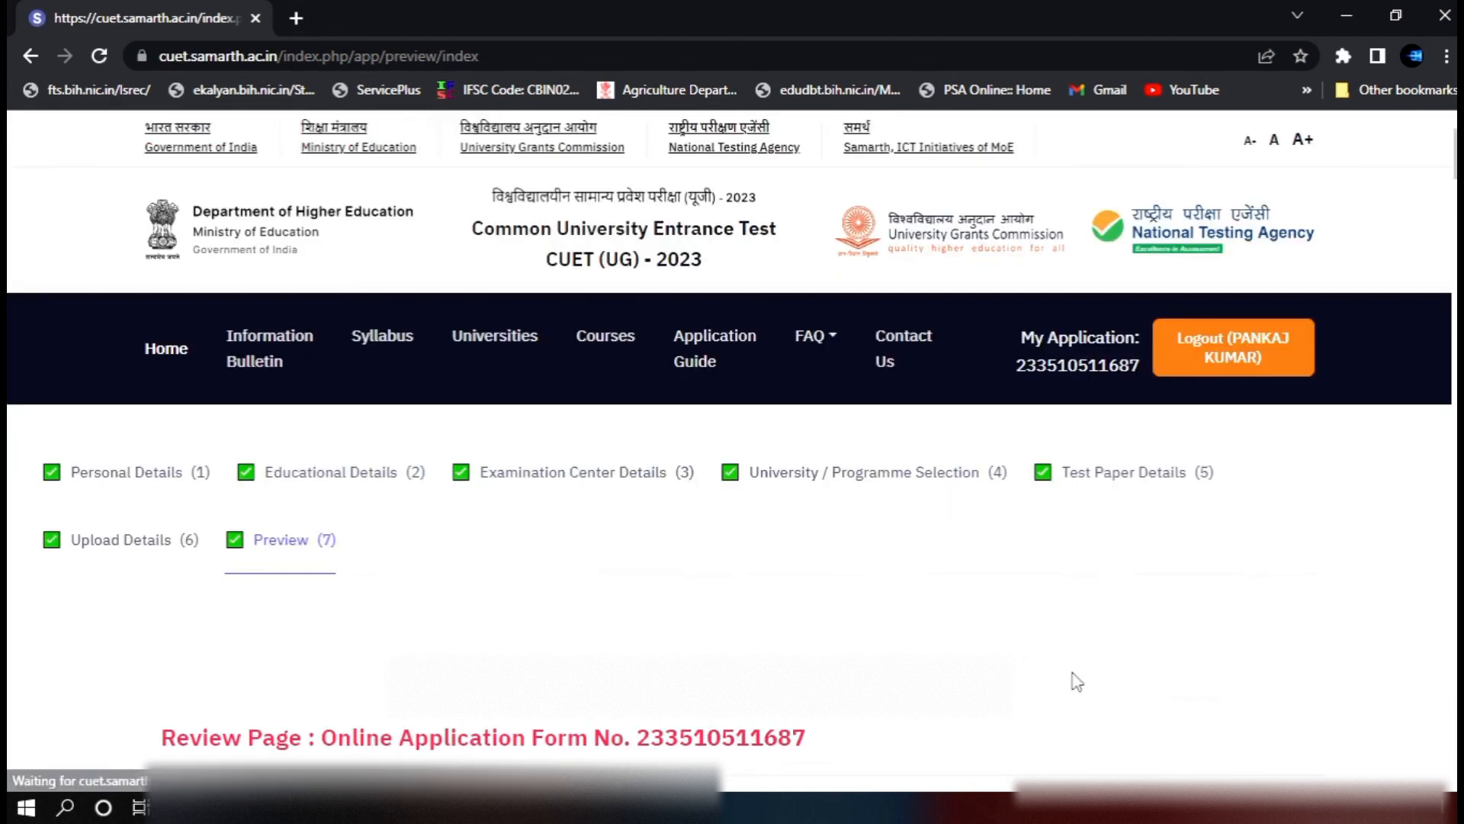
scroll(776, 588, down, 3)
scroll(776, 588, down, 12)
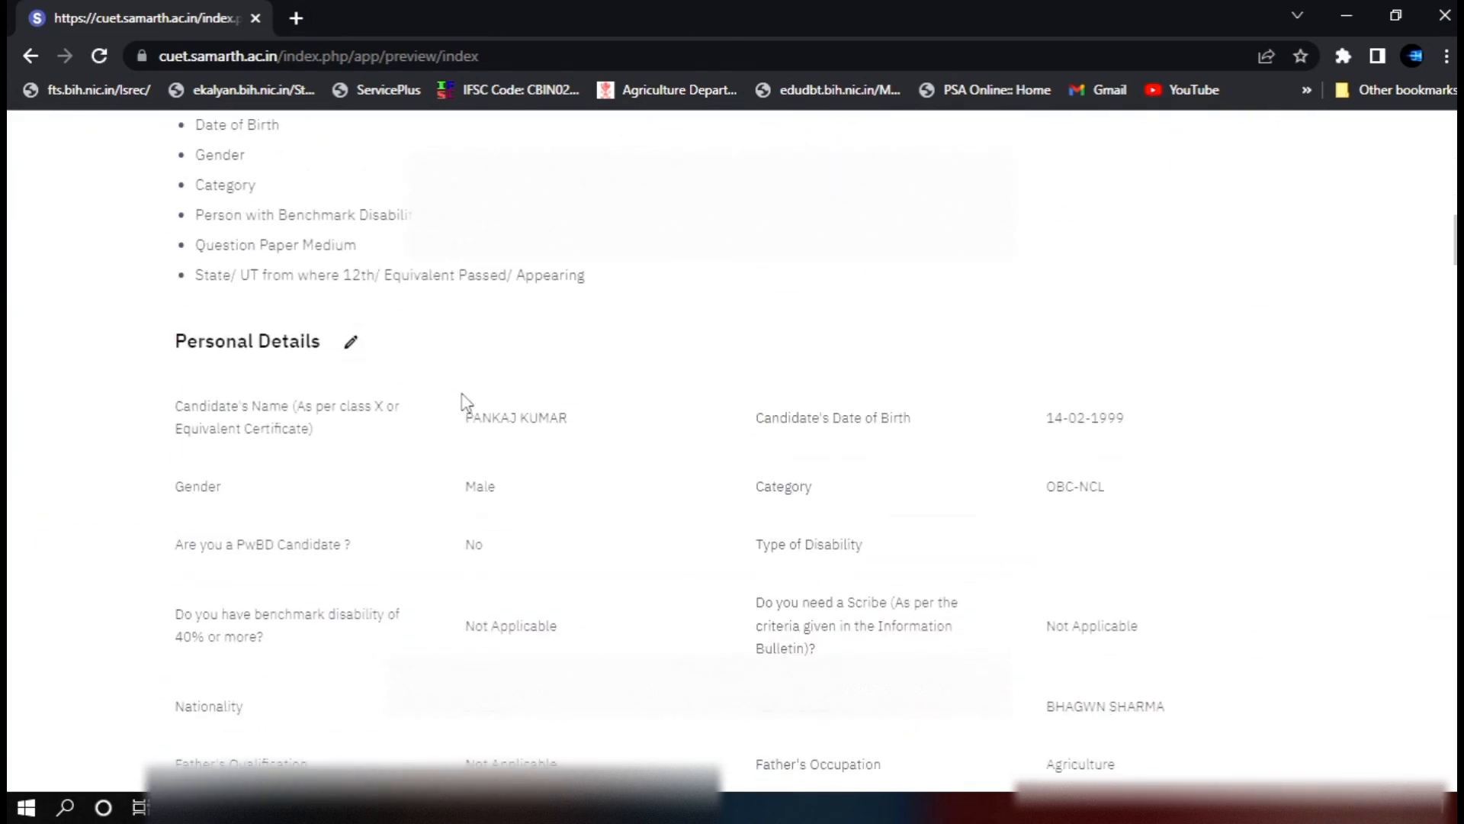
scroll(454, 442, down, 13)
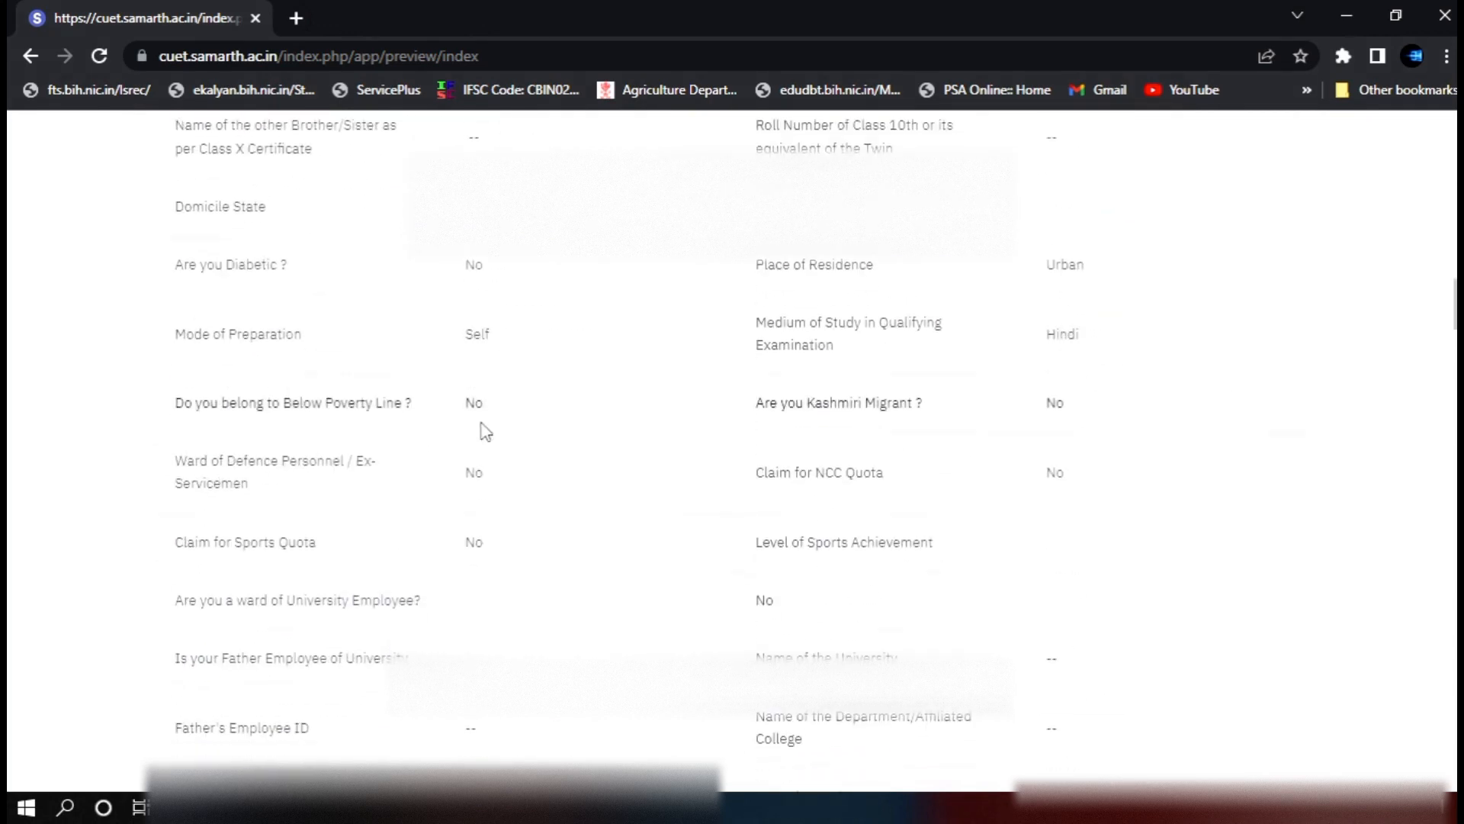
scroll(486, 432, down, 20)
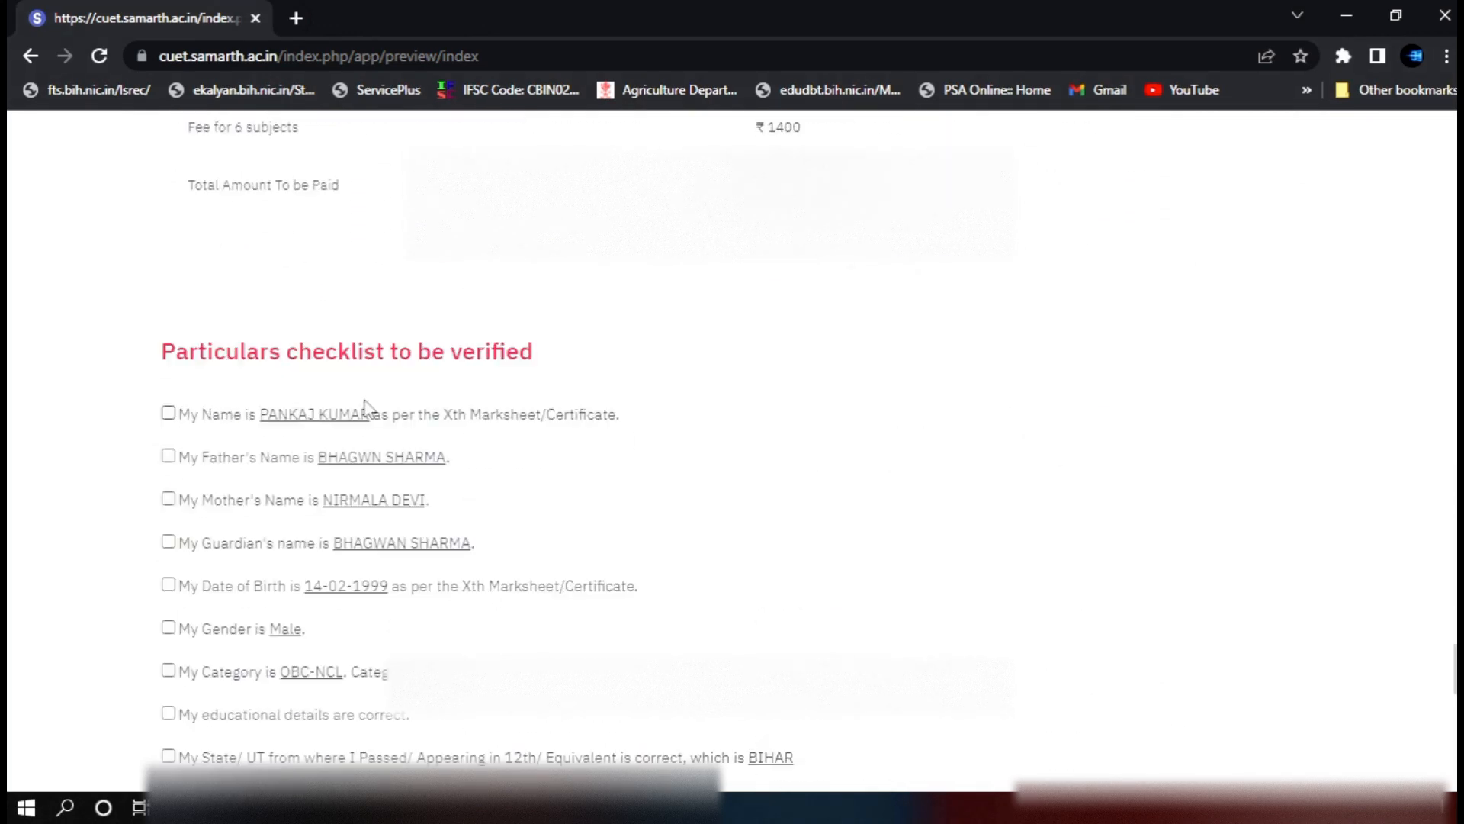
scroll(494, 432, down, 4)
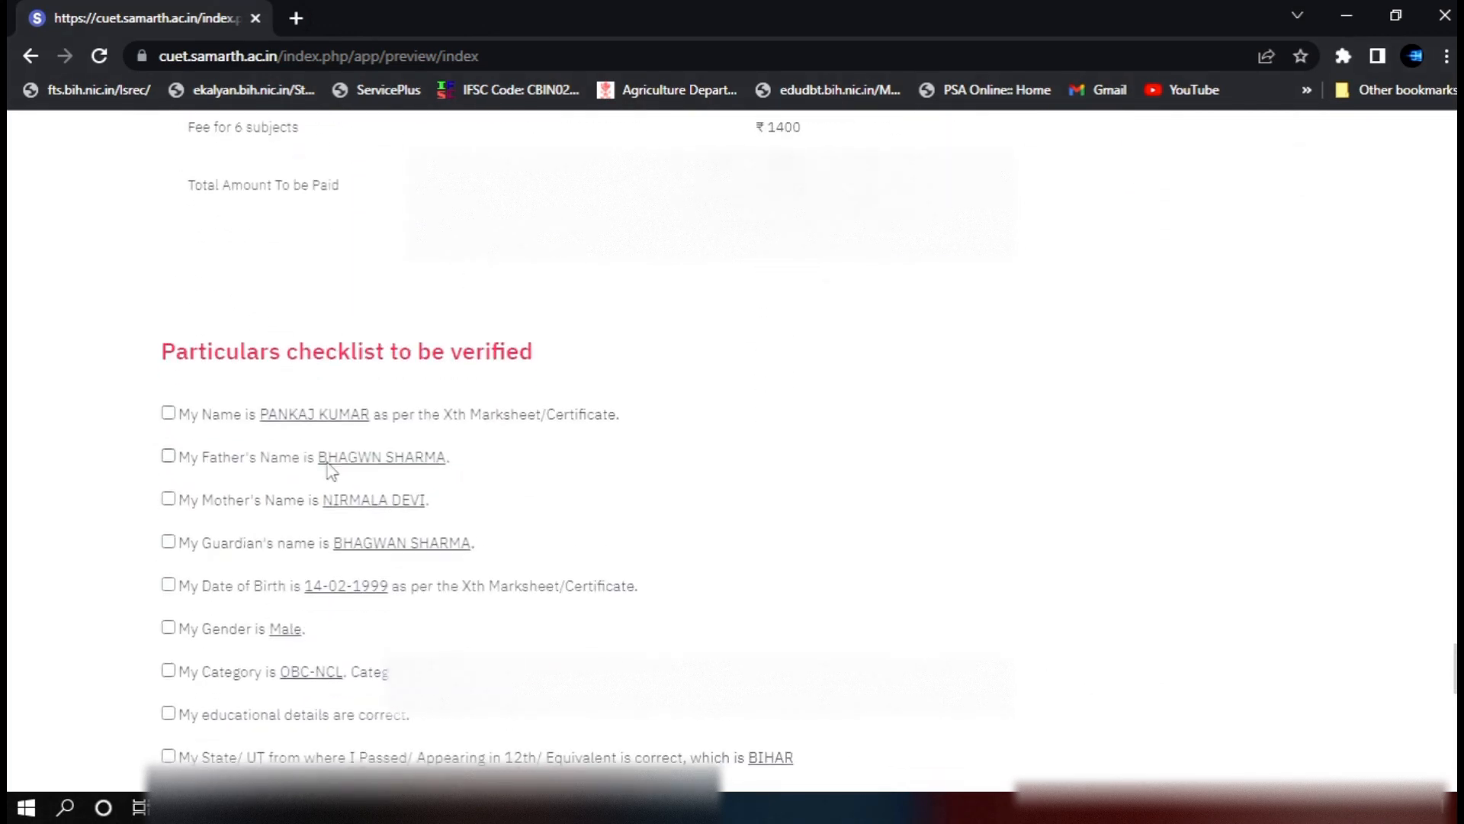
- Tick the checklist items confirming the candidate's, father's and mother's names and the remaining particulars
click(168, 414)
click(168, 456)
click(169, 500)
key(space)
key(Tab)
key(space)
key(Tab)
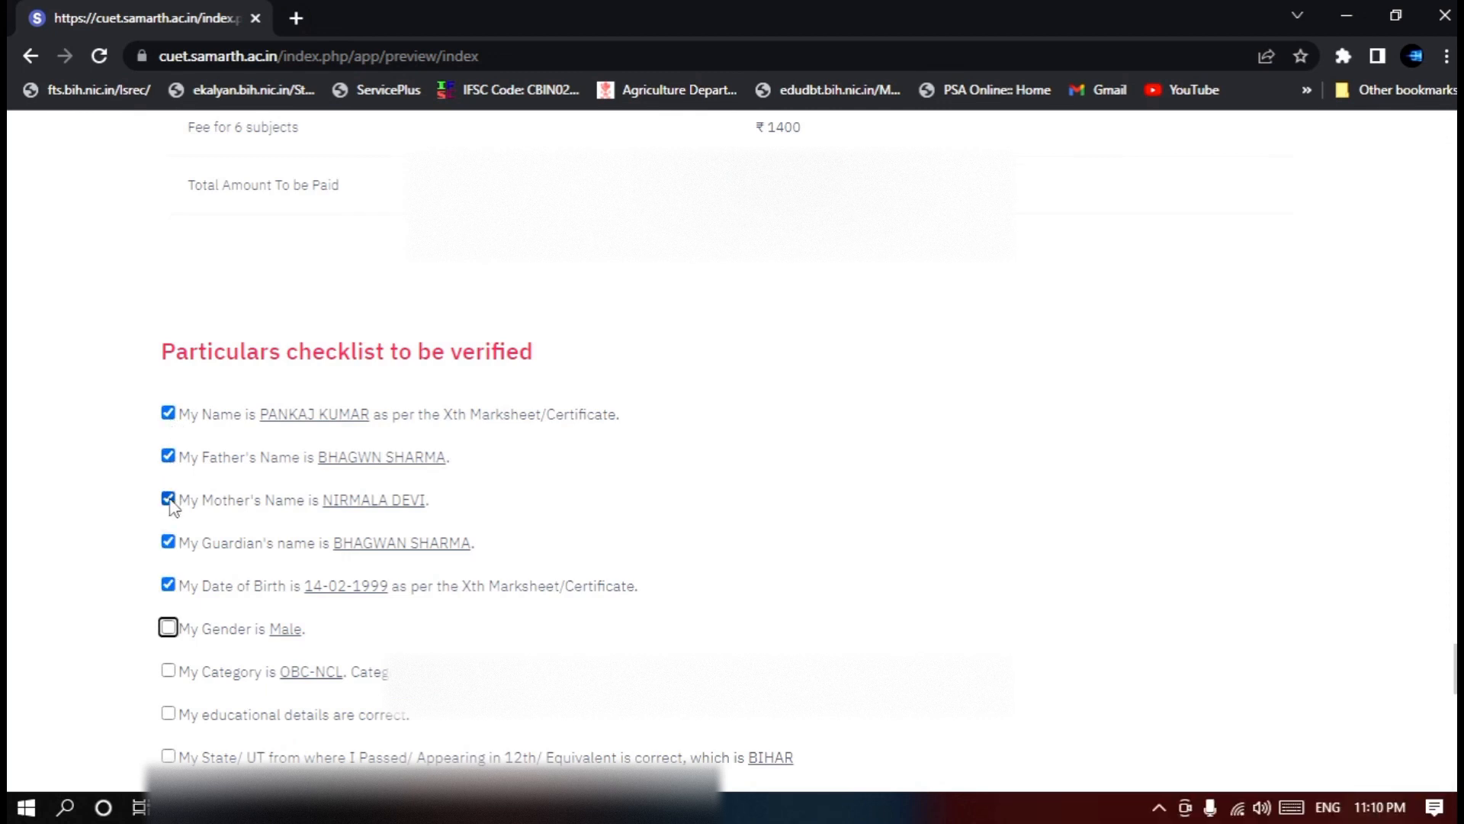
key(space)
key(Tab)
key(space)
key(Tab)
key(space)
key(Tab)
key(space)
key(Tab)
key(space)
key(Tab)
key(space)
key(Tab)
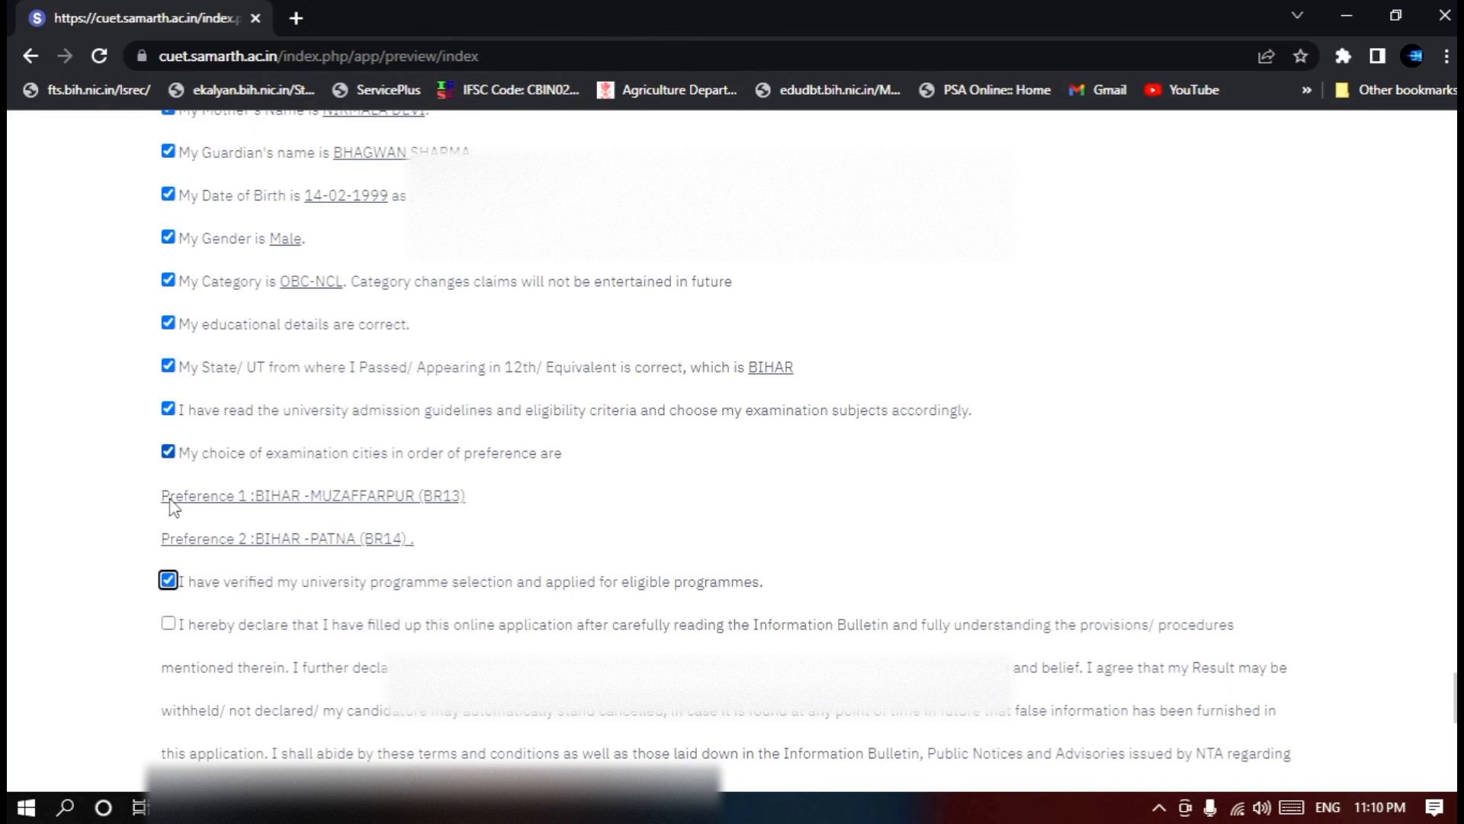
- Tick the declaration statements and proceed to payment, bringing up the final-submit warning
key(Tab)
key(space)
key(Tab)
key(space)
key(Tab)
key(space)
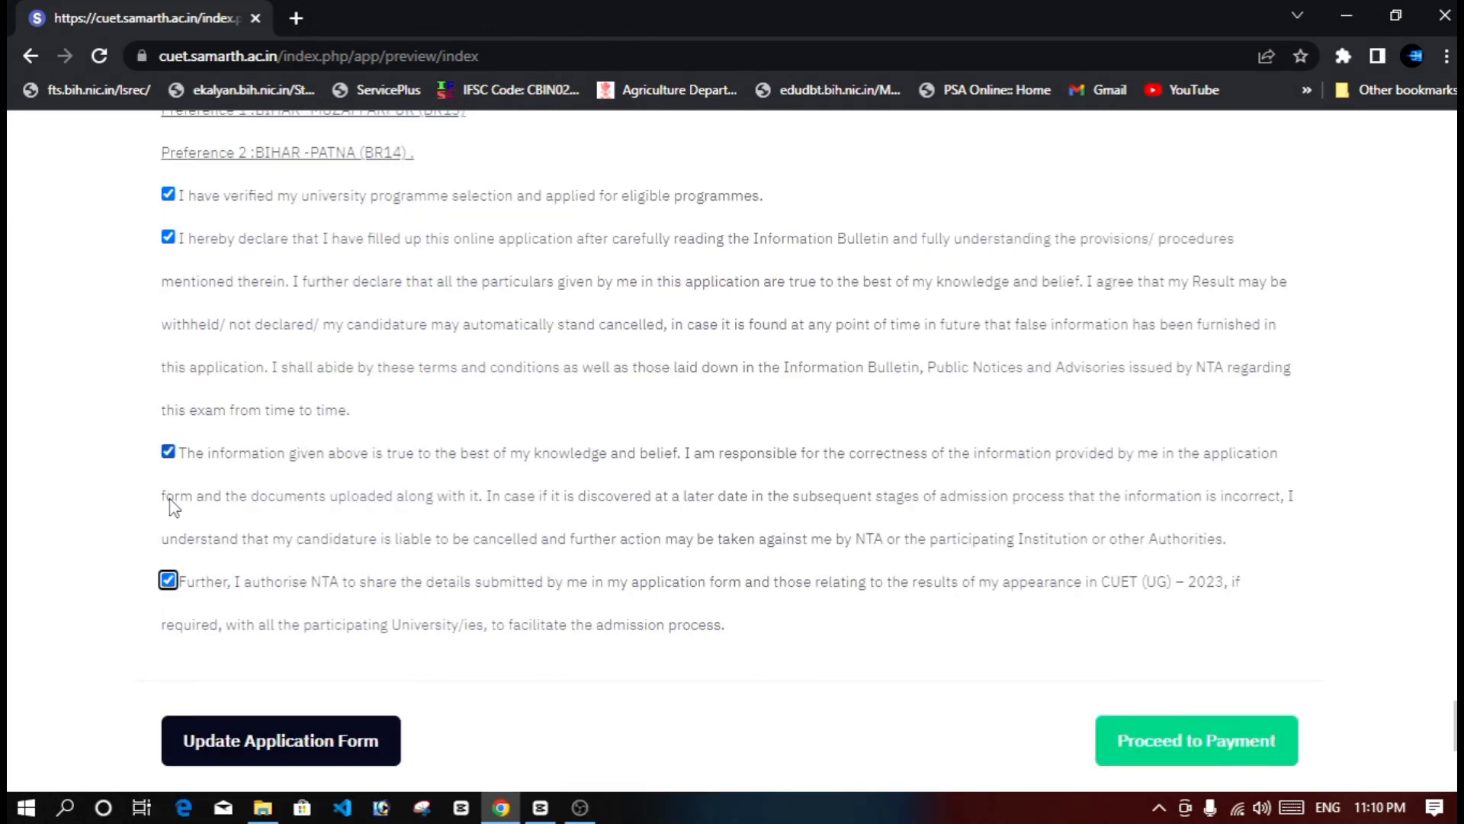
key(Tab)
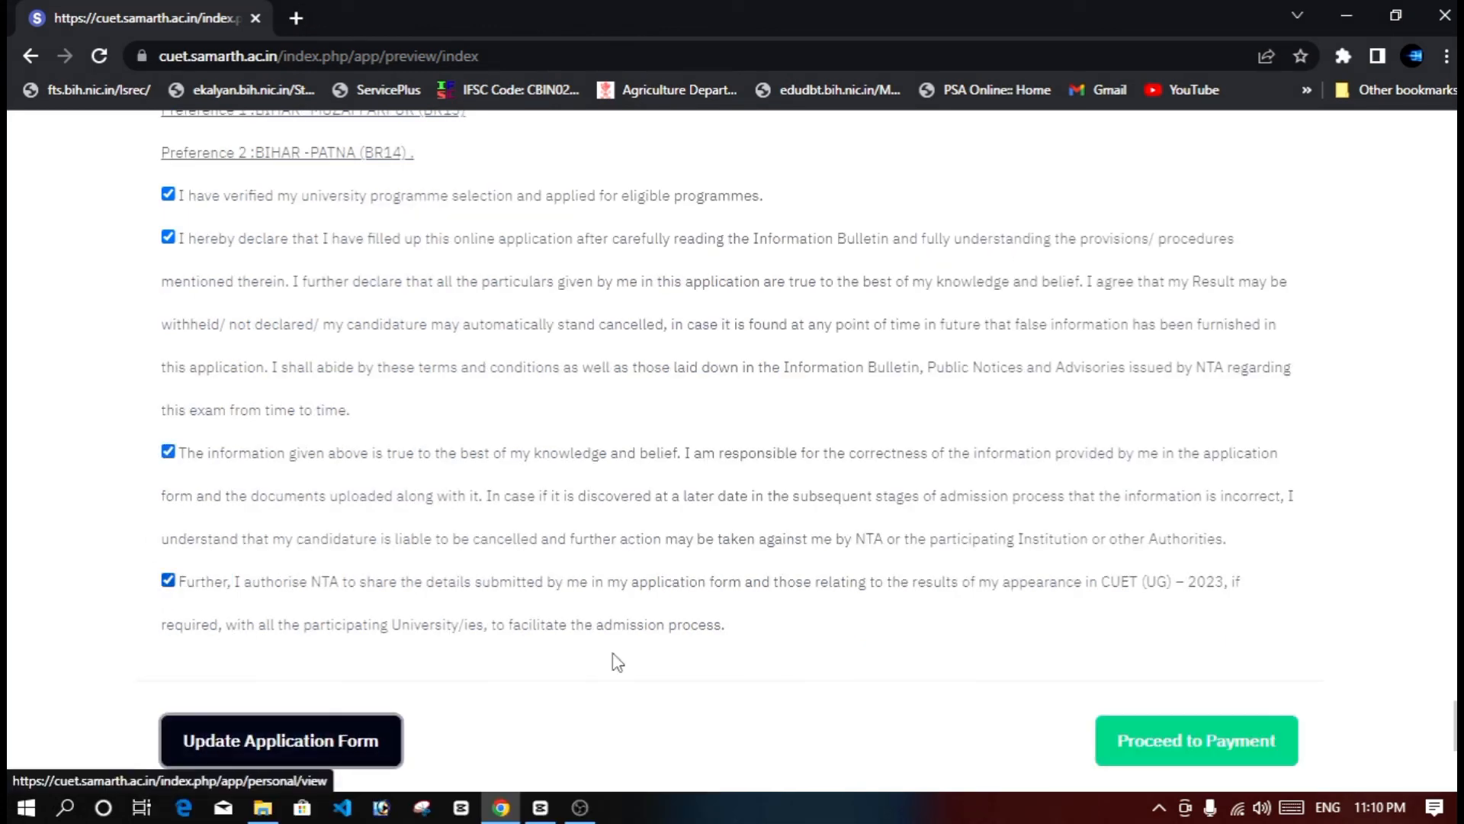
click(1155, 746)
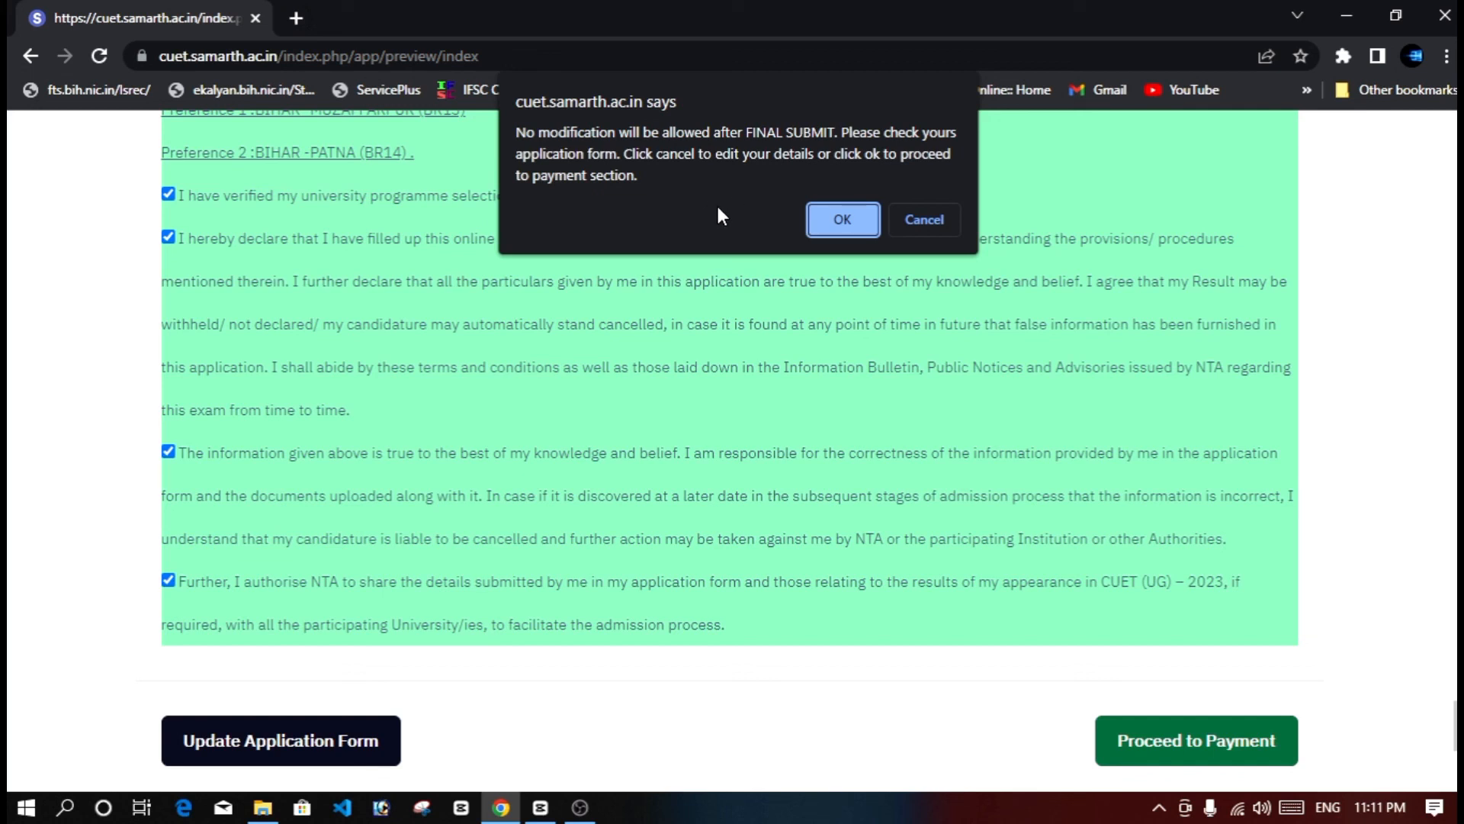
- Accept the no-modification warning and bring the ₹1400 fee and bank payment options into view
click(839, 221)
scroll(715, 412, down, 8)
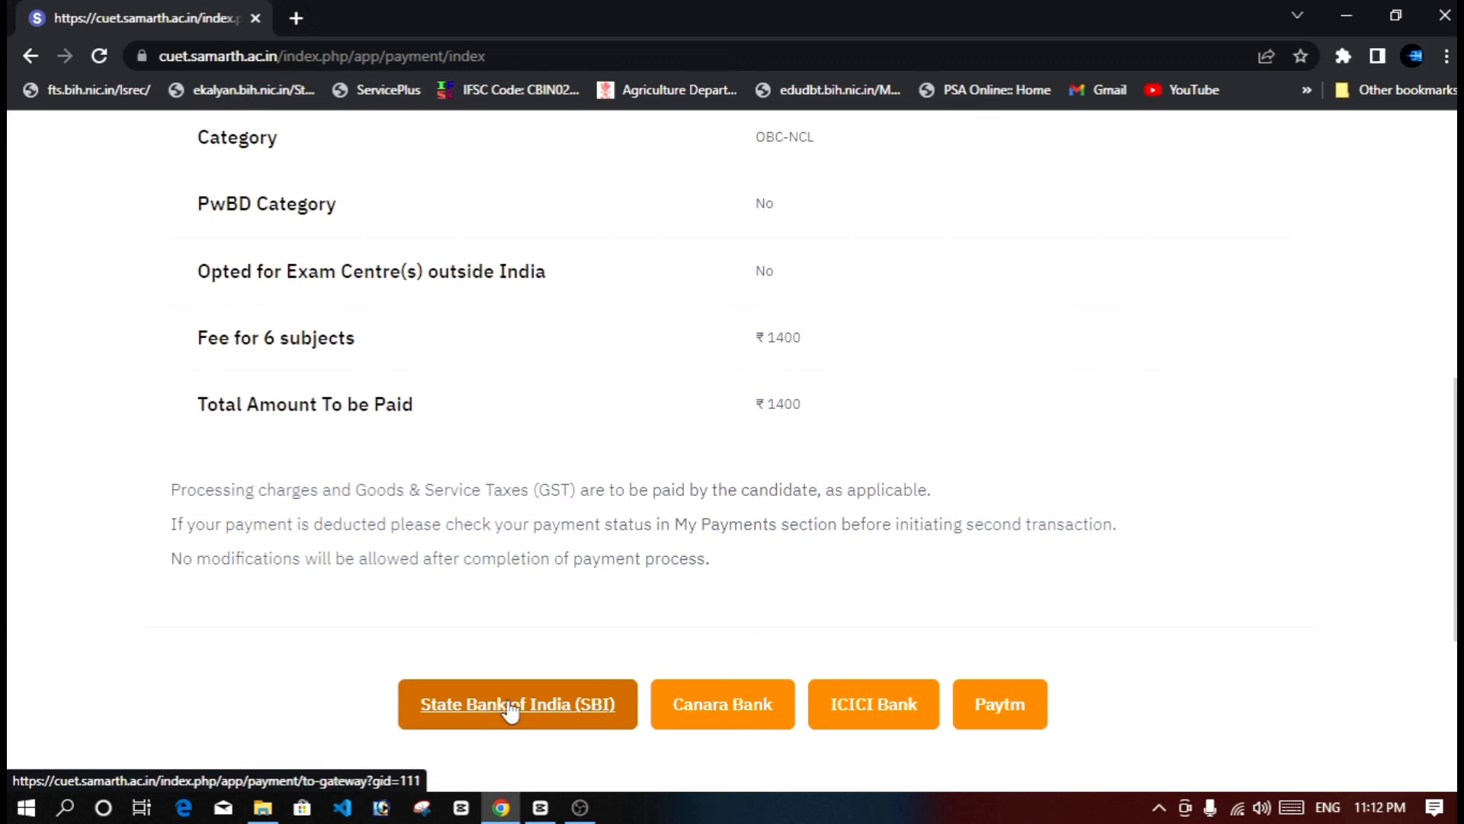
- Pay the ₹1,400 application fee via Paytm
click(1005, 713)
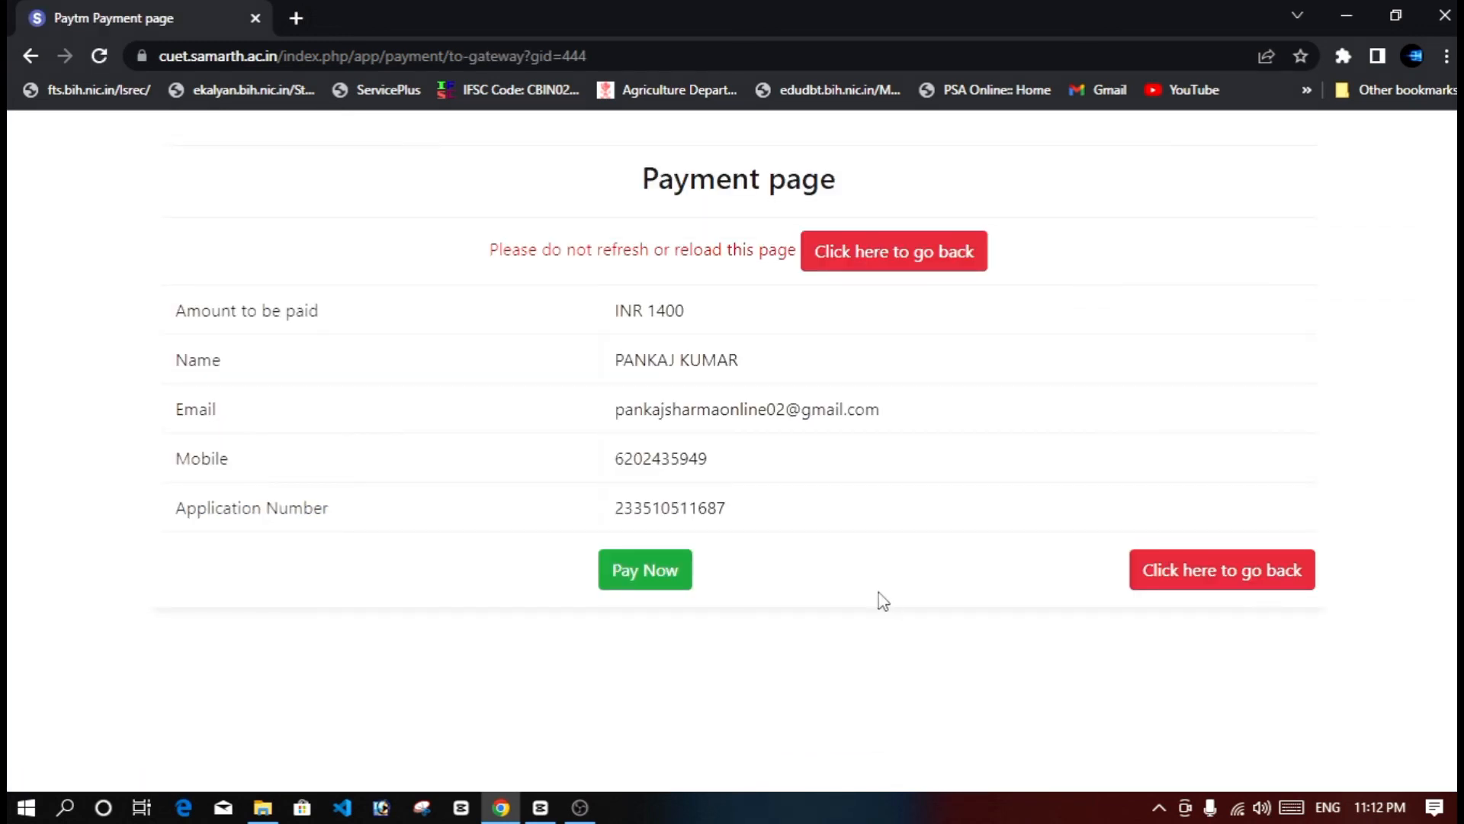
click(631, 580)
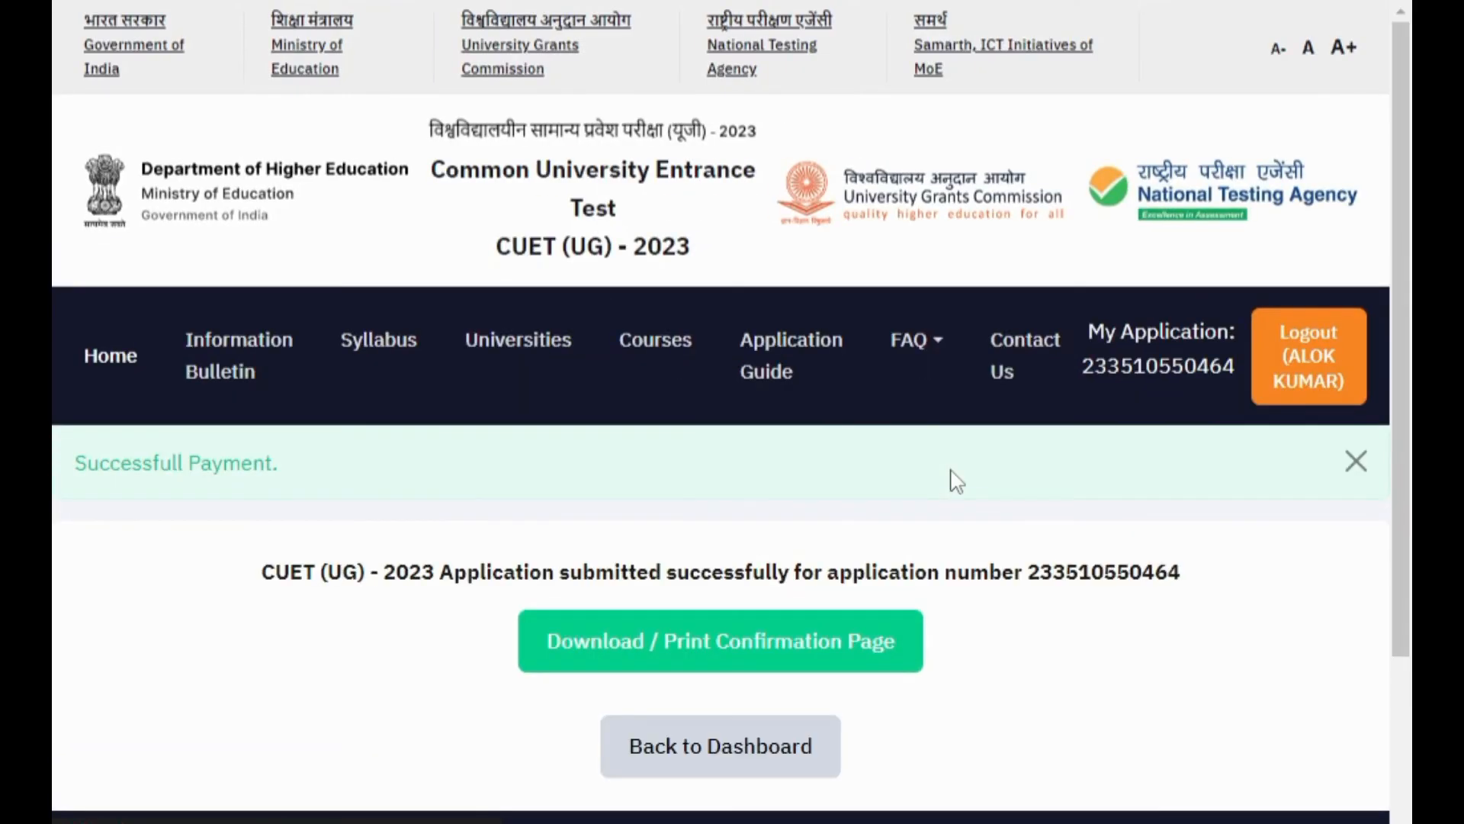
- Request the Download / Print Confirmation Page for the submitted application
click(726, 645)
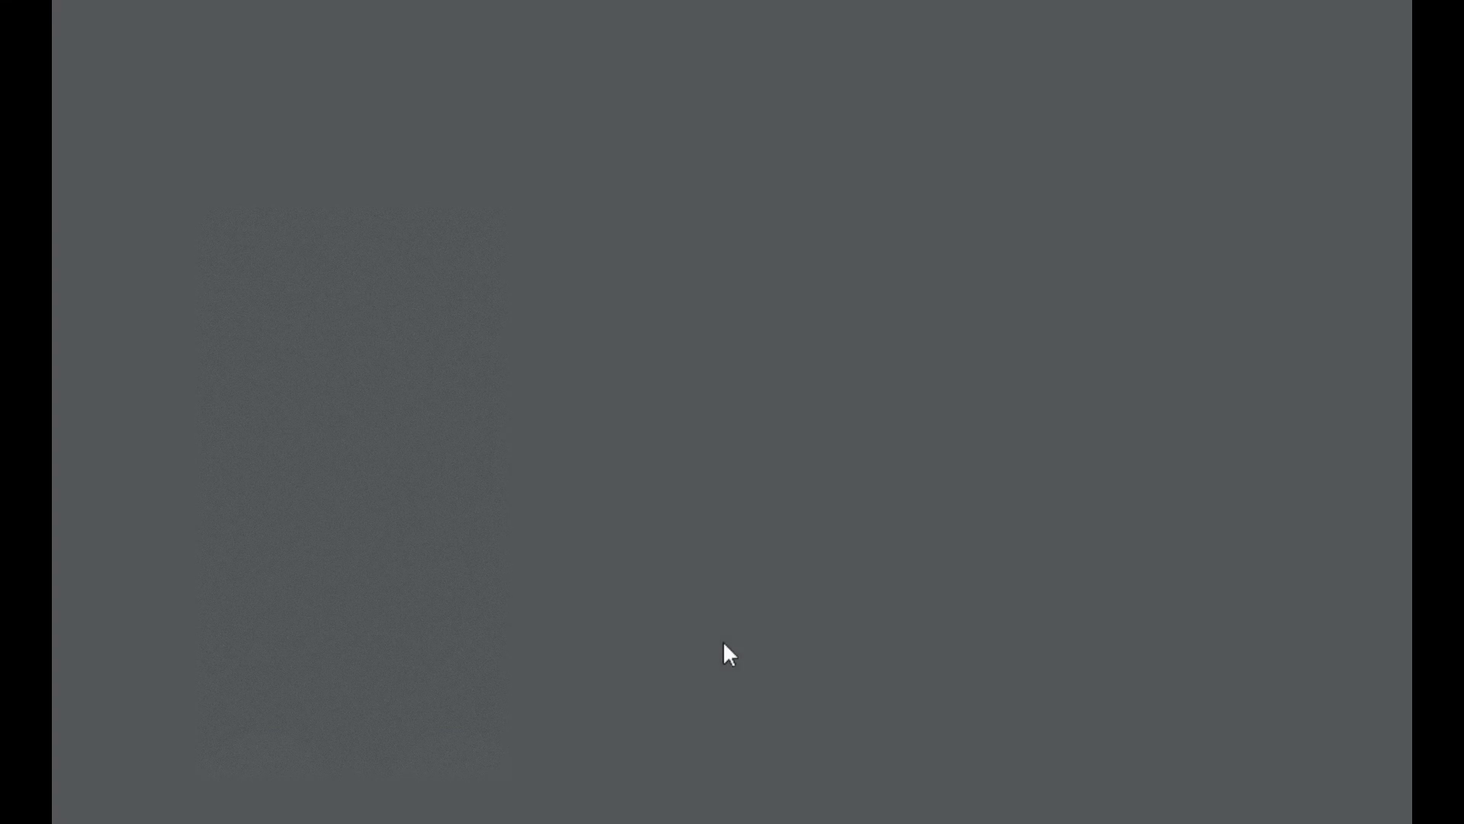